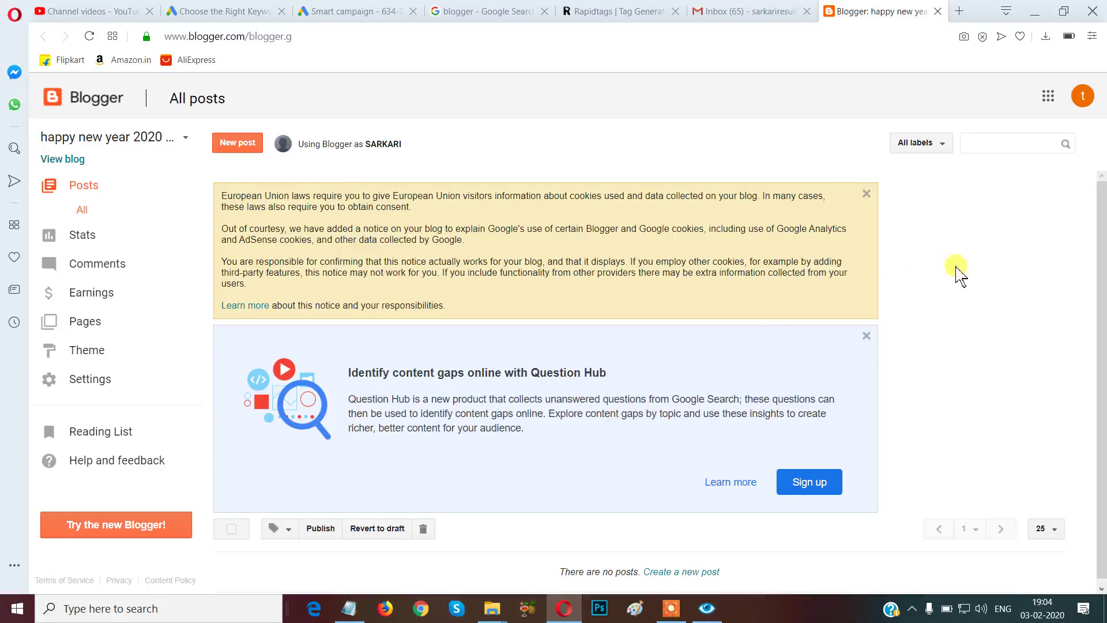
Open the Google apps grid from the blog's empty All posts dashboard.
scroll(1078, 341, "up", 1)
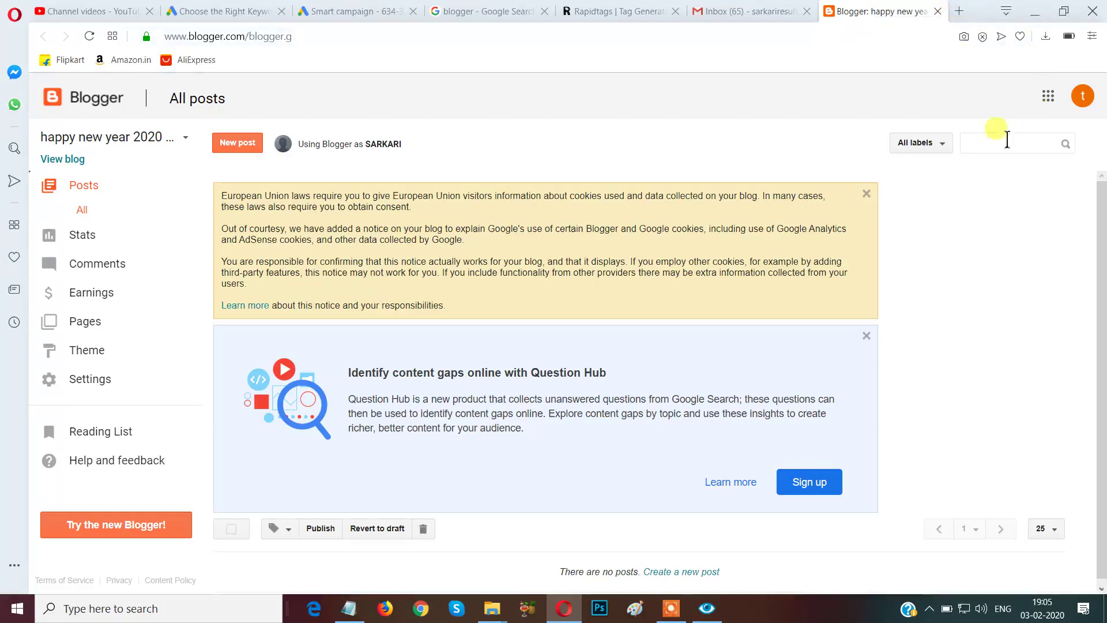
left_click(1048, 95)
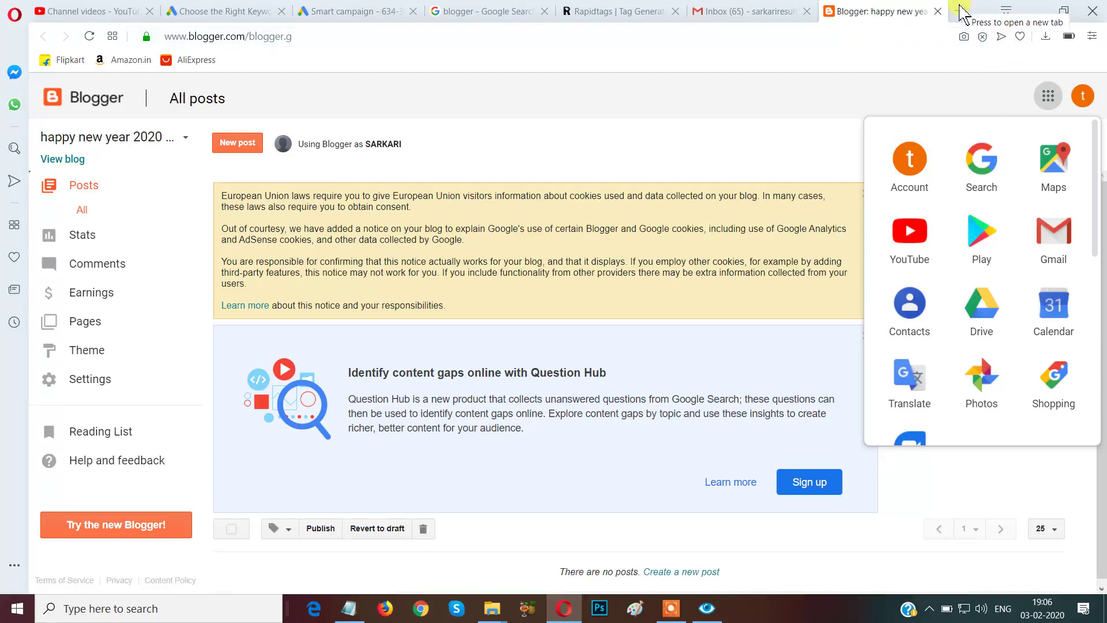
left_click(960, 10)
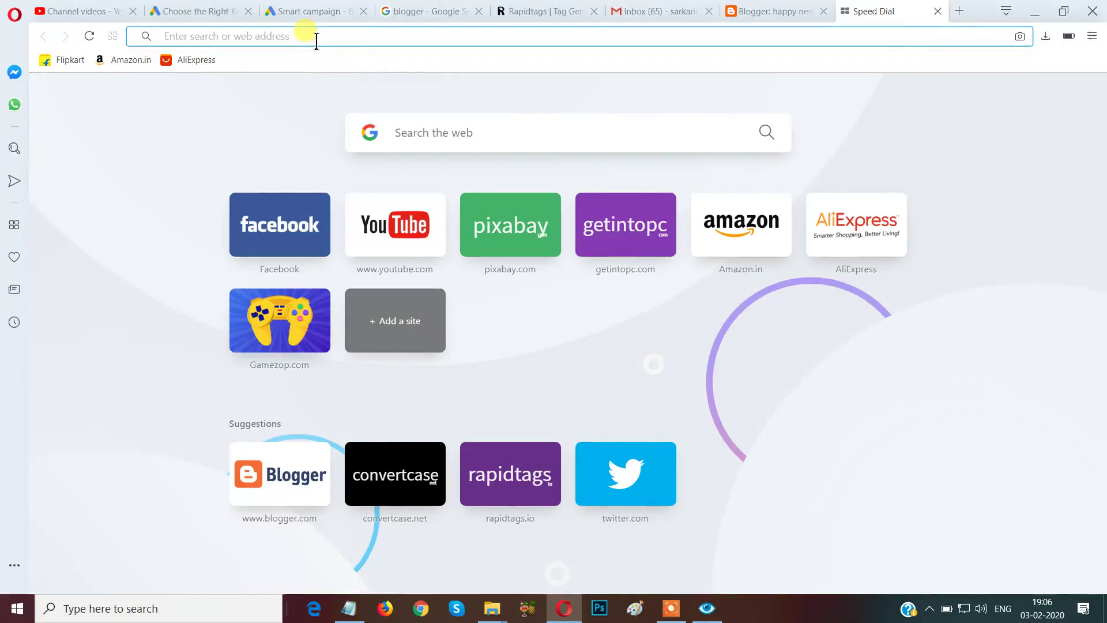
type("WW")
key("BackSpace")
key("BackSpace")
key("BackSpace")
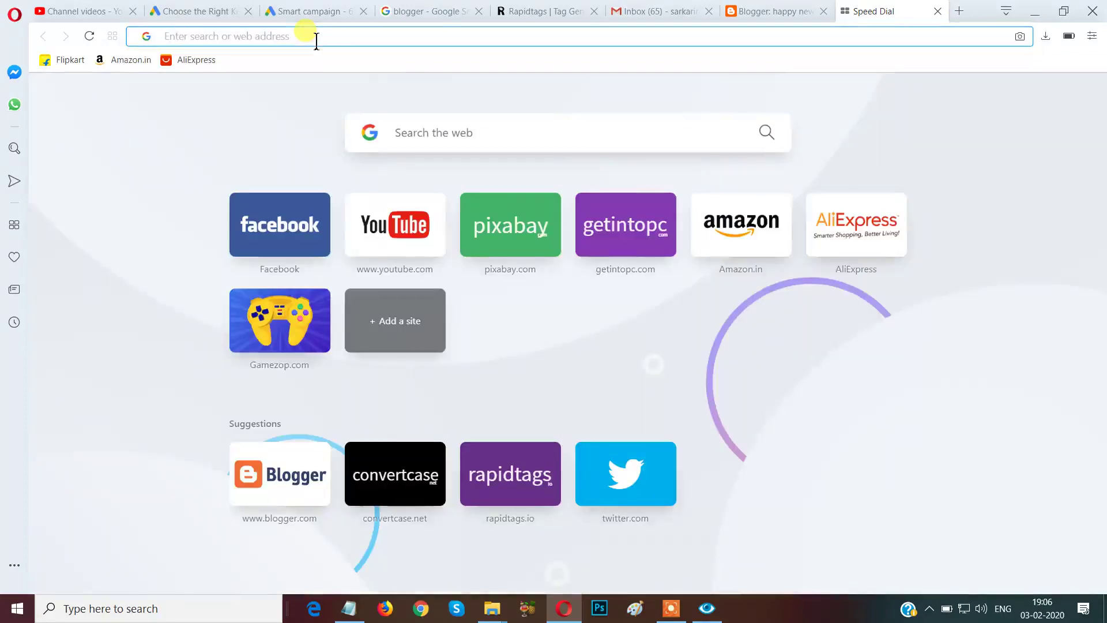
type("www")
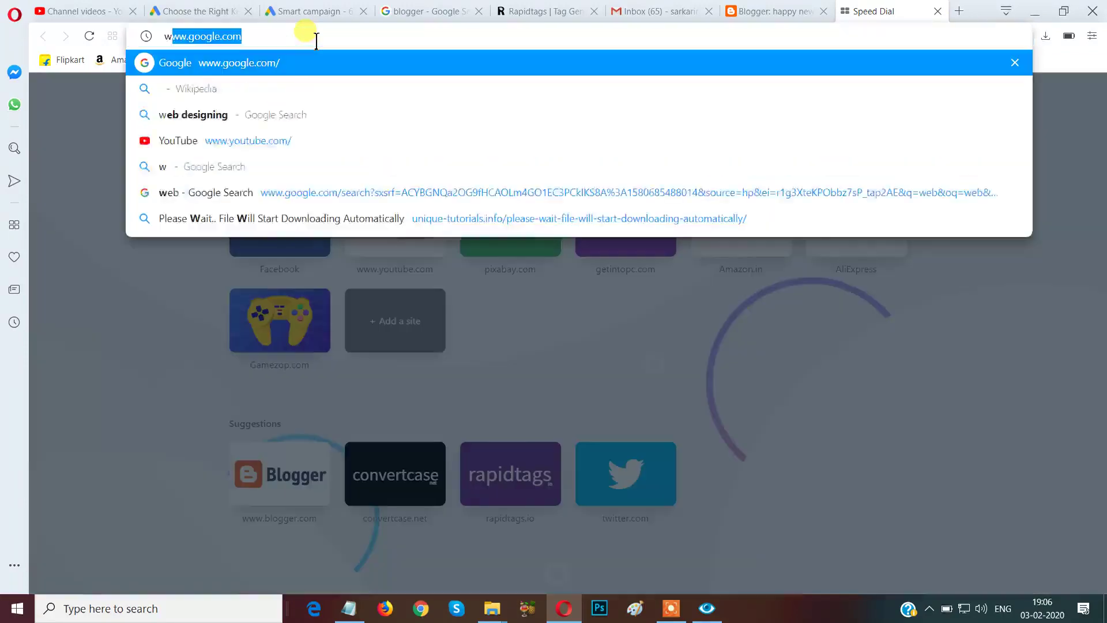
type(".")
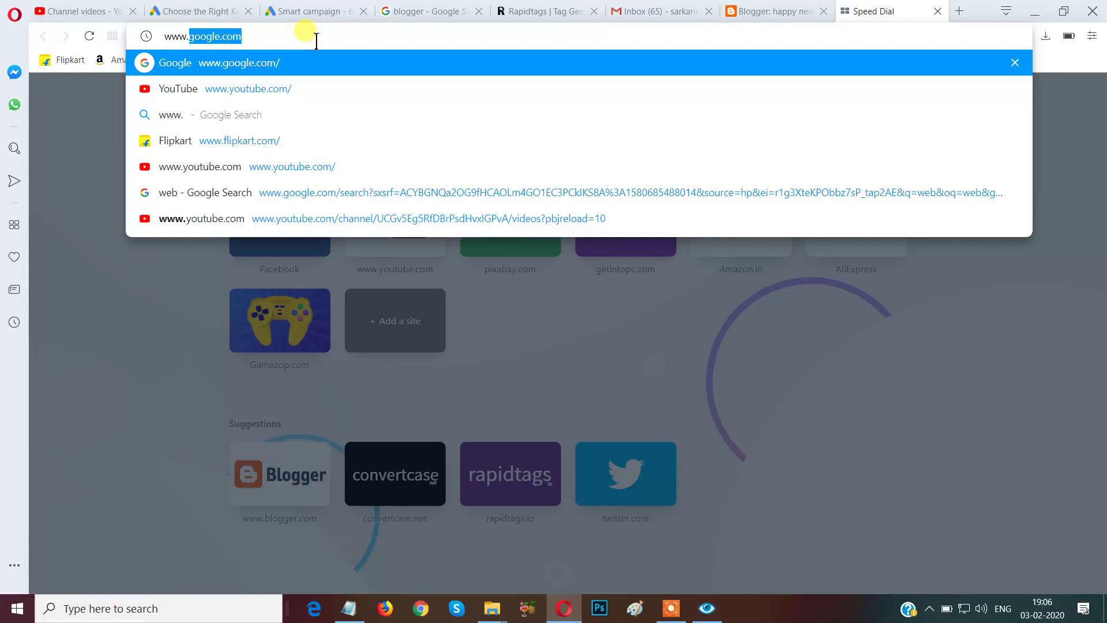
type("sa")
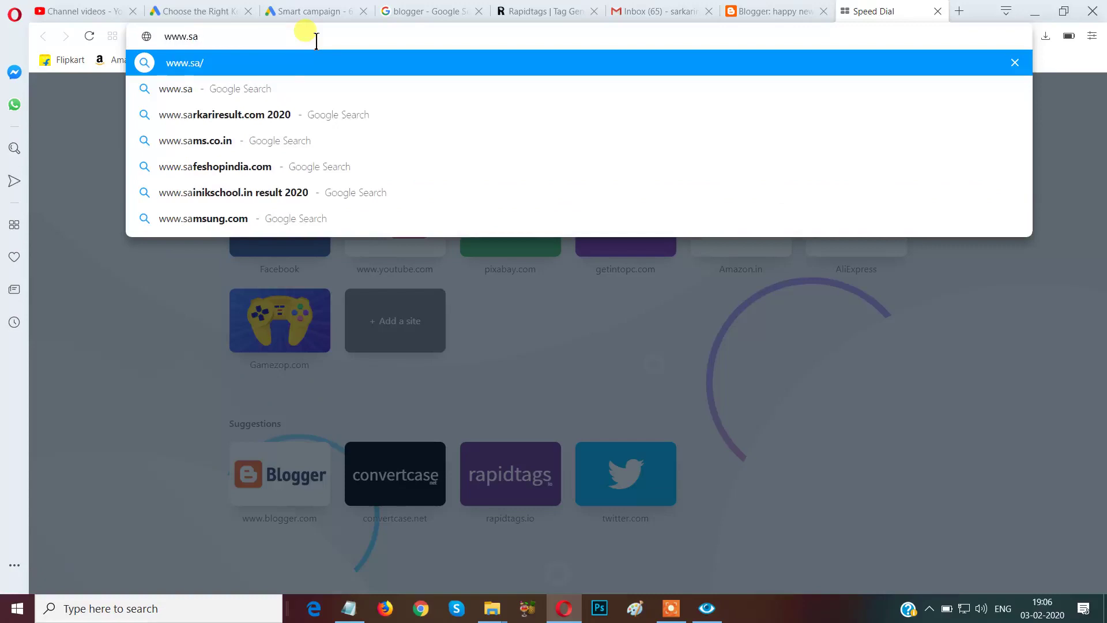
left_click(285, 115)
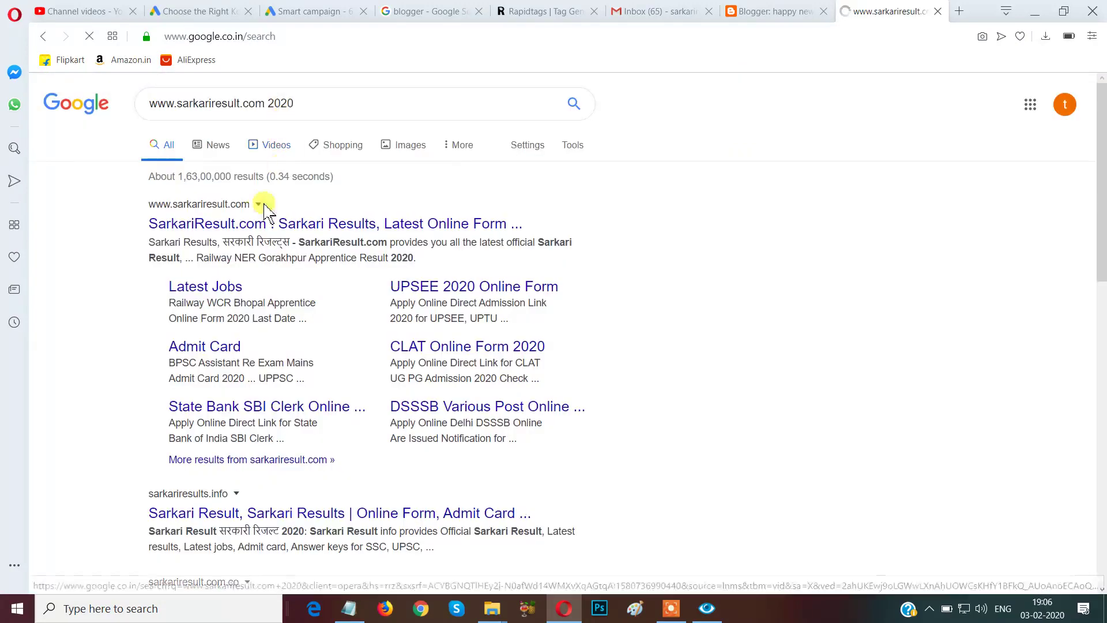
left_click(257, 231)
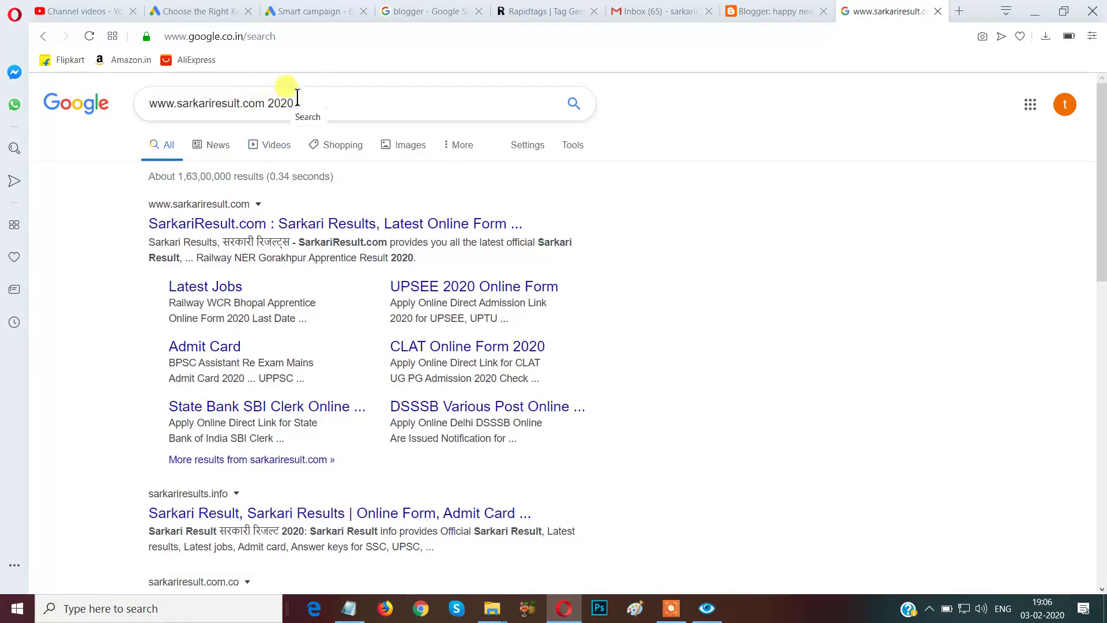
left_click(293, 36)
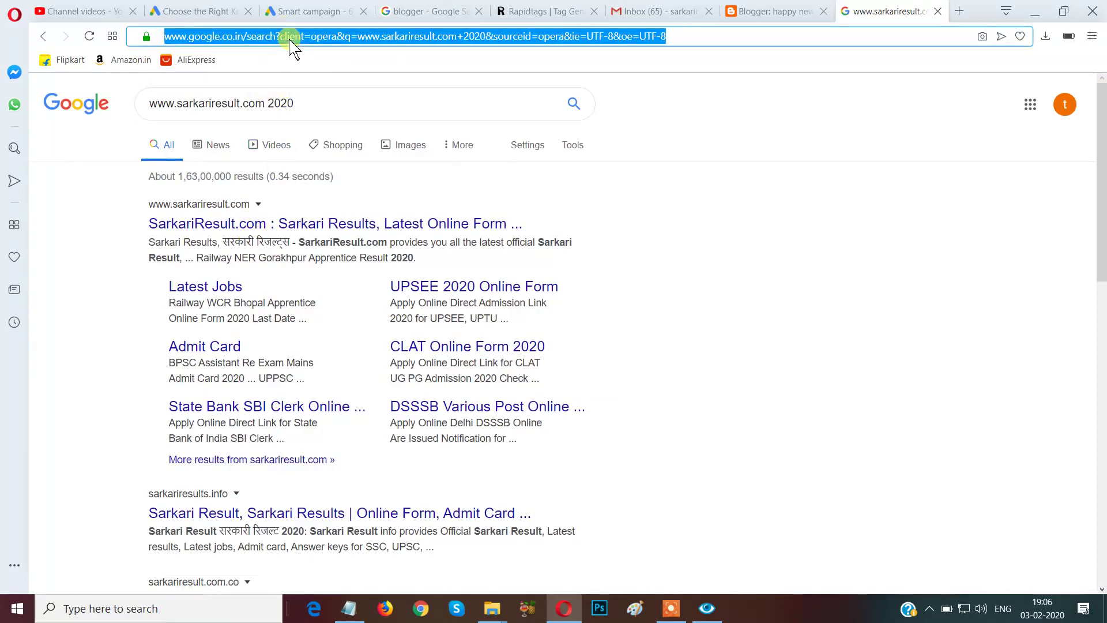
key("BackSpace")
type("a")
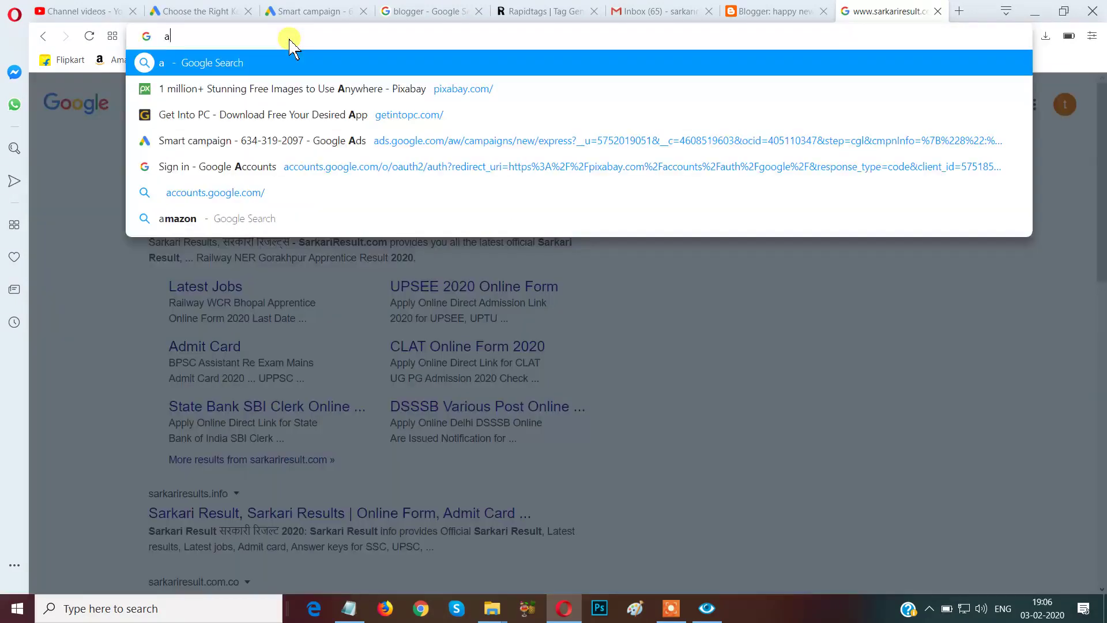
key("BackSpace")
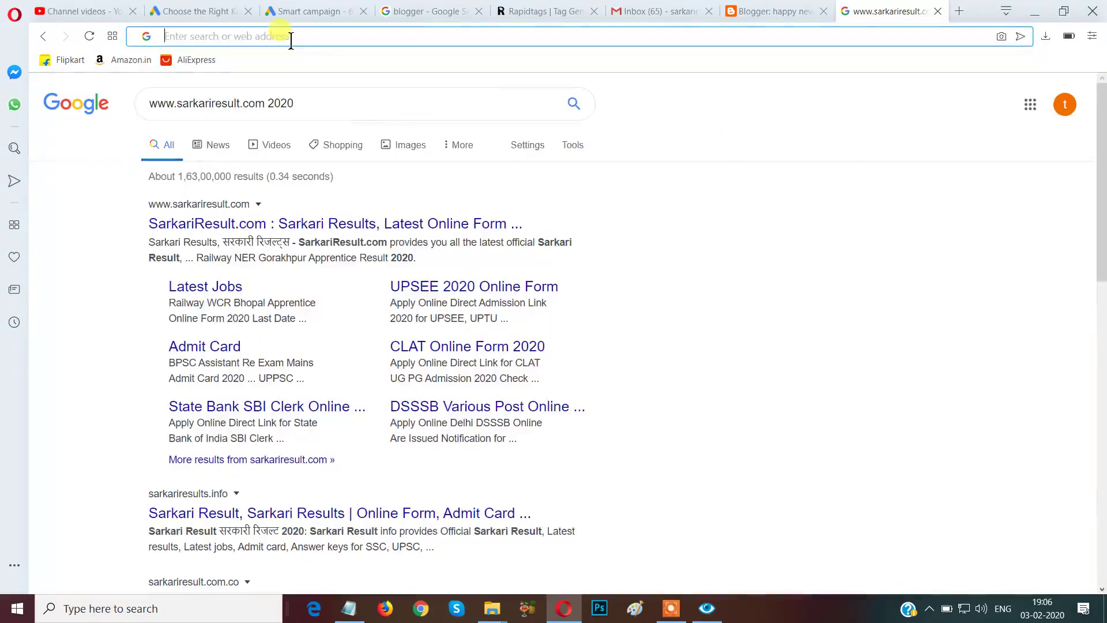
type("sa")
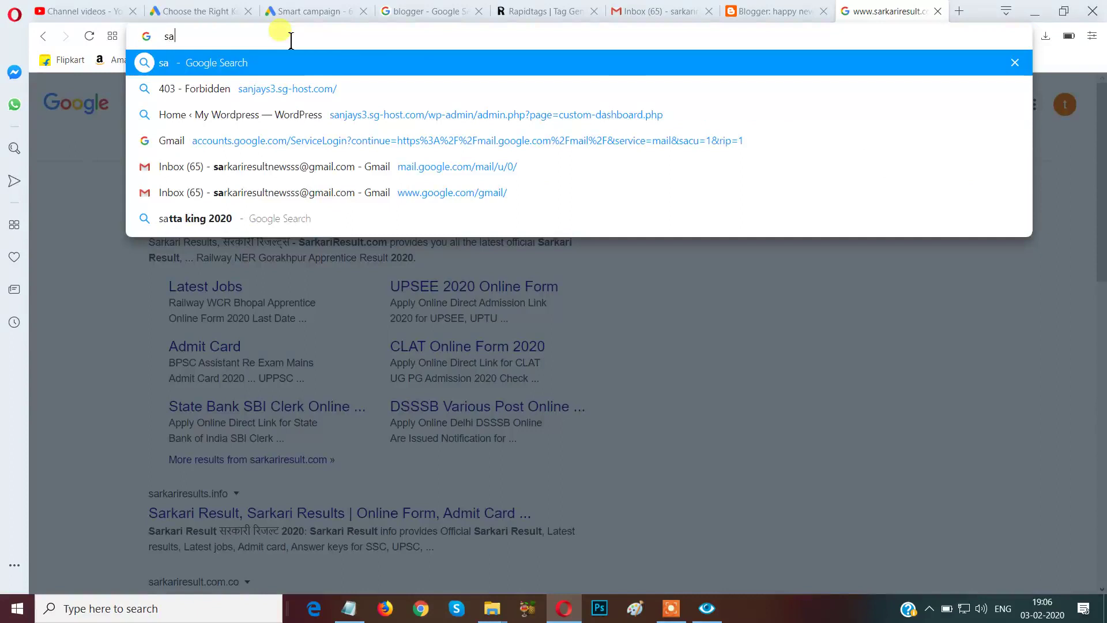
key("BackSpace")
key("BackSpace")
type("www")
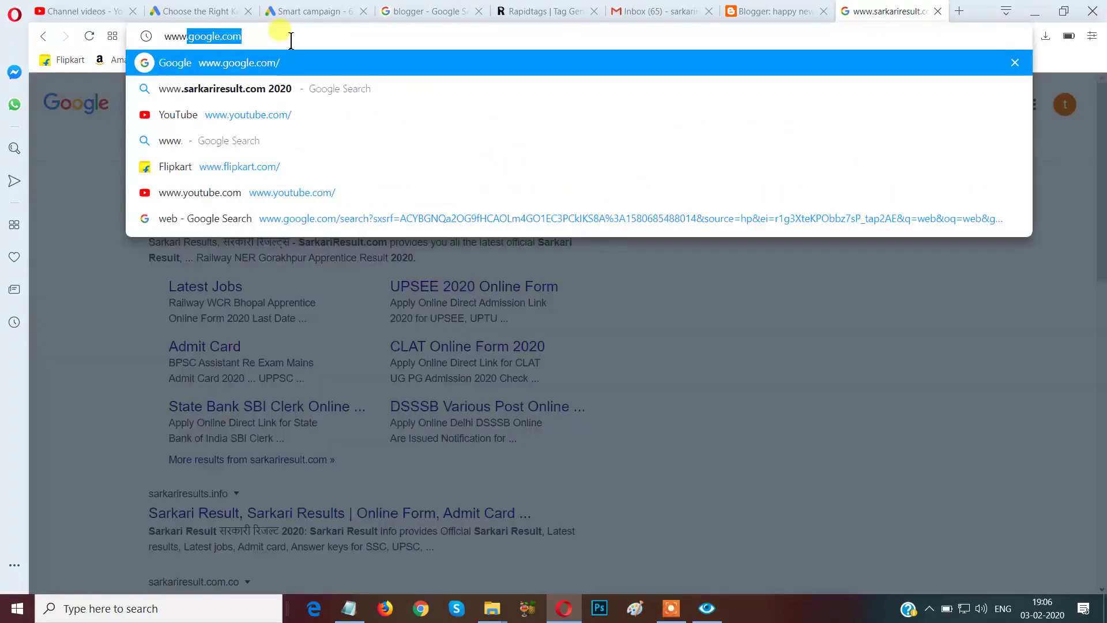
type(".sa")
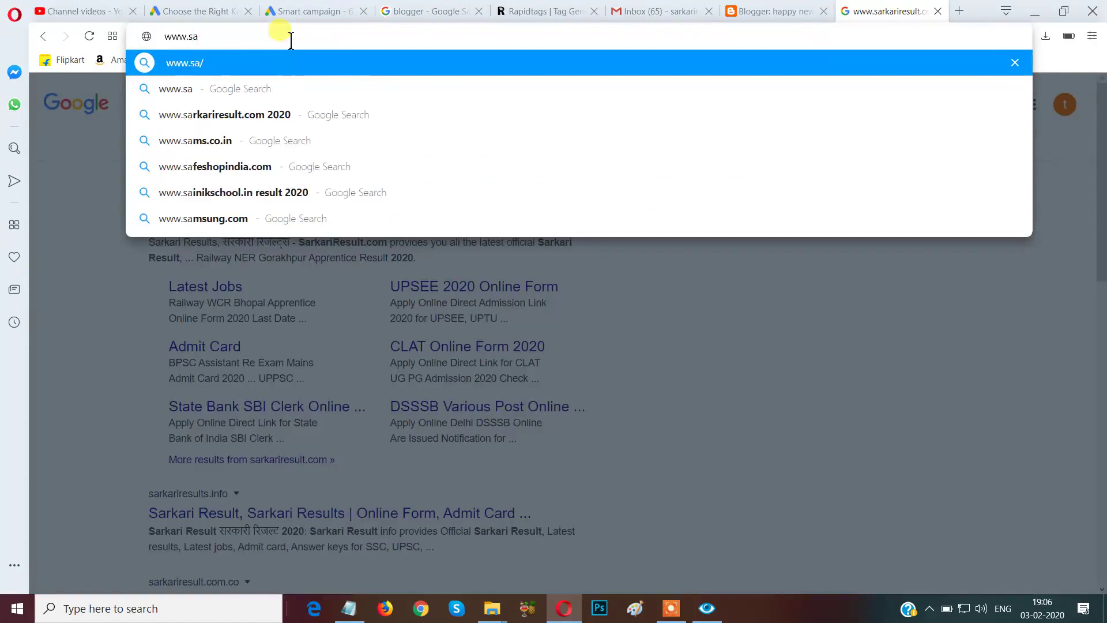
key("BackSpace")
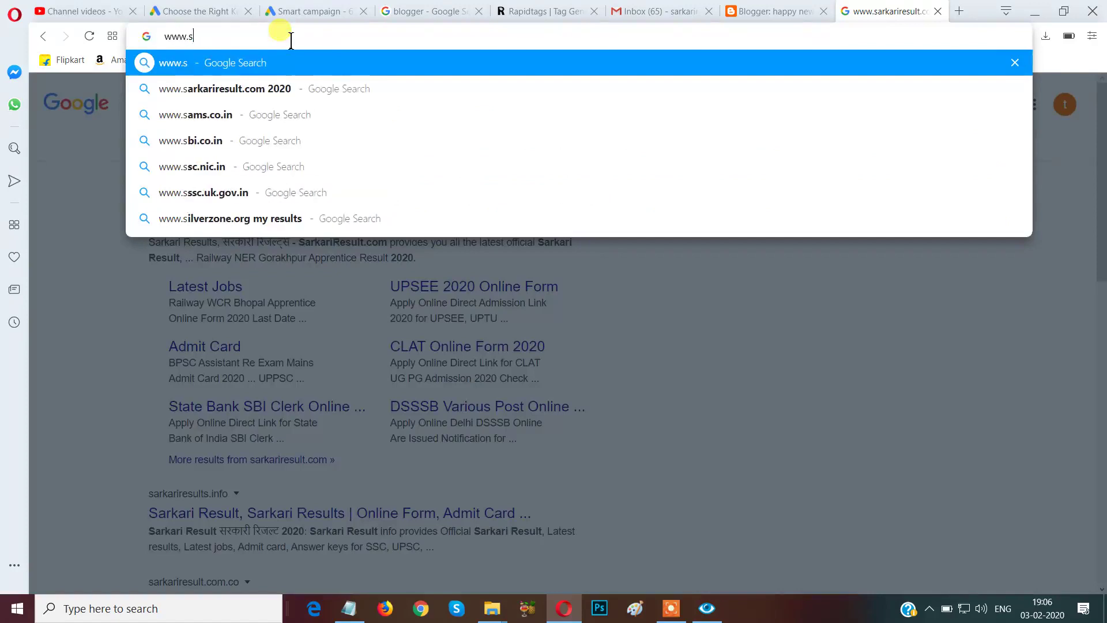
type("ar")
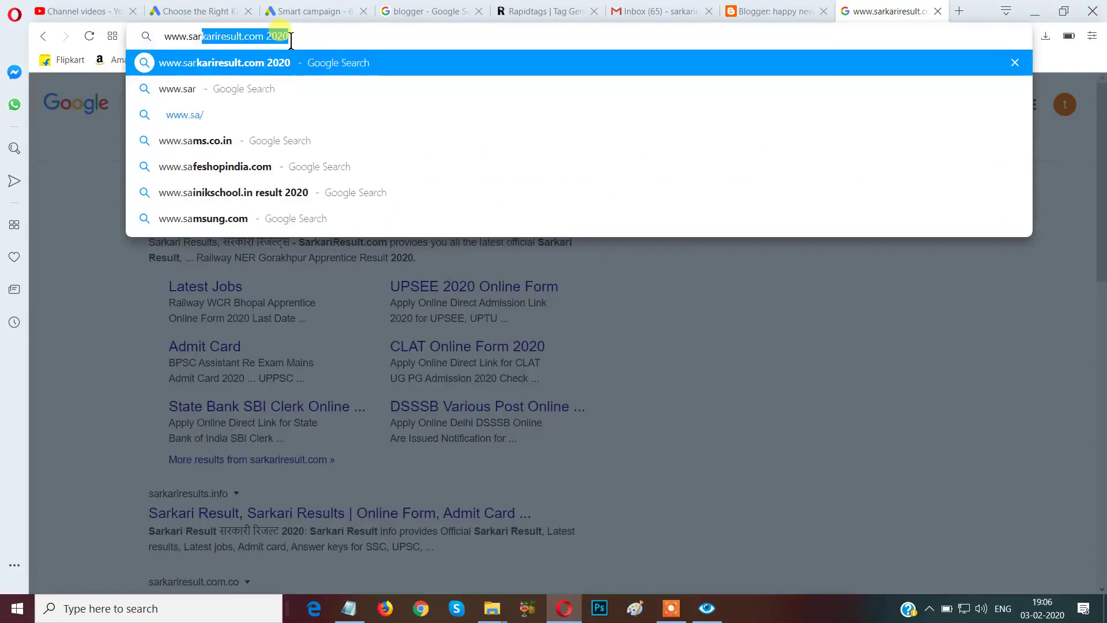
type("ka")
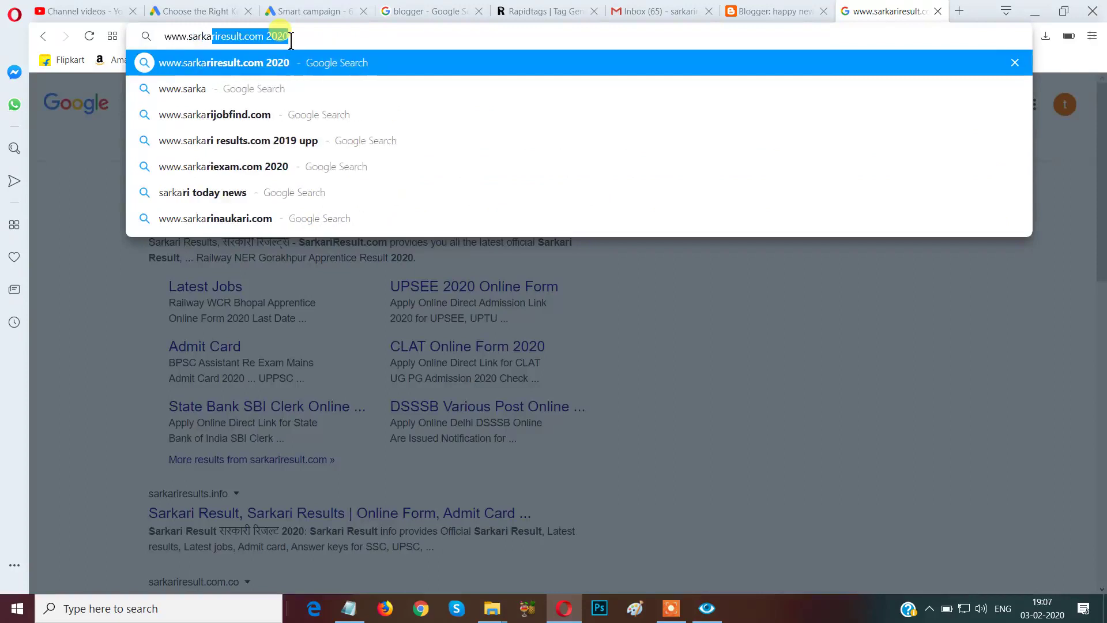
type("ri")
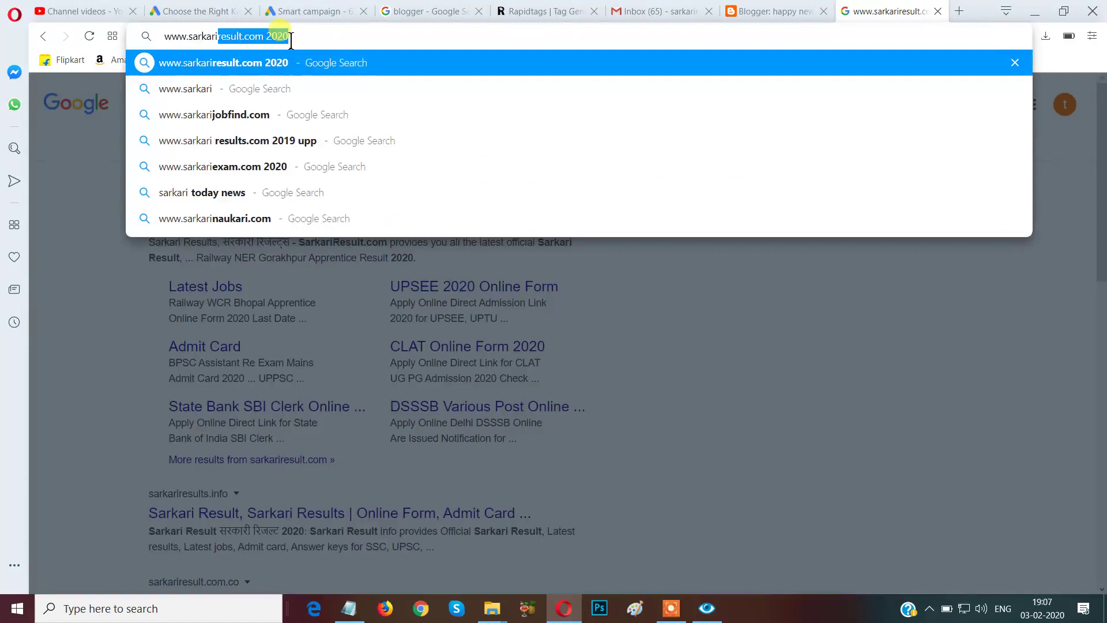
type("re")
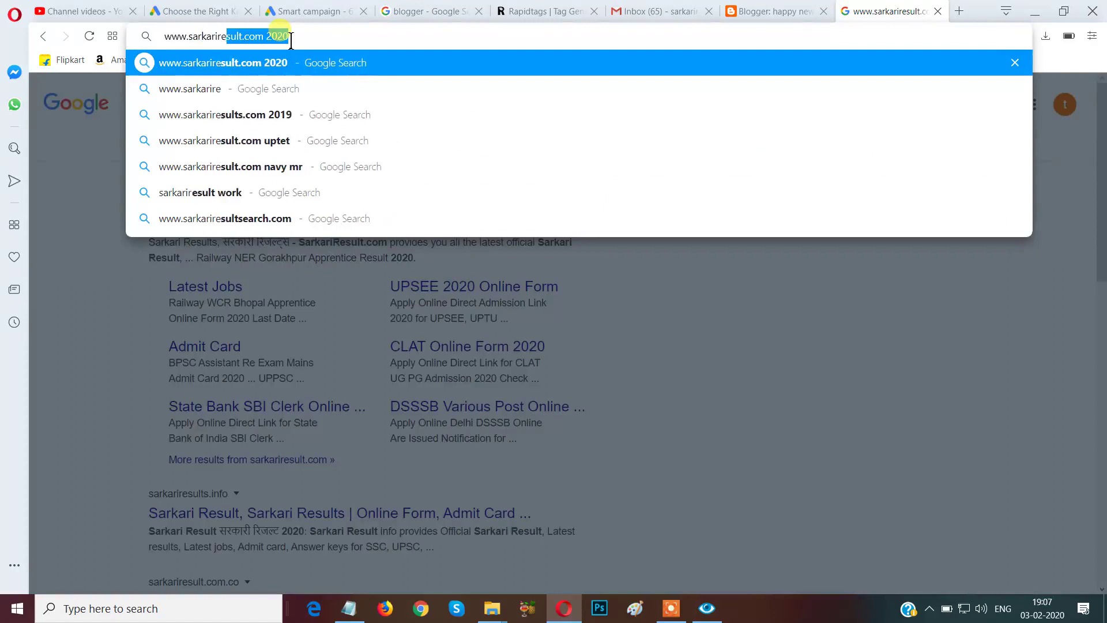
type("sult")
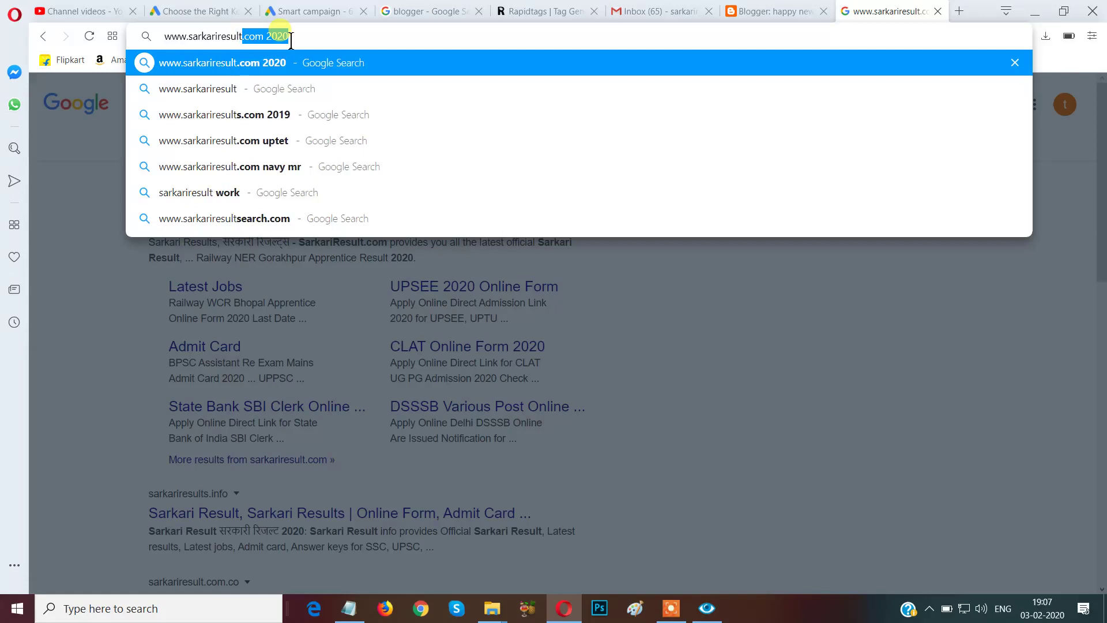
type("-")
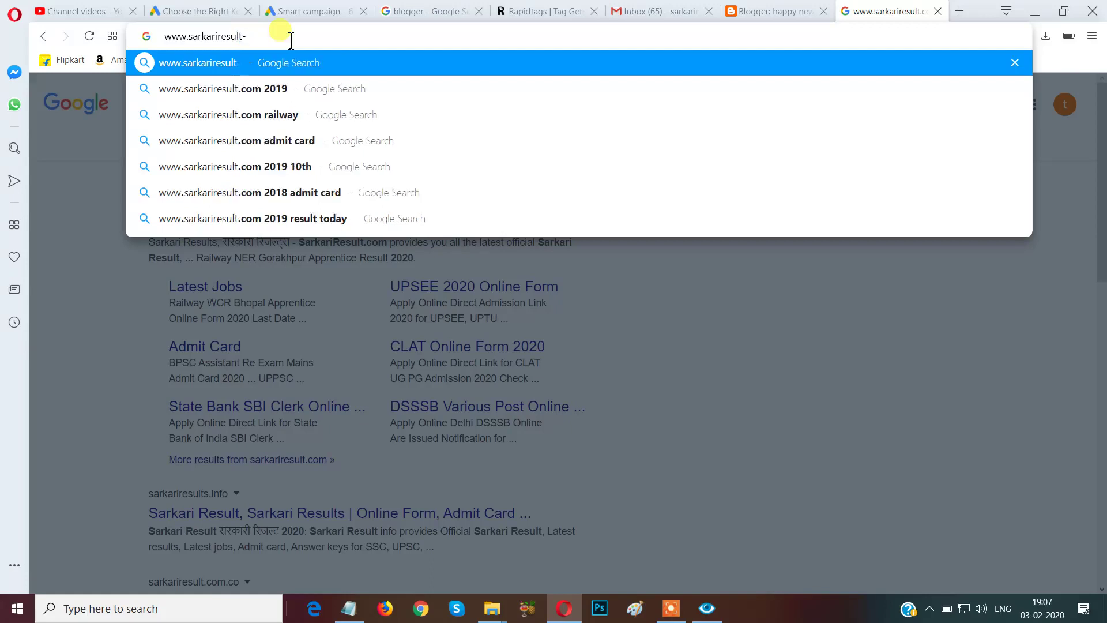
type("news")
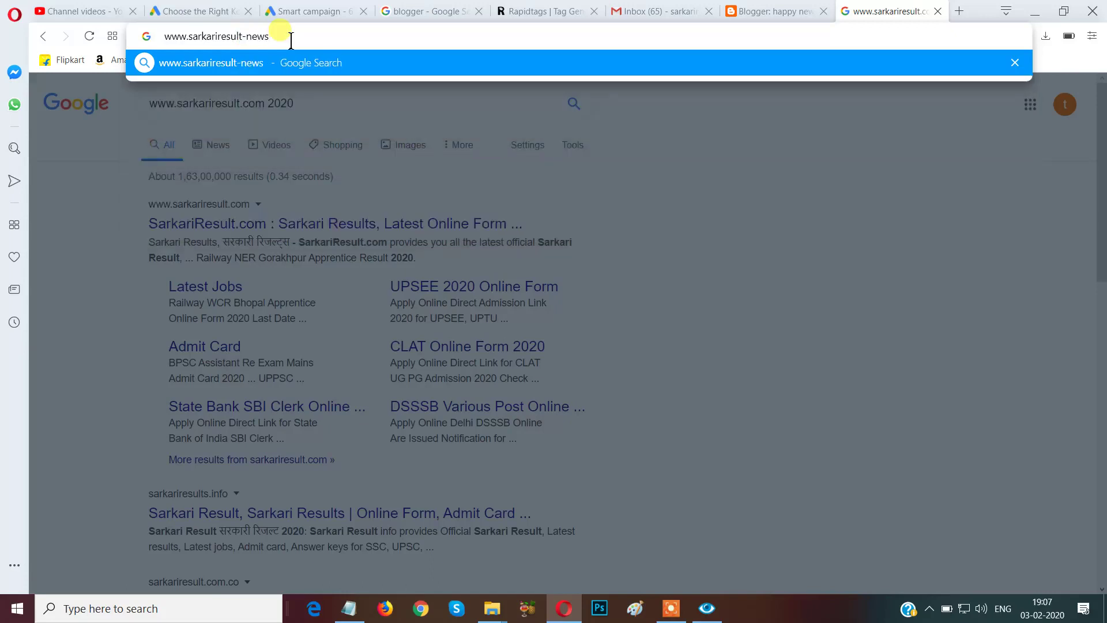
type(".com")
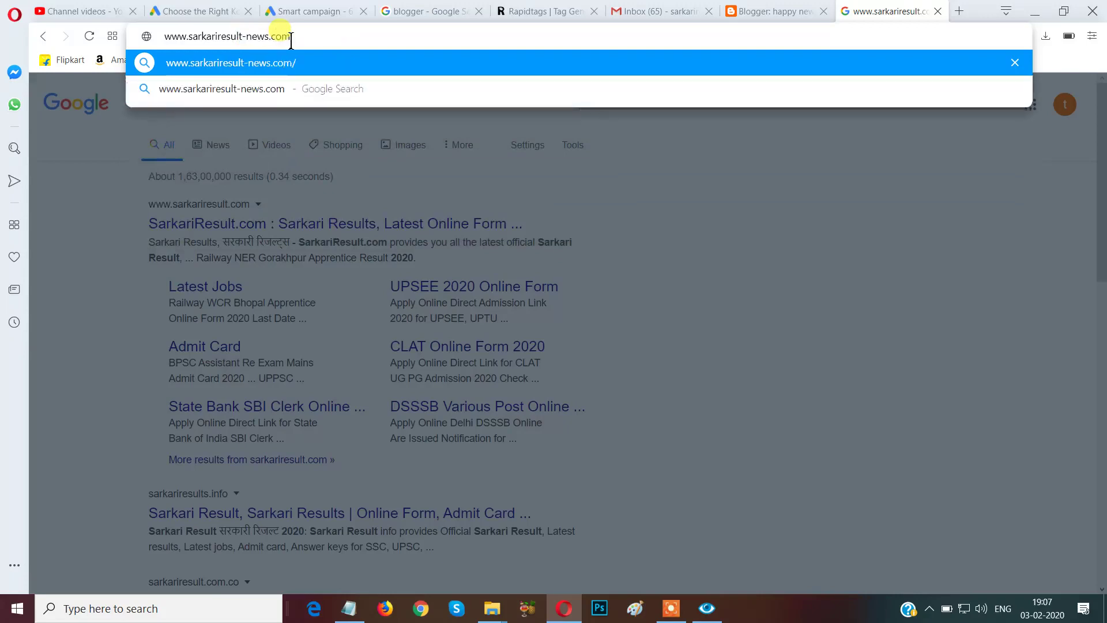
key("Return")
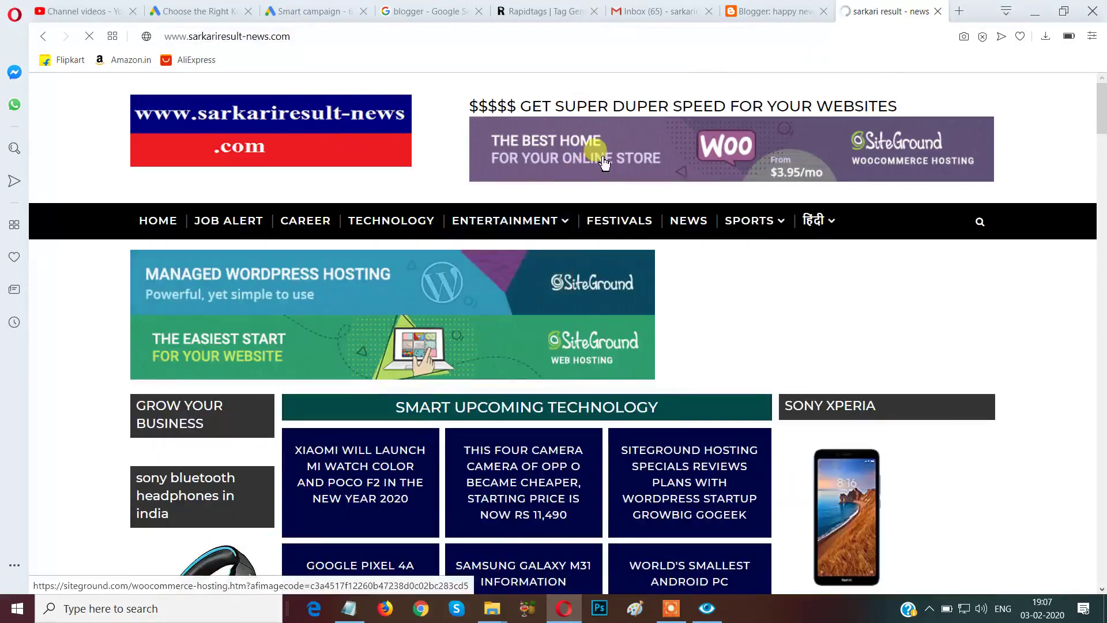
Open the blog's SiteGround WooCommerce hosting banner in a new tab.
left_click(601, 161)
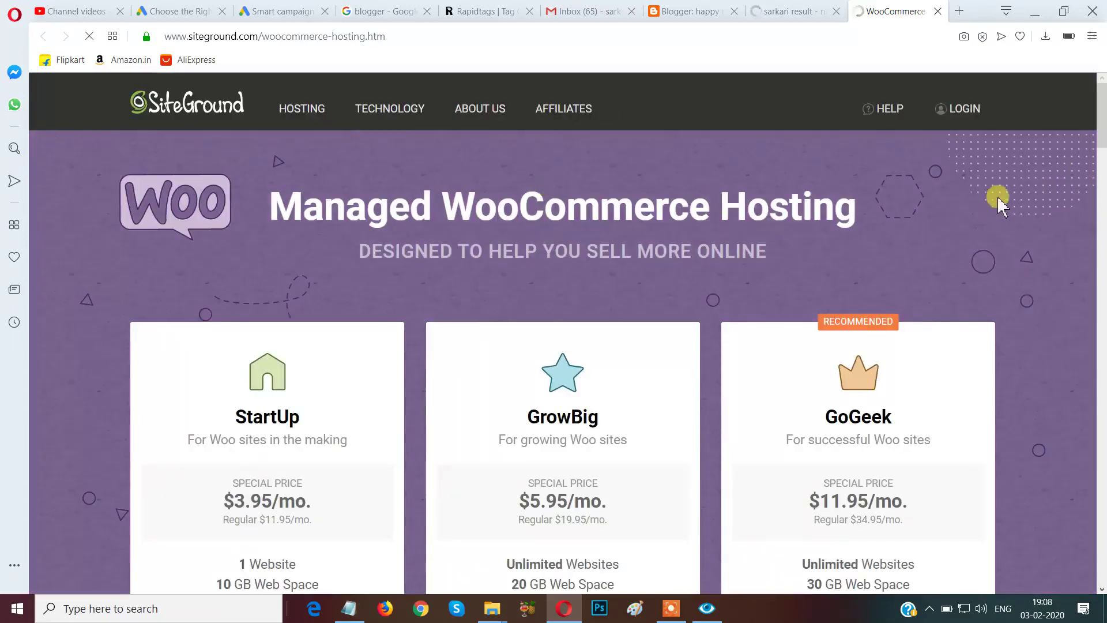
Compare the StartUp, GrowBig and GoGeek WooCommerce plans and start a GrowBig order.
scroll(1103, 124, "down", 2)
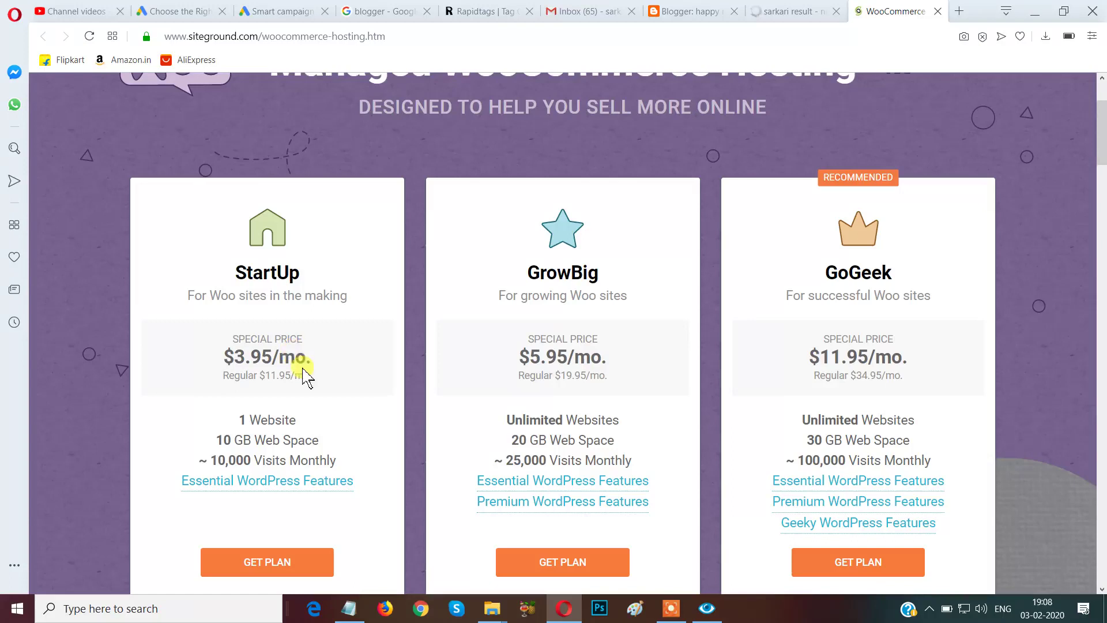
scroll(305, 377, "down", 1)
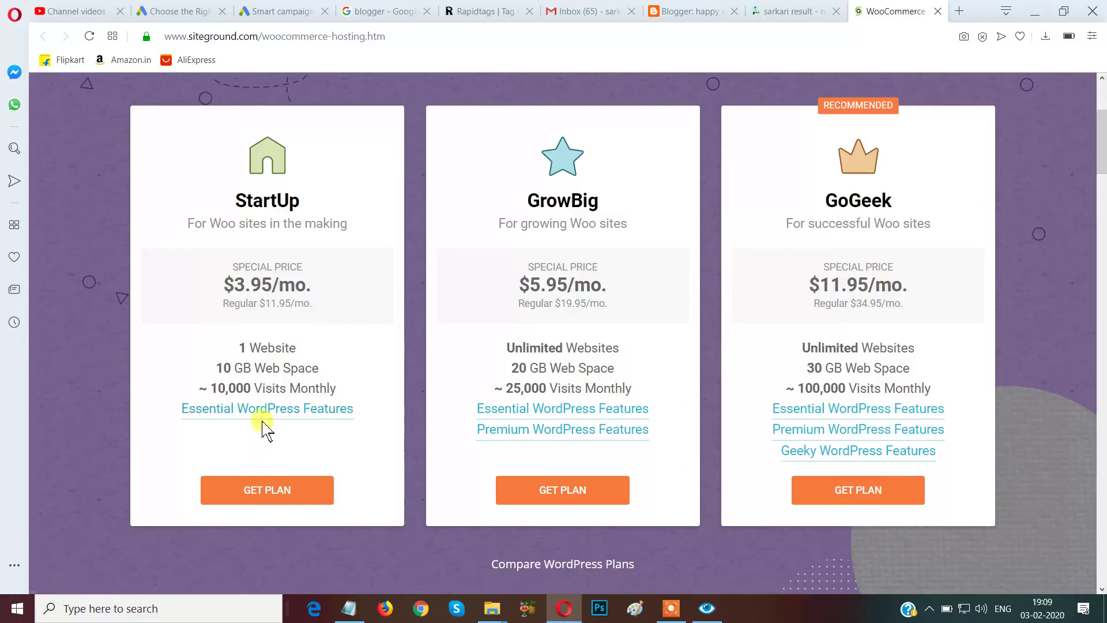
scroll(242, 429, "down", 1)
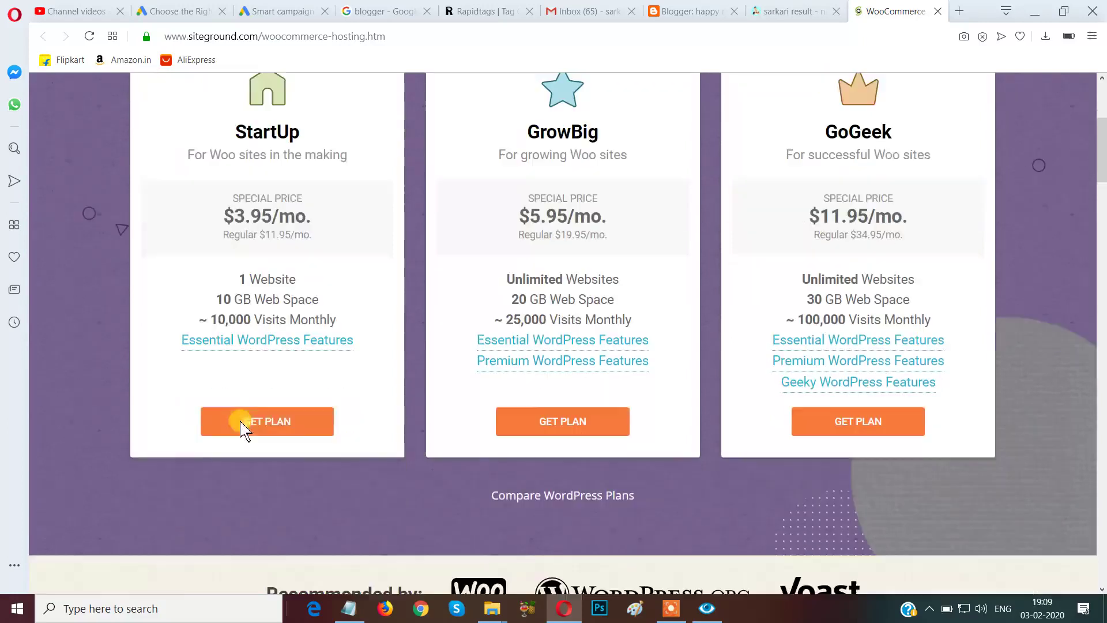
mouse_move(261, 340)
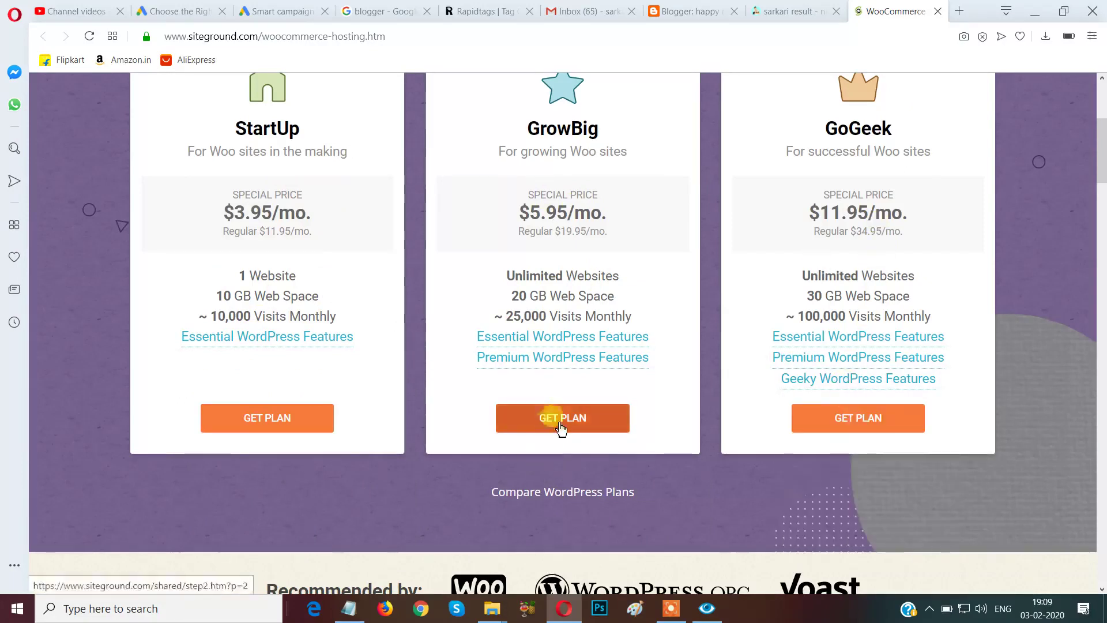
scroll(580, 276, "up", 3)
scroll(583, 297, "down", 2)
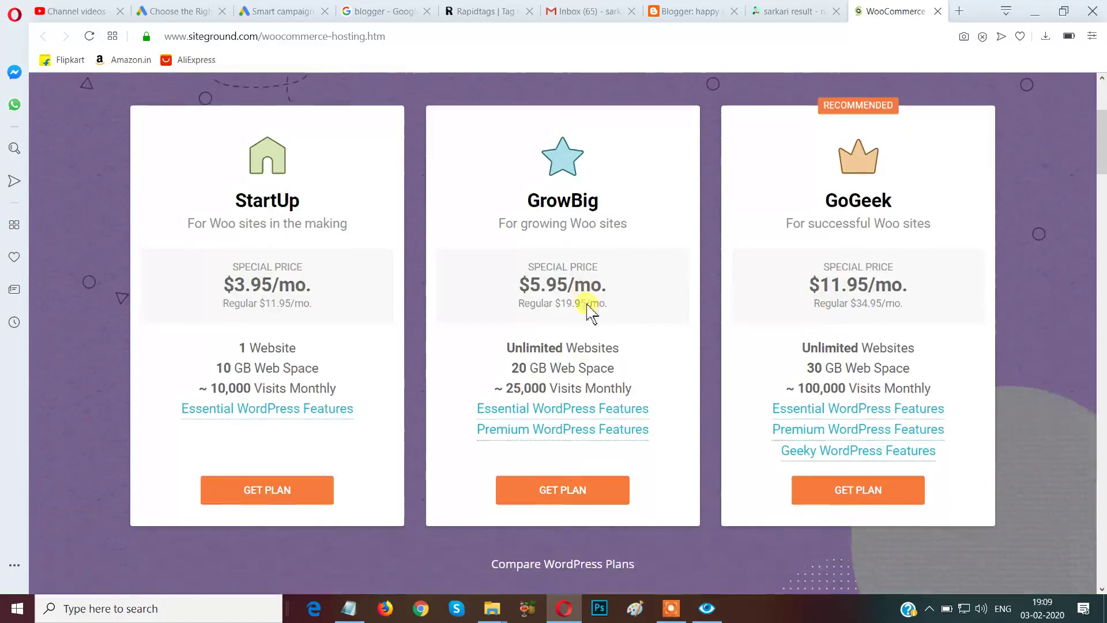
left_click(568, 502)
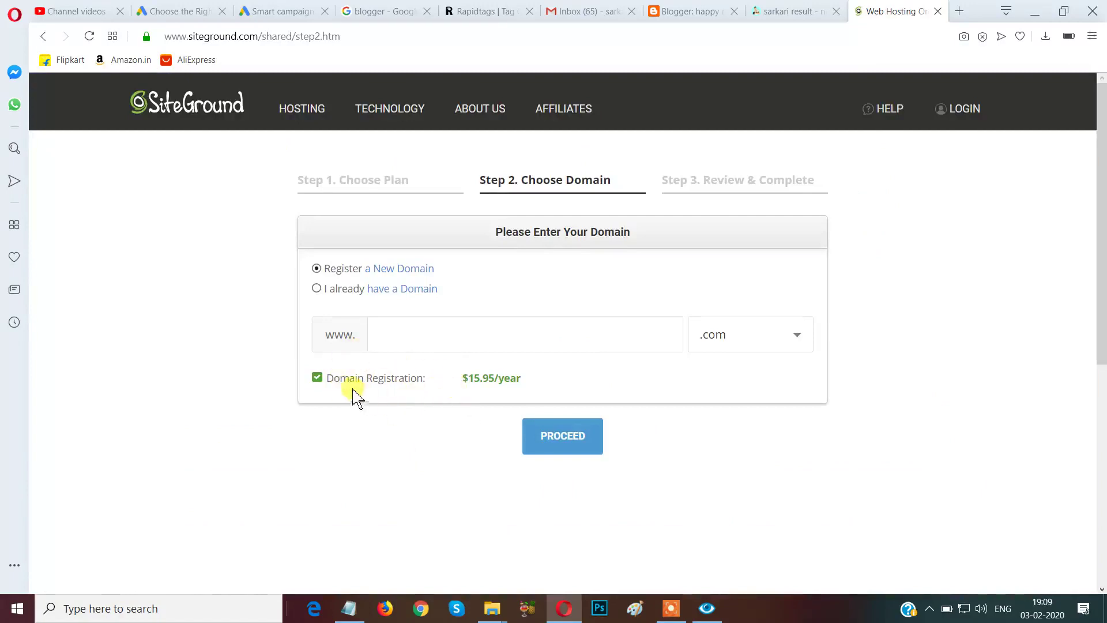
triple_click(319, 383)
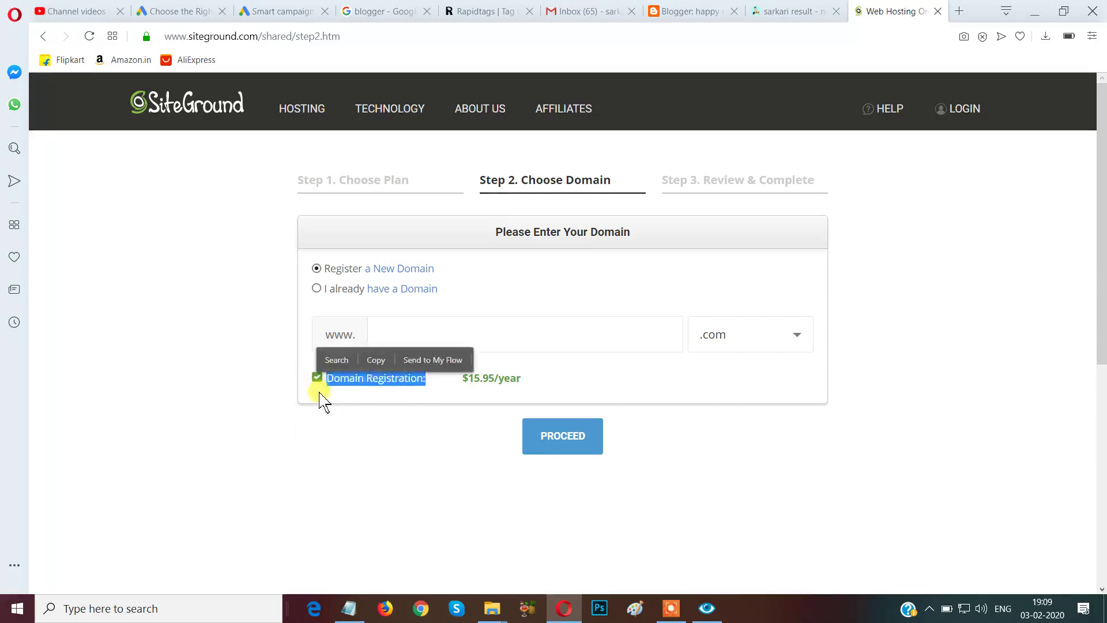
left_click(322, 397)
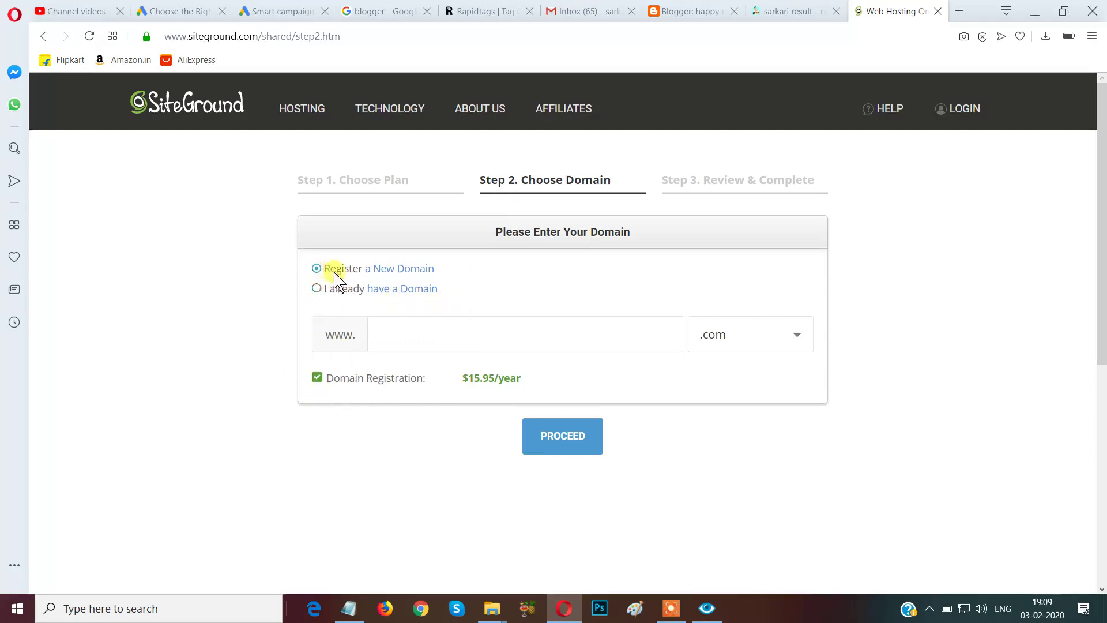
left_click(316, 288)
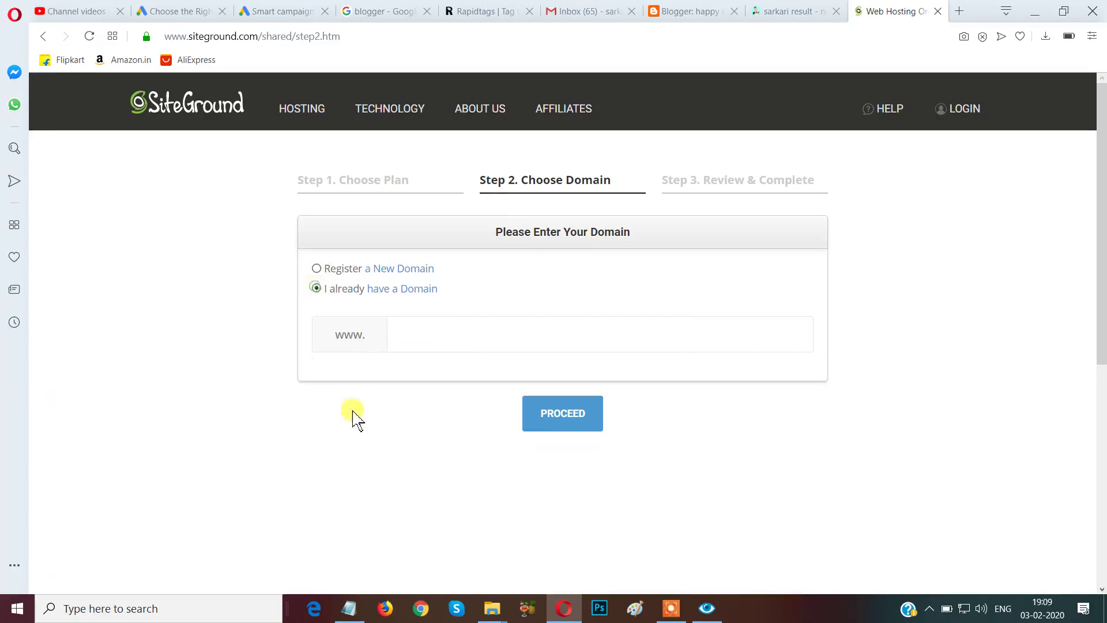
left_click(569, 416)
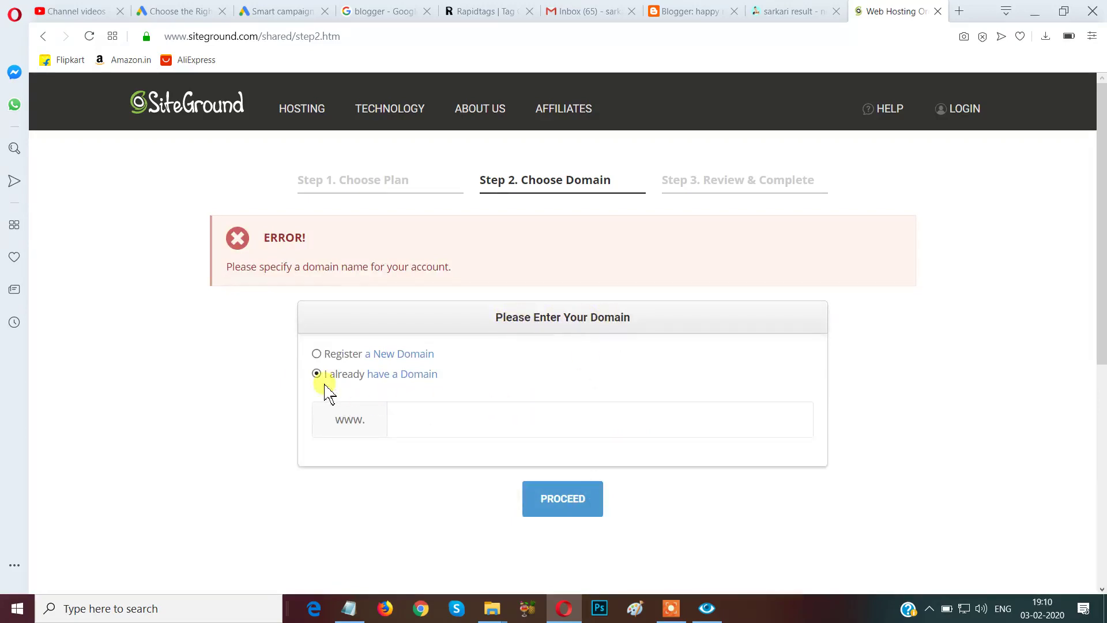
left_click(457, 413)
left_click(794, 11)
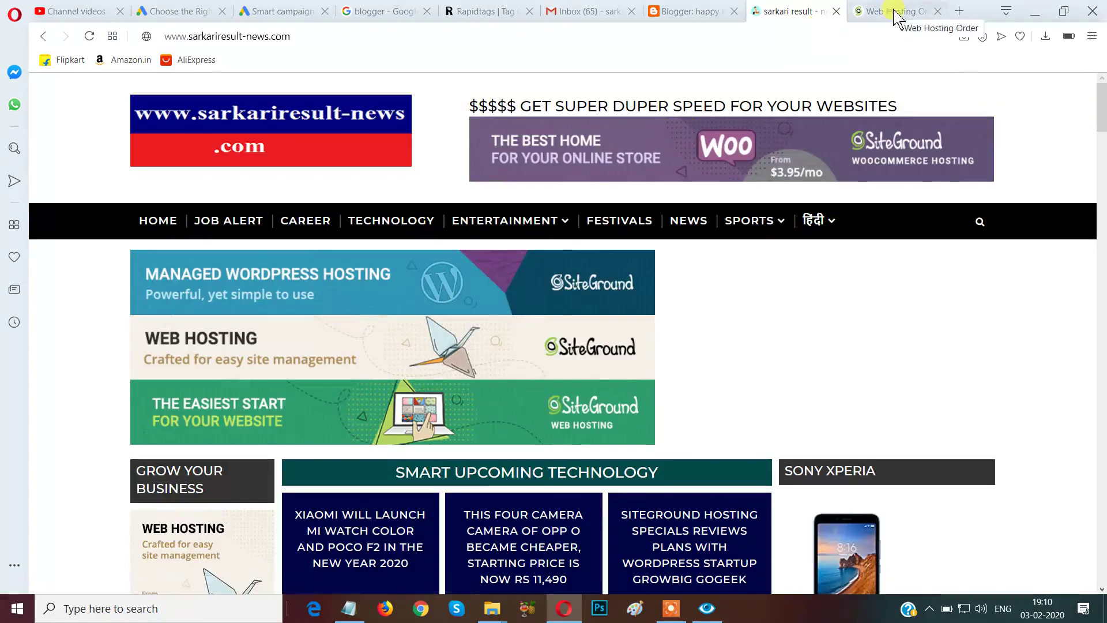
left_click(872, 14)
Return to the Managed WooCommerce Hosting plans page and bring up the HOSTING menu.
left_click(41, 35)
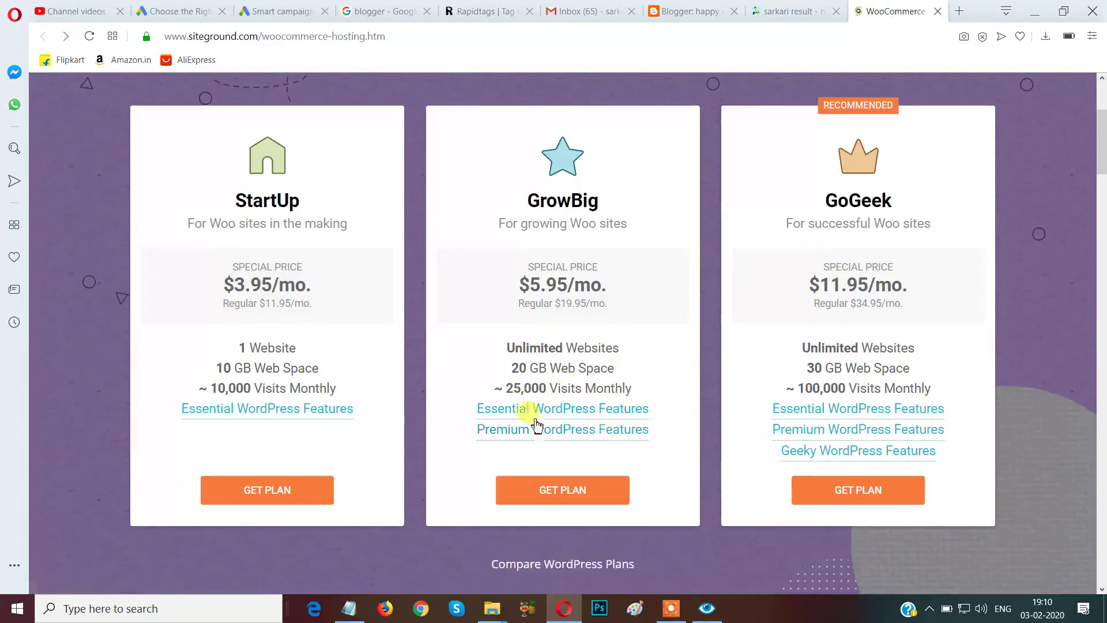
scroll(634, 494, "up", 4)
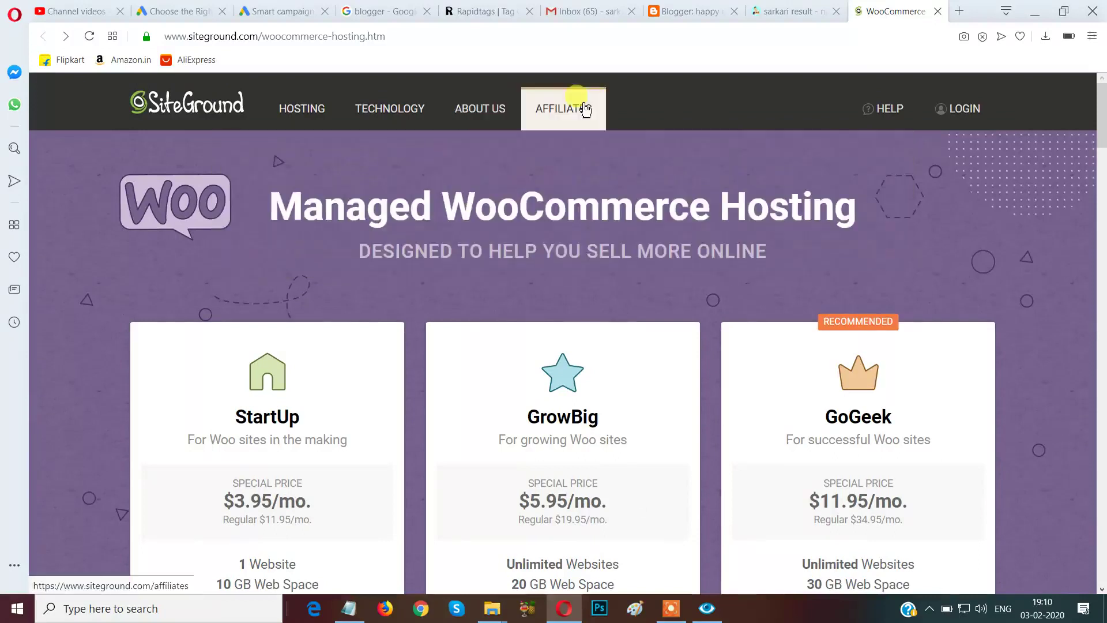
mouse_move(395, 112)
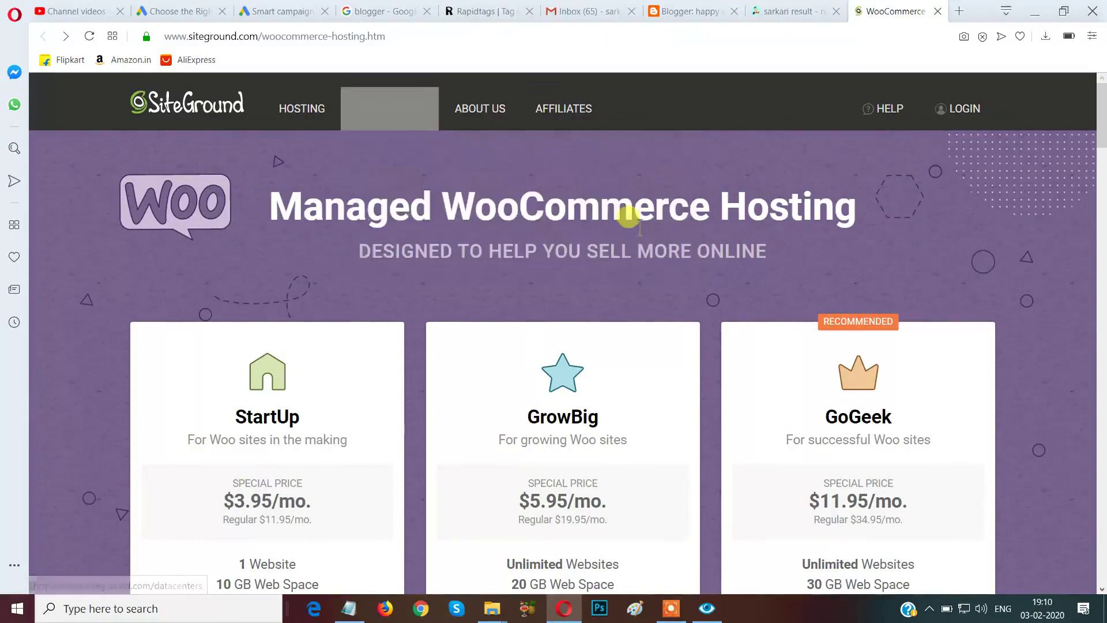
mouse_move(309, 115)
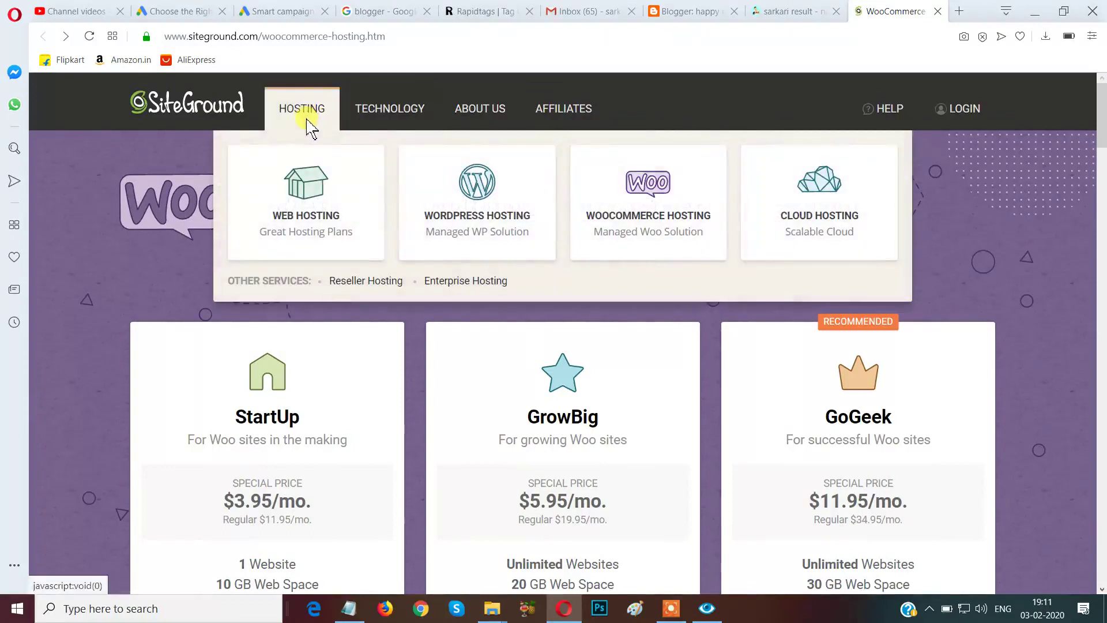
Open the Cloud Hosting page from the HOSTING menu.
left_click(358, 169)
mouse_move(306, 114)
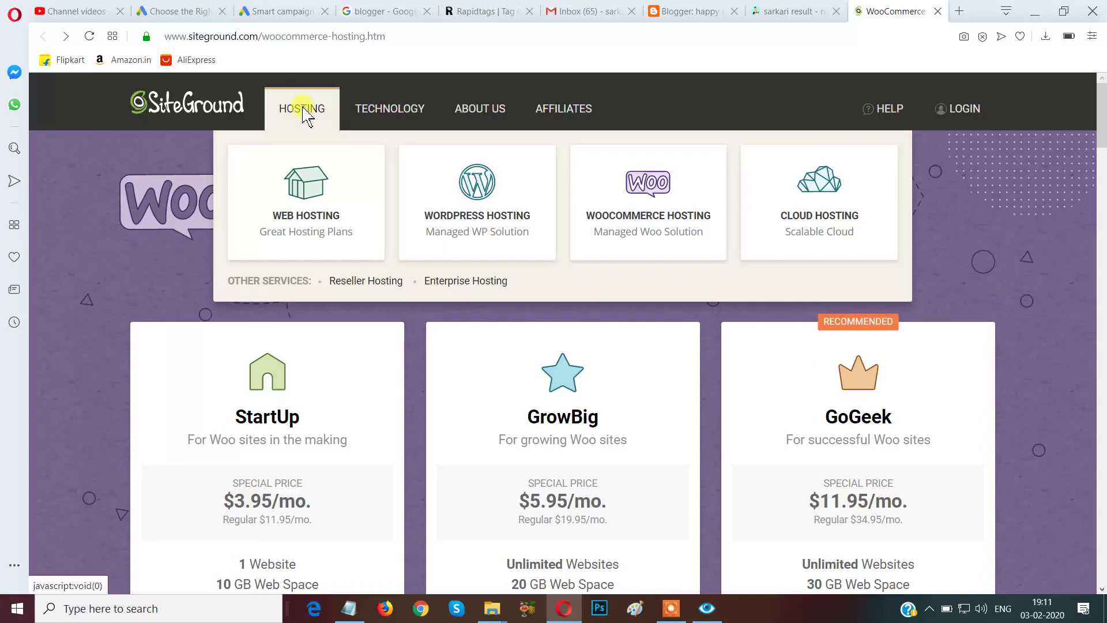
left_click(798, 199)
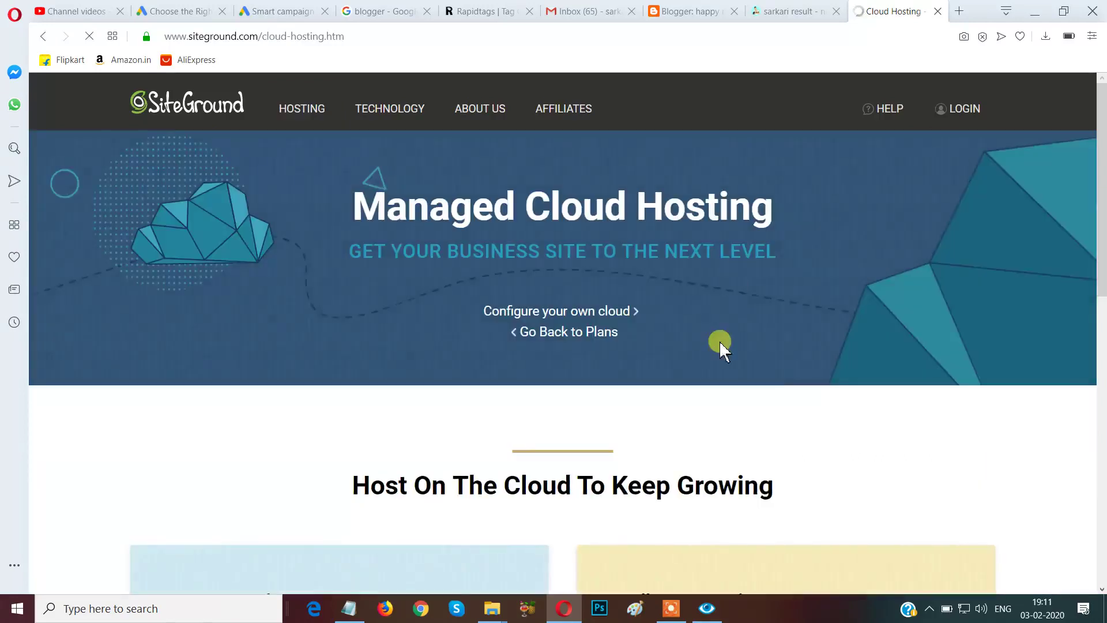
Look over the Entry $80, Business $120, Business Plus $160 and Super Power $240 plans.
scroll(716, 352, "down", 12)
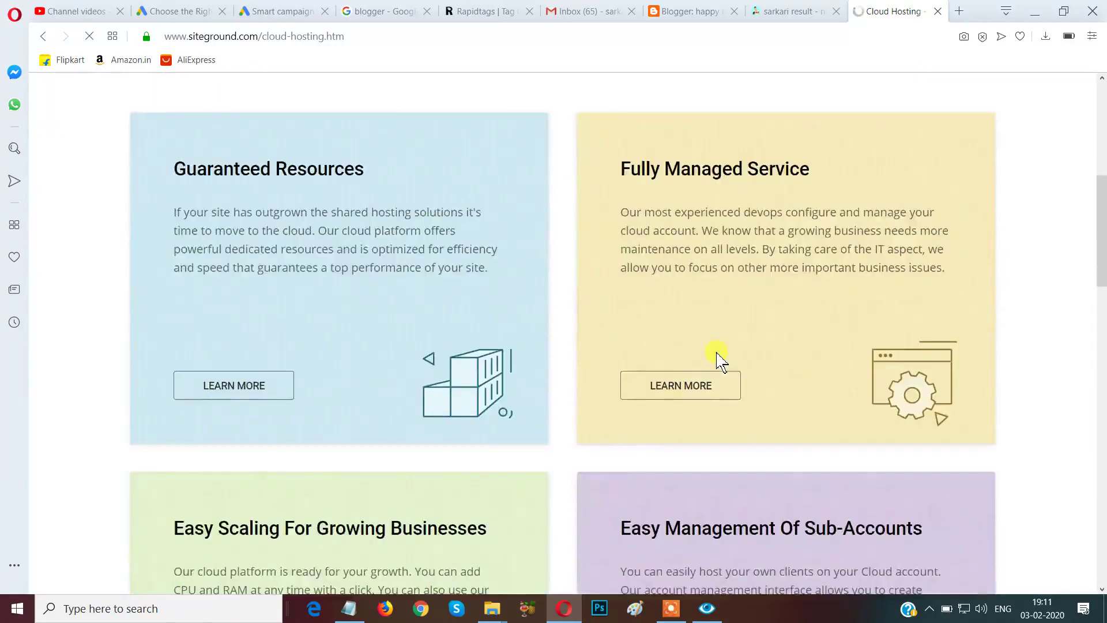
scroll(717, 352, "down", 8)
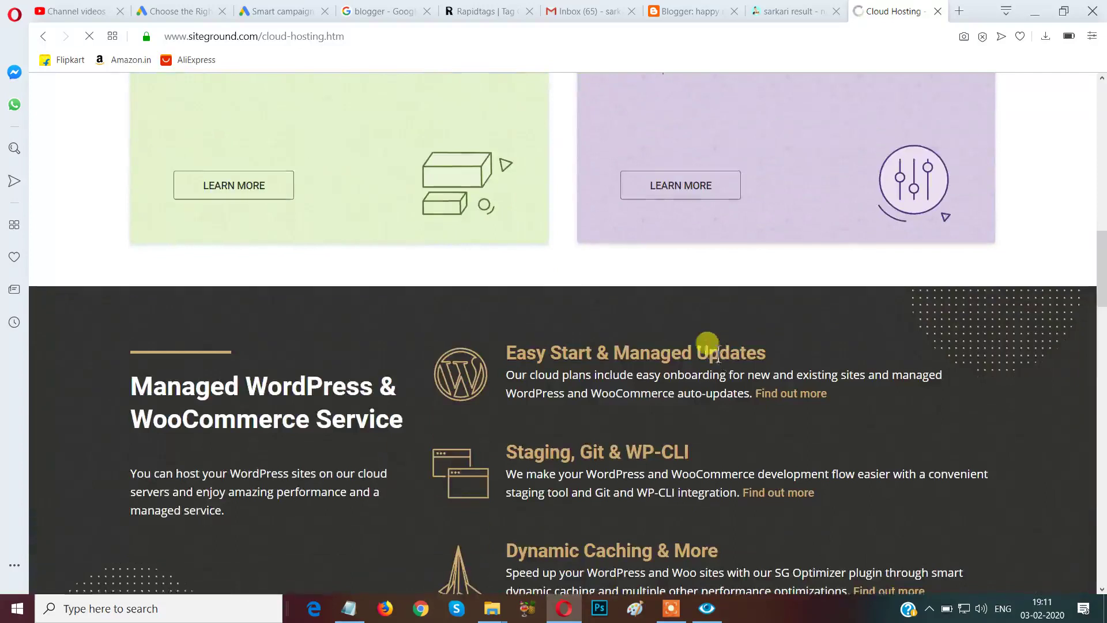
scroll(717, 353, "down", 5)
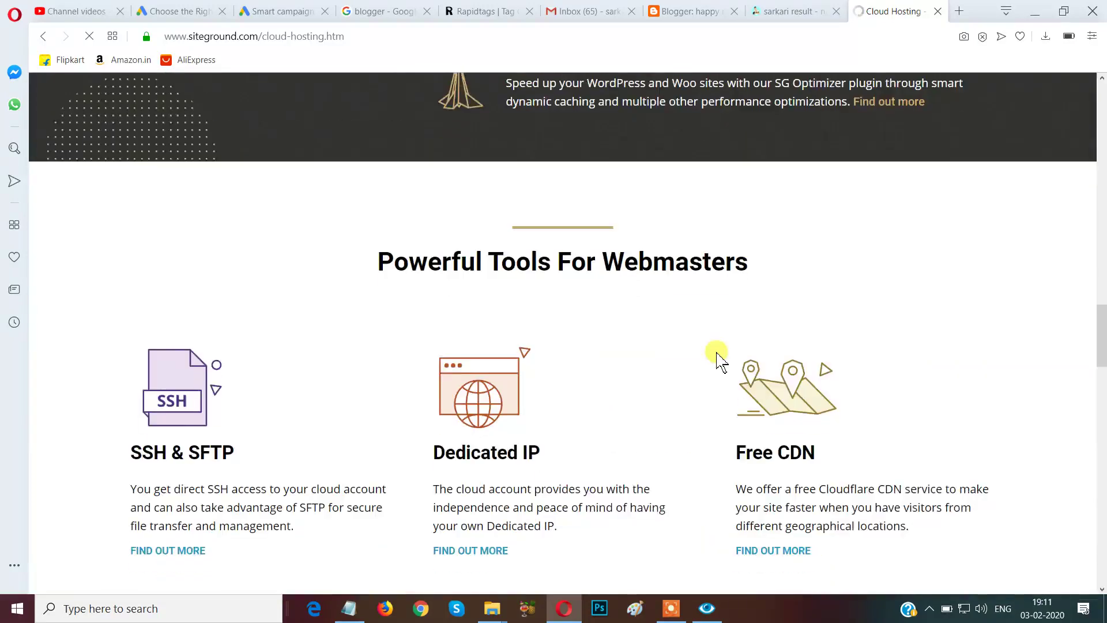
scroll(716, 353, "down", 6)
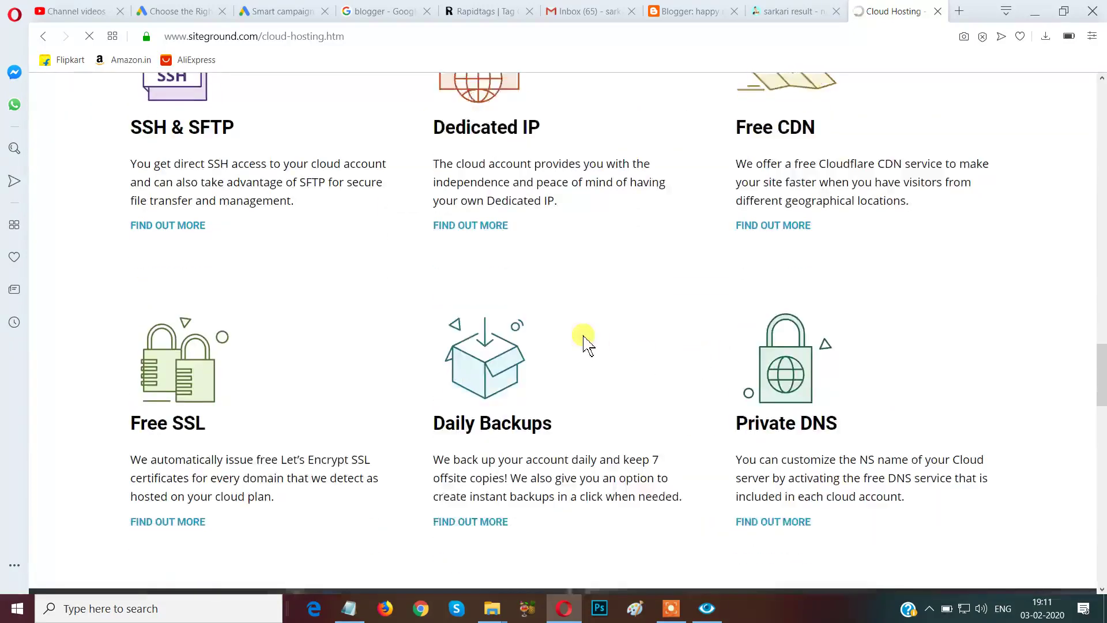
scroll(584, 344, "down", 4)
scroll(583, 336, "down", 3)
scroll(583, 335, "up", 12)
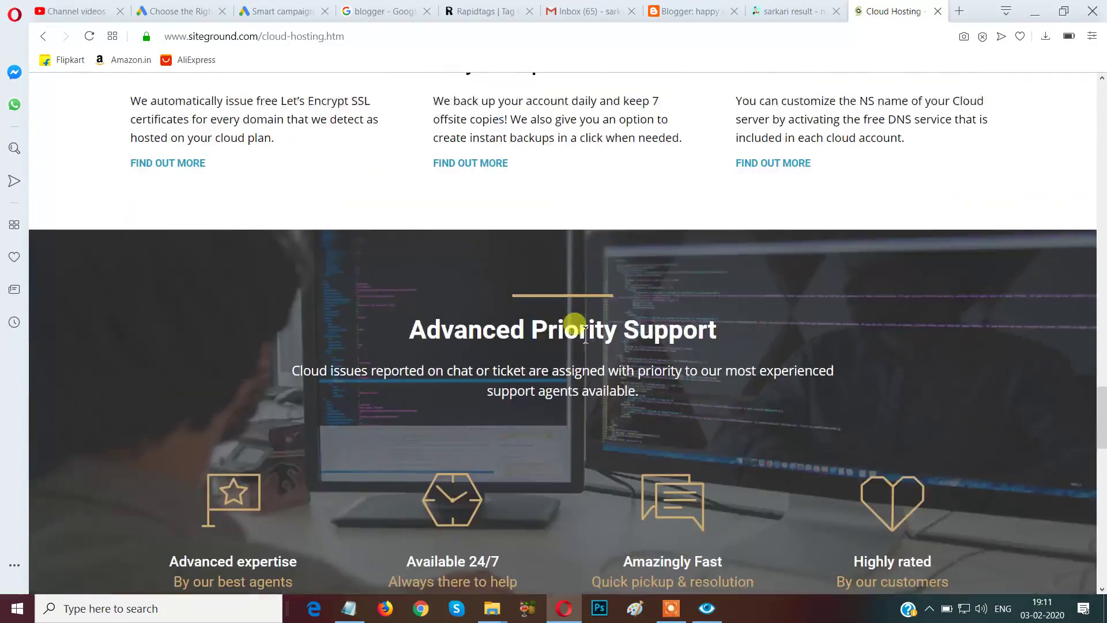
scroll(586, 340, "up", 13)
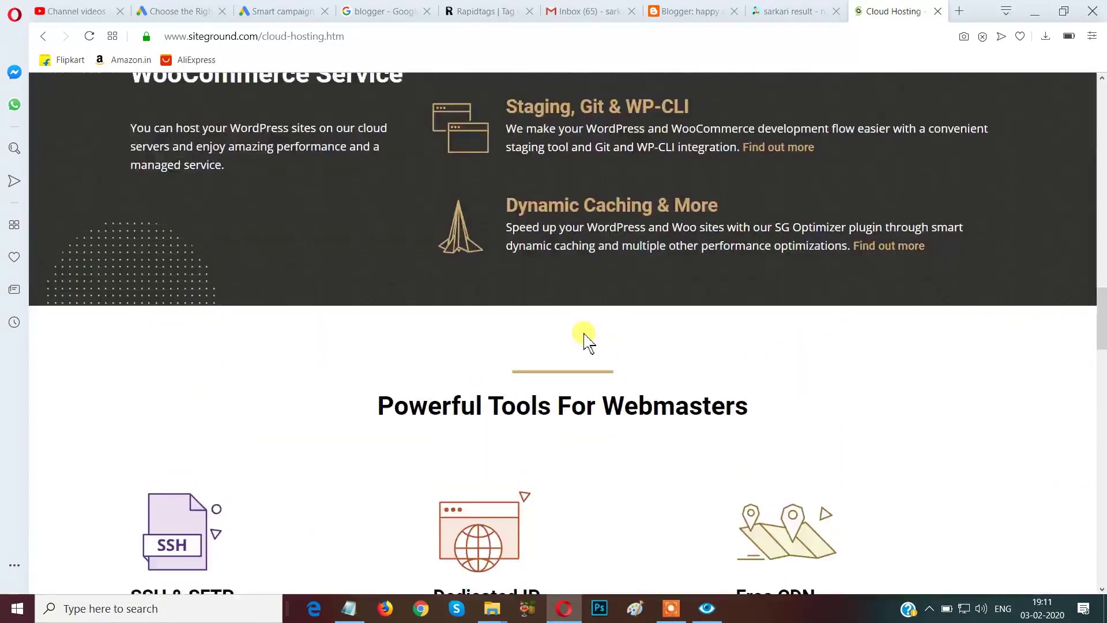
scroll(585, 334, "up", 6)
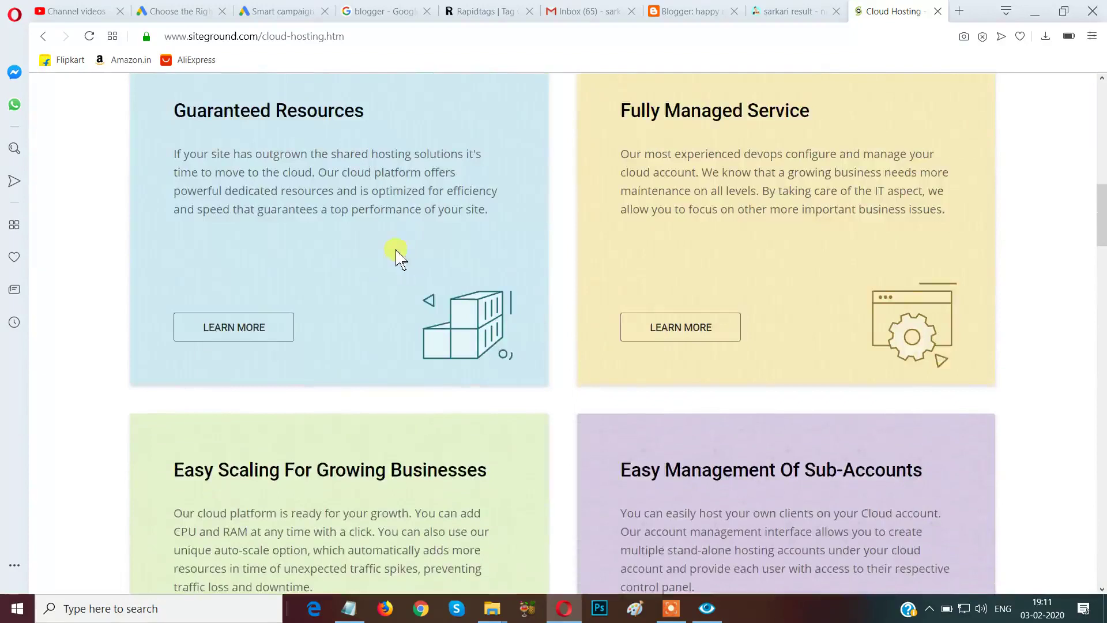
scroll(398, 252, "up", 5)
scroll(399, 251, "up", 9)
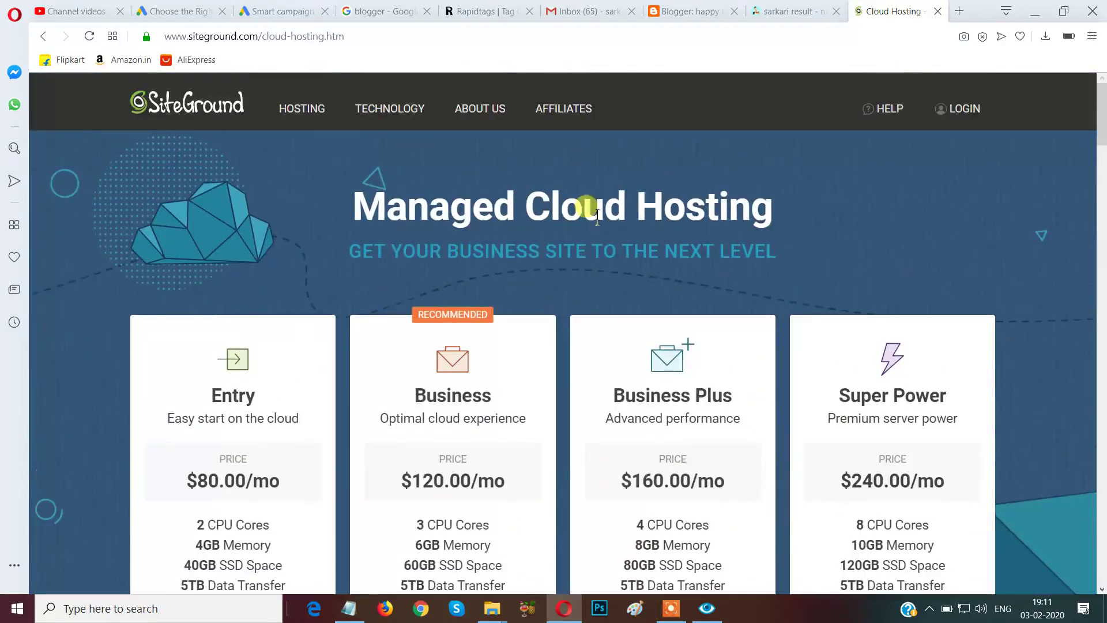
scroll(458, 334, "down", 1)
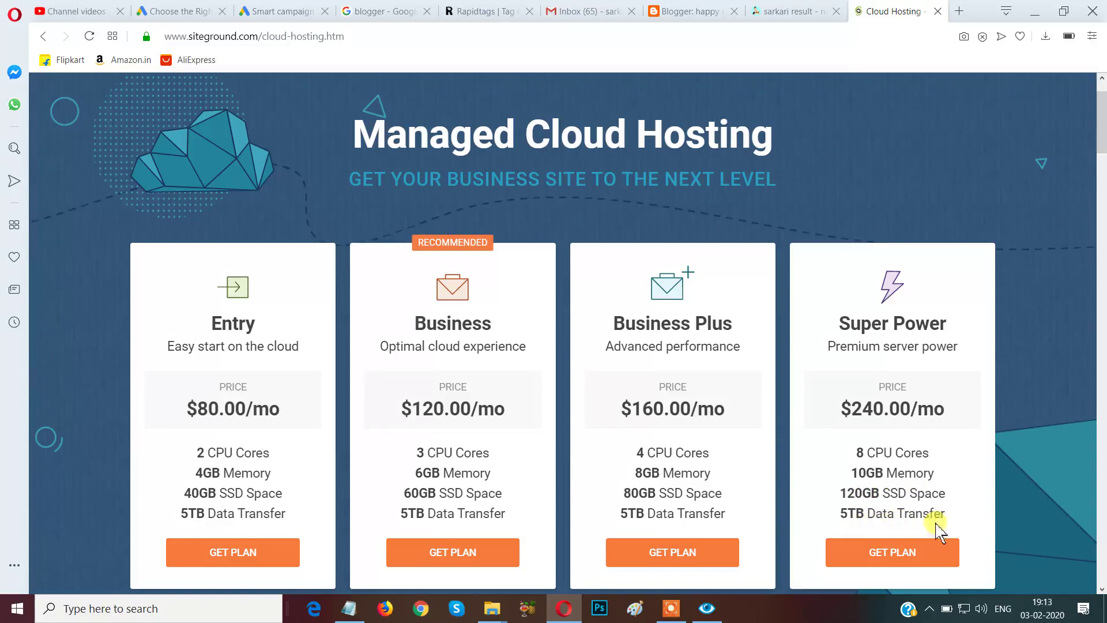
Start a Super Power cloud plan order, review the order form, then switch to the Blogger tab.
left_click(926, 554)
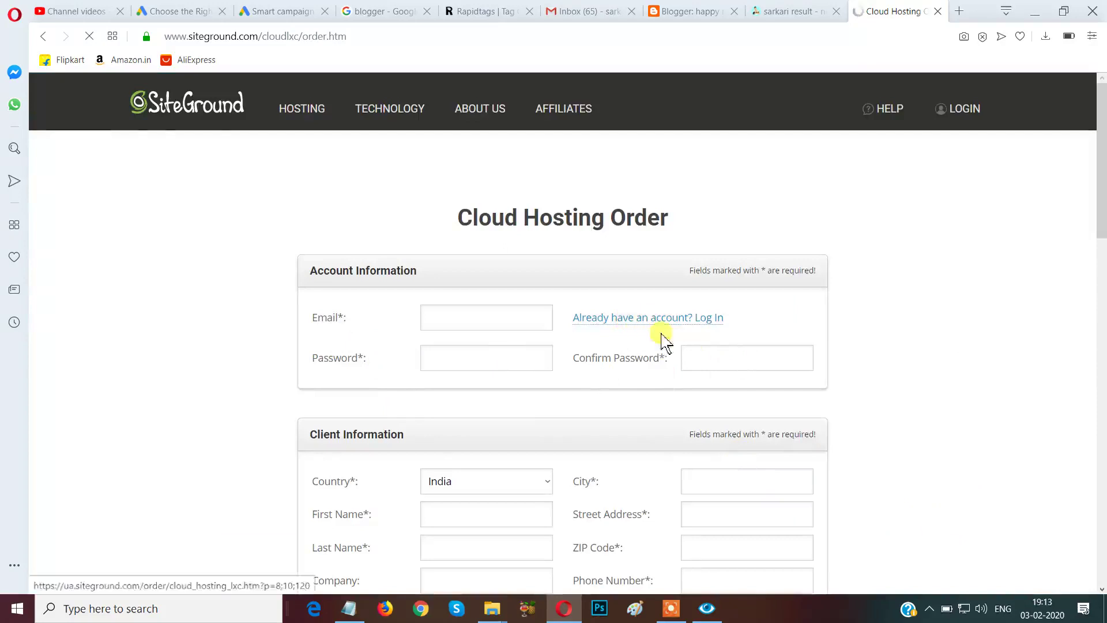
scroll(663, 341, "down", 3)
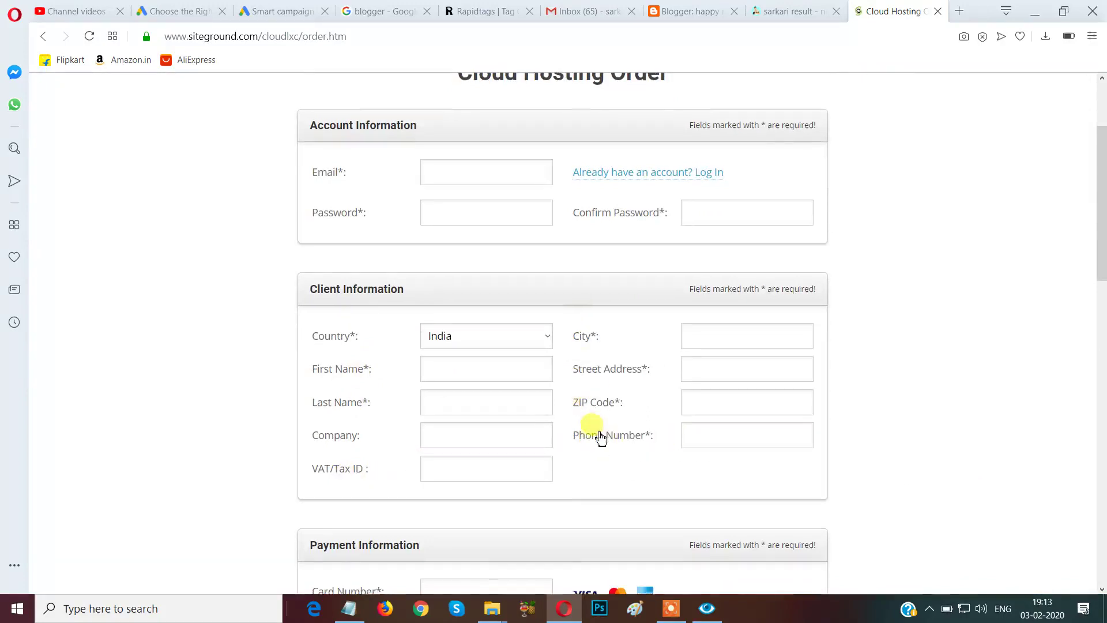
scroll(598, 433, "down", 2)
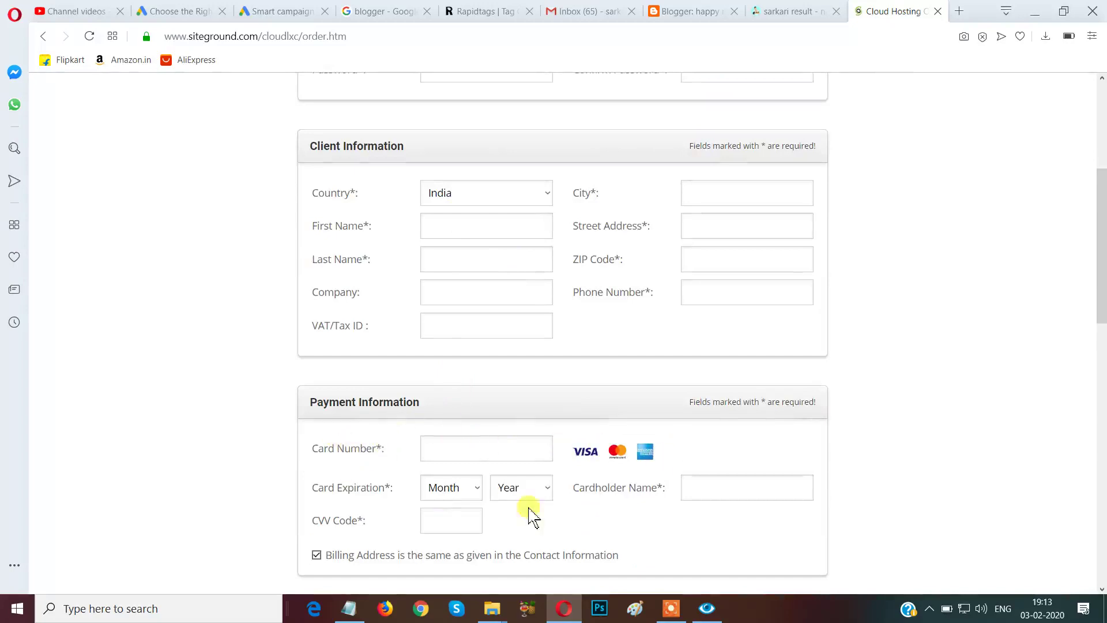
scroll(511, 515, "down", 2)
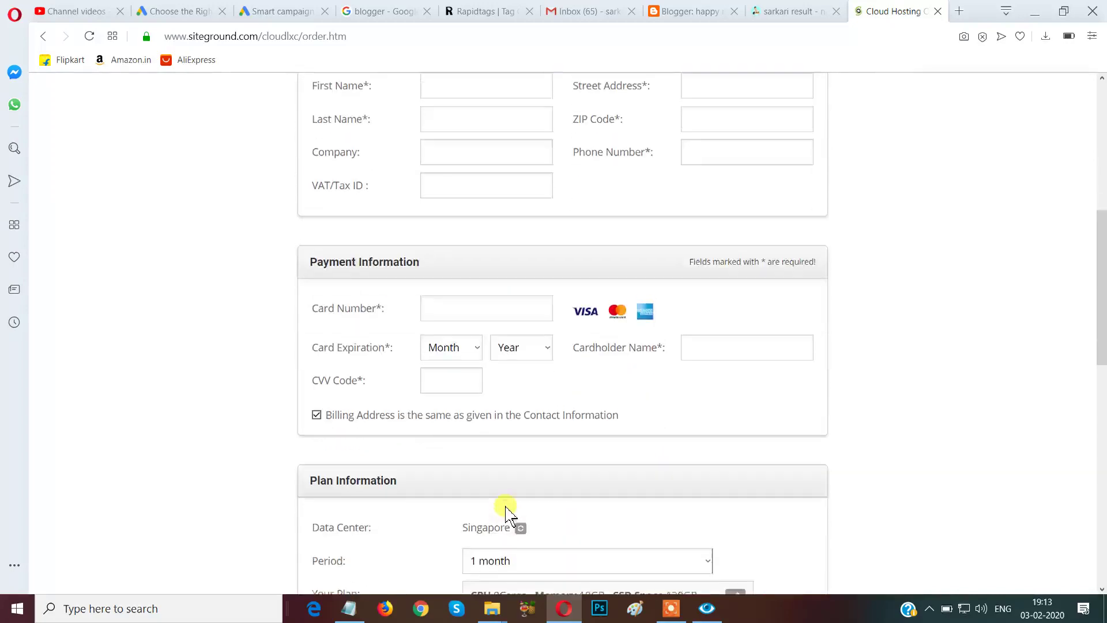
scroll(452, 420, "down", 2)
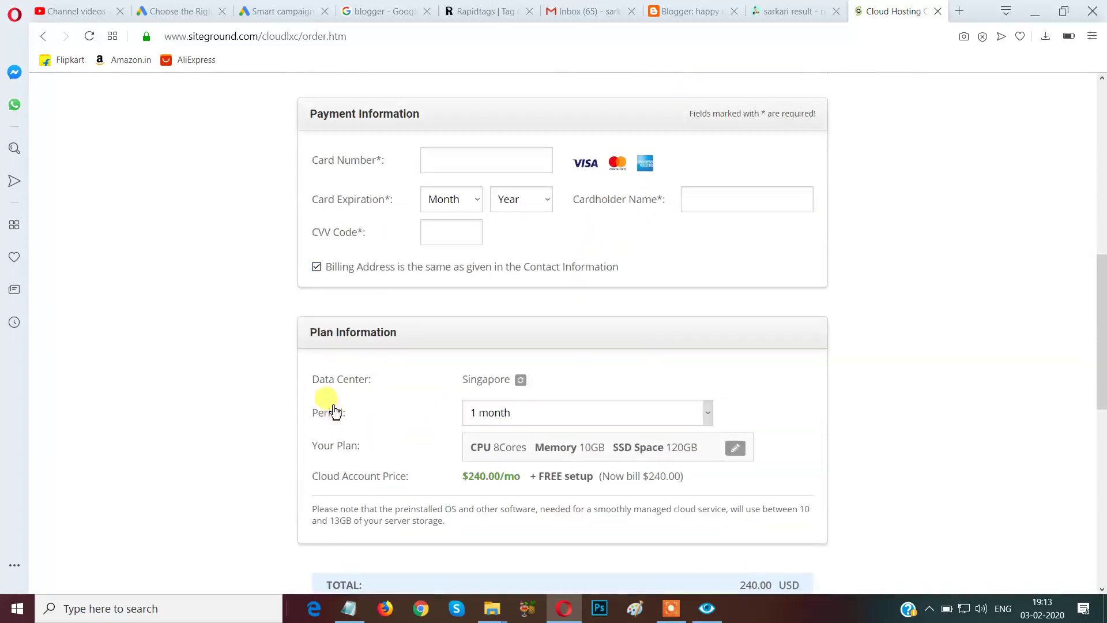
scroll(571, 491, "down", 2)
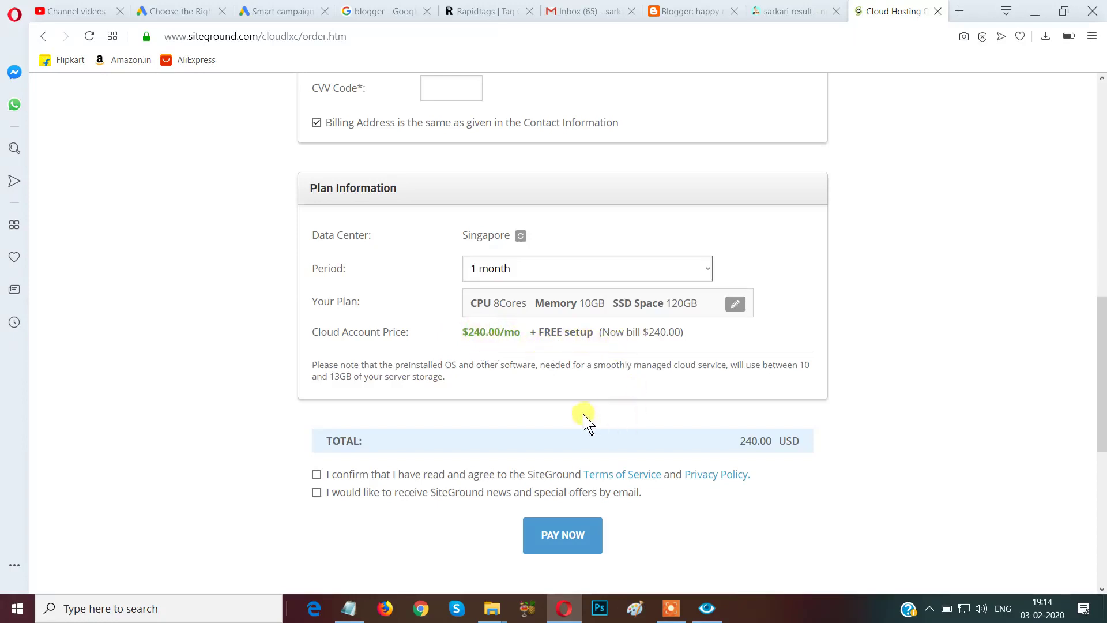
scroll(482, 492, "down", 3)
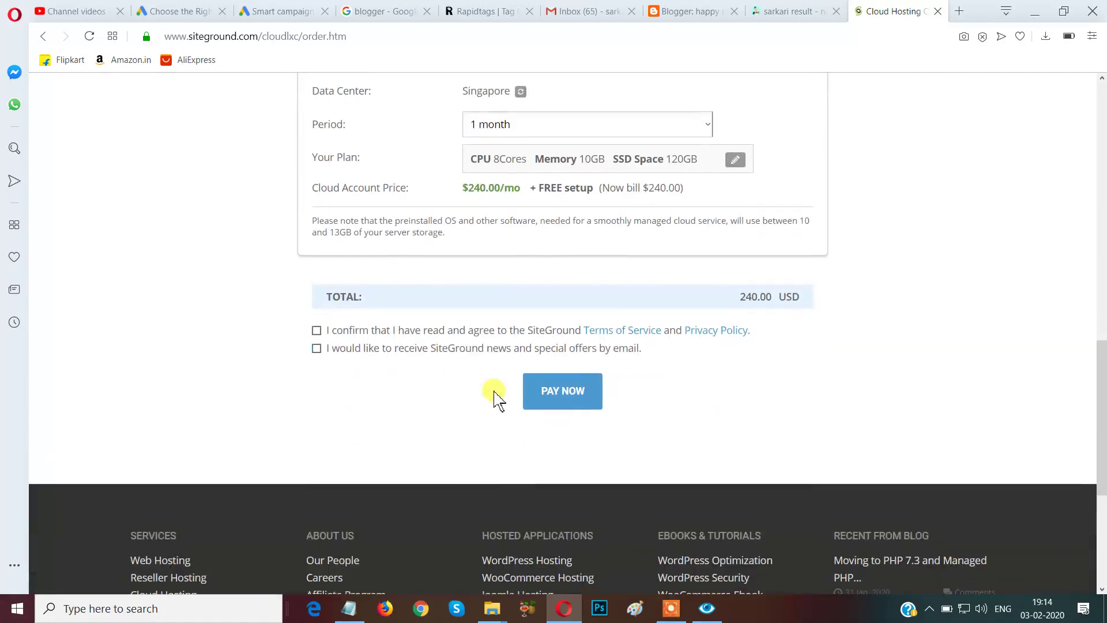
left_click(543, 399)
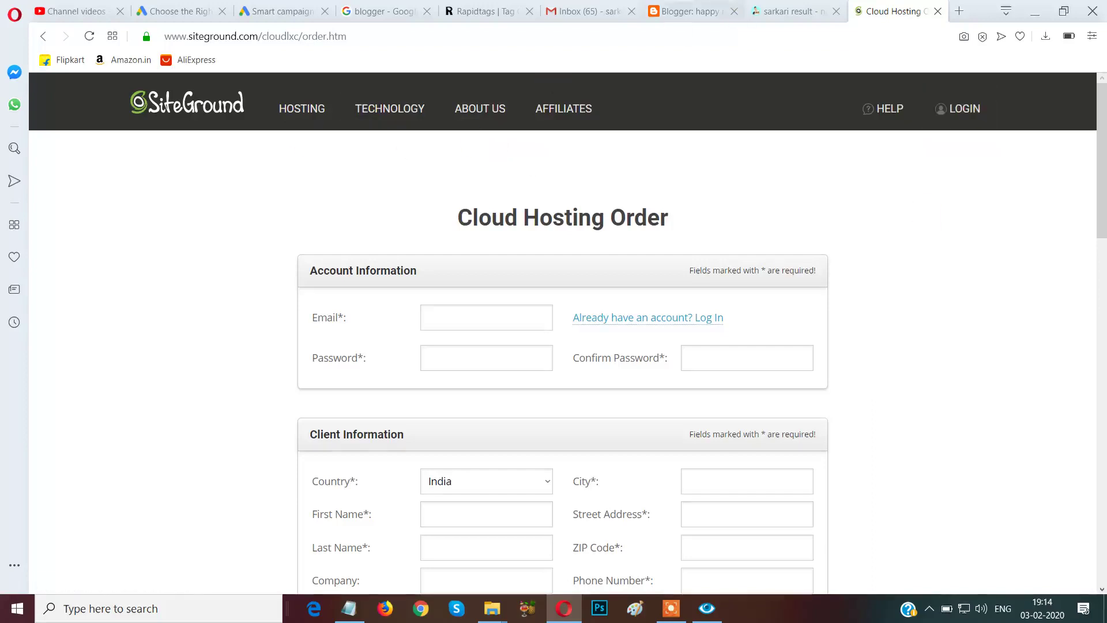
left_click(692, 11)
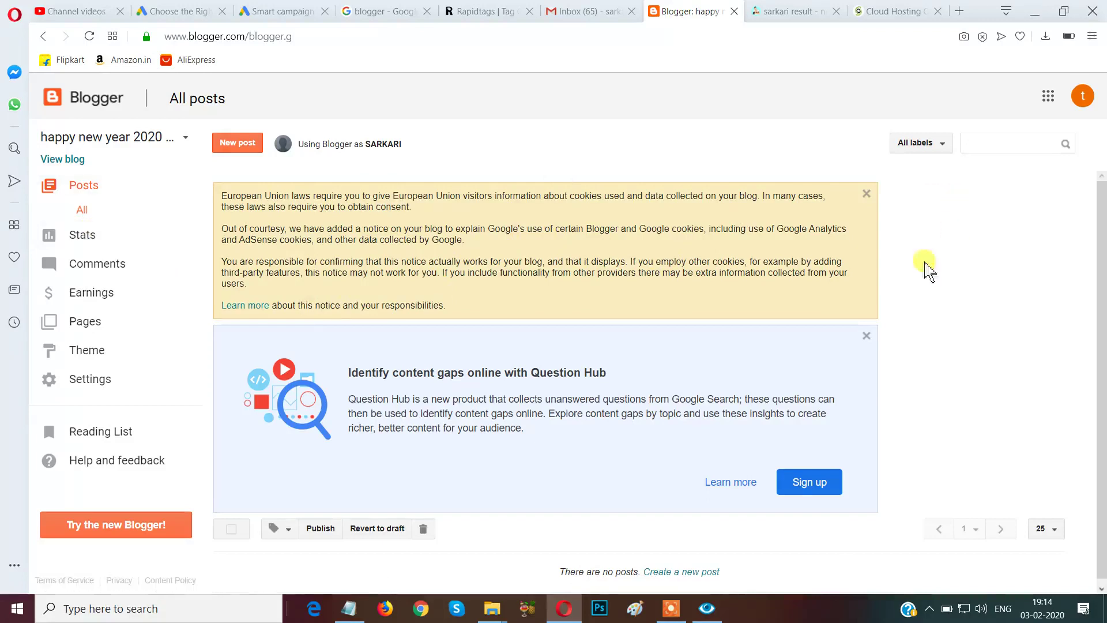
Reopen Blogger's All posts dashboard for 'happy new year 2020…' through the Google apps grid.
scroll(1090, 266, "down", 1)
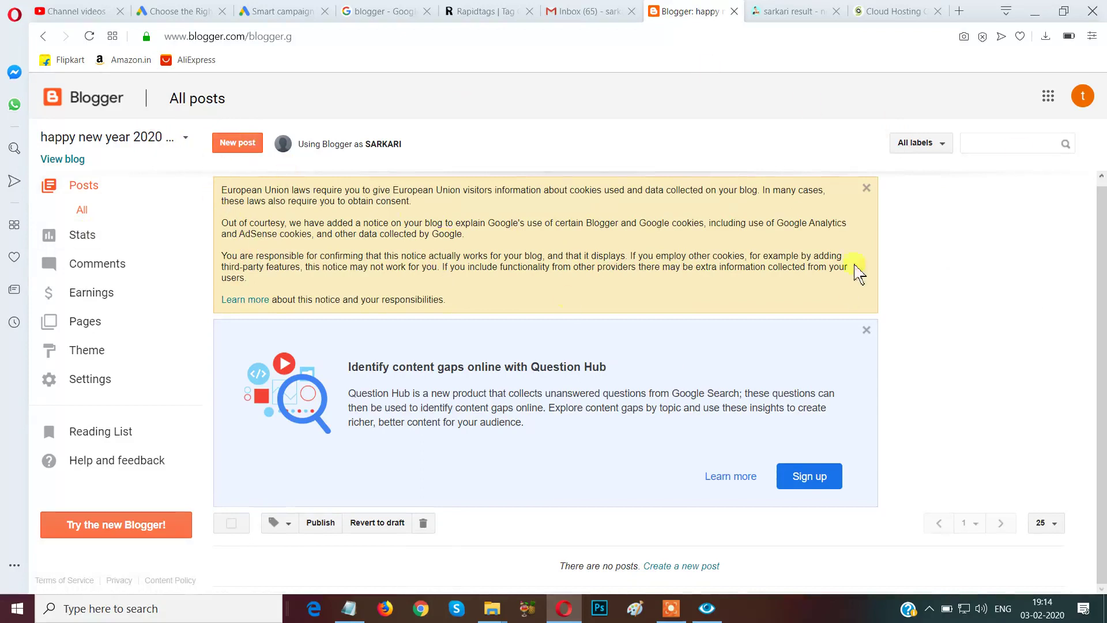
left_click(1047, 96)
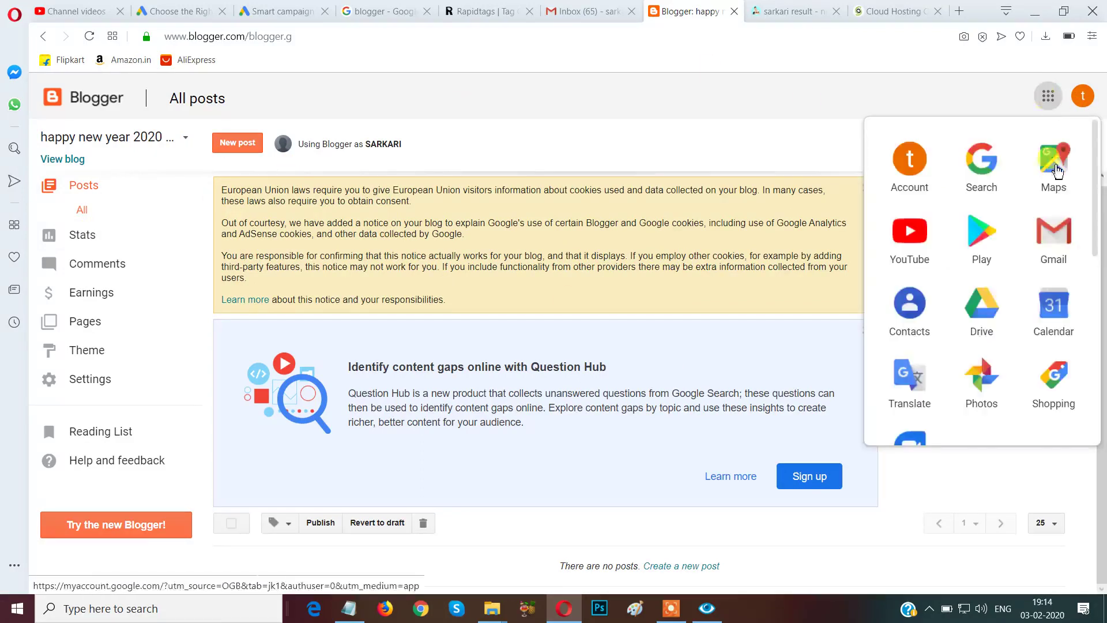
scroll(987, 353, "down", 5)
left_click(981, 330)
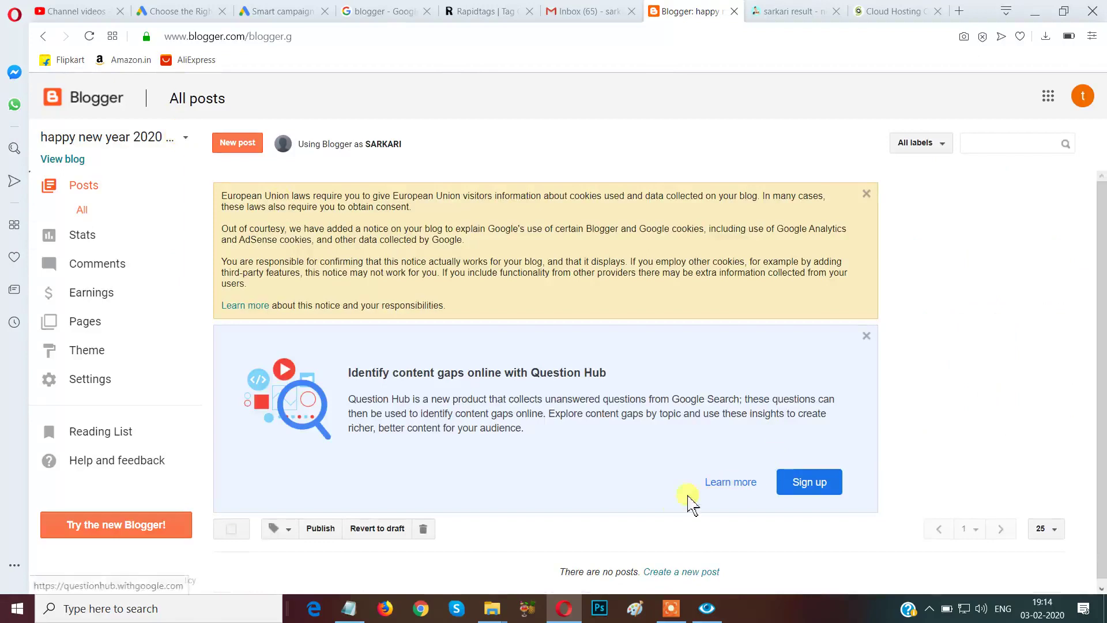
left_click(673, 609)
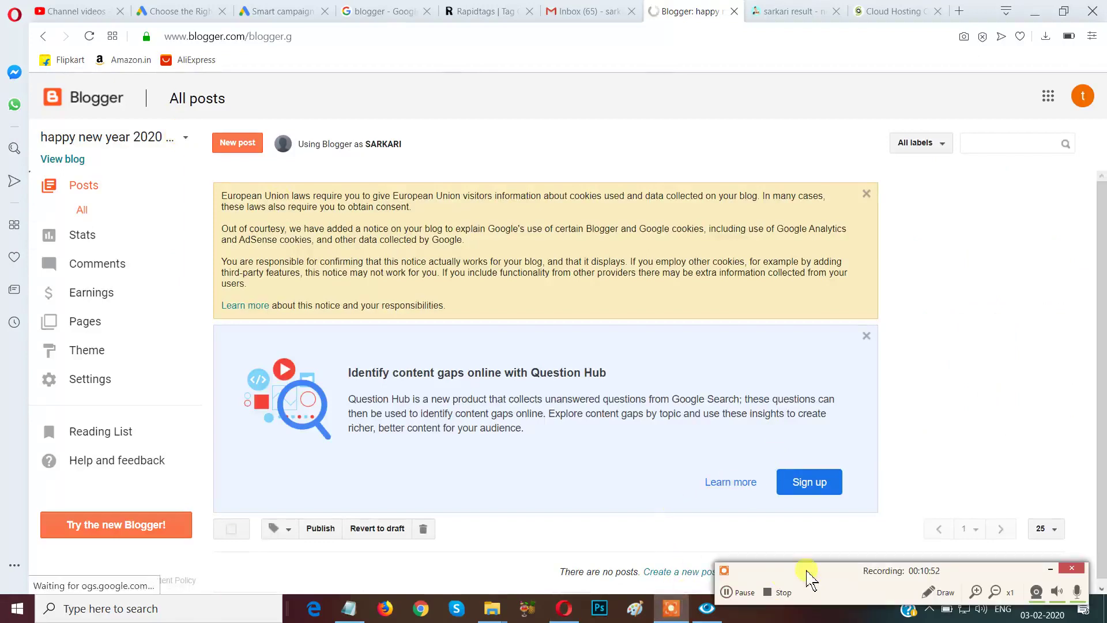
left_click(936, 592)
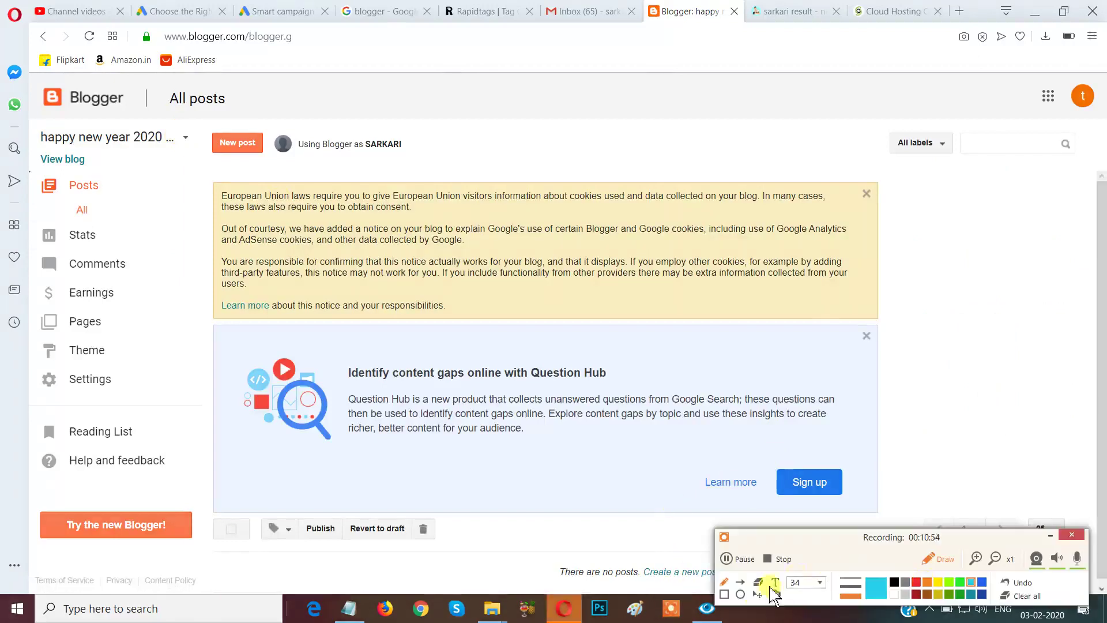
left_click(725, 594)
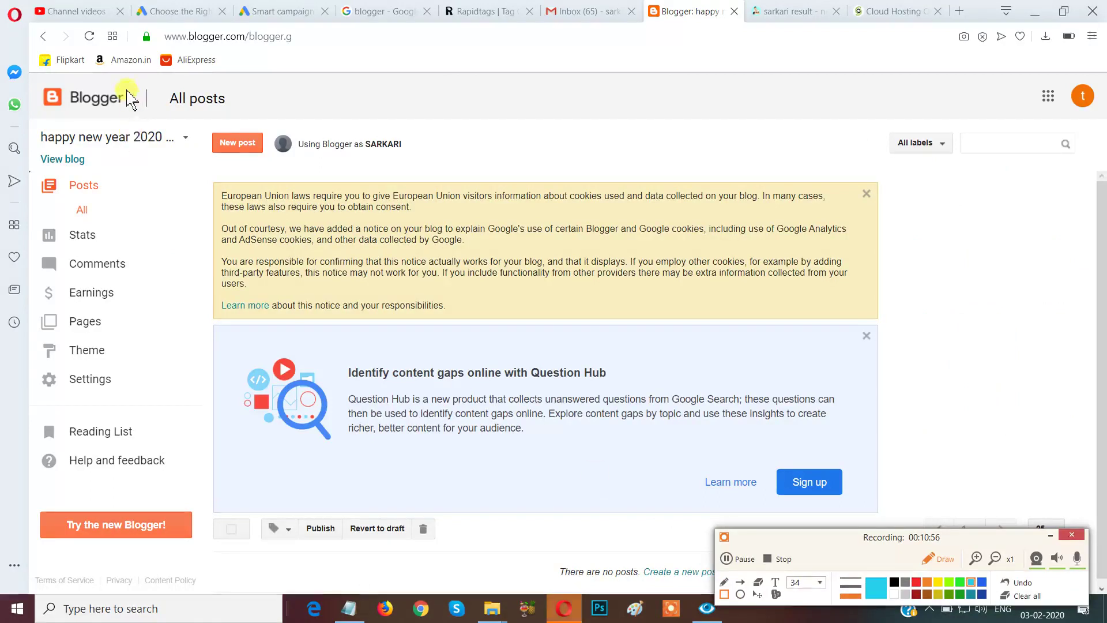
left_click_drag(159, 107, 224, 179)
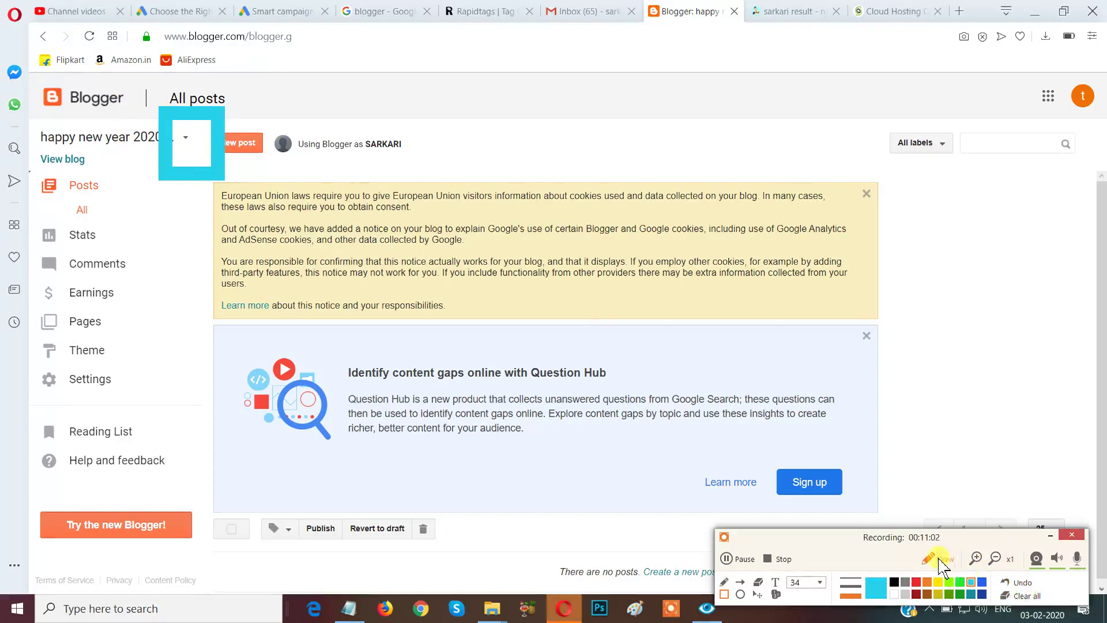
left_click(926, 562)
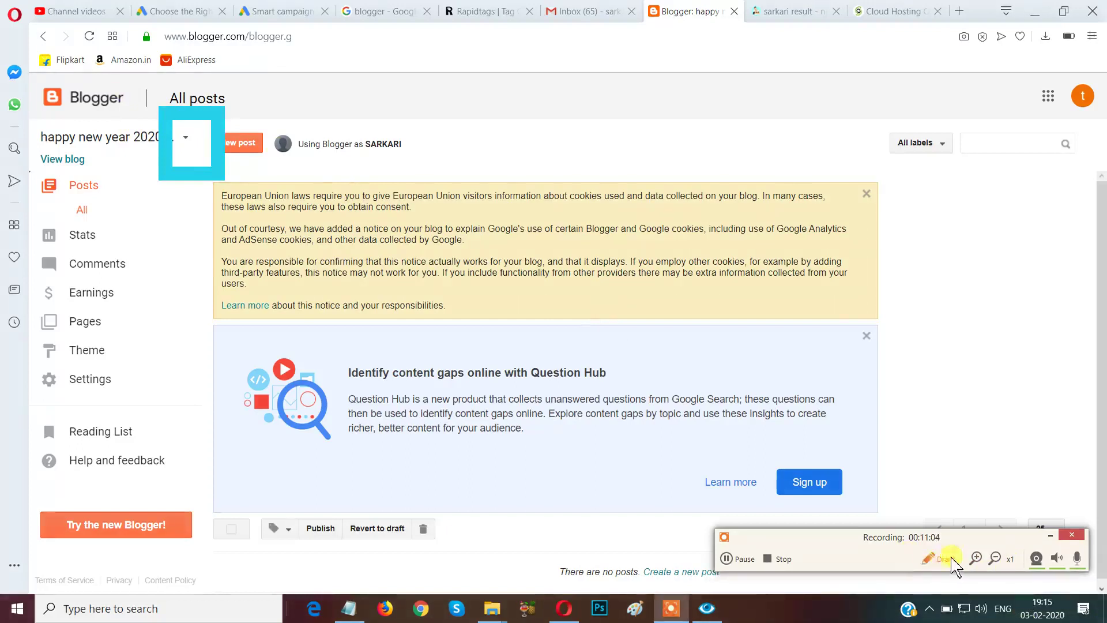
left_click(935, 559)
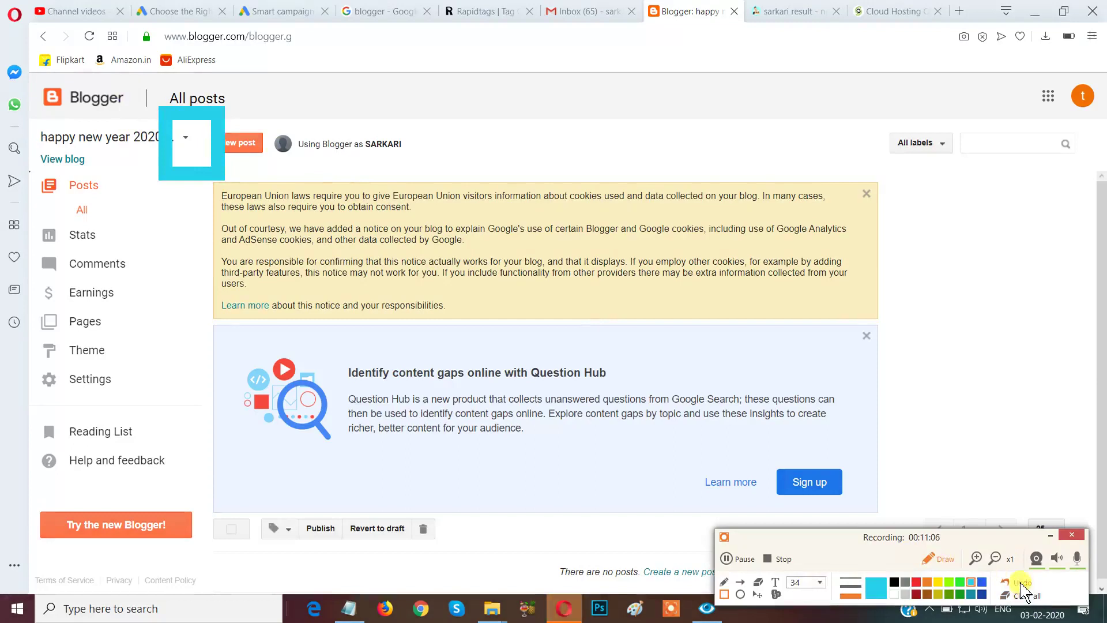
left_click(1017, 582)
left_click(934, 560)
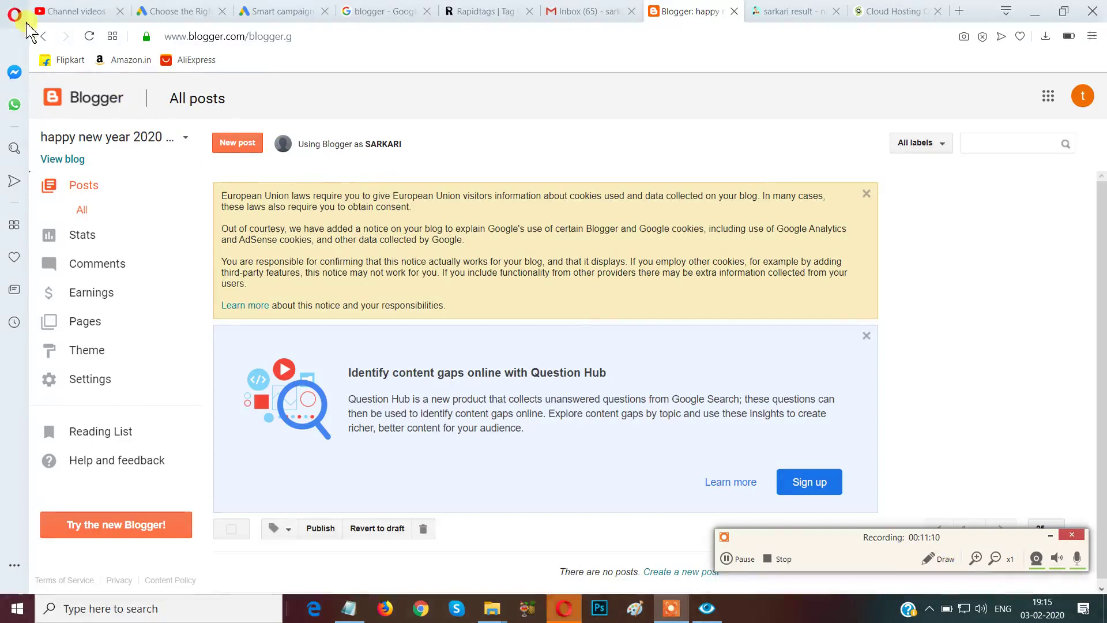
Start a new blog titled 'my health' at health.blogspot.com, which proves unavailable.
left_click(182, 138)
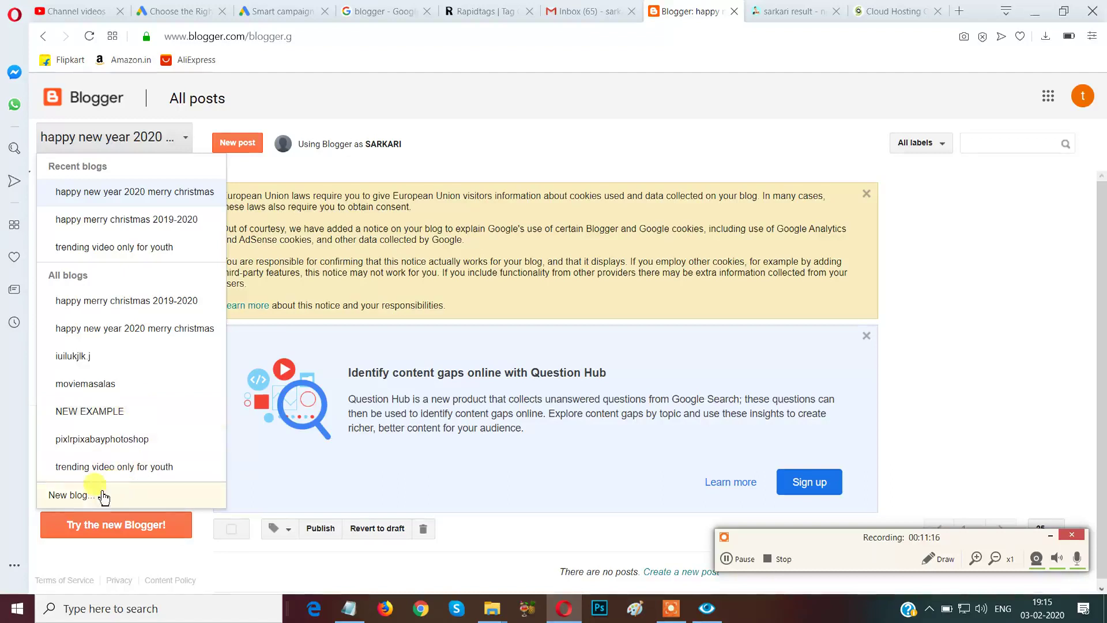
left_click(70, 505)
left_click(453, 164)
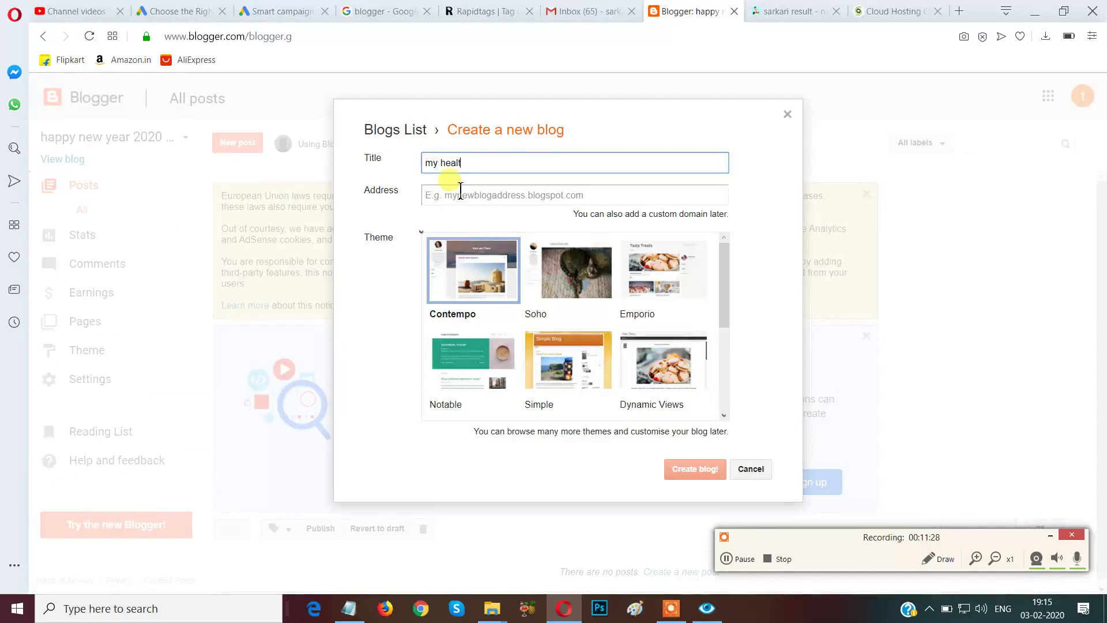
left_click(463, 192)
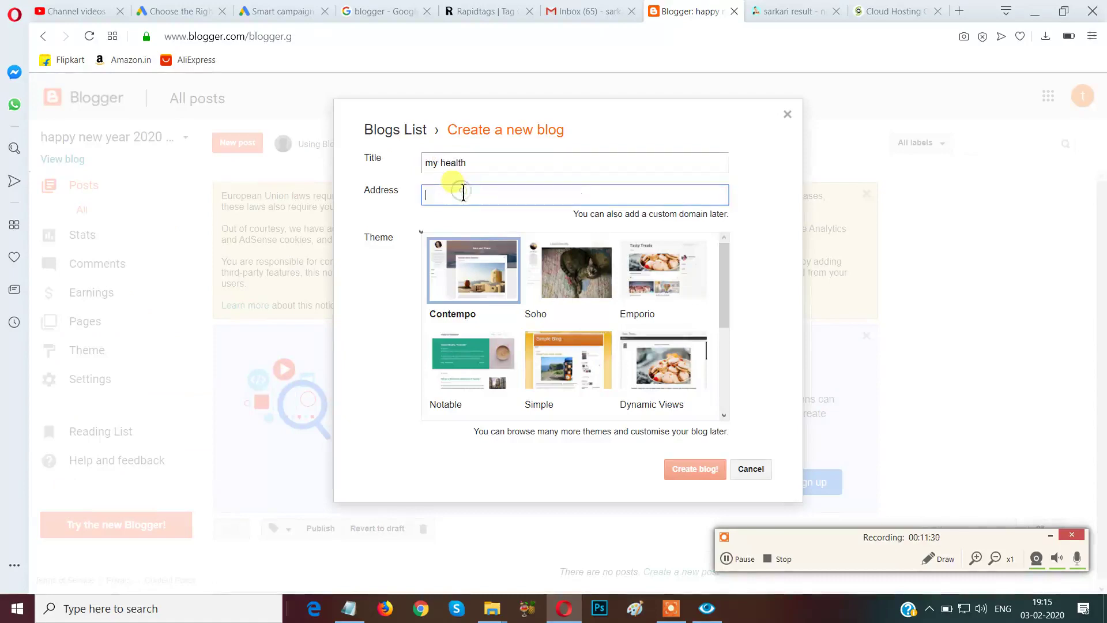
type("he")
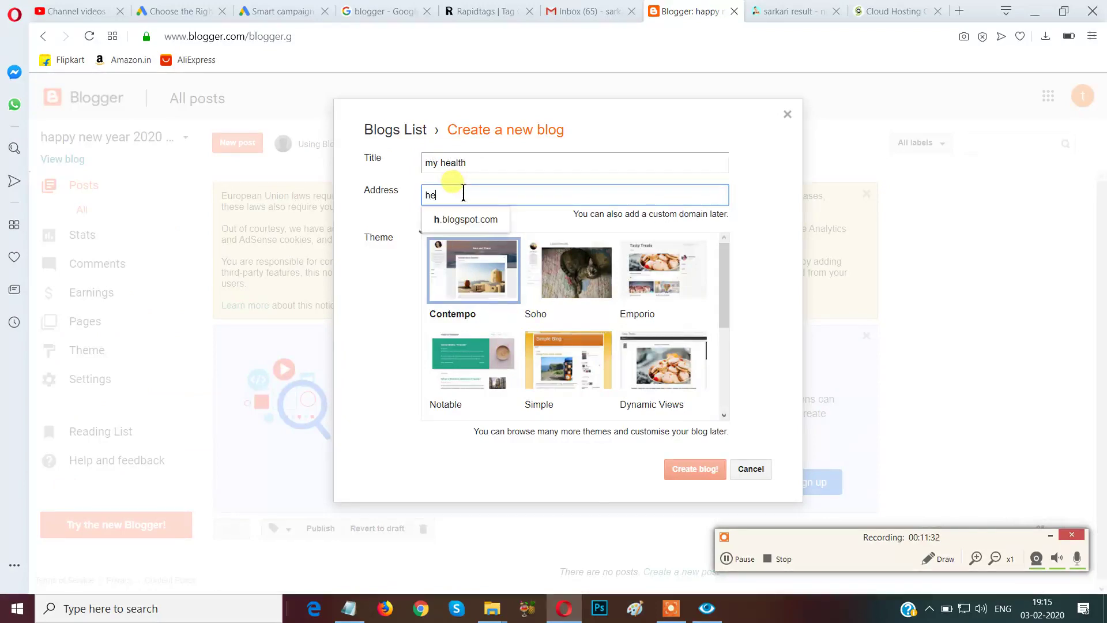
type("alth")
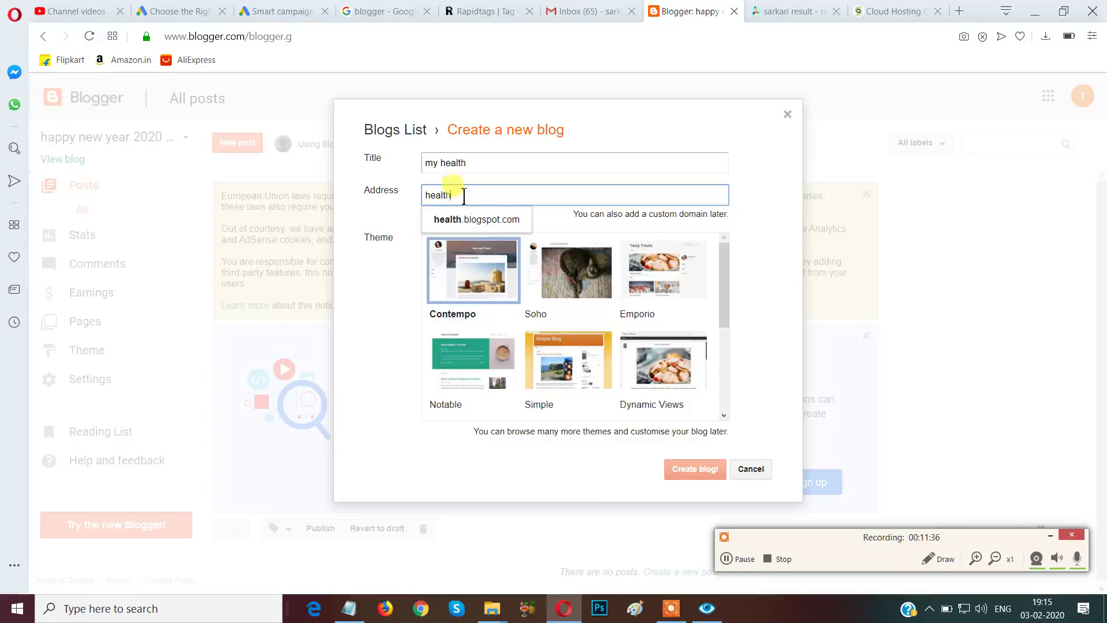
left_click(468, 219)
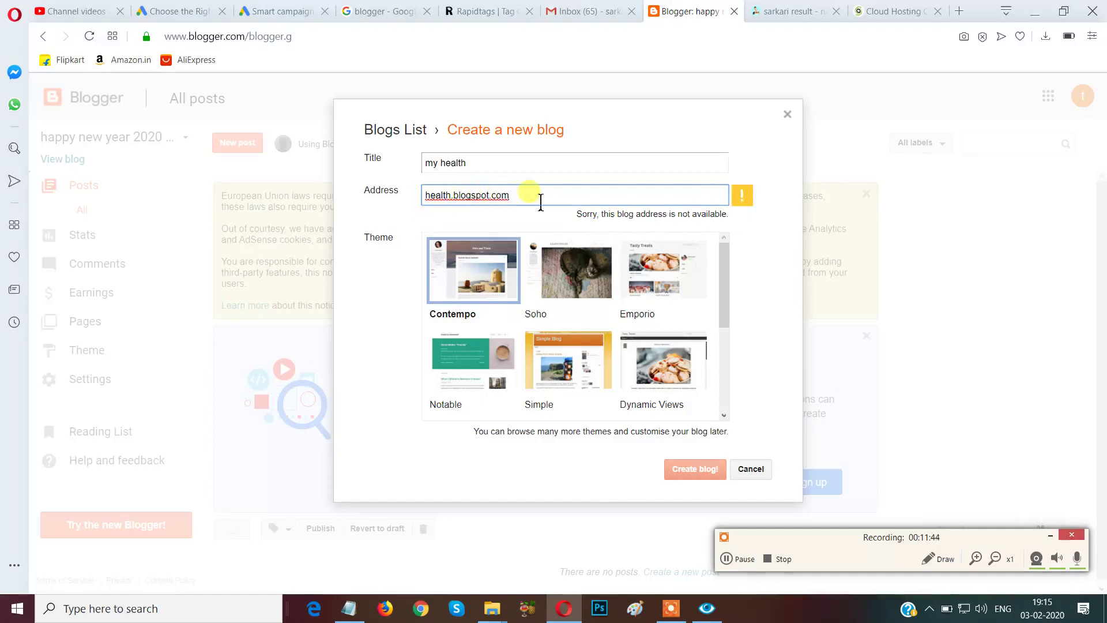
Try blog address variants health123, health1234 and healthmission.blogspot.com.
left_click(453, 198)
type("123")
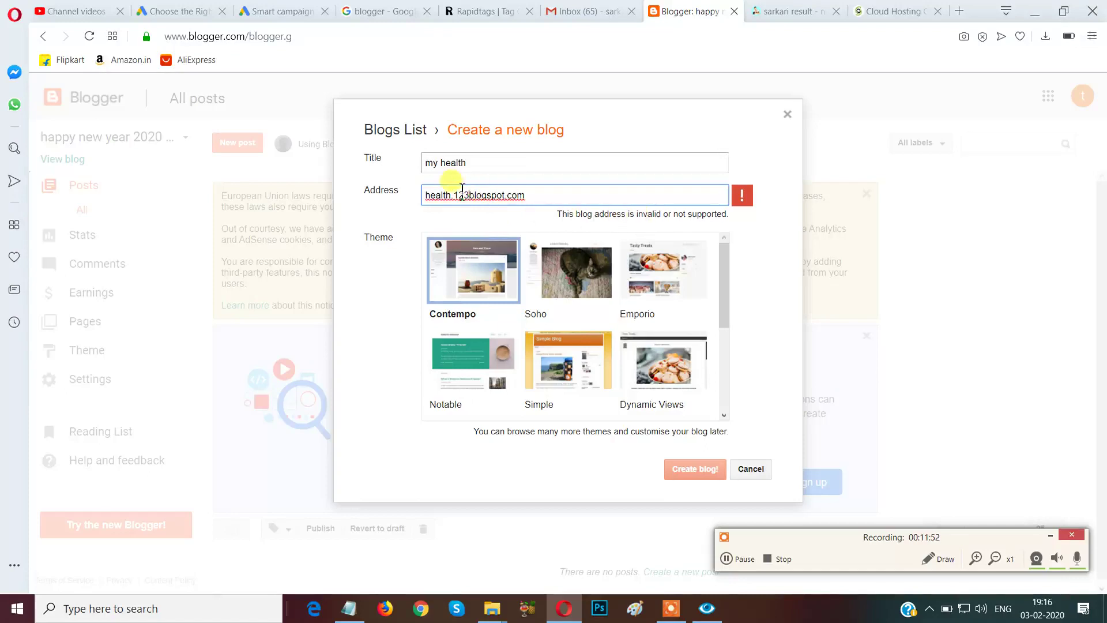
left_click_drag(460, 198, 475, 198)
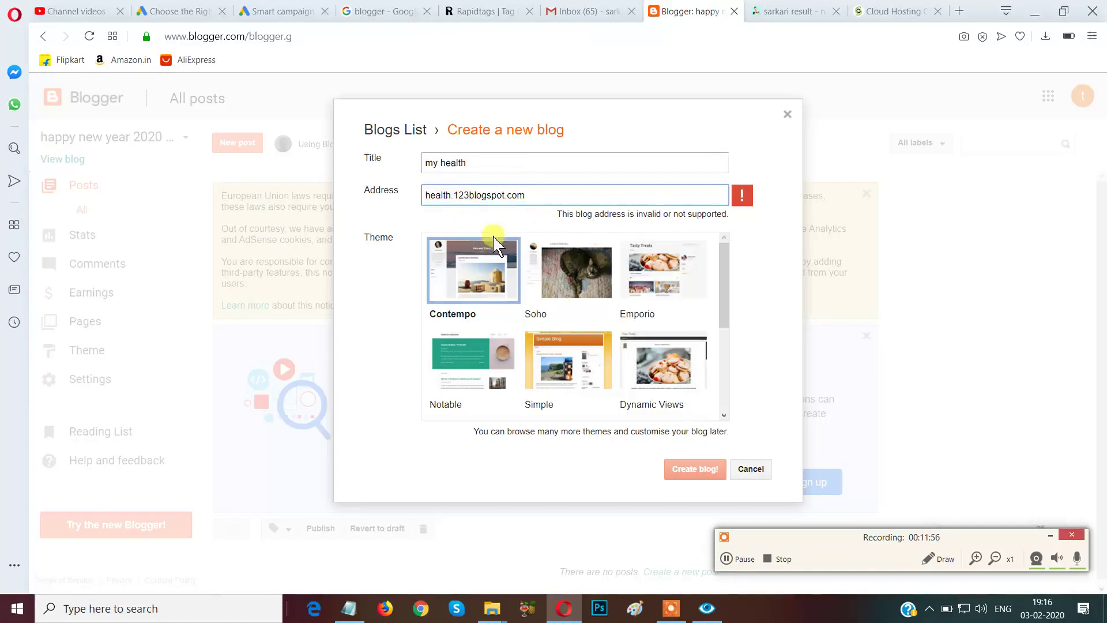
key("BackSpace")
key("BackSpace")
key("BackSpace")
key("BackSpace")
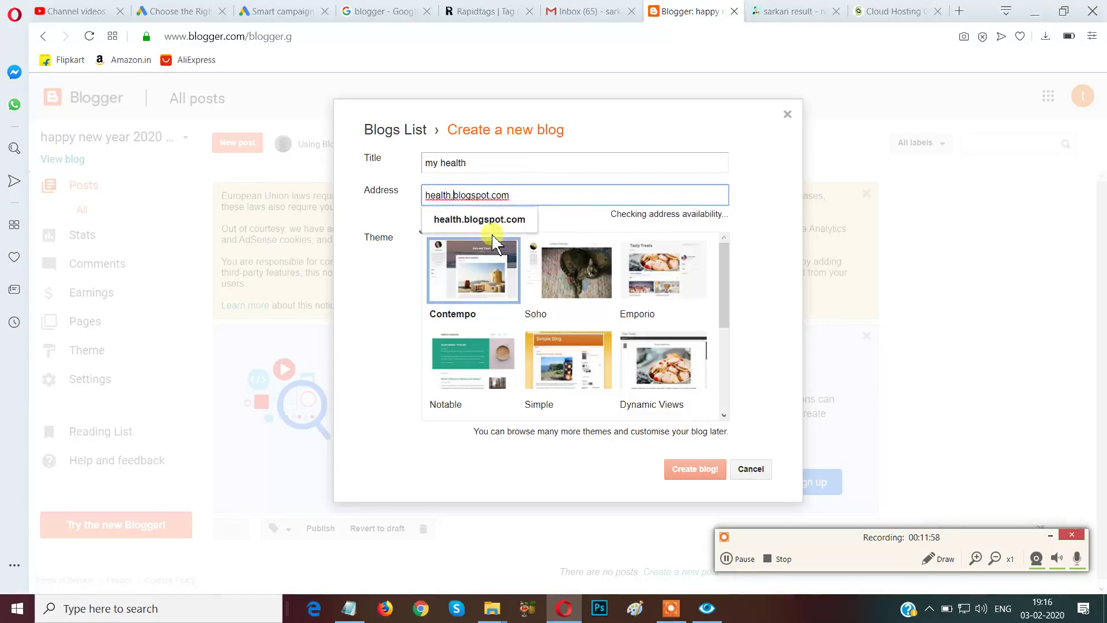
type("1234")
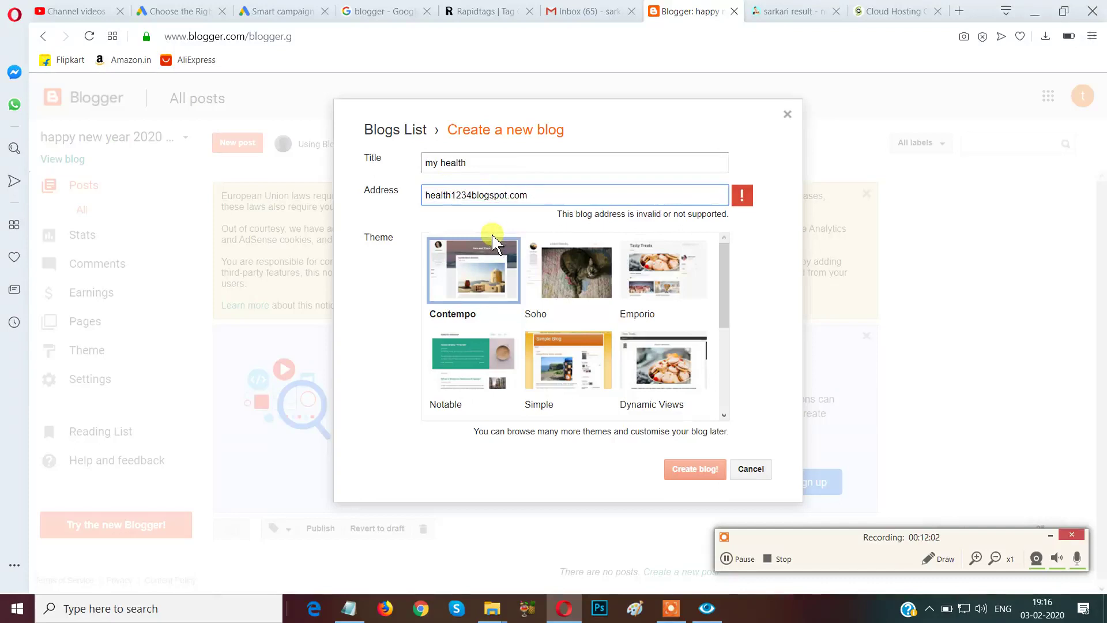
left_click(537, 196)
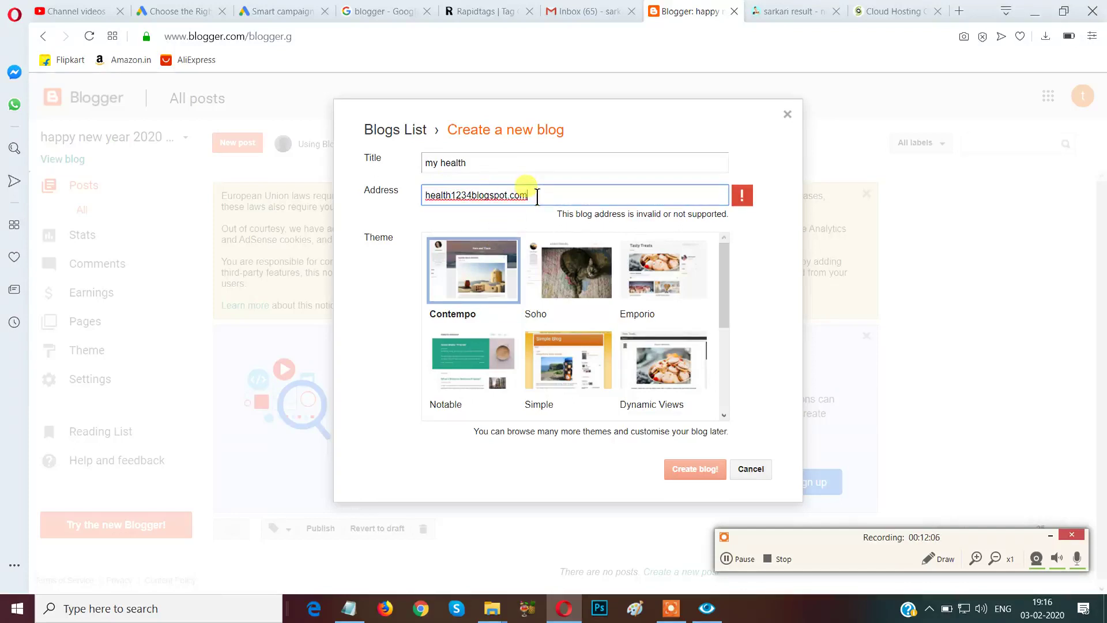
key("ctrl+a")
key("BackSpace")
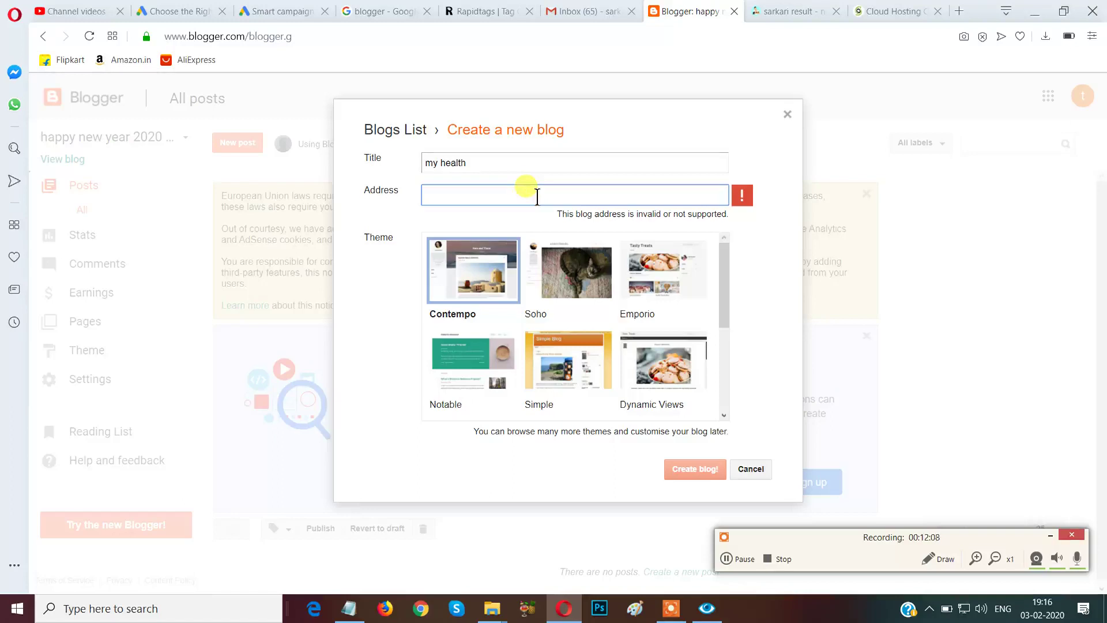
type("hea")
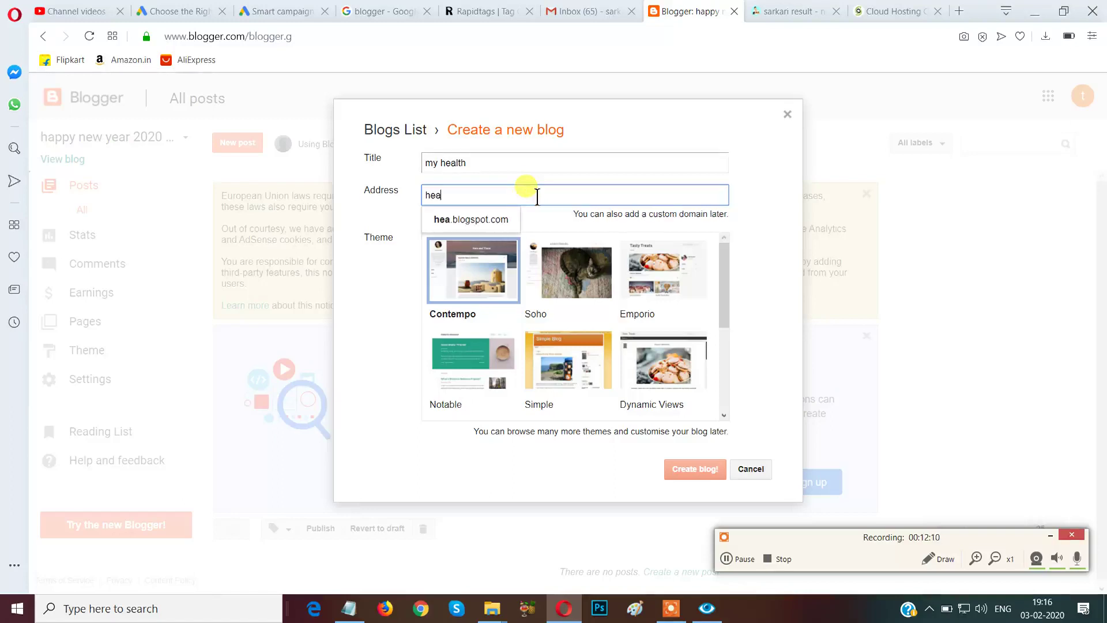
type("lthmiss")
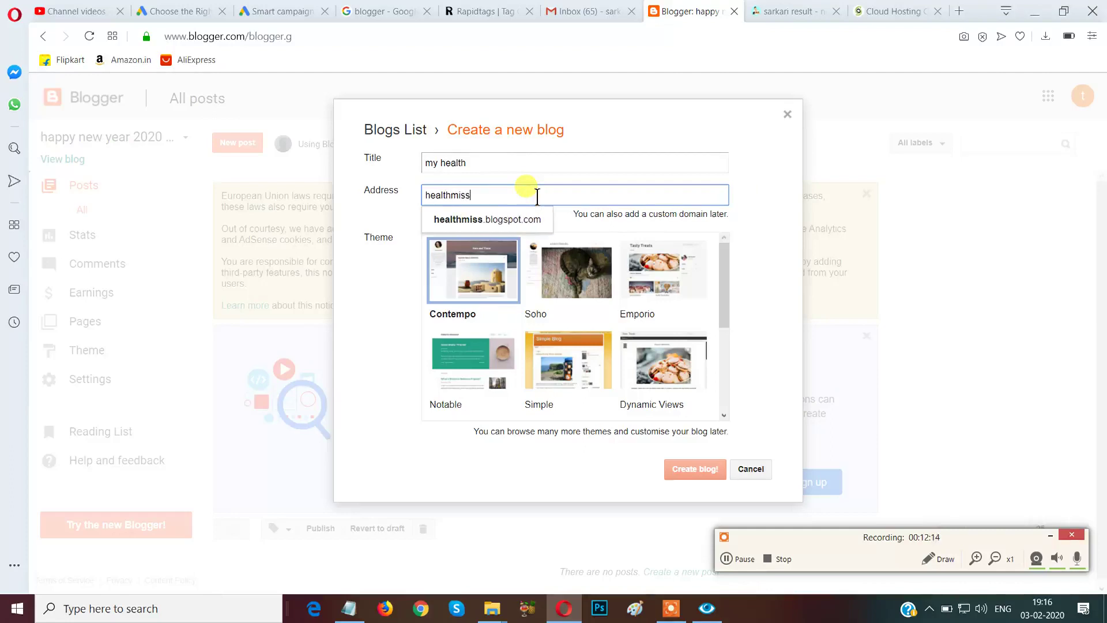
type("ion")
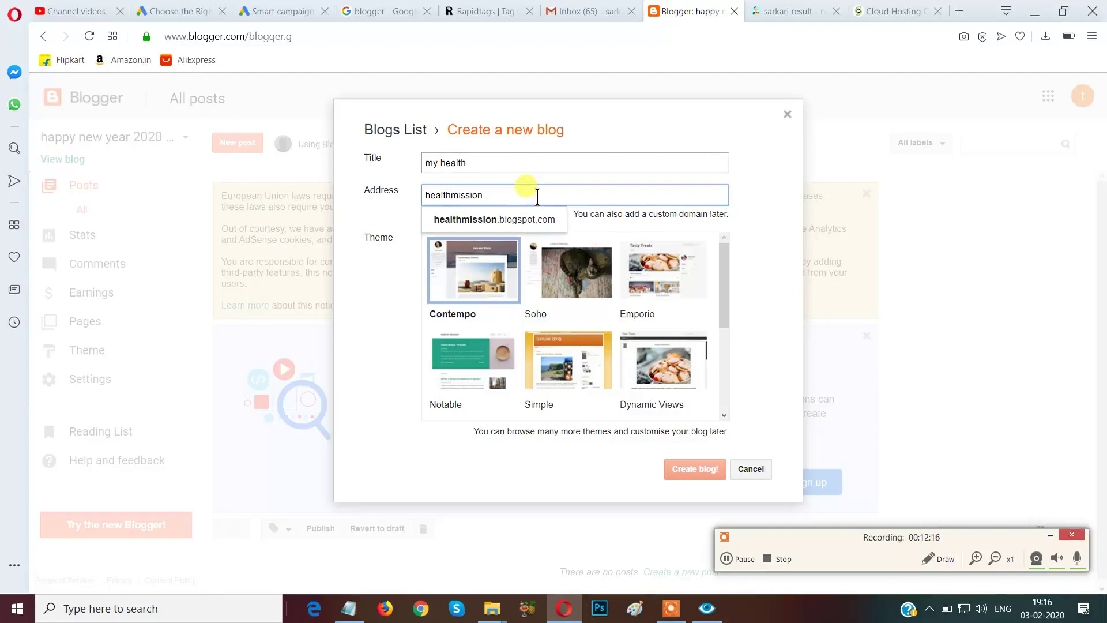
left_click(512, 220)
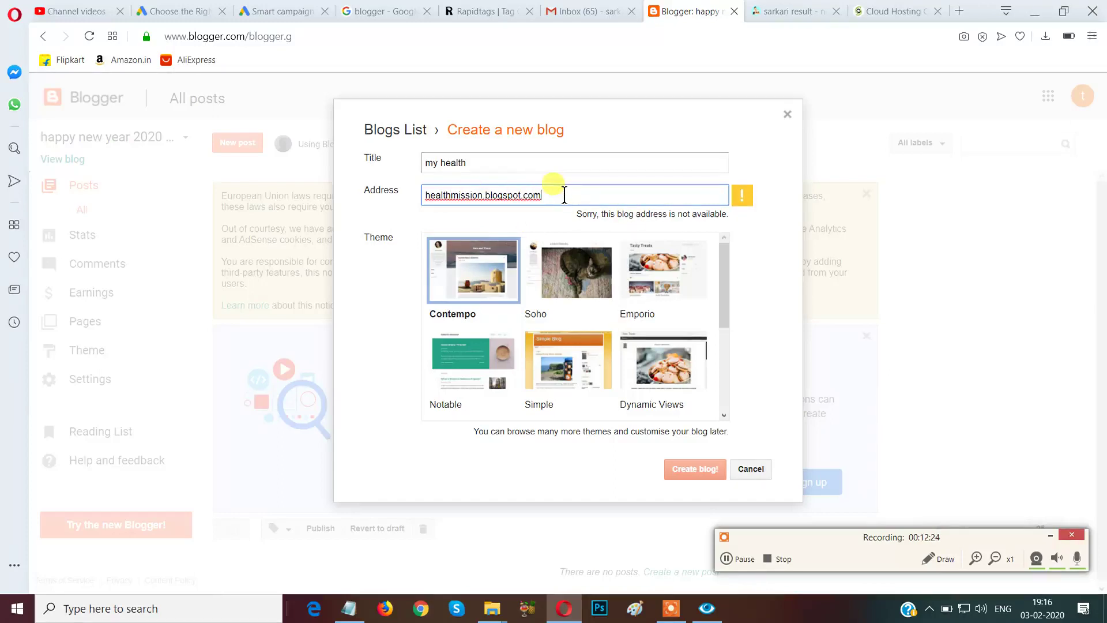
Replace the taken address with healthhealth123, then health1983, both still unavailable.
key("ctrl+a")
key("BackSpace")
type("hes")
key("BackSpace")
type("al")
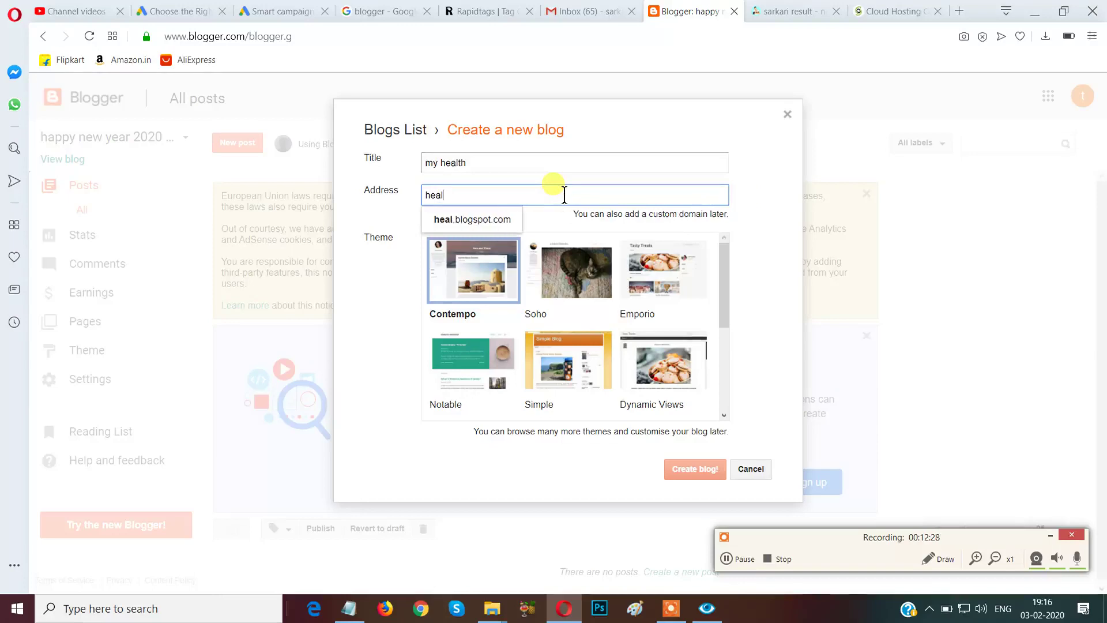
type("th")
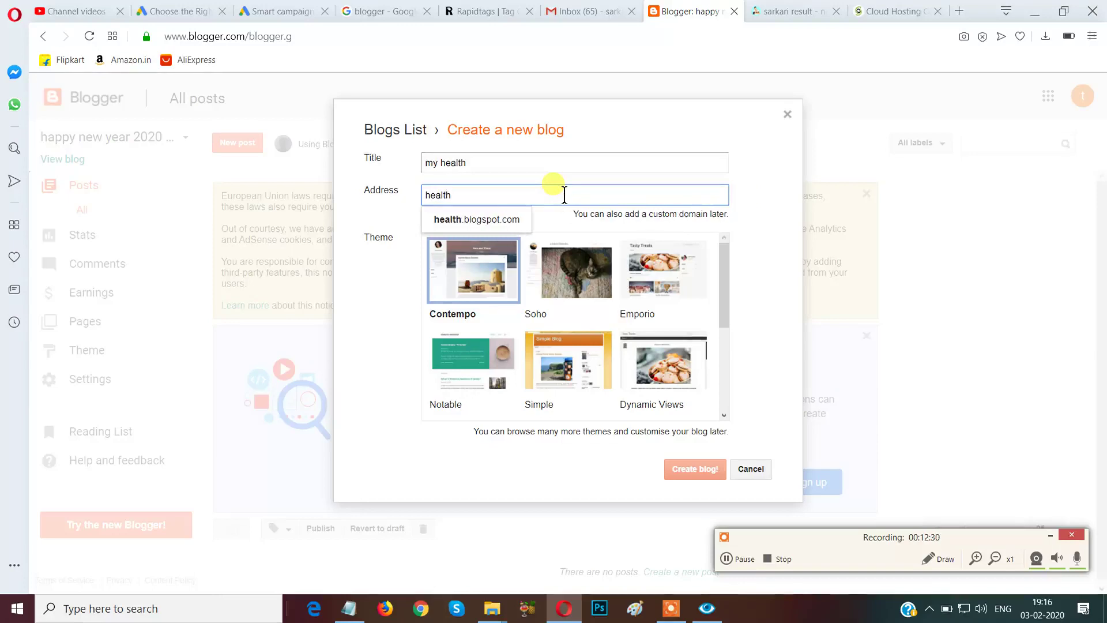
type("health")
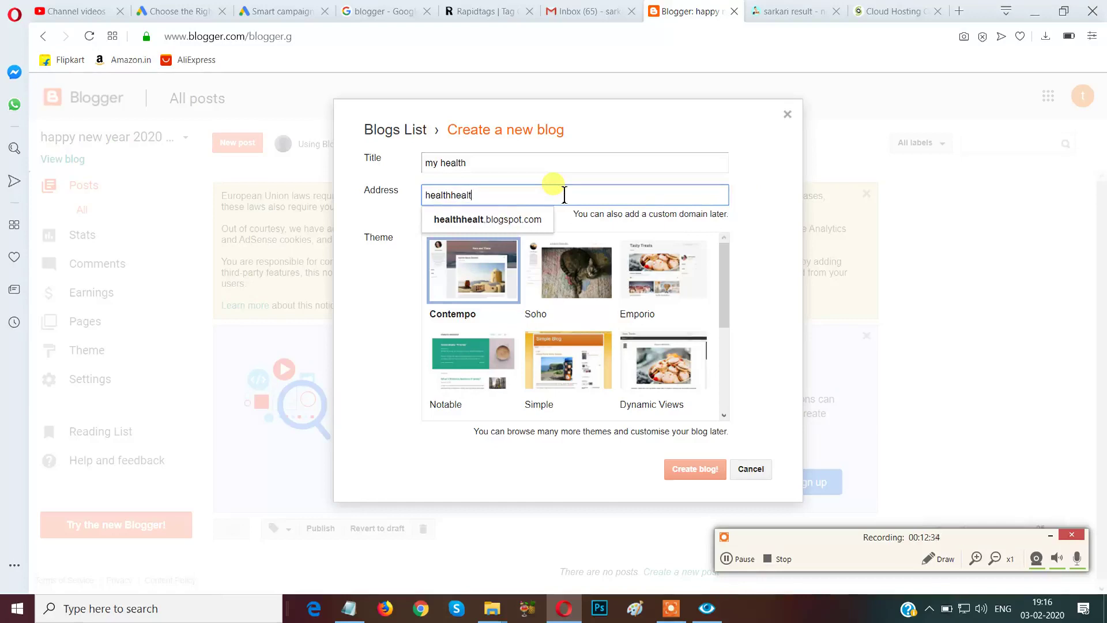
type("123")
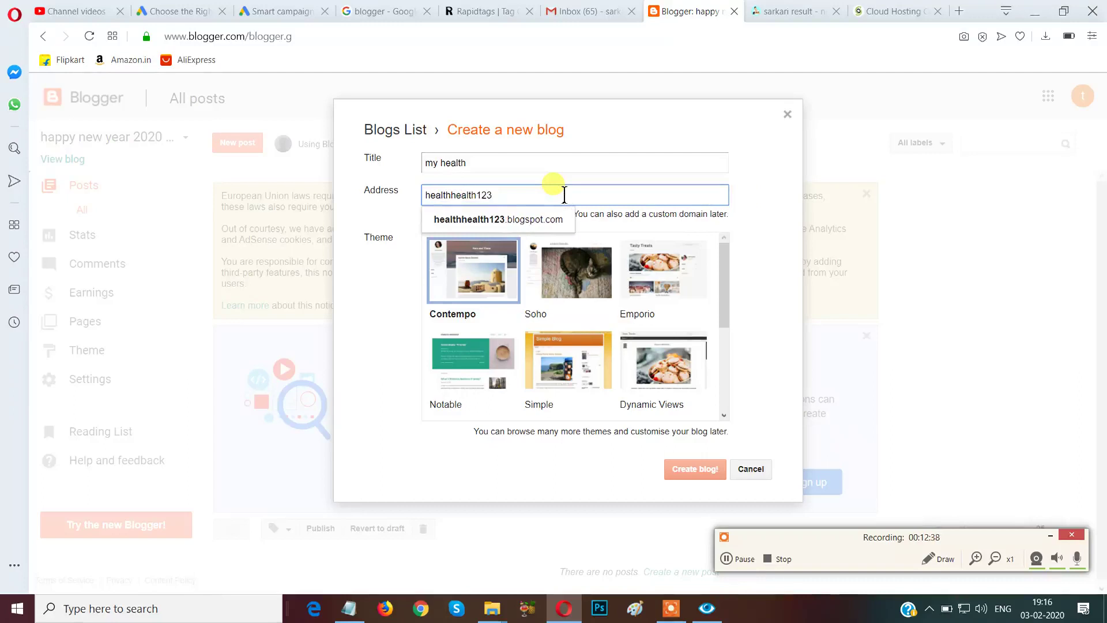
left_click(530, 231)
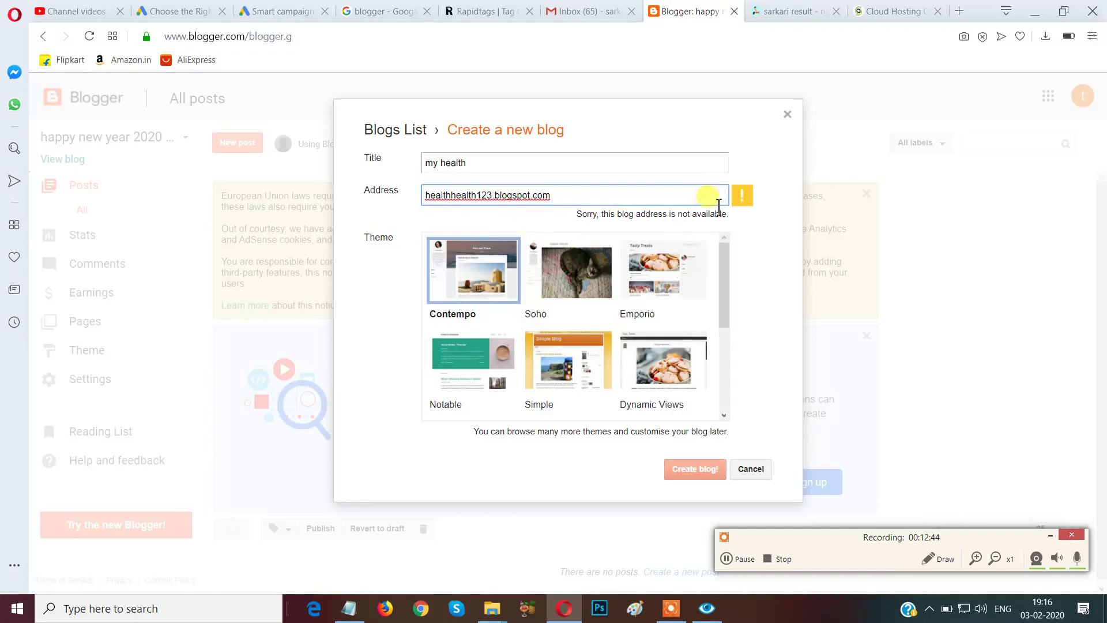
triple_click(583, 198)
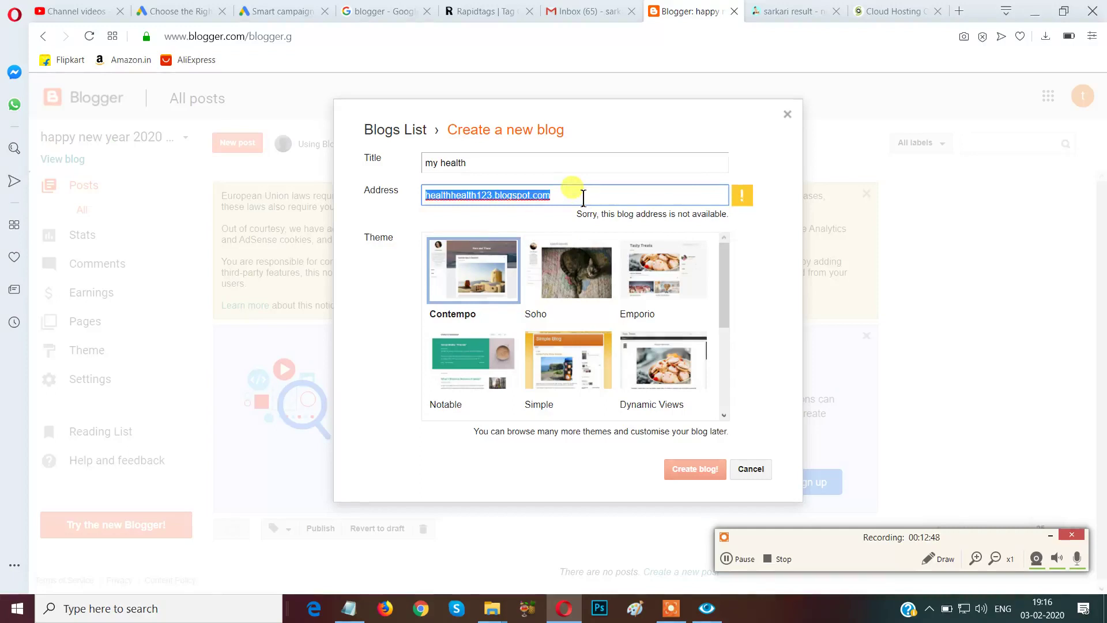
key("BackSpace")
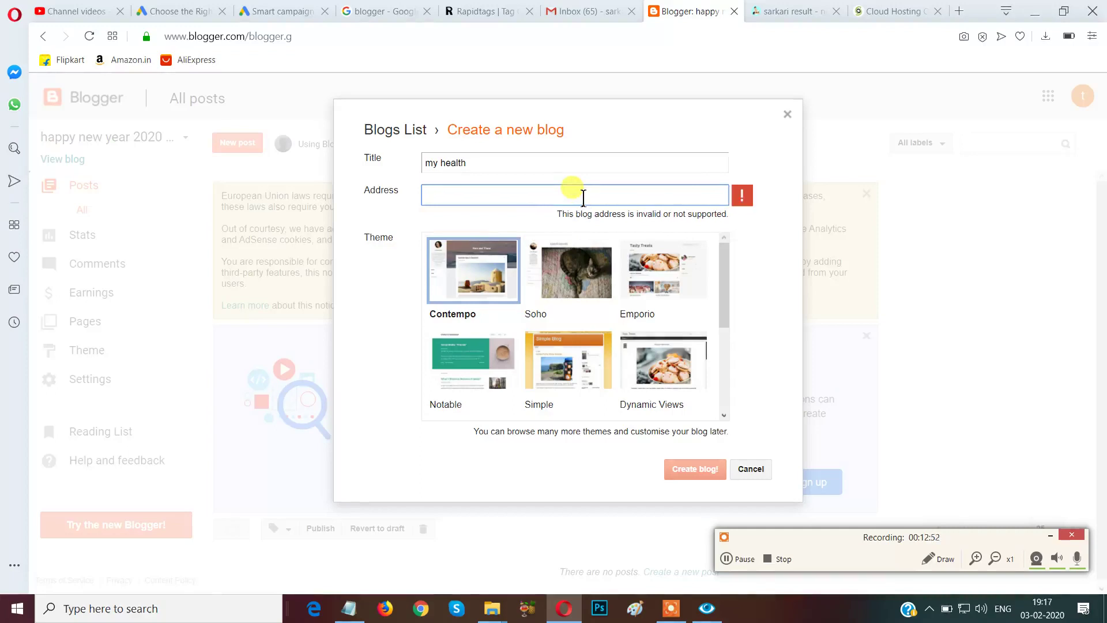
type("health1")
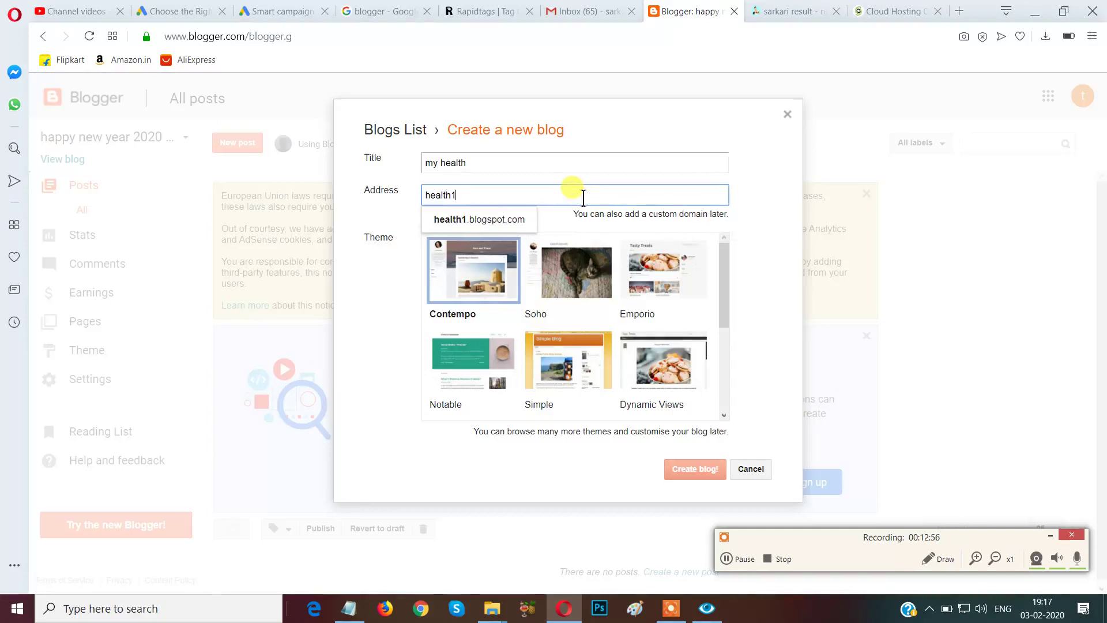
type("983")
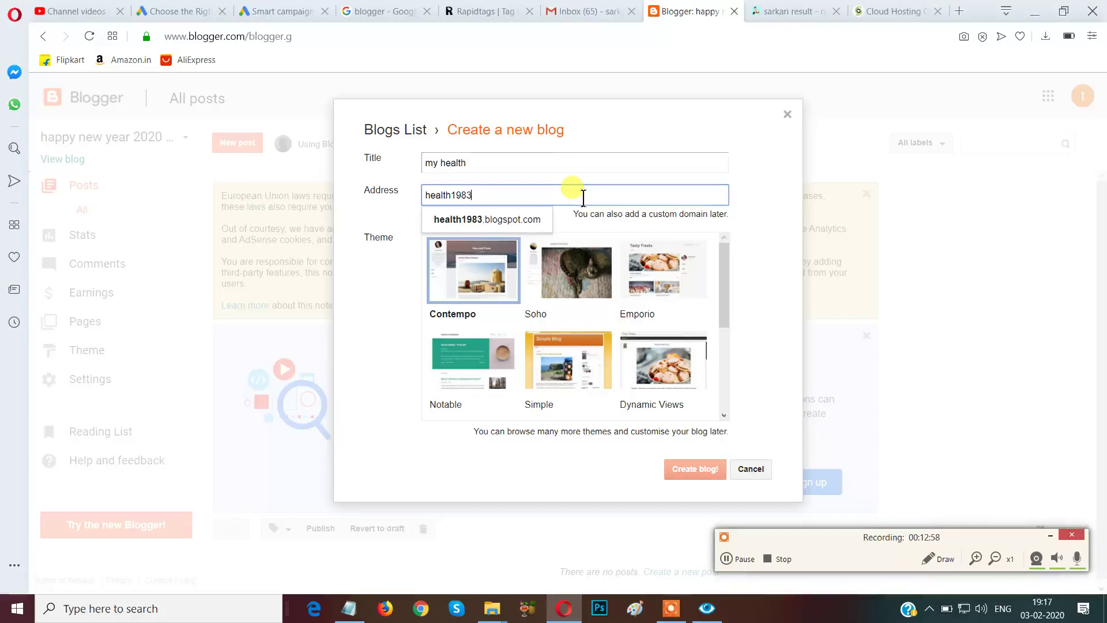
left_click(532, 220)
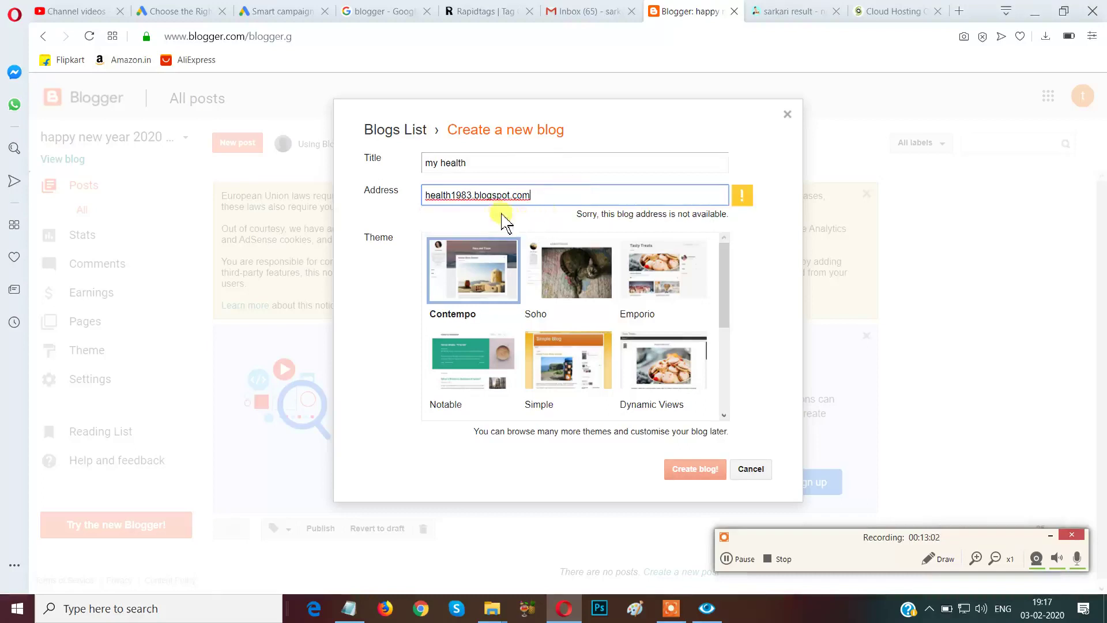
Settle on the available address health19831983.blogspot.com.
triple_click(529, 199)
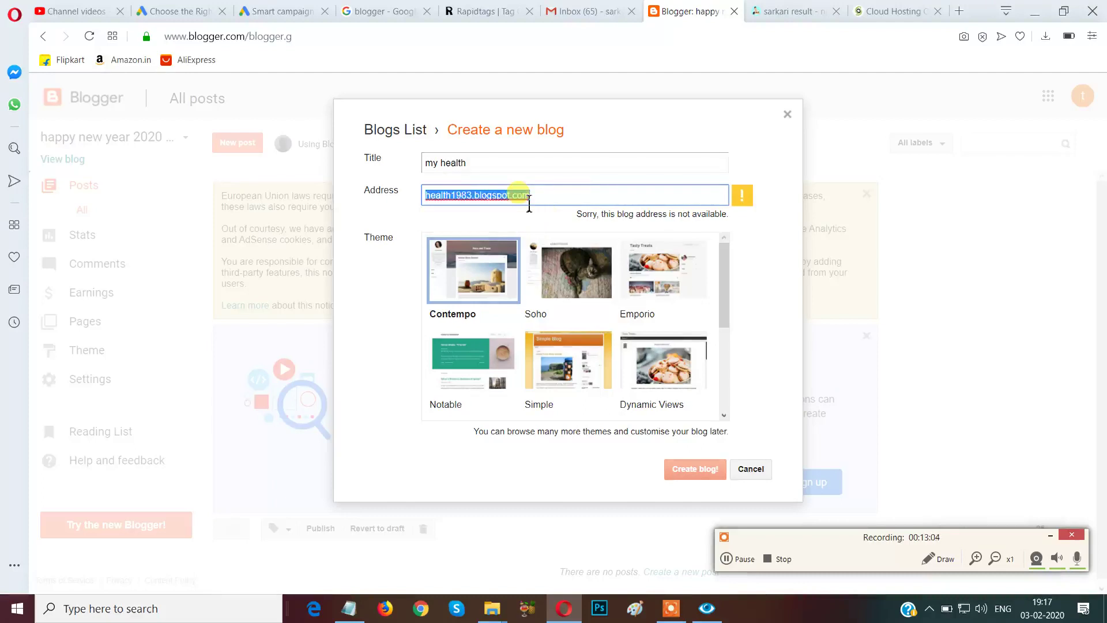
key("BackSpace")
type("h")
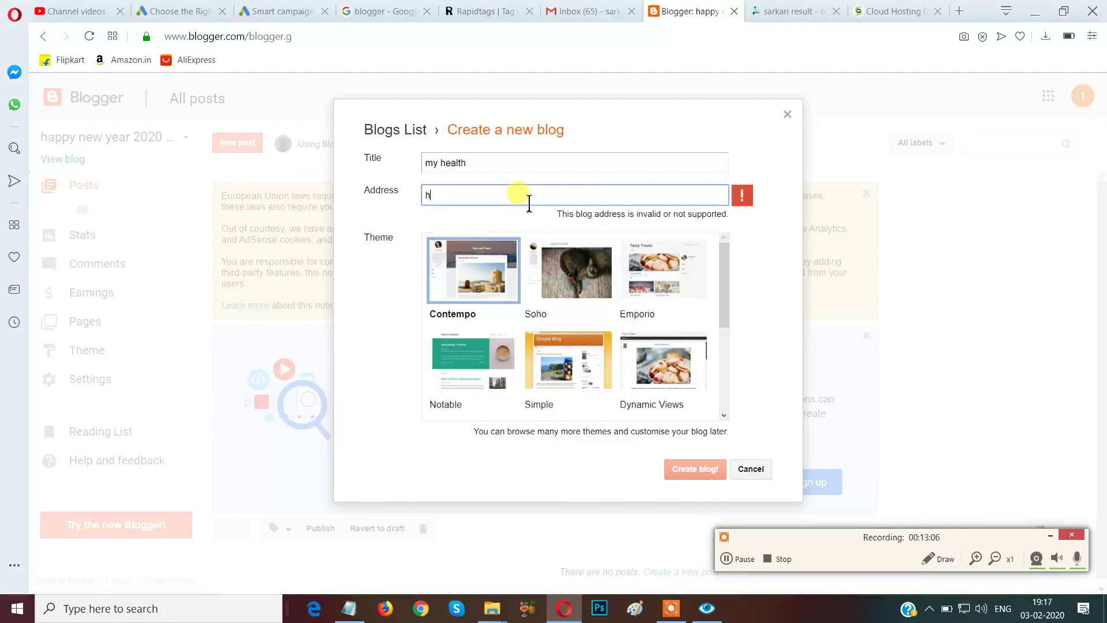
type("a")
key("BackSpace")
type("ealth198319")
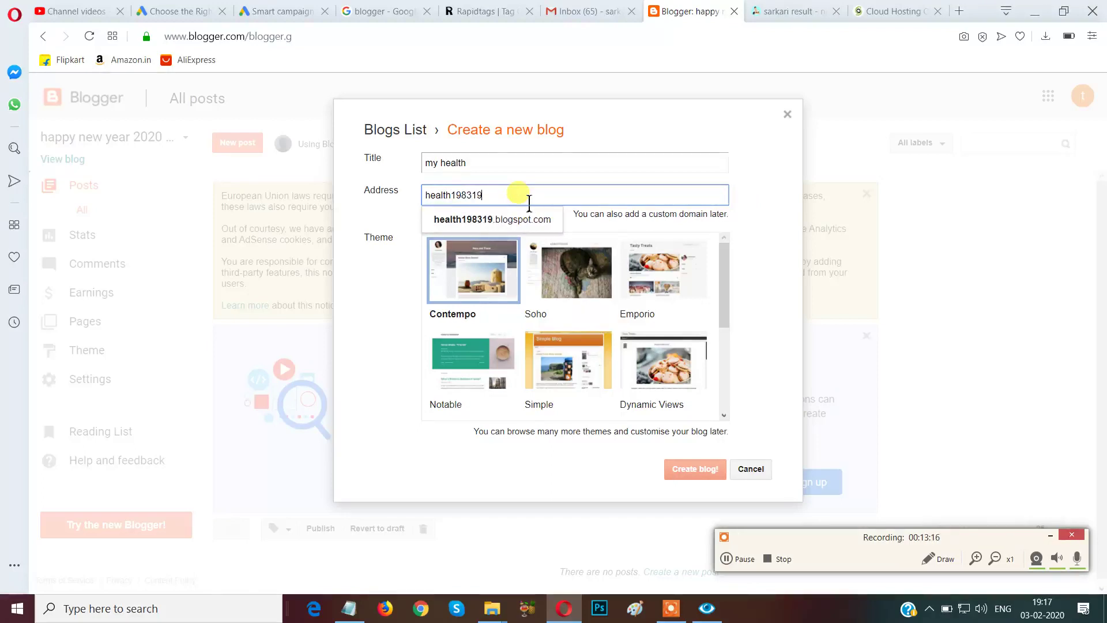
type("83")
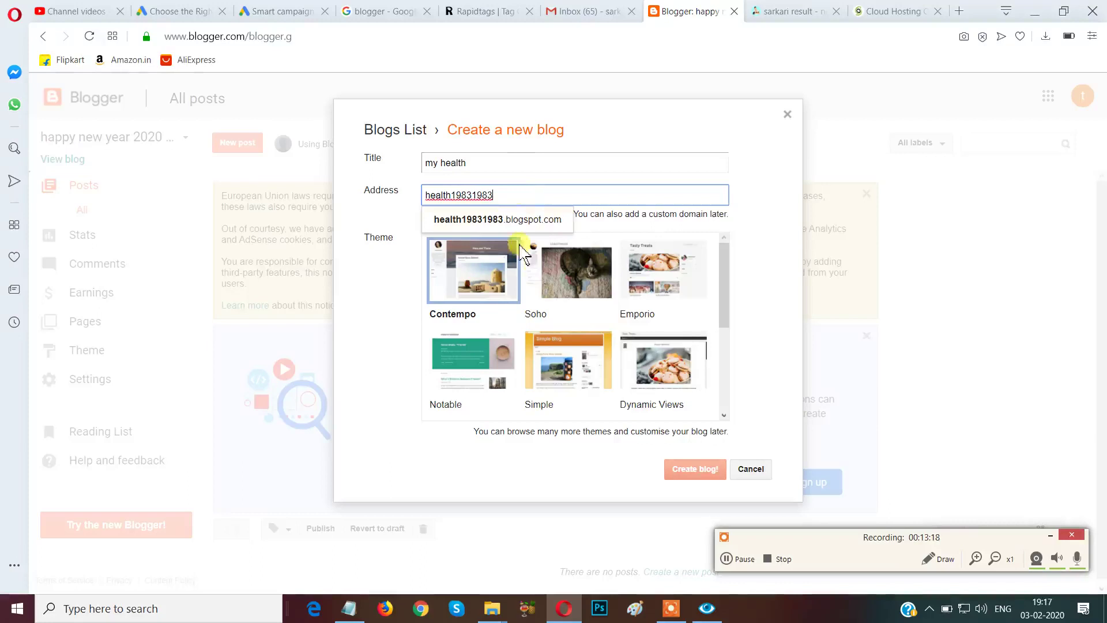
left_click(515, 220)
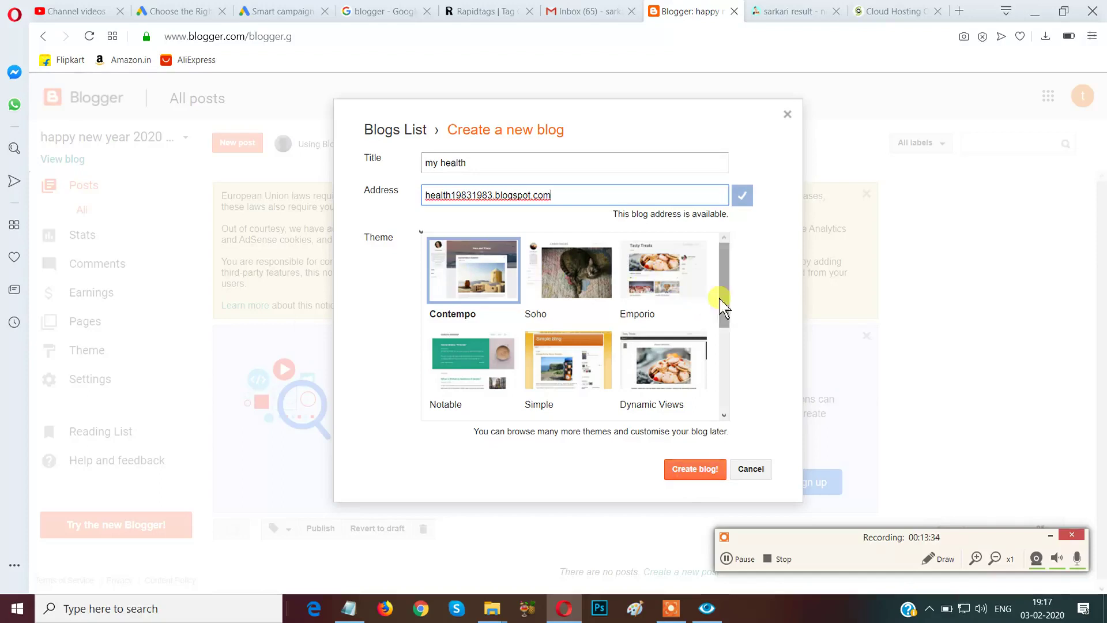
scroll(724, 299, "down", 3)
scroll(725, 305, "up", 3)
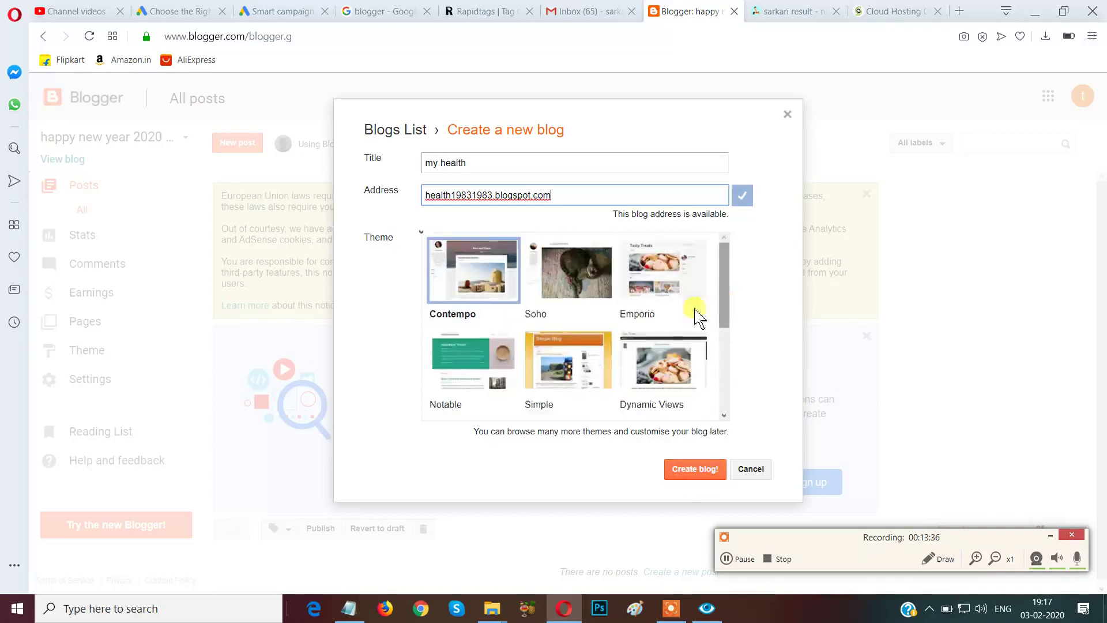
Create the 'my health' blog and decline the Google Domains offer.
left_click(695, 474)
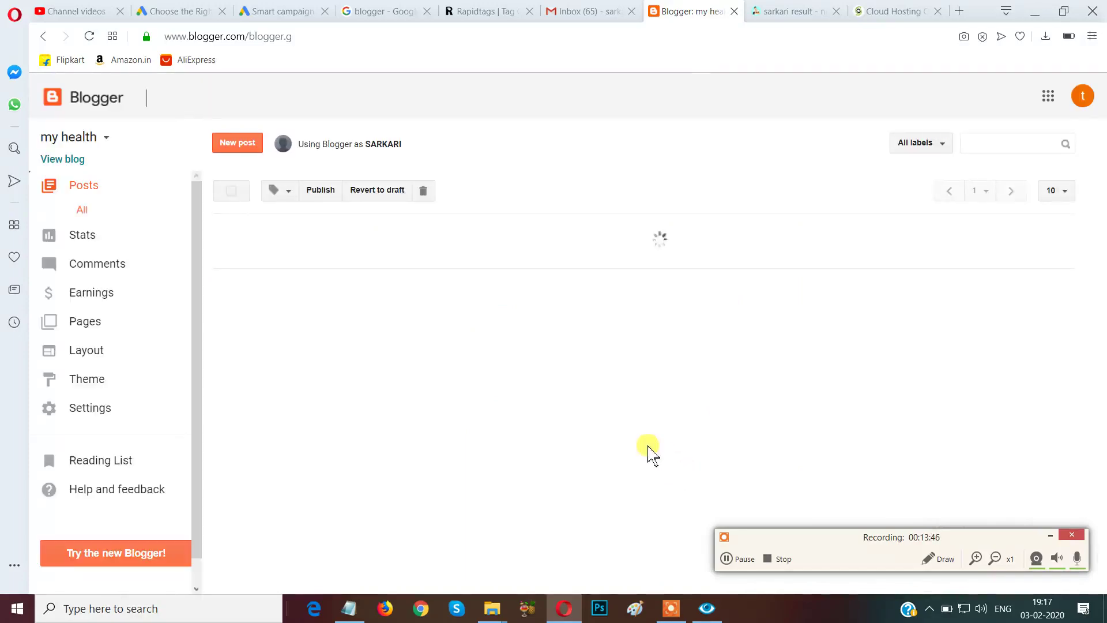
left_click_drag(791, 542, 818, 601)
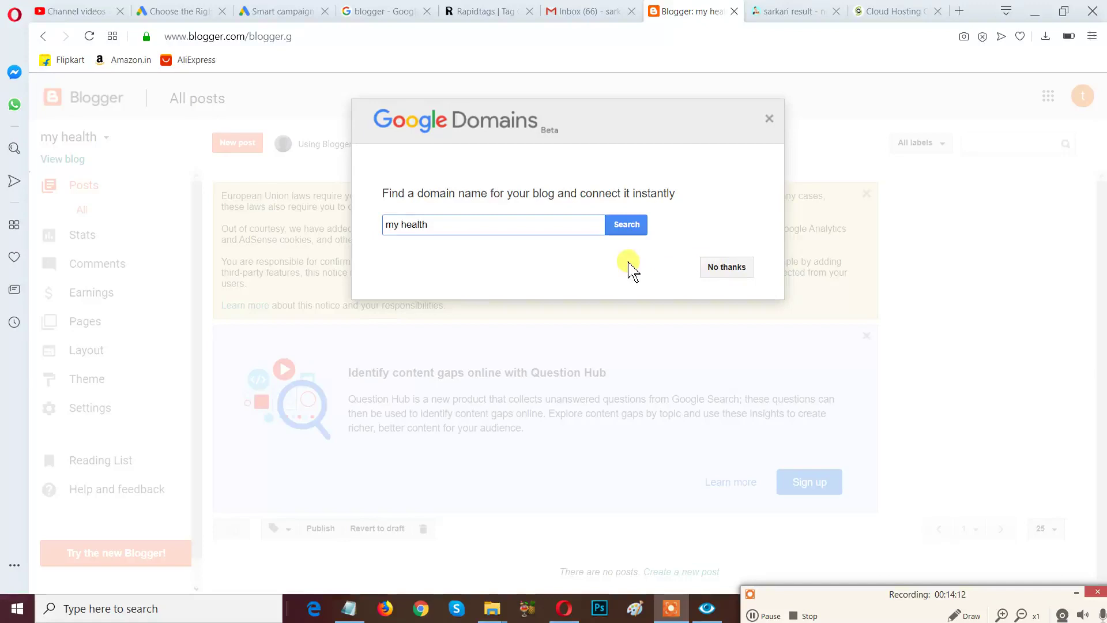
left_click(726, 267)
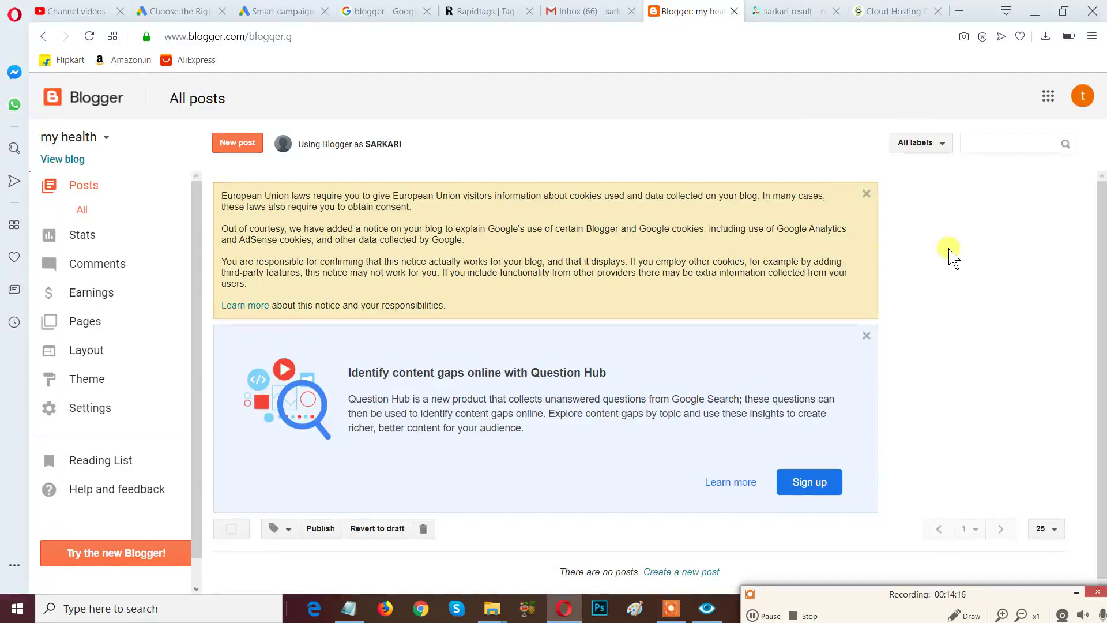
Dismiss the Question Hub notice and view the live 'my health' blog in a new tab.
left_click(866, 335)
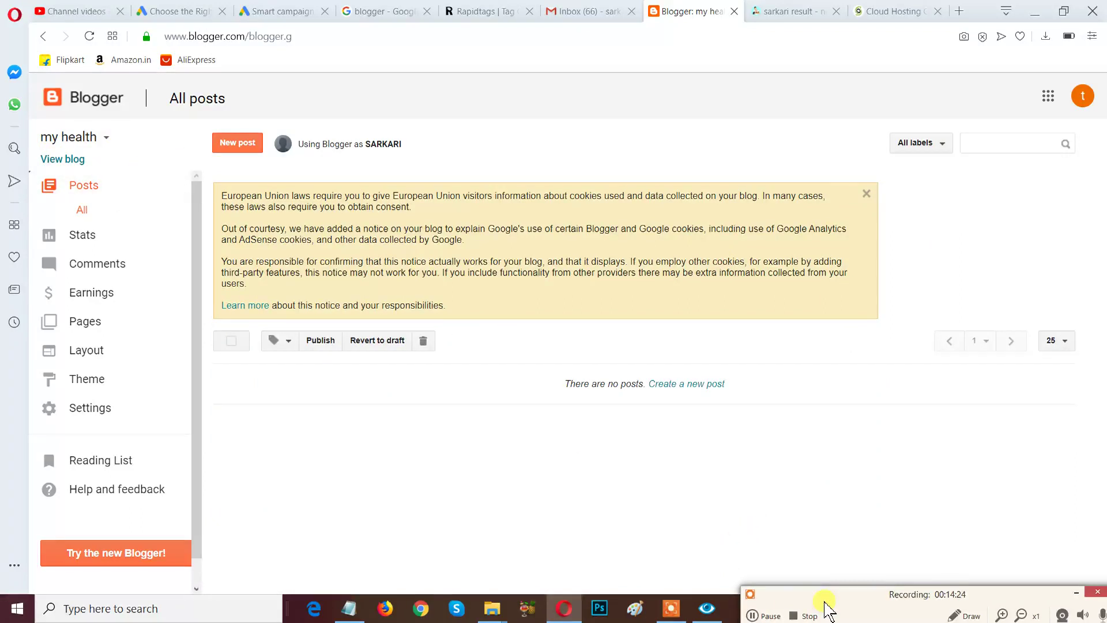
left_click_drag(829, 610, 787, 526)
left_click(919, 533)
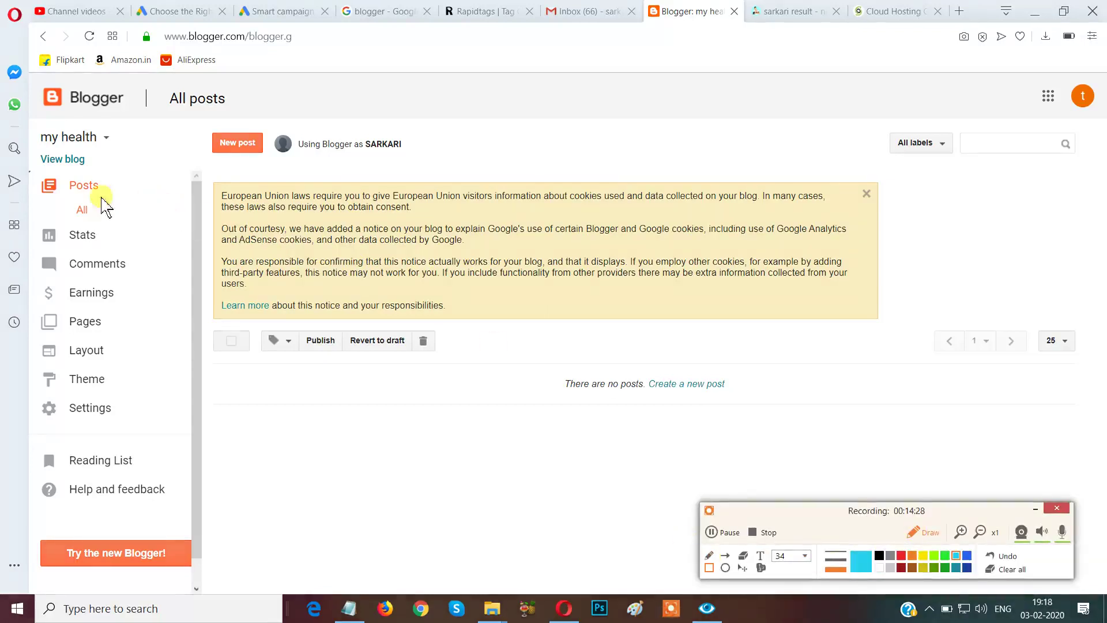
mouse_move(34, 145)
left_mouse_down()
mouse_move(58, 182)
mouse_move(110, 187)
left_mouse_up()
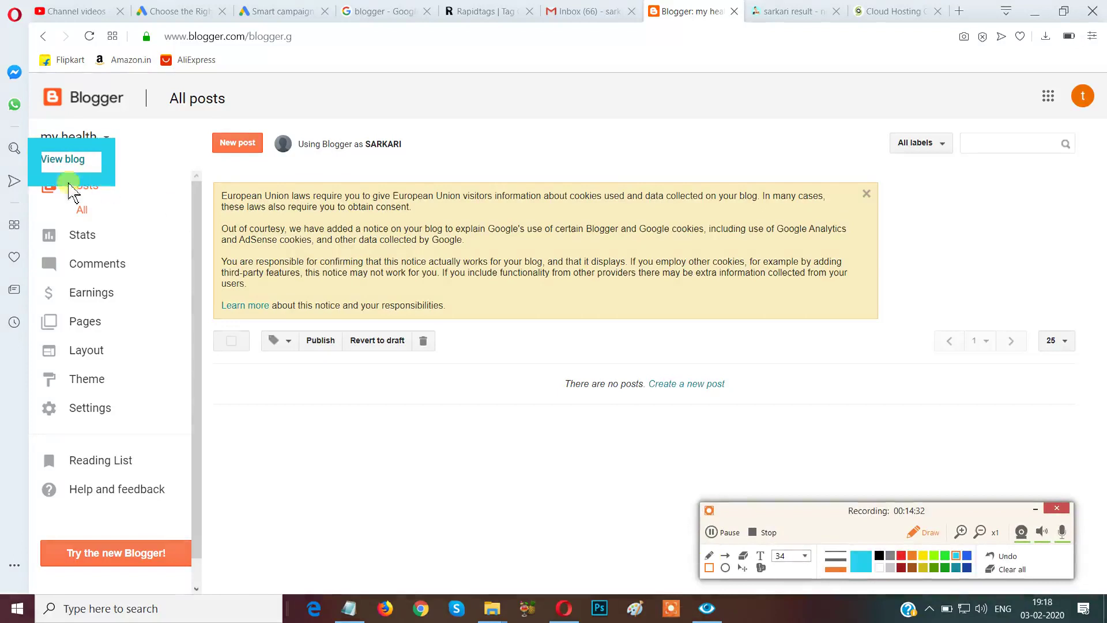
left_click(1008, 569)
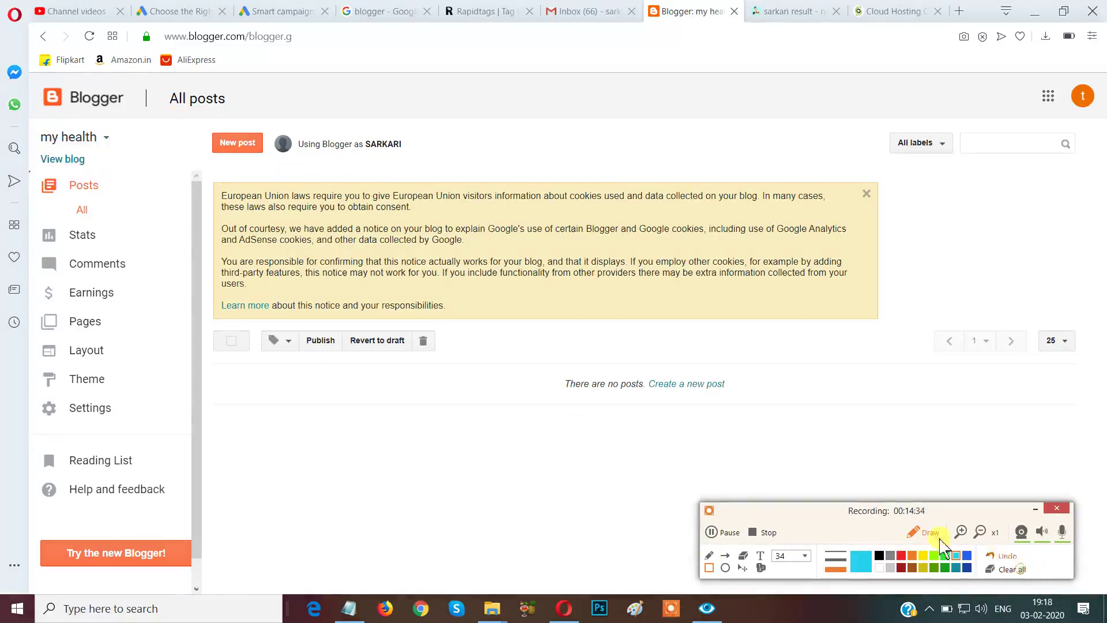
left_click(913, 531)
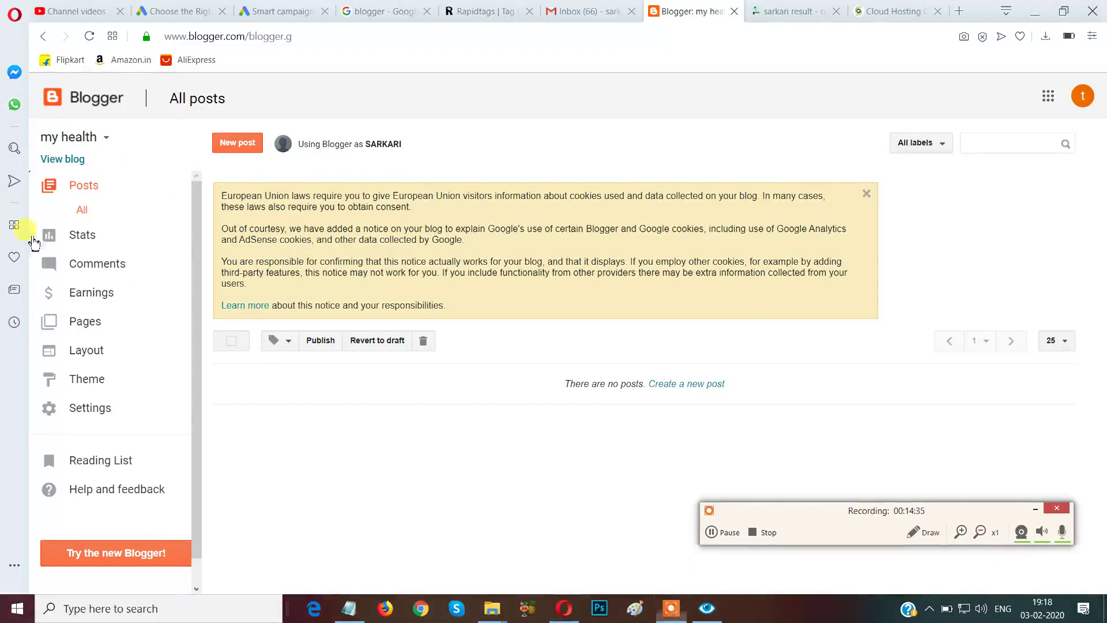
left_click(53, 163)
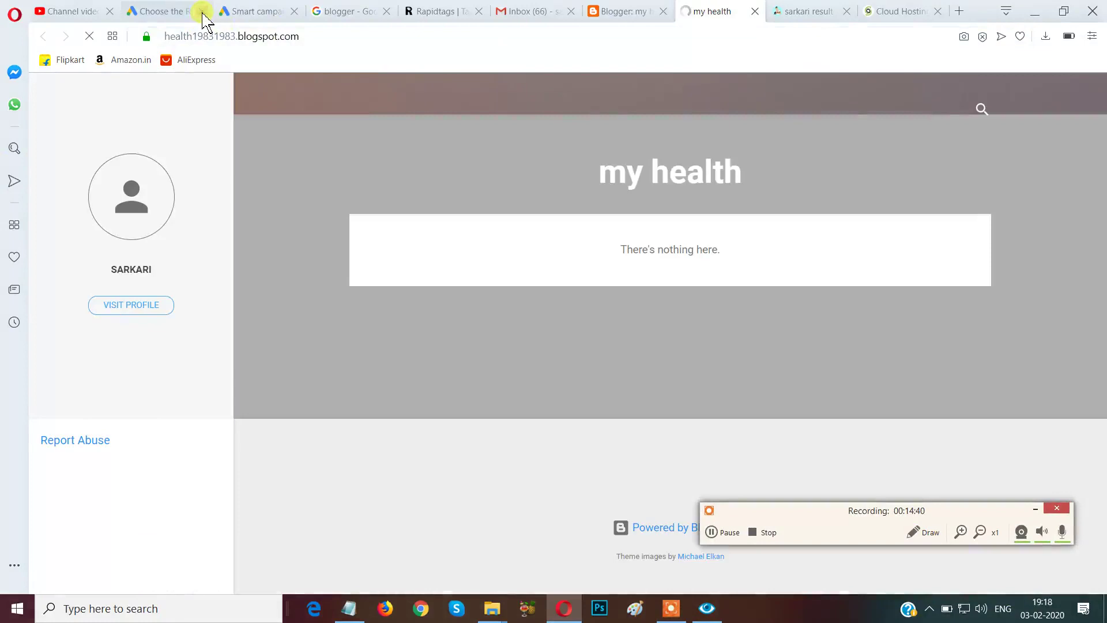
Close three unneeded browser tabs.
left_click(202, 13)
left_click(203, 12)
left_click(202, 13)
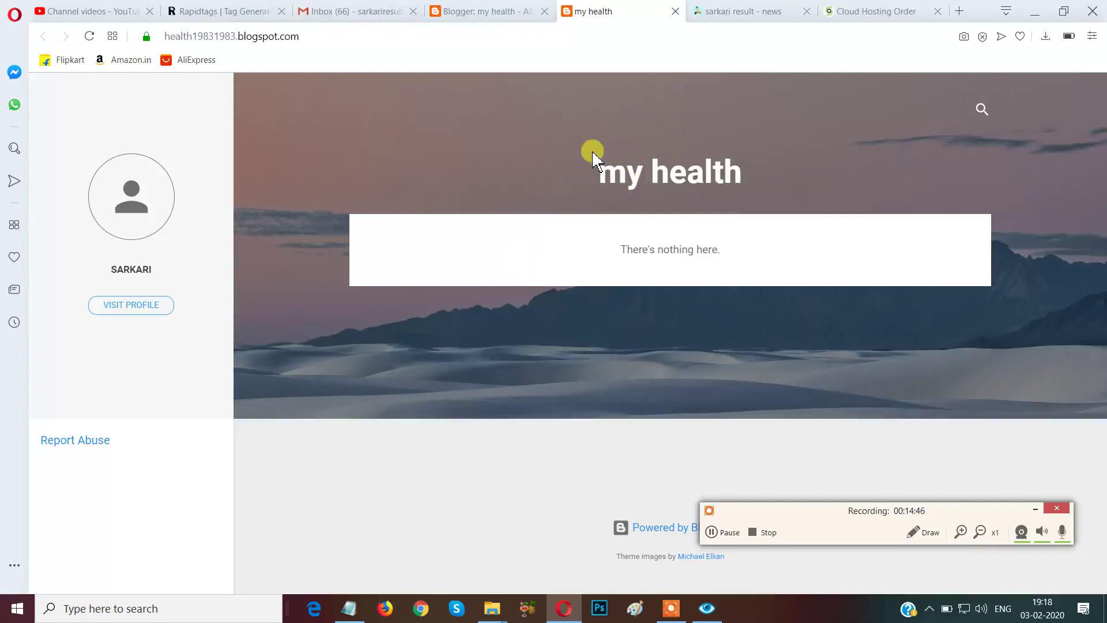
Return to the 'Blogger: my health' tab showing the All posts dashboard.
left_click(905, 537)
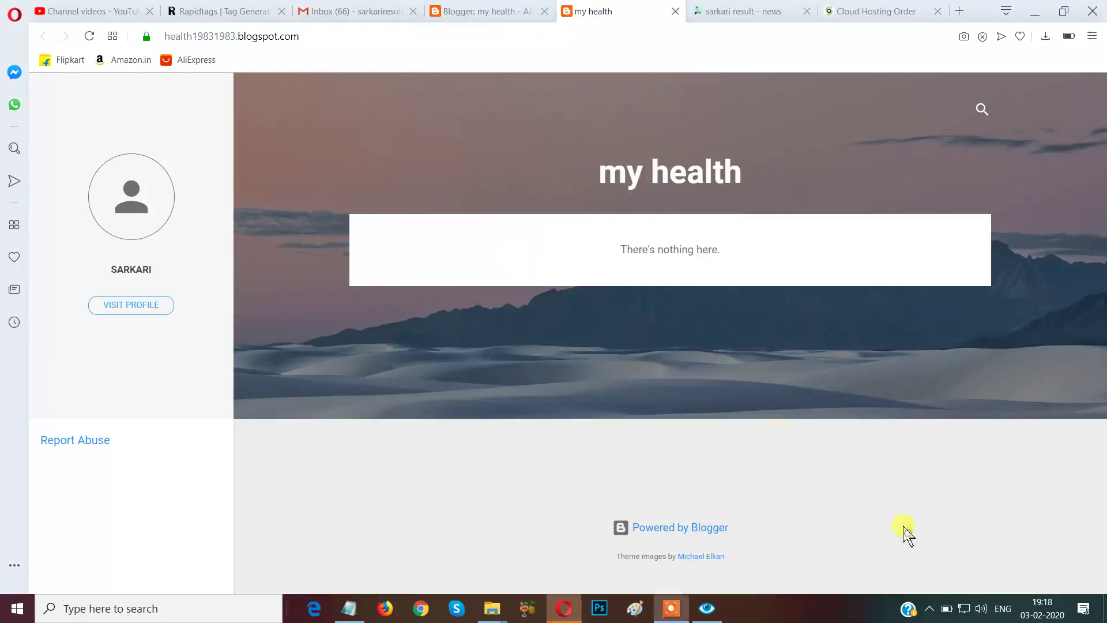
mouse_move(546, 126)
left_mouse_down()
mouse_move(725, 210)
mouse_move(800, 213)
mouse_move(803, 226)
left_mouse_up()
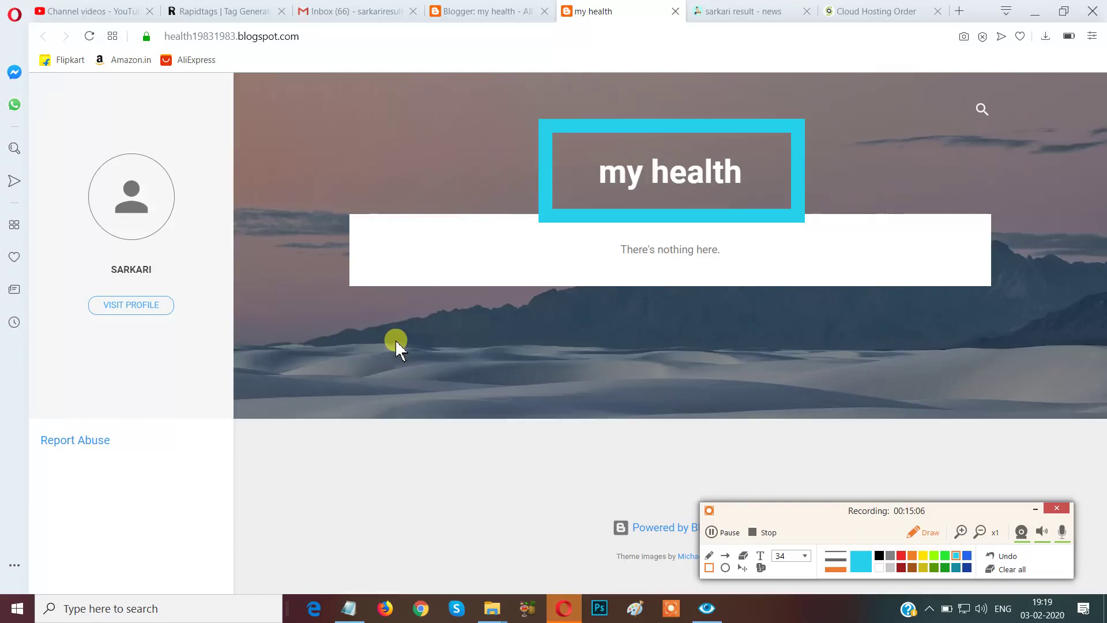
left_click(913, 535)
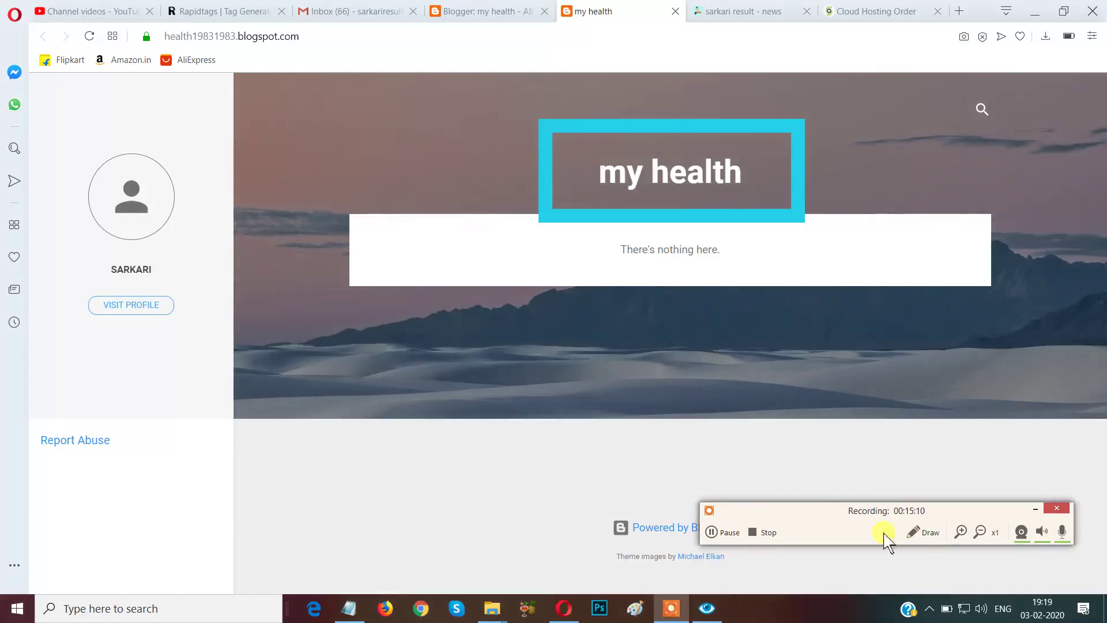
left_click(921, 536)
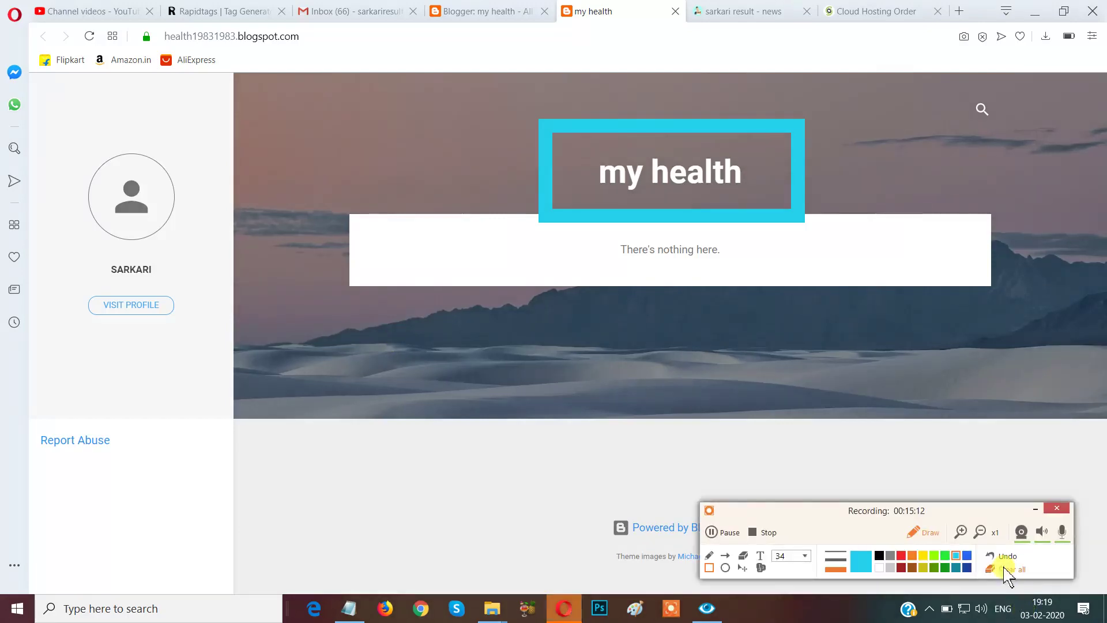
left_click(1012, 570)
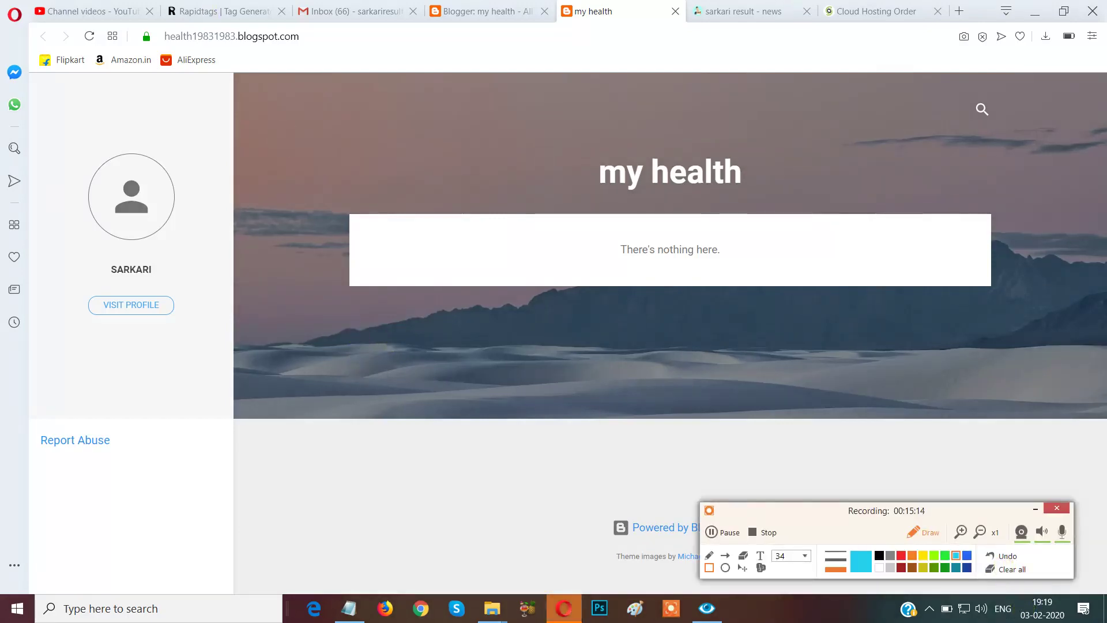
left_click(484, 7)
left_click(909, 532)
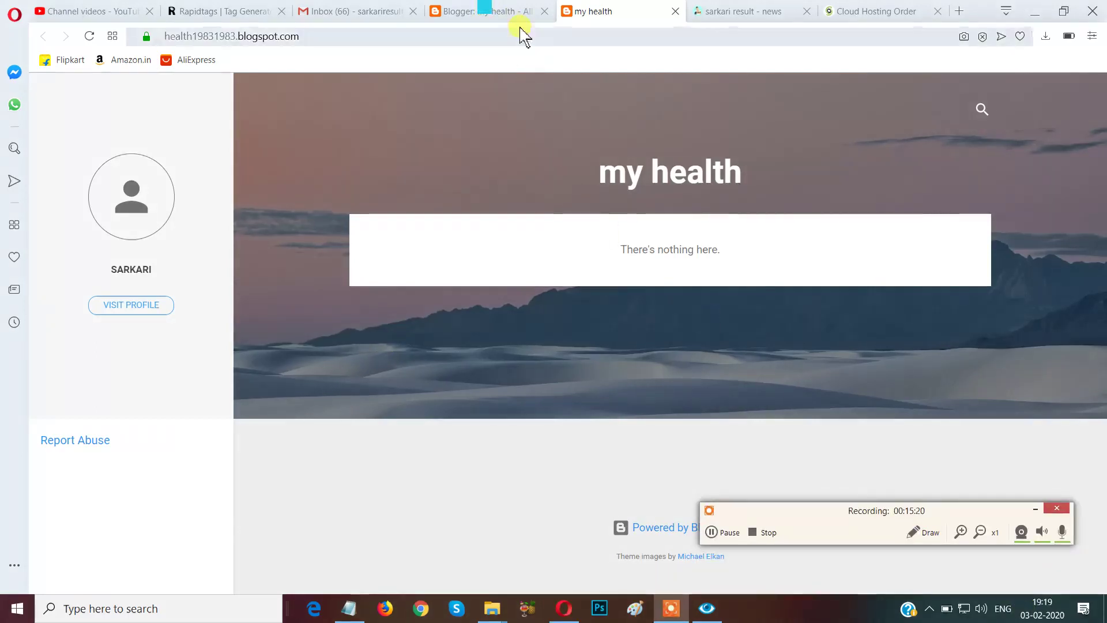
left_click(924, 534)
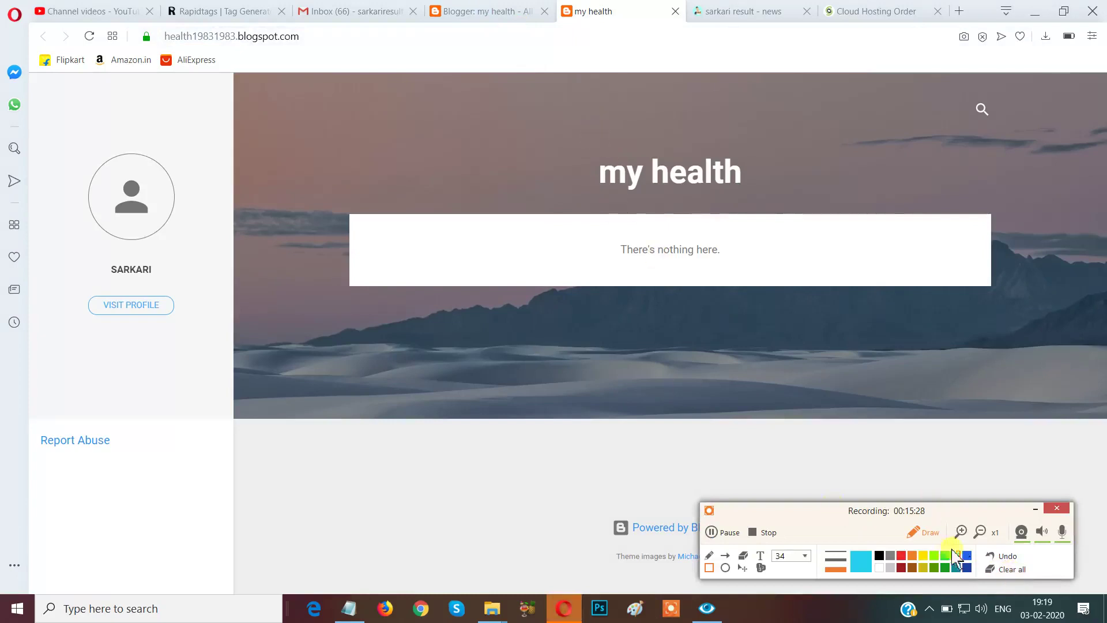
left_click(920, 531)
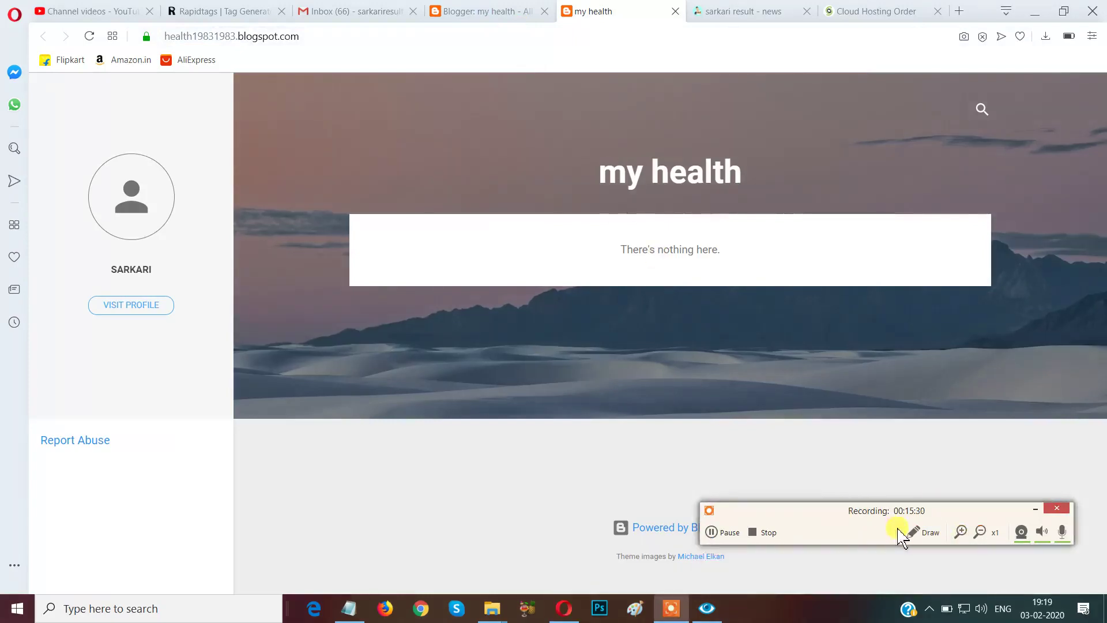
left_click(446, 18)
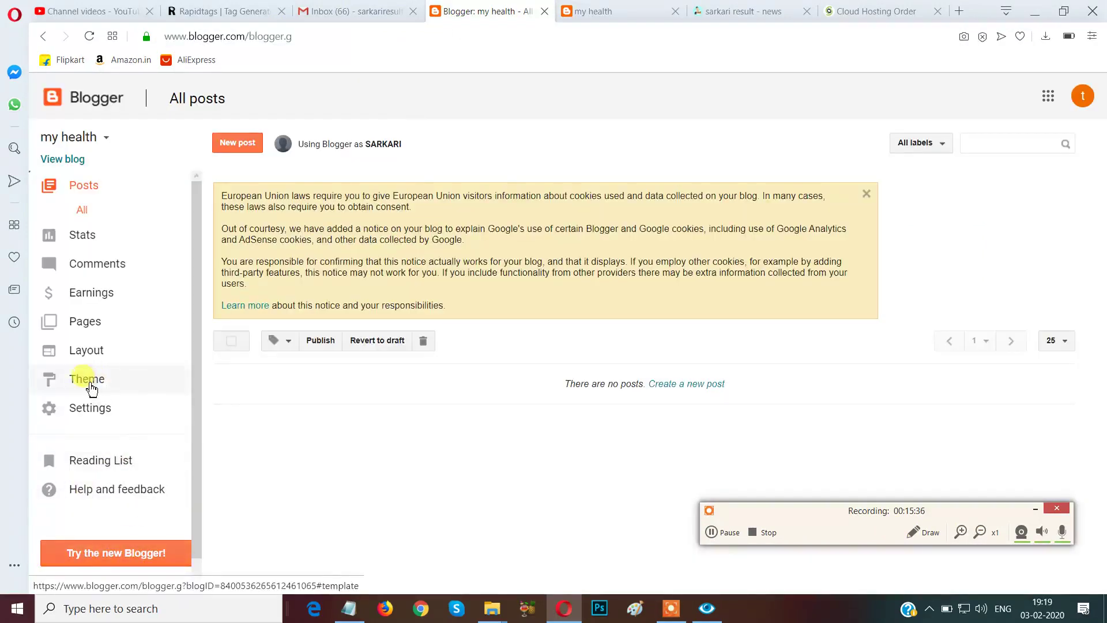
Go to the Theme section of the 'my health' blog from the sidebar.
left_click(920, 533)
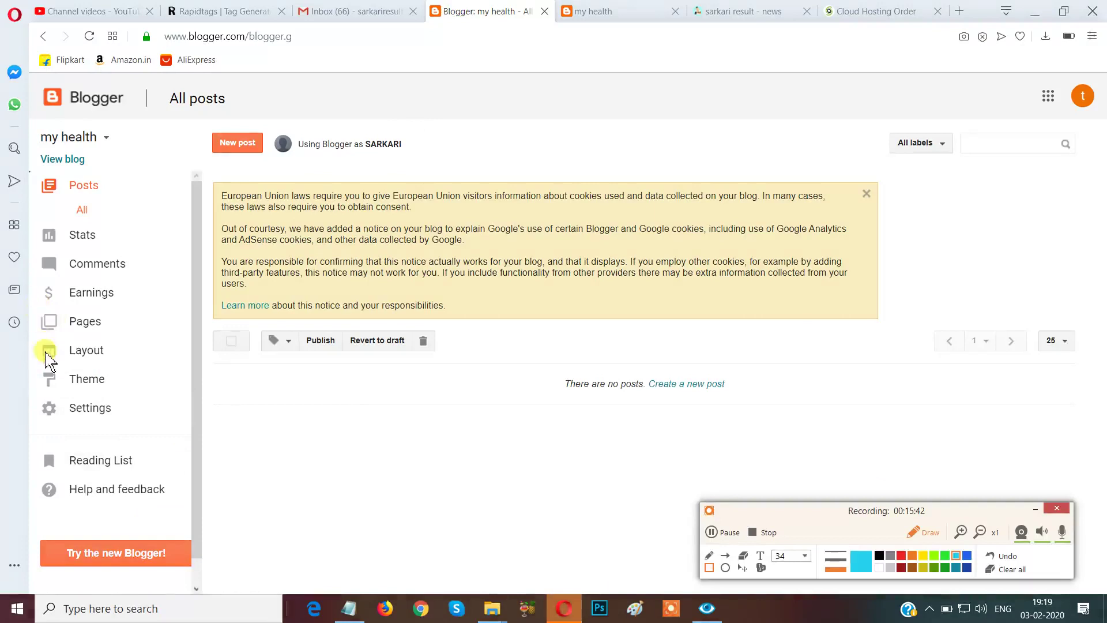
mouse_move(30, 365)
left_mouse_down()
mouse_move(49, 385)
mouse_move(142, 401)
left_mouse_up()
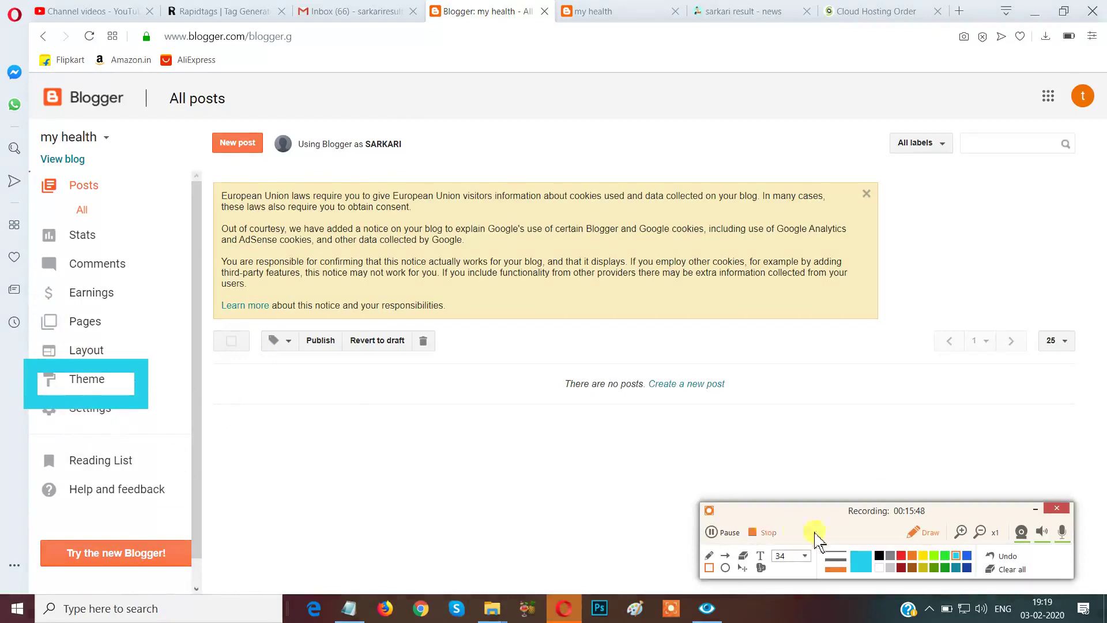
left_click(1014, 572)
left_click(920, 532)
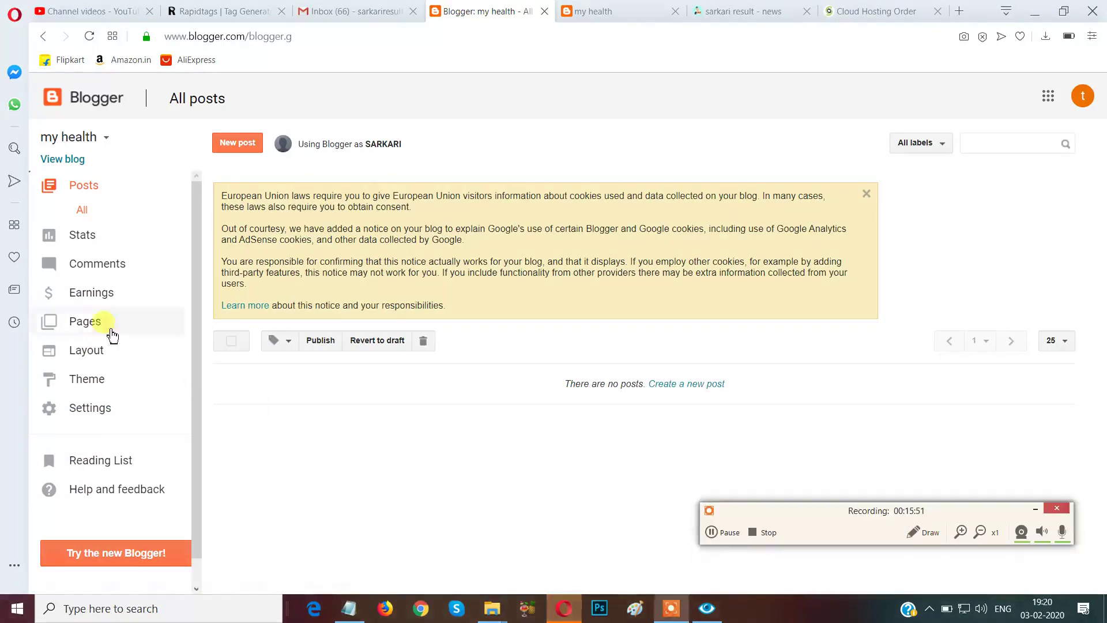
left_click(83, 385)
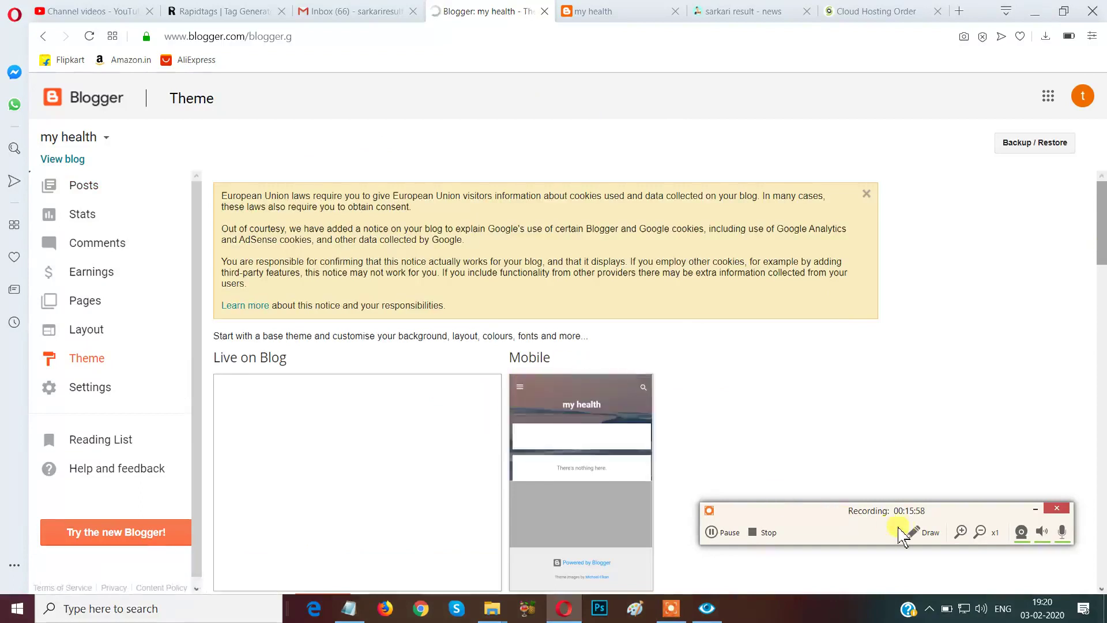
Bring up the Theme Backup / Restore dialog with its upload field.
left_click(920, 531)
mouse_move(975, 119)
left_mouse_down()
mouse_move(1026, 177)
mouse_move(1097, 186)
left_mouse_up()
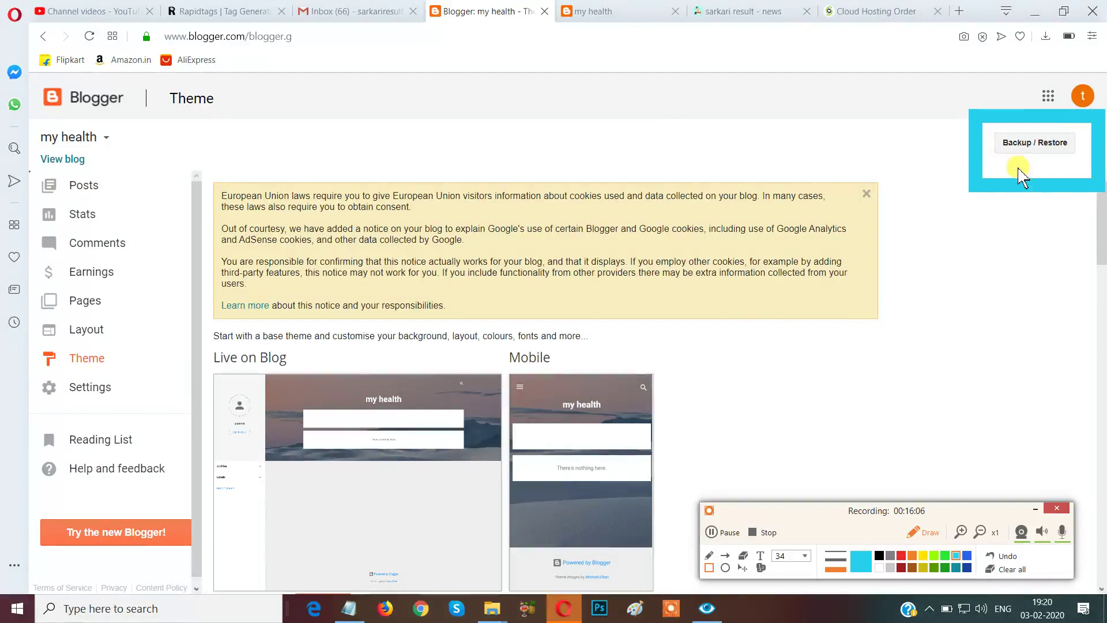
left_click(1031, 139)
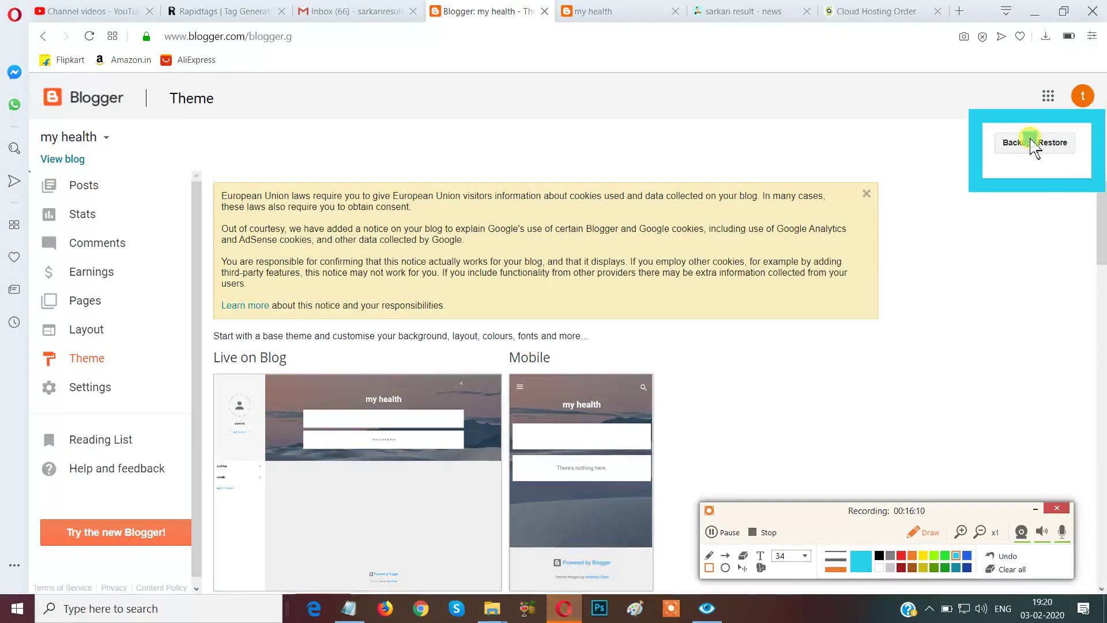
left_click(915, 530)
left_click(915, 531)
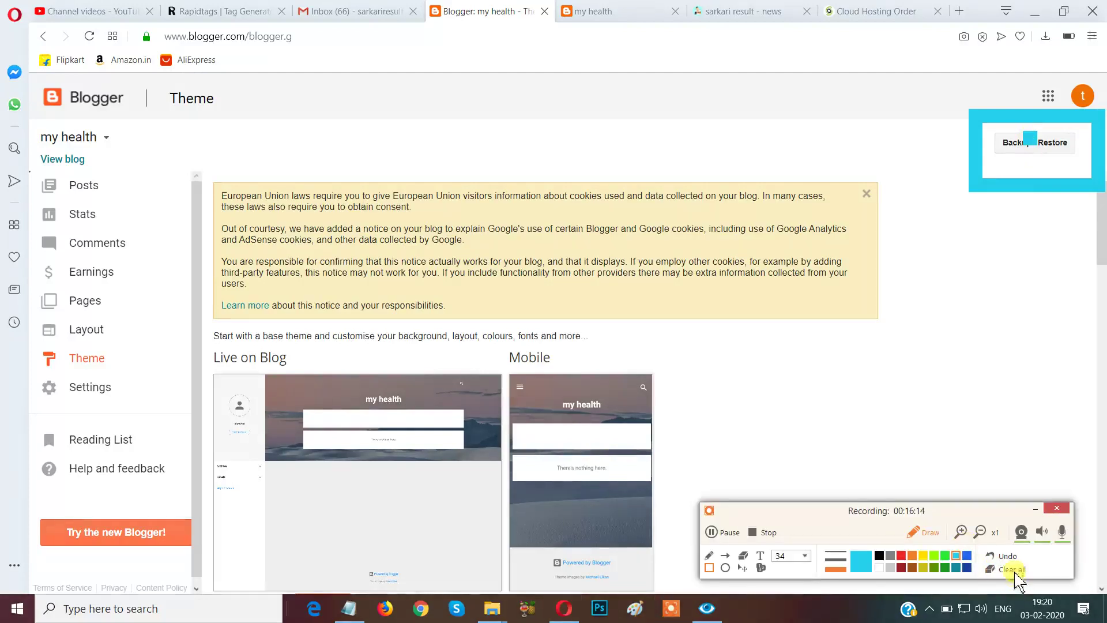
left_click(1012, 569)
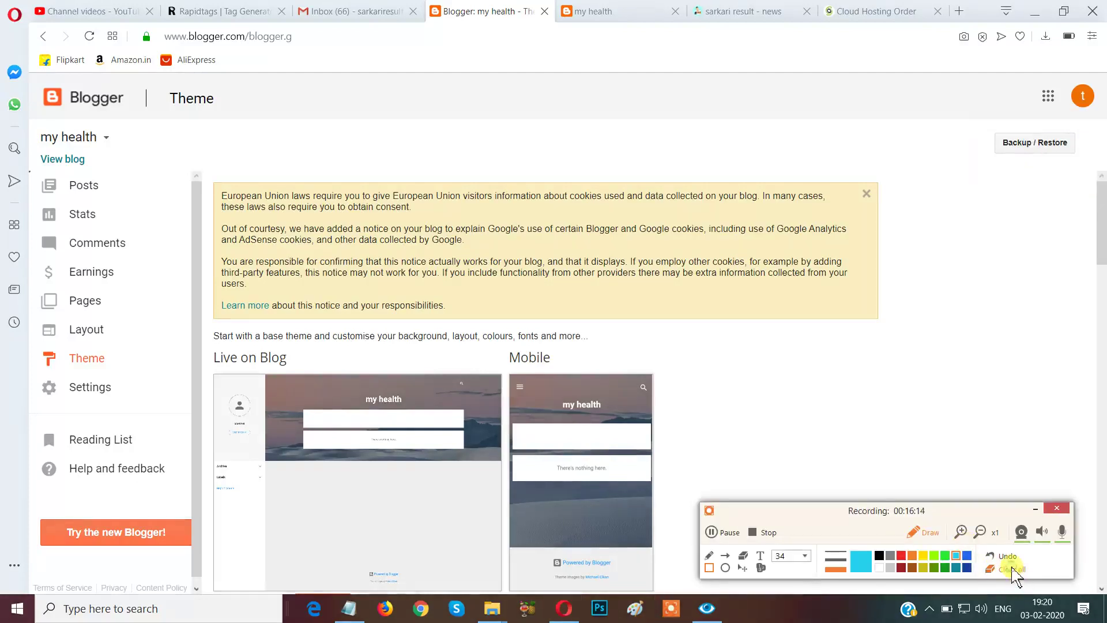
left_click(918, 525)
left_click(1052, 144)
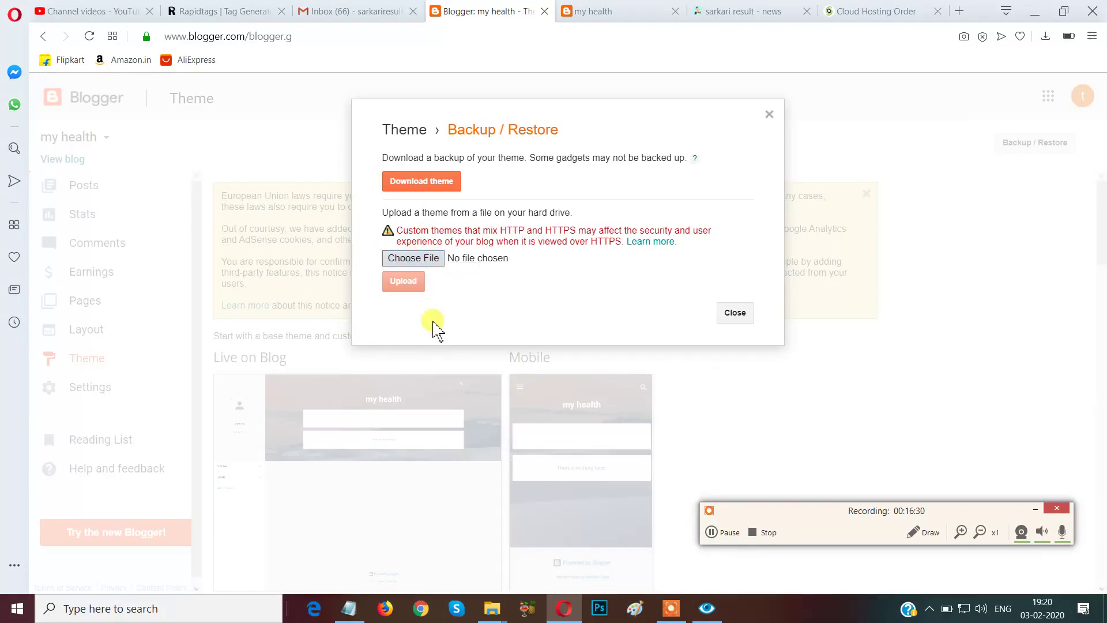
Begin choosing a theme file, then switch to the SiteGround Cloud Hosting Order tab.
left_click(425, 263)
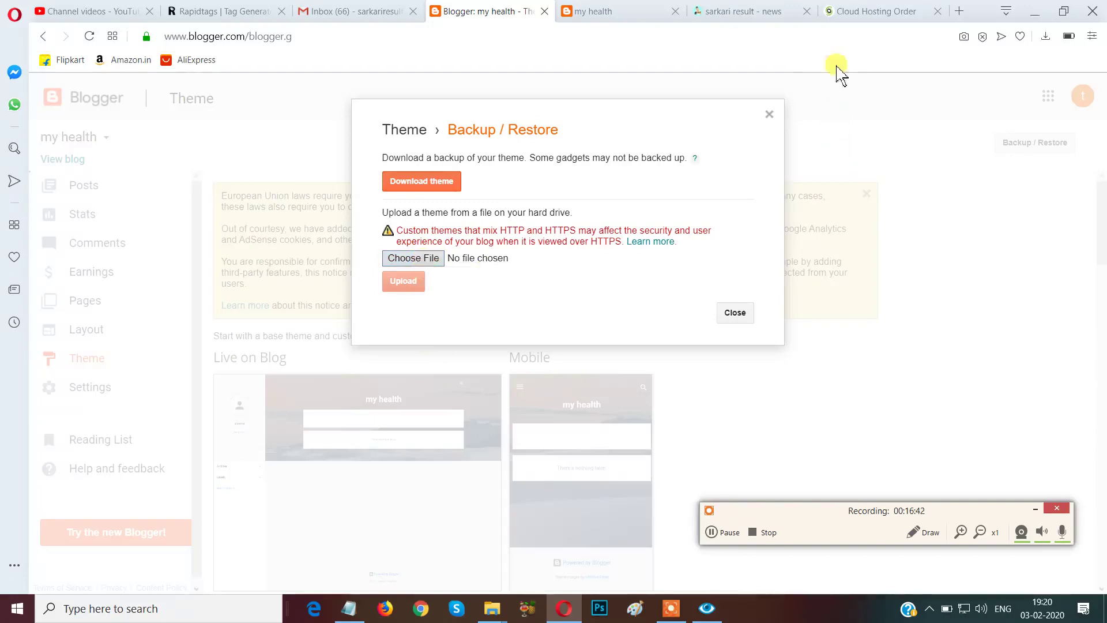
left_click(876, 12)
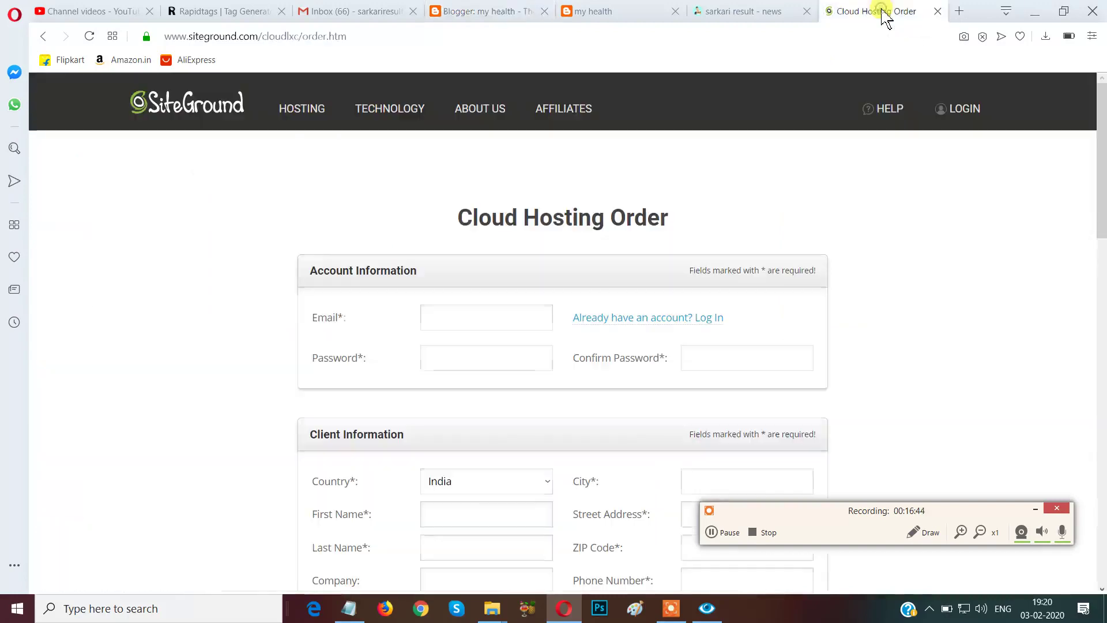
Search Google for 'sora blogger template' from a new Opera tab.
left_click(959, 12)
left_click(620, 141)
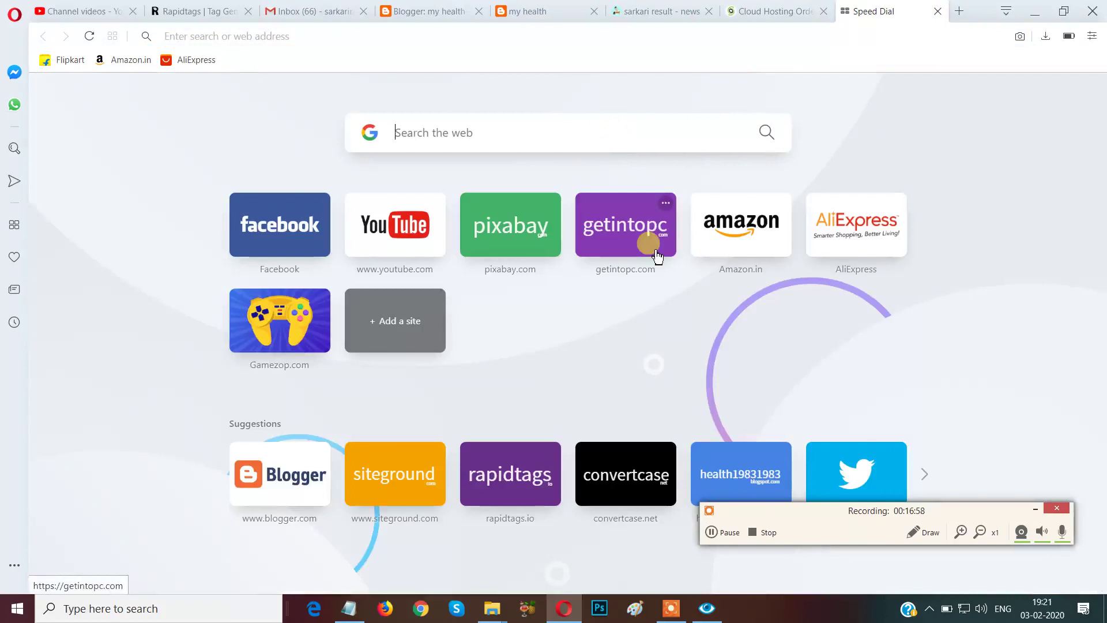
type("o")
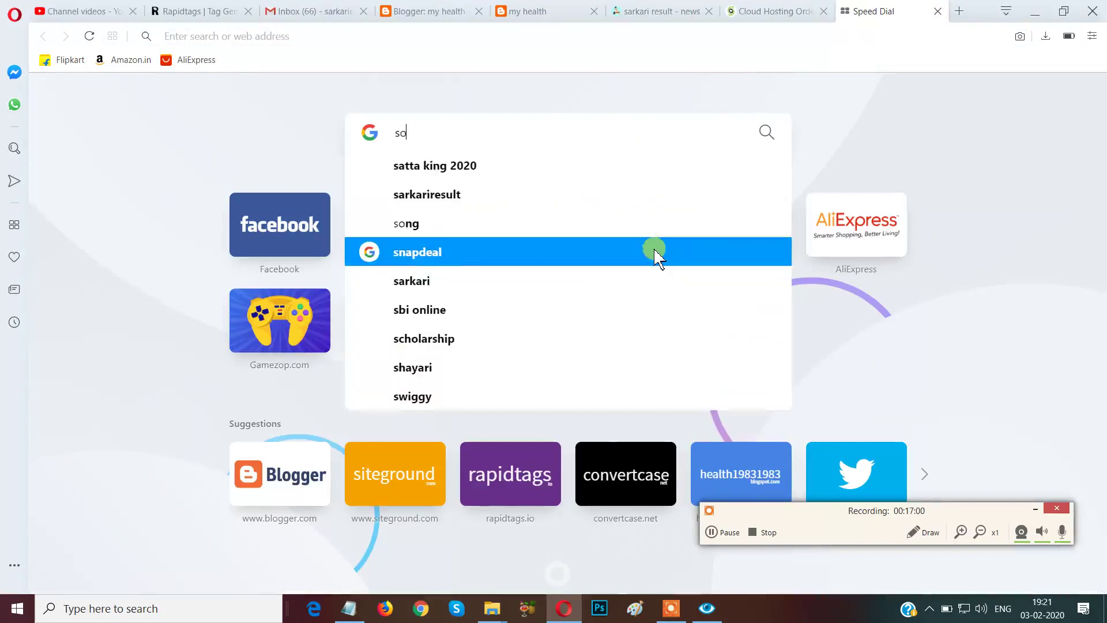
type("ra")
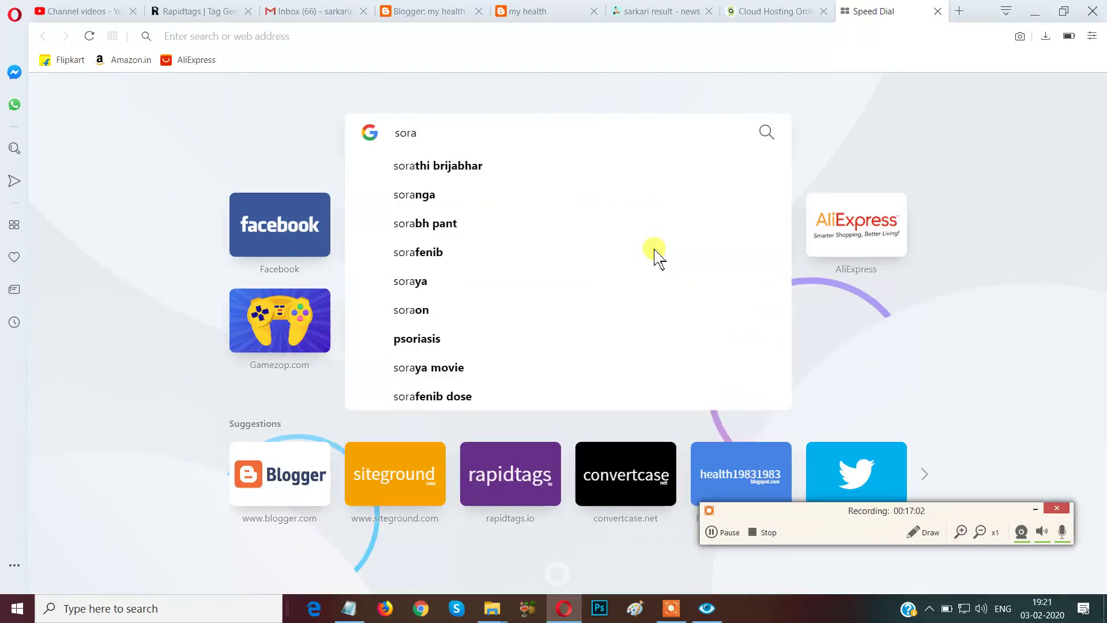
type(" b")
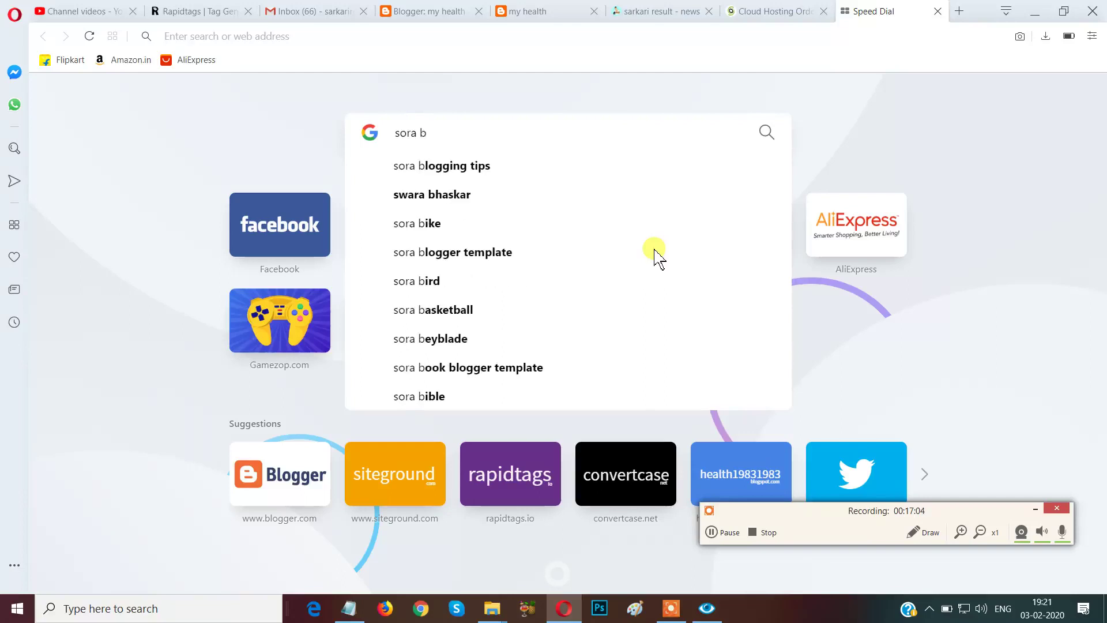
type("log")
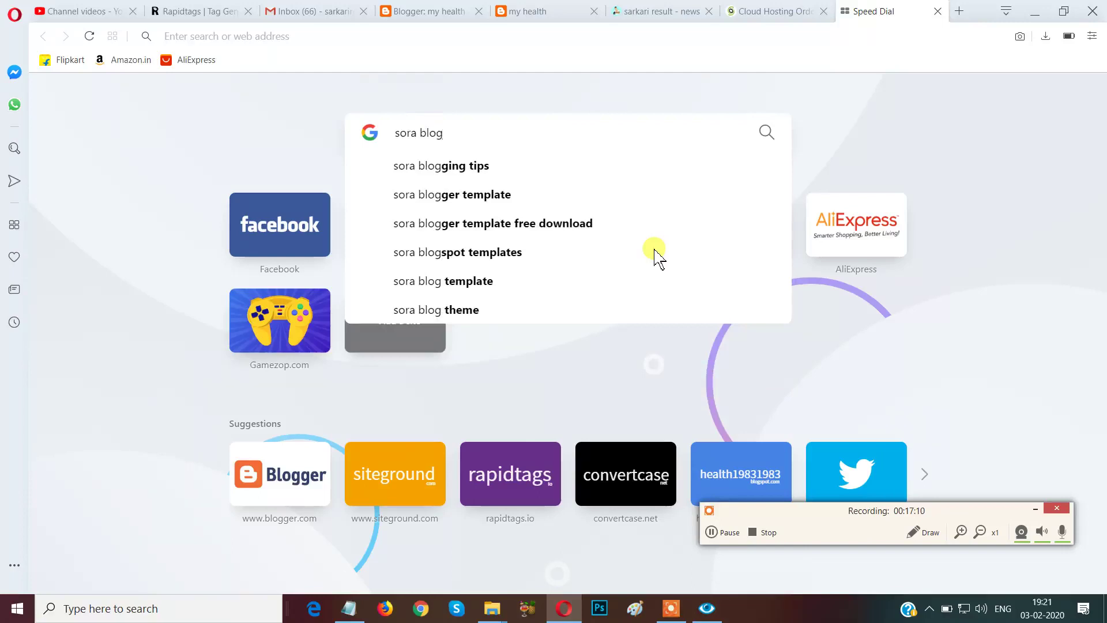
left_click(501, 191)
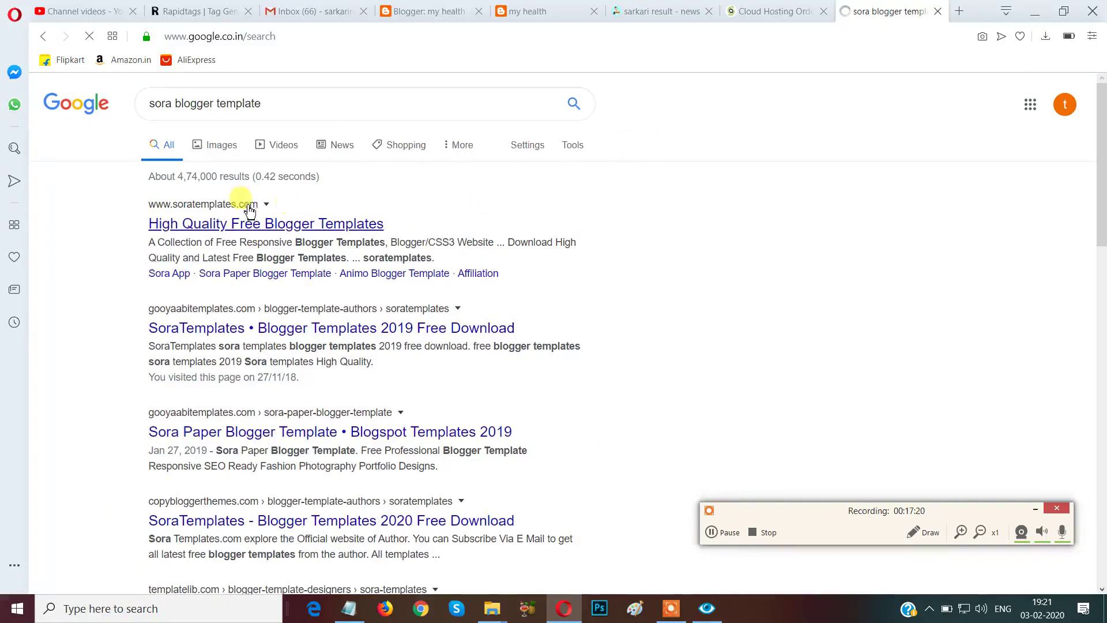
Open soratemplates.com's 'High Quality Free Blogger Templates' result in a new tab and view it.
right_click(305, 230)
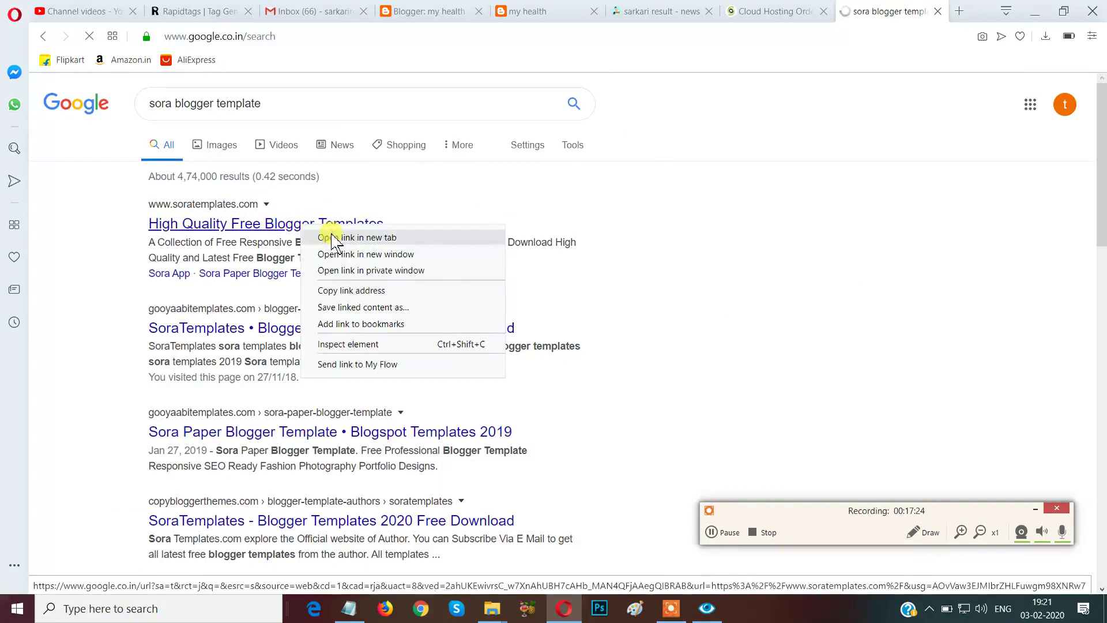
left_click(334, 237)
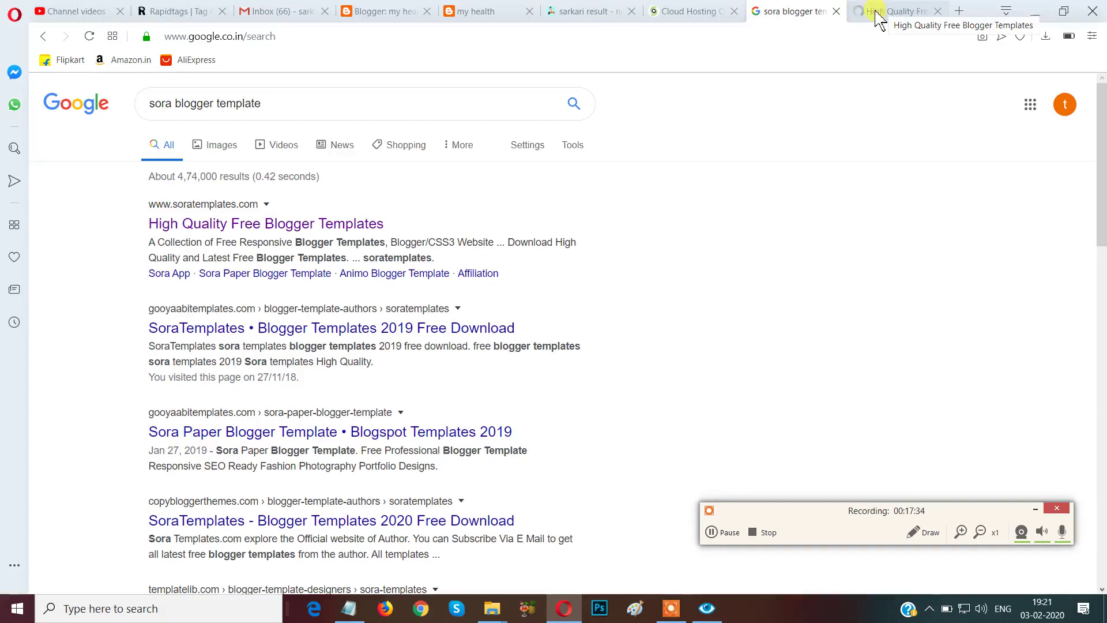
left_click(877, 17)
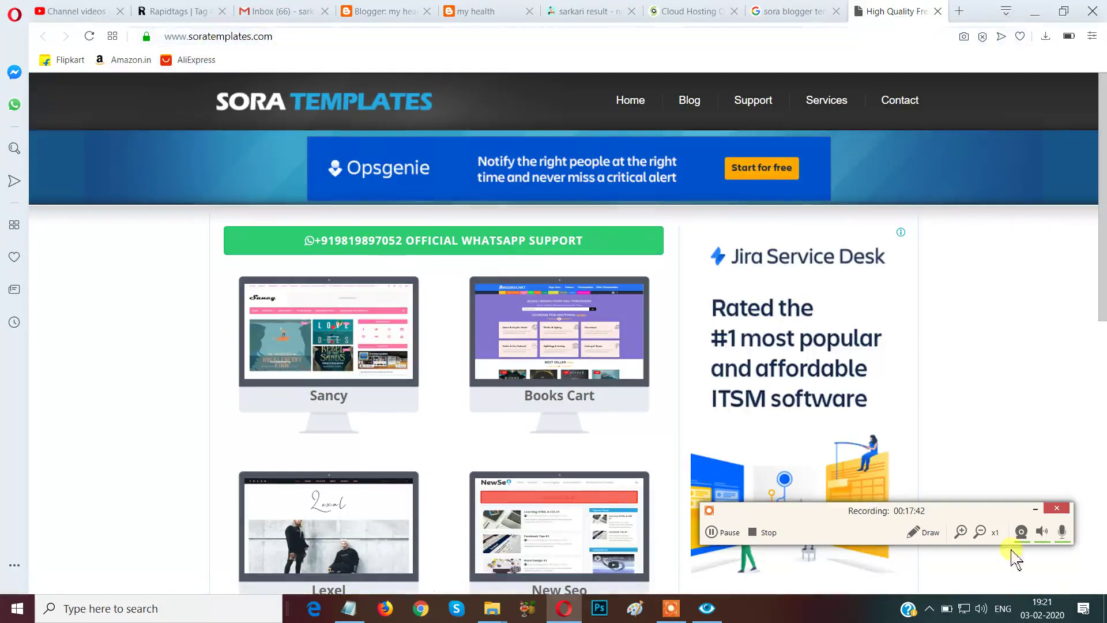
Scroll the SoraTemplates gallery past Sancy, Lexel and Amia down to the 42-page pagination bar.
left_click(926, 533)
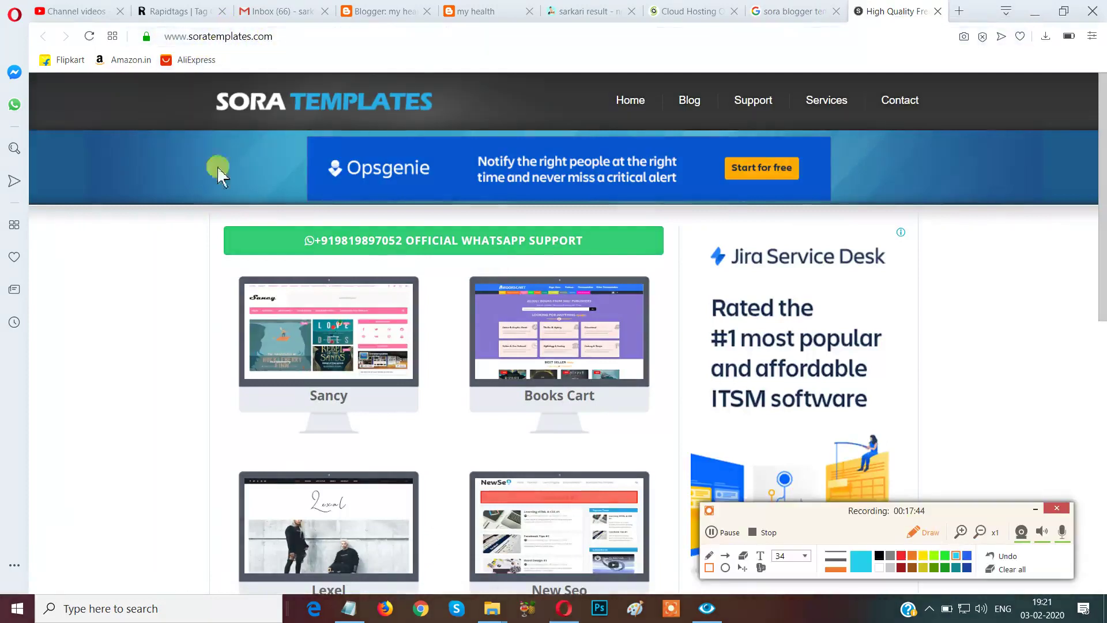
mouse_move(143, 23)
left_mouse_down()
mouse_move(252, 60)
mouse_move(309, 60)
left_mouse_up()
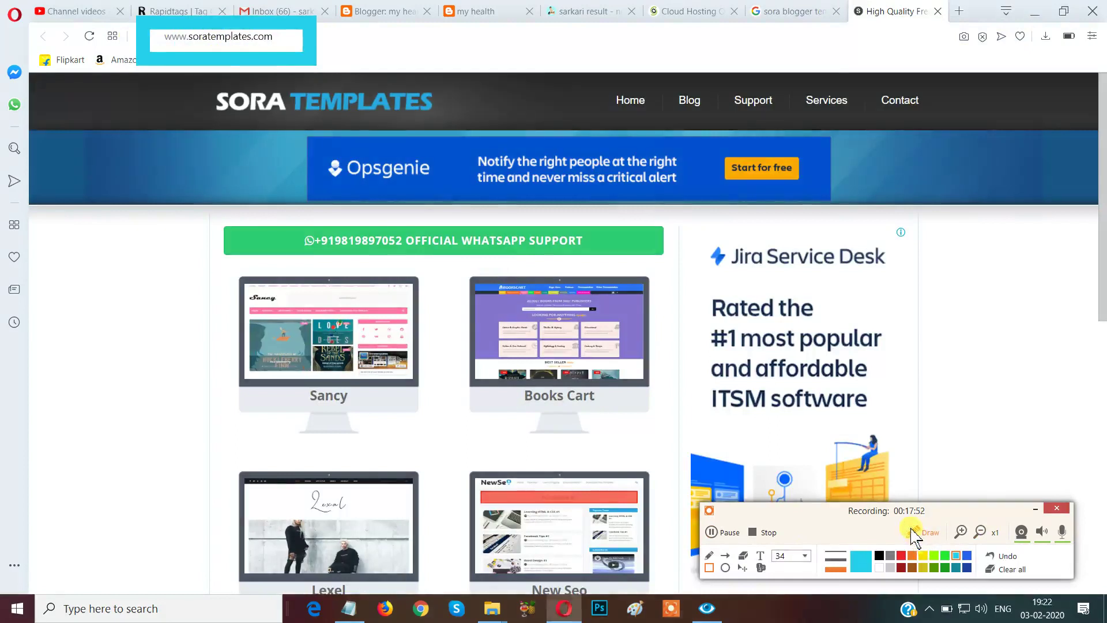
left_click(917, 532)
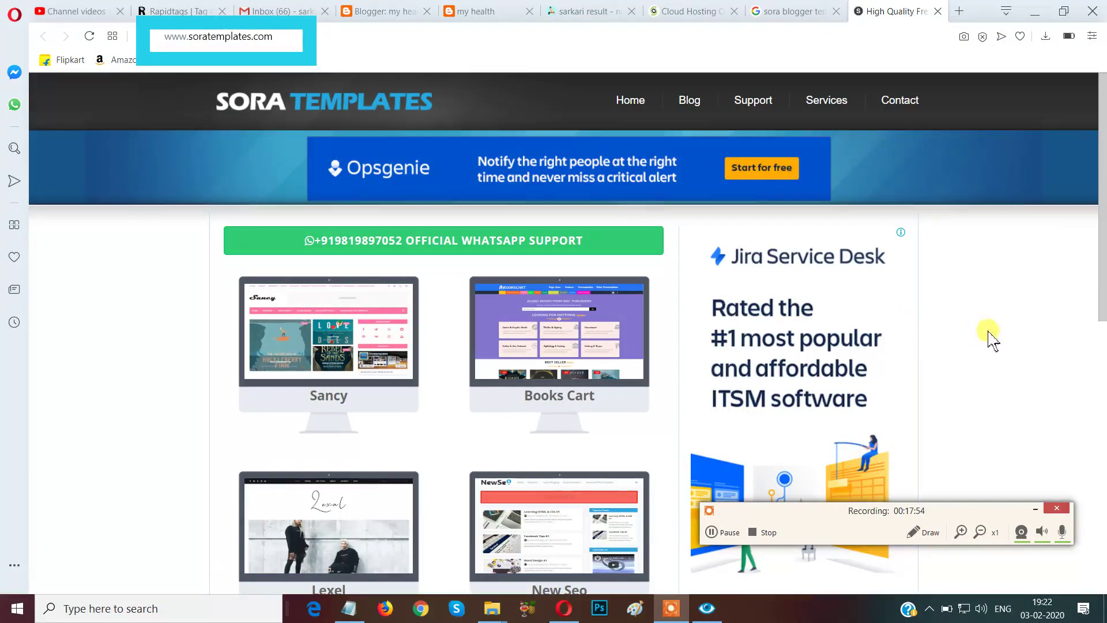
left_click_drag(951, 511, 1049, 594)
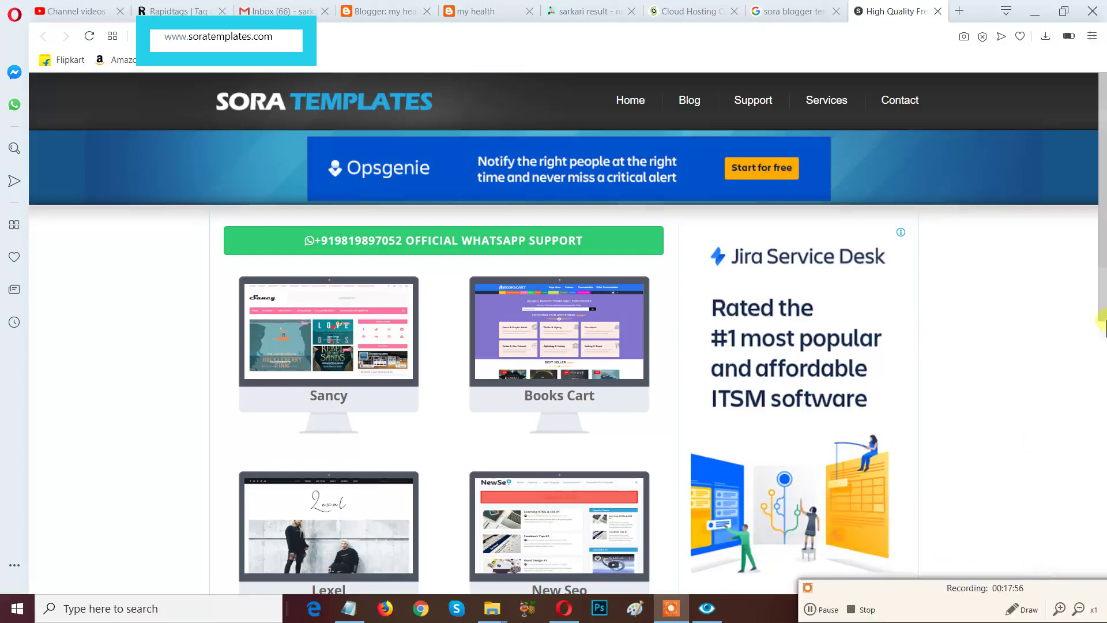
scroll(1102, 291, "down", 2)
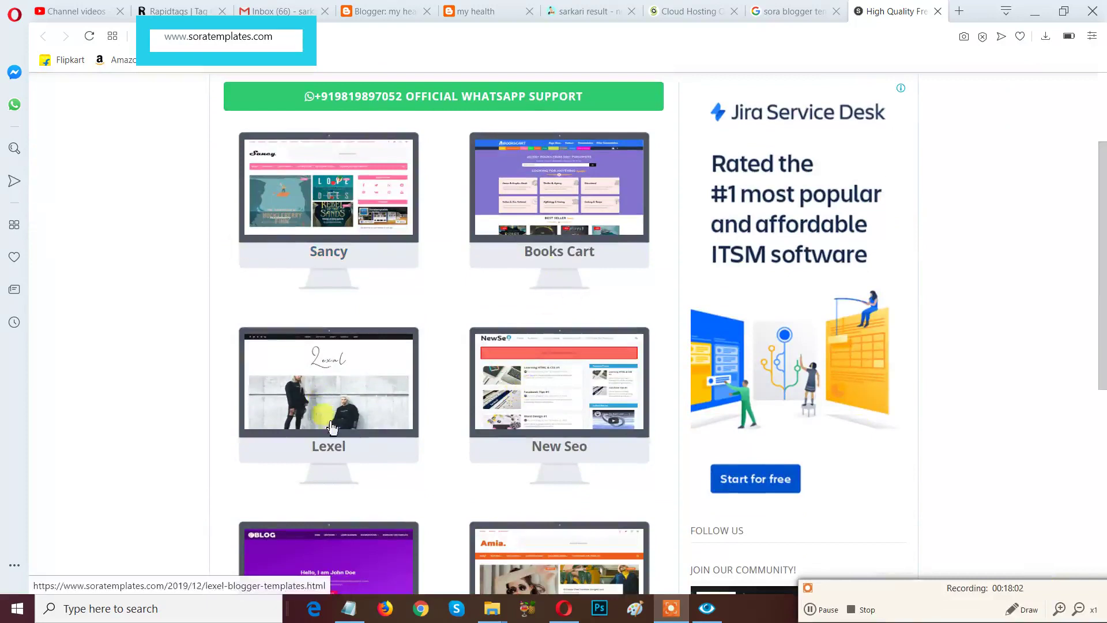
scroll(375, 462, "down", 3)
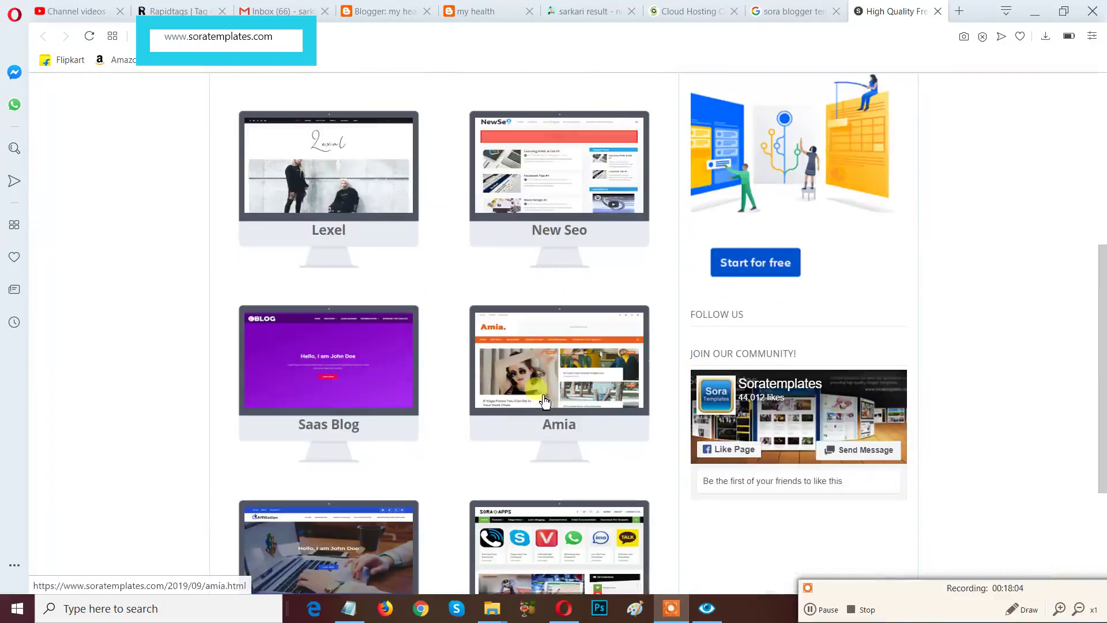
scroll(546, 402, "down", 2)
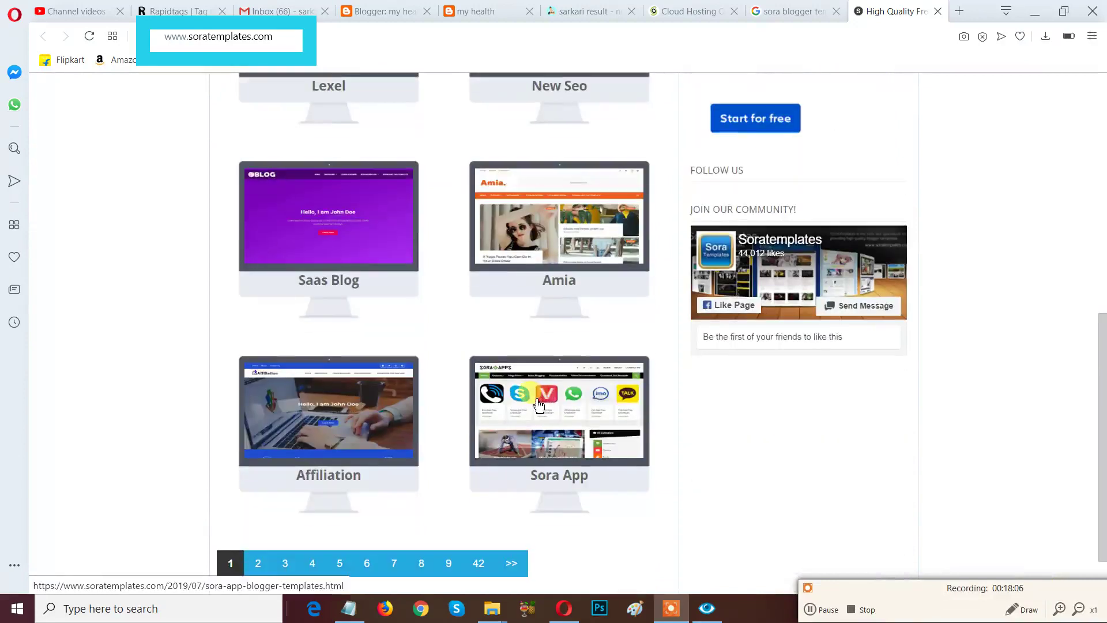
scroll(386, 470, "down", 1)
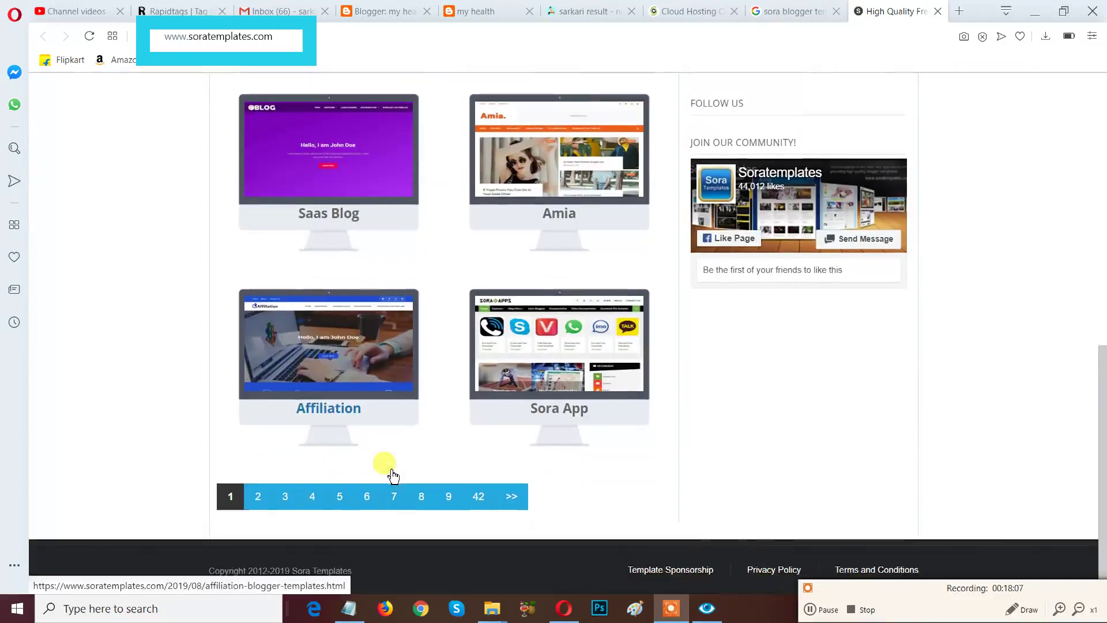
left_click(259, 499)
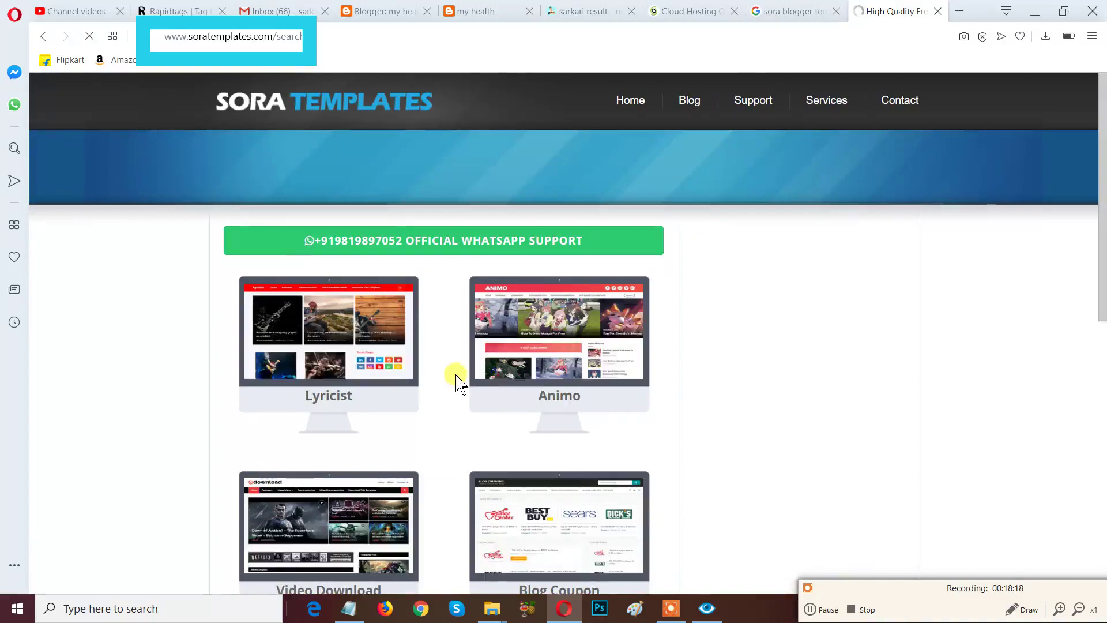
scroll(457, 383, "down", 1)
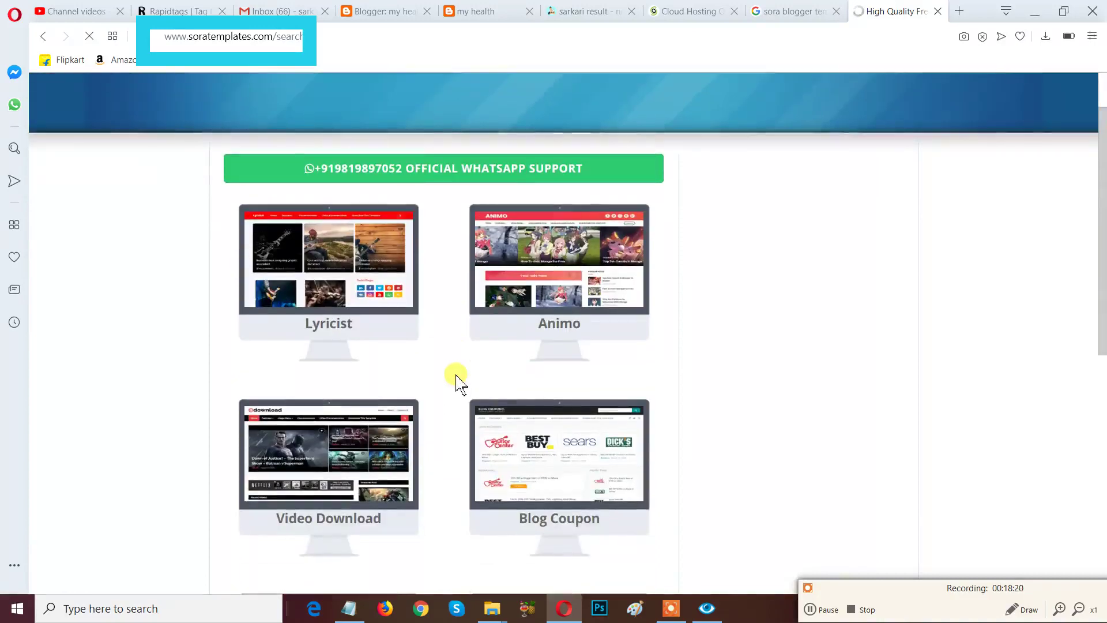
scroll(457, 382, "down", 3)
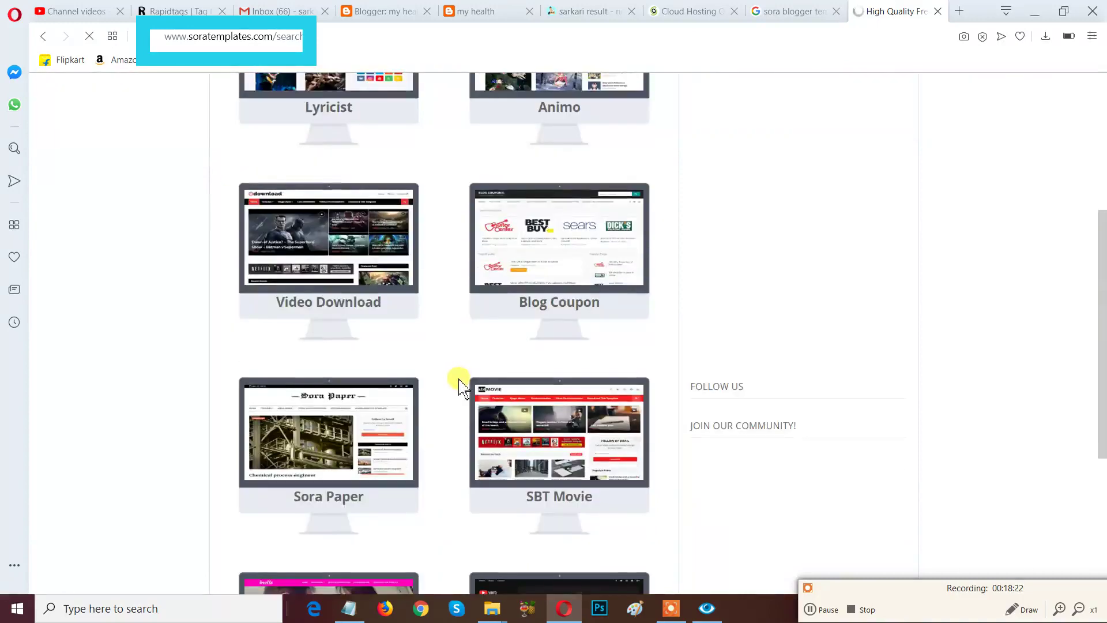
scroll(460, 385, "down", 1)
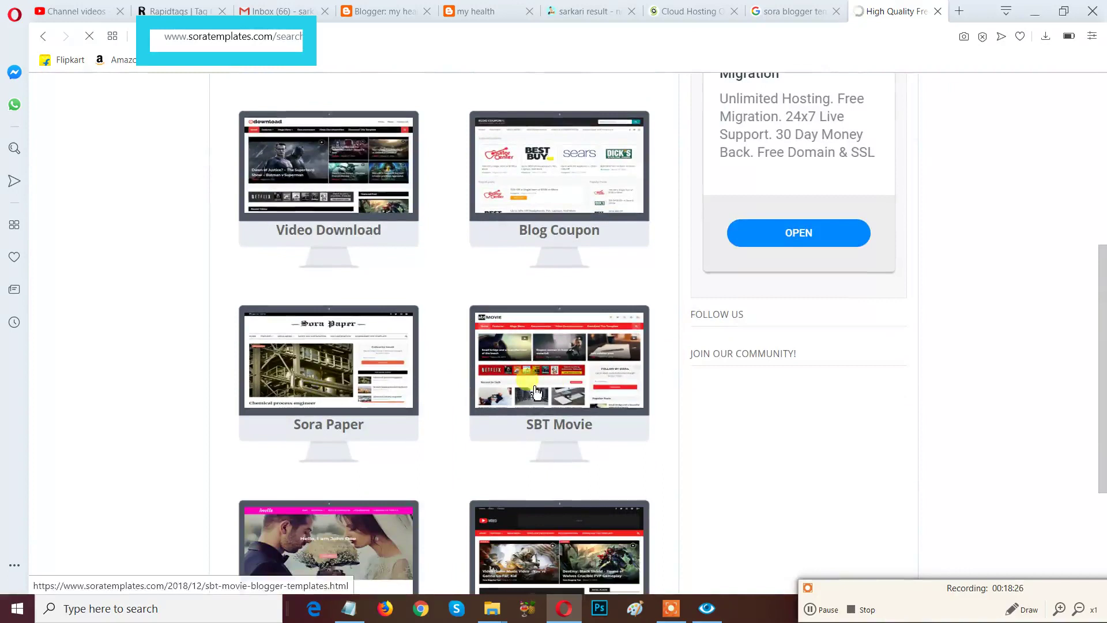
scroll(548, 407, "down", 1)
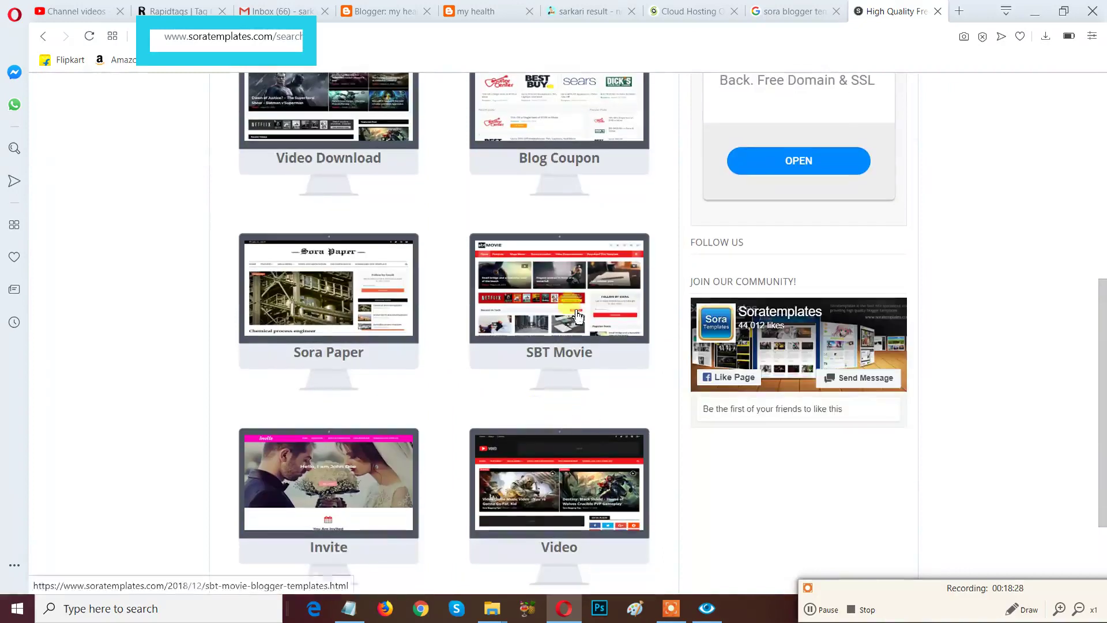
scroll(601, 346, "down", 2)
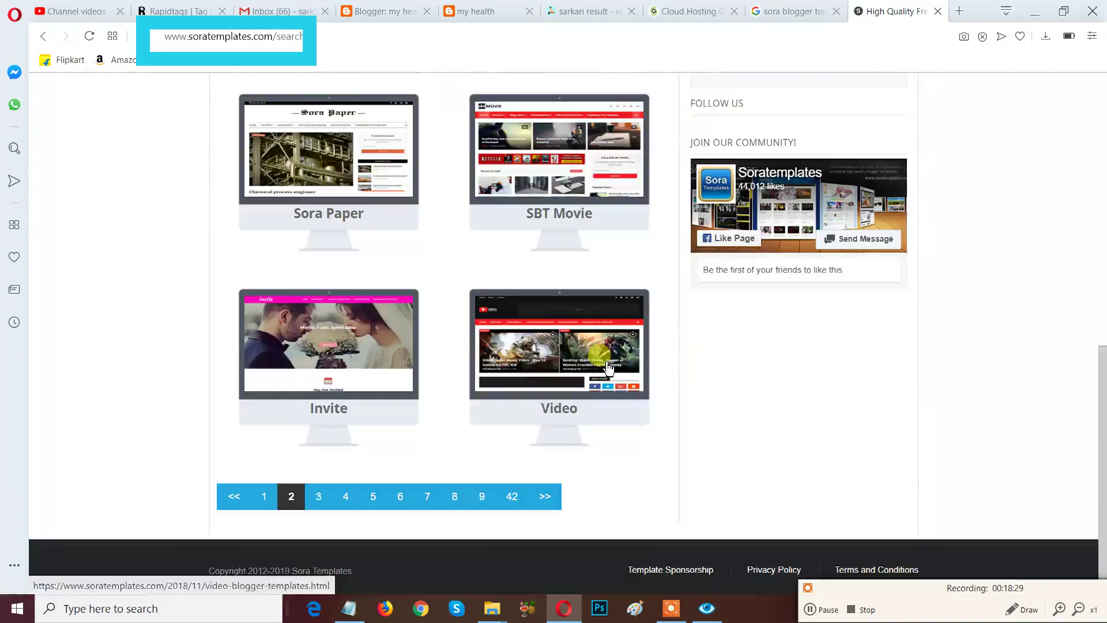
left_click(291, 496)
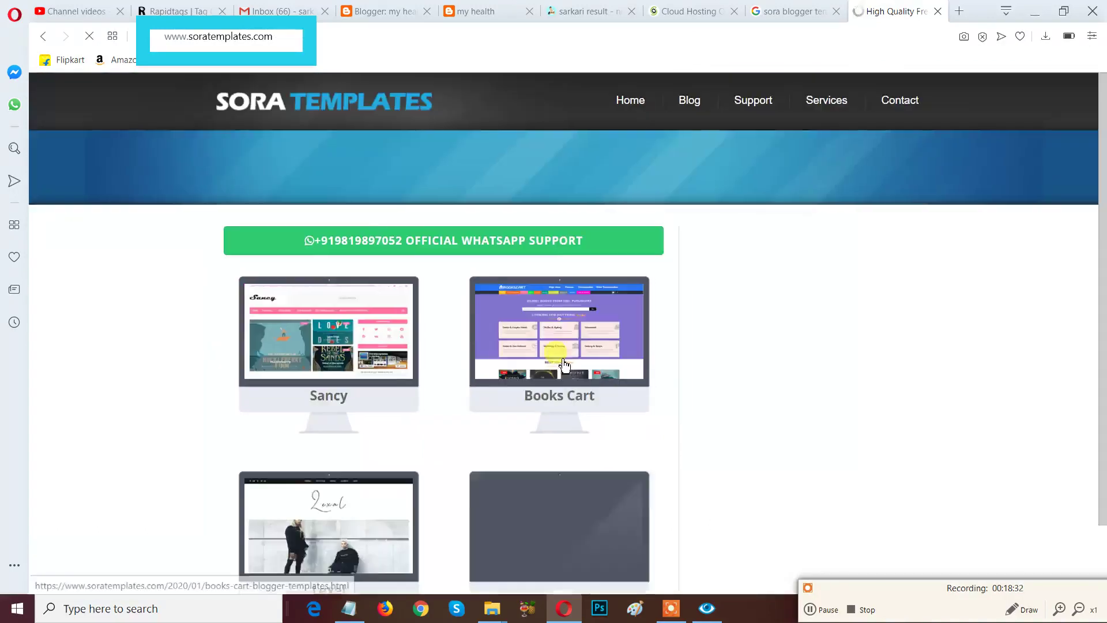
scroll(533, 382, "down", 4)
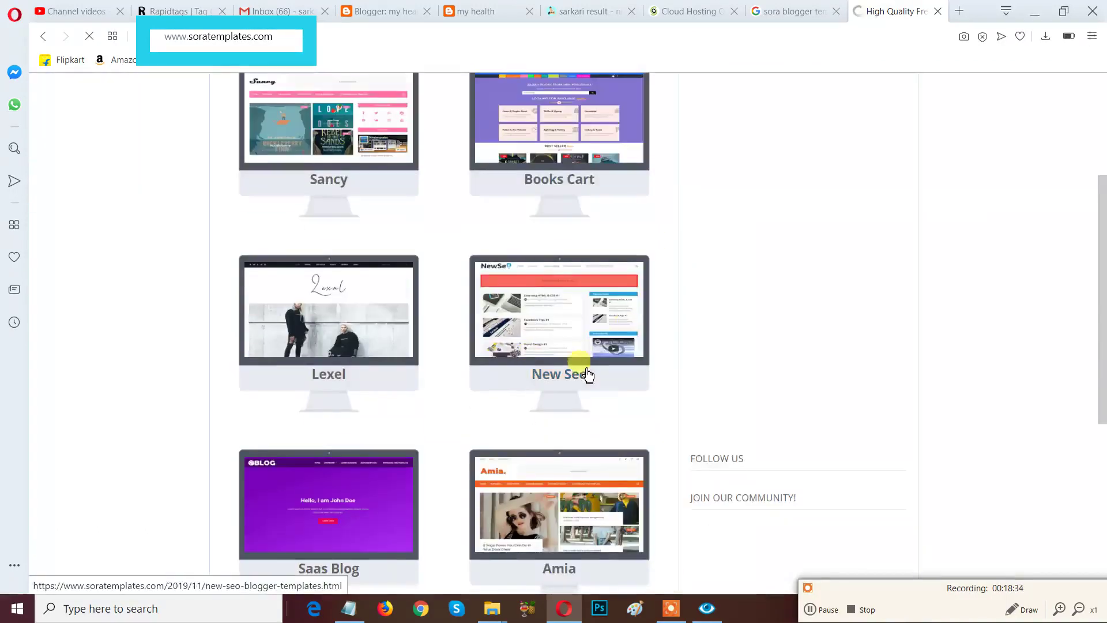
scroll(576, 398, "down", 2)
Open the Amia template page and erase the earlier on-screen annotation.
left_click(576, 382)
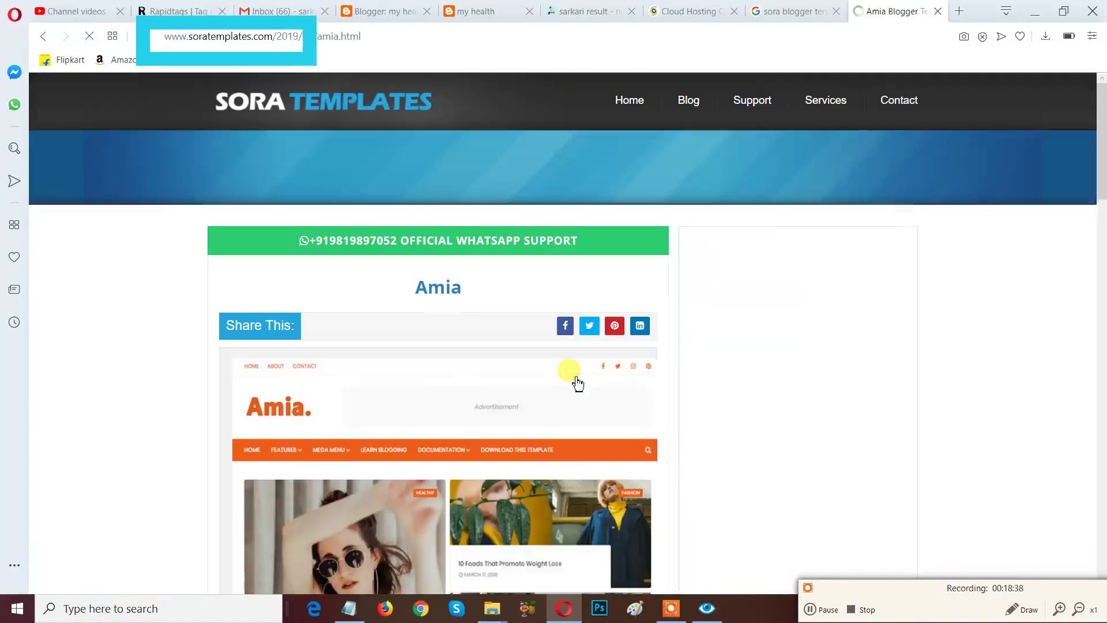
scroll(821, 289, "down", 2)
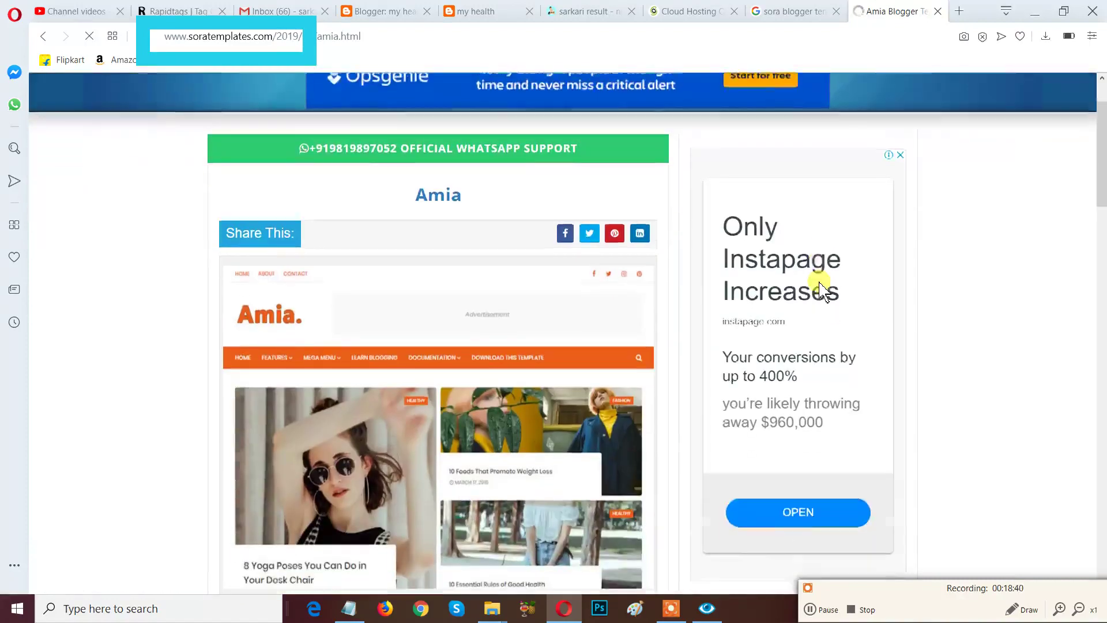
scroll(934, 469, "down", 2)
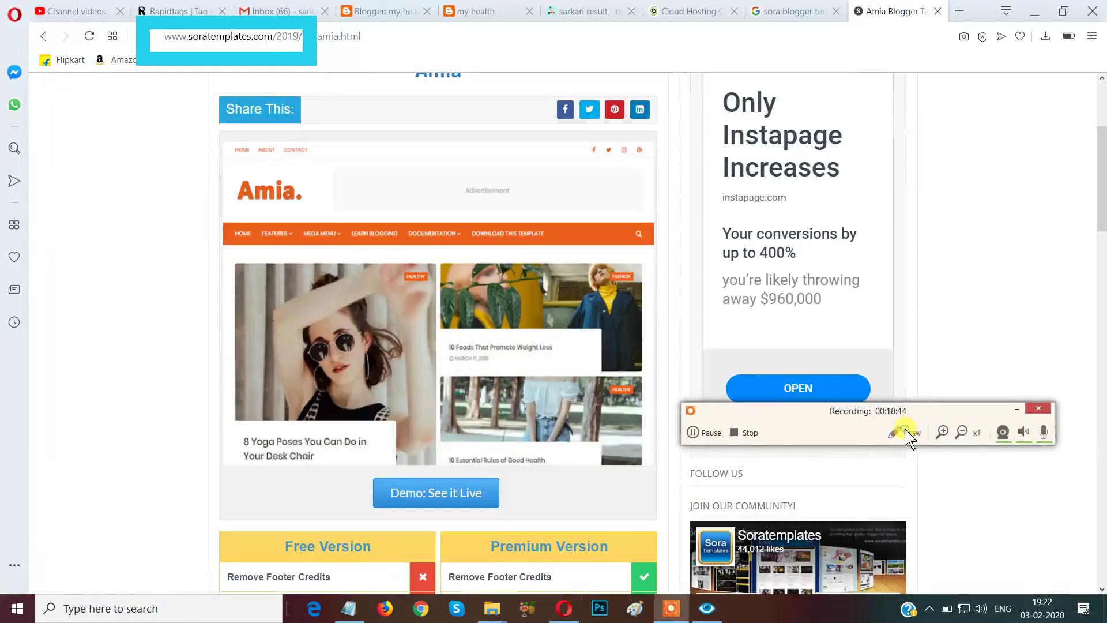
left_click(906, 433)
left_click(984, 470)
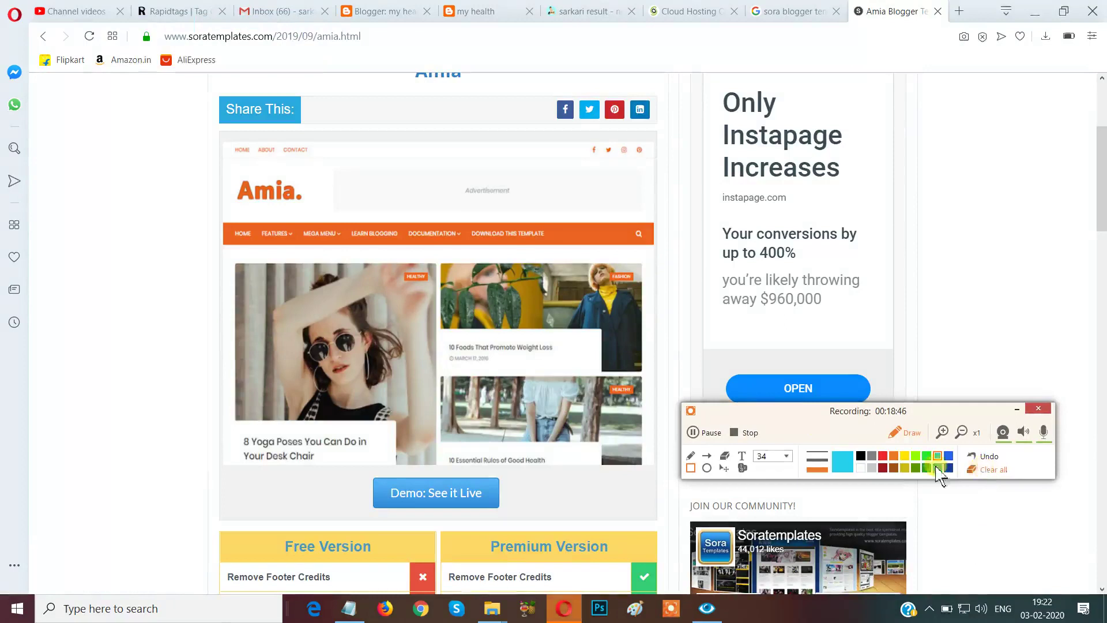
left_click_drag(809, 424, 961, 408)
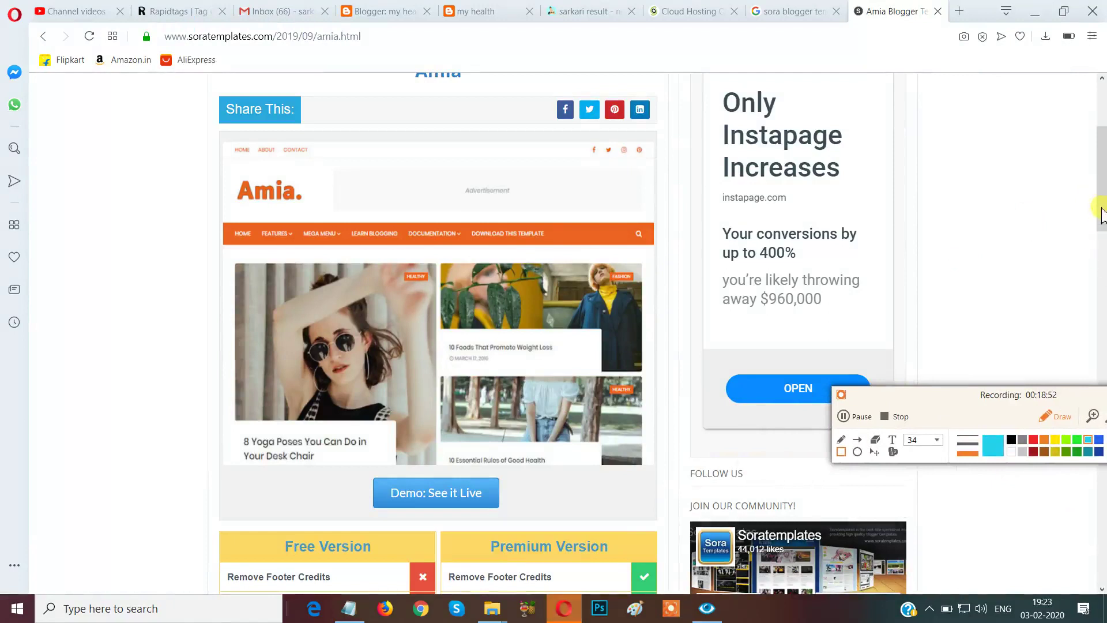
left_click(1050, 416)
Scroll the Amia page down to the Free Version and $9.95 Premium Version tables.
left_click_drag(1098, 239, 1098, 268)
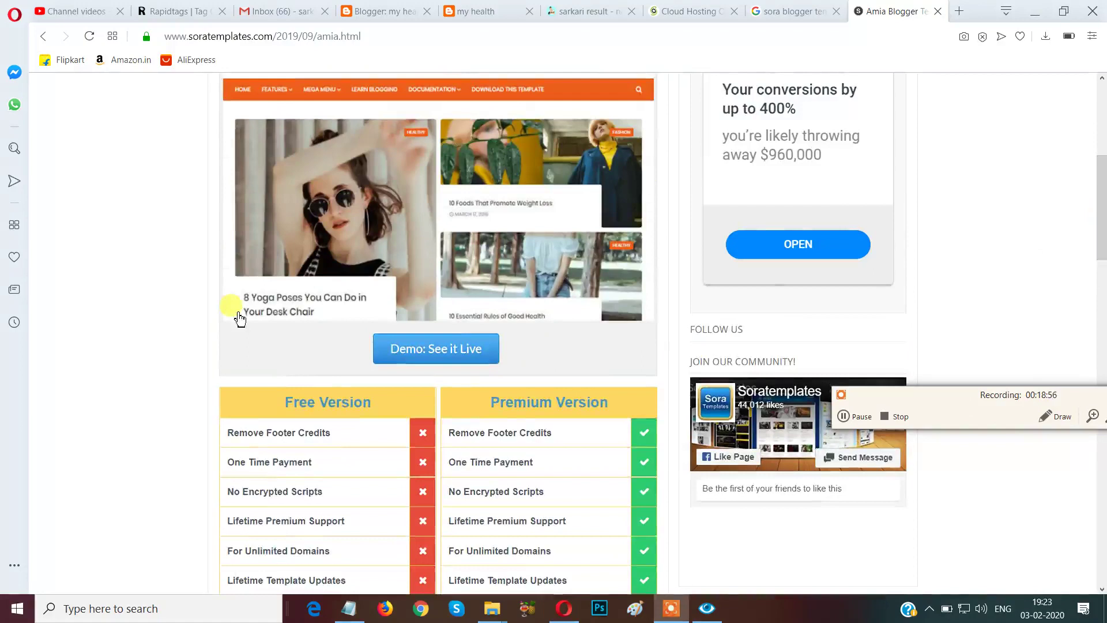
scroll(239, 319, "up", 4)
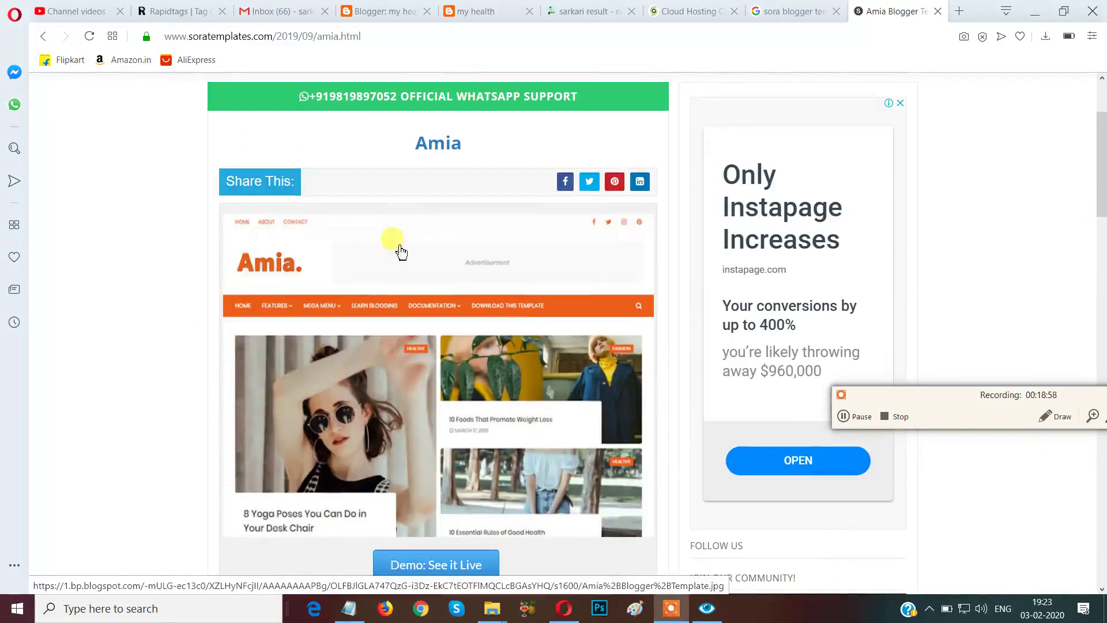
scroll(265, 372, "down", 3)
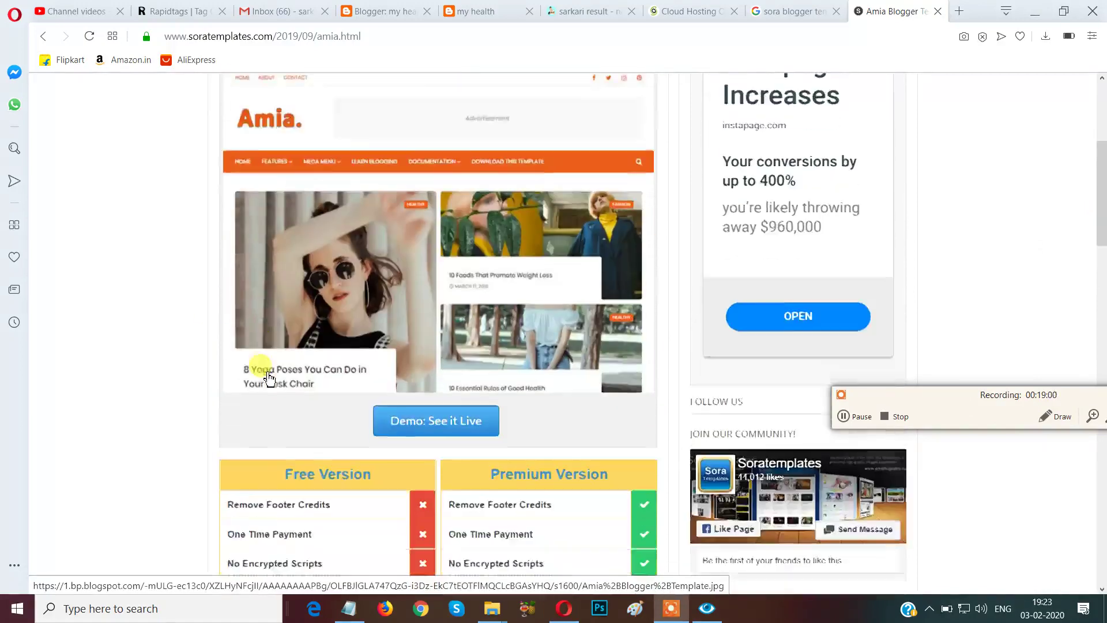
scroll(268, 376, "down", 2)
scroll(269, 377, "down", 1)
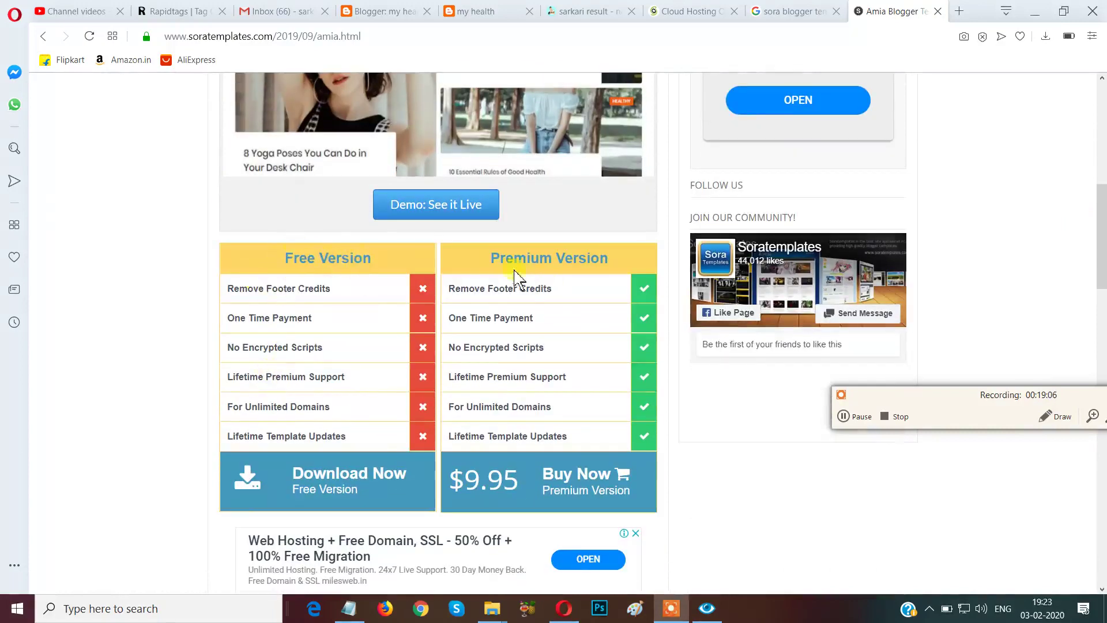
left_click_drag(895, 398, 771, 523)
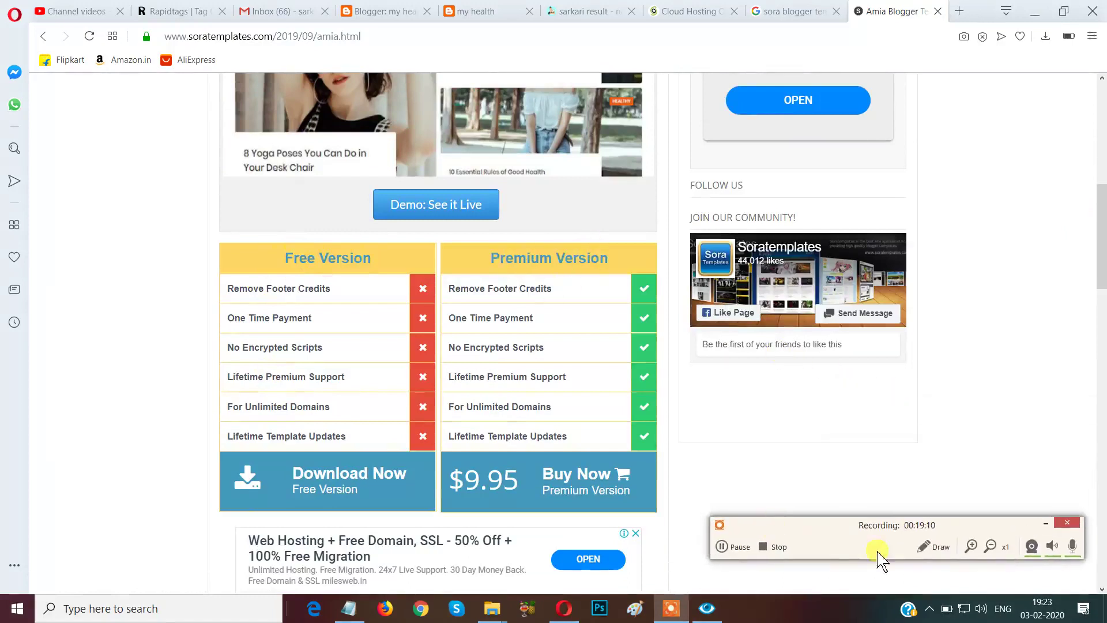
left_click(924, 548)
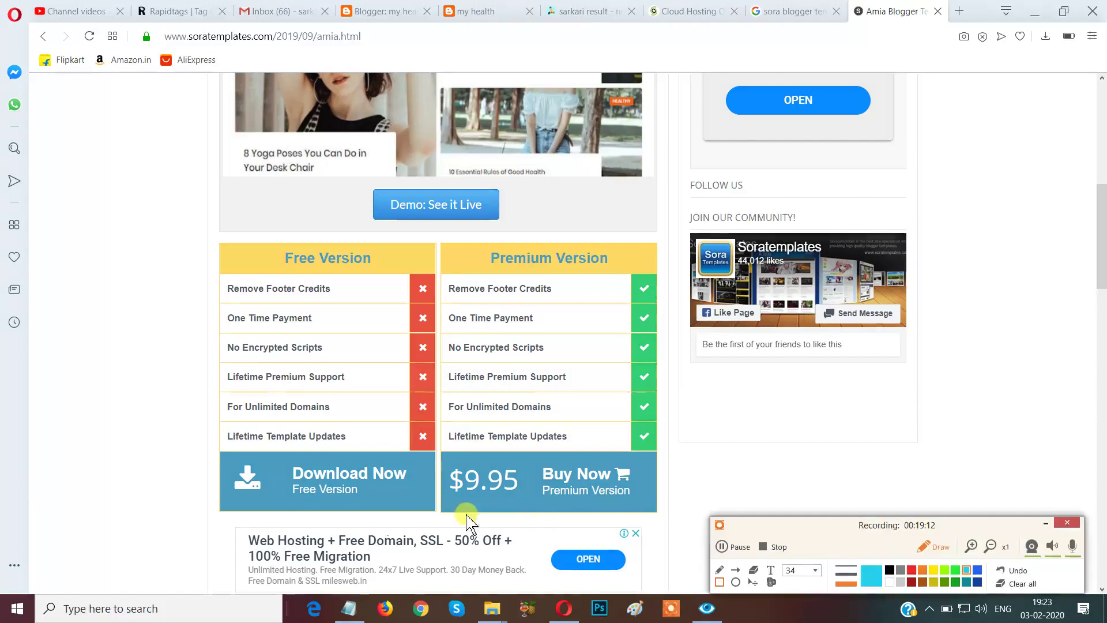
left_click_drag(215, 452, 421, 523)
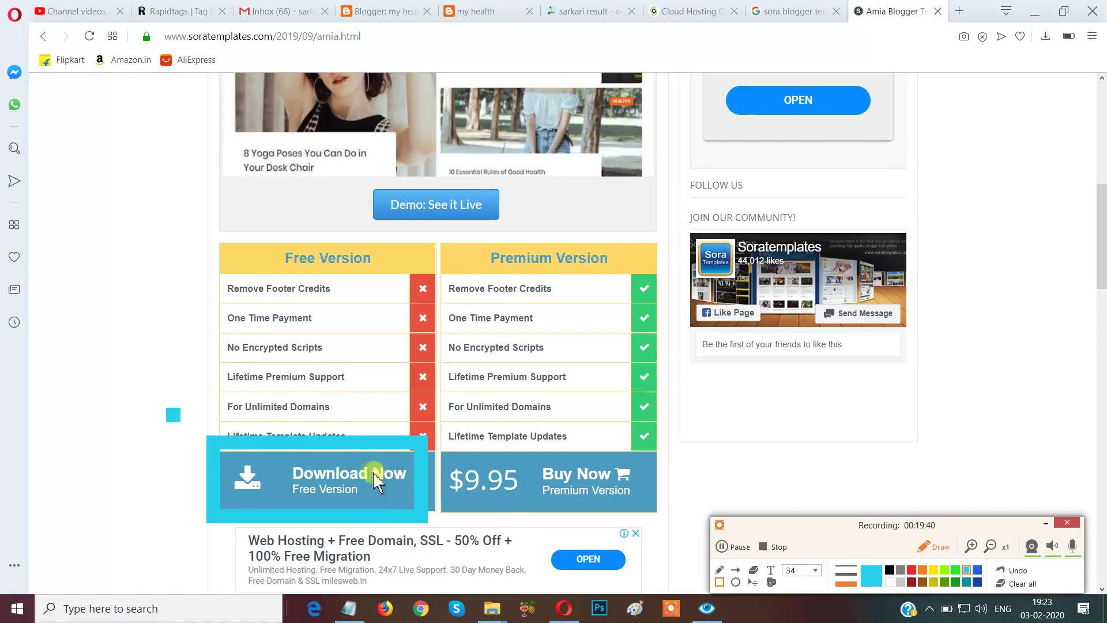
left_click(1022, 584)
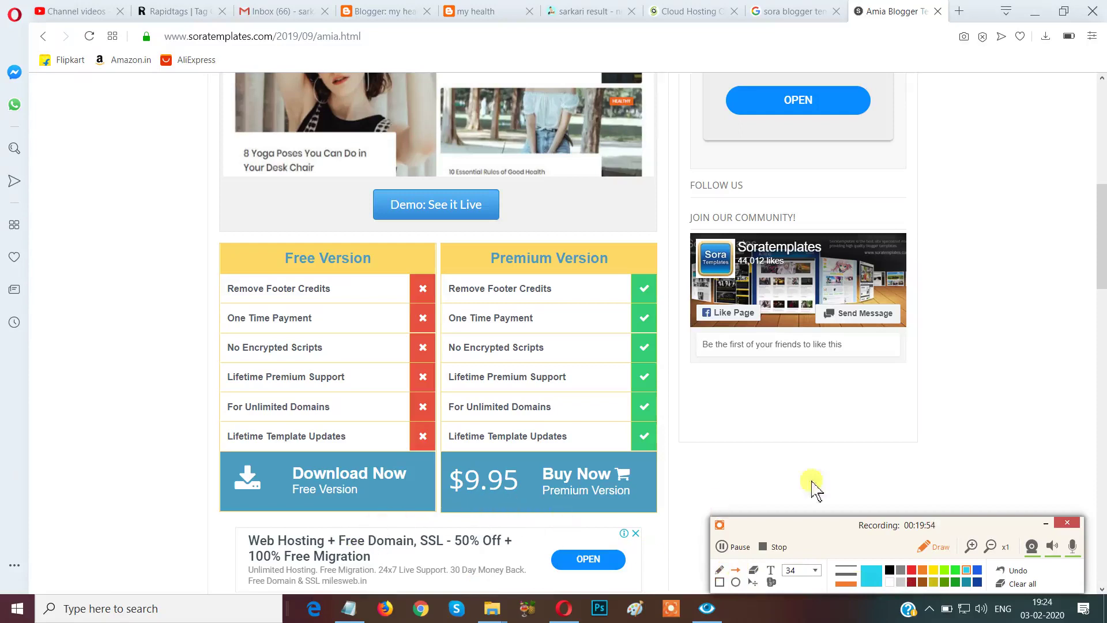
left_click_drag(895, 451, 658, 485)
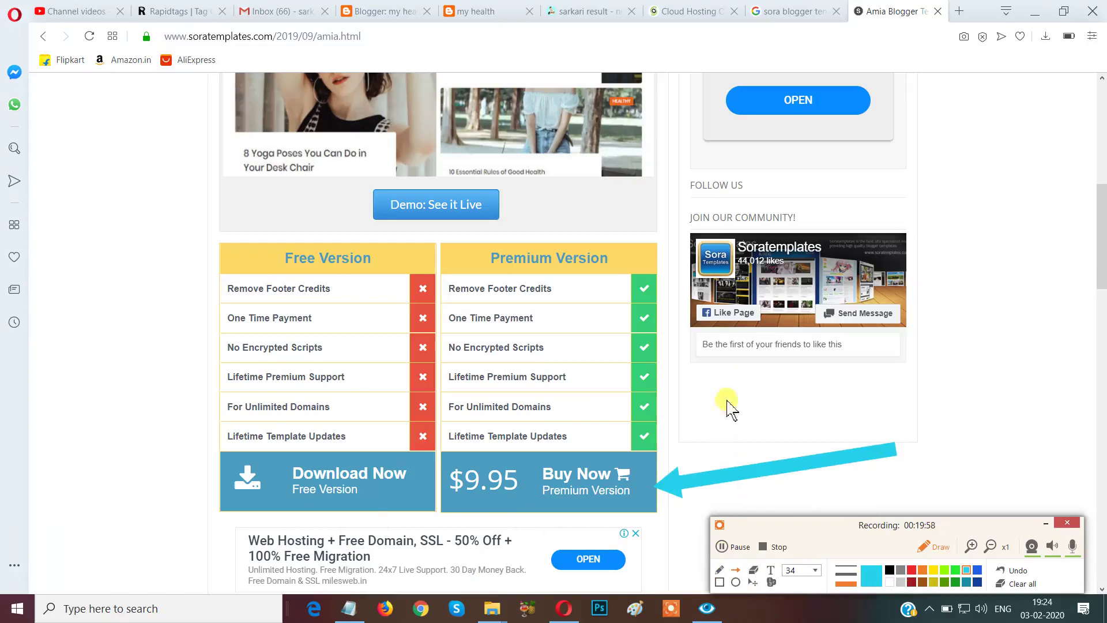
left_click_drag(749, 373, 616, 473)
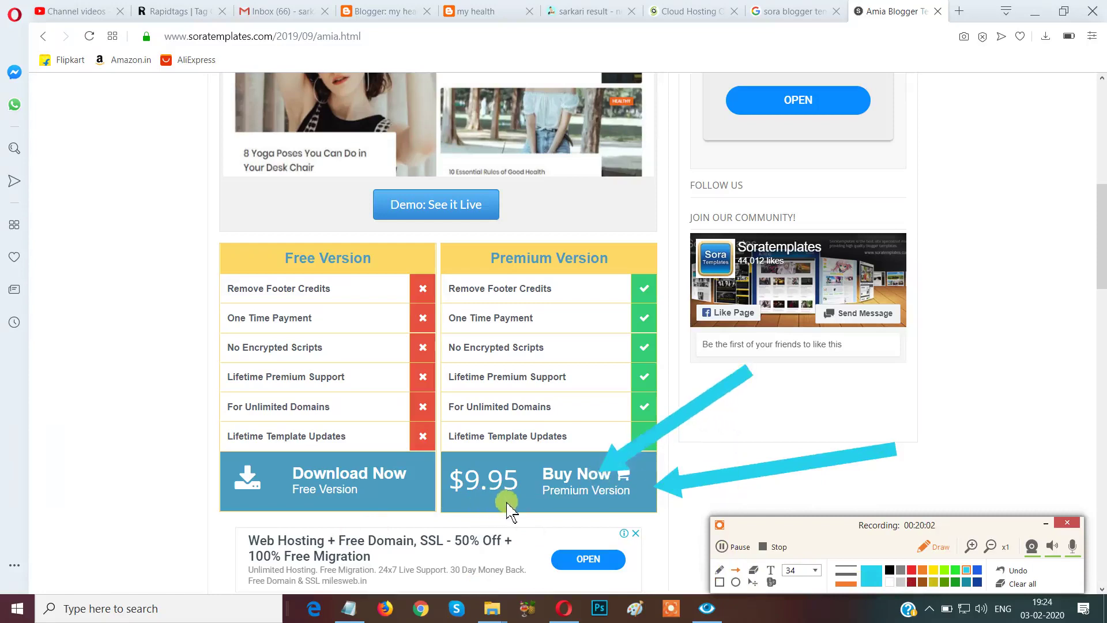
left_click(1022, 583)
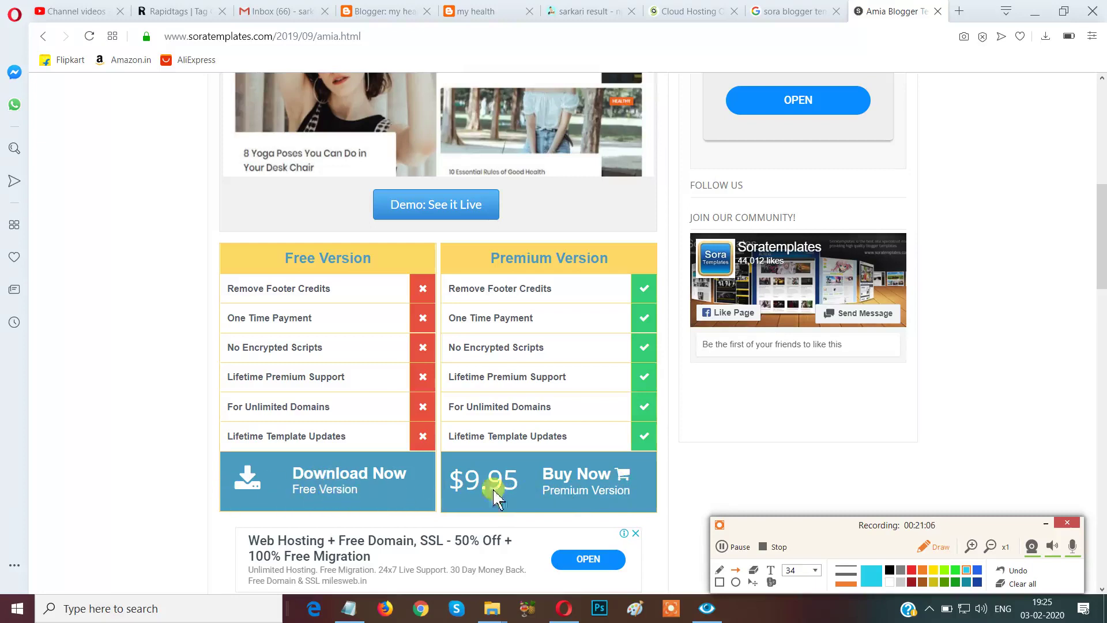
Follow Amia's 'Download Now – Free Version' link, opening a new app.box.com tab.
left_click_drag(848, 526, 864, 448)
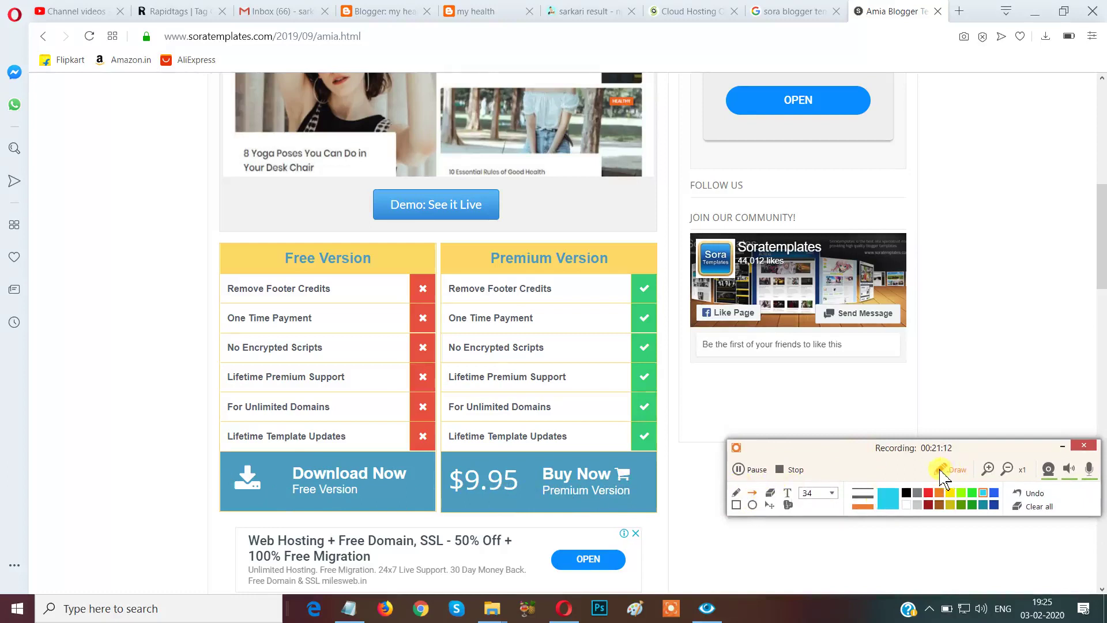
left_click(940, 470)
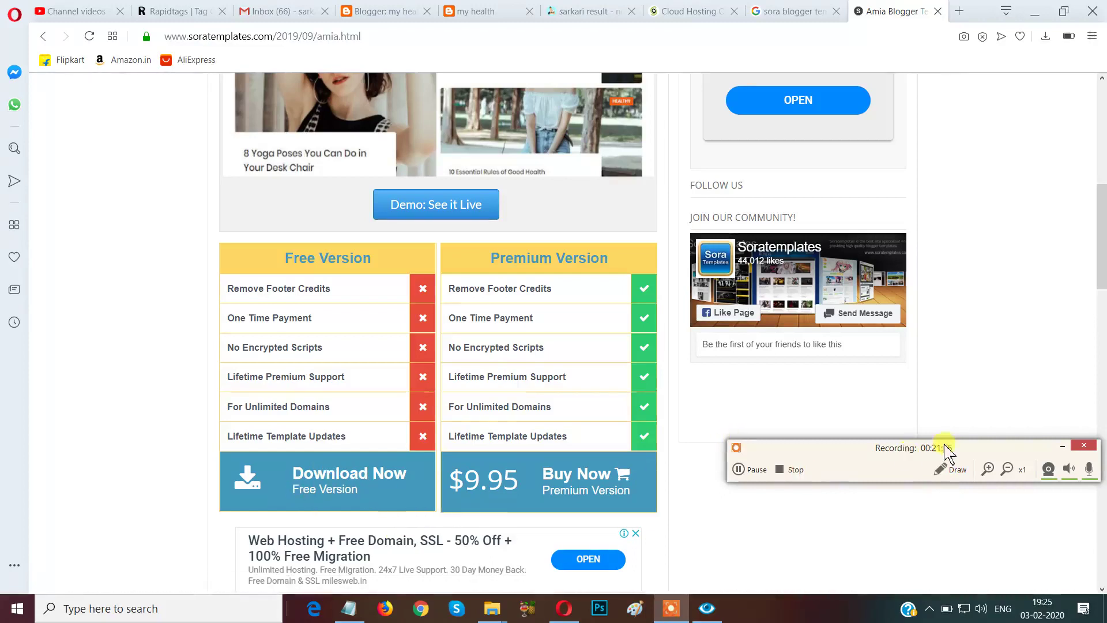
left_click(318, 468)
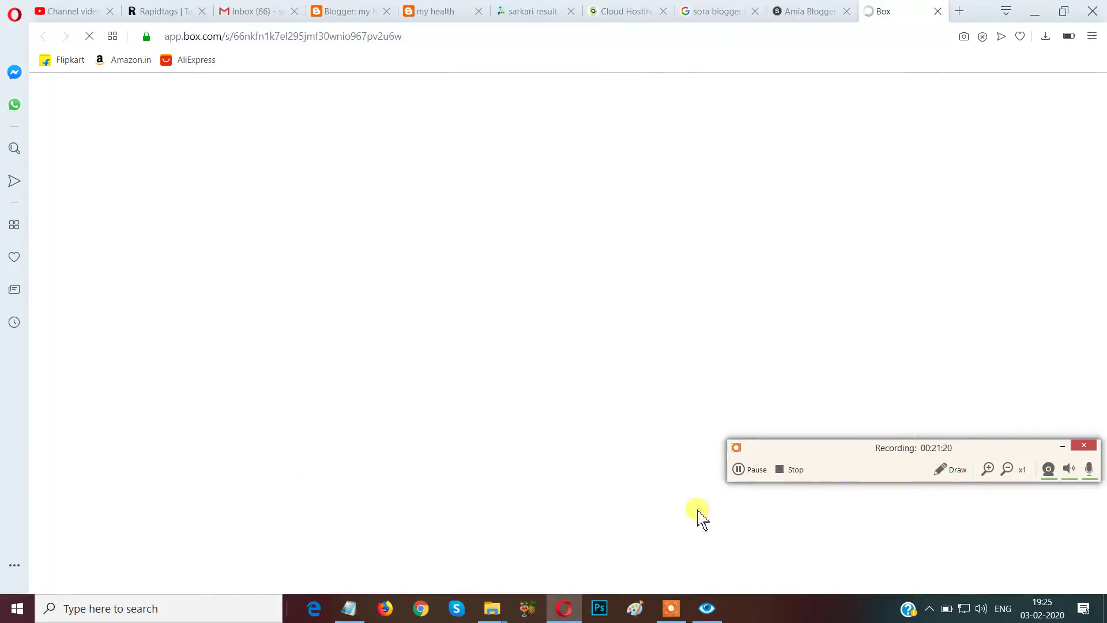
Let Box's shared Amia Free Version.zip page load, listing Amia Free Version.xml and Logo.png.
left_click_drag(835, 456, 915, 612)
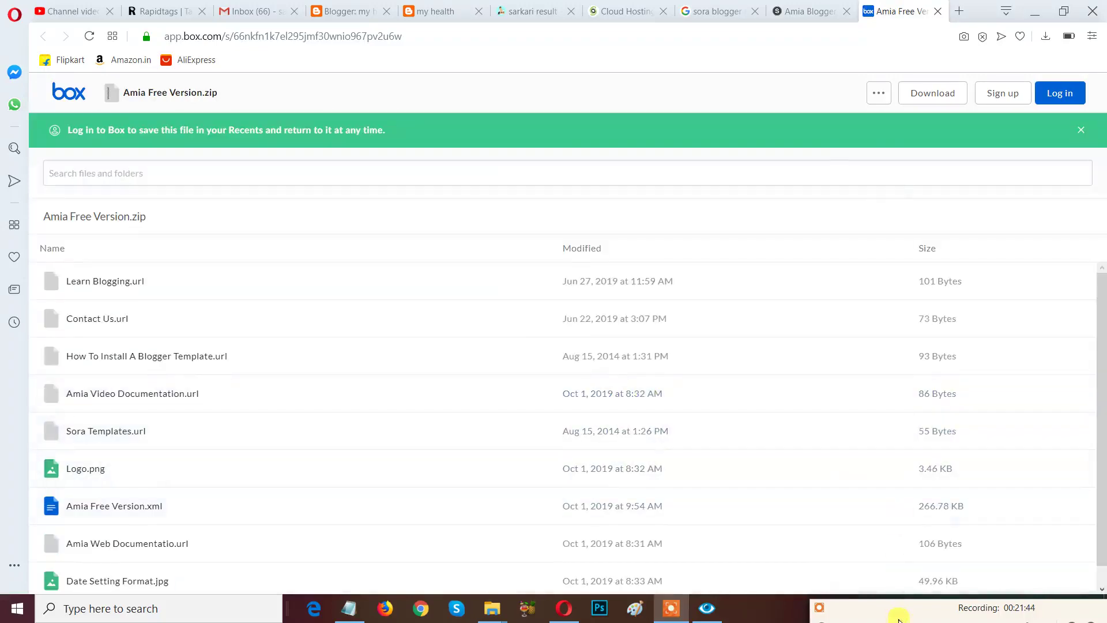
left_click_drag(904, 613, 818, 487)
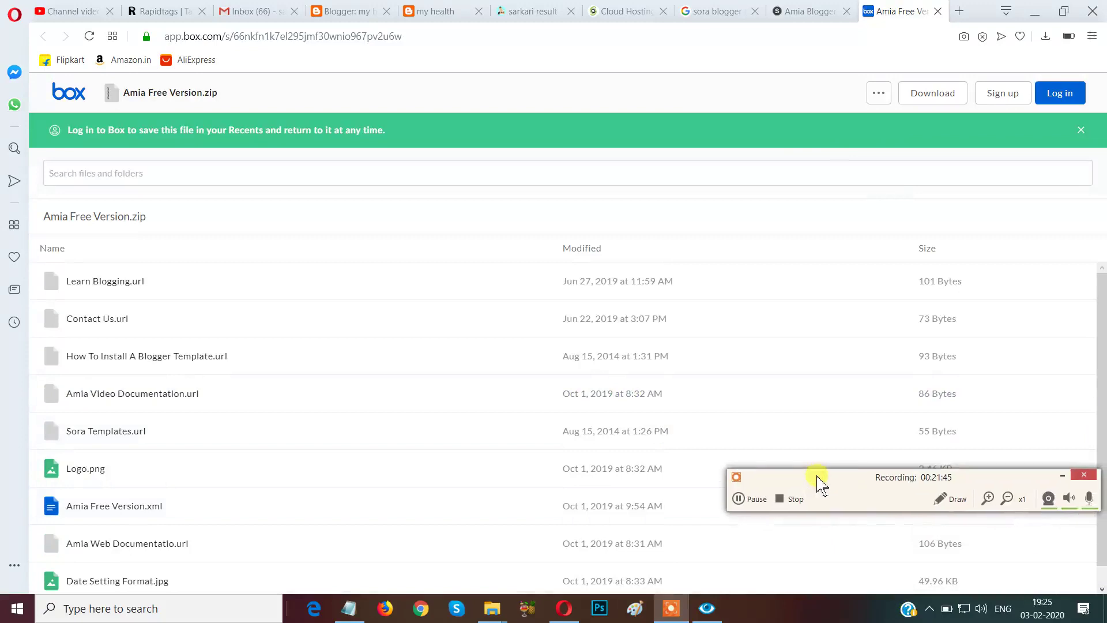
left_click(940, 500)
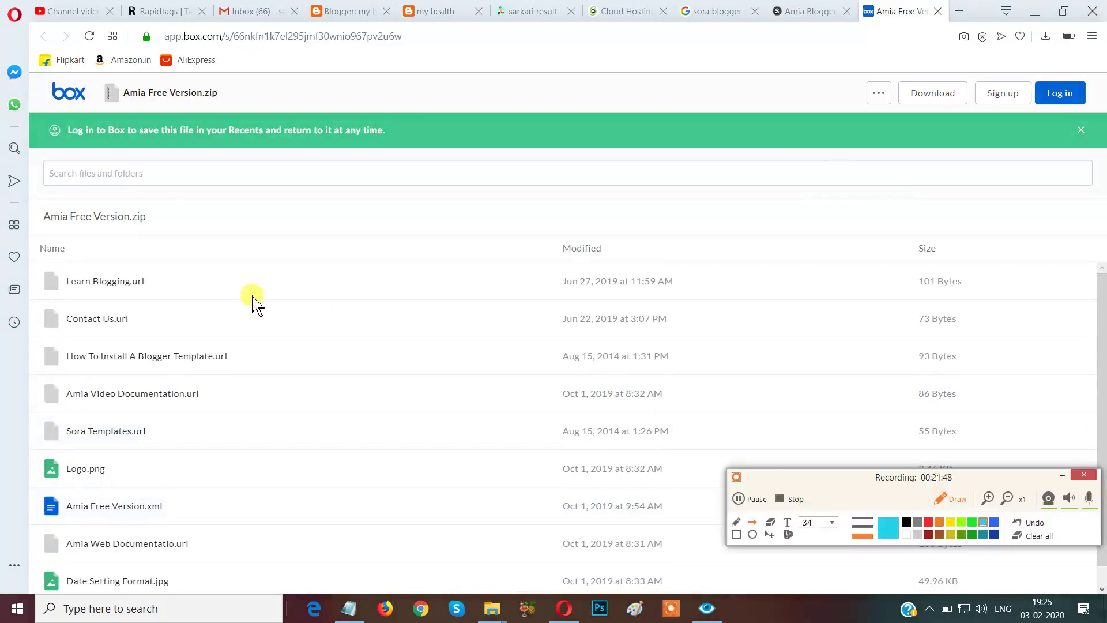
mouse_move(104, 64)
left_mouse_down()
mouse_move(134, 105)
mouse_move(109, 81)
left_mouse_up()
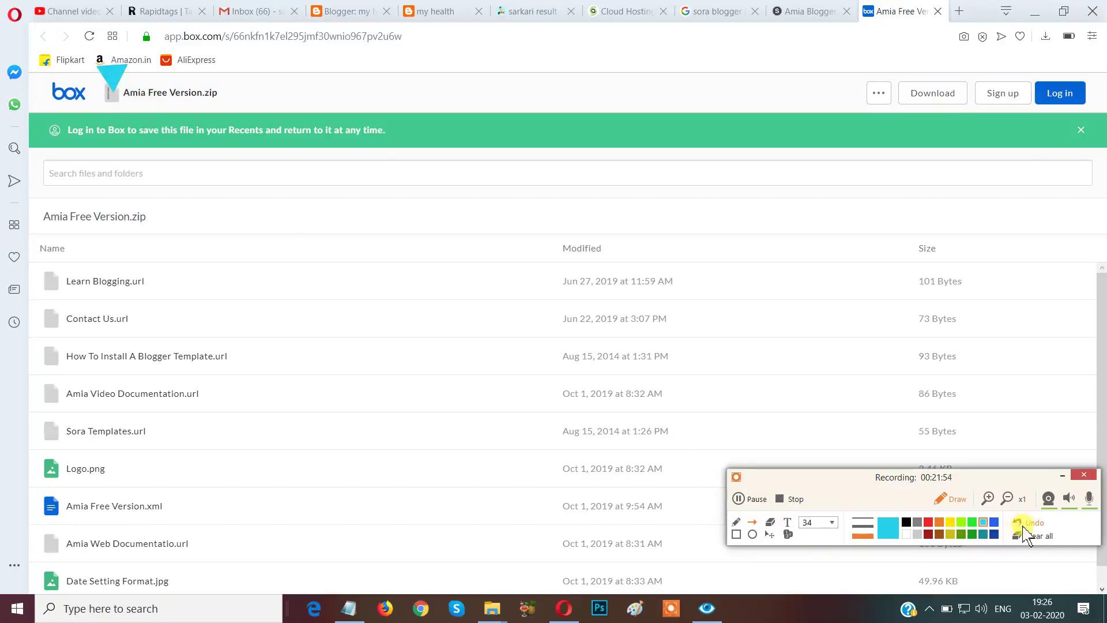
left_click(736, 534)
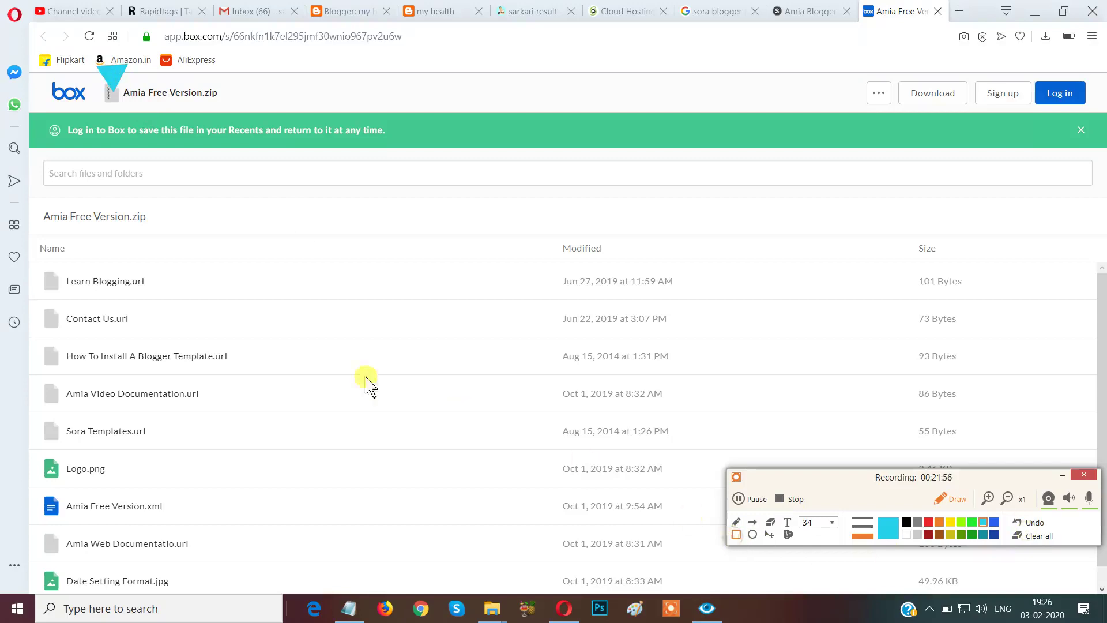
left_click(1035, 534)
mouse_move(81, 60)
left_mouse_down()
mouse_move(112, 103)
mouse_move(248, 116)
left_mouse_up()
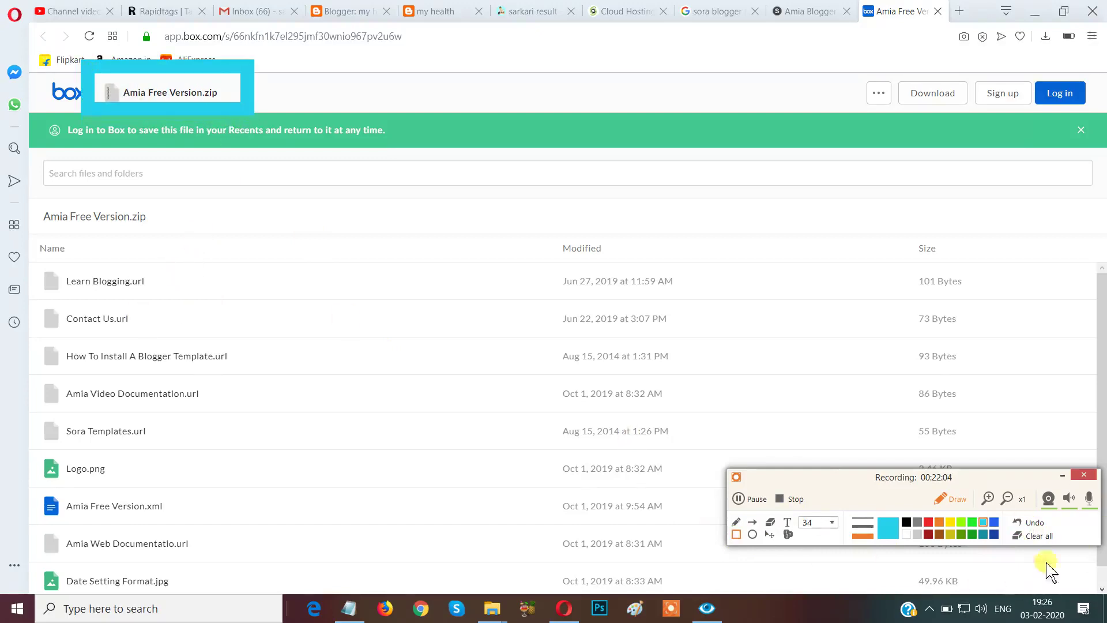
left_click(927, 521)
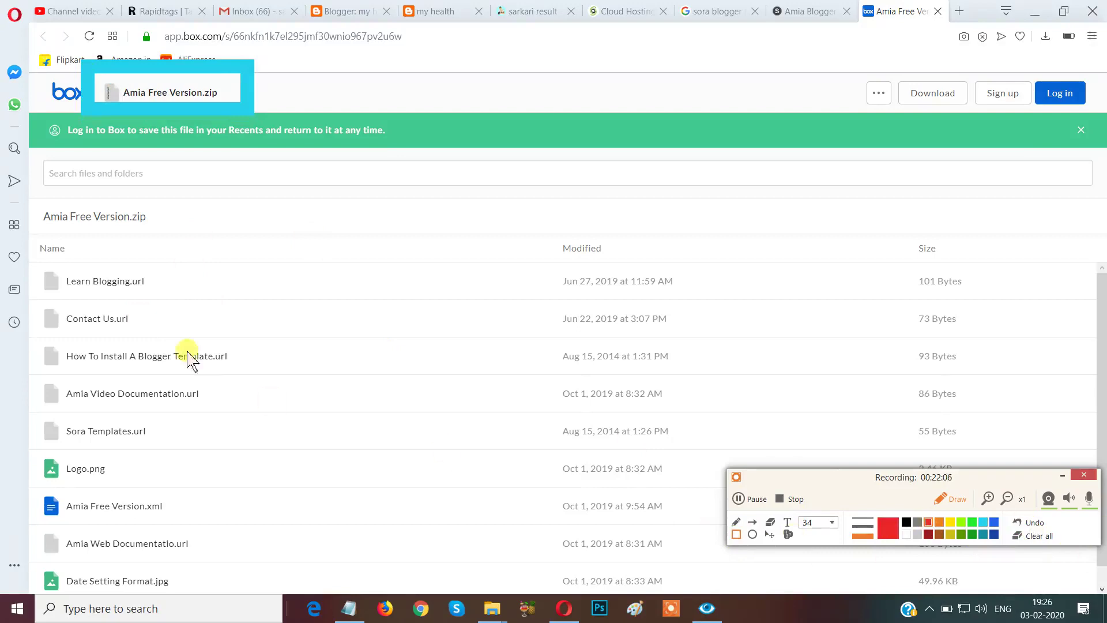
mouse_move(45, 259)
left_mouse_down()
mouse_move(49, 279)
mouse_move(169, 298)
left_mouse_up()
left_click_drag(46, 307, 177, 333)
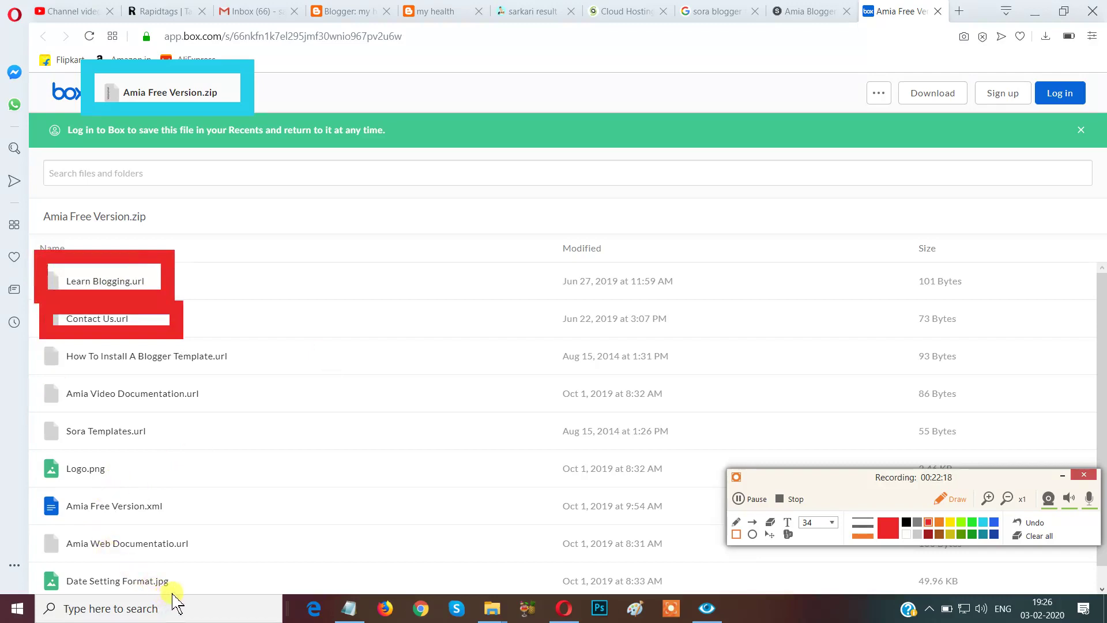
mouse_move(25, 474)
left_mouse_down()
mouse_move(37, 514)
mouse_move(104, 548)
mouse_move(205, 535)
mouse_move(276, 545)
mouse_move(290, 533)
left_mouse_up()
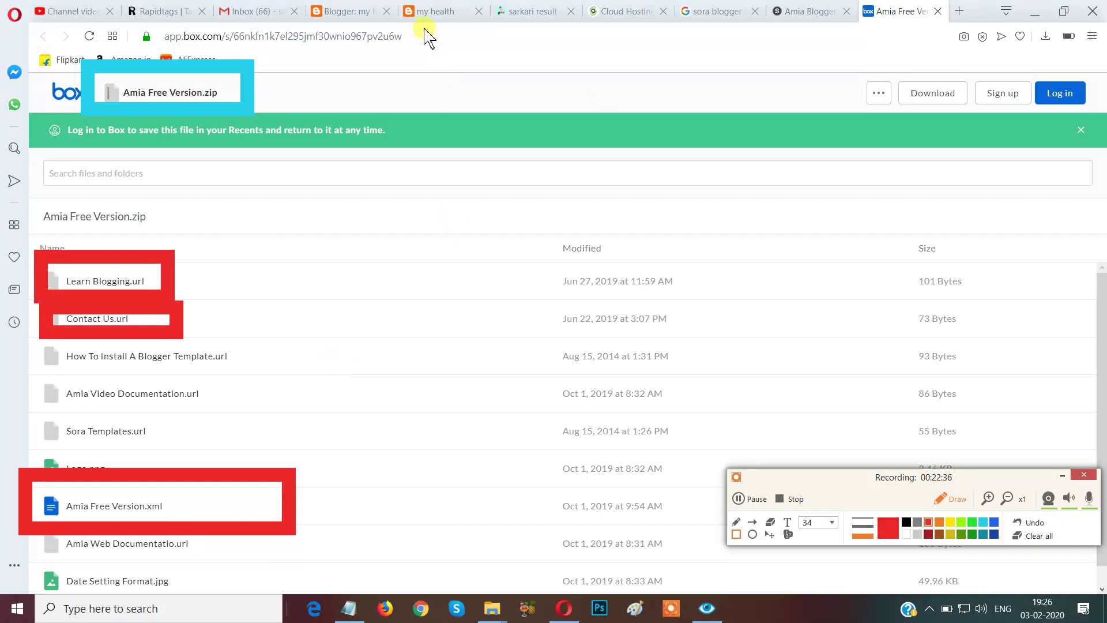
left_click(1035, 535)
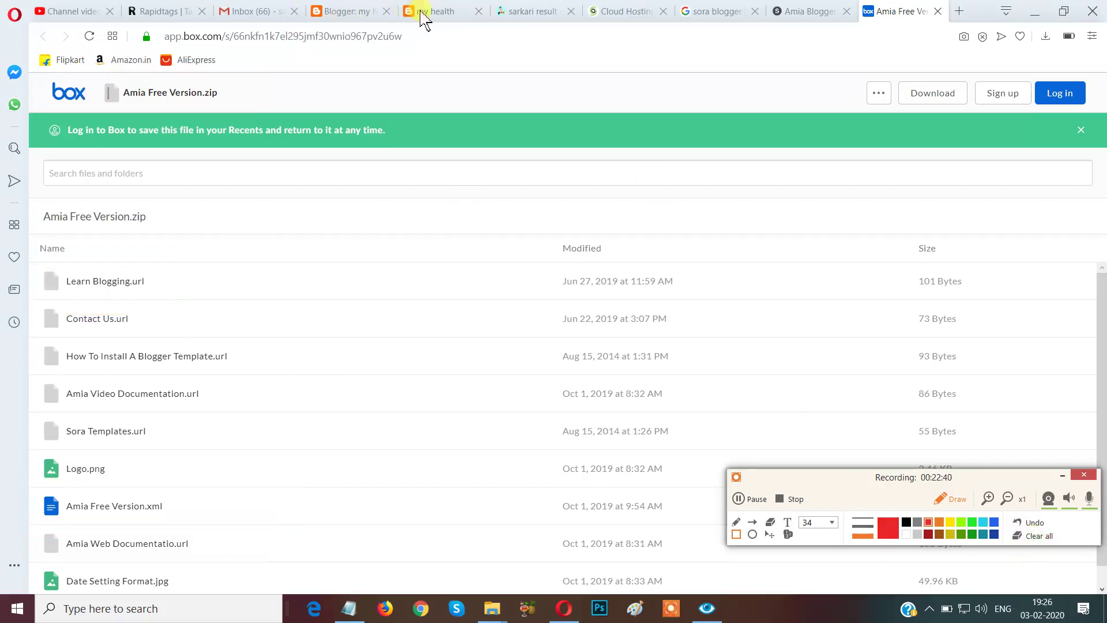
Glance at the Blogger theme page, then download the whole Amia Free Version.zip from Box.
left_click(946, 499)
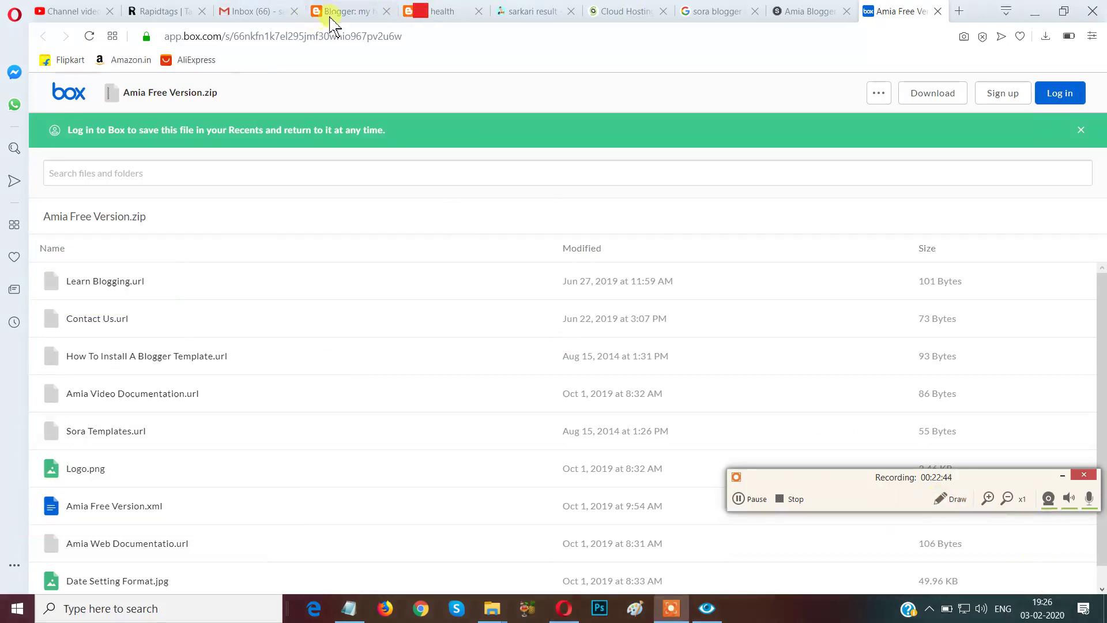
left_click(329, 13)
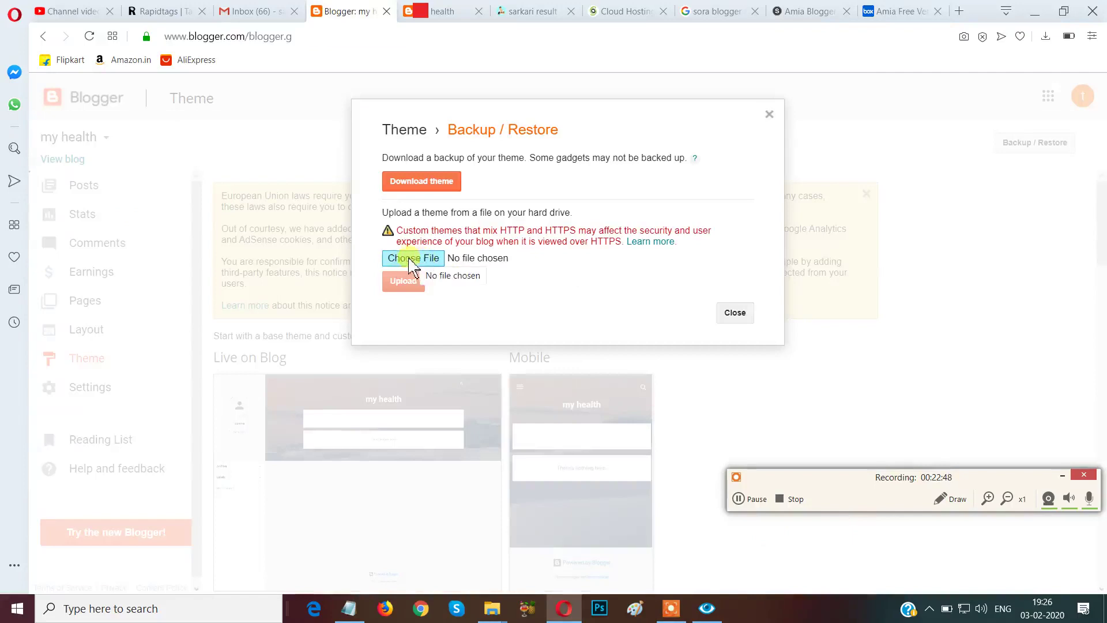
left_click(906, 11)
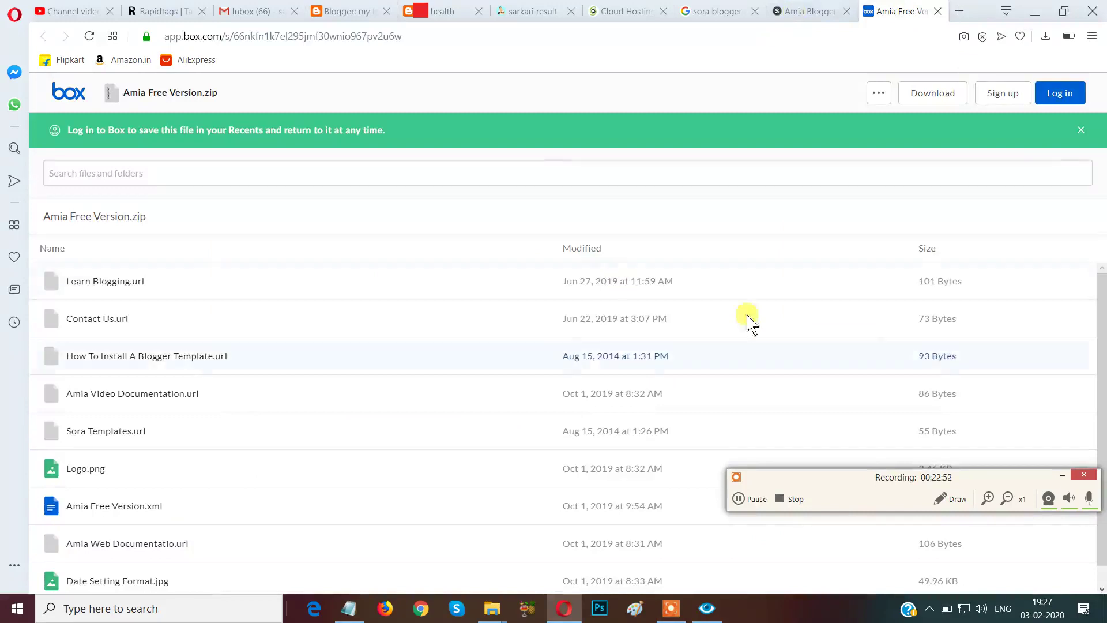
left_click(938, 99)
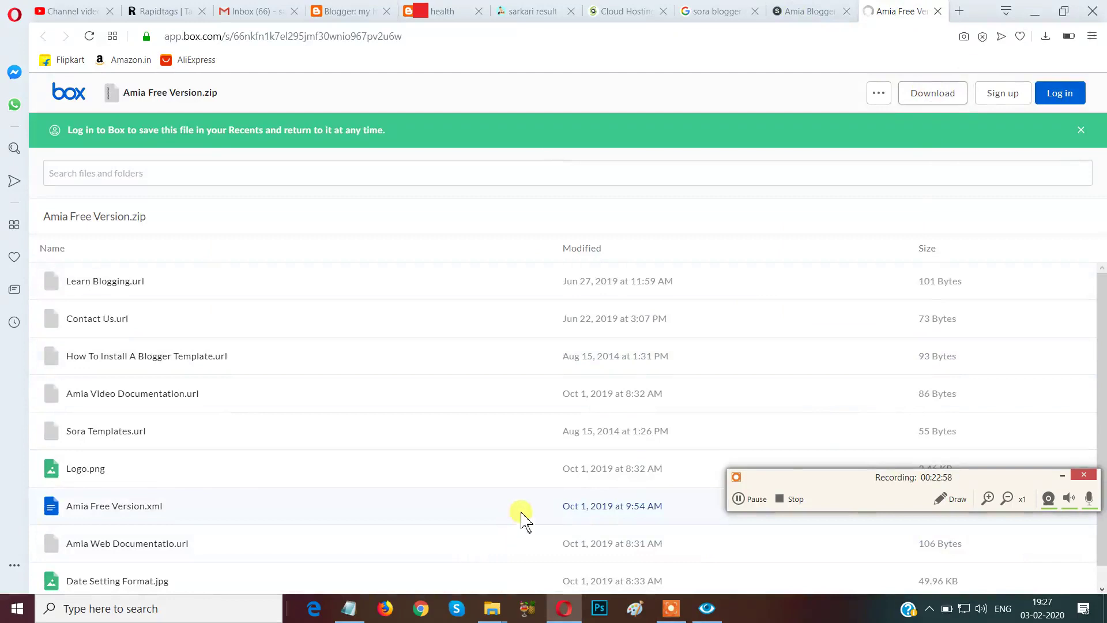
Clear the drawn highlights from Box's Amia Free Version.zip page.
left_click(937, 499)
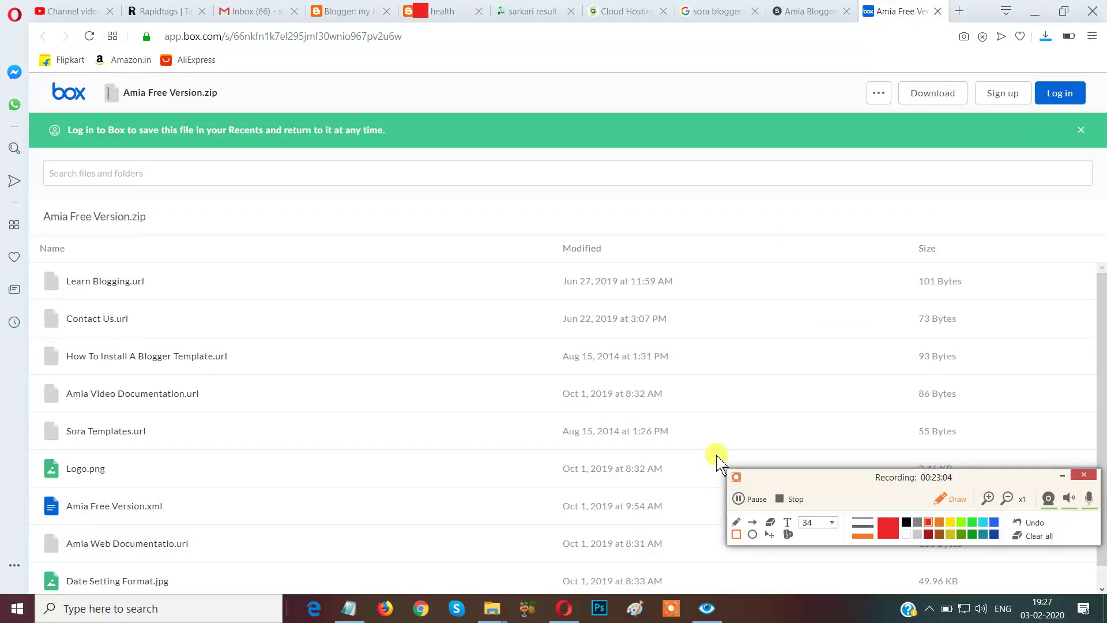
left_click(1048, 33)
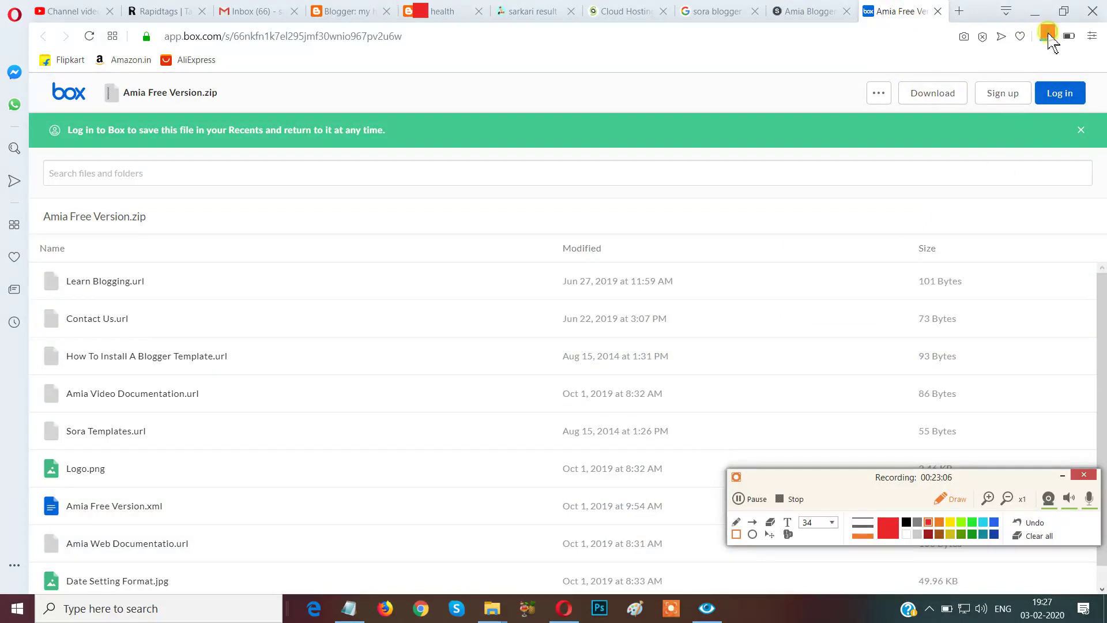
left_click(943, 501)
left_click(946, 500)
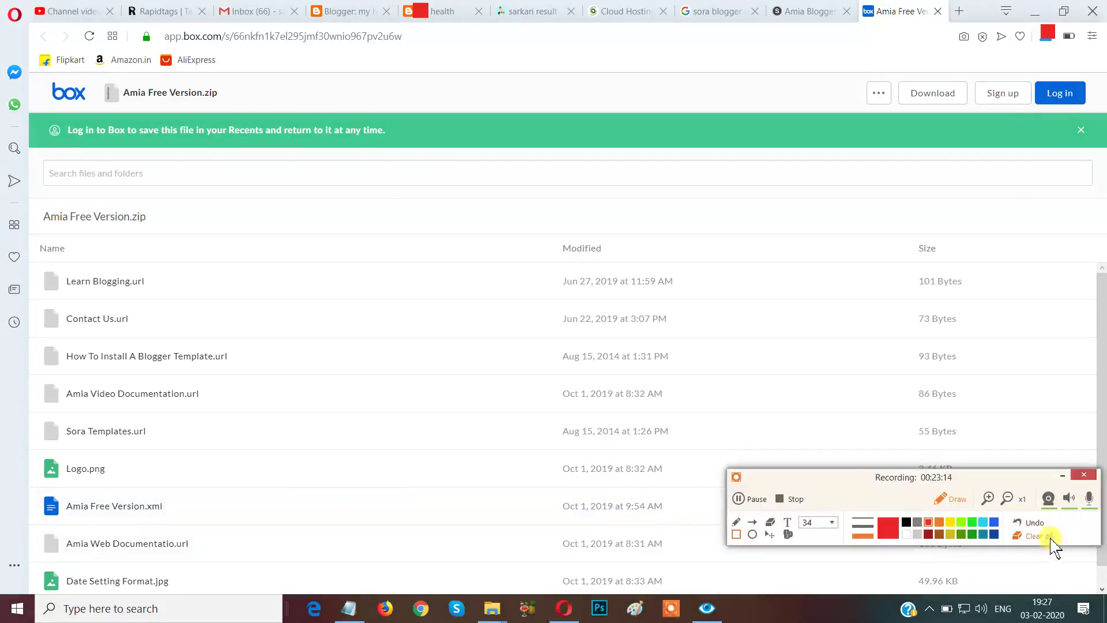
left_click(1048, 537)
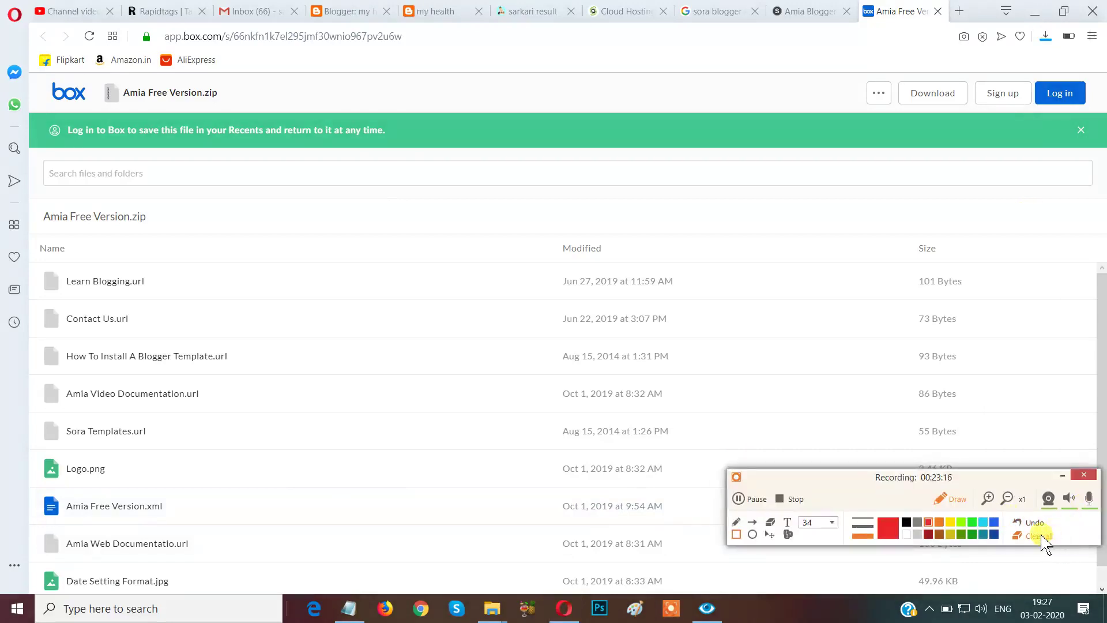
left_click(948, 499)
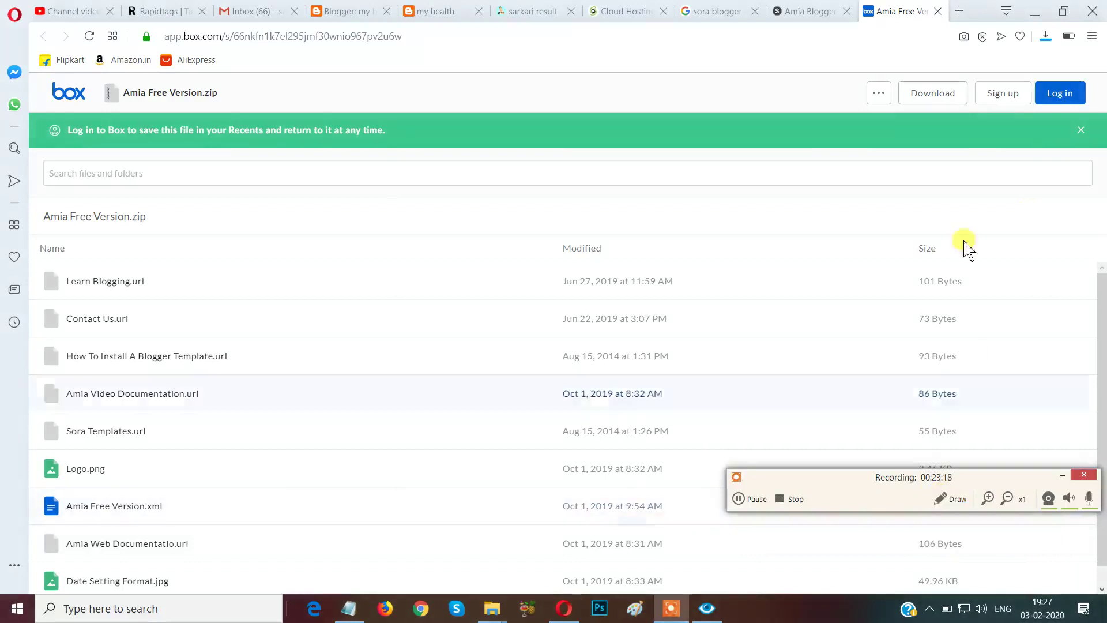
Confirm the Amia Free Version (2).zip download finished and show it in its folder.
left_click(1048, 38)
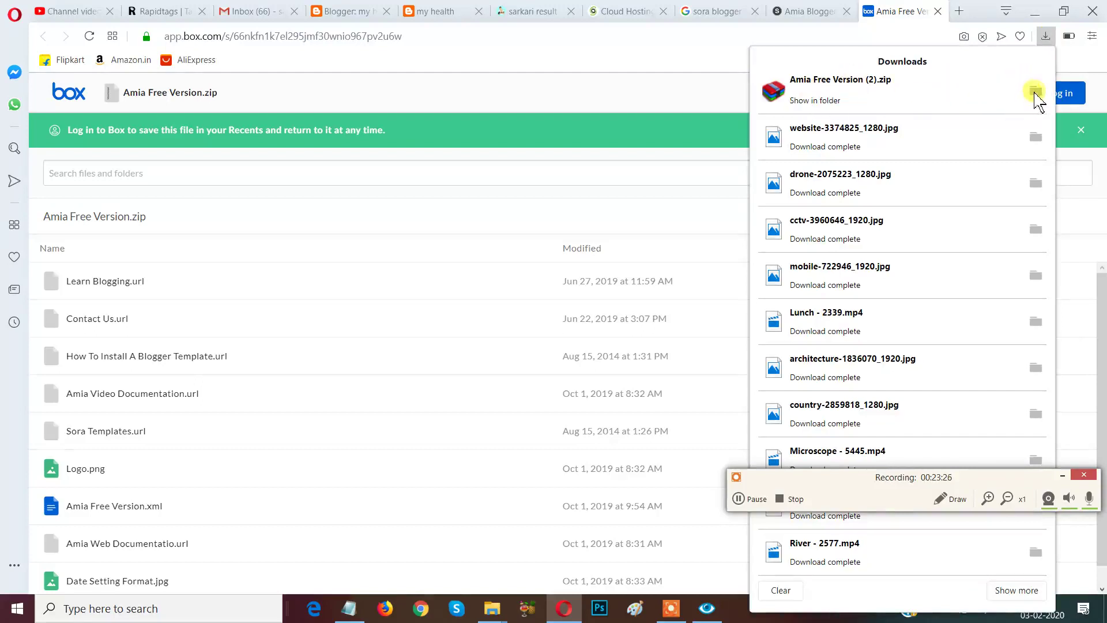
left_click(1033, 92)
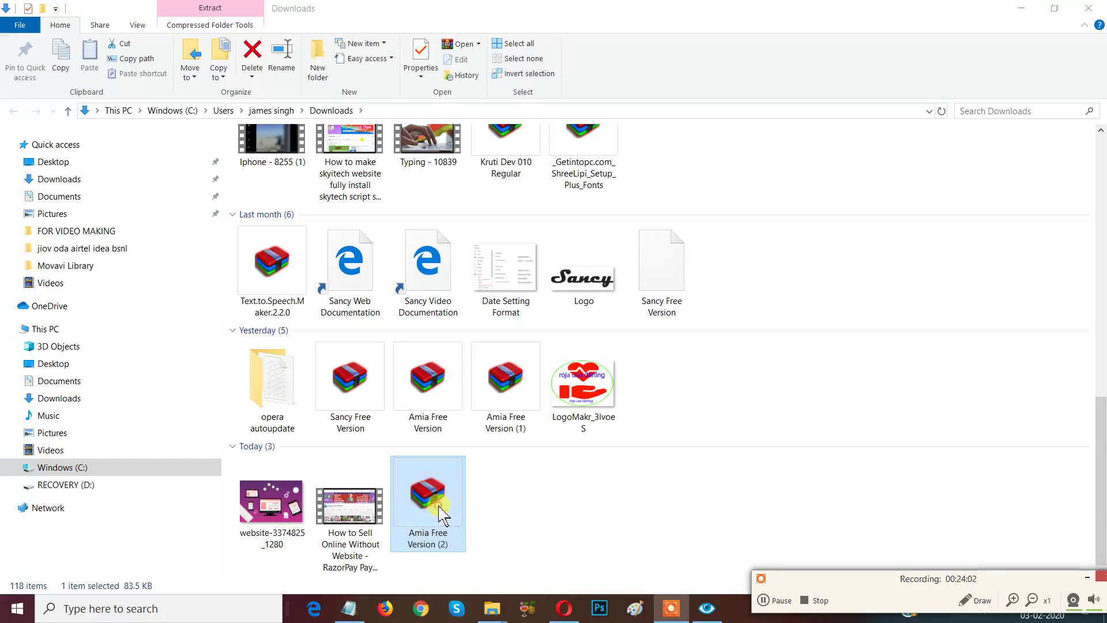
Extract the Amia Free Version (2) archive into Downloads, replacing all existing files.
double_click(440, 512)
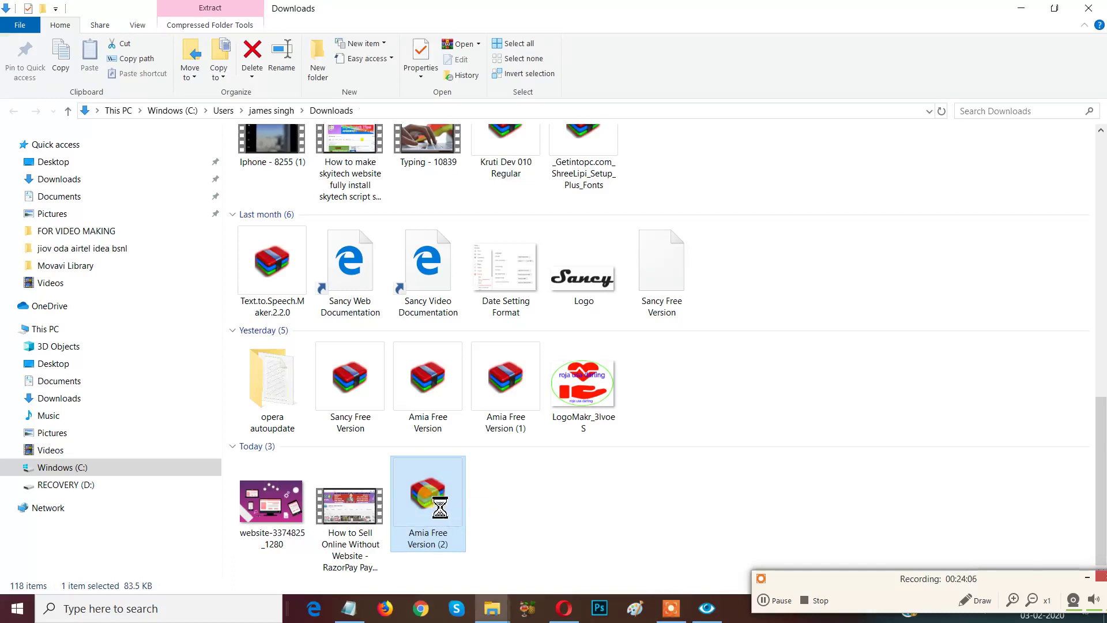
right_click(440, 512)
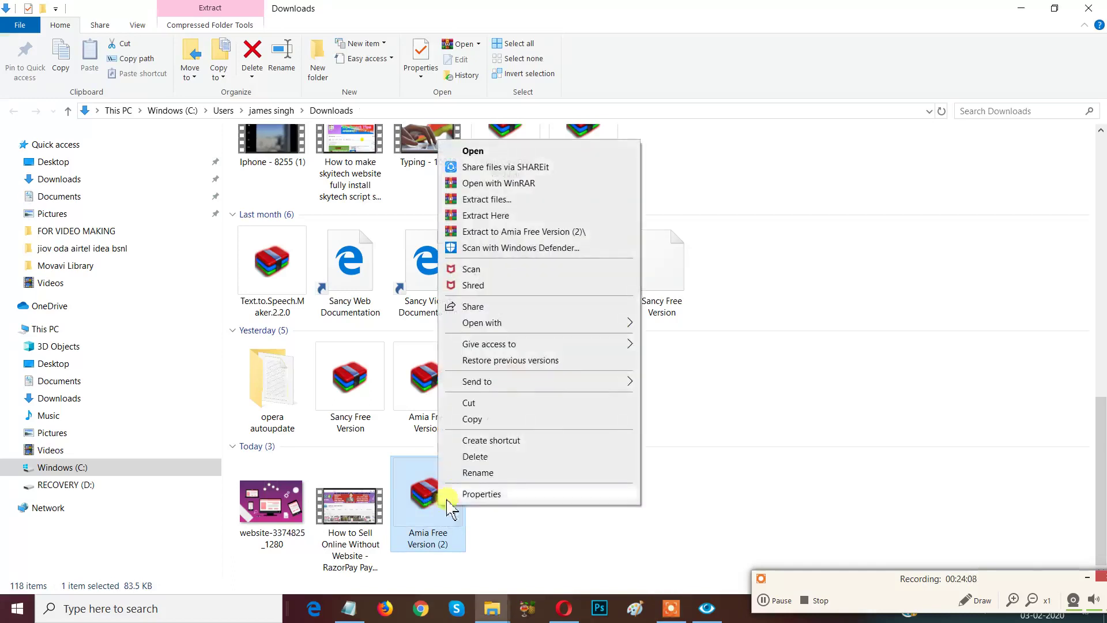
left_click(485, 217)
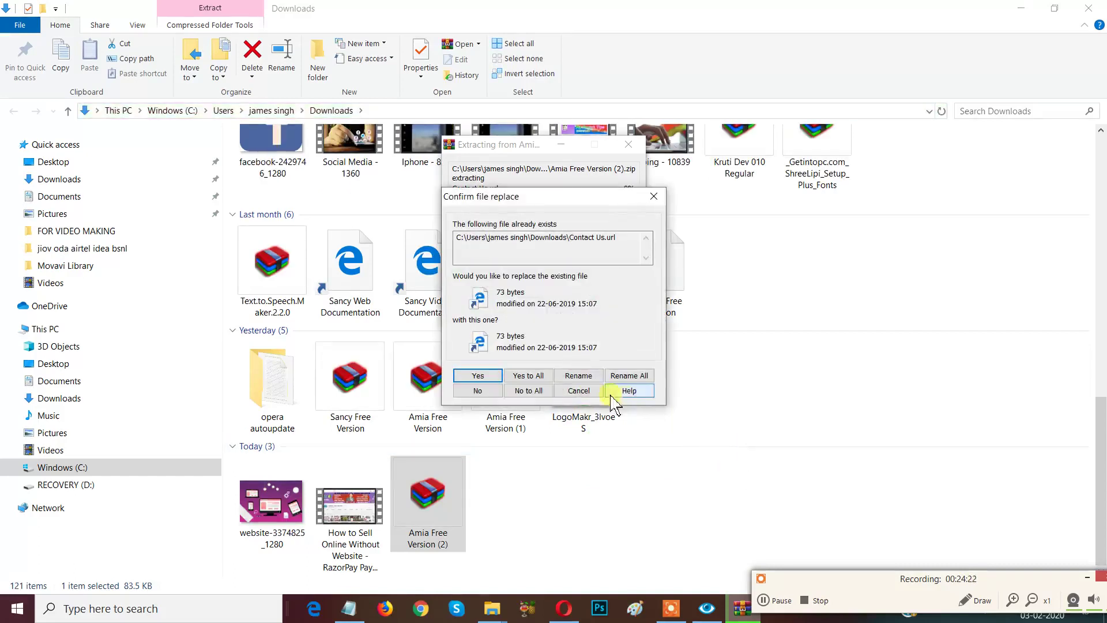
left_click(530, 381)
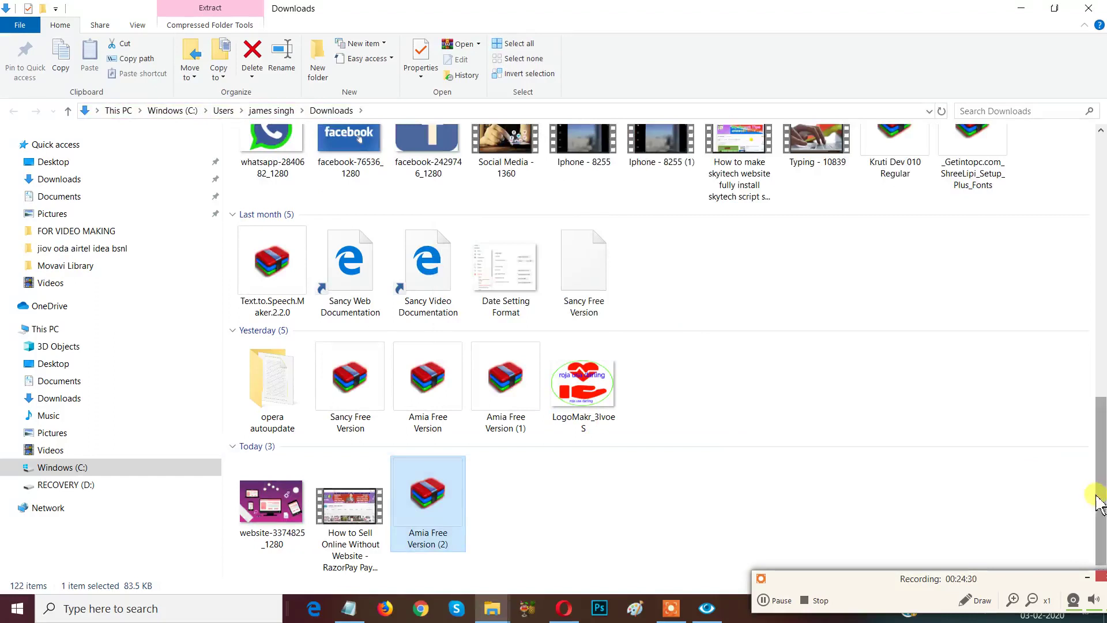
scroll(1096, 496, "up", 6)
scroll(1096, 496, "down", 6)
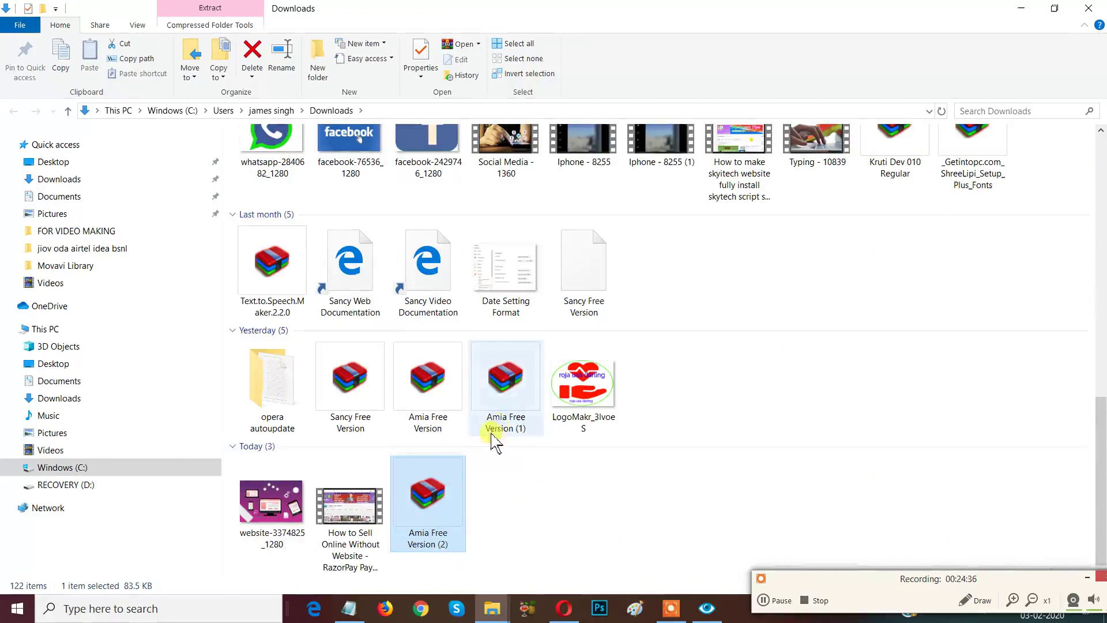
Copy the Amia Free Version (2) archive and deselect it.
right_click(437, 497)
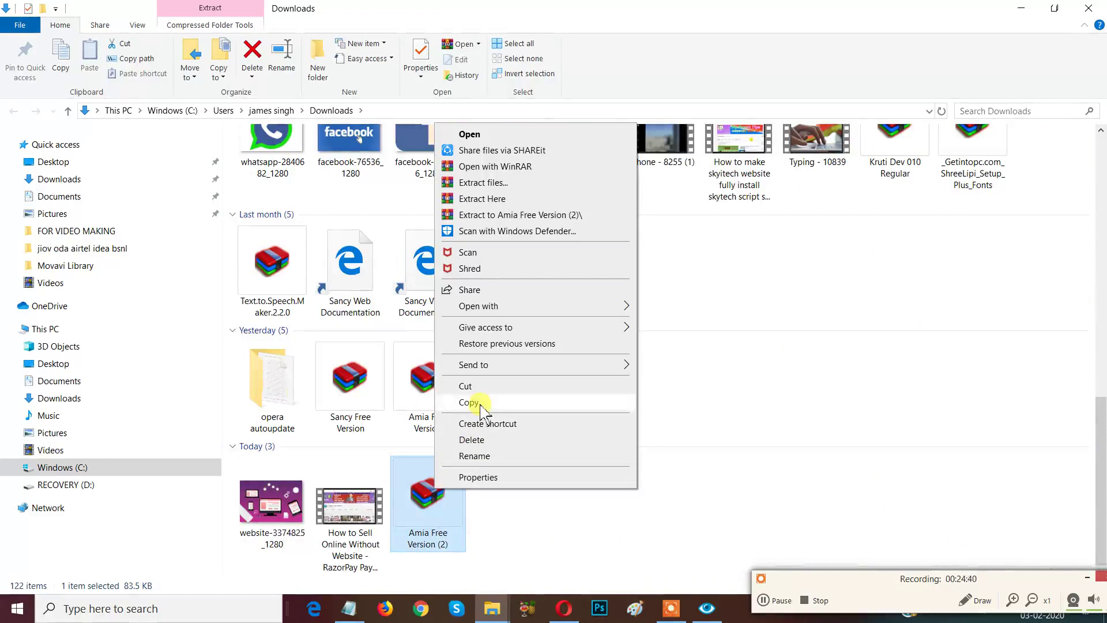
left_click(481, 405)
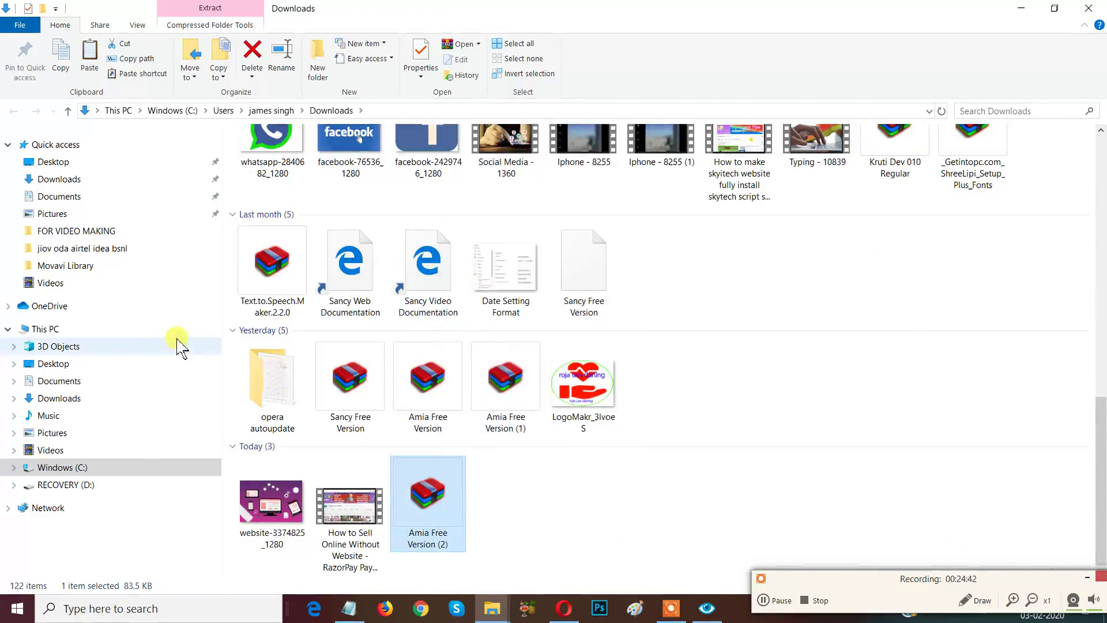
left_click(600, 516)
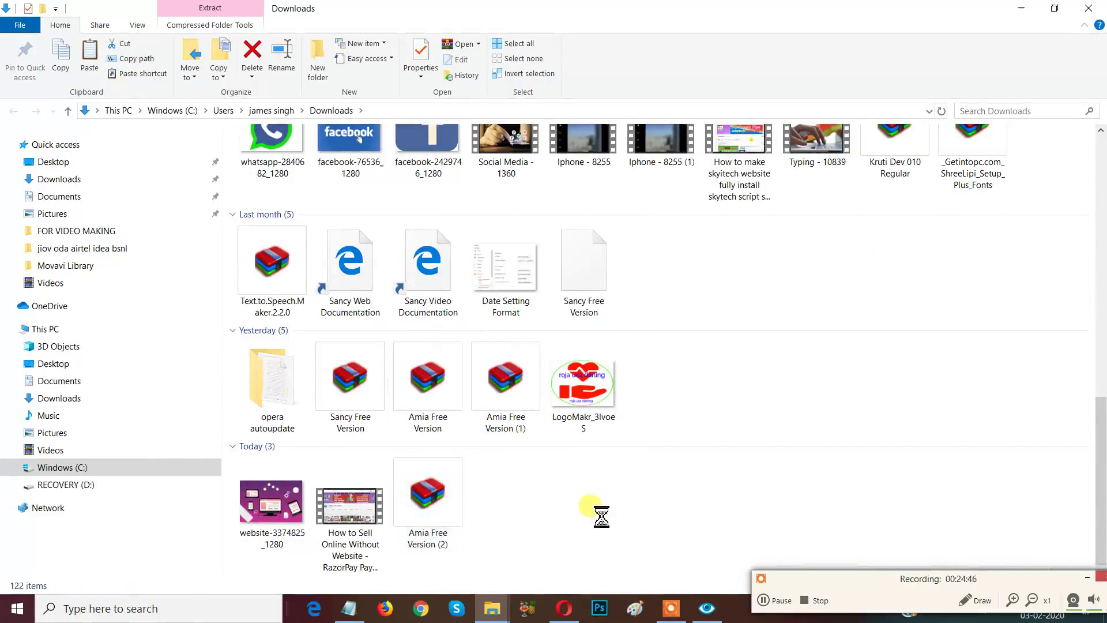
Make a new 'sora template' folder in Downloads and open it.
right_click(600, 516)
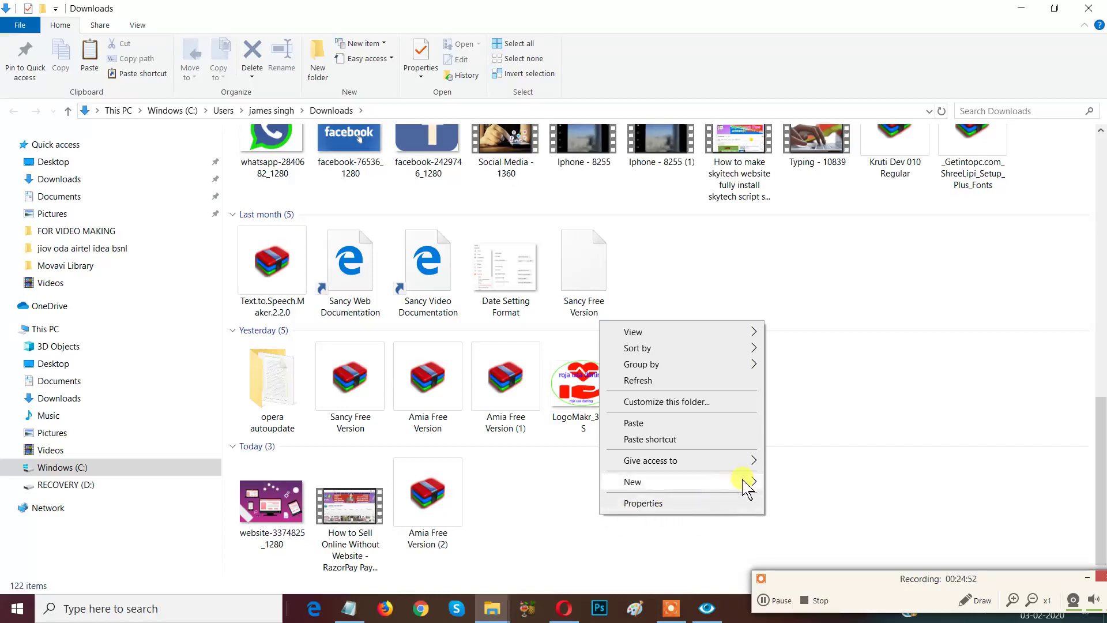
mouse_move(748, 483)
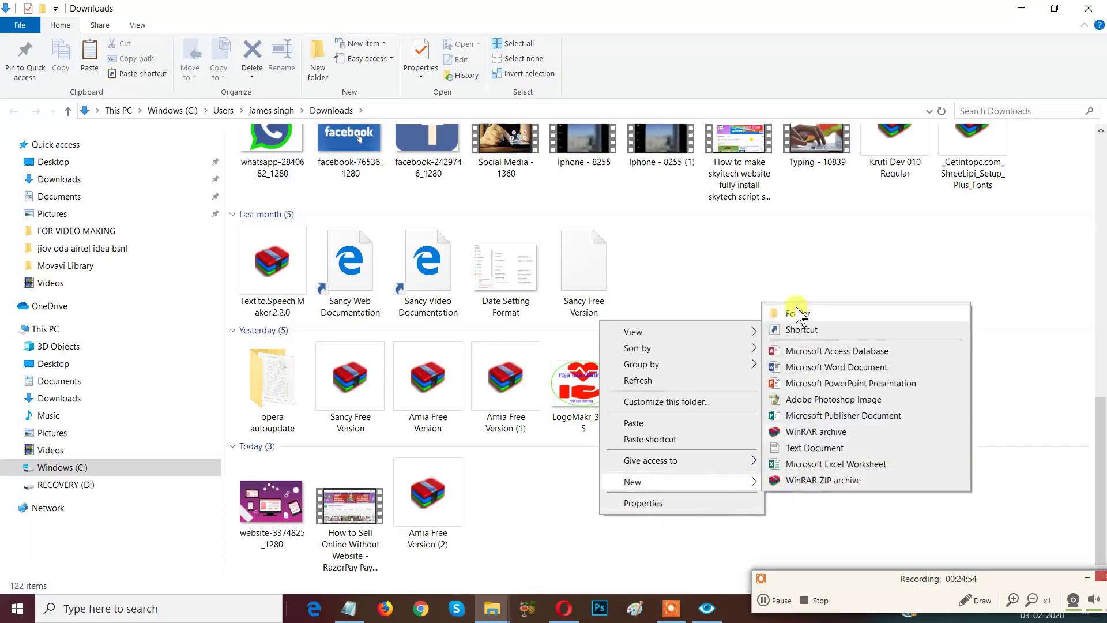
left_click(797, 313)
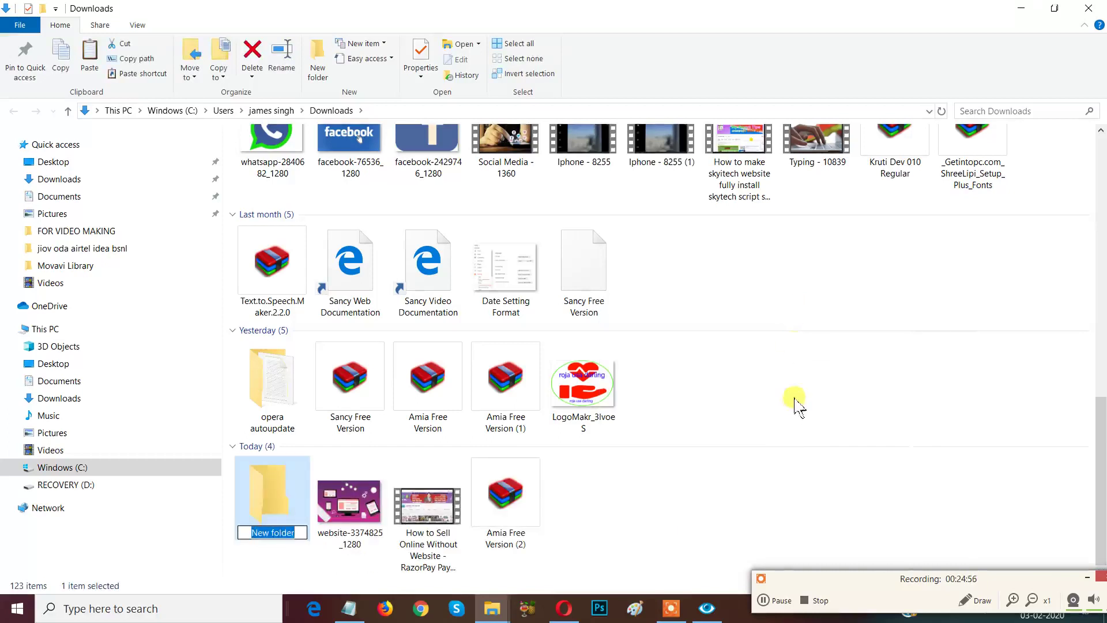
type("tem")
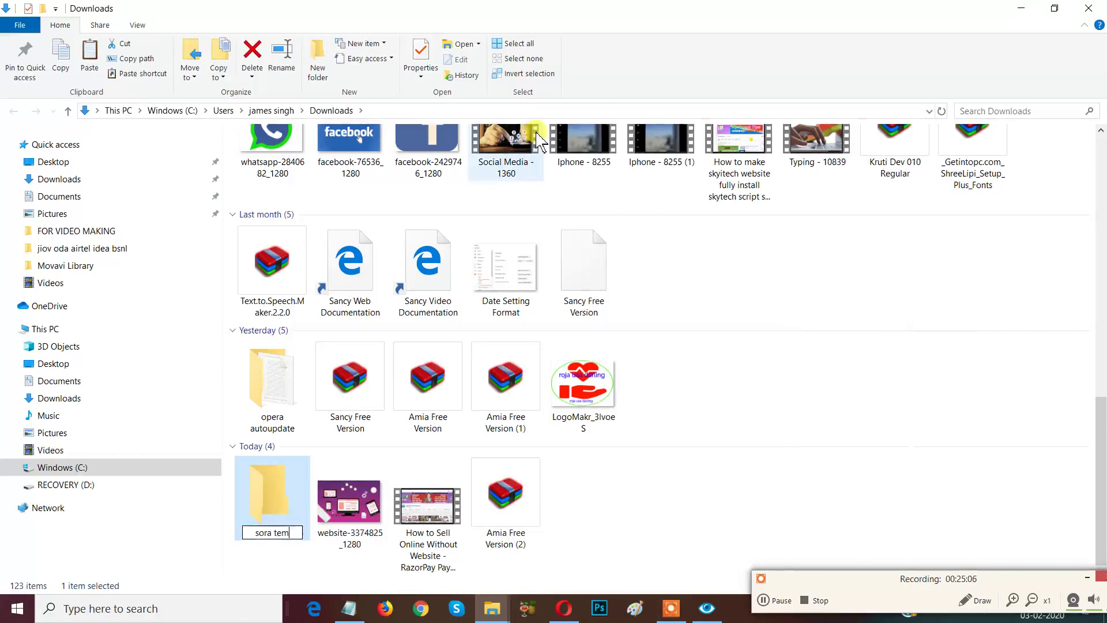
type("e")
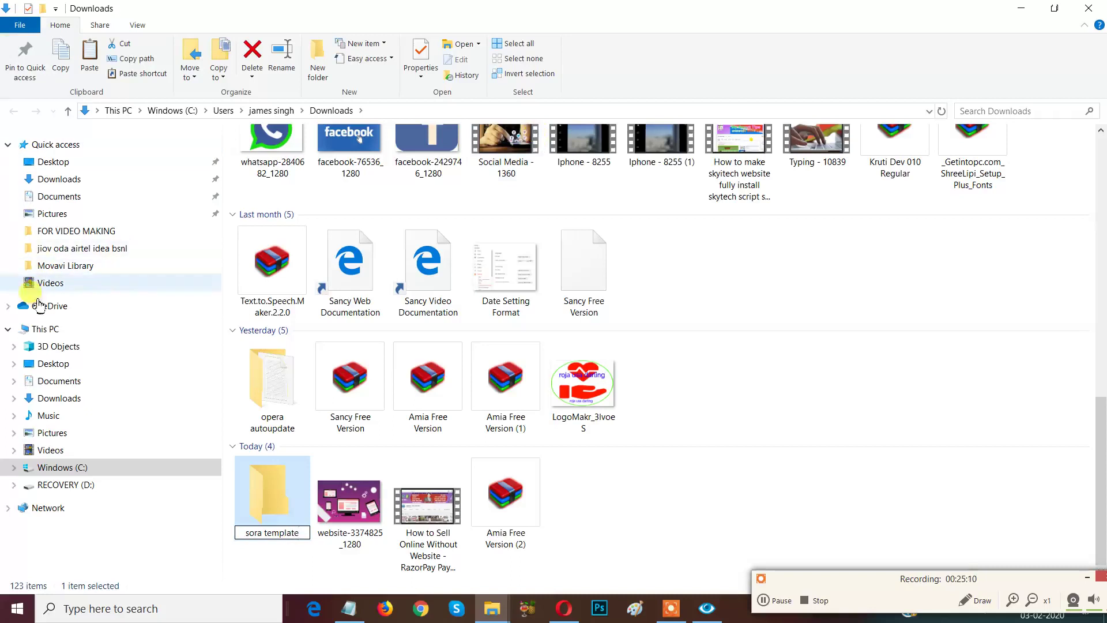
left_click(676, 513)
left_click(268, 493)
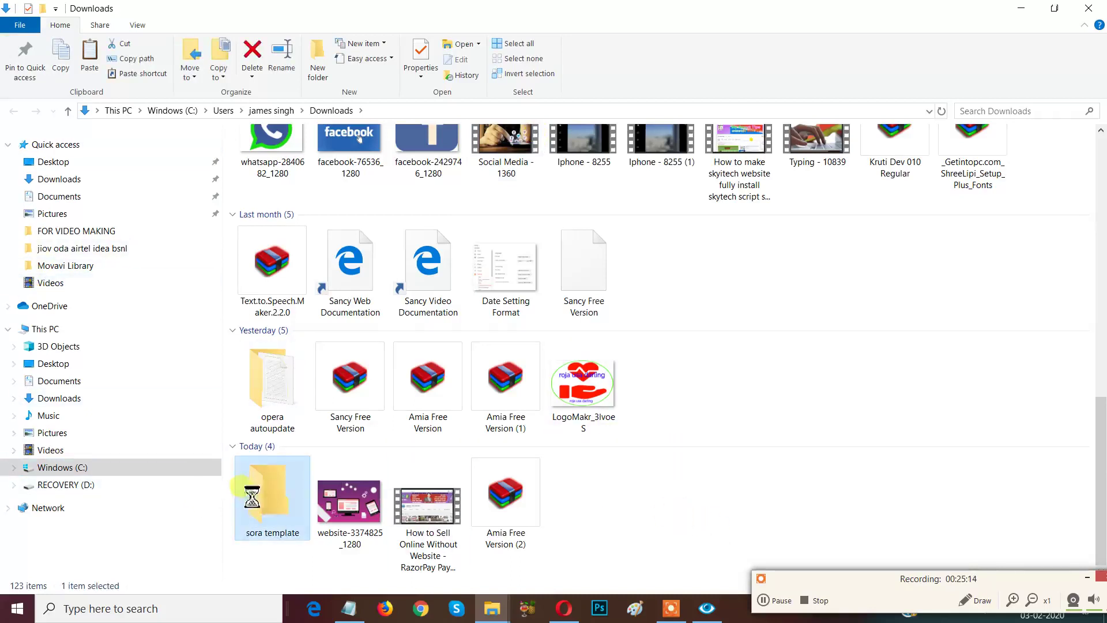
double_click(268, 490)
right_click(309, 259)
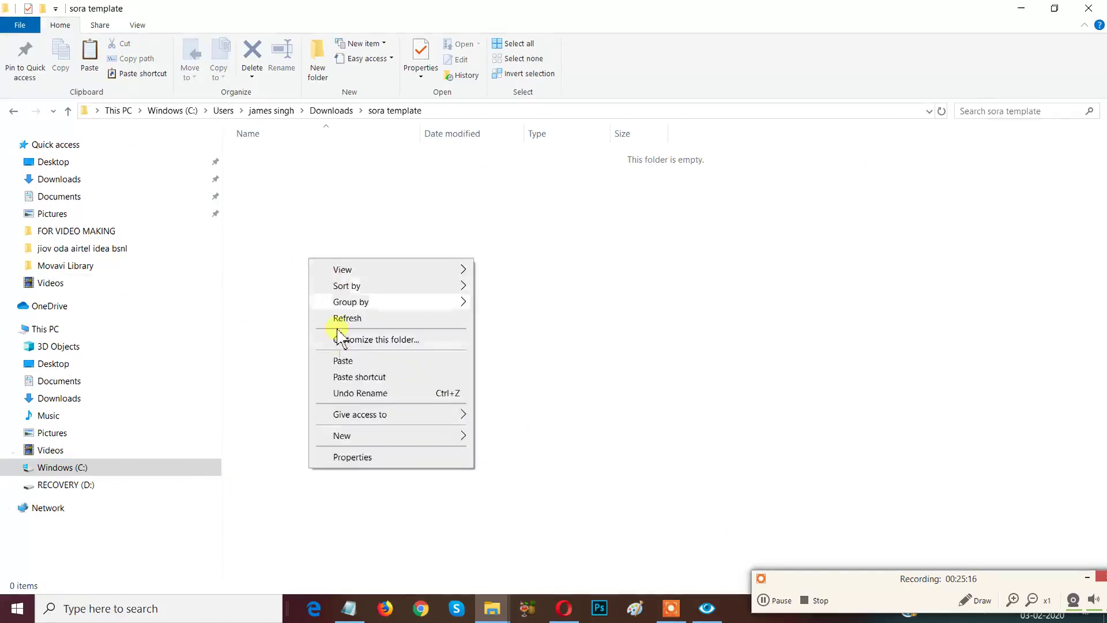
Paste the Amia Free Version (2) archive into sora template and view it as Large icons.
left_click(346, 362)
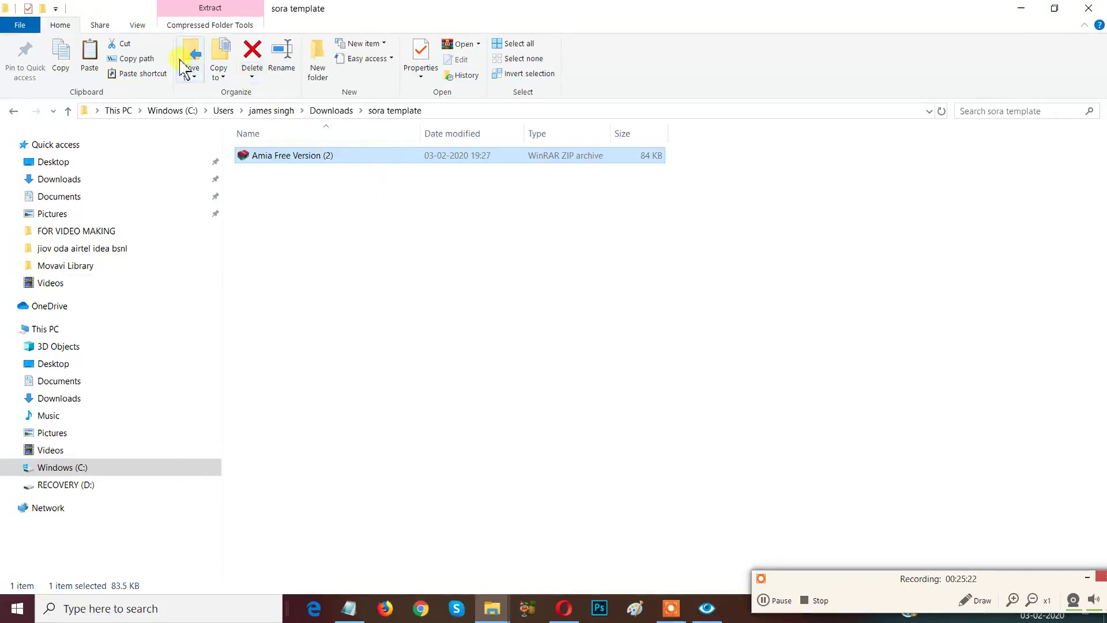
left_click(131, 64)
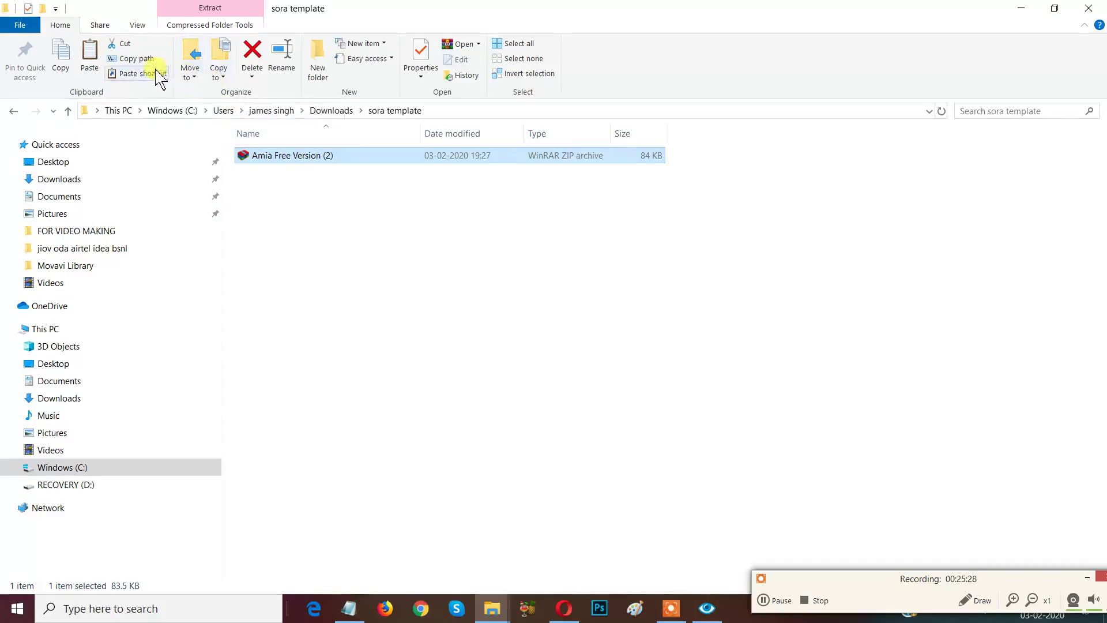
left_click(138, 26)
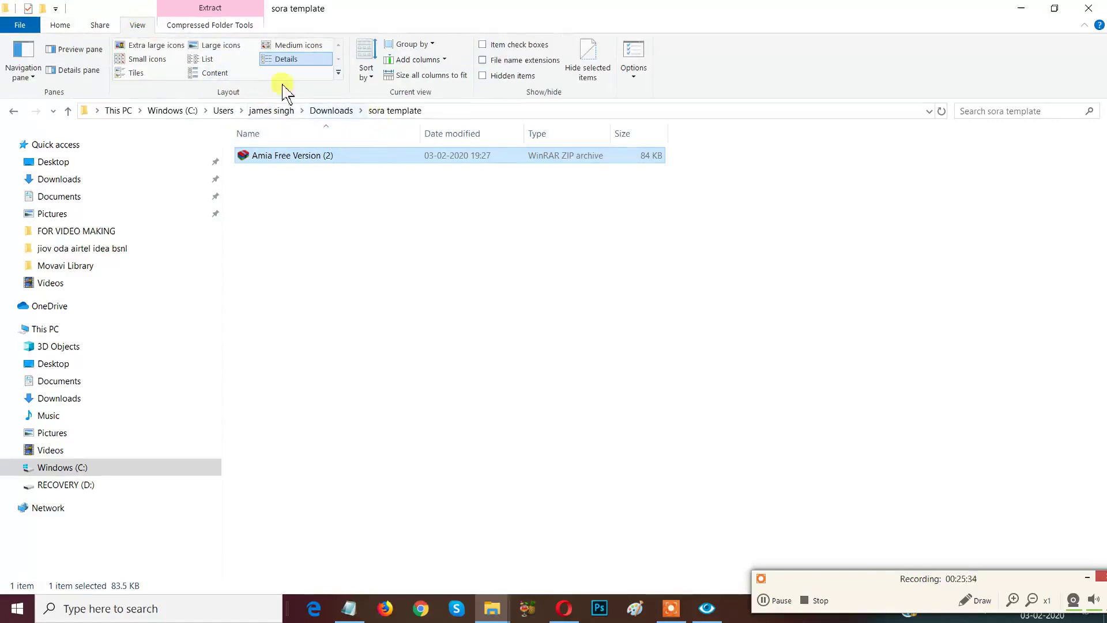
left_click(155, 45)
left_click(149, 59)
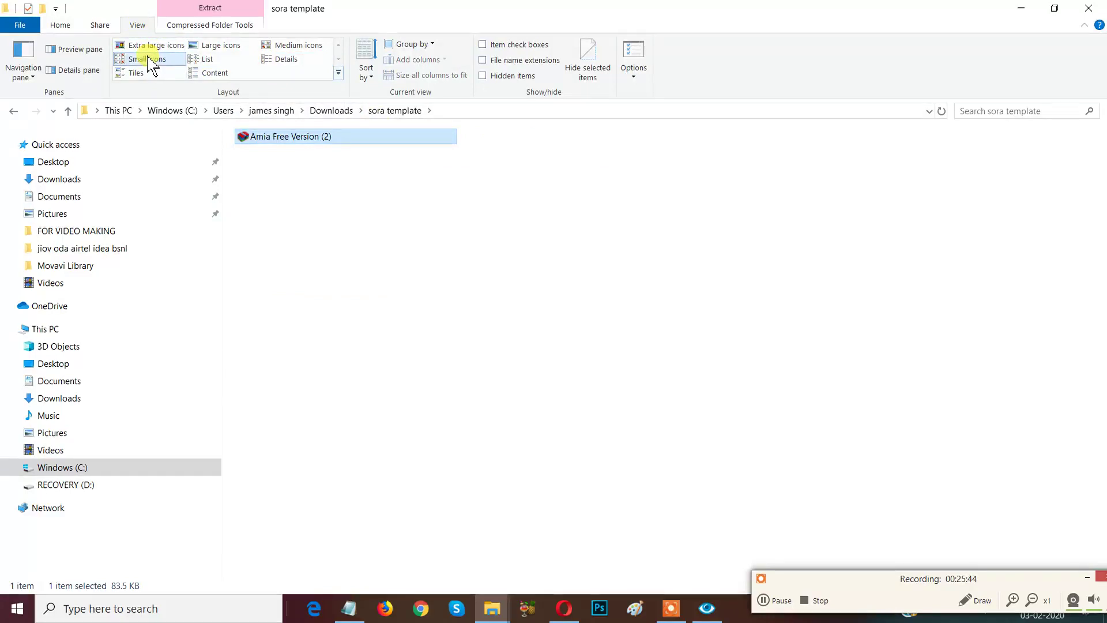
left_click(154, 45)
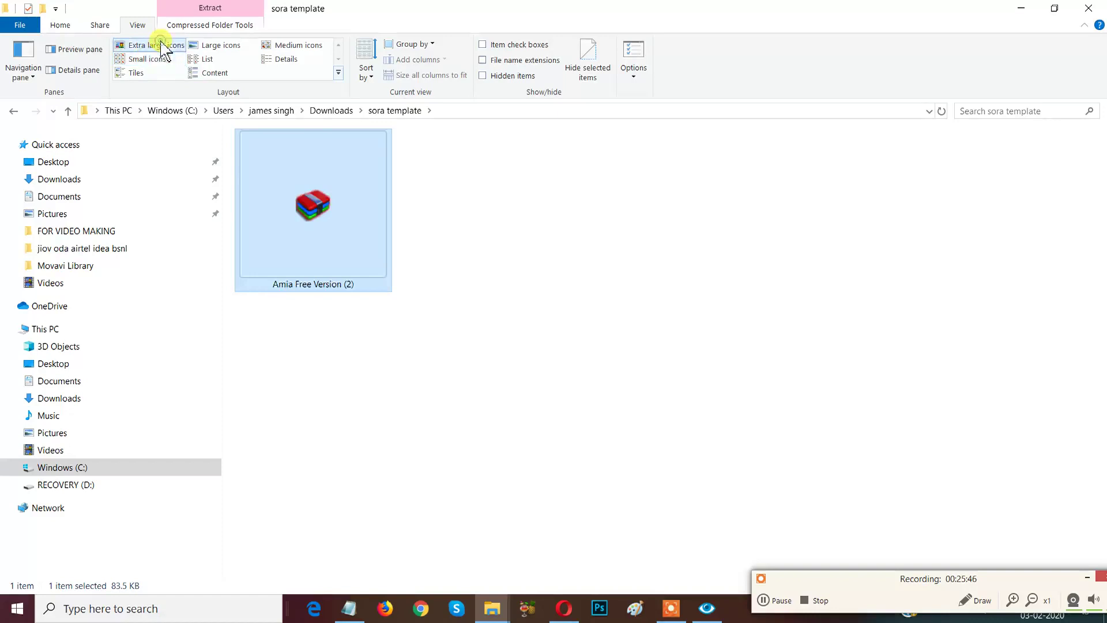
left_click(220, 45)
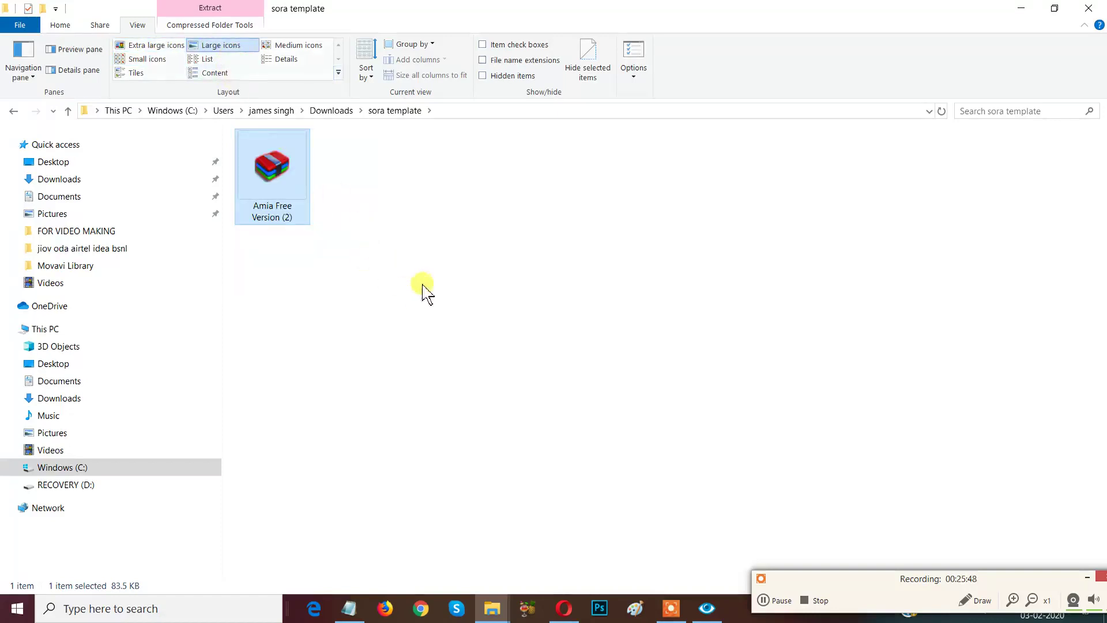
left_click(425, 255)
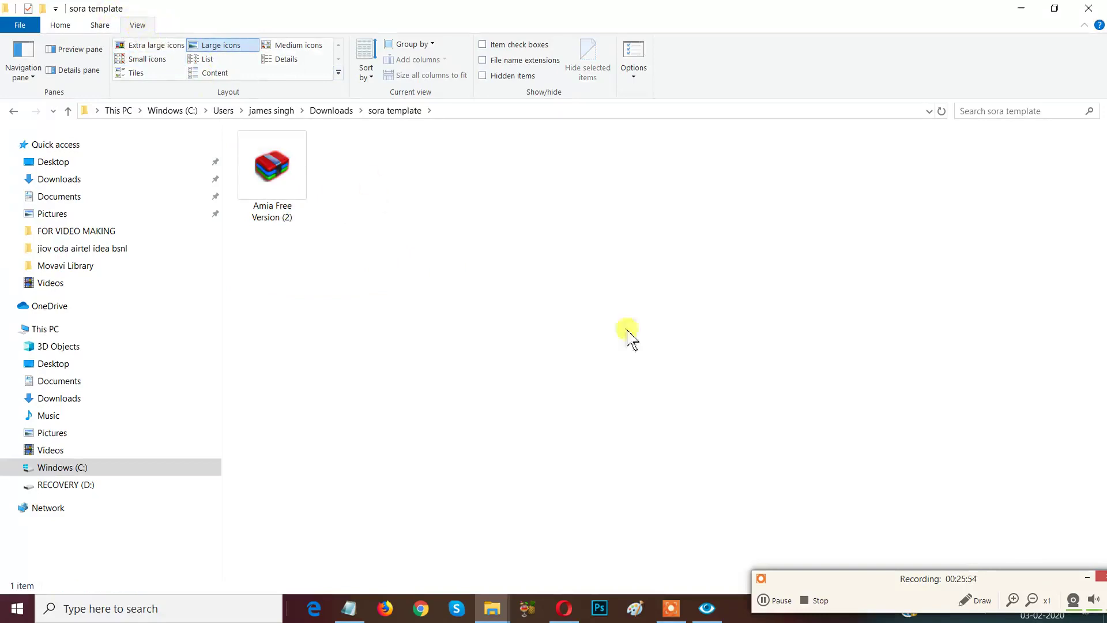
Rearrange the File Explorer window and the recorder controls.
left_click_drag(882, 582, 764, 476)
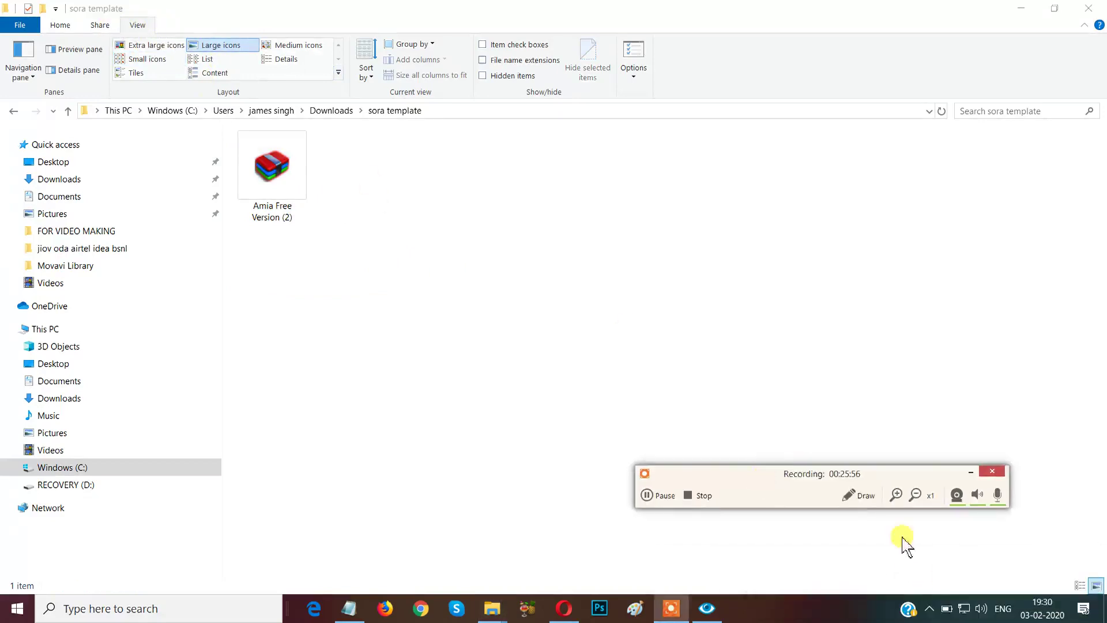
left_click(858, 497)
mouse_move(96, 1)
left_mouse_down()
mouse_move(118, 26)
mouse_move(180, 47)
left_mouse_up()
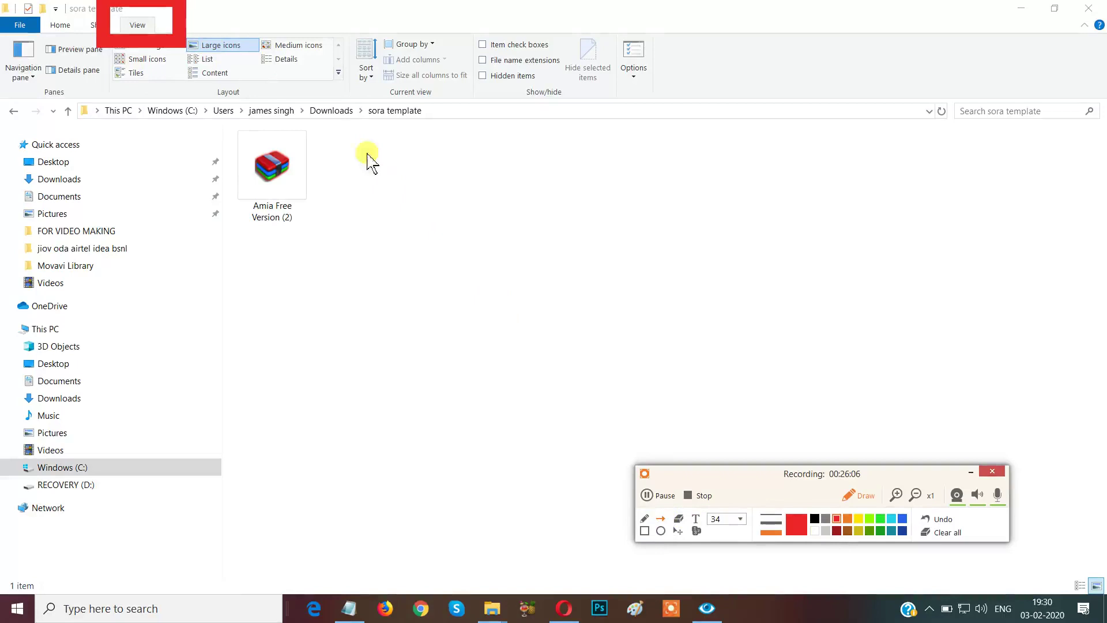
left_click(940, 532)
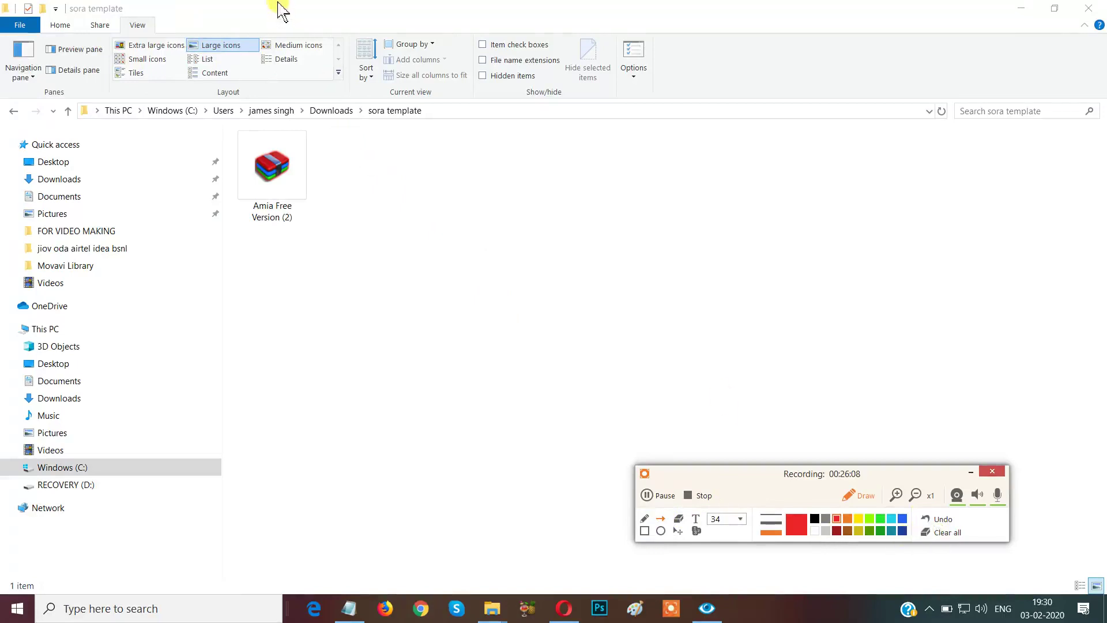
left_click_drag(312, 7, 252, 41)
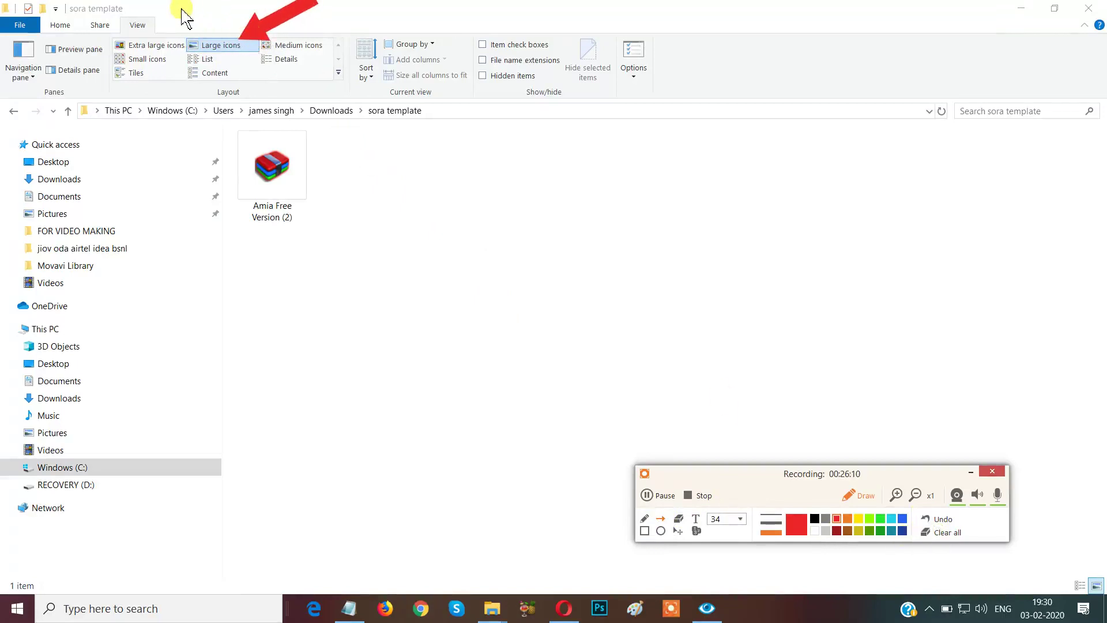
mouse_move(193, 1)
left_mouse_down()
mouse_move(163, 64)
mouse_move(199, 70)
left_mouse_up()
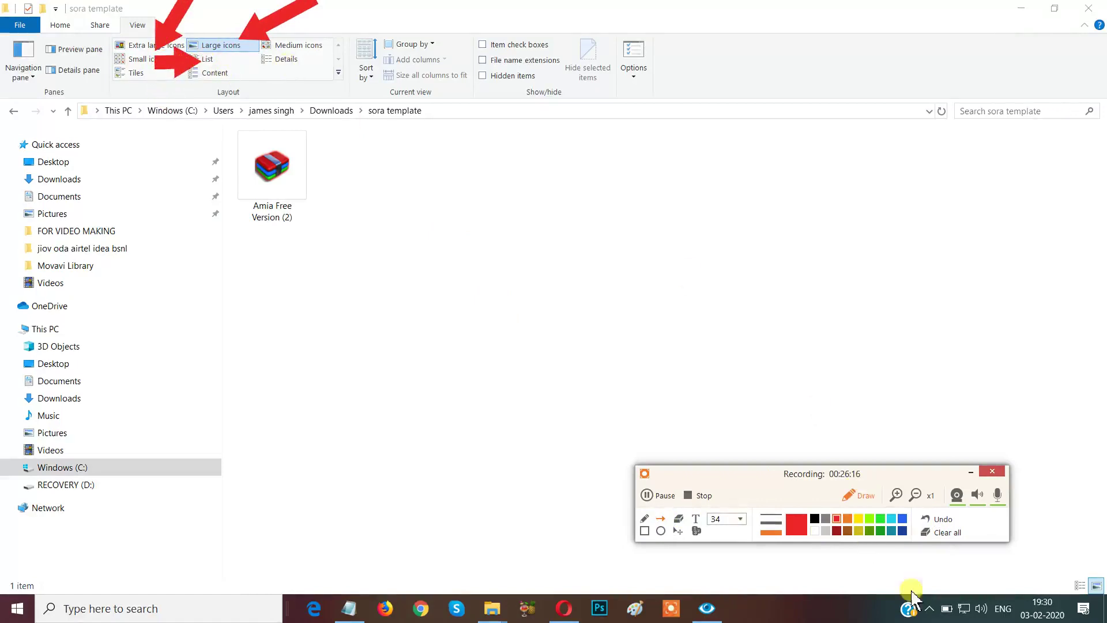
left_click(962, 536)
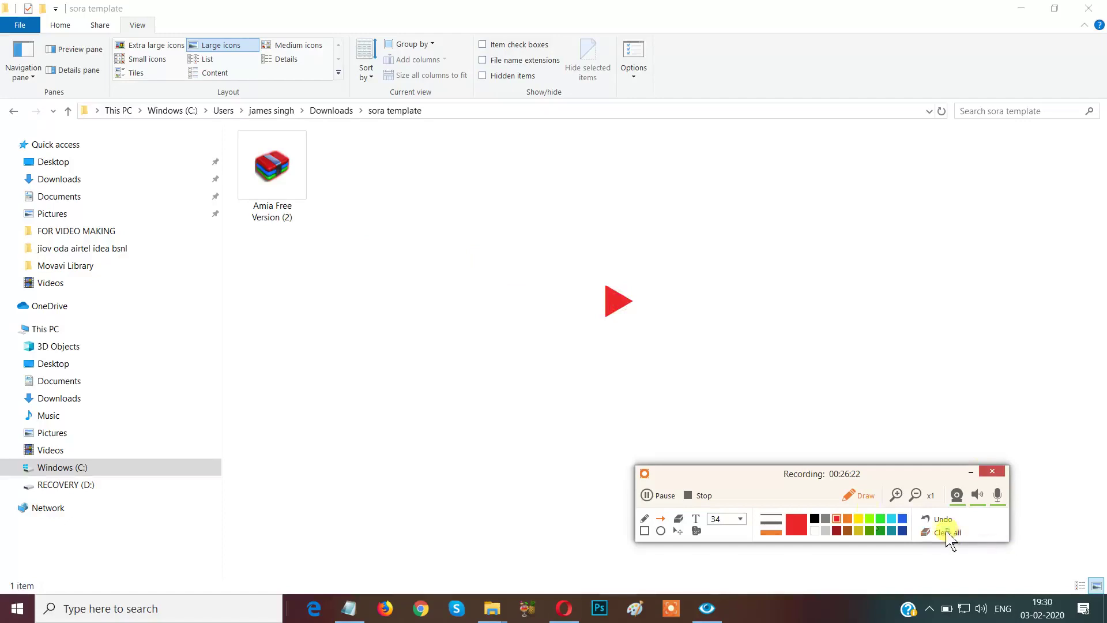
left_click(946, 530)
left_click(859, 495)
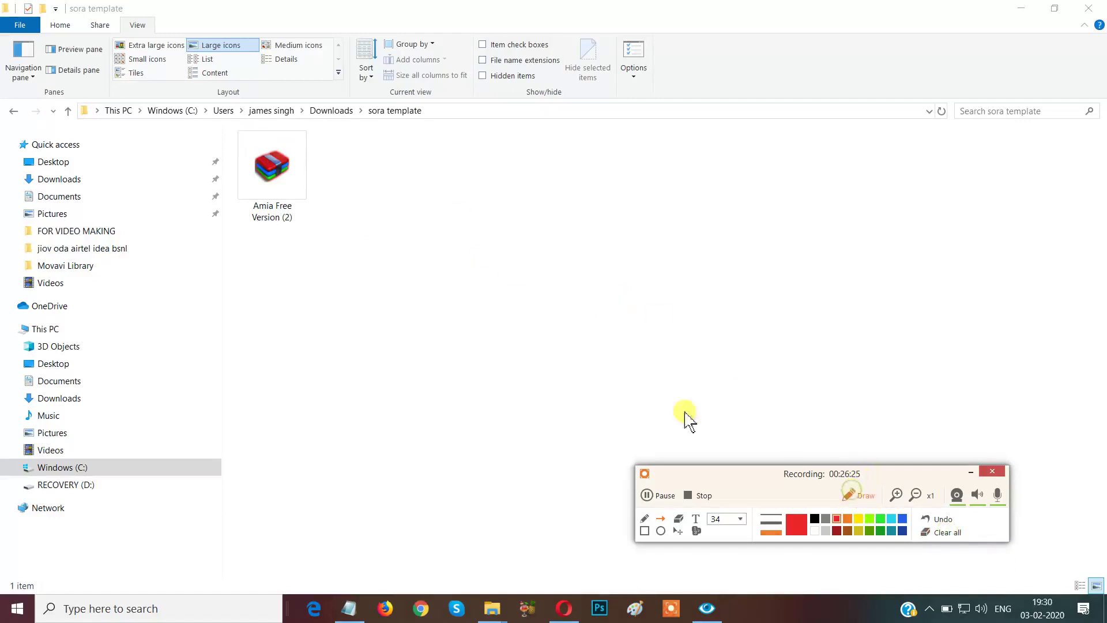
Extract the Amia archive here, giving sora template 10 items, then return to Opera.
right_click(285, 169)
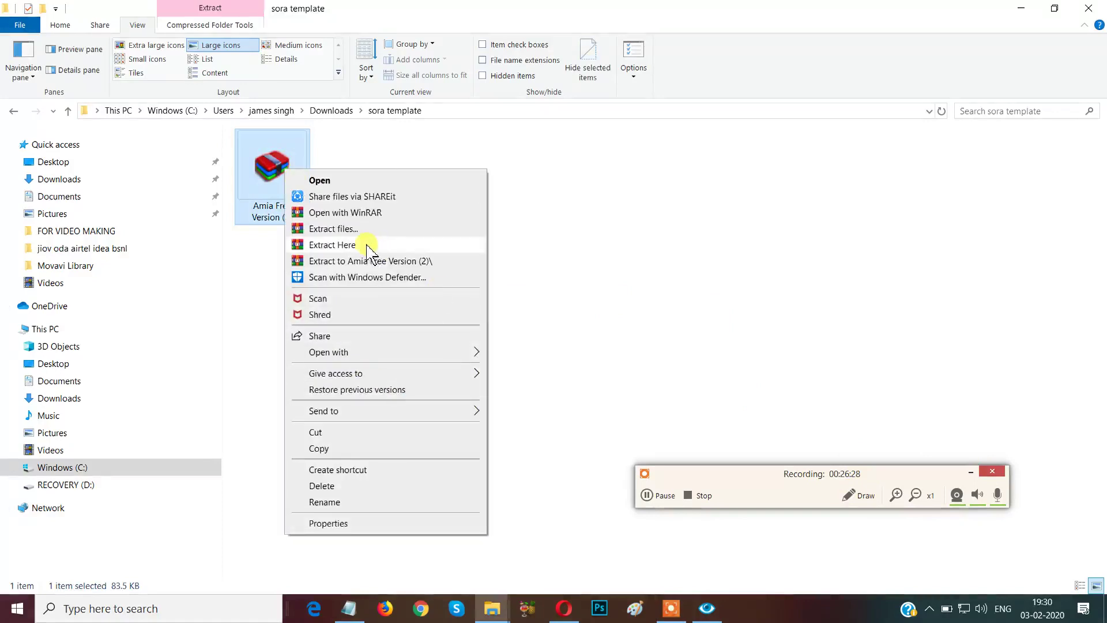
left_click(375, 244)
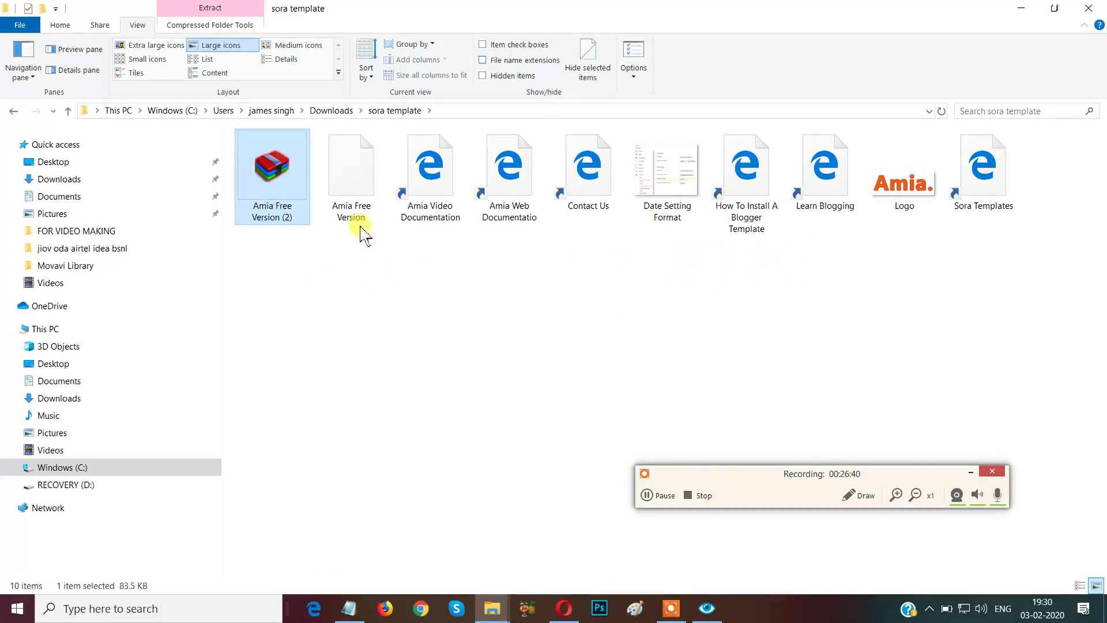
mouse_move(363, 225)
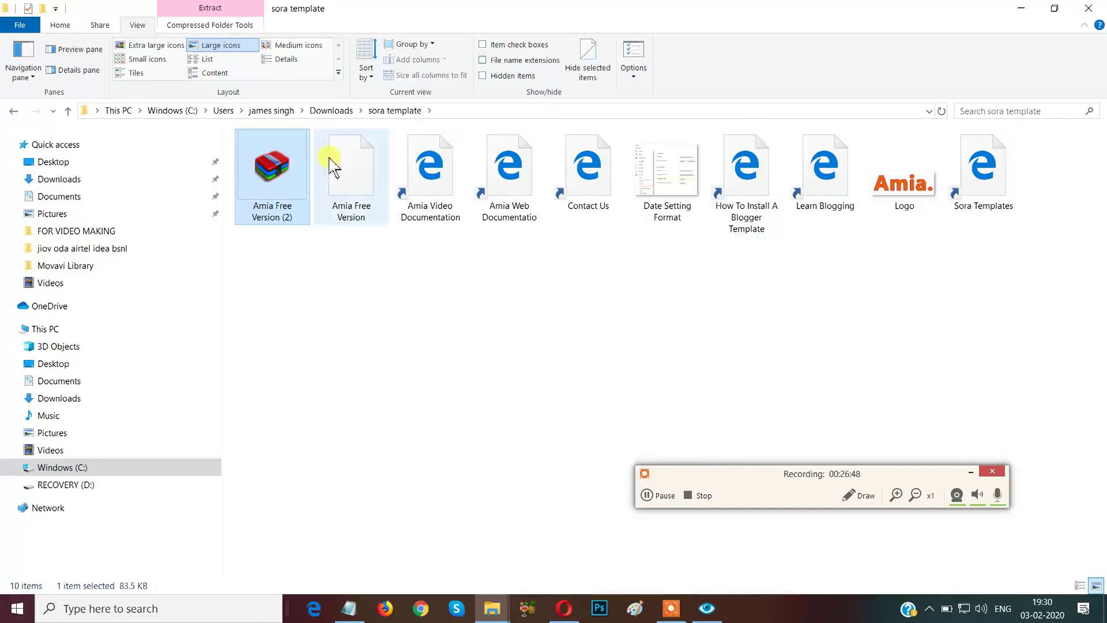
mouse_move(355, 184)
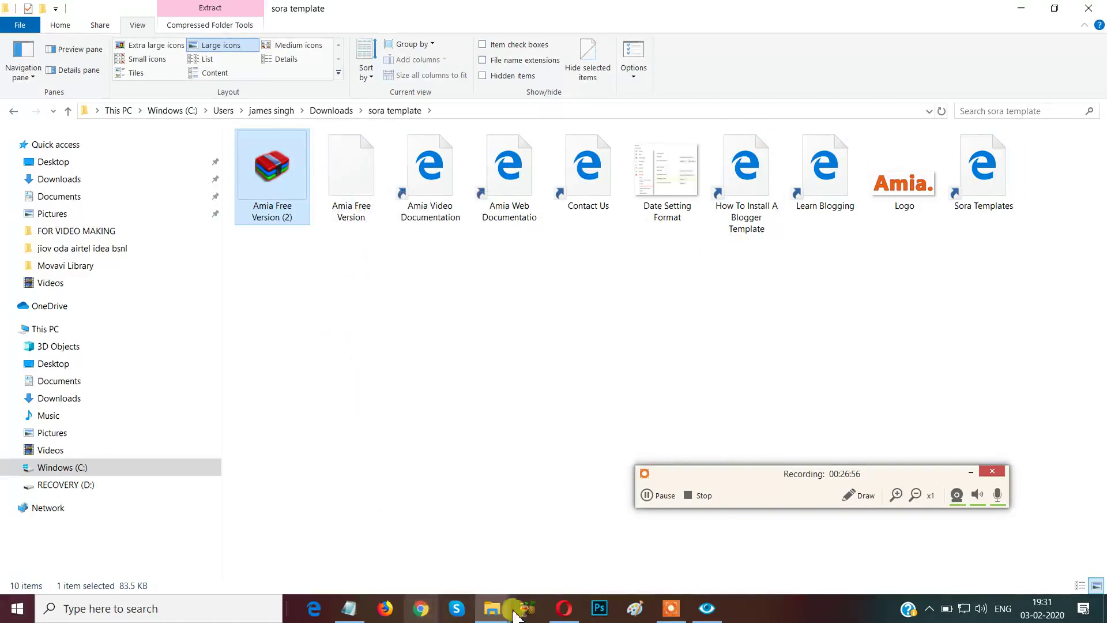
left_click(562, 607)
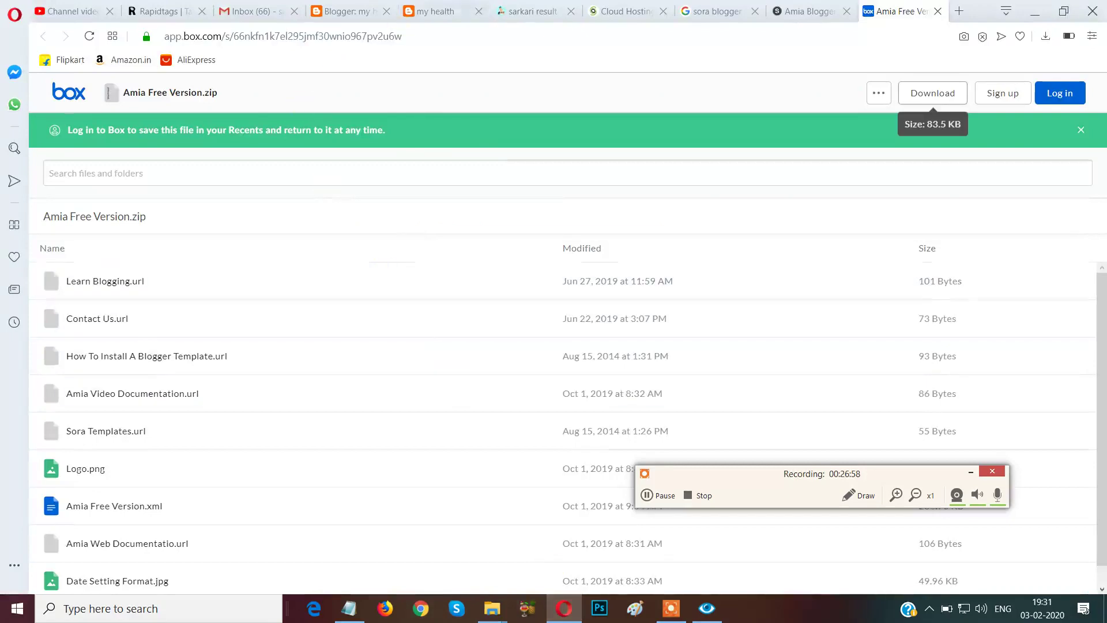
Open the theme-upload file picker from the Blogger Theme page.
left_click(347, 12)
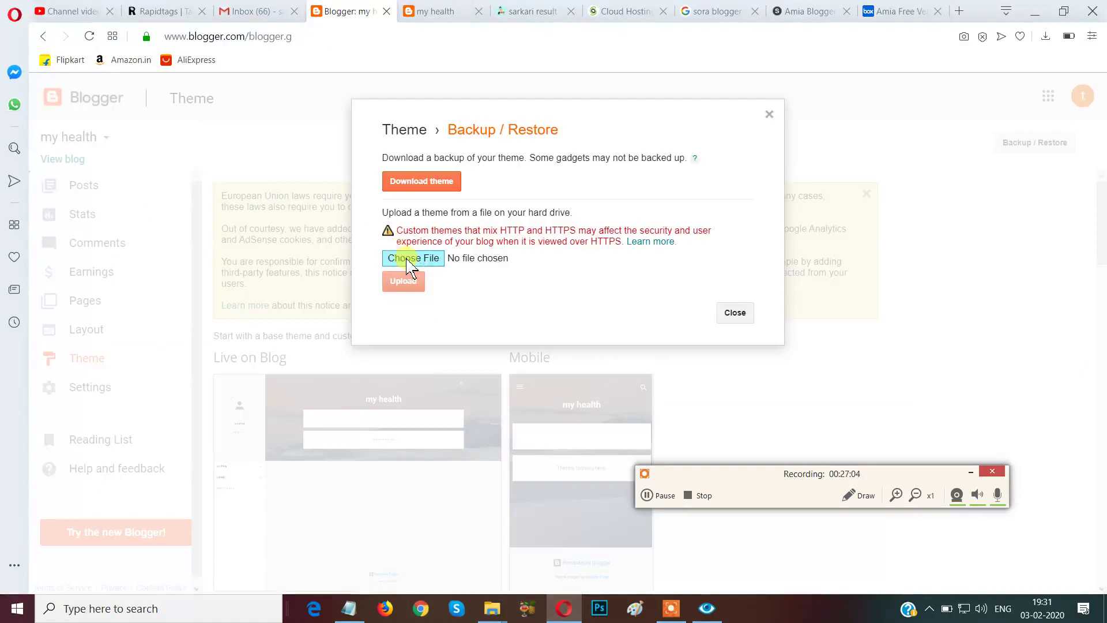
left_click(409, 264)
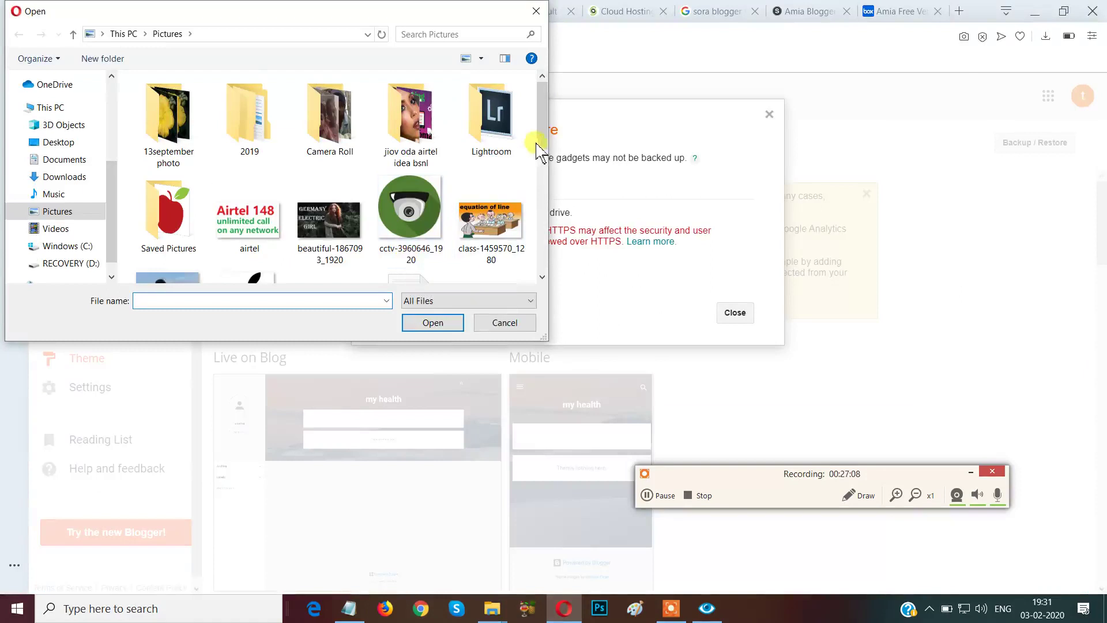
scroll(539, 147, "down", 5)
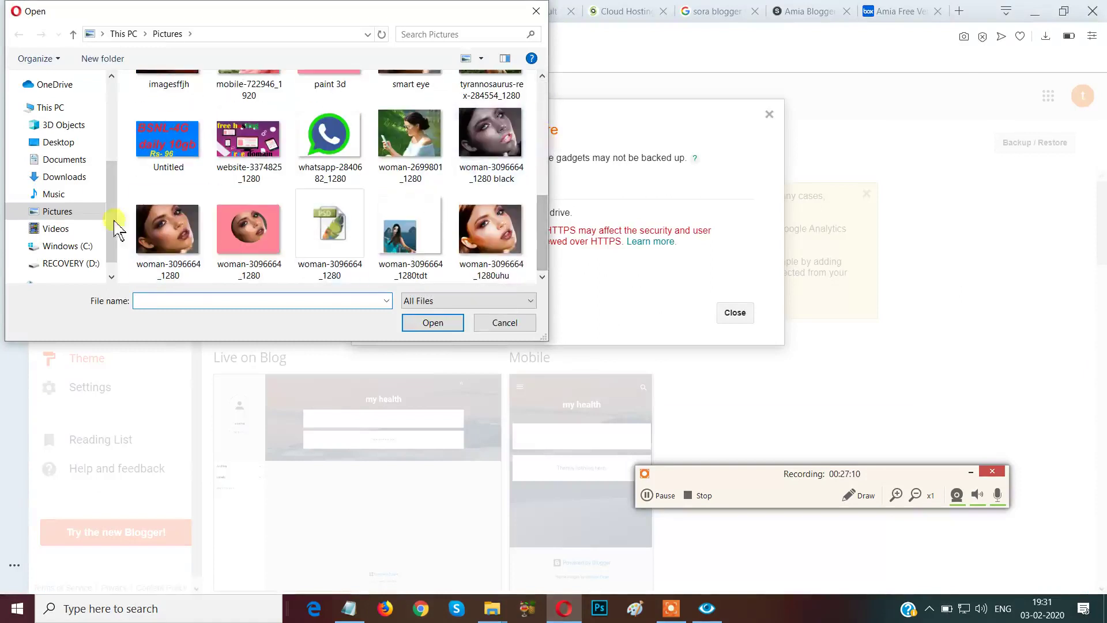
Browse Windows (C:) > Users > your user folder > Downloads, then open the sora template folder.
left_click(61, 246)
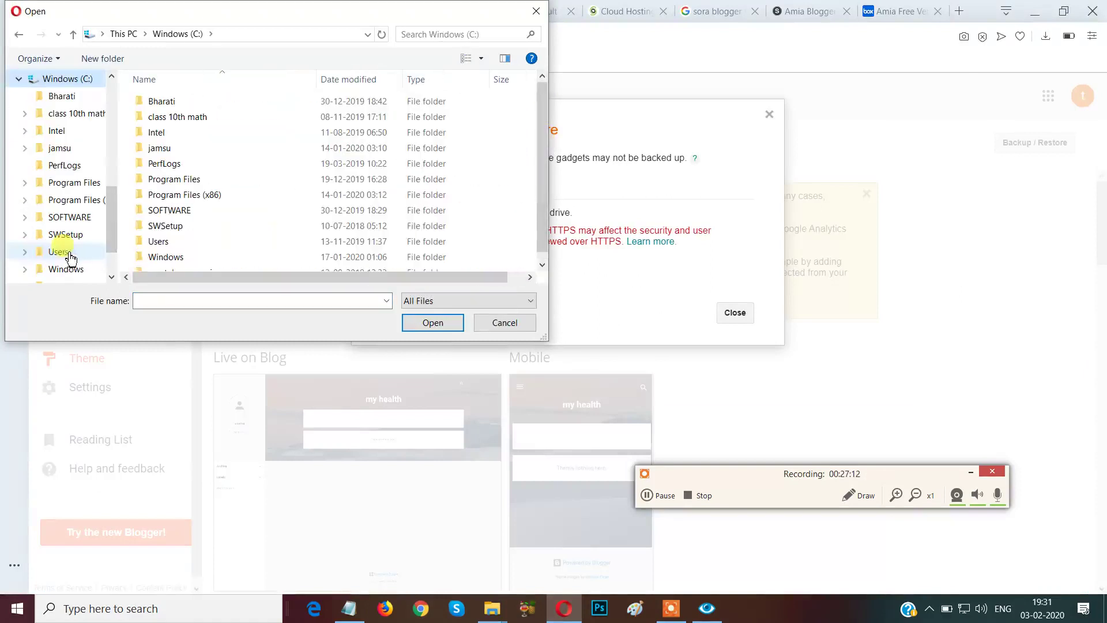
double_click(174, 240)
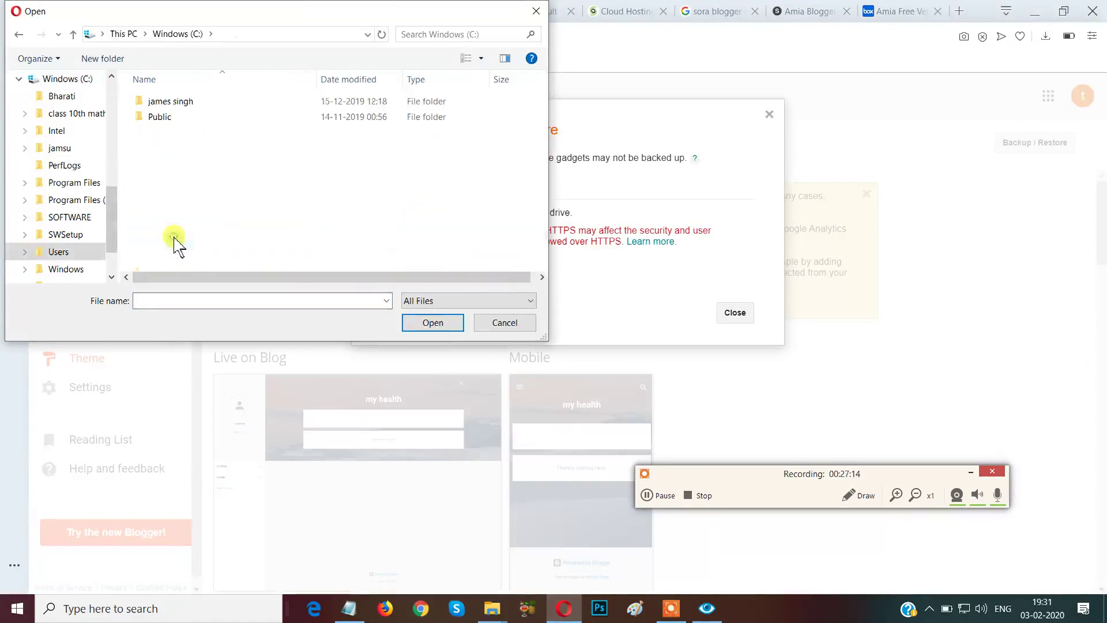
double_click(196, 104)
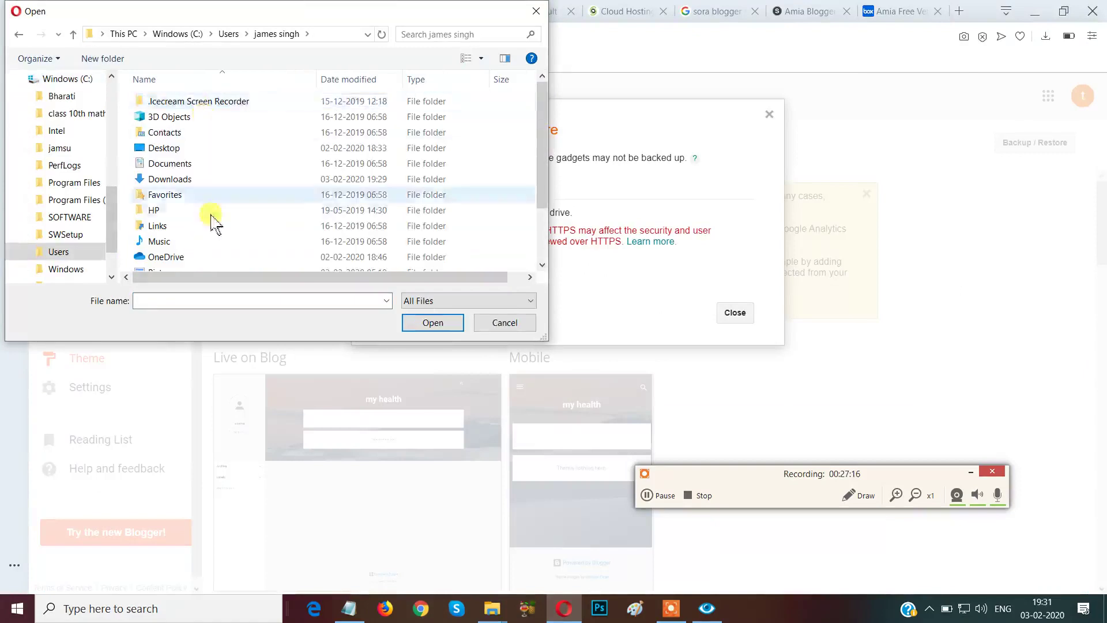
left_click(194, 184)
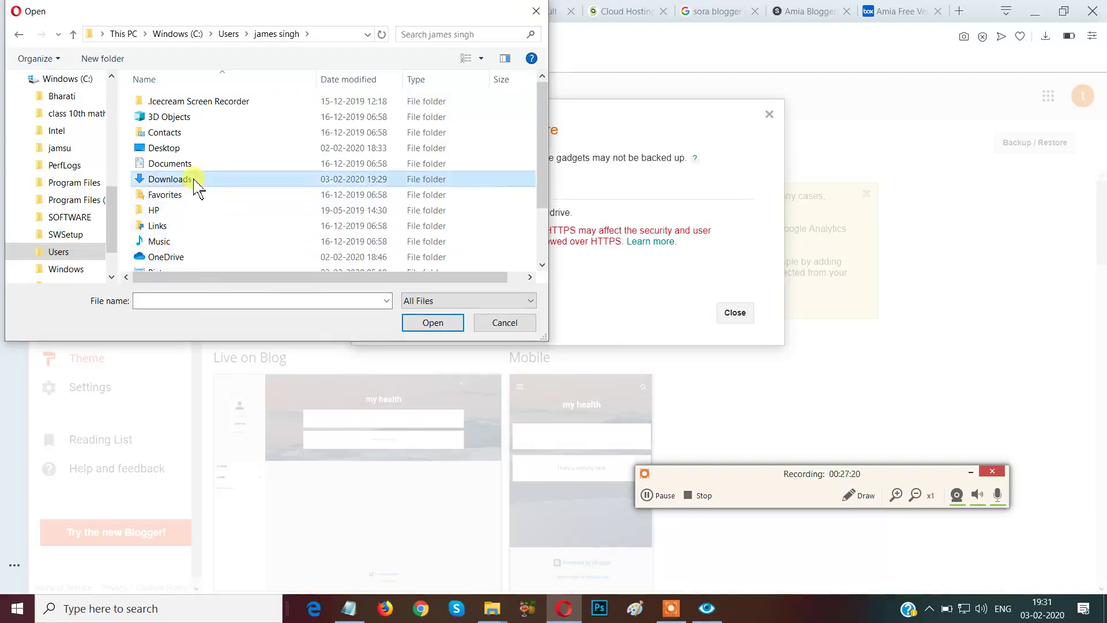
double_click(196, 185)
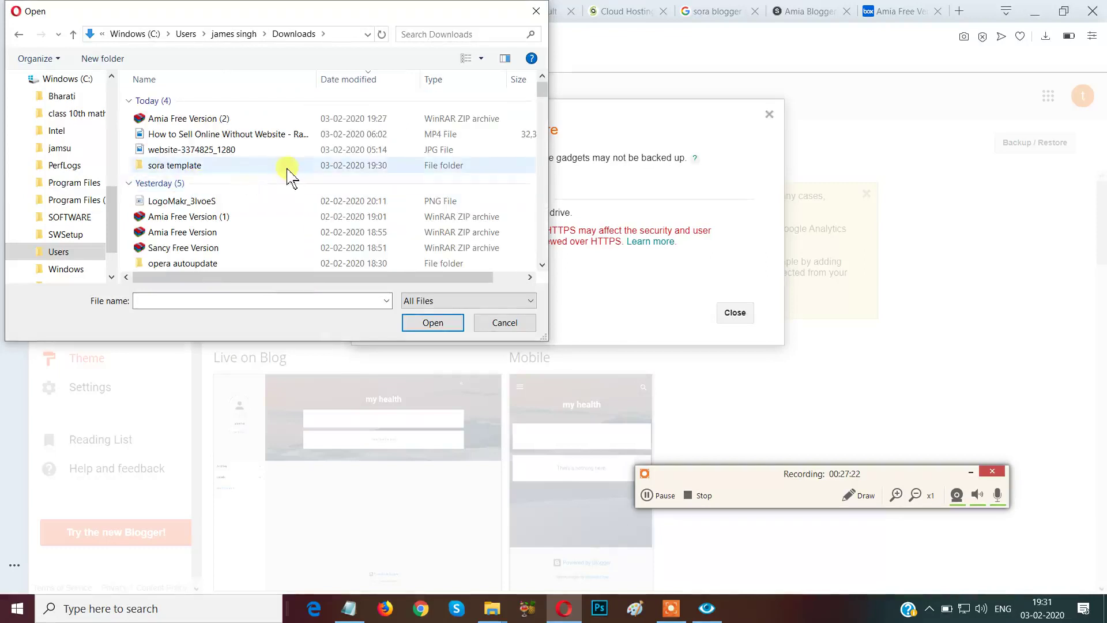
double_click(225, 166)
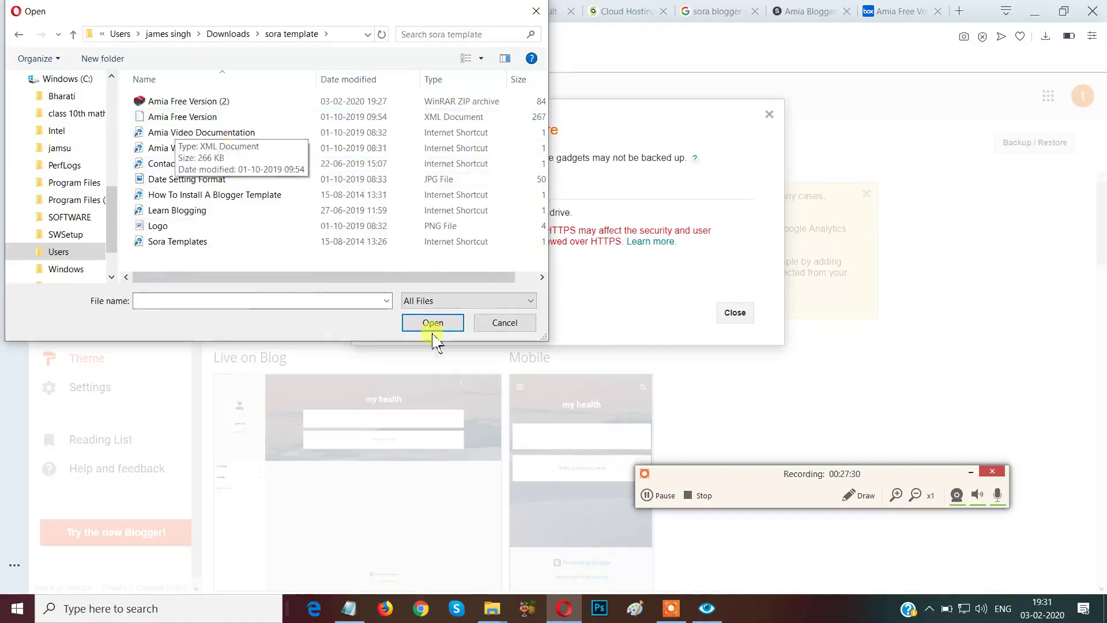
Choose Amia Free Version.xml from the sora template folder as the theme file.
left_click(850, 496)
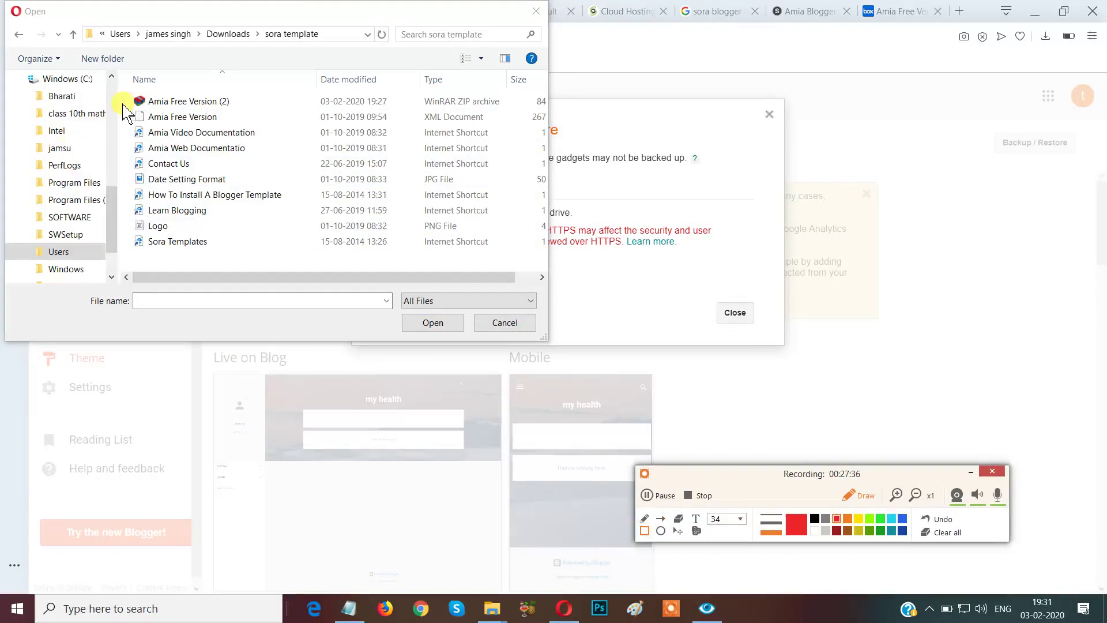
mouse_move(136, 121)
left_mouse_down()
mouse_move(240, 137)
mouse_move(500, 144)
left_mouse_up()
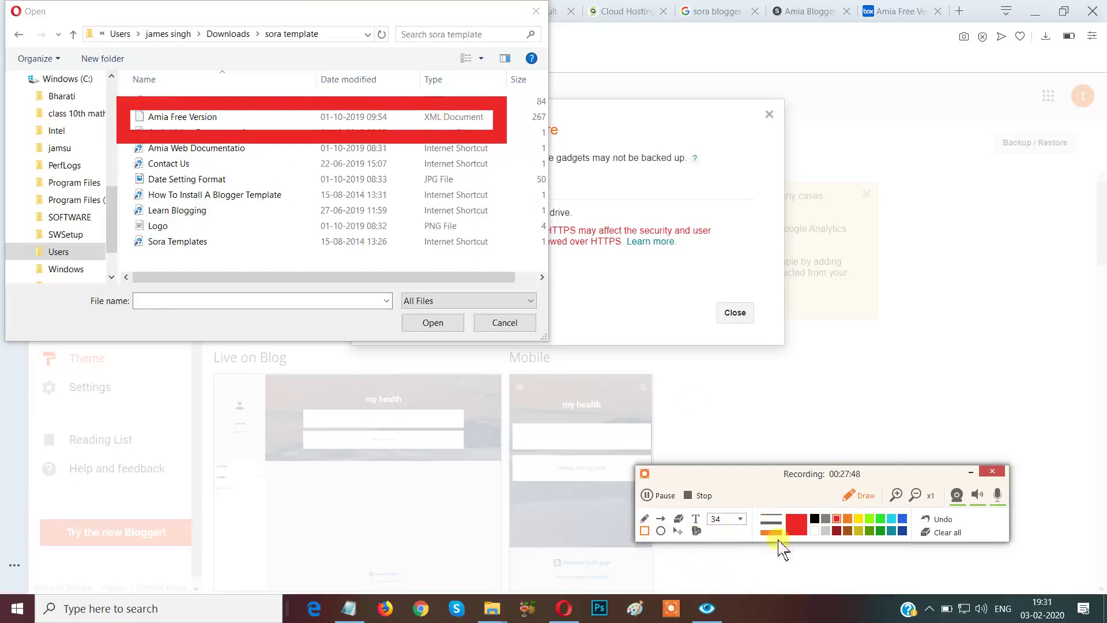
left_click(952, 534)
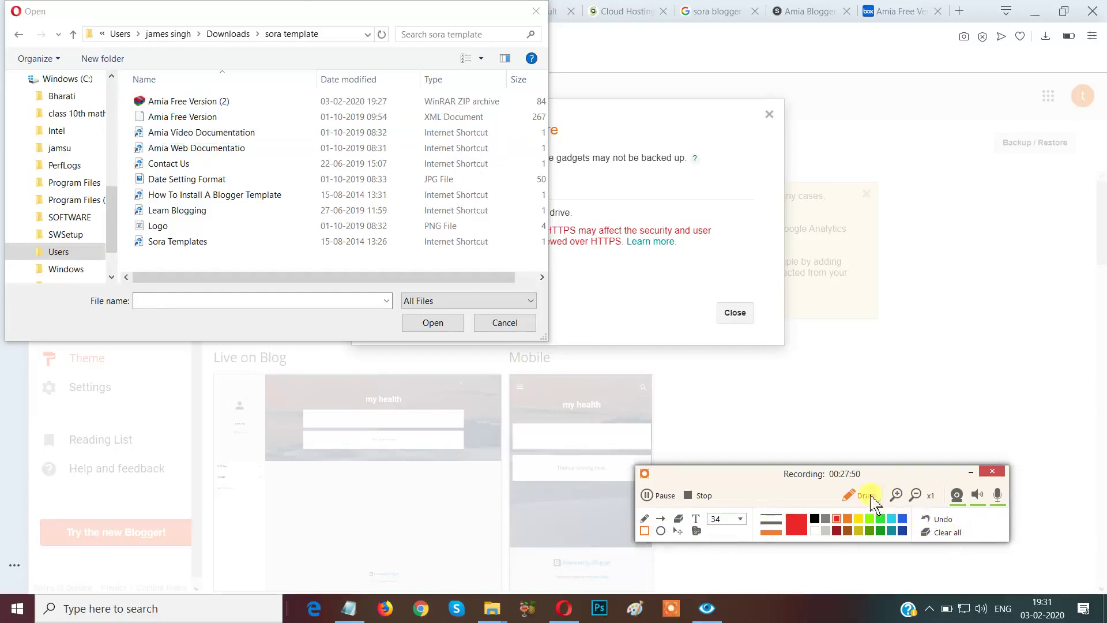
left_click(849, 497)
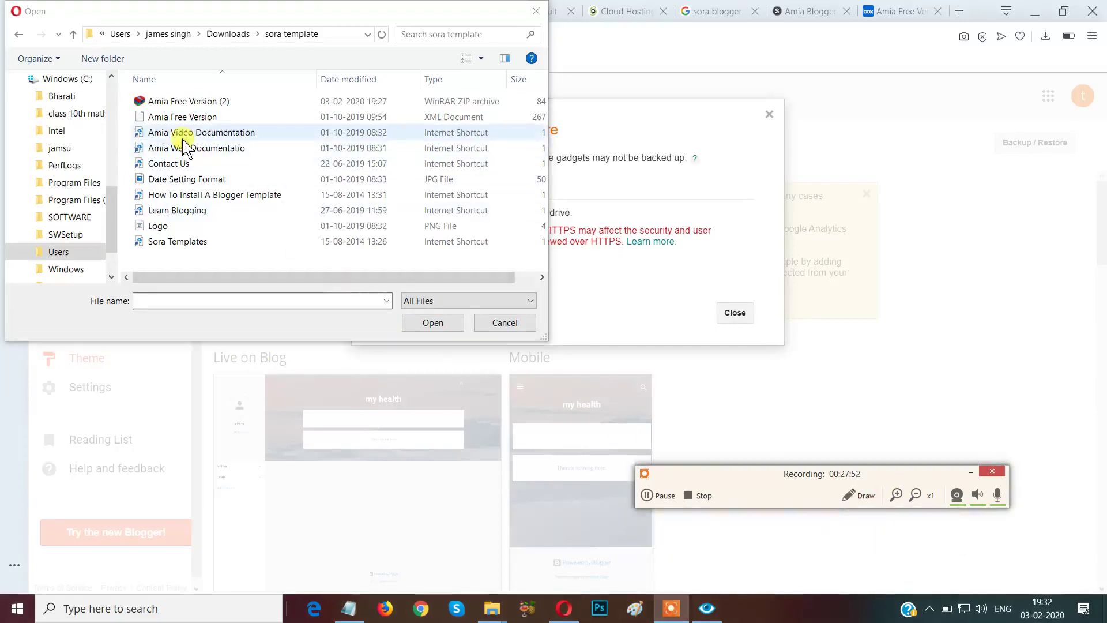
left_click(168, 118)
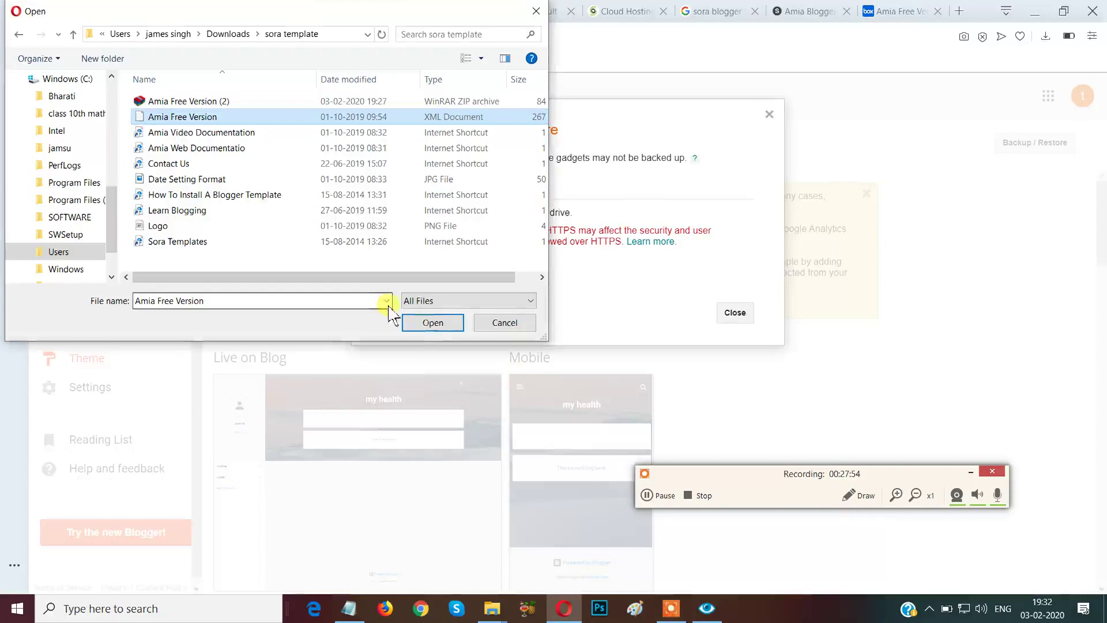
left_click(432, 322)
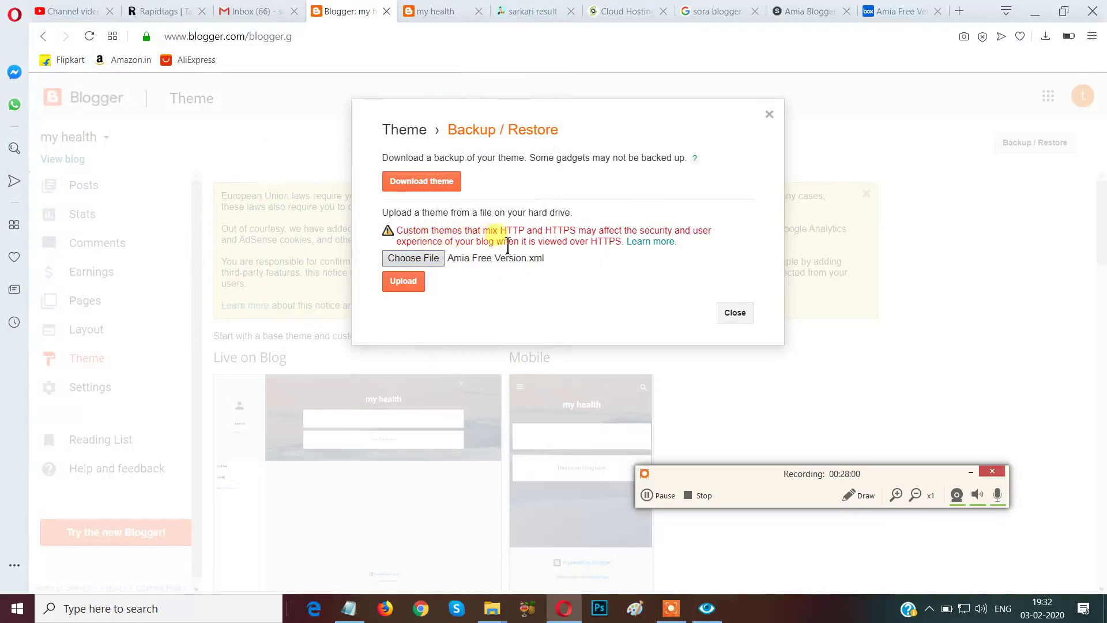
Upload Amia Free Version.xml, check the Amia previews, then return to the my health tab.
left_click(403, 281)
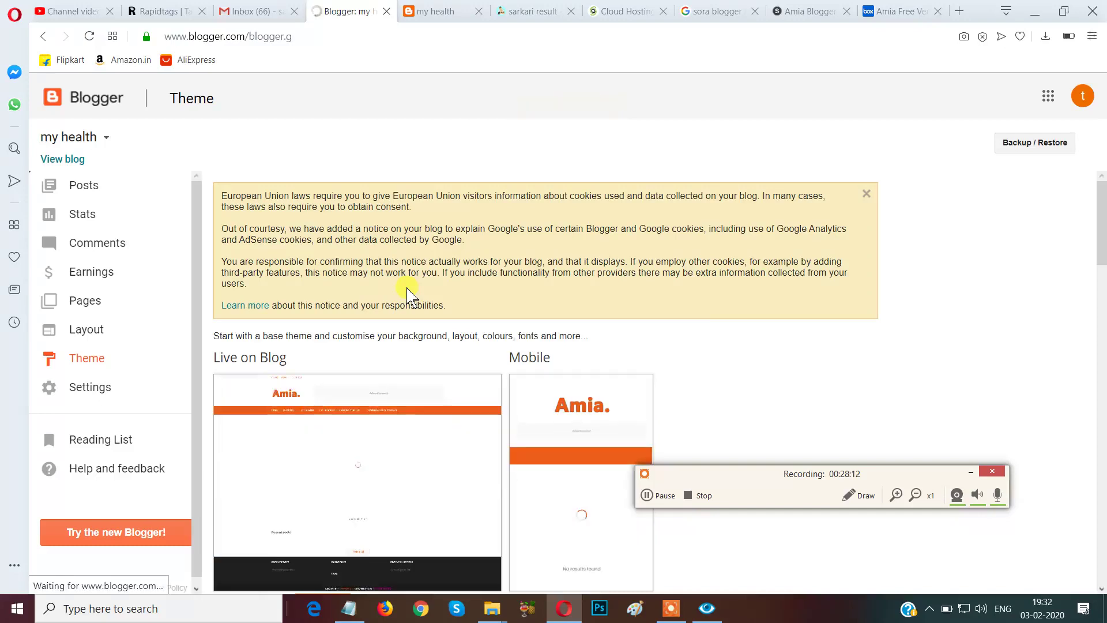
left_click_drag(773, 492, 952, 614)
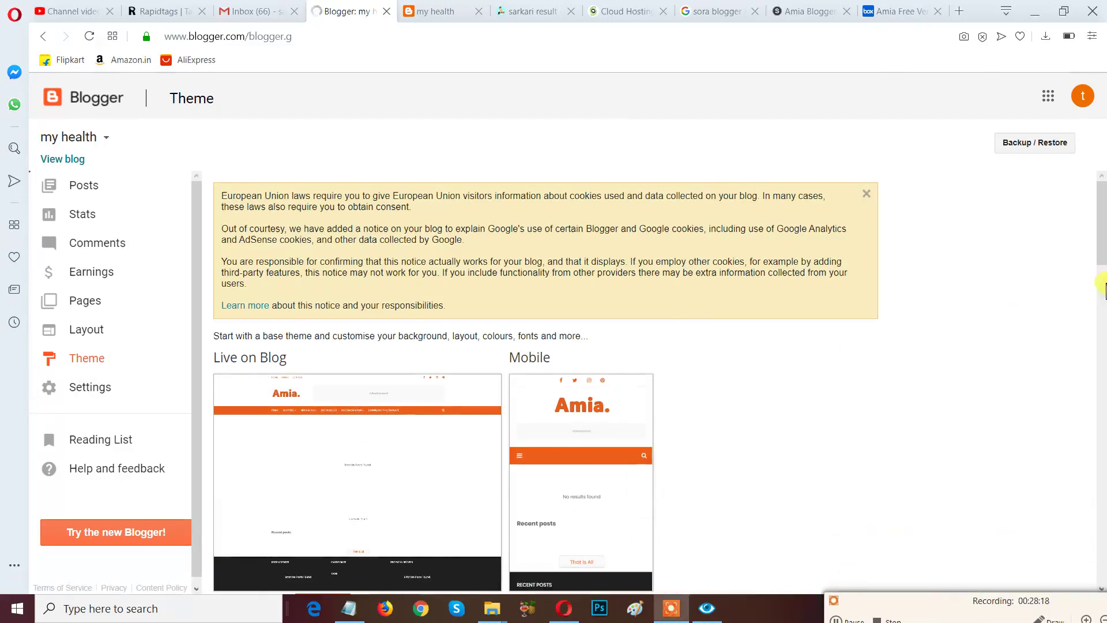
scroll(1102, 254, "down", 2)
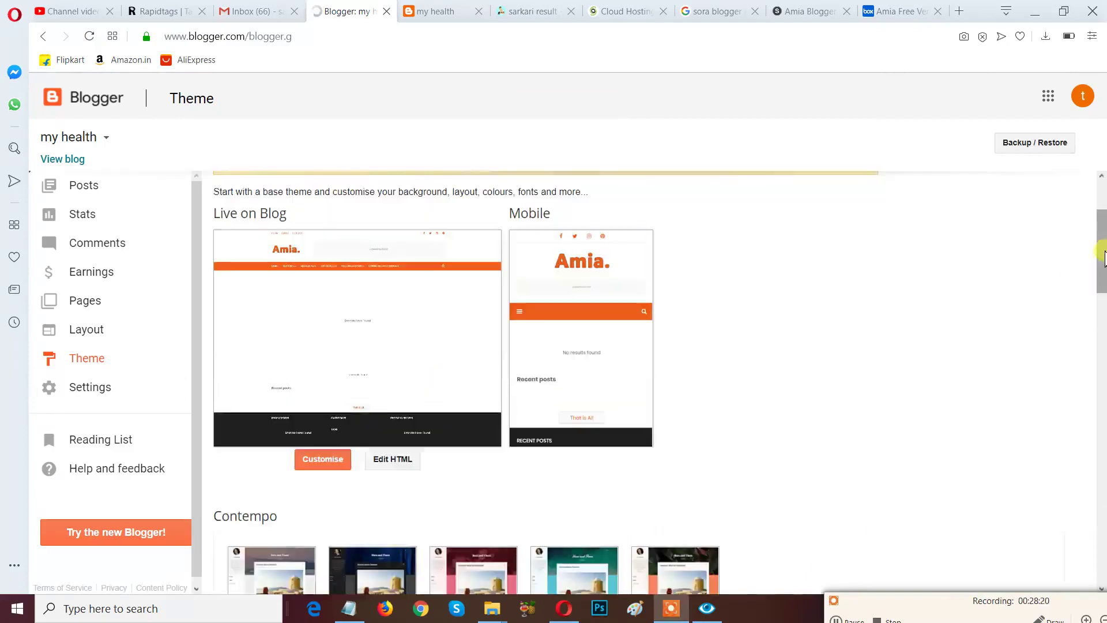
scroll(1102, 259, "up", 1)
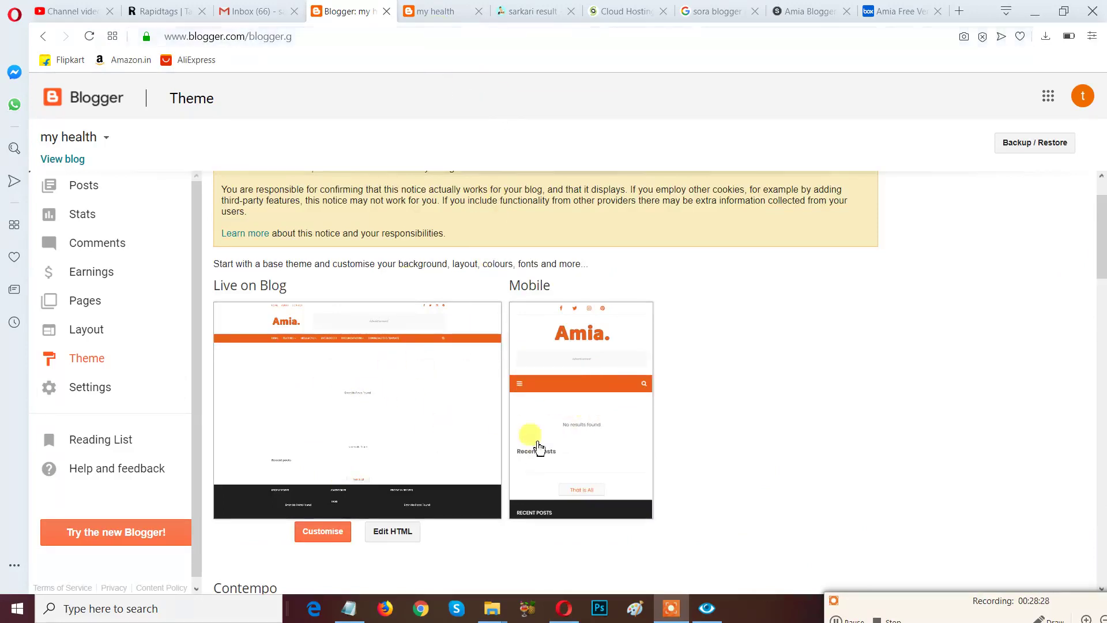
left_click(441, 13)
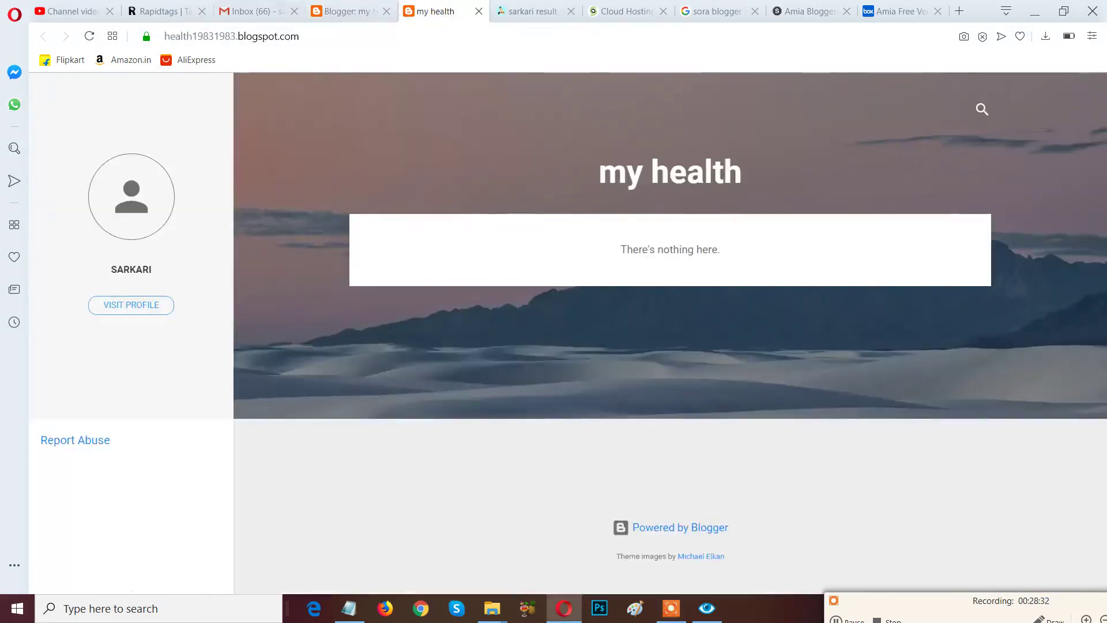
From the Blogger Theme page, open the live blog in a new tab with View blog.
left_click(342, 12)
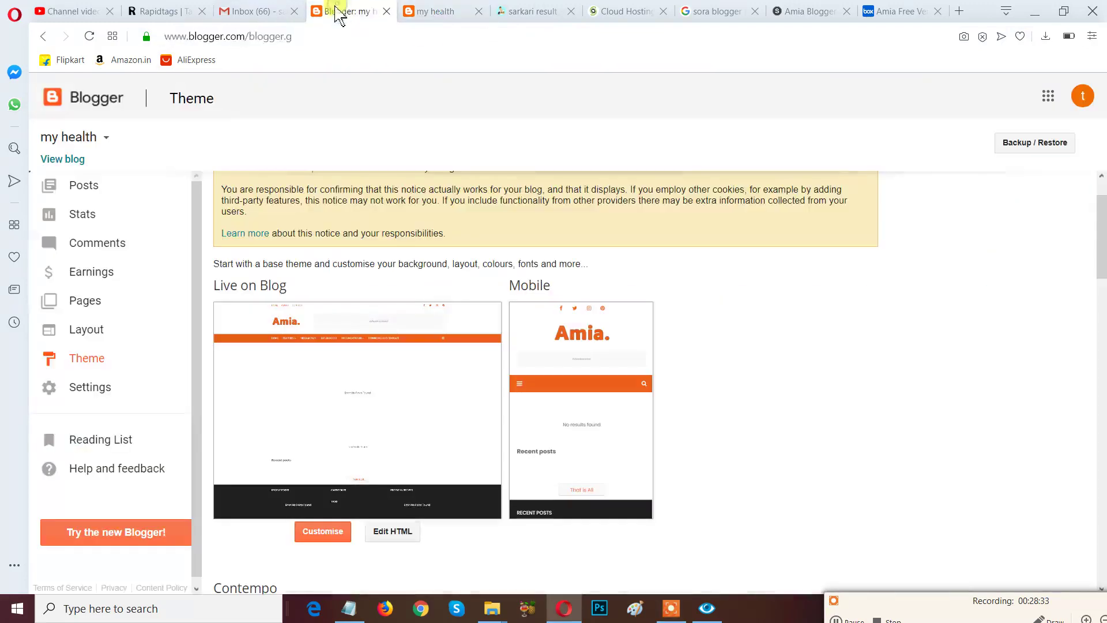
left_click(65, 162)
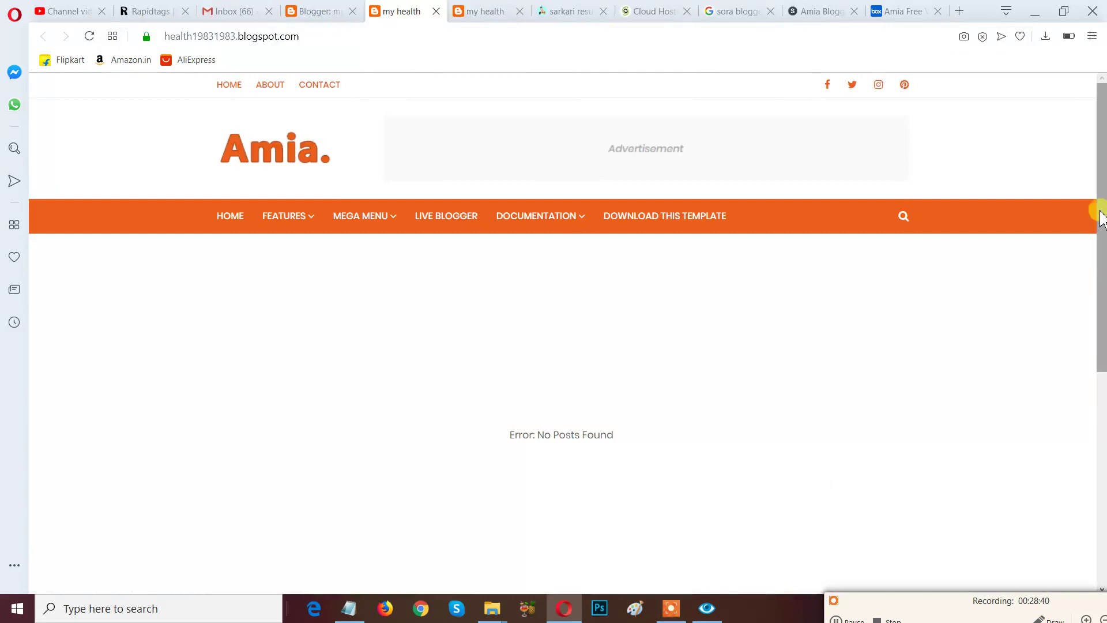
scroll(1100, 213, "down", 5)
scroll(1096, 233, "up", 4)
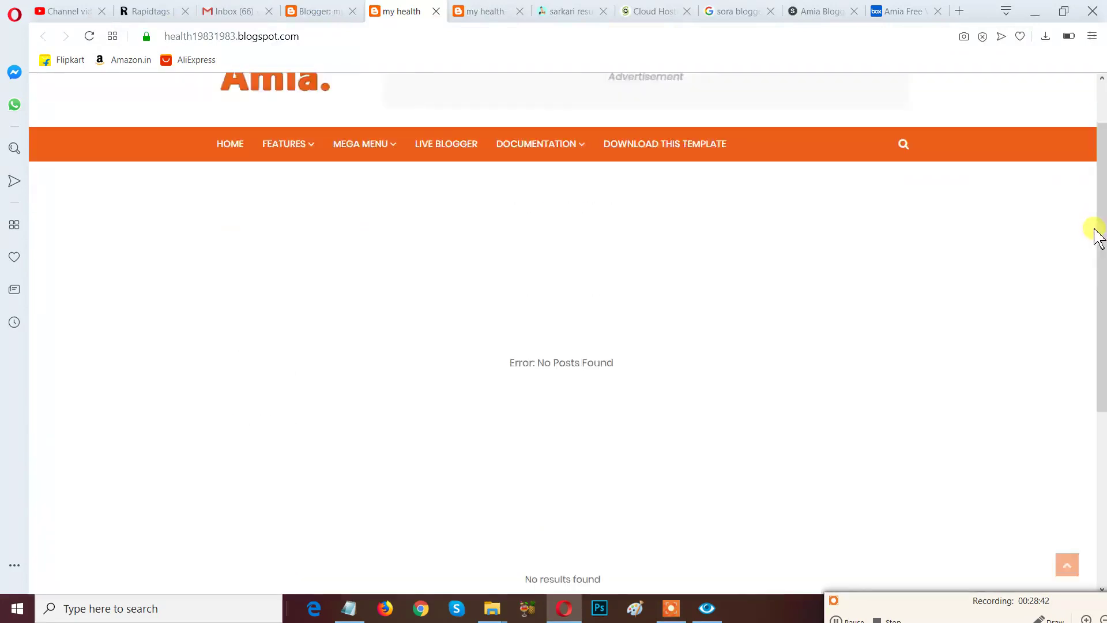
scroll(1098, 234, "up", 1)
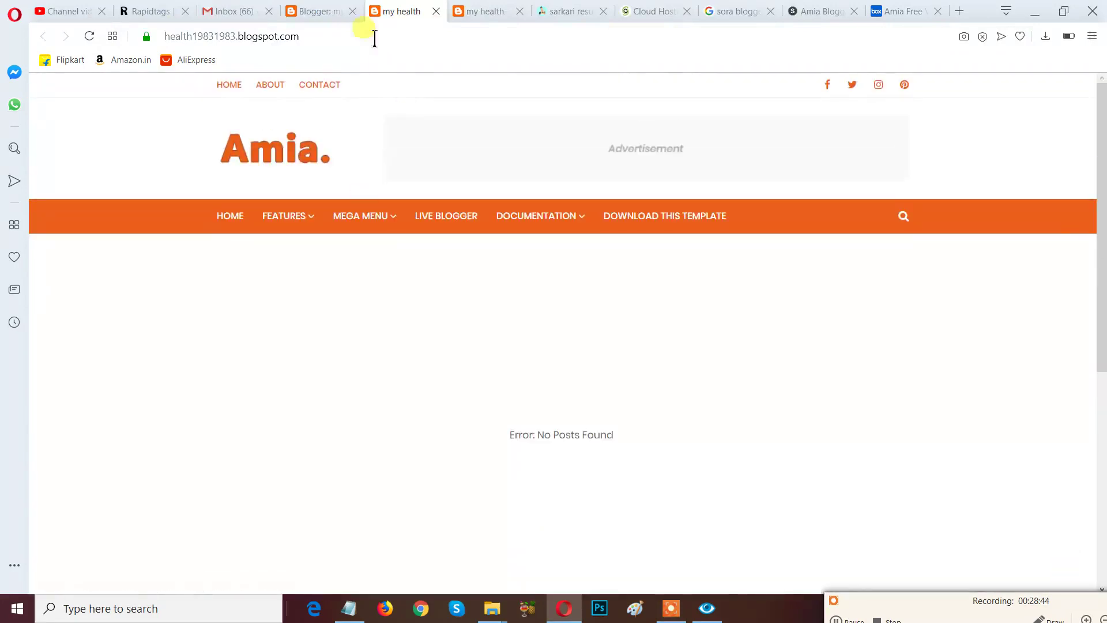
Compare the Amia-themed blog tab against the older my health tab with the old theme.
left_click(491, 13)
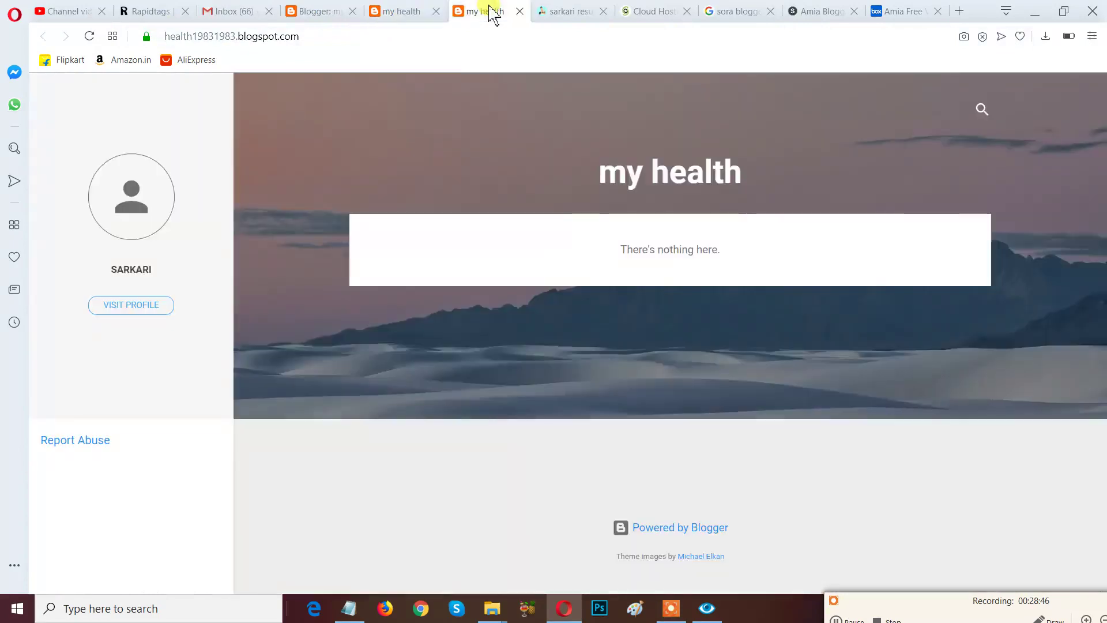
left_click(402, 18)
left_click(470, 18)
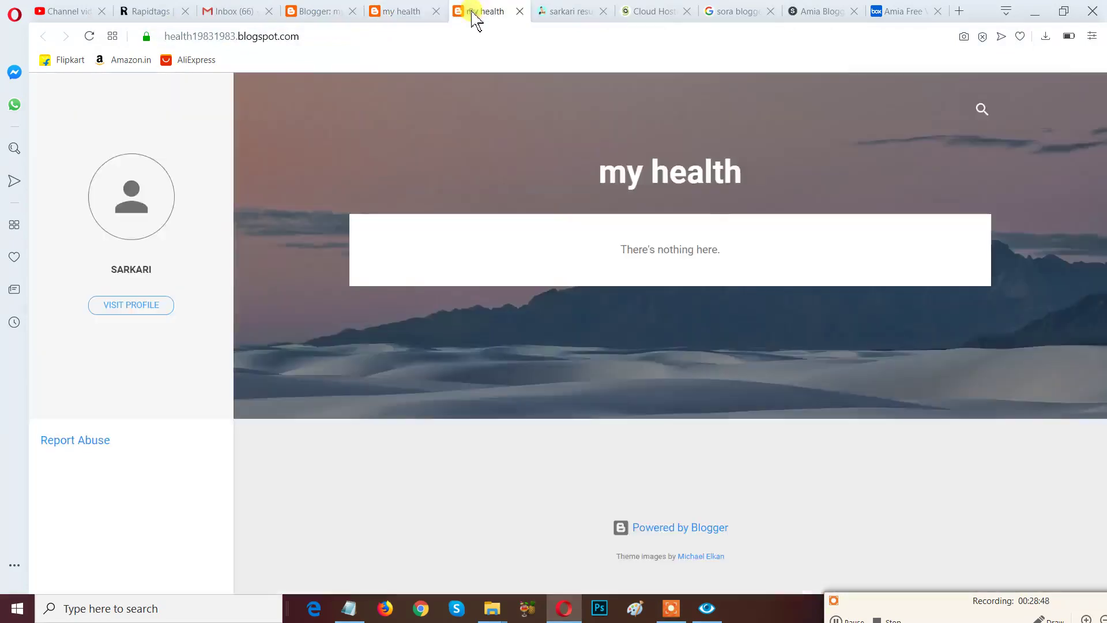
left_click(398, 23)
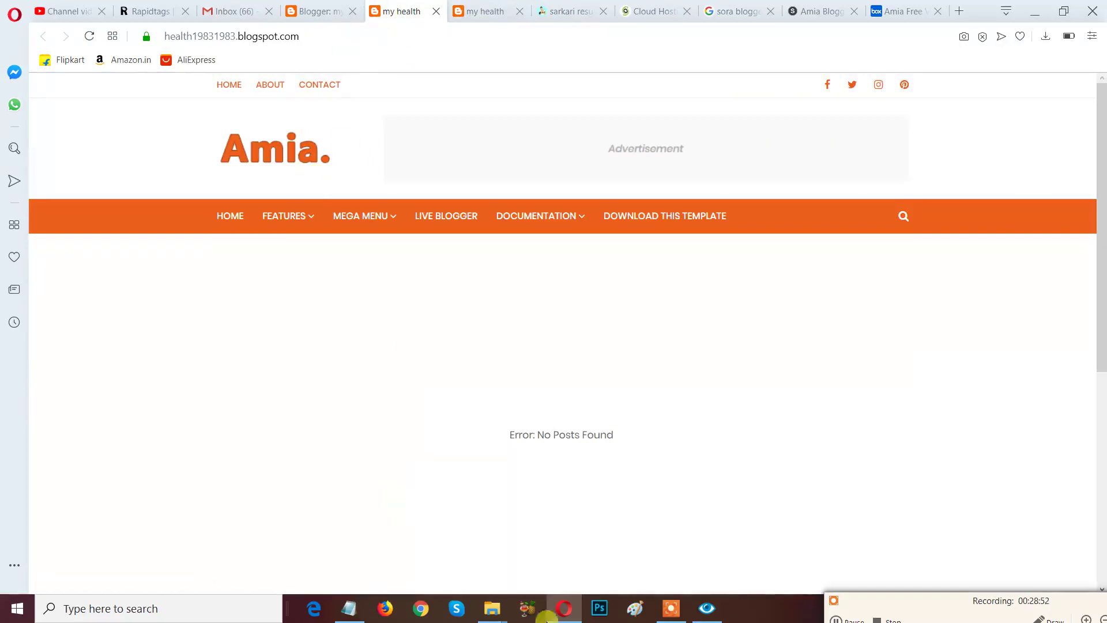
left_click(482, 17)
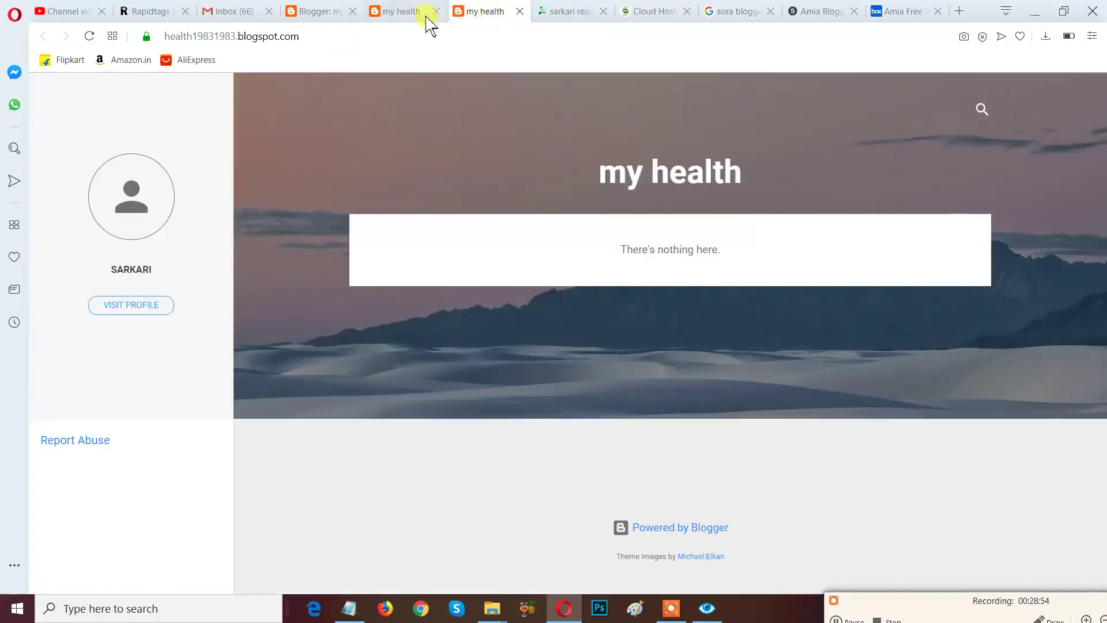
left_click(407, 14)
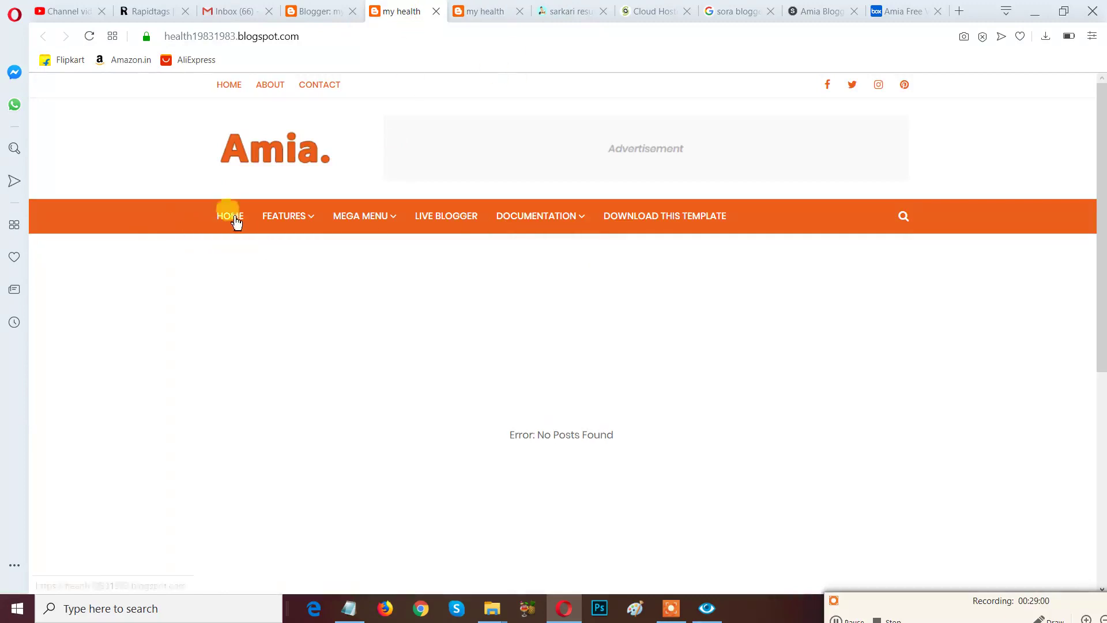
mouse_move(327, 224)
mouse_move(517, 222)
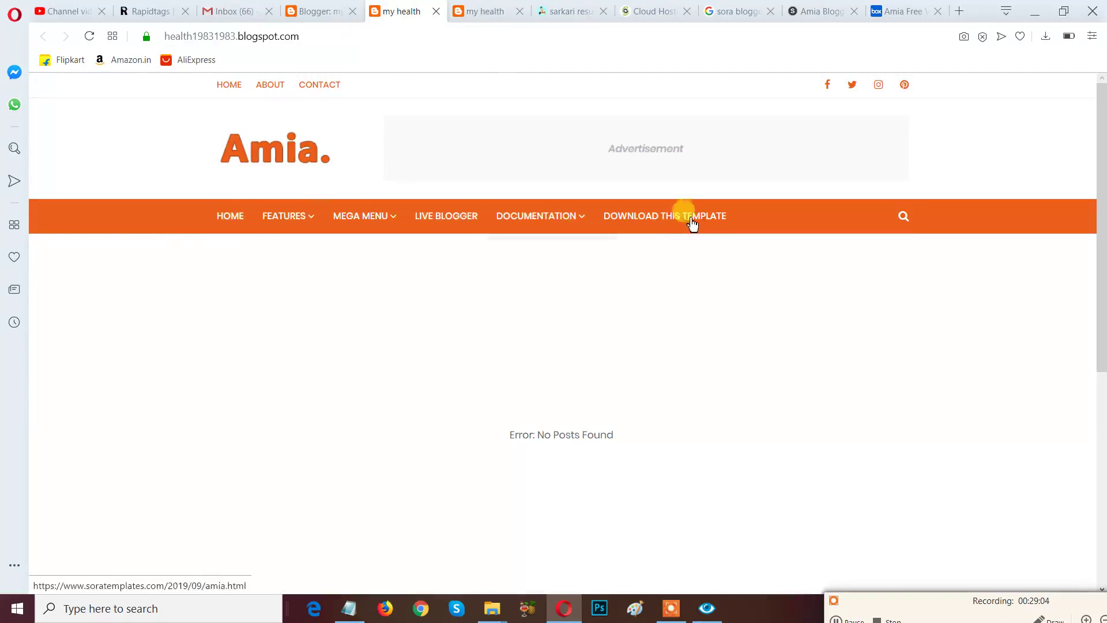
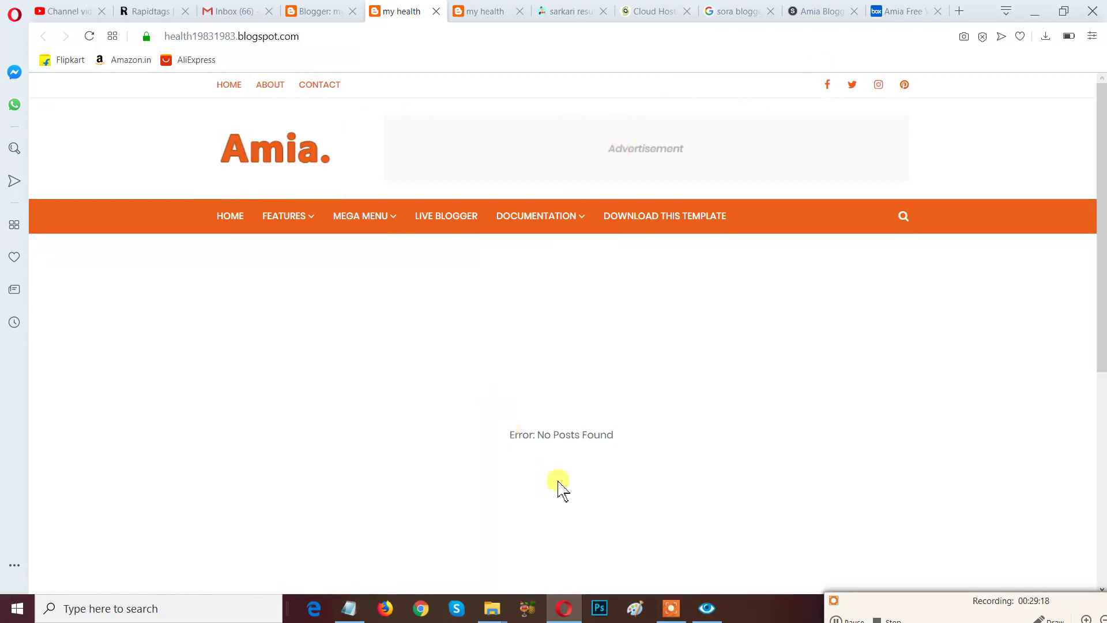
Outline the template credit line in the Amia blog footer, then erase the box.
scroll(558, 487, "down", 4)
scroll(566, 487, "down", 3)
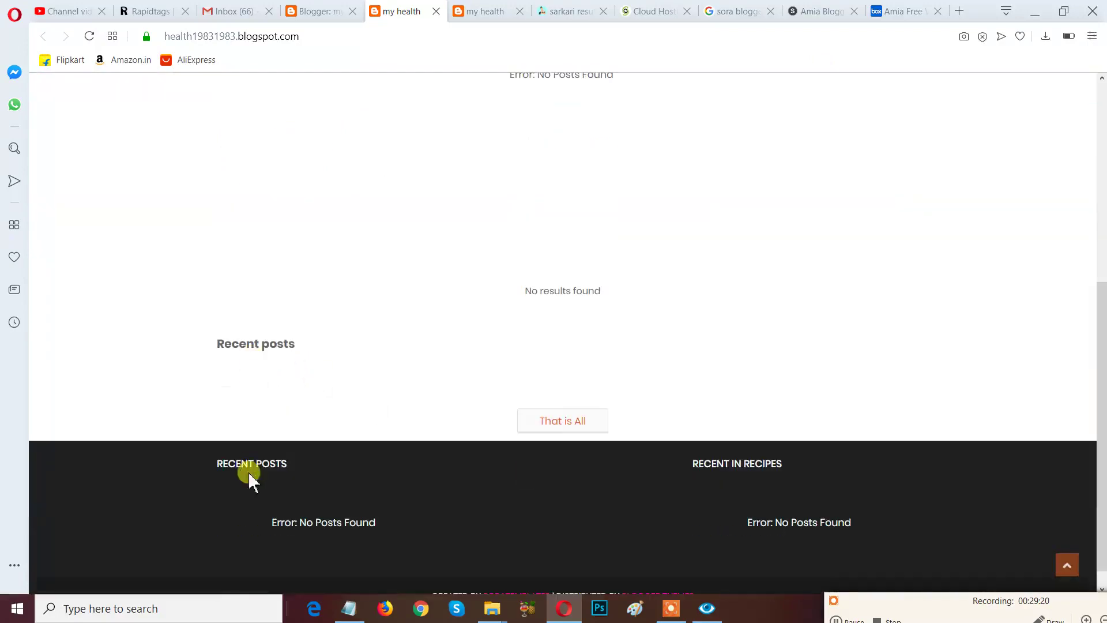
scroll(657, 476, "down", 1)
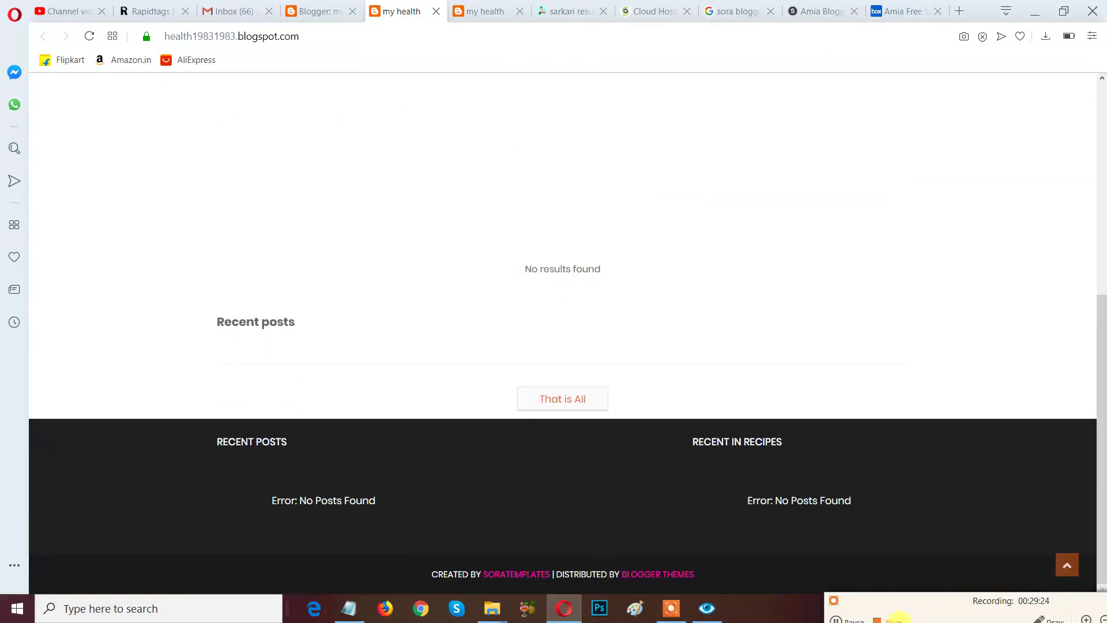
left_click_drag(926, 603, 894, 511)
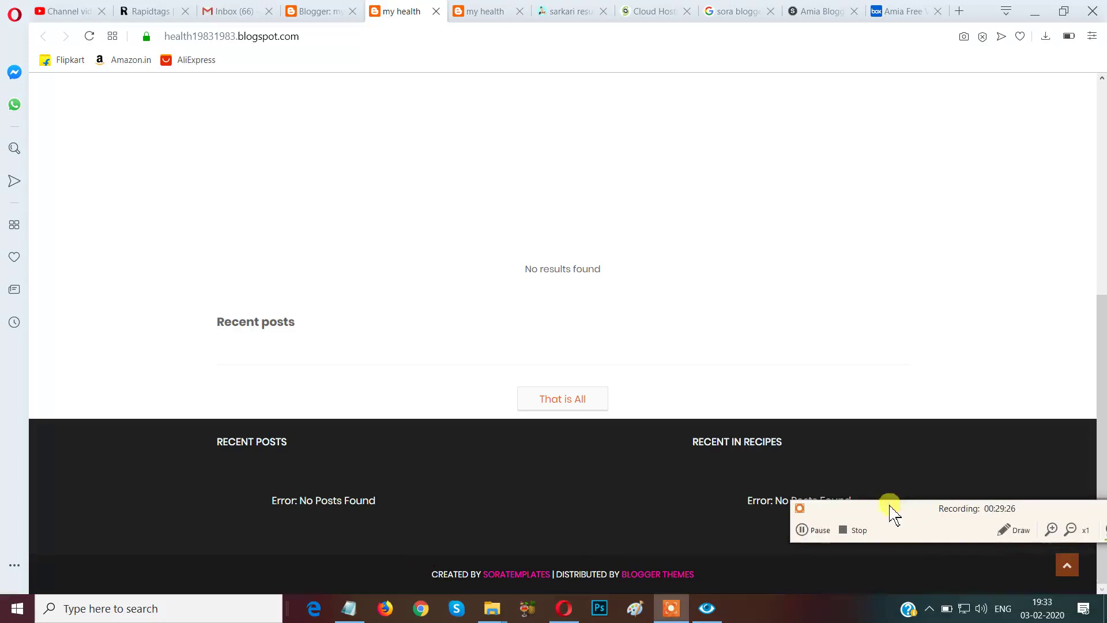
left_click(1004, 527)
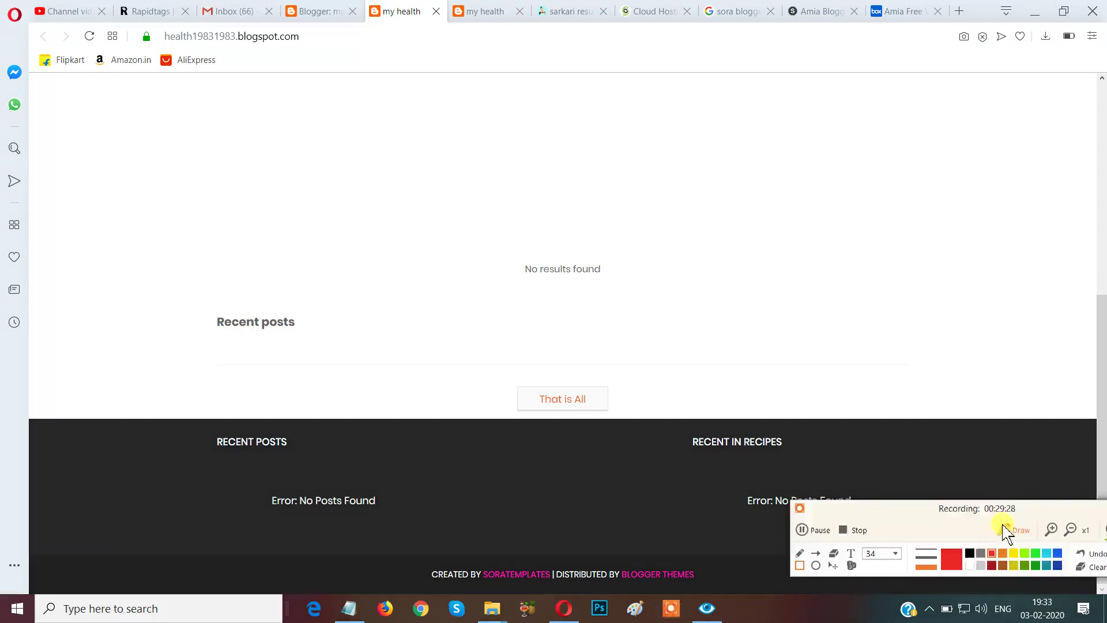
left_click(798, 565)
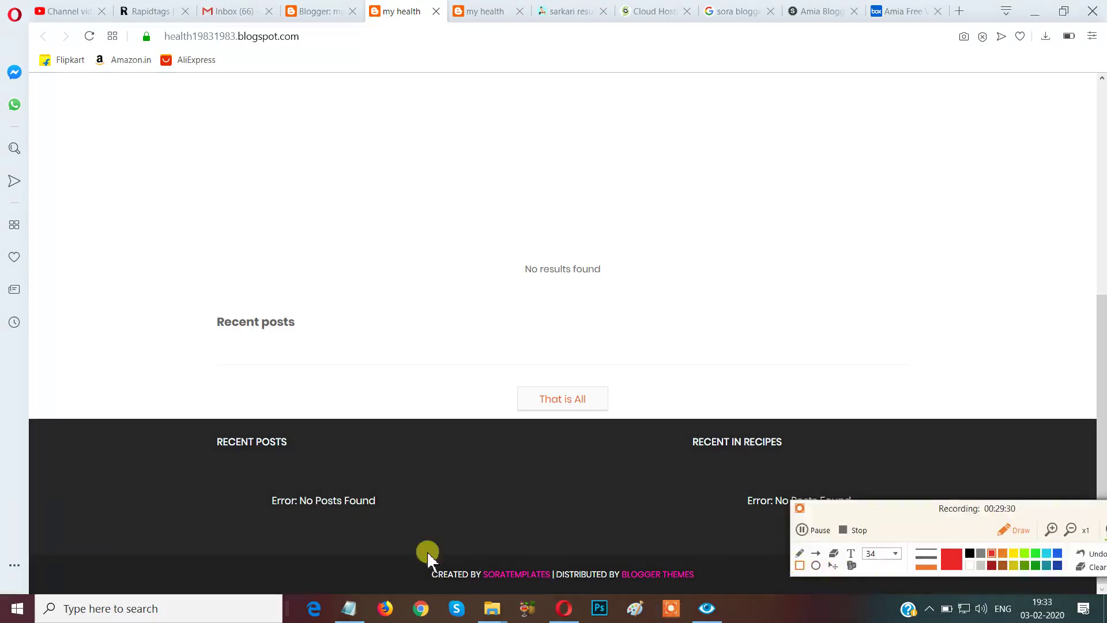
mouse_move(378, 534)
left_mouse_down()
mouse_move(452, 592)
mouse_move(668, 622)
mouse_move(738, 612)
left_mouse_up()
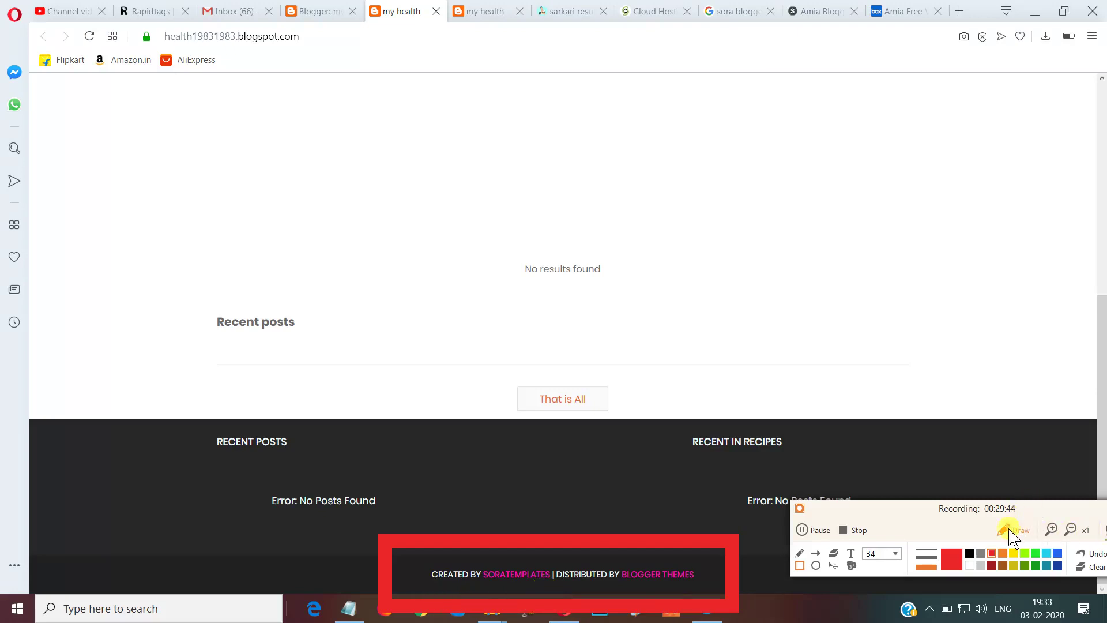
left_click(1013, 534)
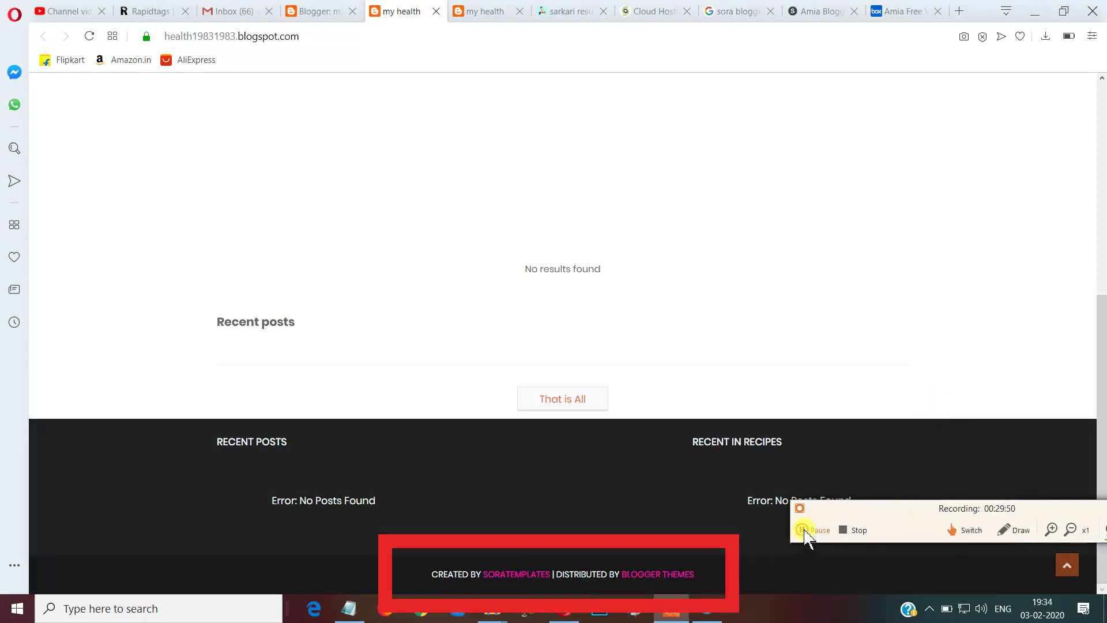
left_click_drag(902, 506, 850, 478)
left_click(957, 498)
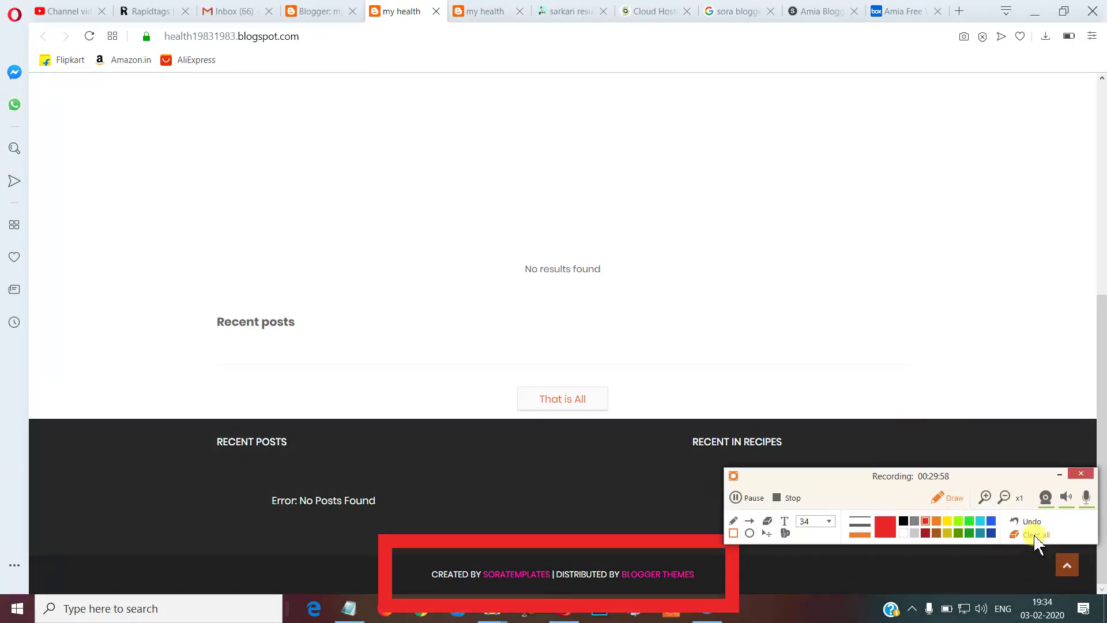
left_click(1034, 535)
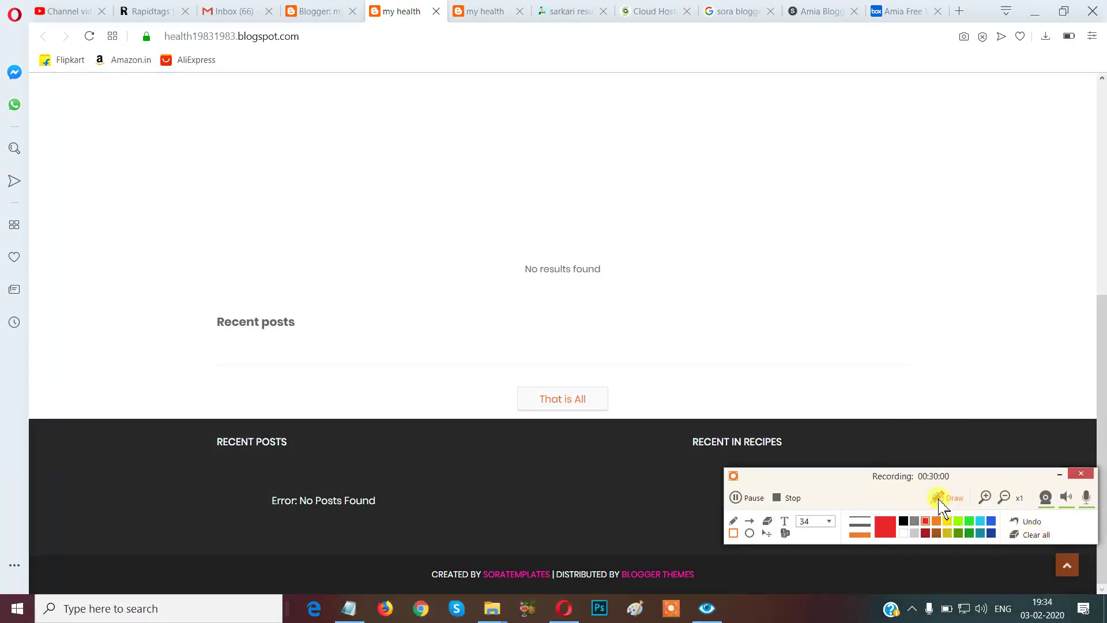
left_click(941, 499)
left_click_drag(842, 483, 886, 595)
scroll(1061, 409, "up", 6)
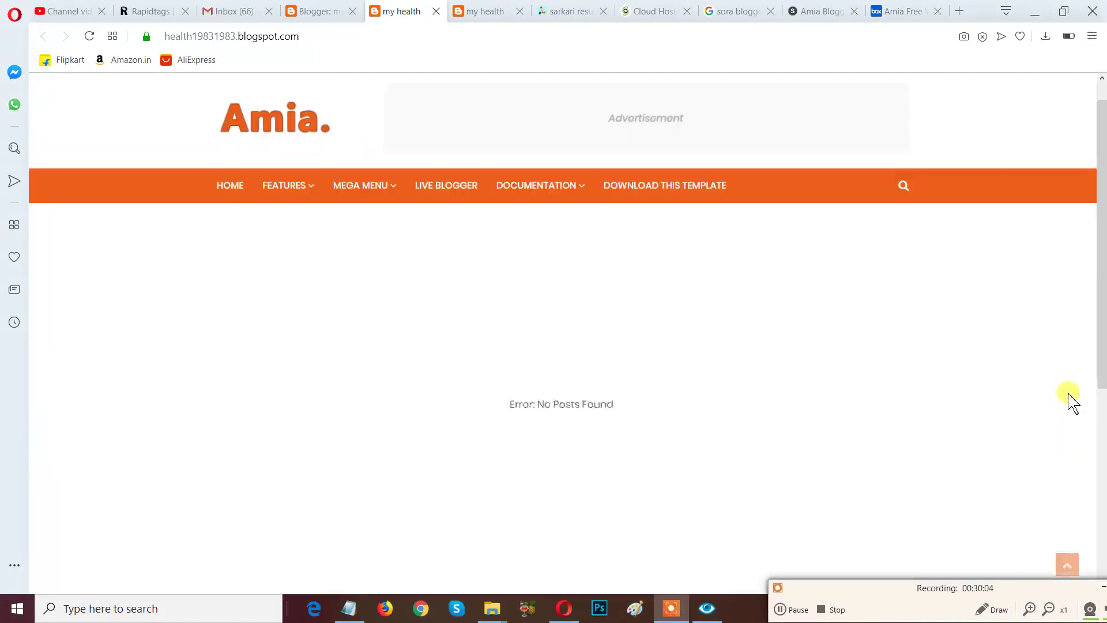
Reload the other my health tab so it shows the Amia theme, then return to the dashboard.
left_click(485, 11)
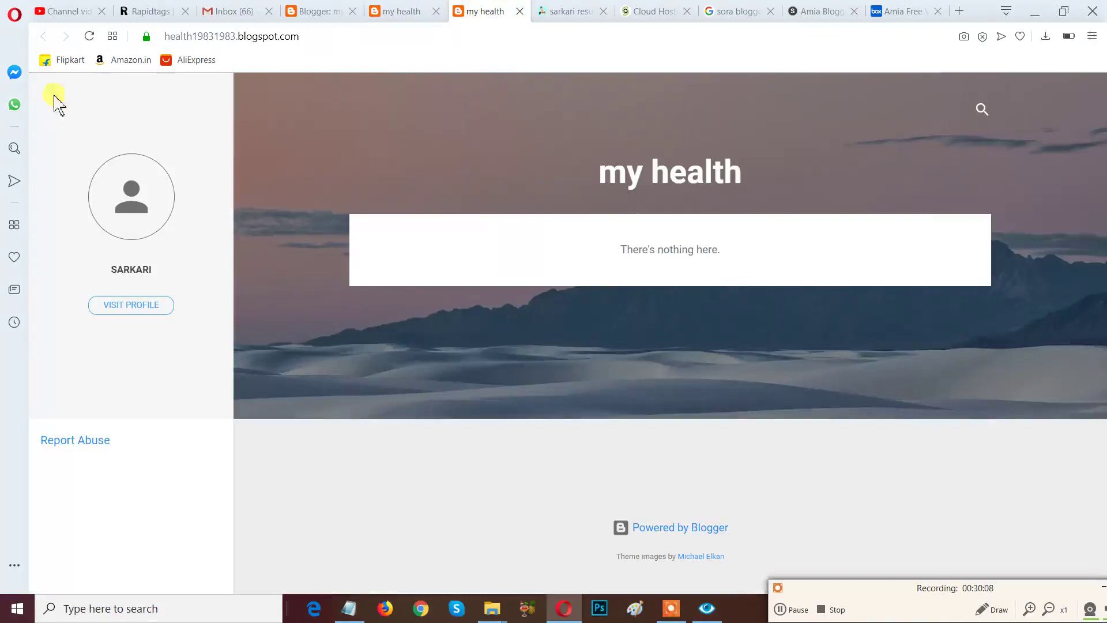
left_click(91, 38)
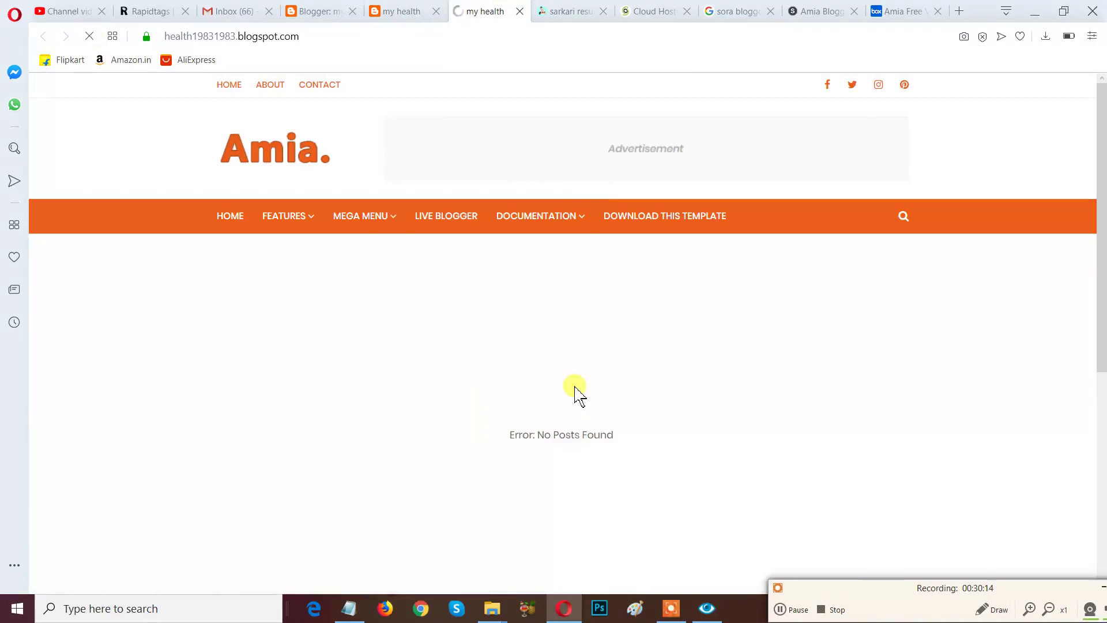
mouse_move(536, 217)
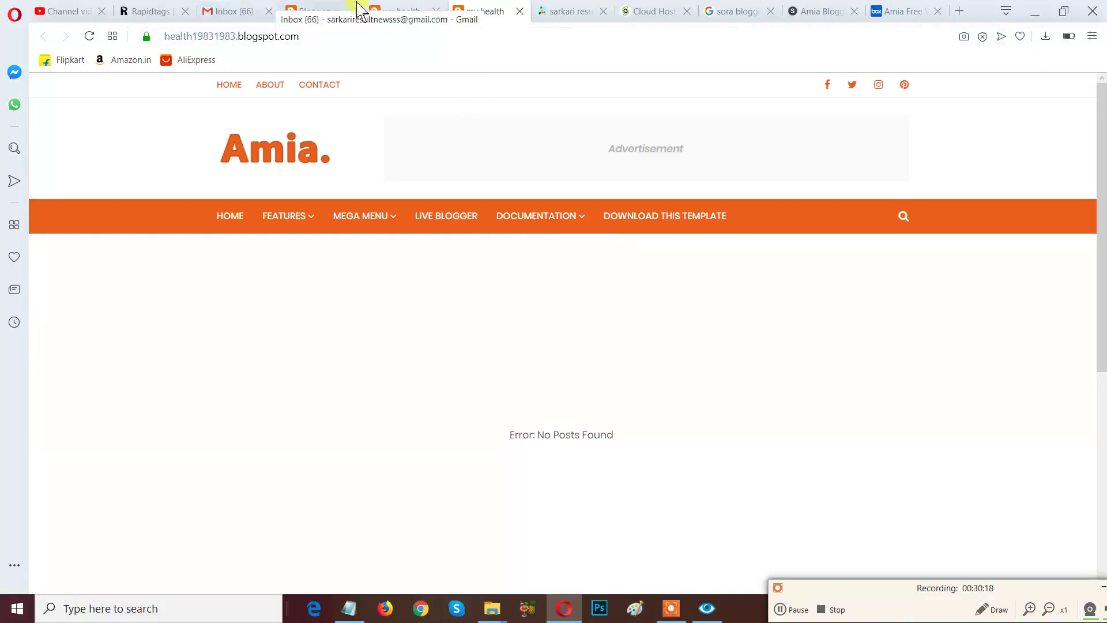
left_click(316, 12)
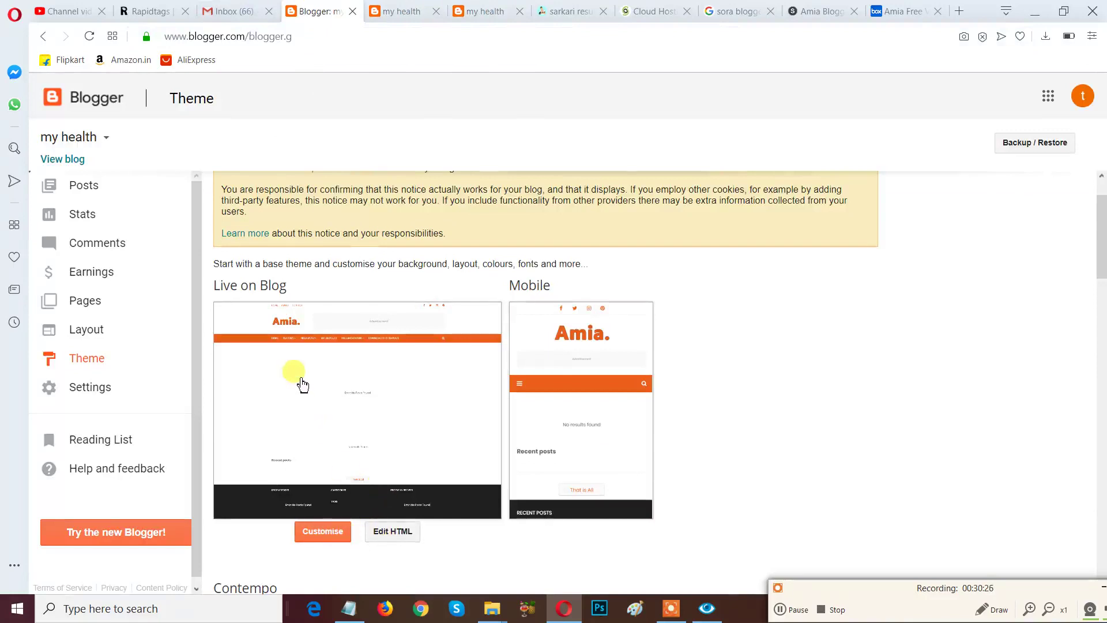
Scroll the Theme page to the Live on Blog and Mobile previews, both showing Amia.
scroll(302, 385, "up", 1)
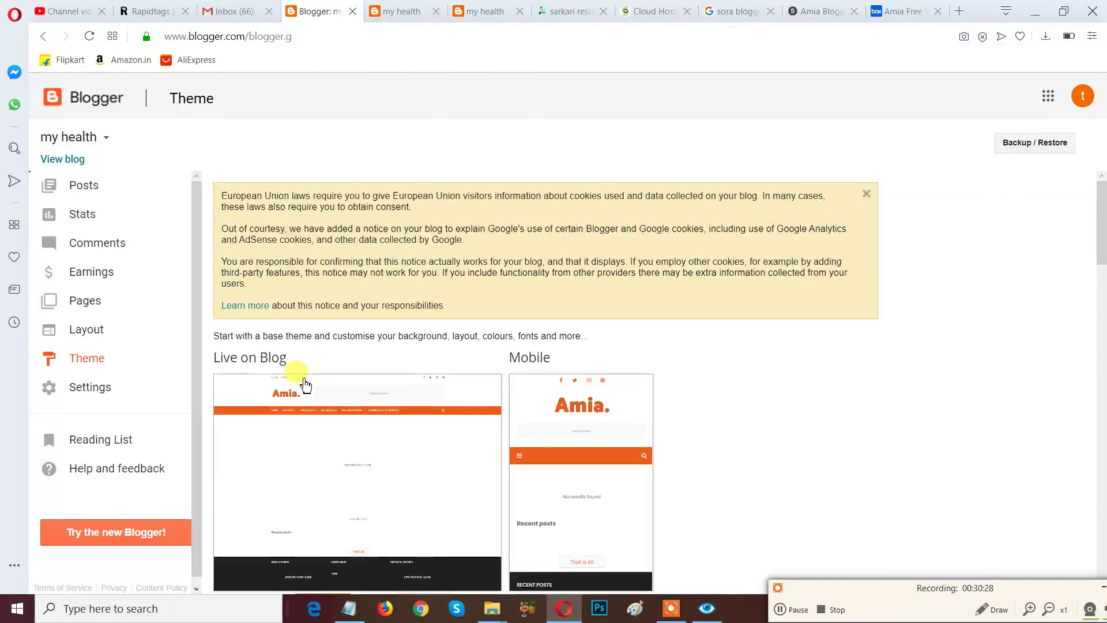
scroll(303, 384, "down", 2)
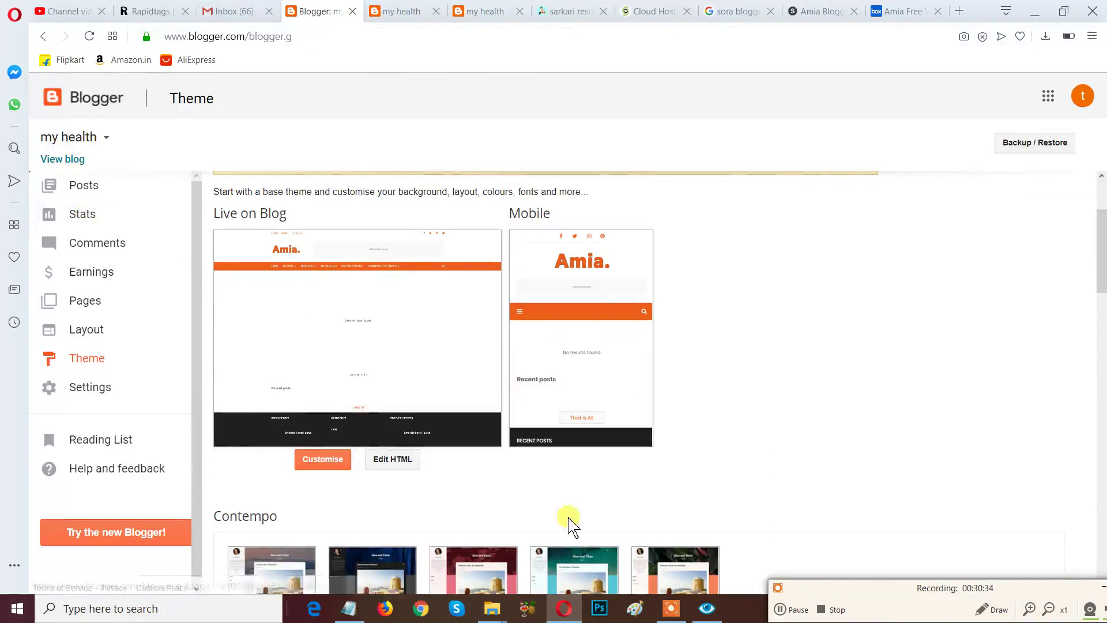
left_click_drag(852, 589, 749, 493)
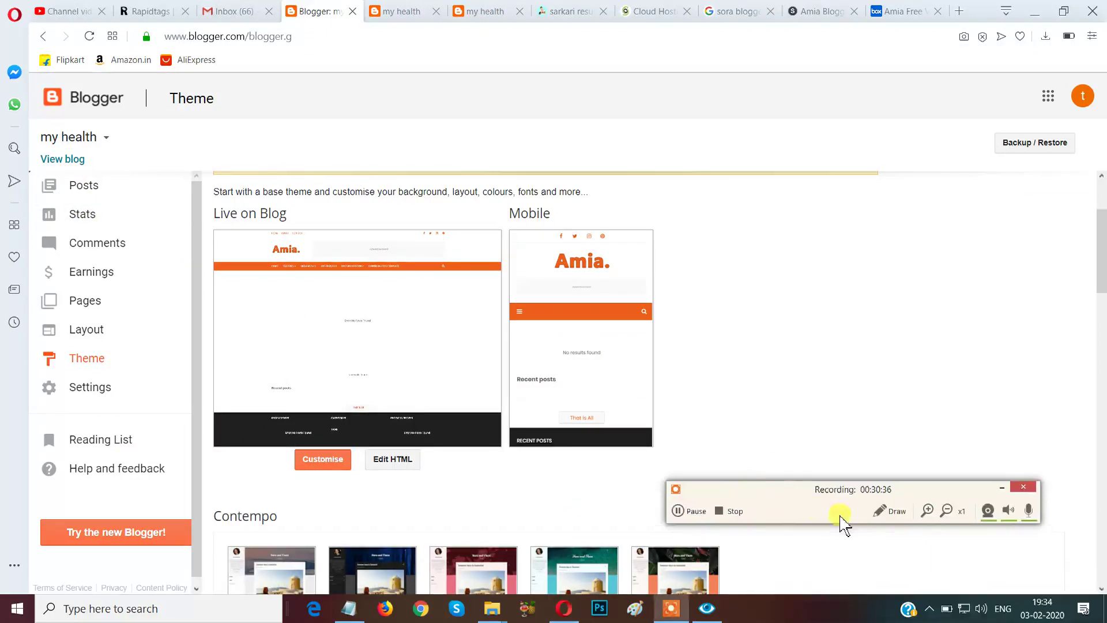
left_click(889, 511)
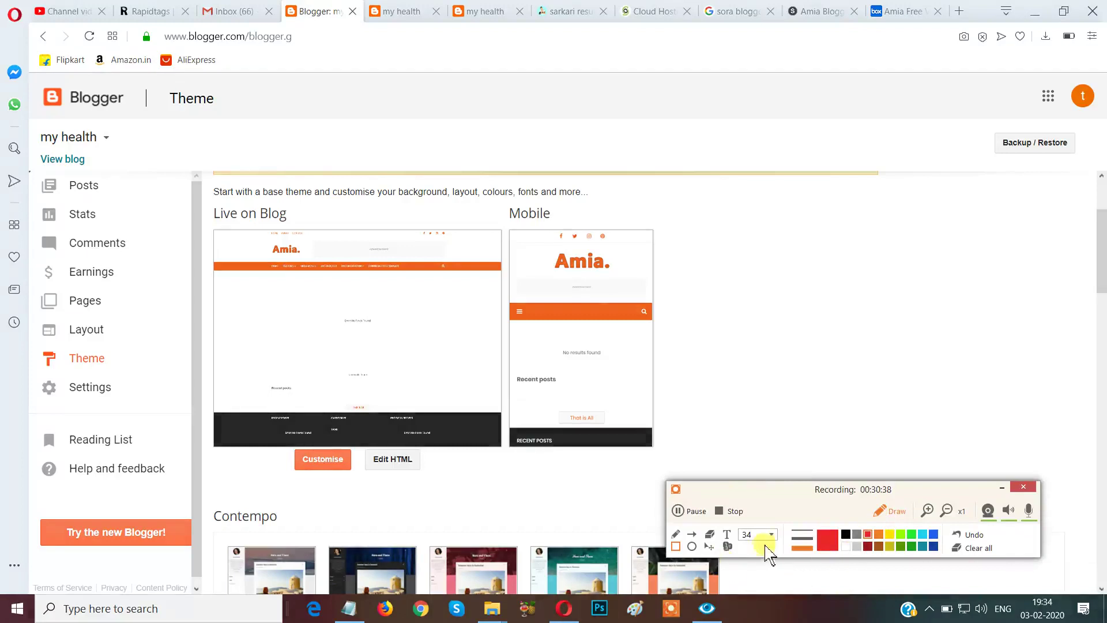
left_click(694, 535)
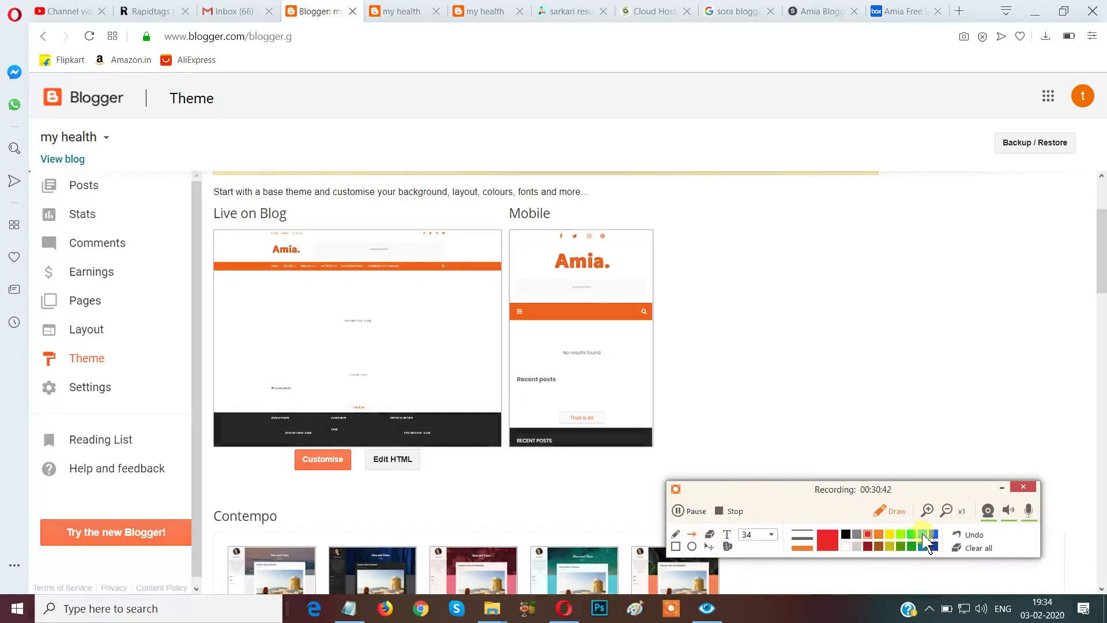
left_click(923, 534)
left_click_drag(194, 138, 113, 183)
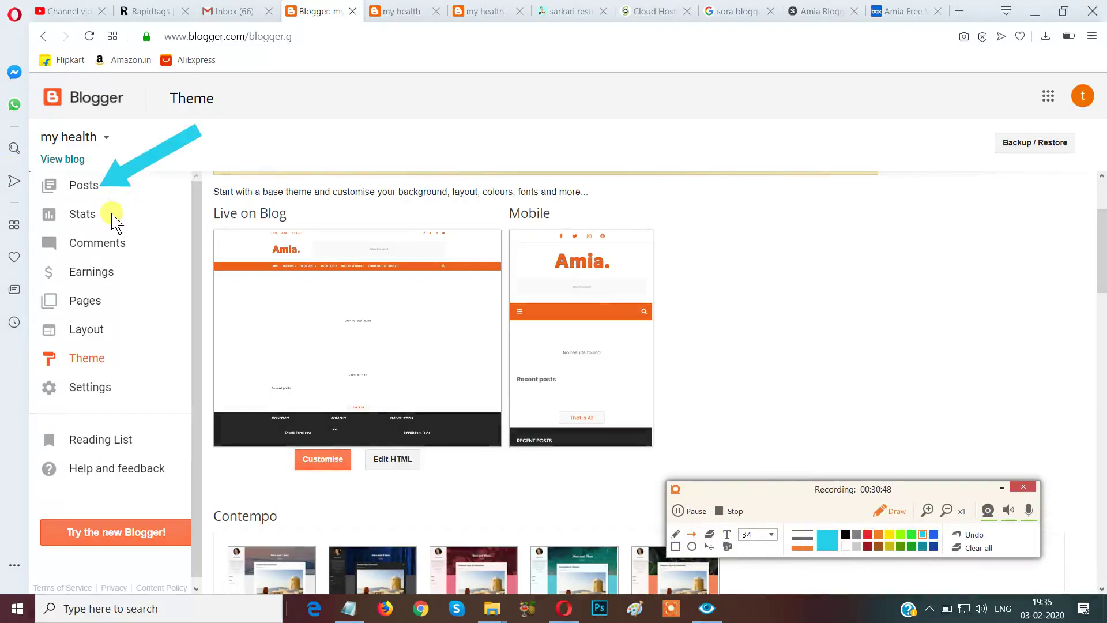
mouse_move(108, 217)
left_mouse_down()
mouse_move(230, 173)
mouse_move(198, 173)
mouse_move(148, 213)
mouse_move(88, 217)
left_mouse_up()
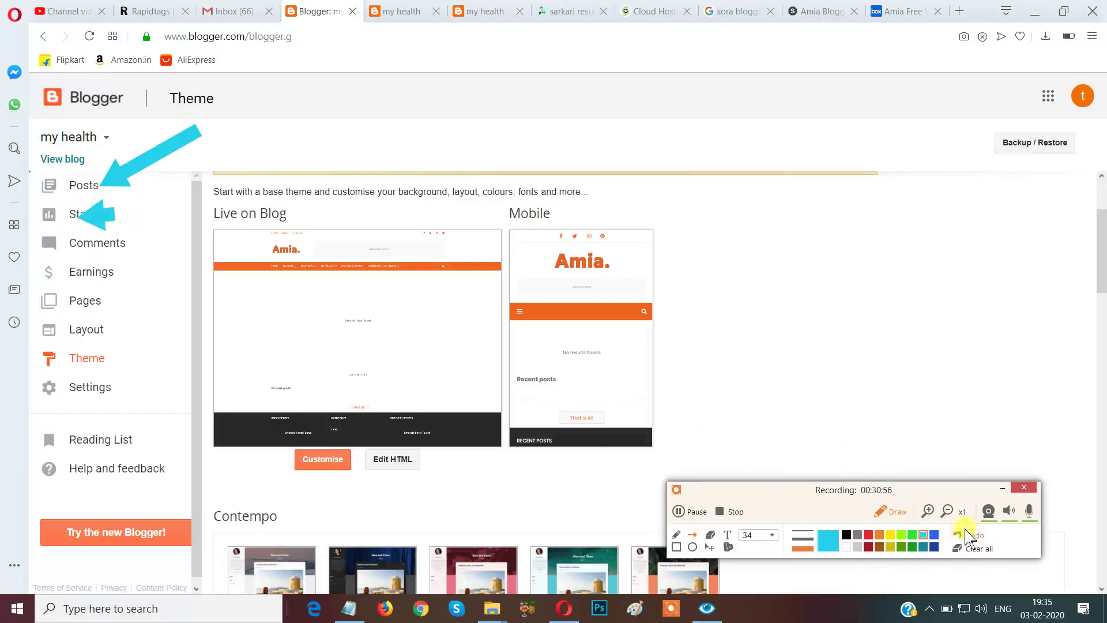
left_click(970, 535)
left_click_drag(265, 134, 119, 211)
left_click_drag(350, 134, 152, 242)
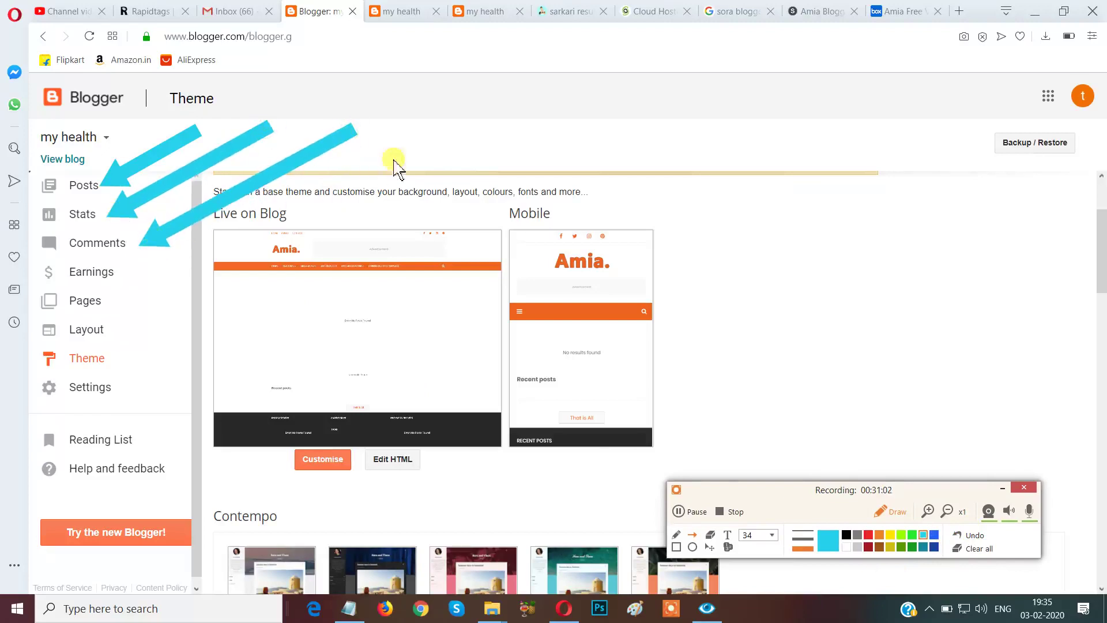
mouse_move(439, 133)
left_mouse_down()
mouse_move(265, 247)
mouse_move(144, 285)
mouse_move(139, 270)
left_mouse_up()
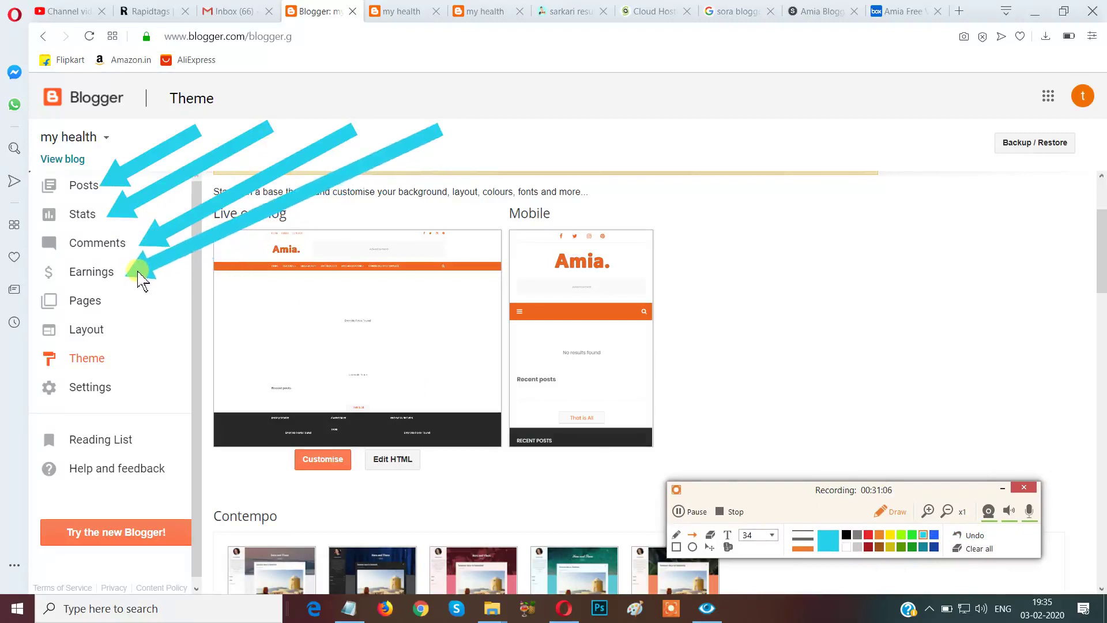
left_click_drag(567, 88, 122, 303)
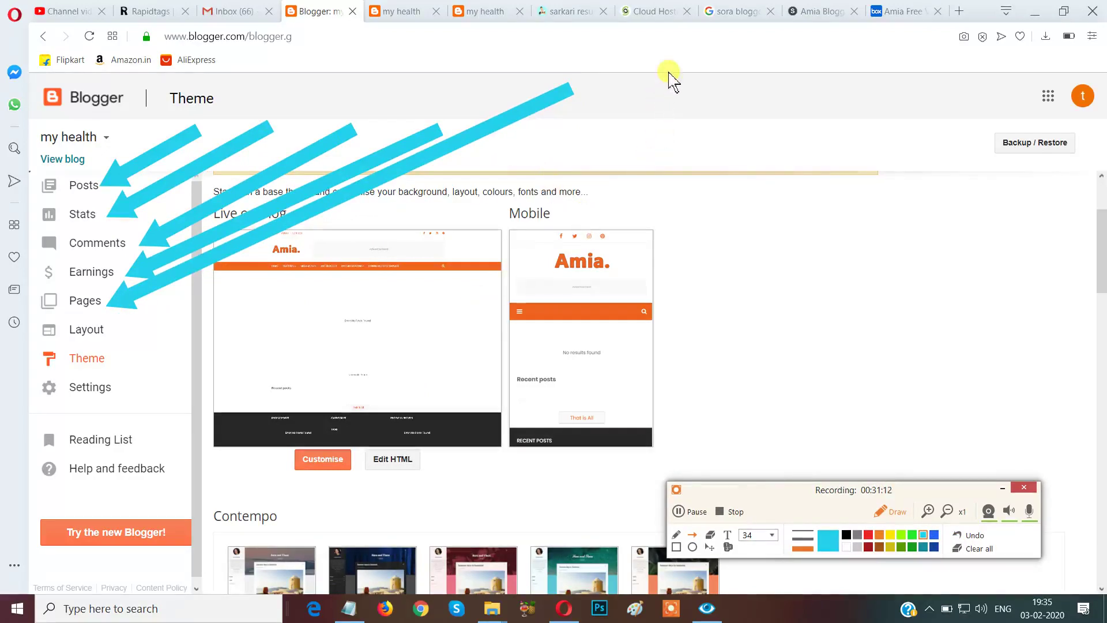
left_click_drag(668, 53, 121, 339)
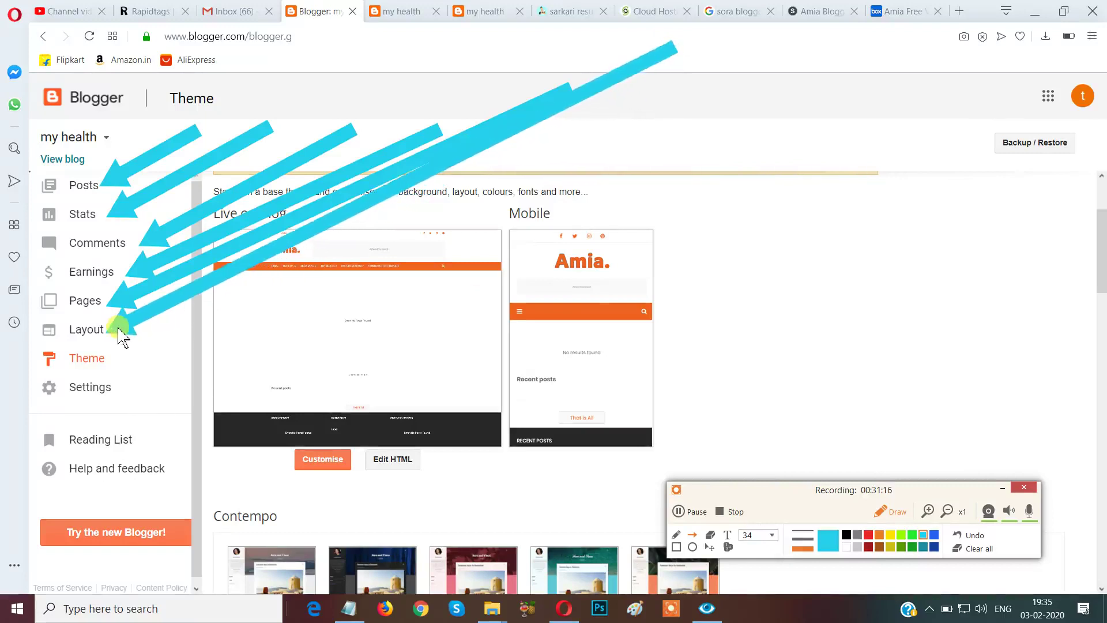
mouse_move(769, 122)
left_mouse_down()
mouse_move(731, 153)
mouse_move(400, 296)
mouse_move(118, 363)
left_mouse_up()
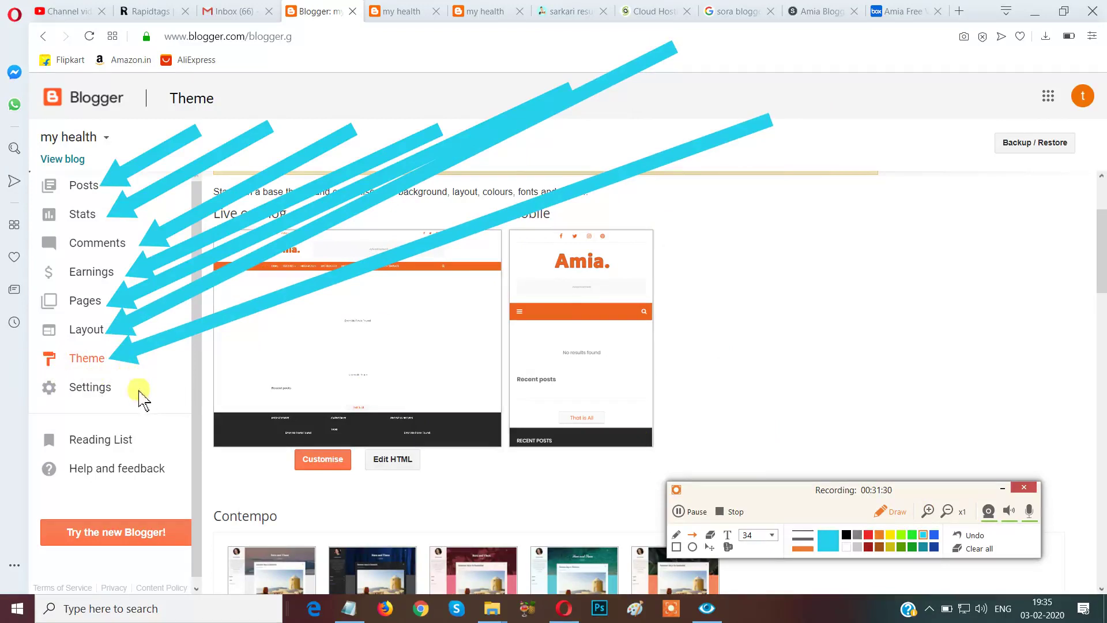
mouse_move(810, 147)
left_mouse_down()
mouse_move(660, 231)
mouse_move(213, 383)
mouse_move(123, 396)
mouse_move(136, 392)
left_mouse_up()
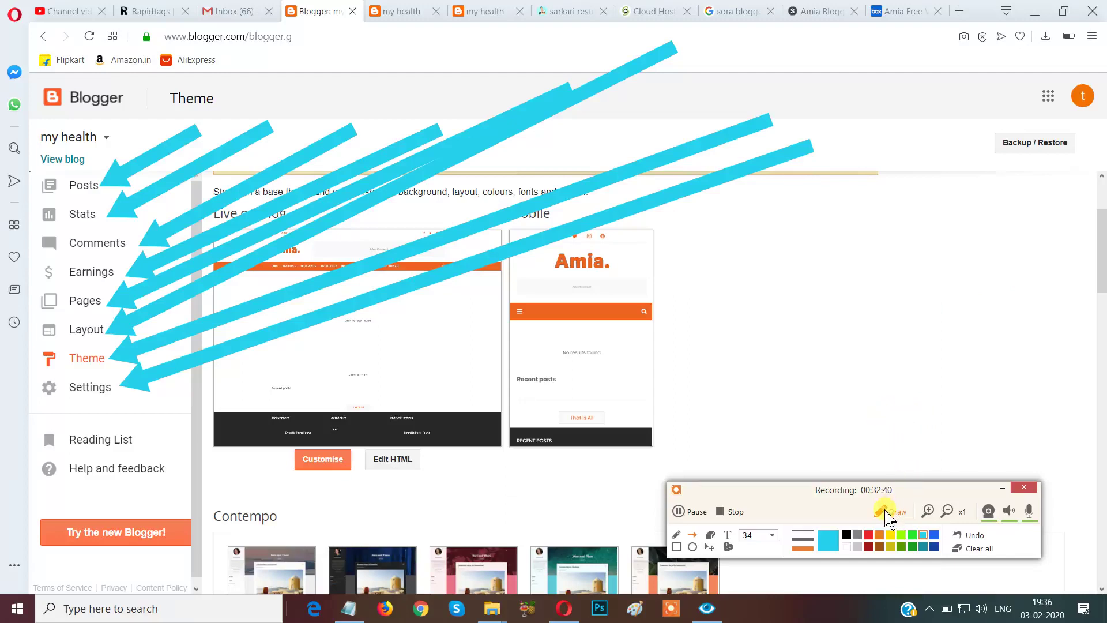
left_click(887, 513)
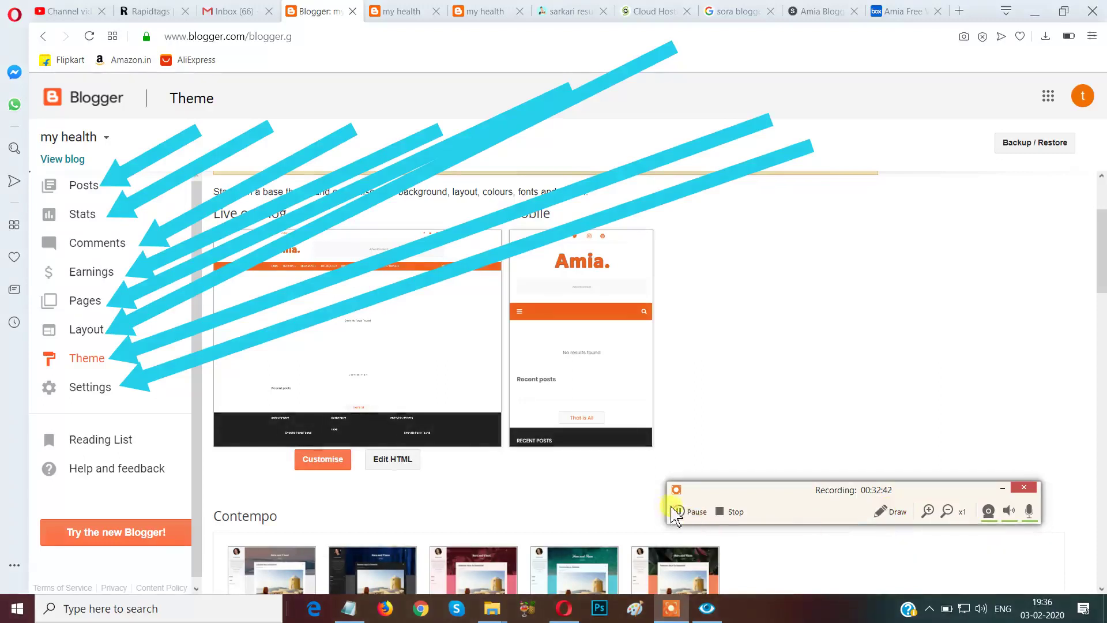
left_click(888, 513)
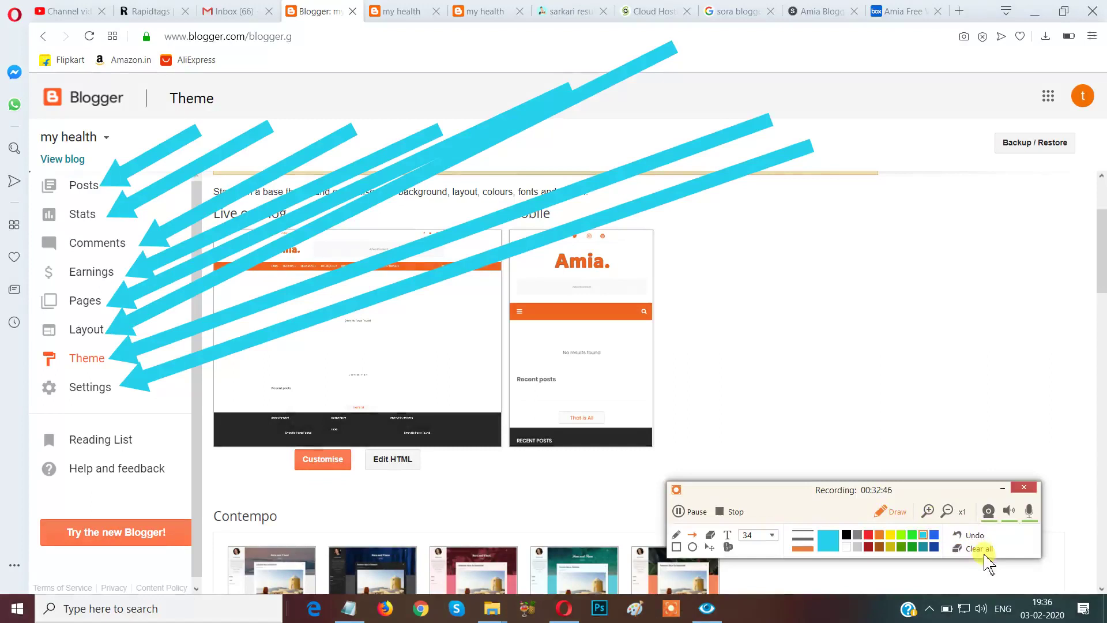
left_click(985, 552)
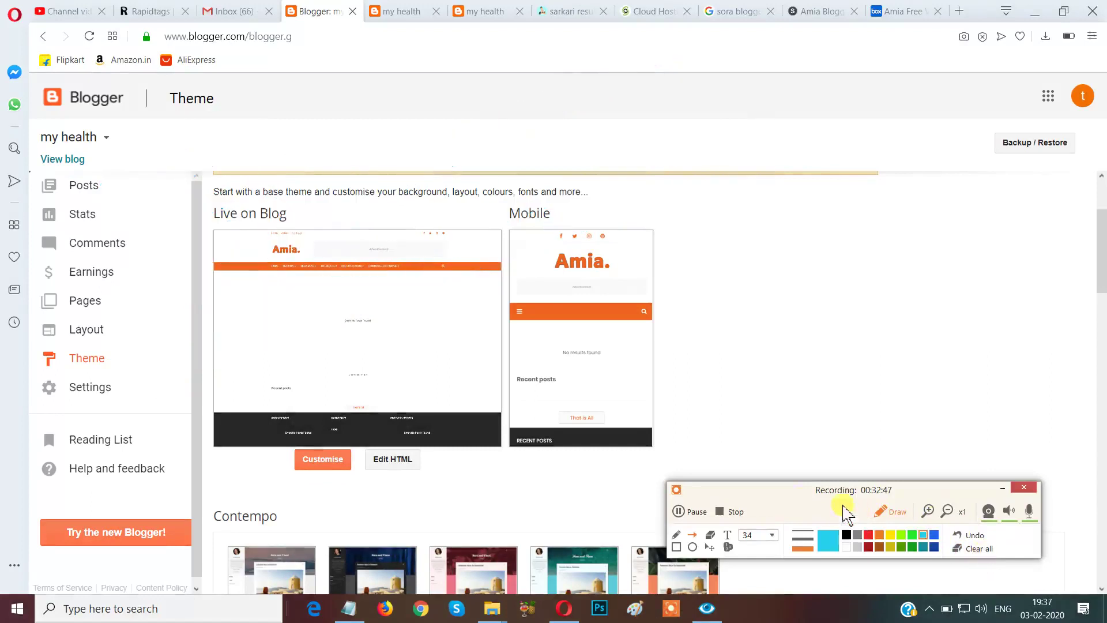
left_click(882, 510)
left_click_drag(790, 497, 923, 606)
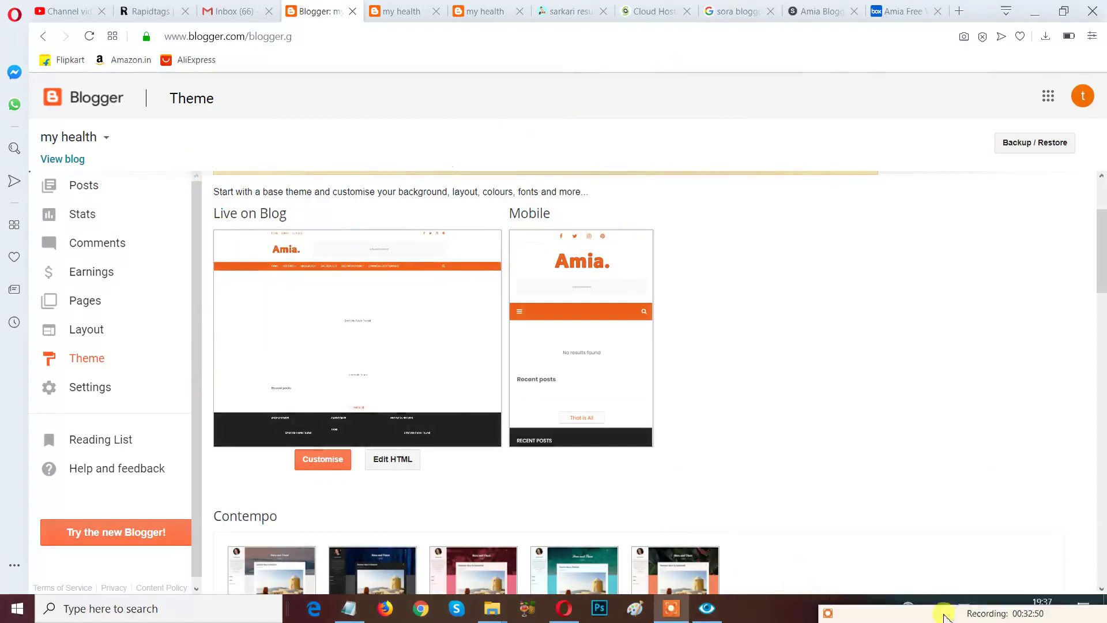
Go to Settings > Basic and make the 'my health' title editable.
left_click(86, 390)
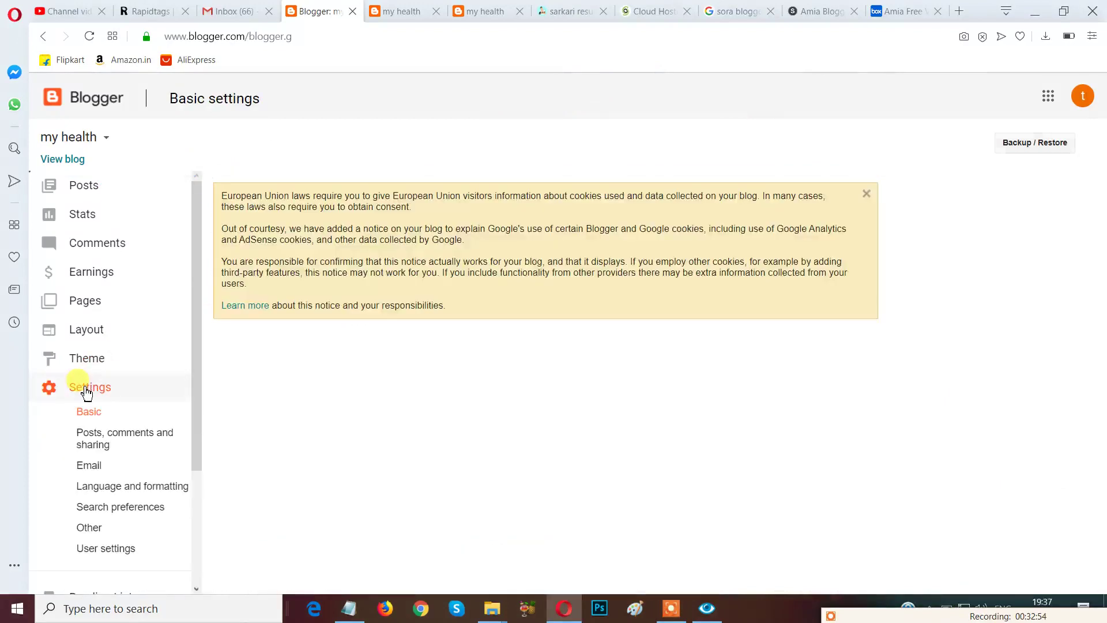
left_click(87, 390)
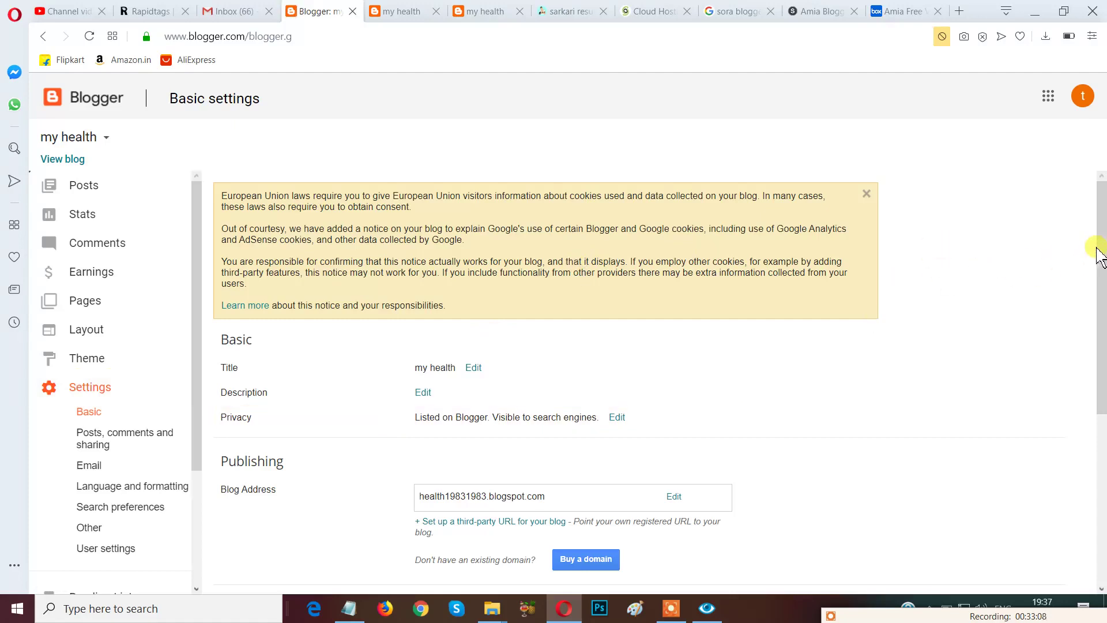
scroll(1100, 257, "down", 2)
scroll(1100, 256, "up", 2)
scroll(1100, 257, "up", 1)
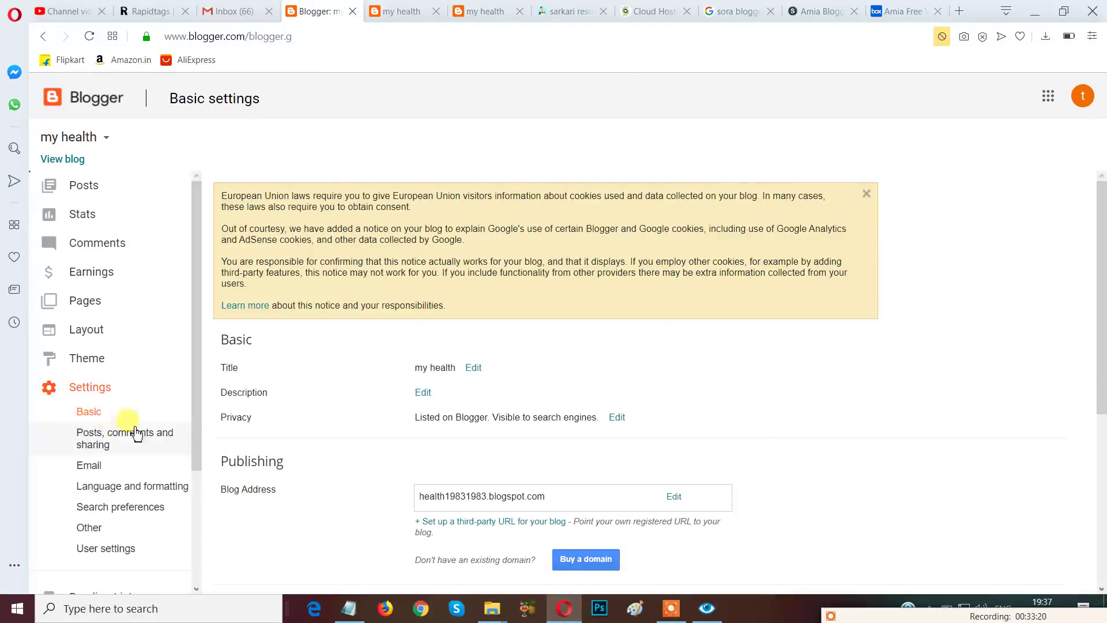
left_click(474, 370)
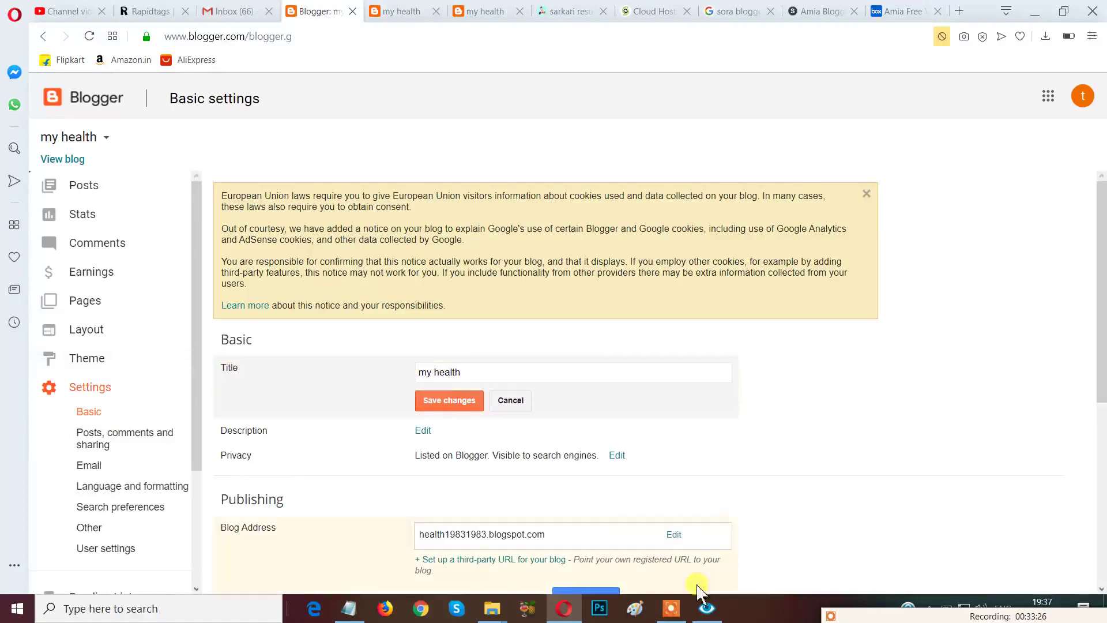
Draw and then clear an annotation box around the blog Title field.
mouse_move(907, 532)
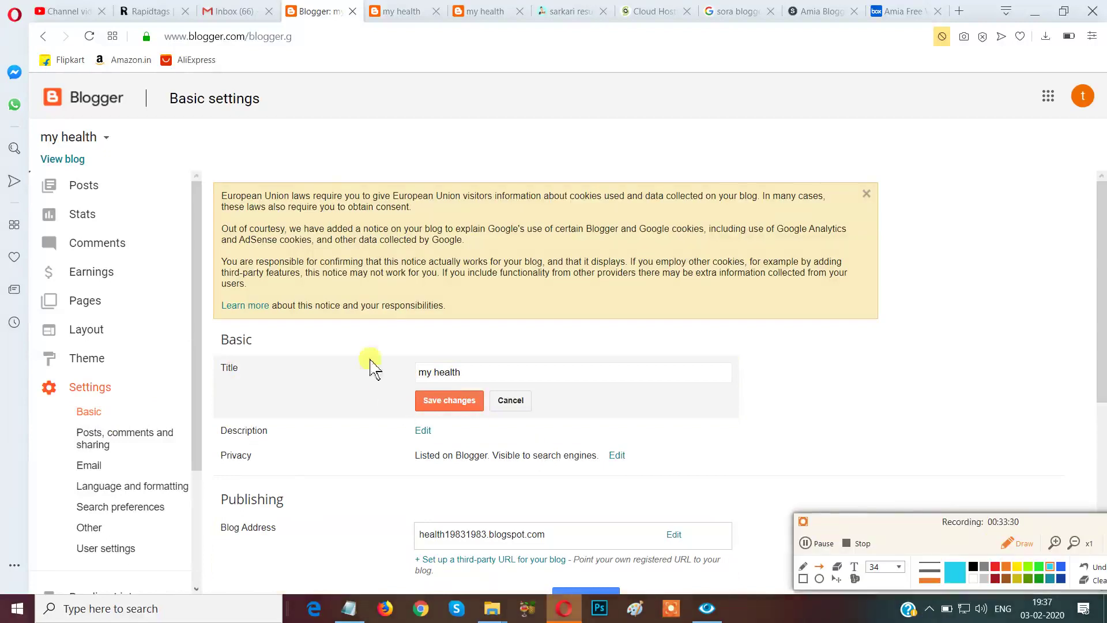
mouse_move(385, 316)
left_mouse_down()
mouse_move(411, 398)
mouse_move(405, 353)
mouse_move(398, 371)
mouse_move(251, 368)
left_mouse_up()
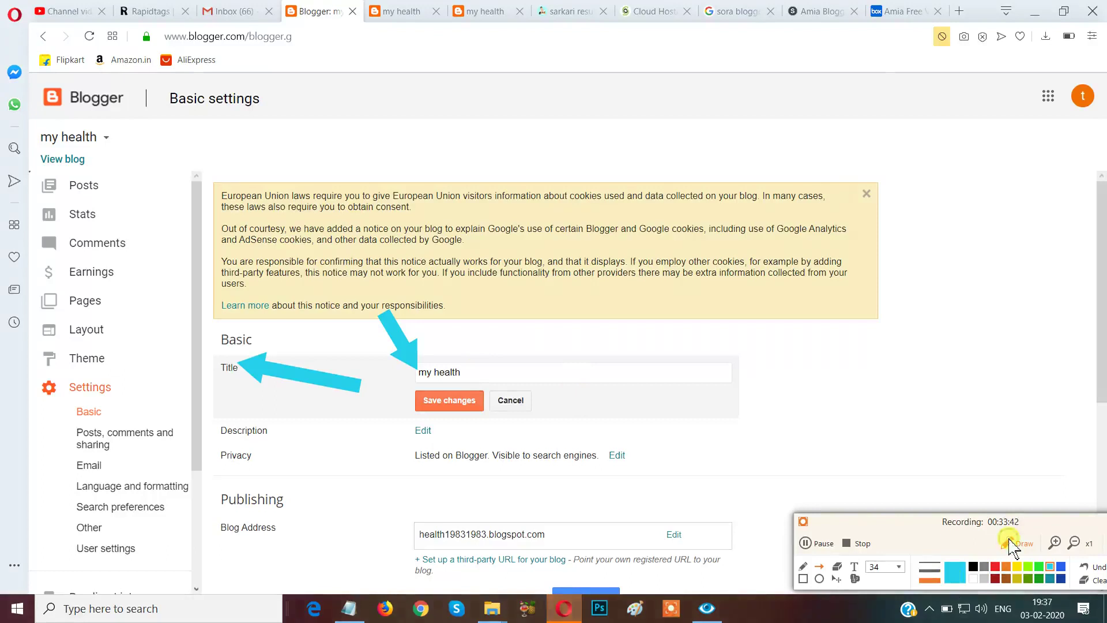
left_click(1009, 541)
left_click(1008, 540)
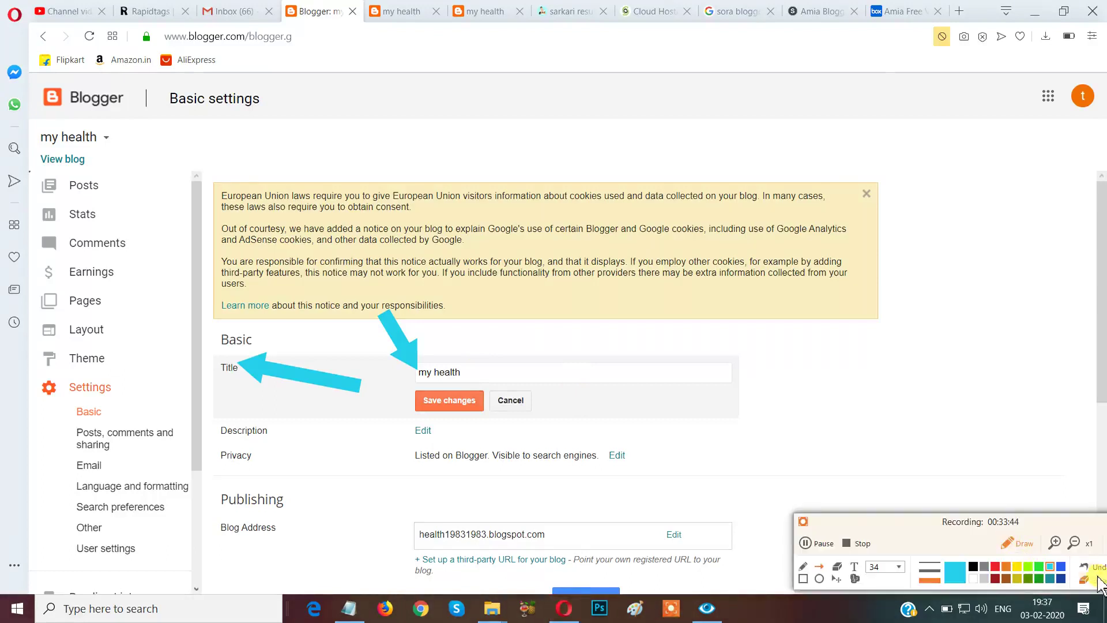
left_click(1093, 580)
left_click_drag(483, 369, 483, 371)
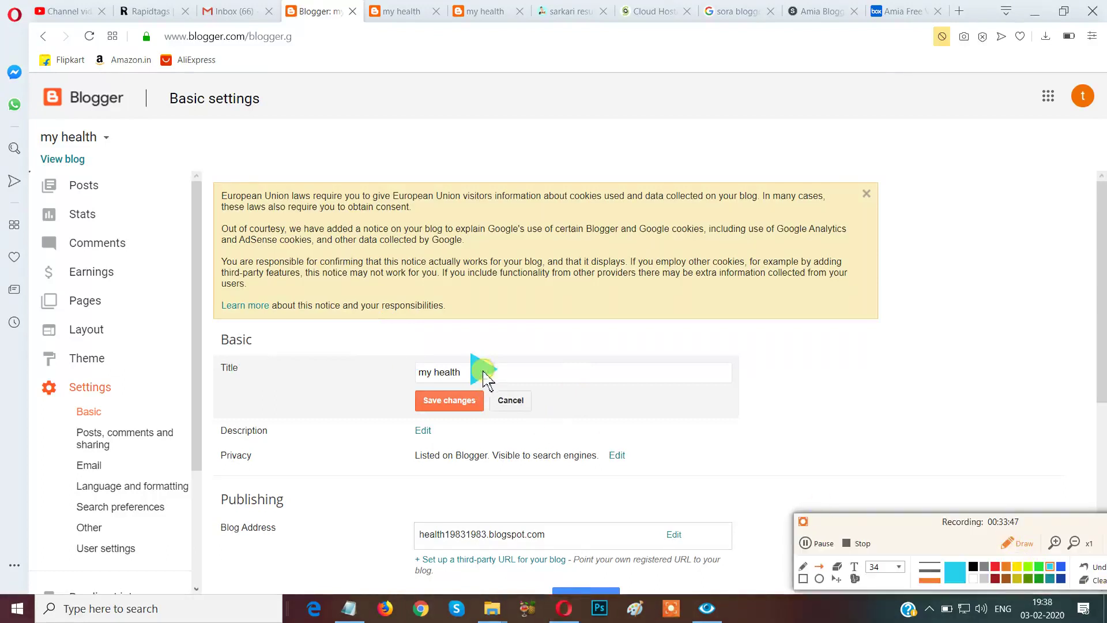
left_click(1092, 580)
left_click(1014, 549)
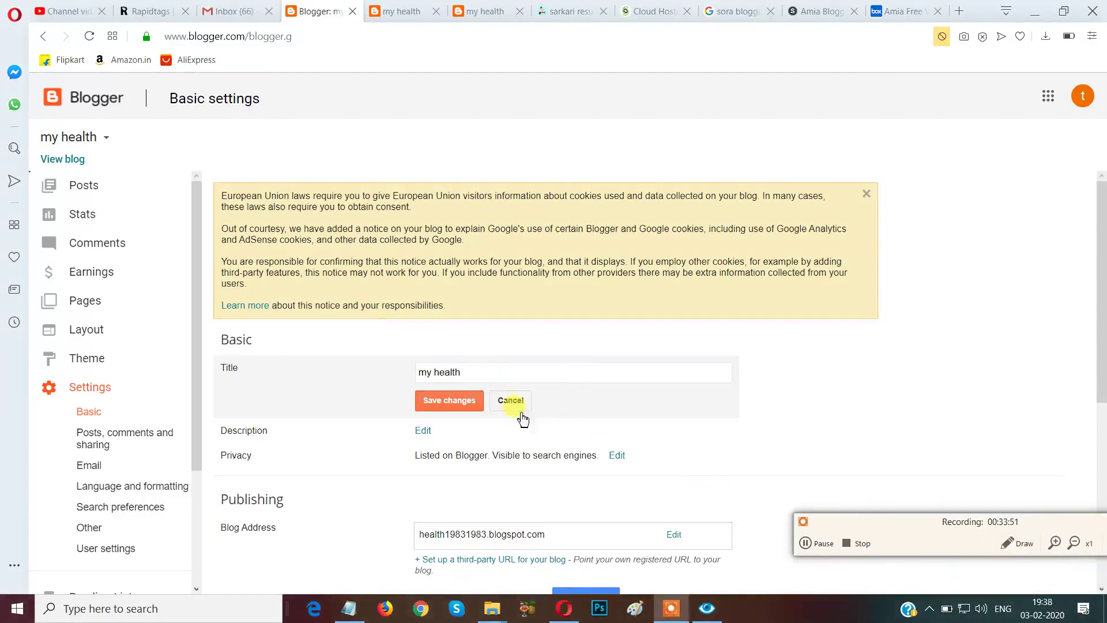
Change the blog title to 'health power' and save it.
left_click(487, 372)
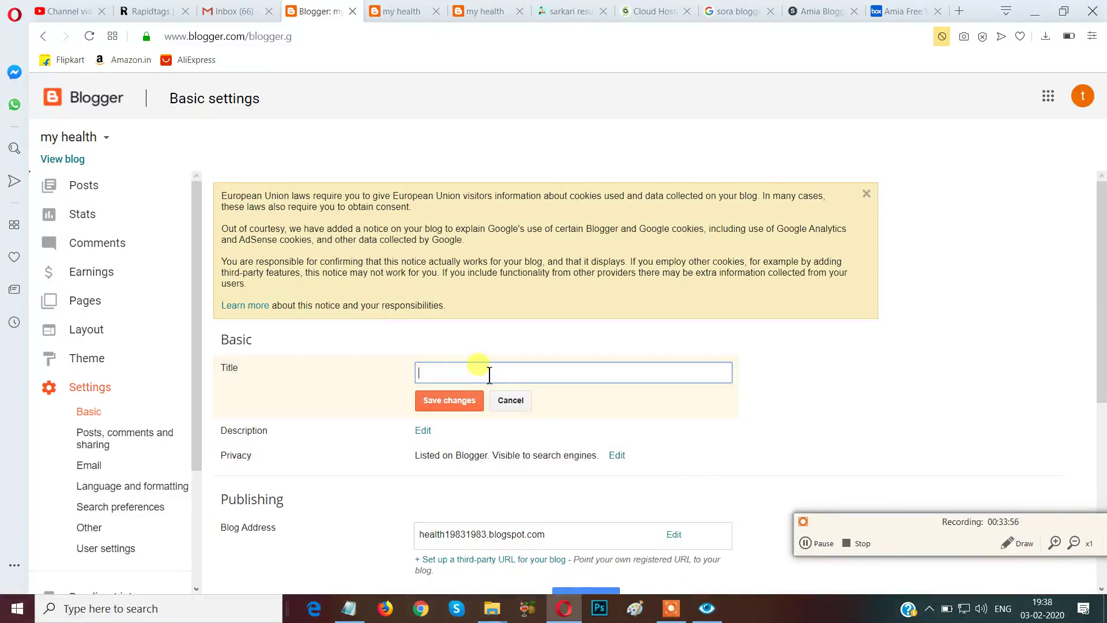
type("health power")
left_click(459, 404)
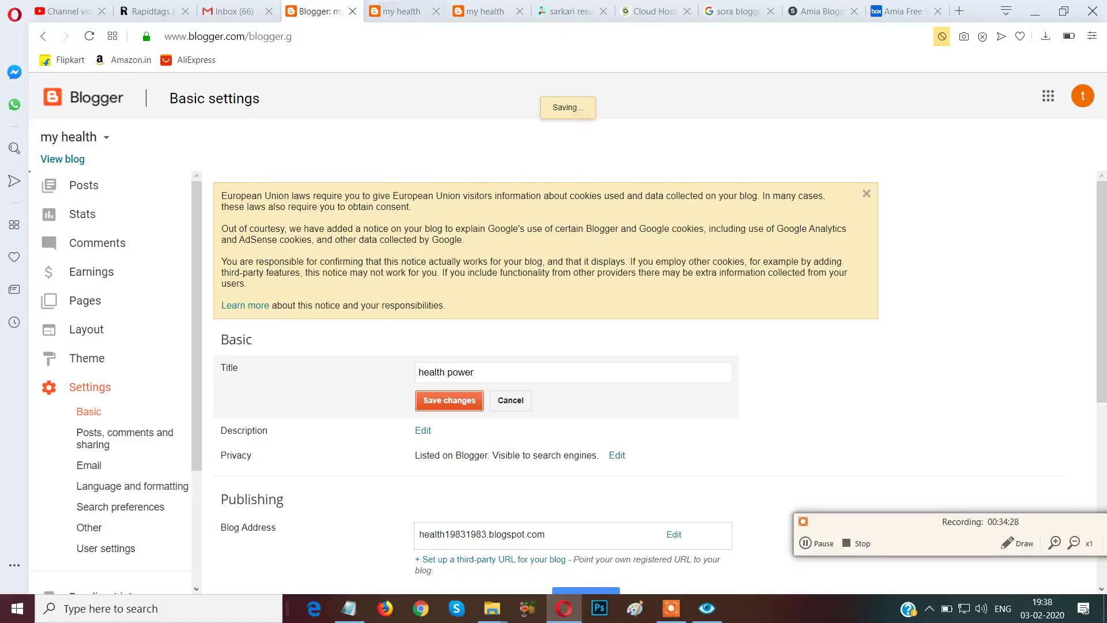
left_click(396, 13)
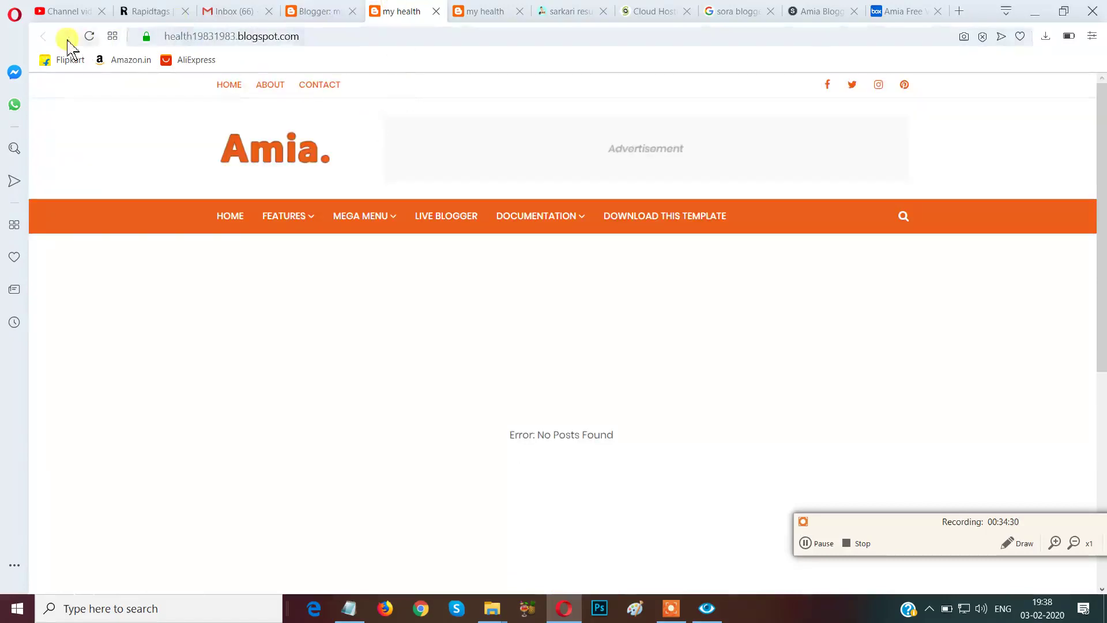
Reload the live blog to pick up the new title, then return to Basic settings.
left_click(89, 35)
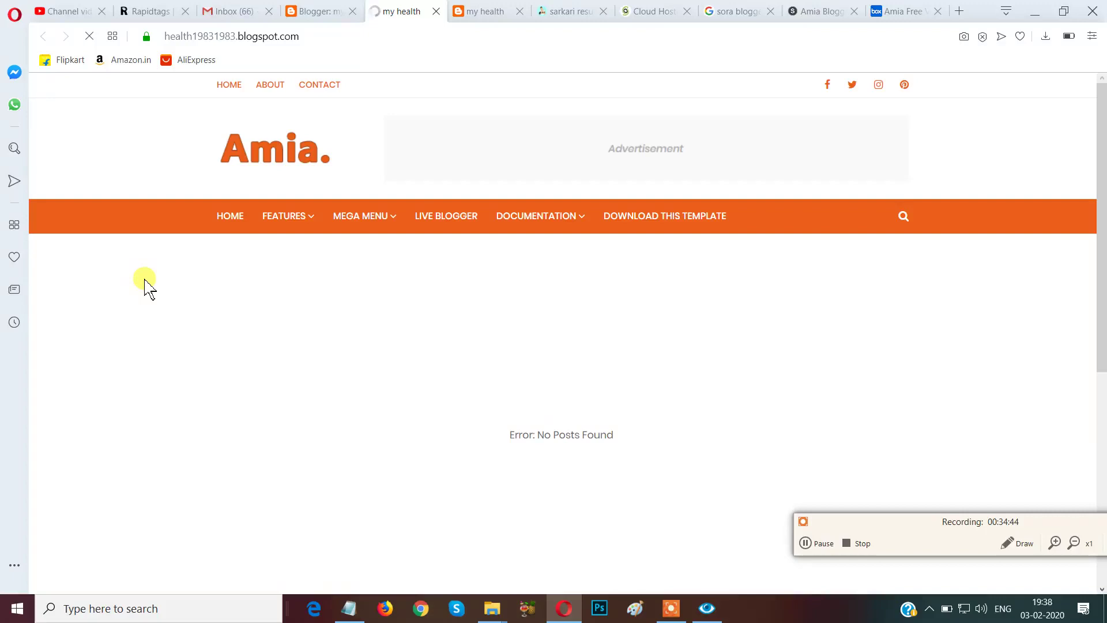
left_click(308, 11)
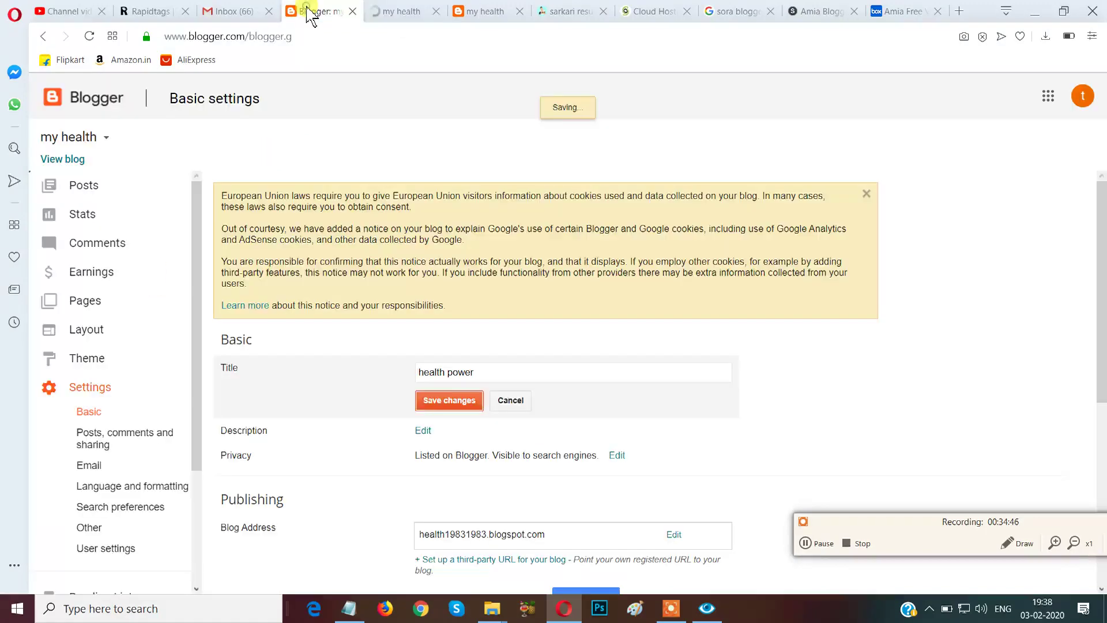
left_click(386, 11)
left_click(338, 14)
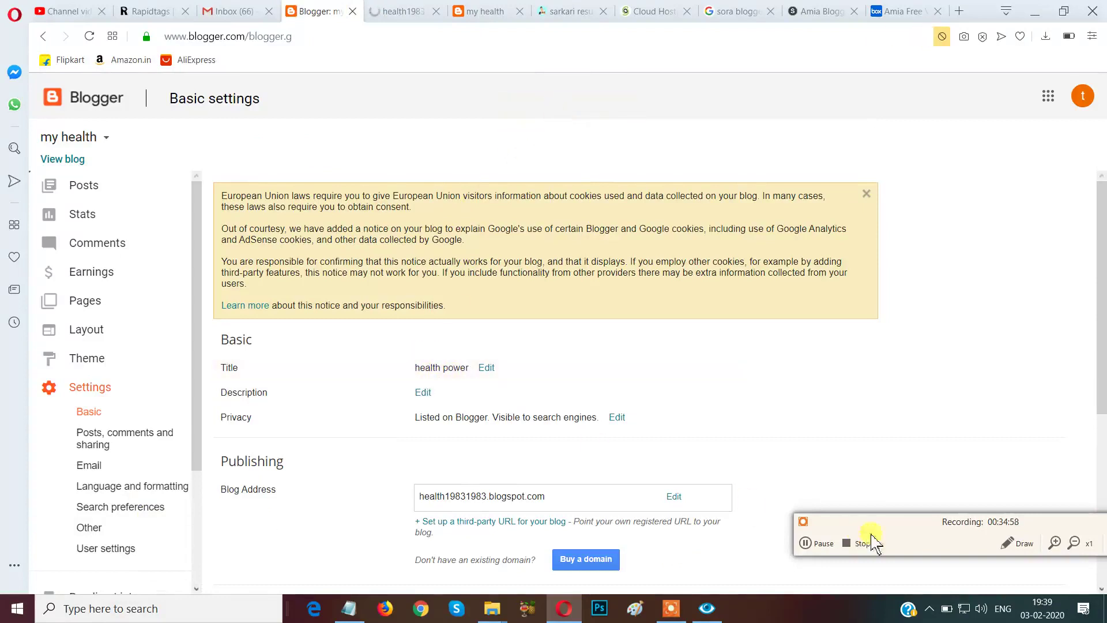
Draw and clear an annotation box around the saved 'health power' title.
left_click(1018, 543)
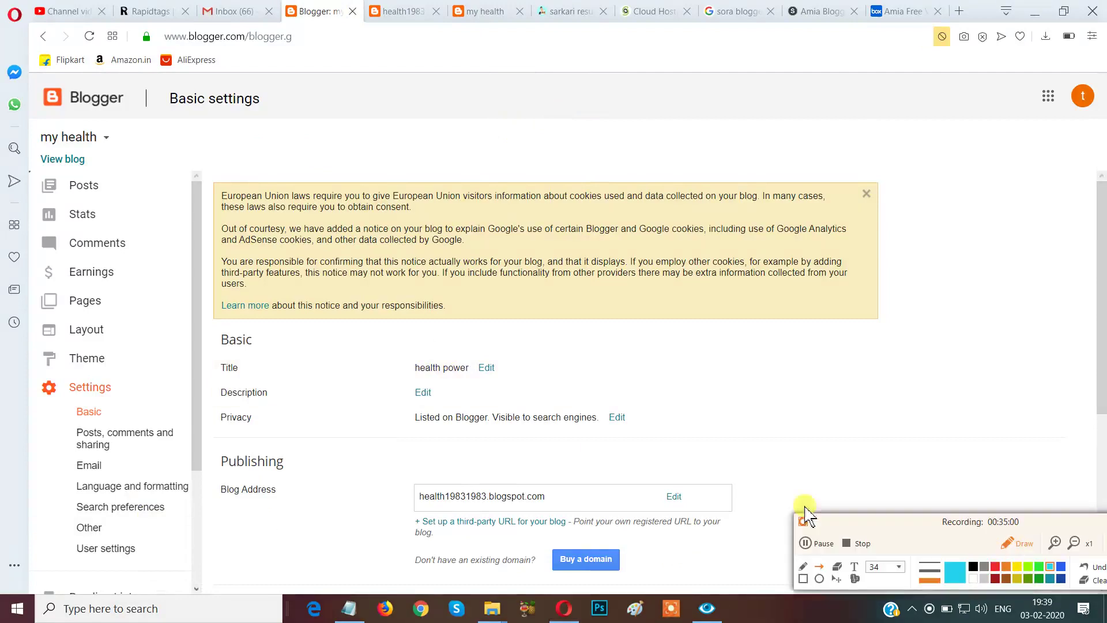
left_click(802, 578)
mouse_move(356, 319)
left_mouse_down()
mouse_move(413, 370)
mouse_move(538, 386)
left_mouse_up()
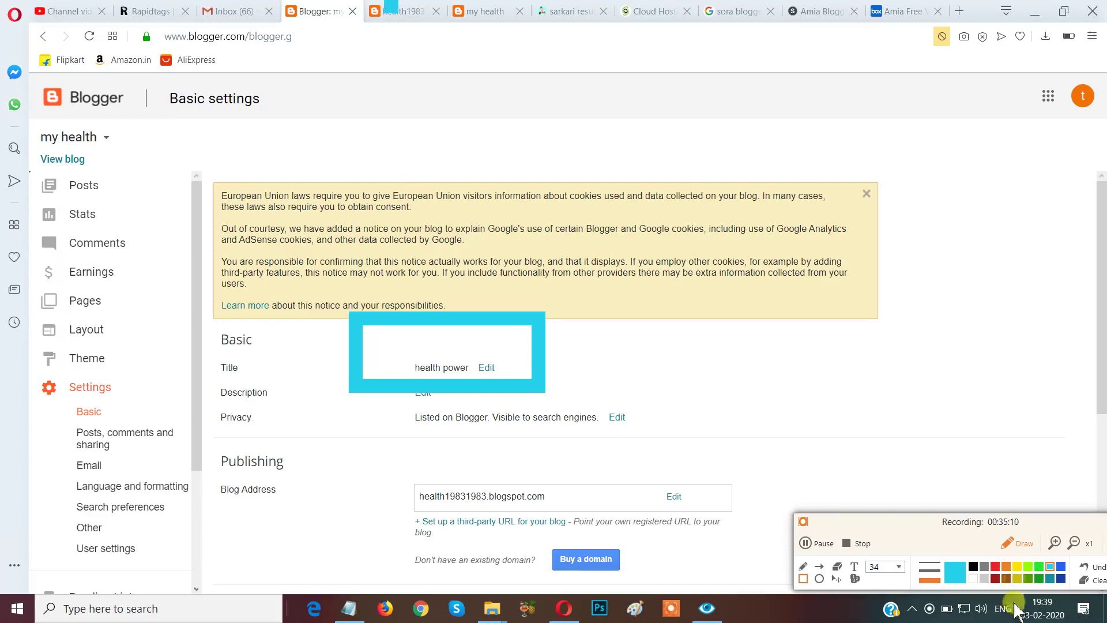
left_click(1088, 580)
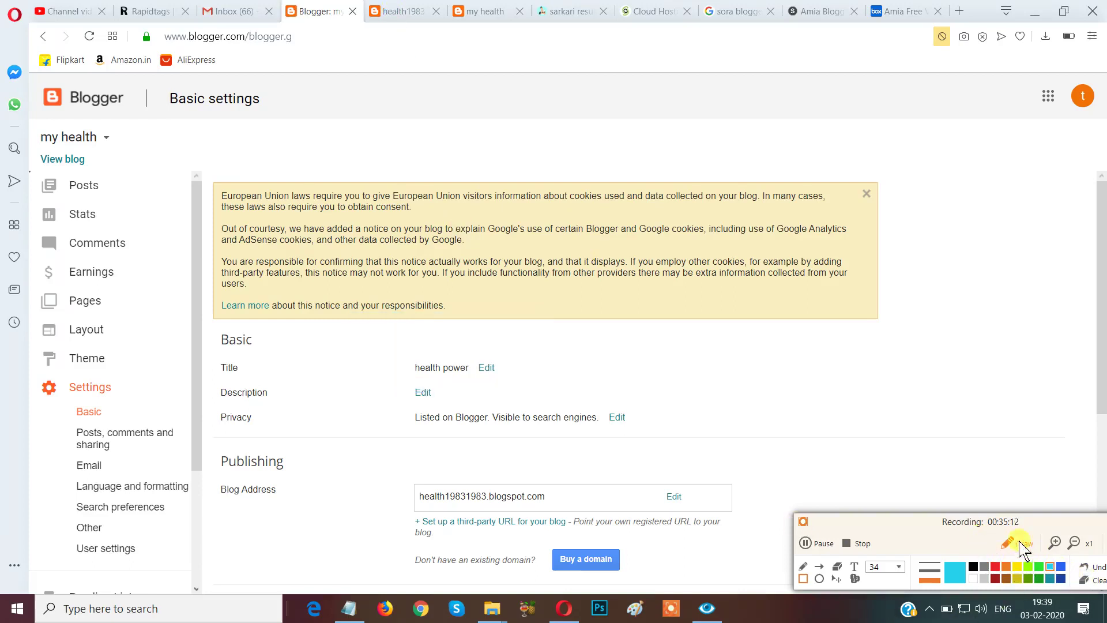
left_click(1019, 543)
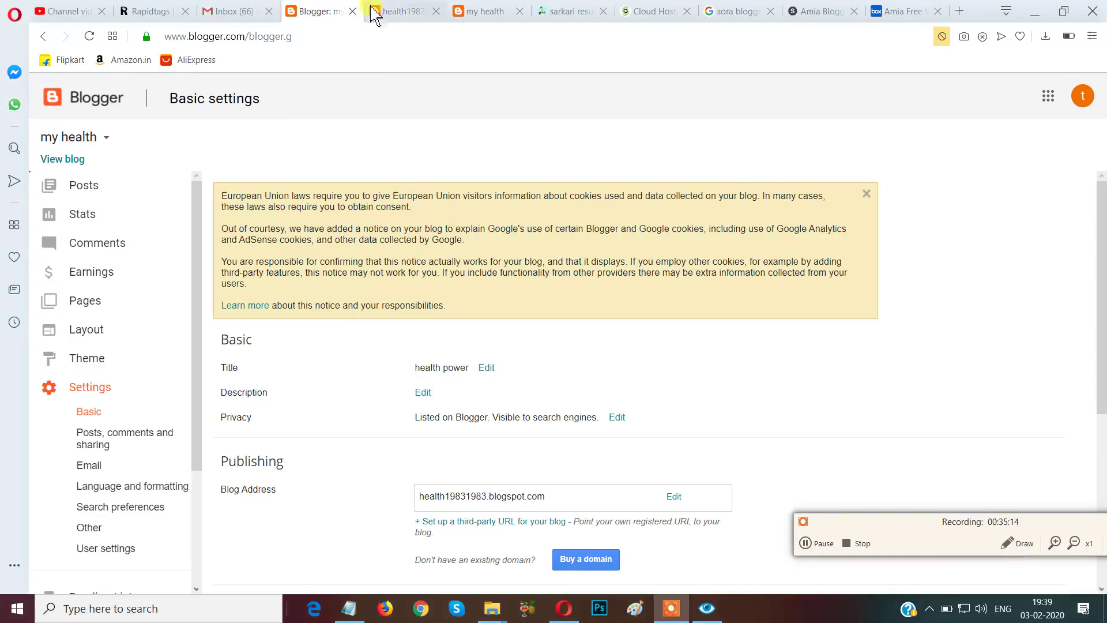
Scroll the reloaded 'health power' Amia blog down to the footer and back up to the top.
left_click(392, 13)
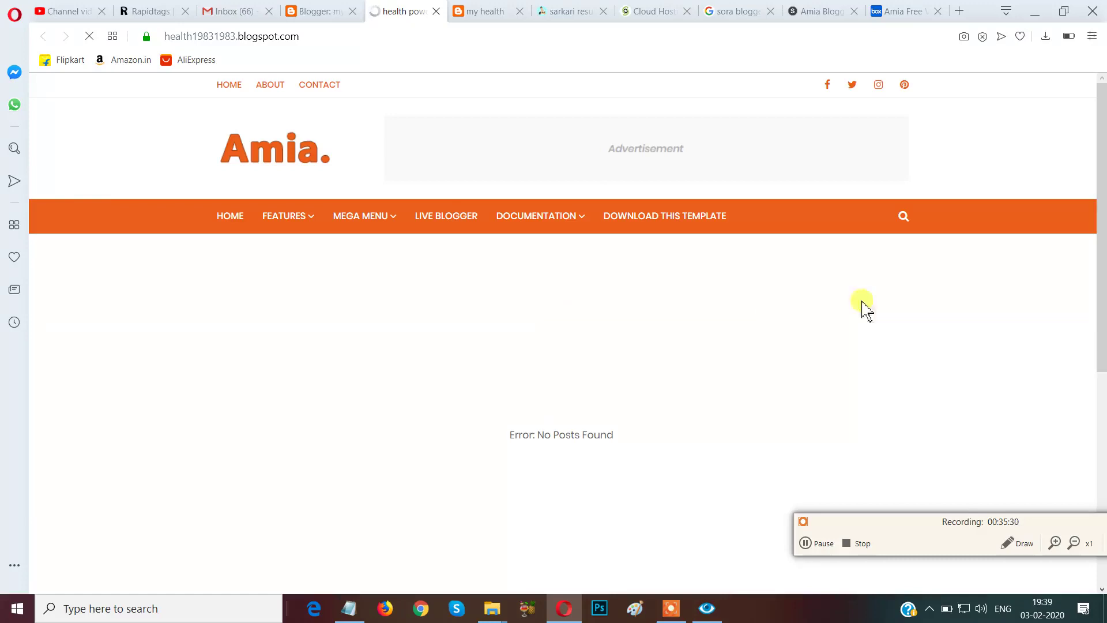
scroll(1100, 230, "down", 4)
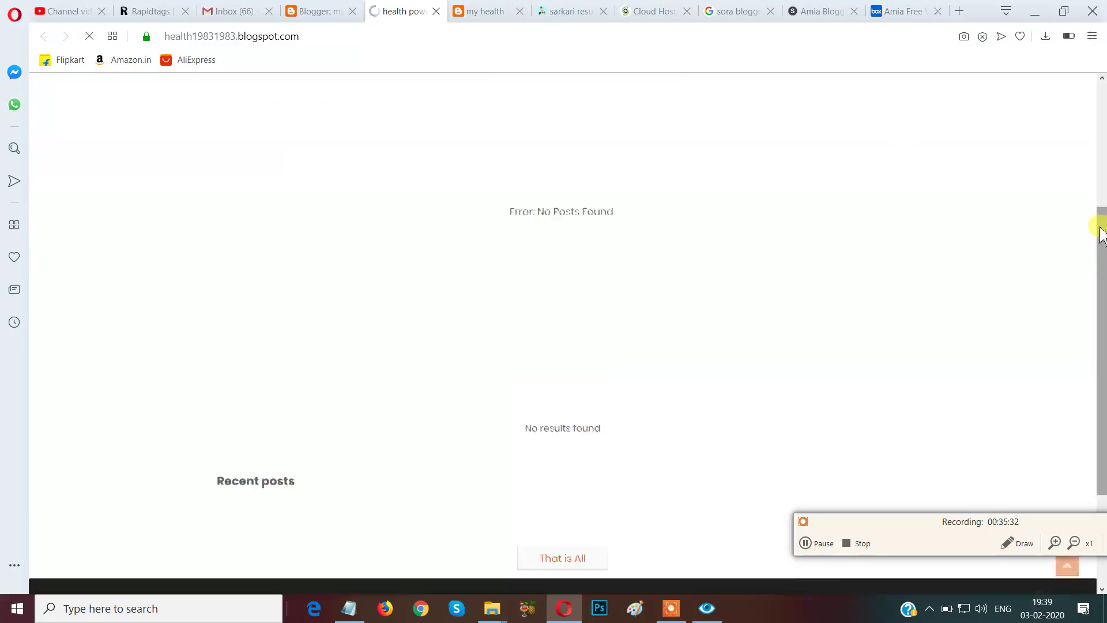
scroll(1101, 234, "down", 2)
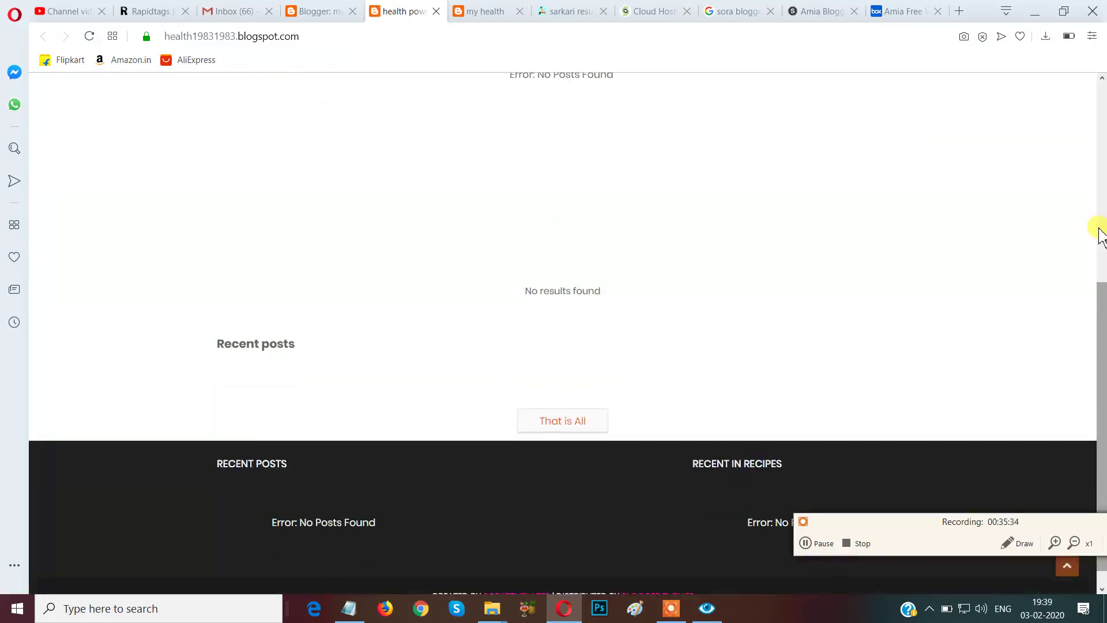
scroll(1100, 236, "up", 6)
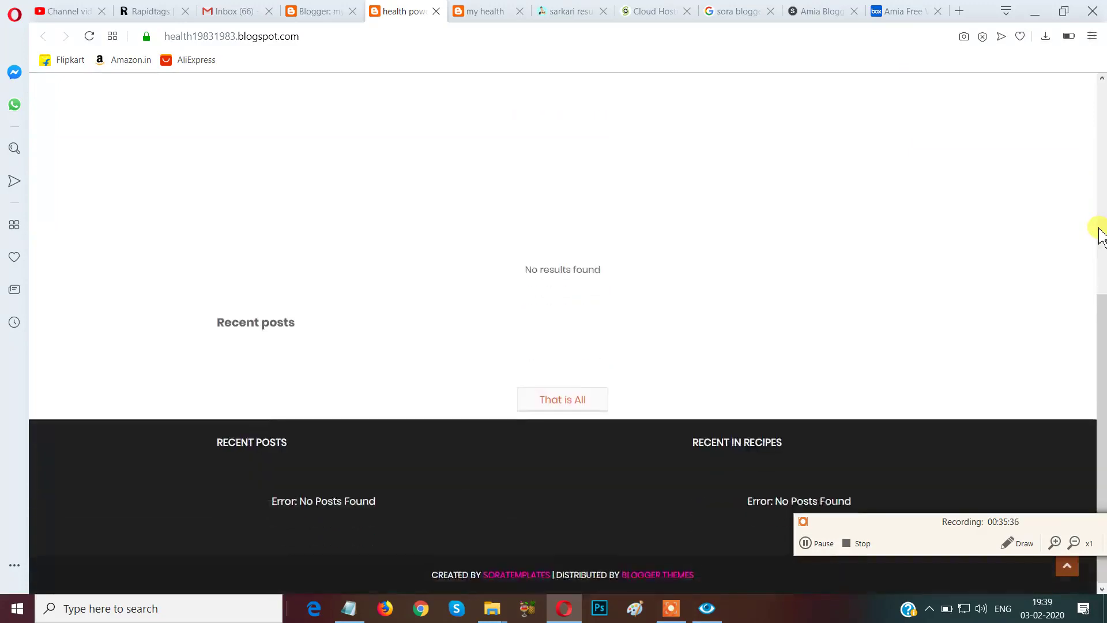
scroll(1100, 237, "up", 1)
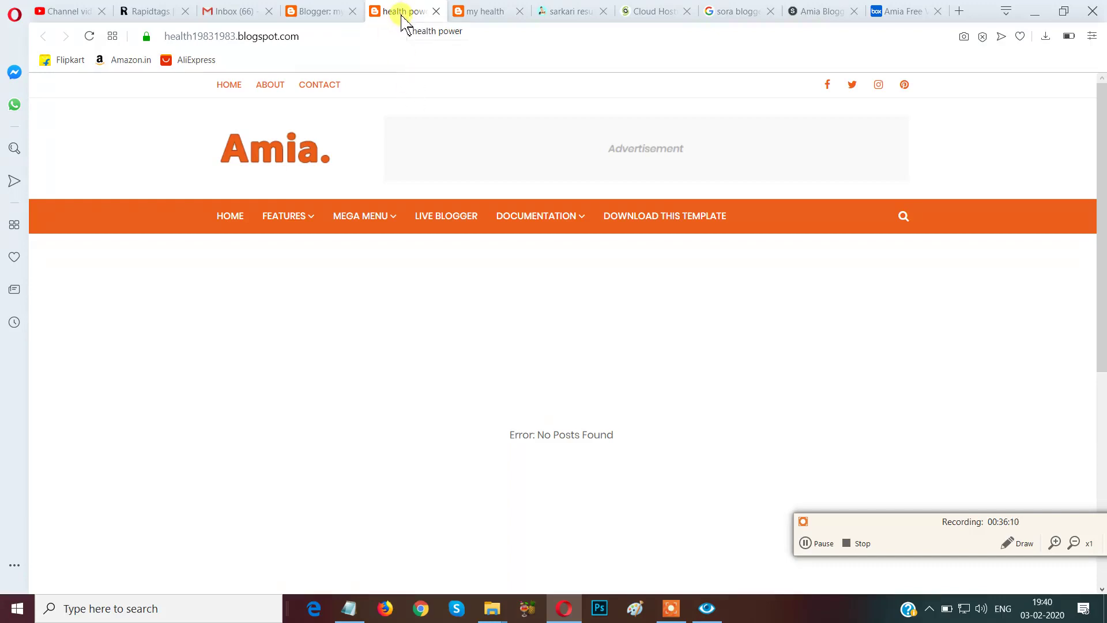
Return to Basic settings and mark an area of the page with an annotation box.
left_click(321, 16)
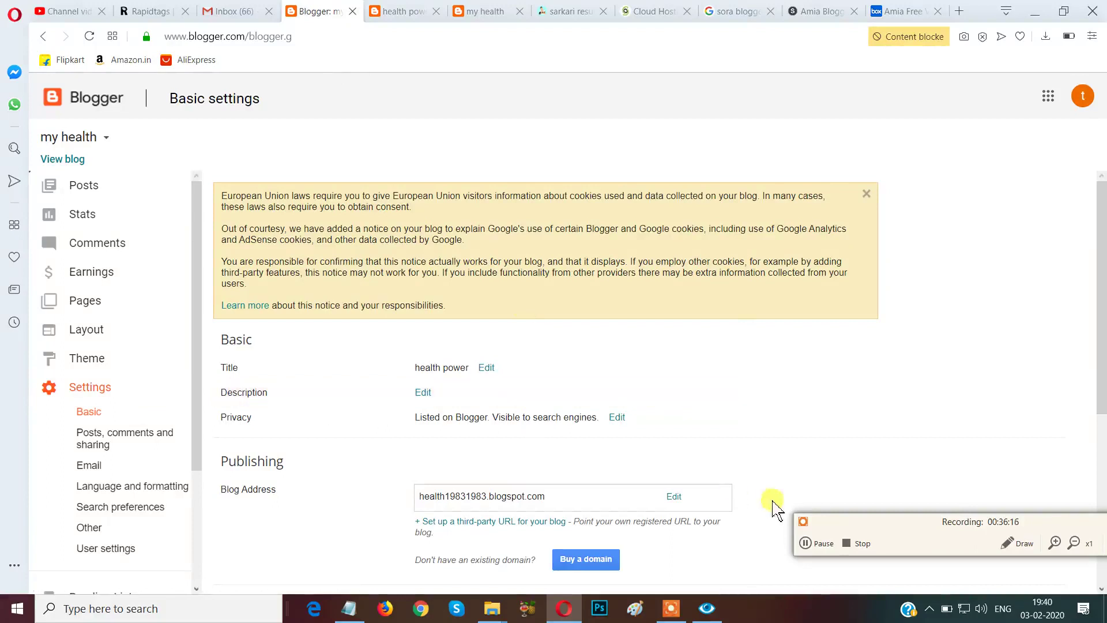
left_click(1016, 543)
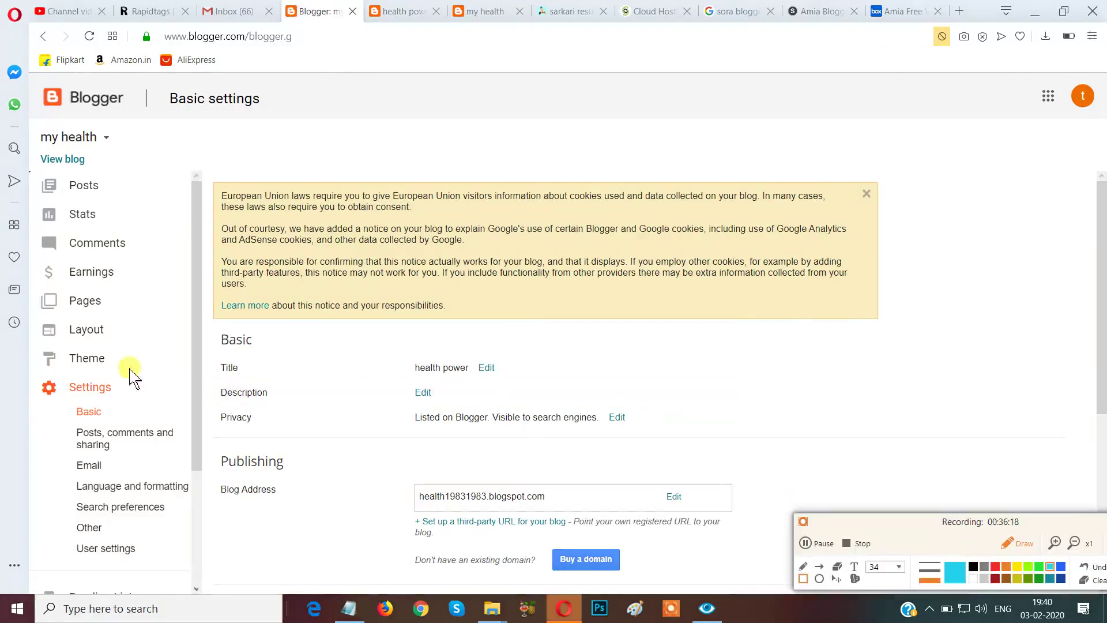
mouse_move(203, 374)
left_mouse_down()
mouse_move(229, 403)
mouse_move(398, 438)
mouse_move(485, 421)
left_mouse_up()
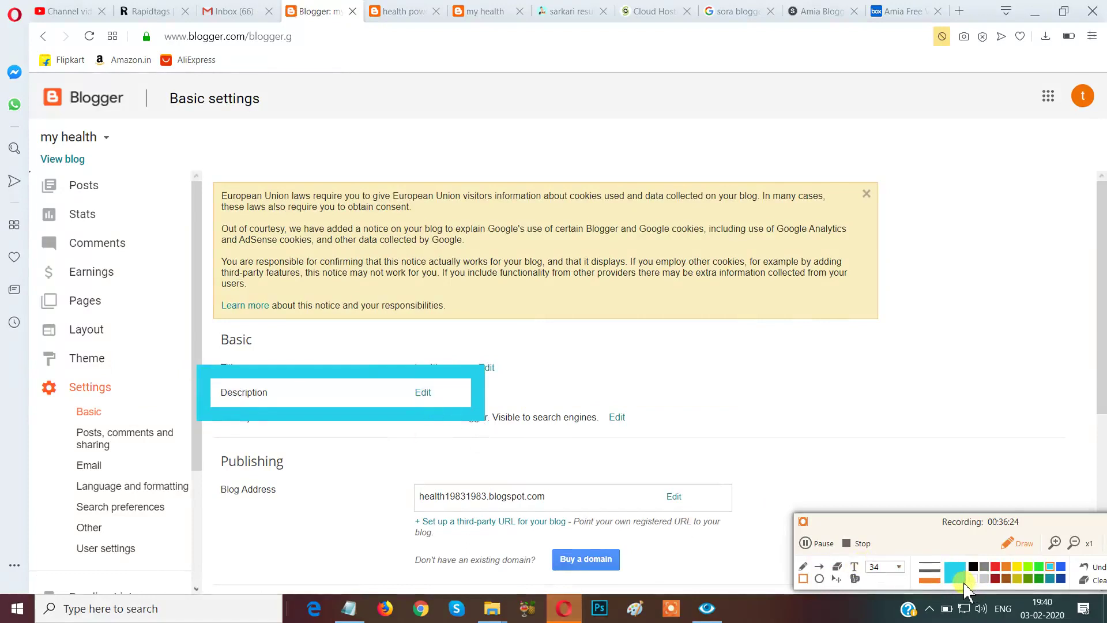
left_click(1098, 581)
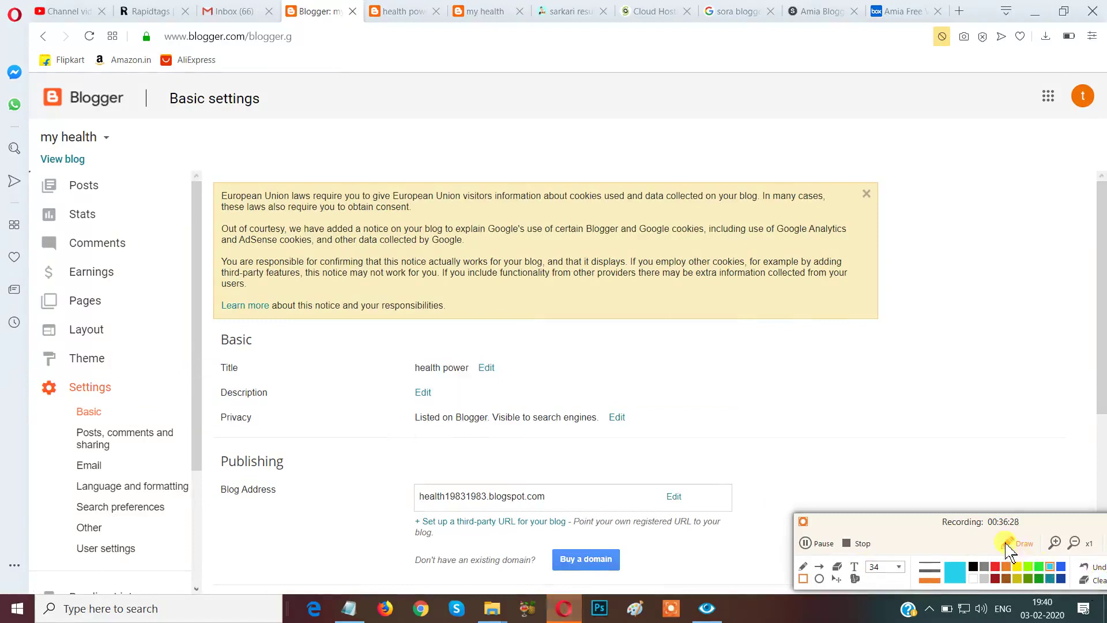
left_click(1006, 545)
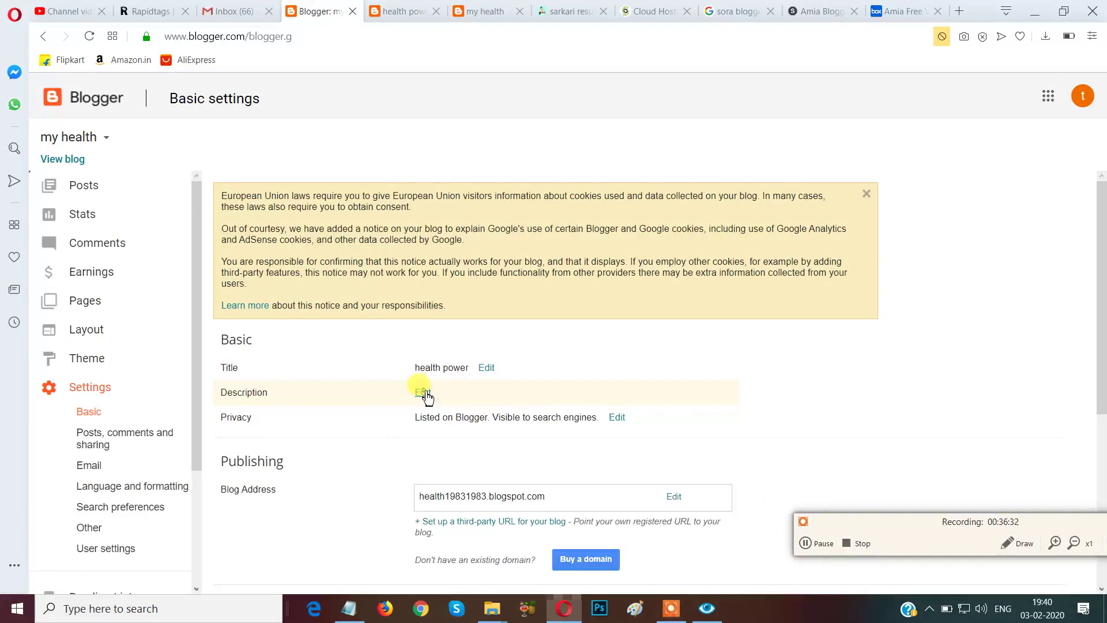
Open the Description field for editing and type placeholder text into it.
left_click(423, 393)
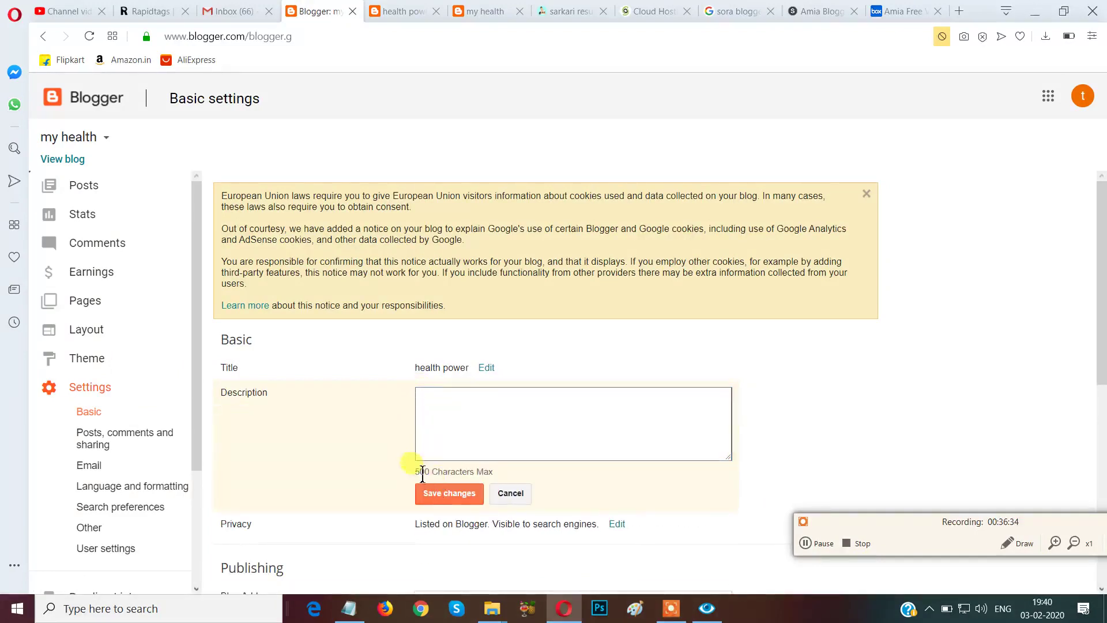
left_click(1009, 545)
mouse_move(394, 446)
left_mouse_down()
mouse_move(417, 469)
mouse_move(516, 489)
left_mouse_up()
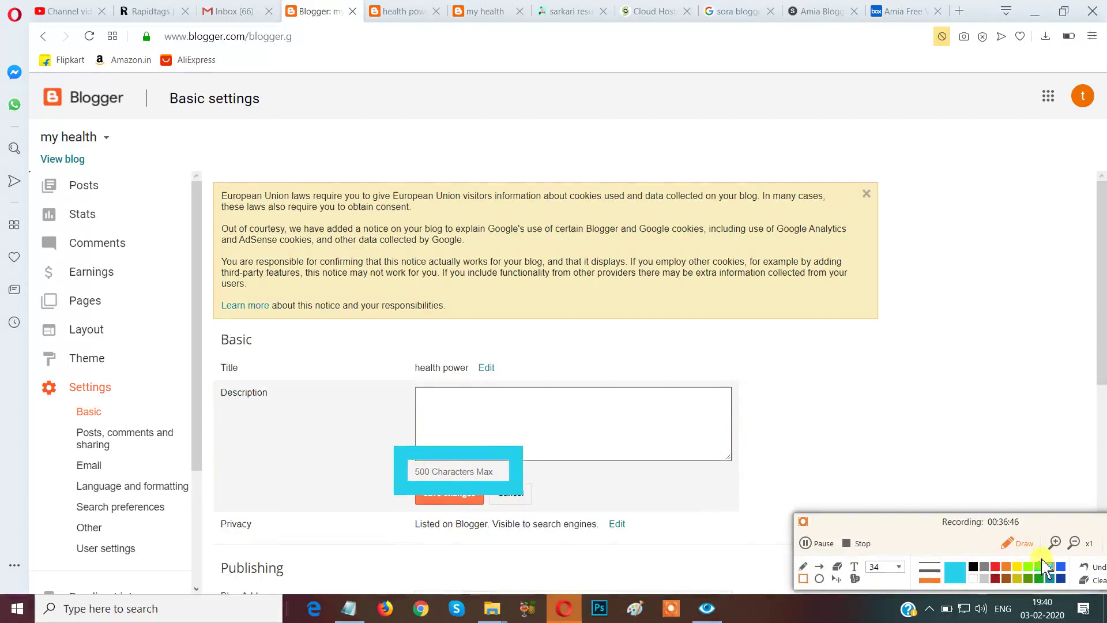
left_click(1095, 580)
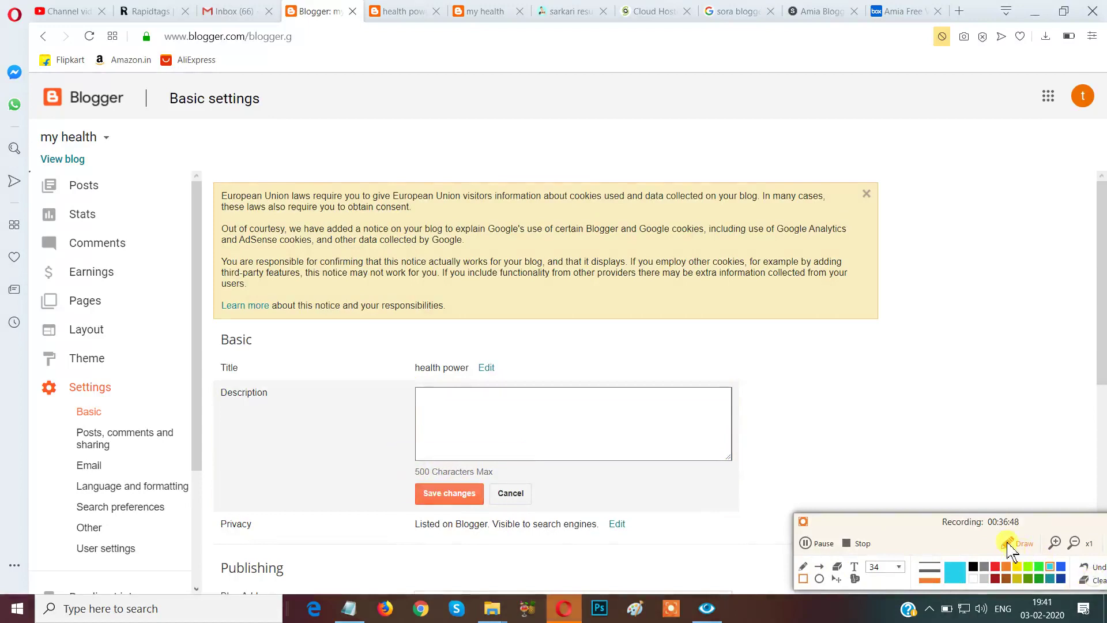
left_click(1018, 543)
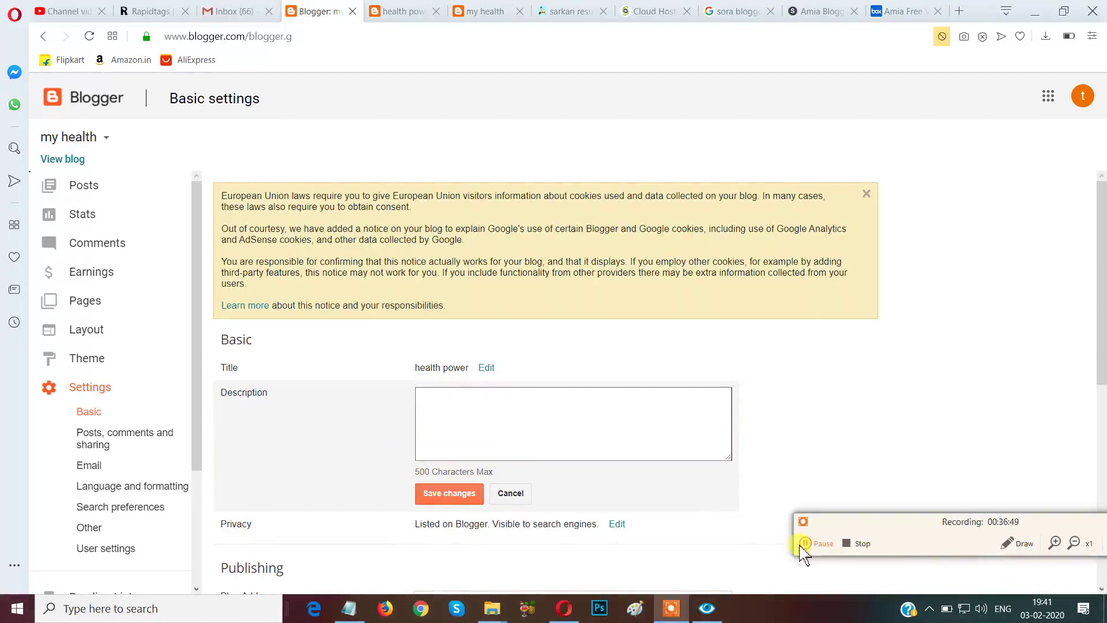
left_click(474, 421)
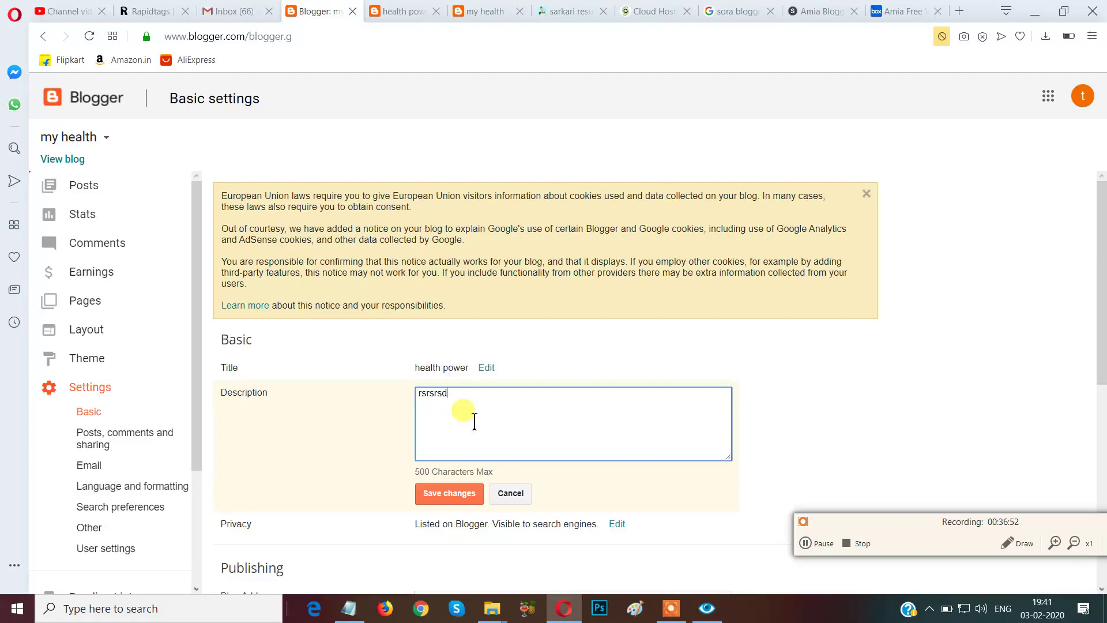
type("rsrsrsdtfgiihuftdtdtfygh dtydtdt tdtdtff srsrsrddtd")
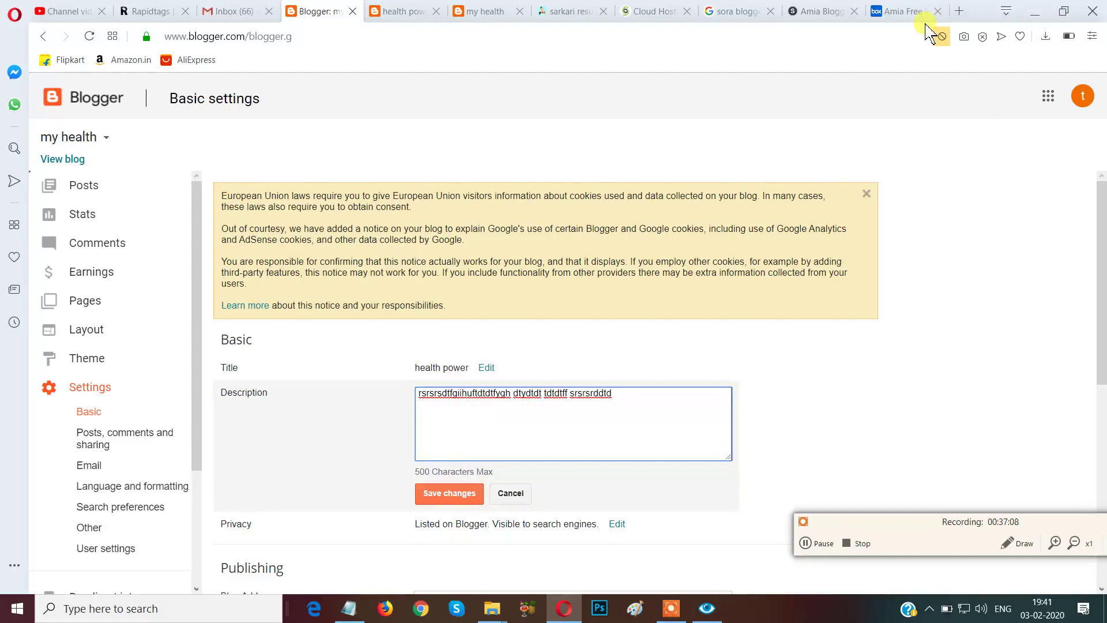
Search Google for 'health' from a new tab.
key("ctrl+t")
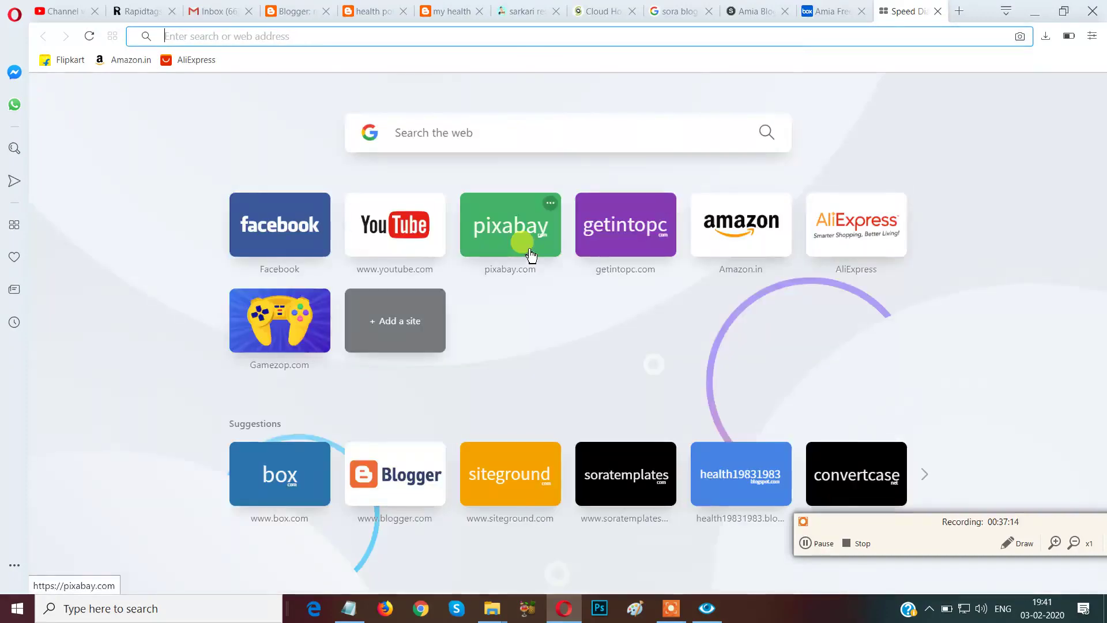
left_click(498, 132)
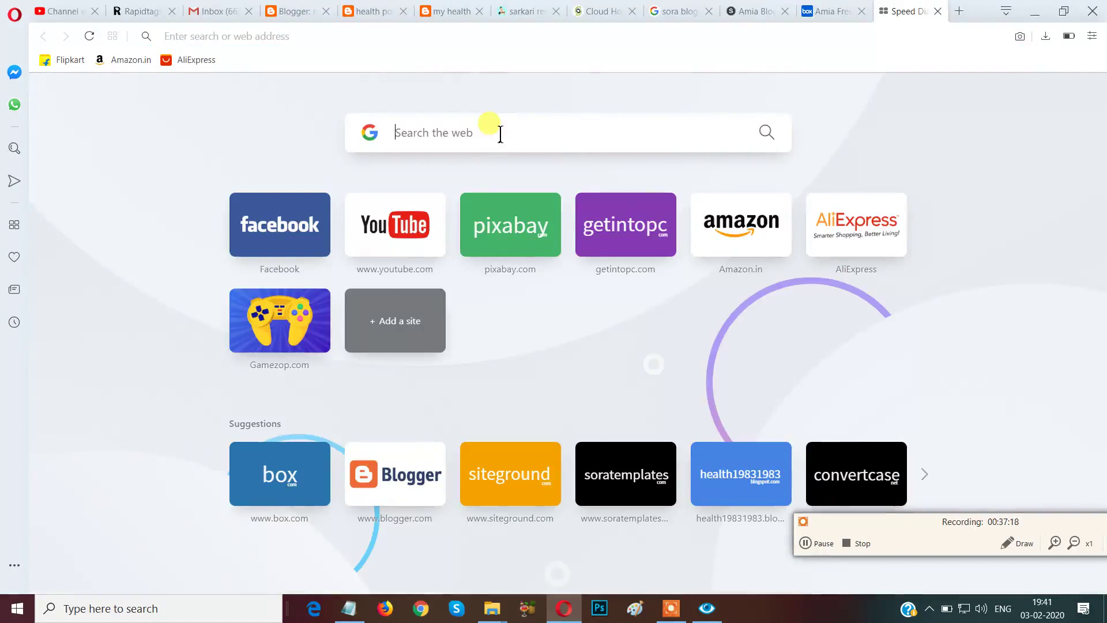
type("heal")
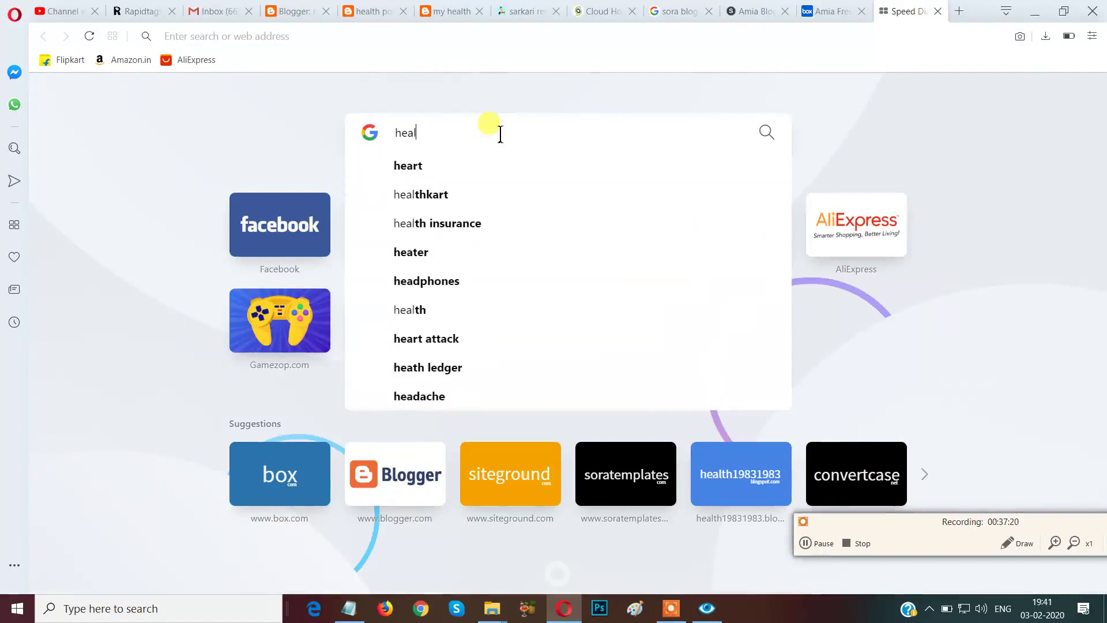
type("th")
key("Return")
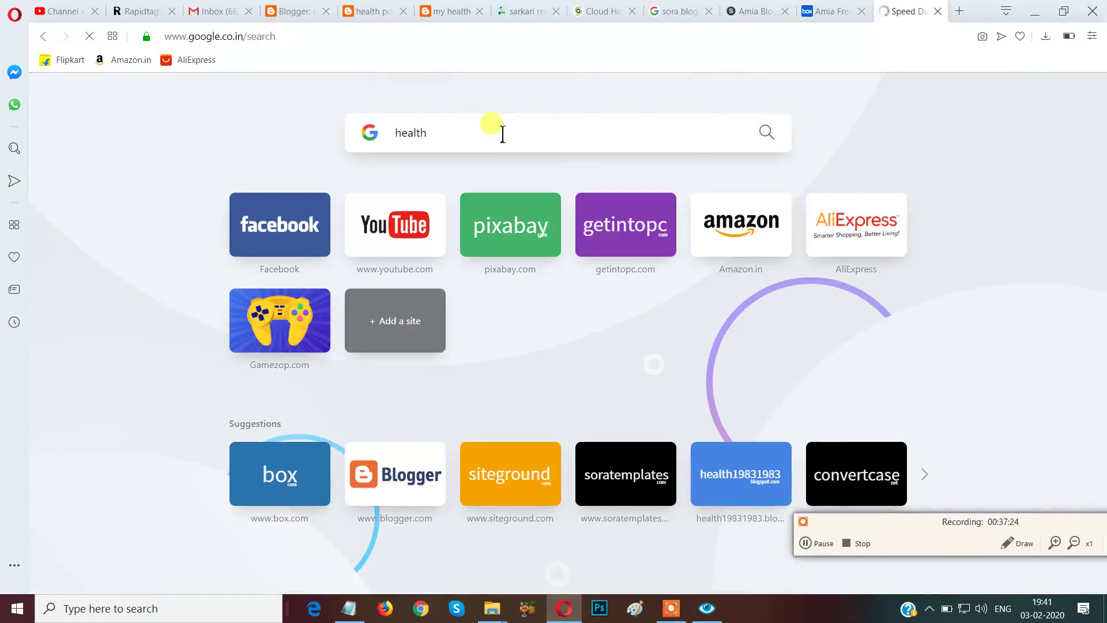
Select and copy the related searches at the bottom of the results.
scroll(402, 298, "down", 3)
scroll(402, 298, "down", 15)
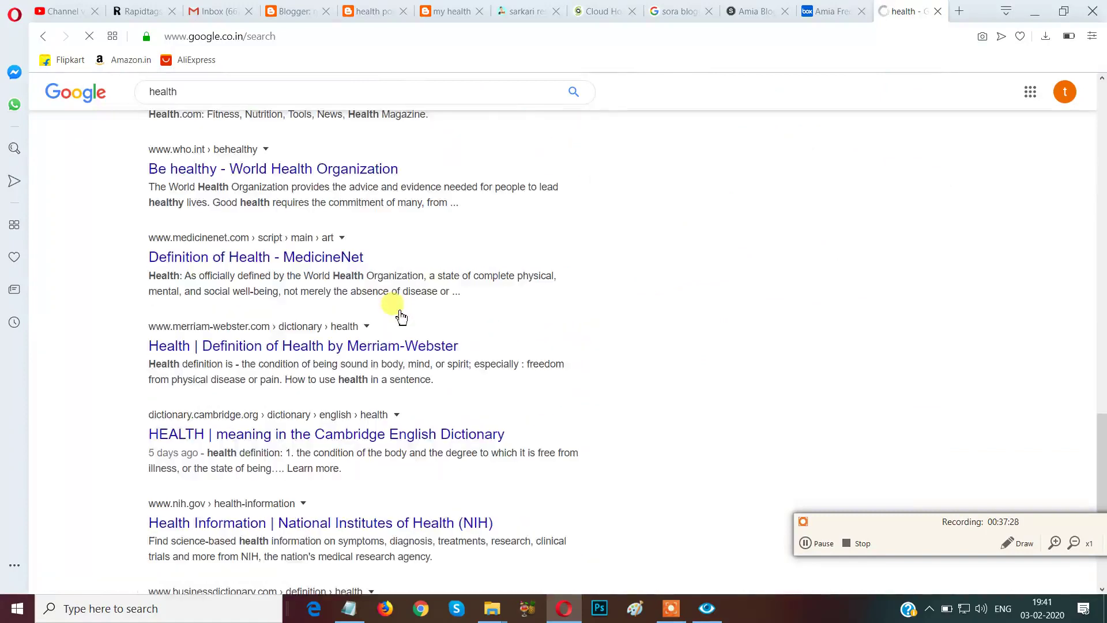
scroll(402, 316, "down", 5)
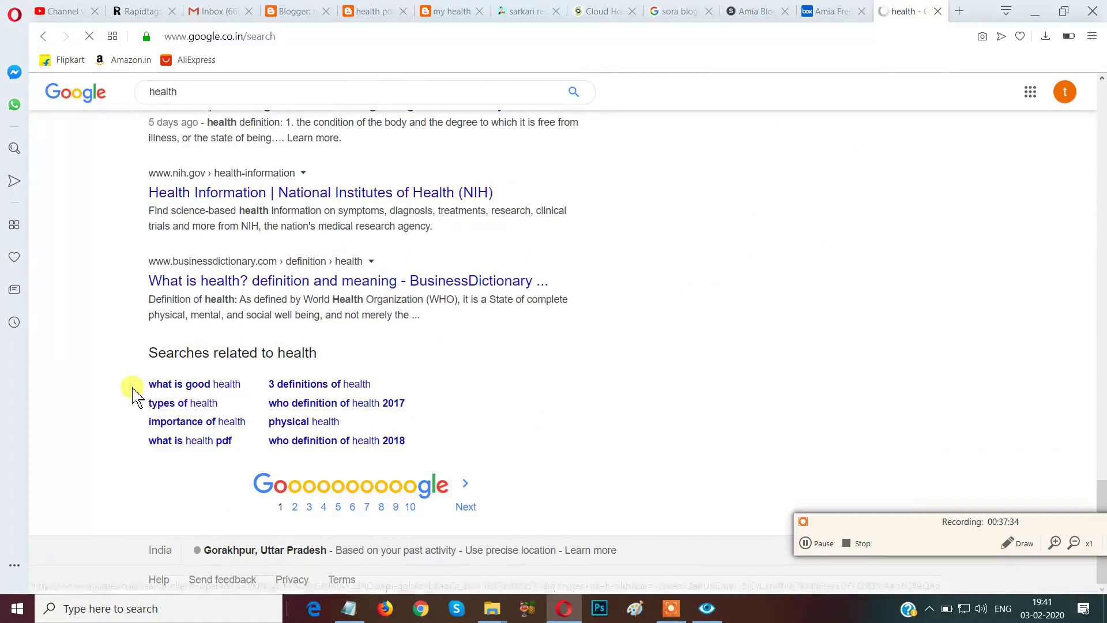
mouse_move(137, 372)
left_mouse_down()
mouse_move(174, 385)
mouse_move(136, 362)
mouse_move(148, 382)
mouse_move(279, 403)
mouse_move(415, 449)
left_mouse_up()
key("ctrl+c")
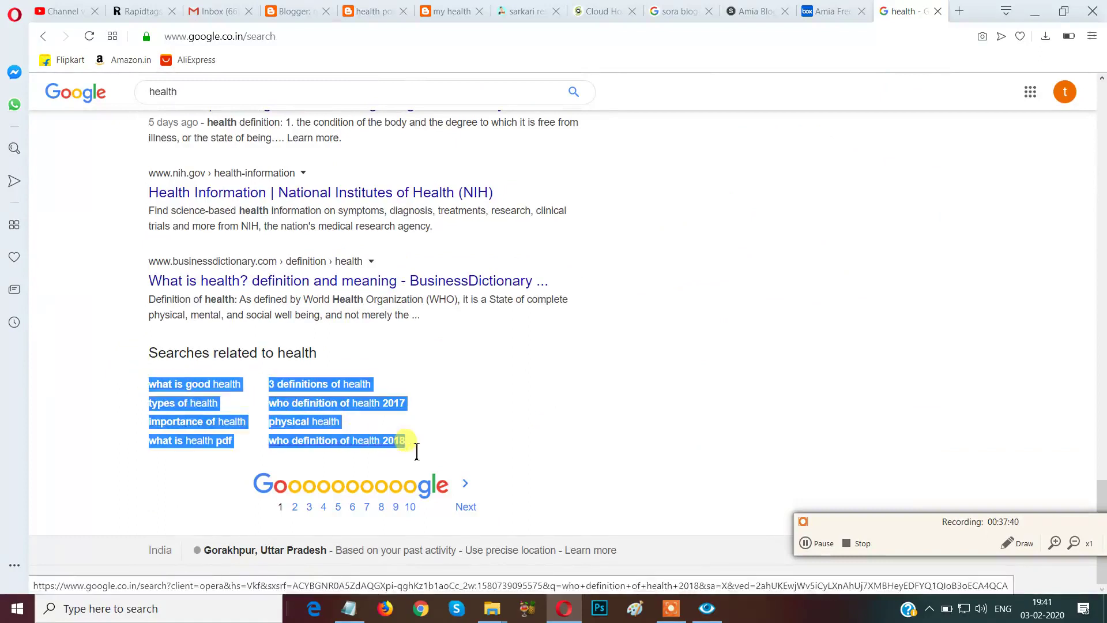
left_click(260, 367)
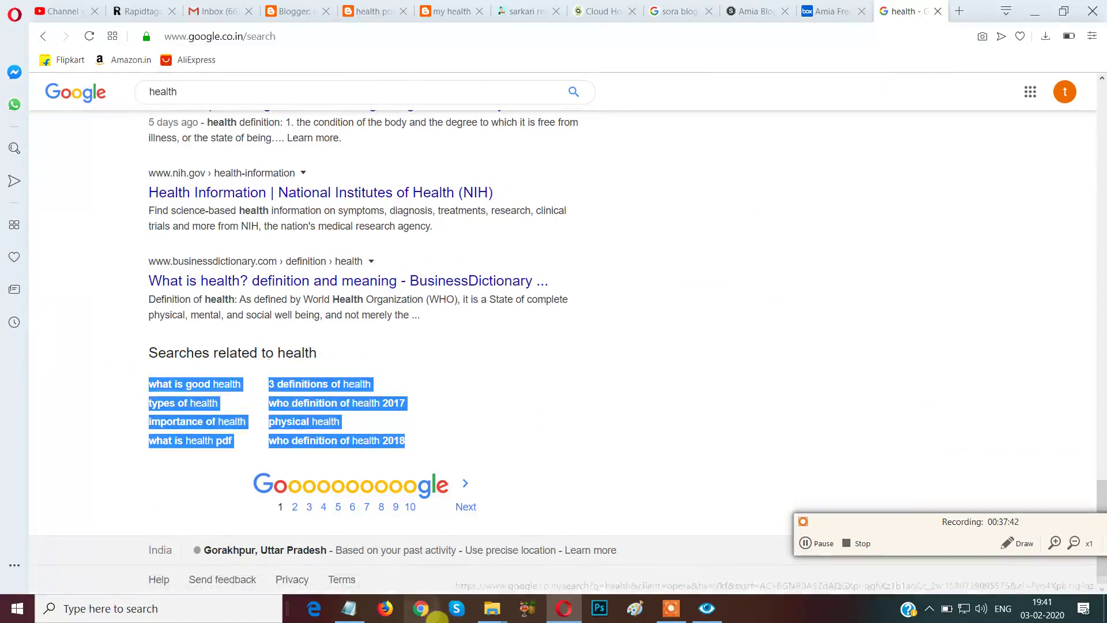
mouse_move(494, 614)
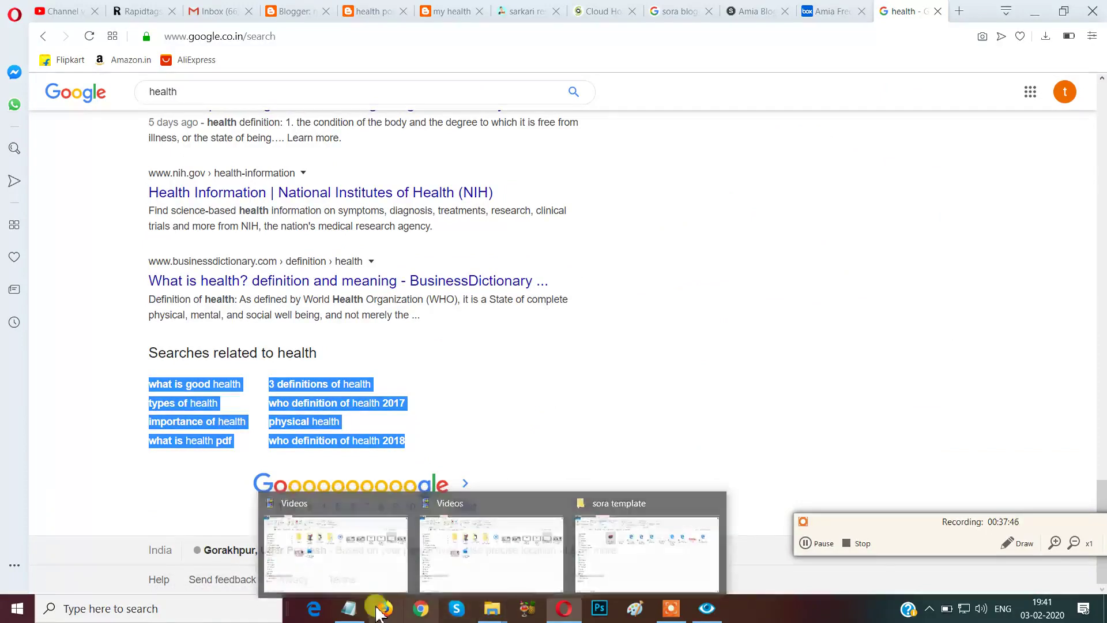
Replace the old Notepad keywords with the pasted health related searches.
left_click(349, 608)
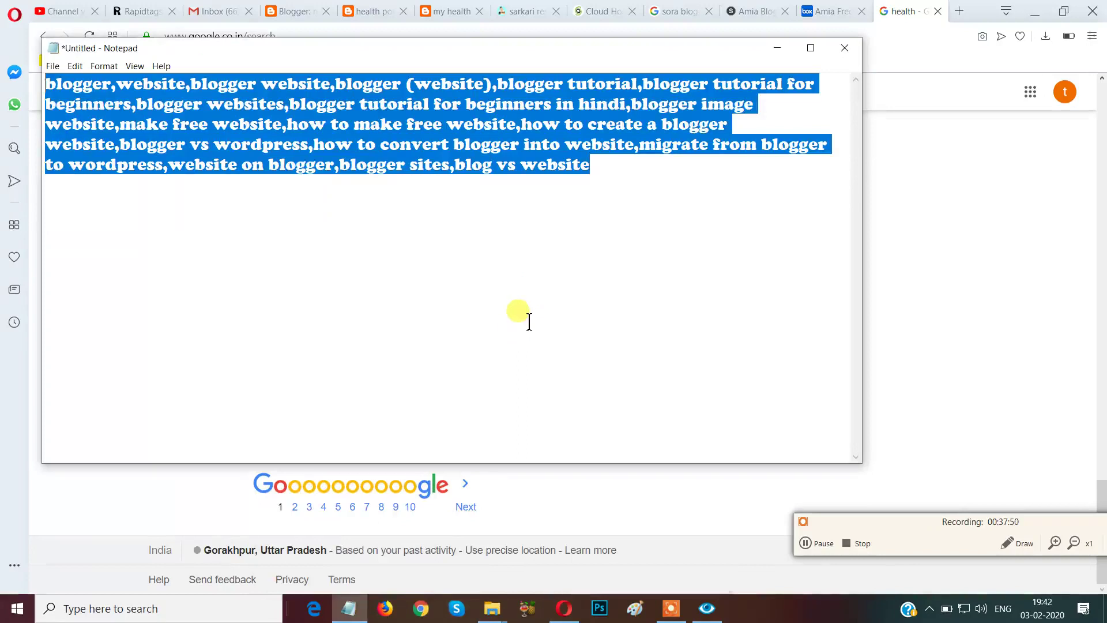
key("BackSpace")
key("ctrl+v")
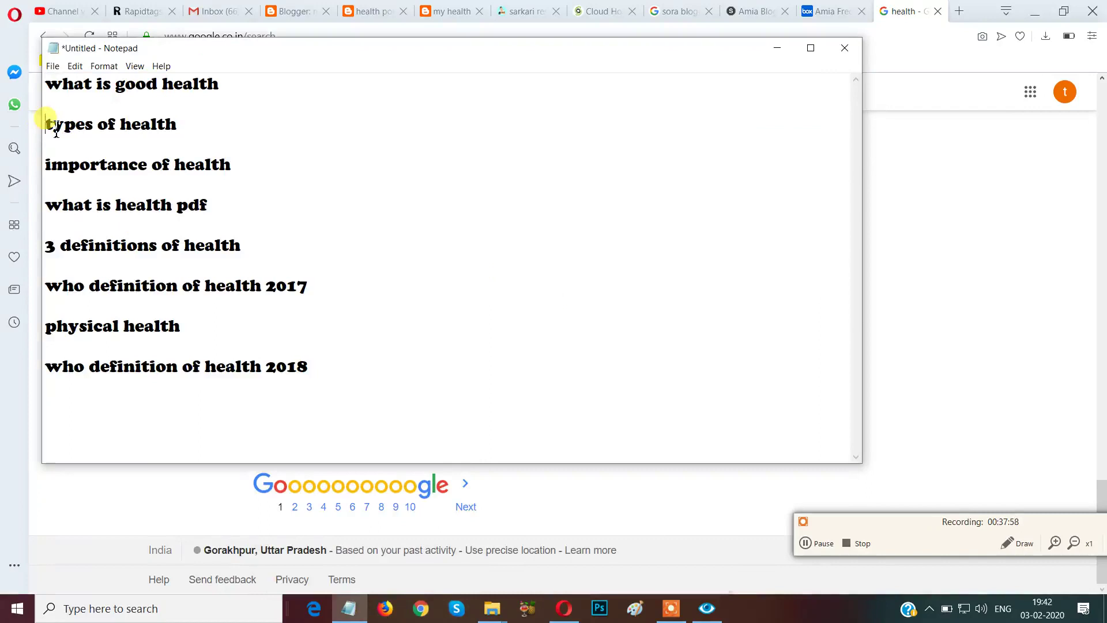
Join 'types of health', 'importance of health', 'what is health pdf' and '3 definitions of health' onto the first line.
left_click(56, 132)
key("BackSpace")
key("BackSpace")
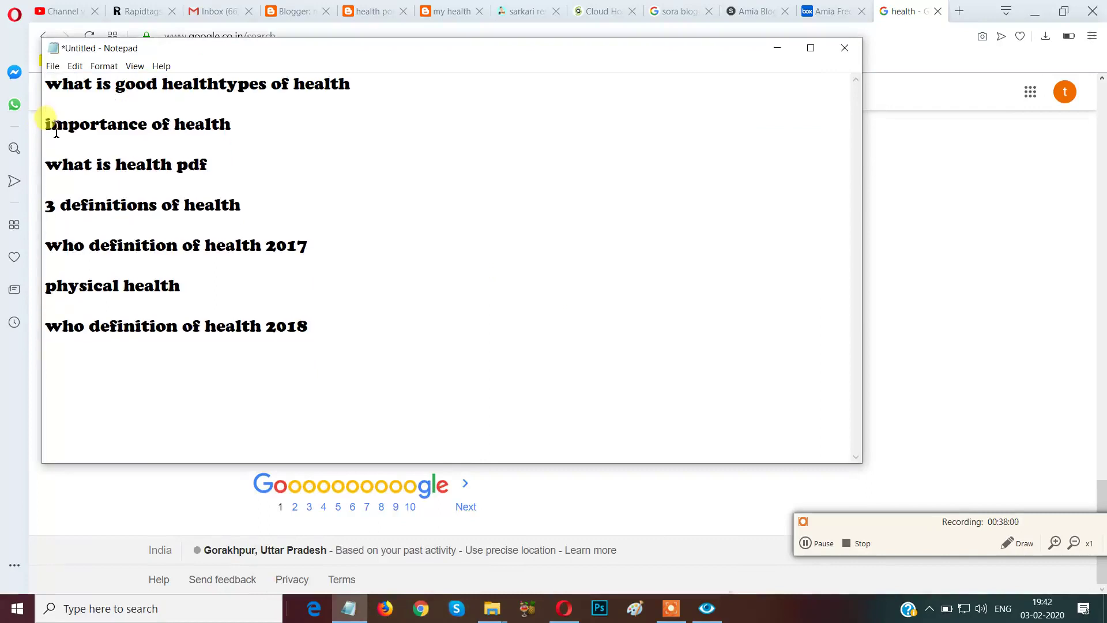
left_click(48, 127)
key("BackSpace")
key("BackSpace")
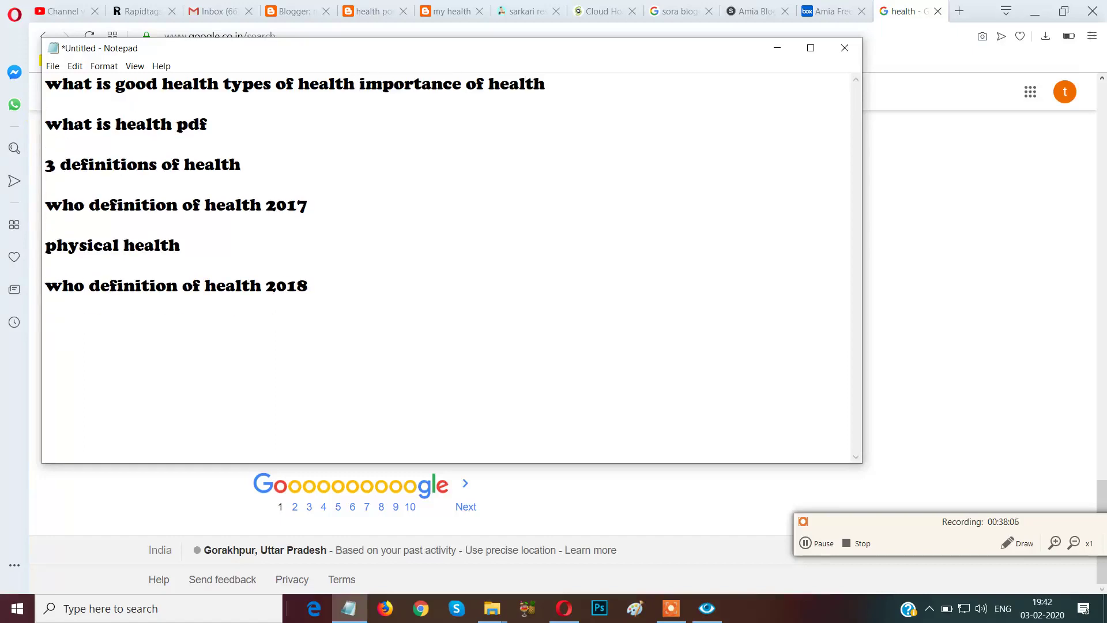
left_click(49, 130)
key("BackSpace")
key("BackSpace")
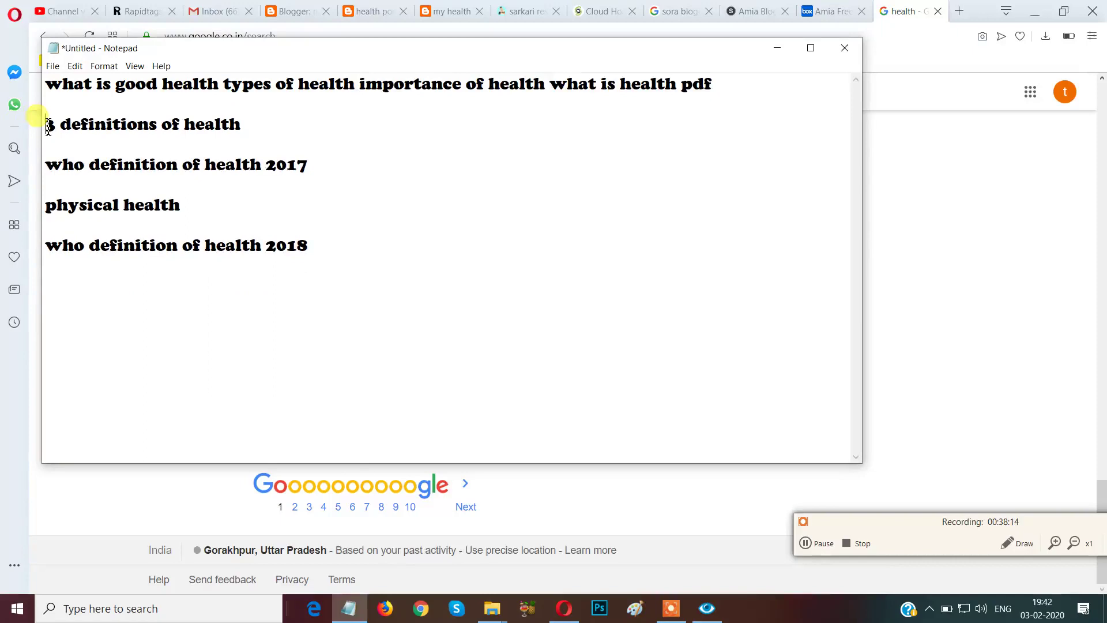
left_click(48, 127)
key("BackSpace")
key("BackSpace")
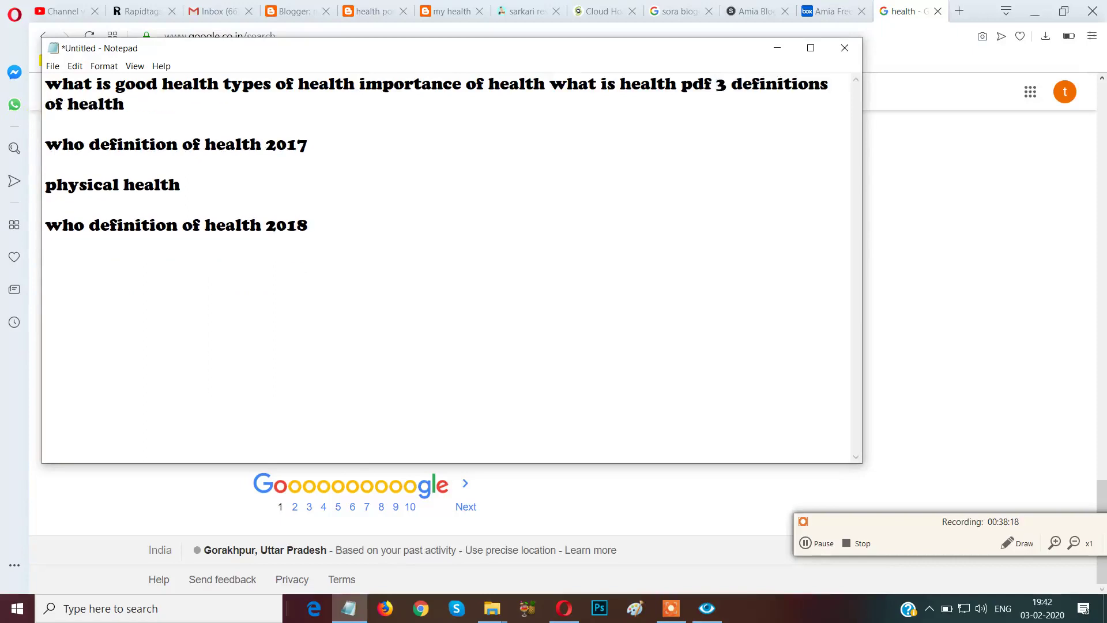
Join the remaining searches, restoring a dropped 'h', and select all the keyword text.
left_click(49, 151)
key("BackSpace")
key("BackSpace")
key("BackSpace")
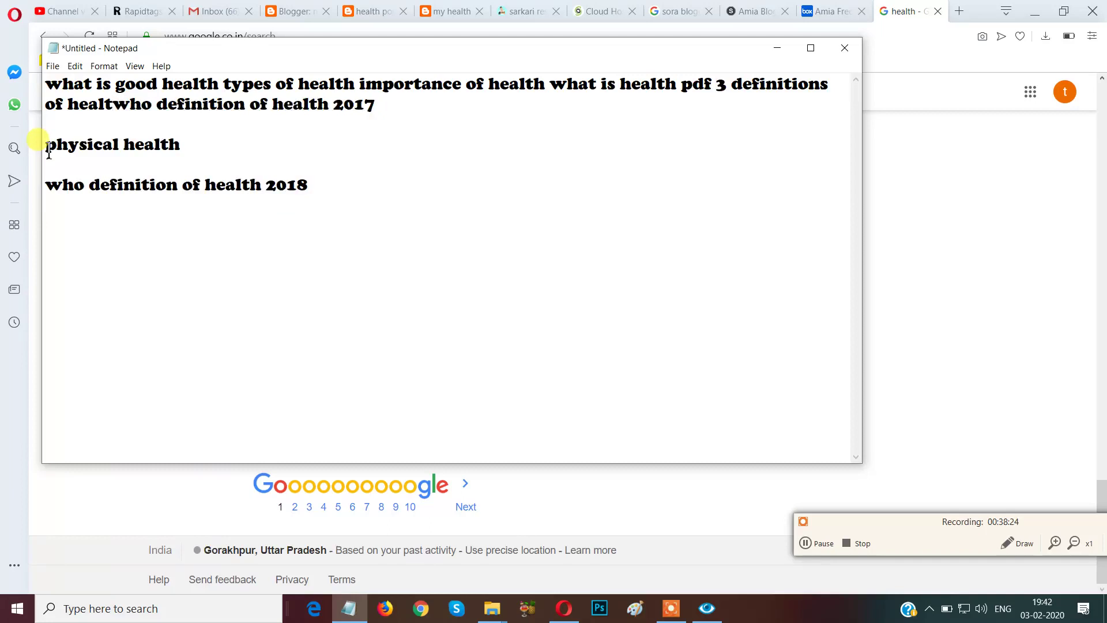
key("BackSpace")
type("h")
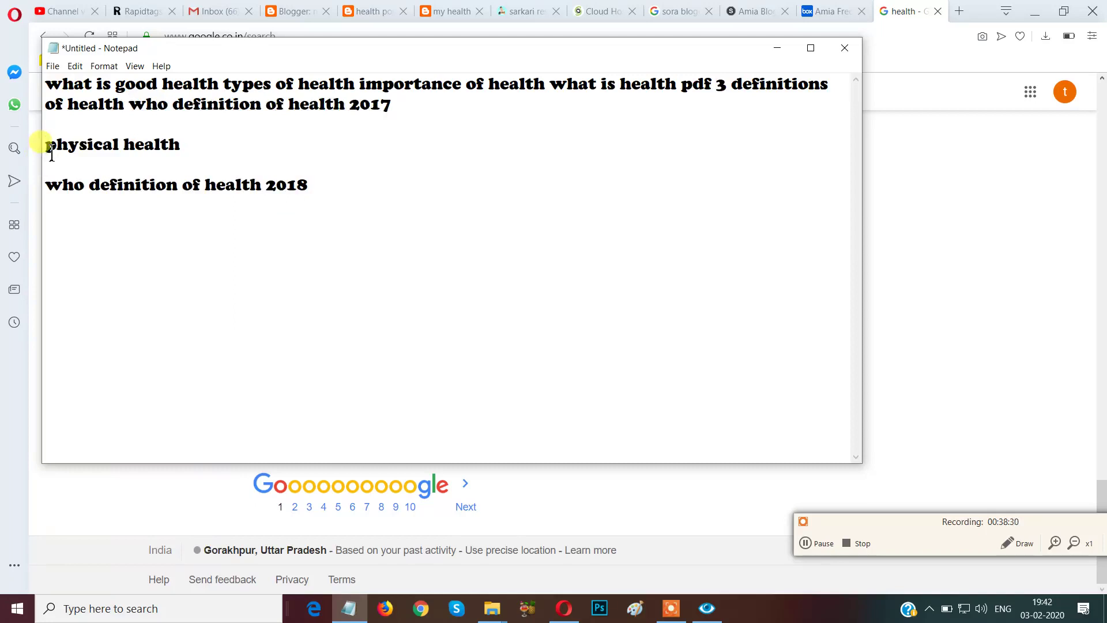
key("BackSpace")
key("BackSpace")
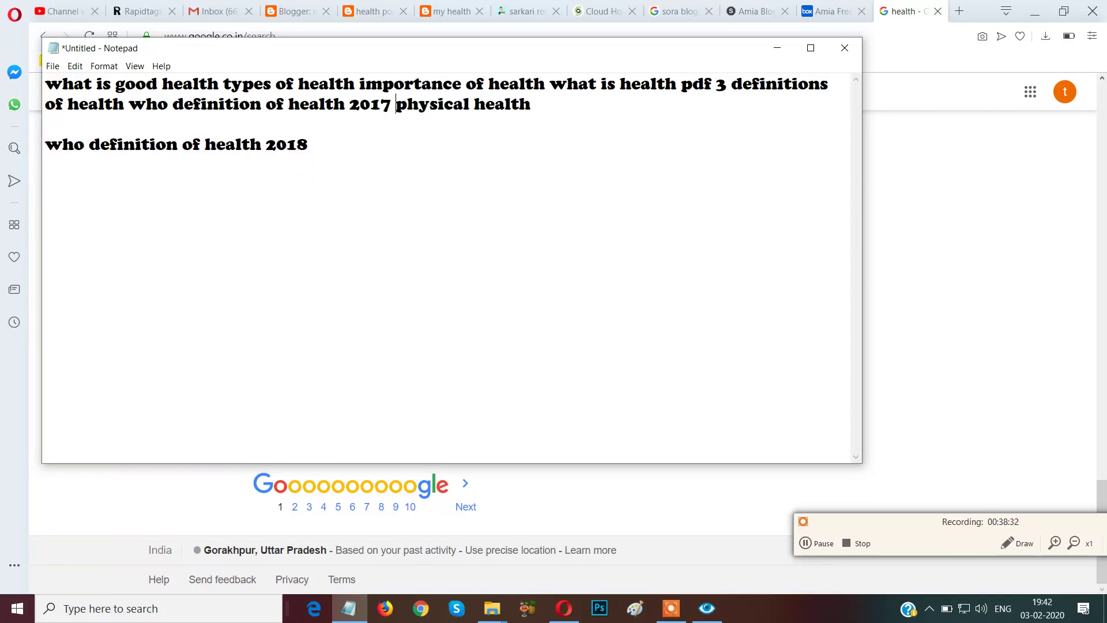
left_click(48, 153)
key("BackSpace")
key("BackSpace")
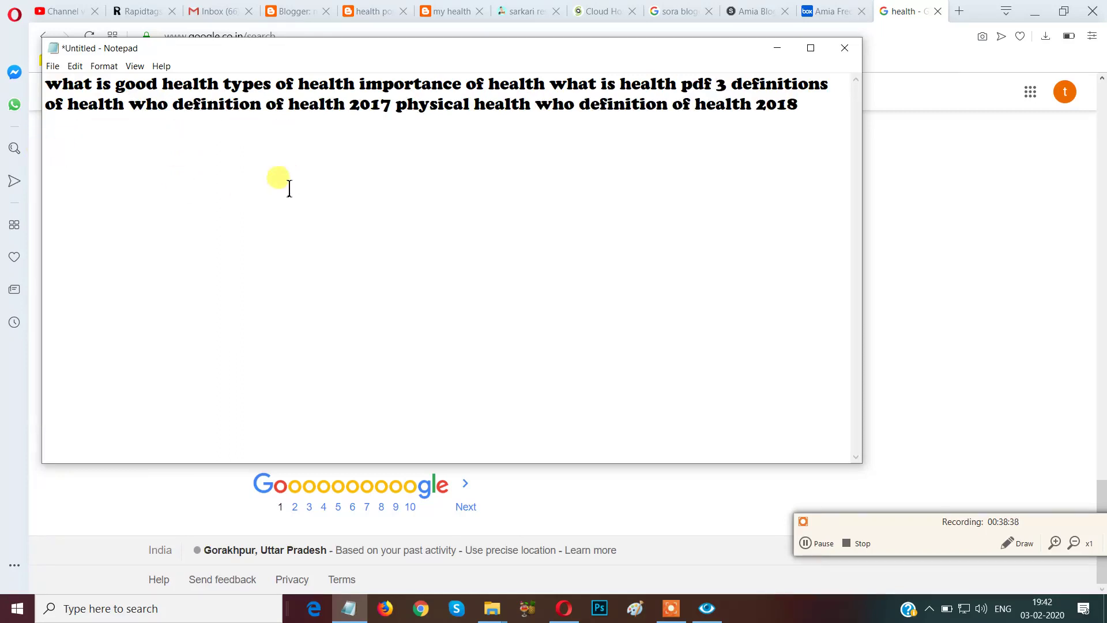
key("ctrl+a")
key("ctrl+c")
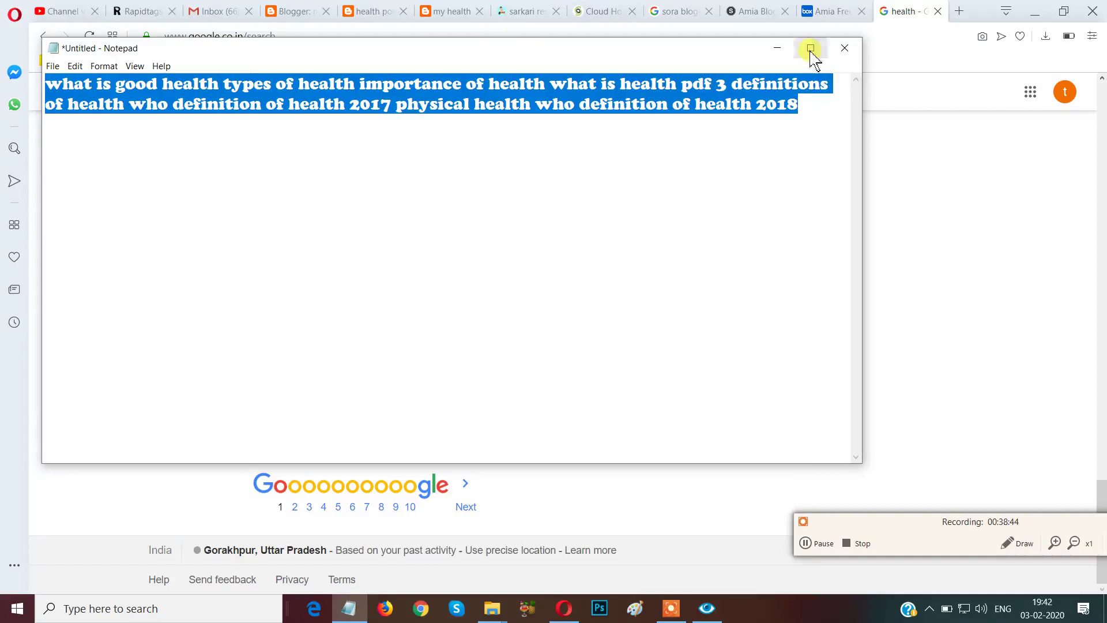
left_click(777, 49)
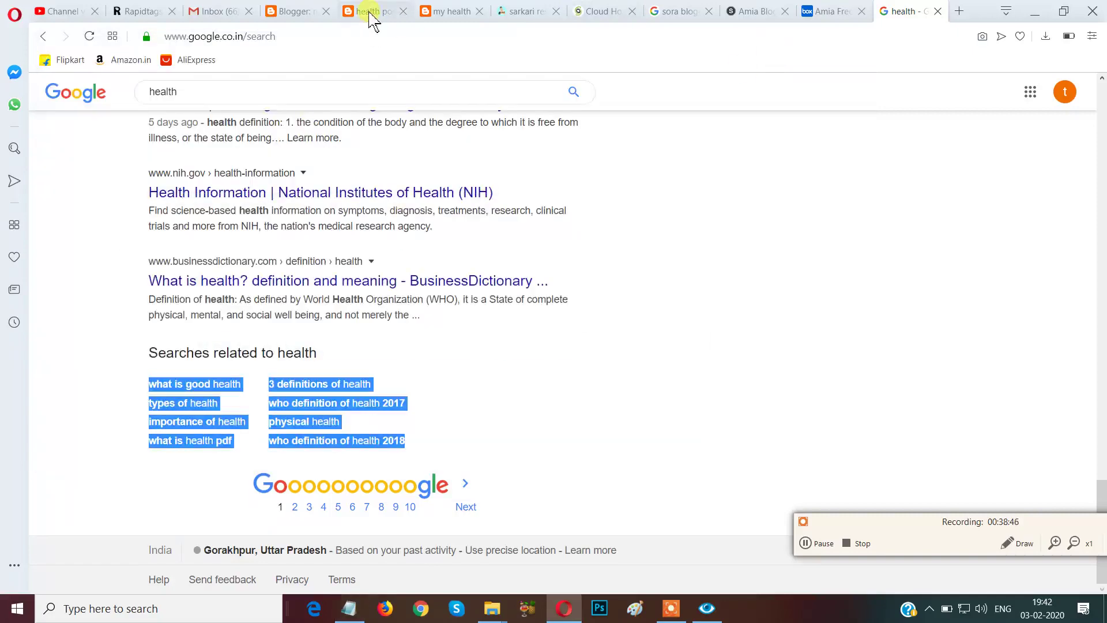
Replace the blog description with the pasted health related searches.
left_click(371, 13)
left_click(299, 17)
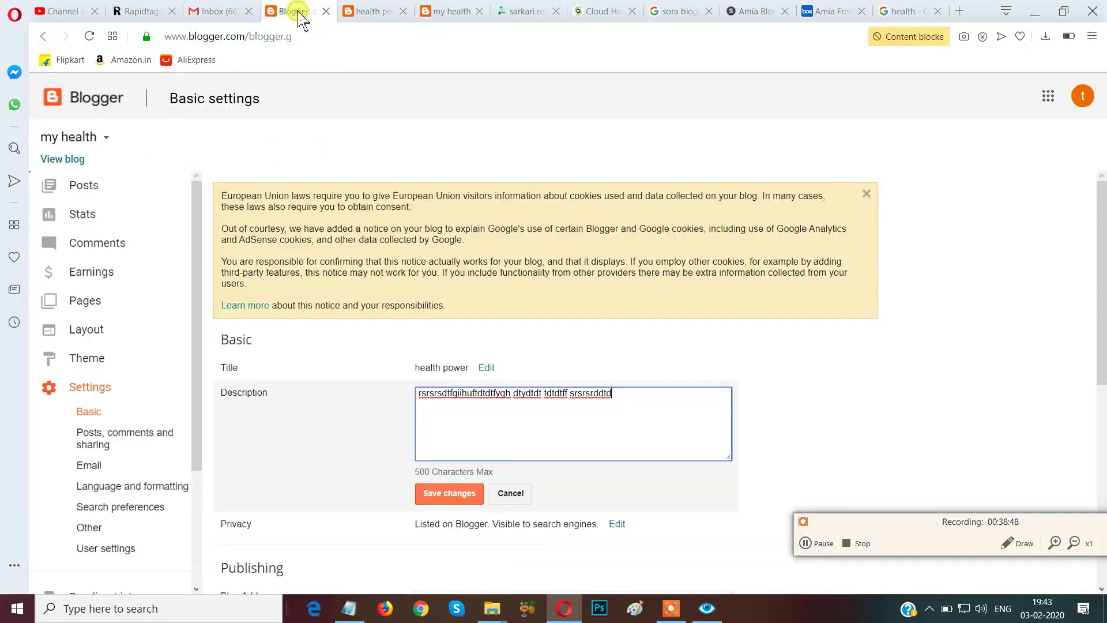
key("ctrl+a")
key("BackSpace")
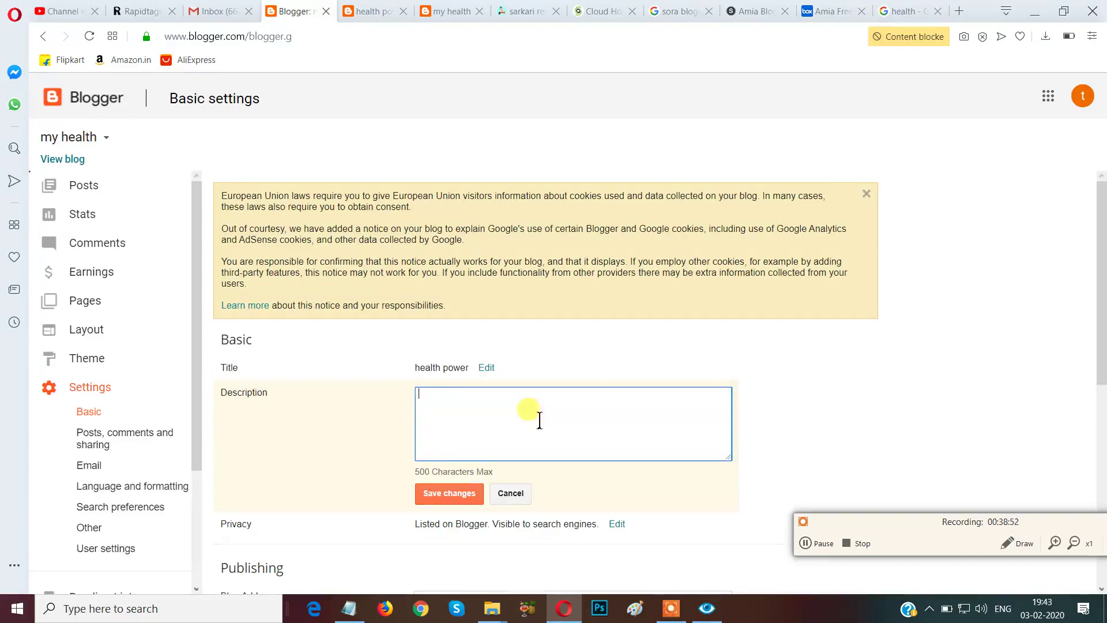
key("ctrl+v")
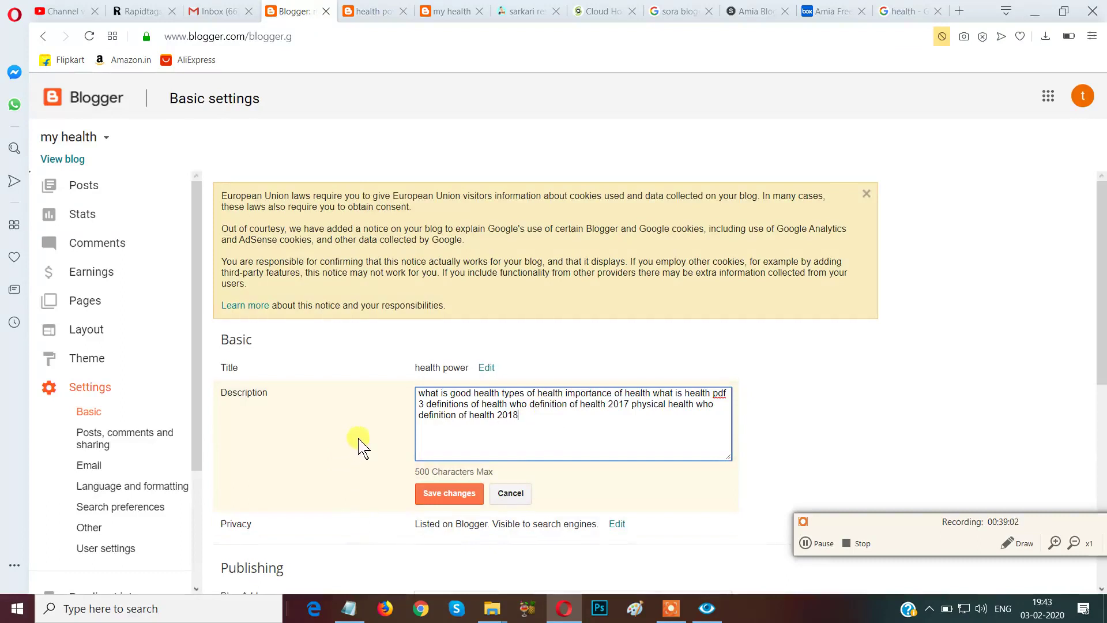
Mark the new description with an annotation box, then save the settings.
scroll(375, 456, "down", 2)
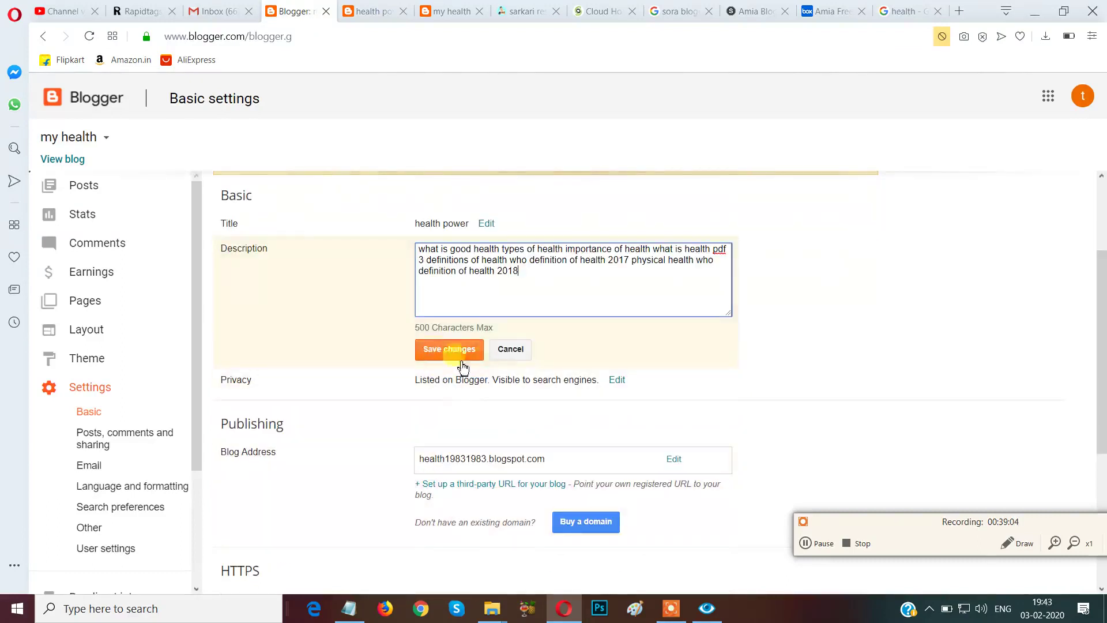
left_click(1008, 546)
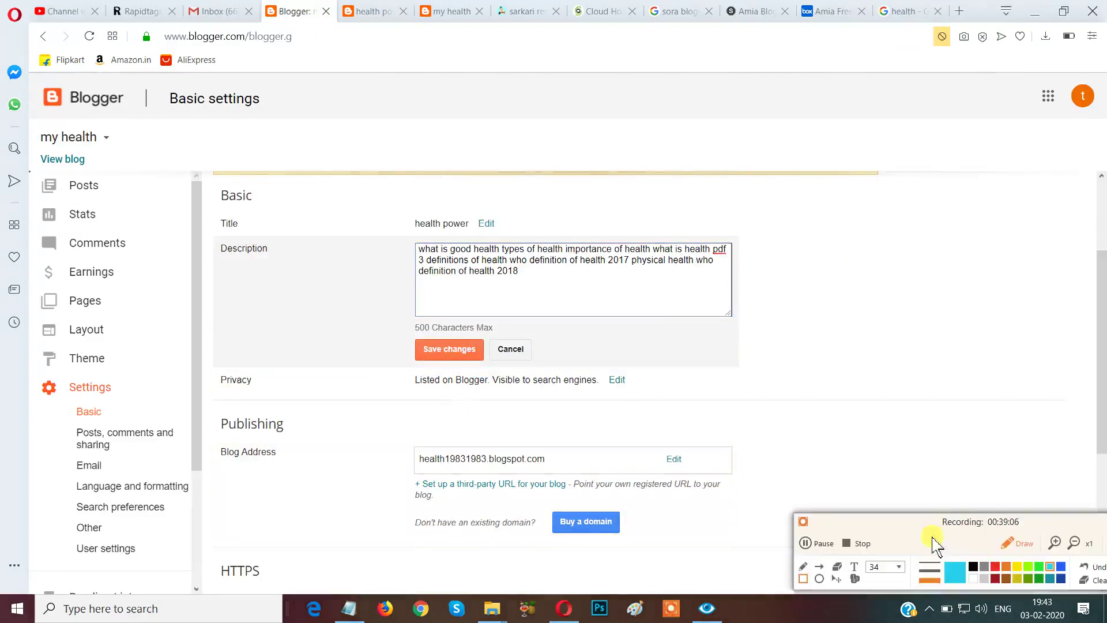
left_click_drag(358, 310, 510, 389)
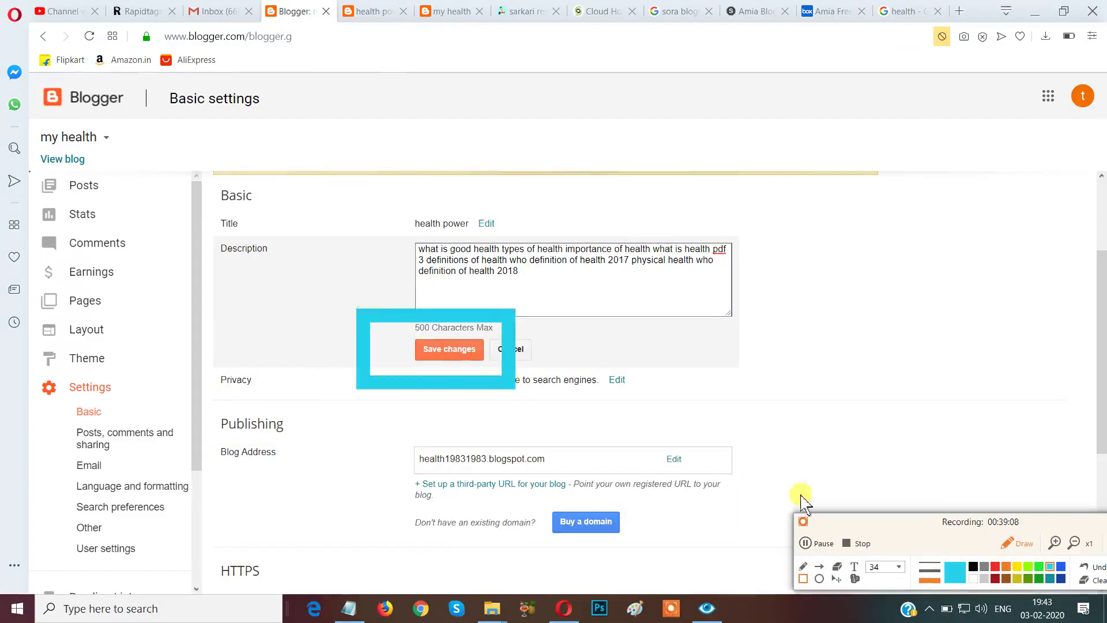
left_click(1012, 551)
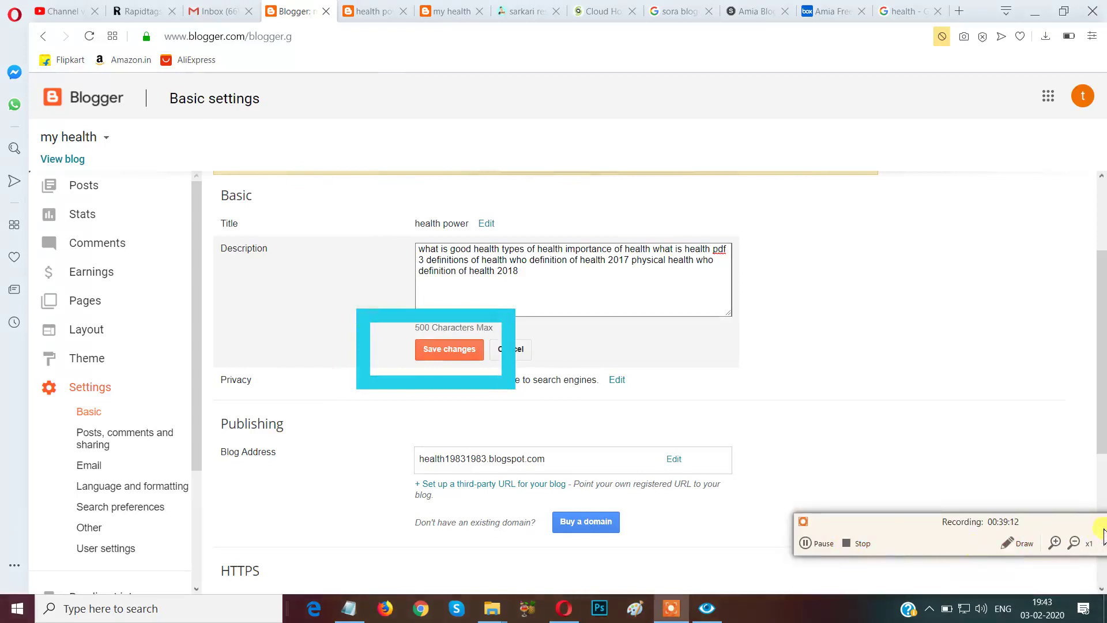
left_click(1018, 545)
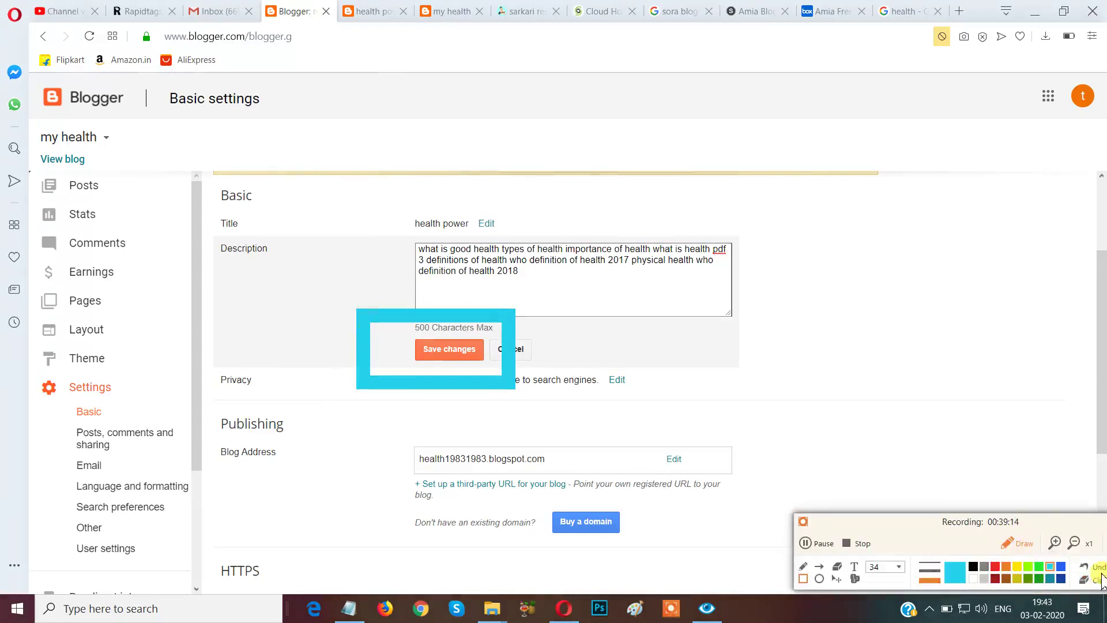
left_click(1090, 581)
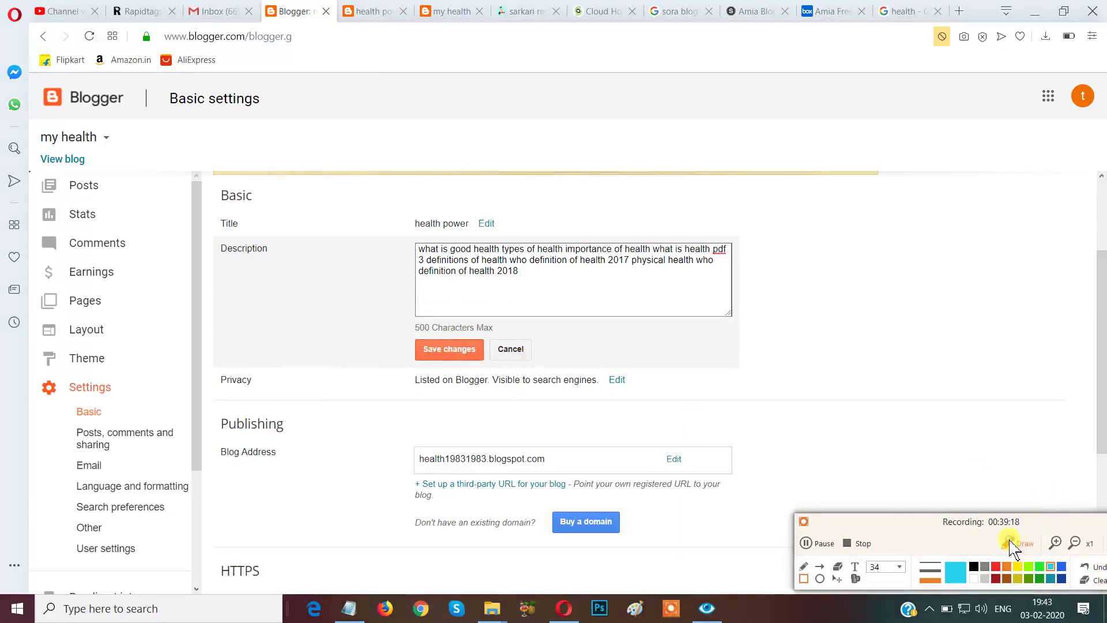
left_click(1019, 543)
left_click(452, 358)
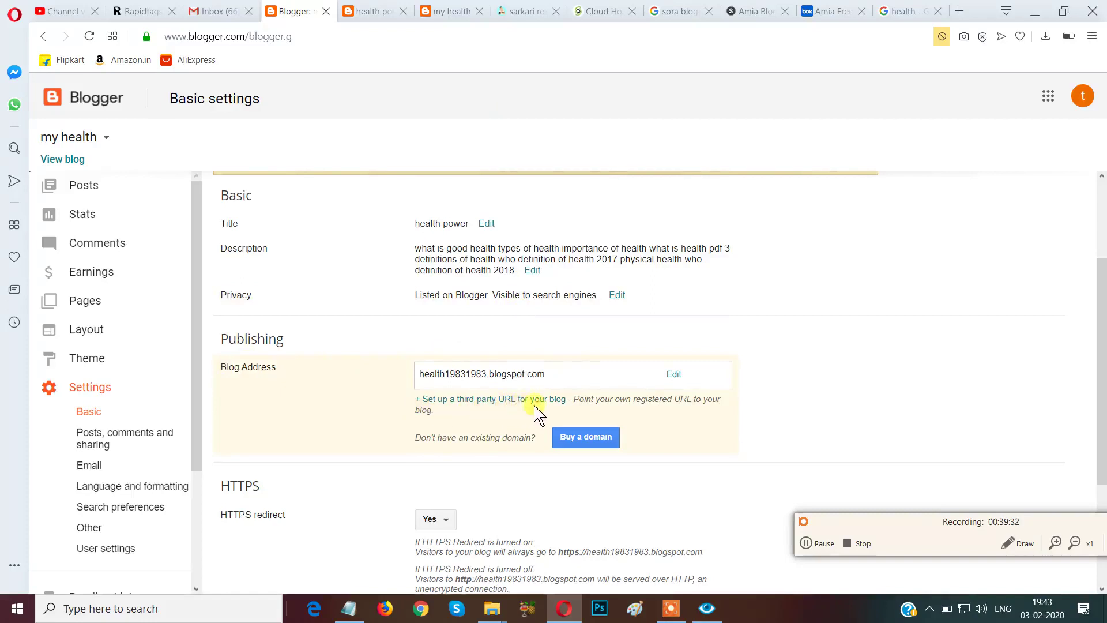
Under Publishing, start setting up a third-party URL for the blog to reveal the domain form.
left_click(1016, 544)
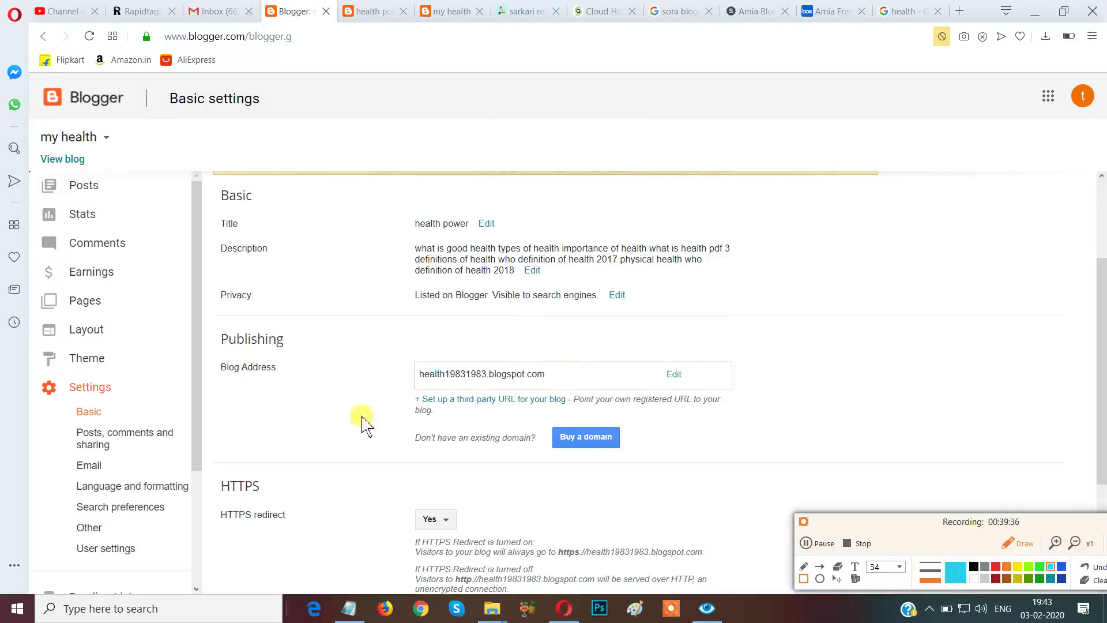
mouse_move(332, 366)
left_mouse_down()
mouse_move(365, 398)
mouse_move(438, 415)
mouse_move(585, 422)
left_mouse_up()
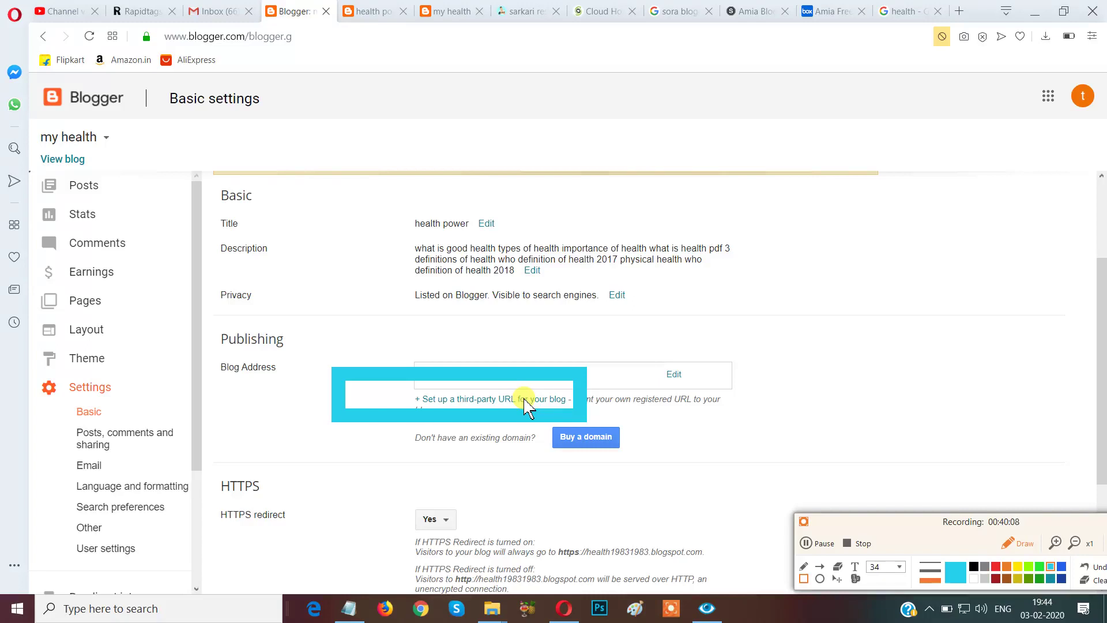
left_click(1097, 579)
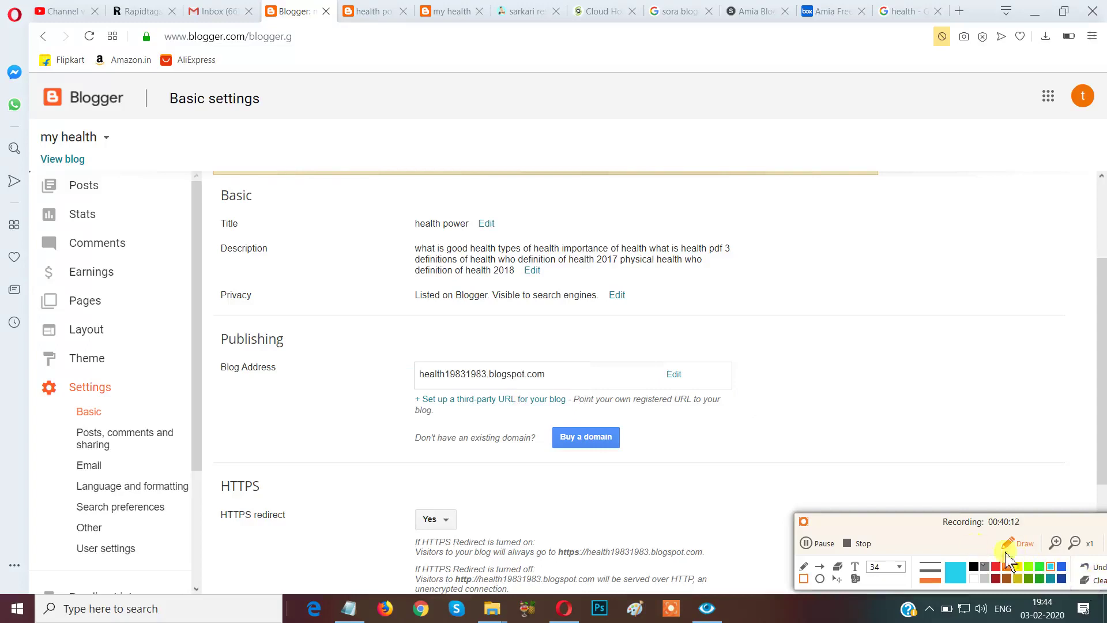
left_click(1017, 544)
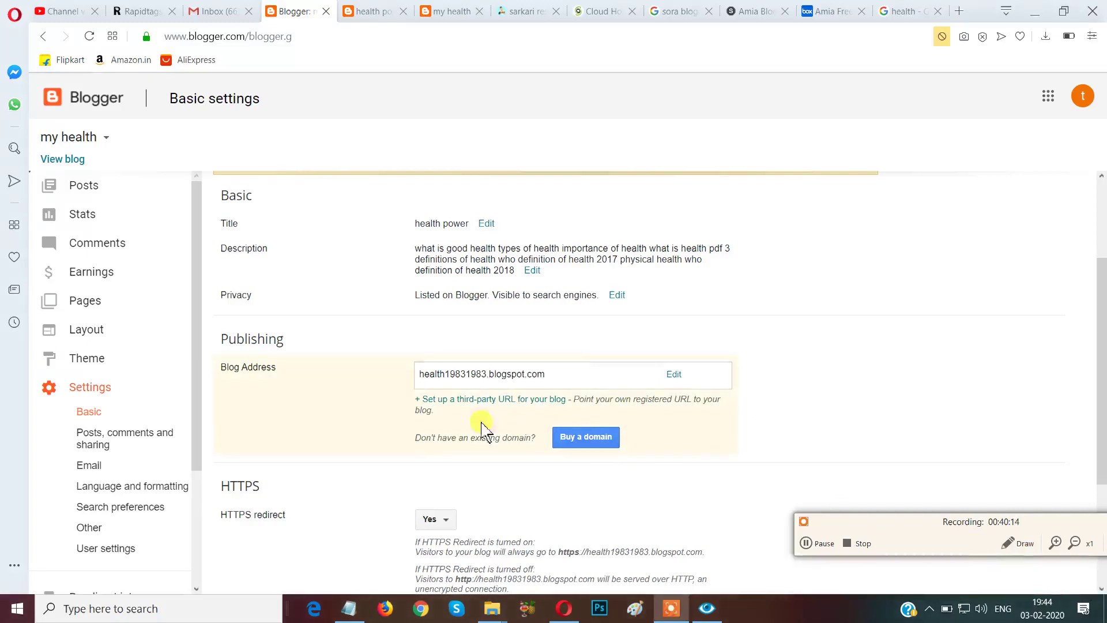
left_click(480, 399)
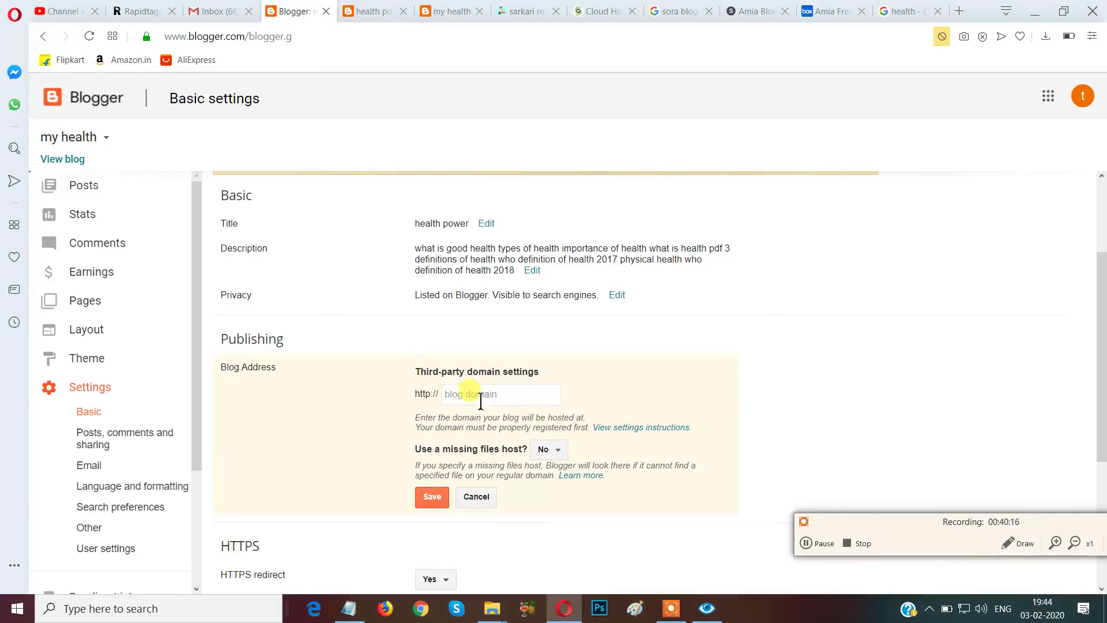
left_click(482, 396)
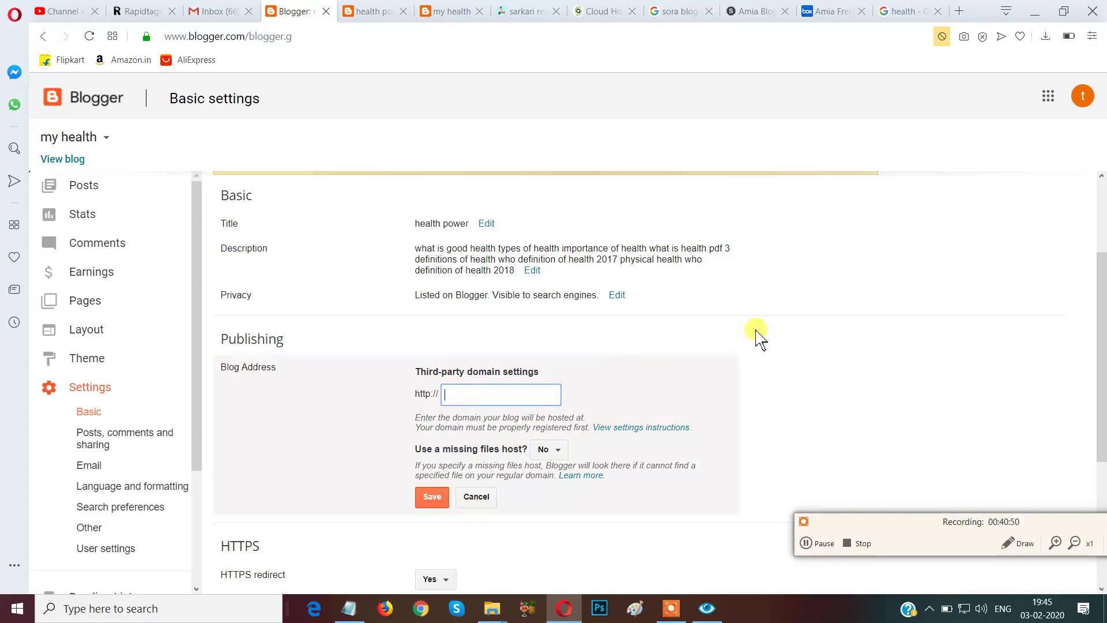
scroll(759, 339, "down", 3)
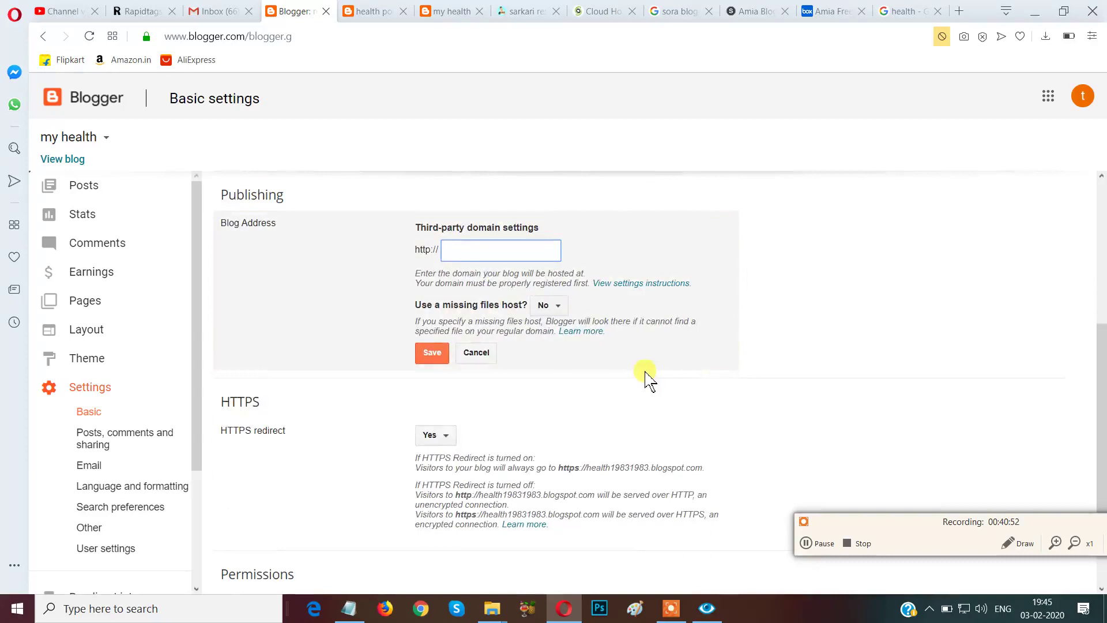
scroll(643, 375, "up", 1)
left_click(477, 430)
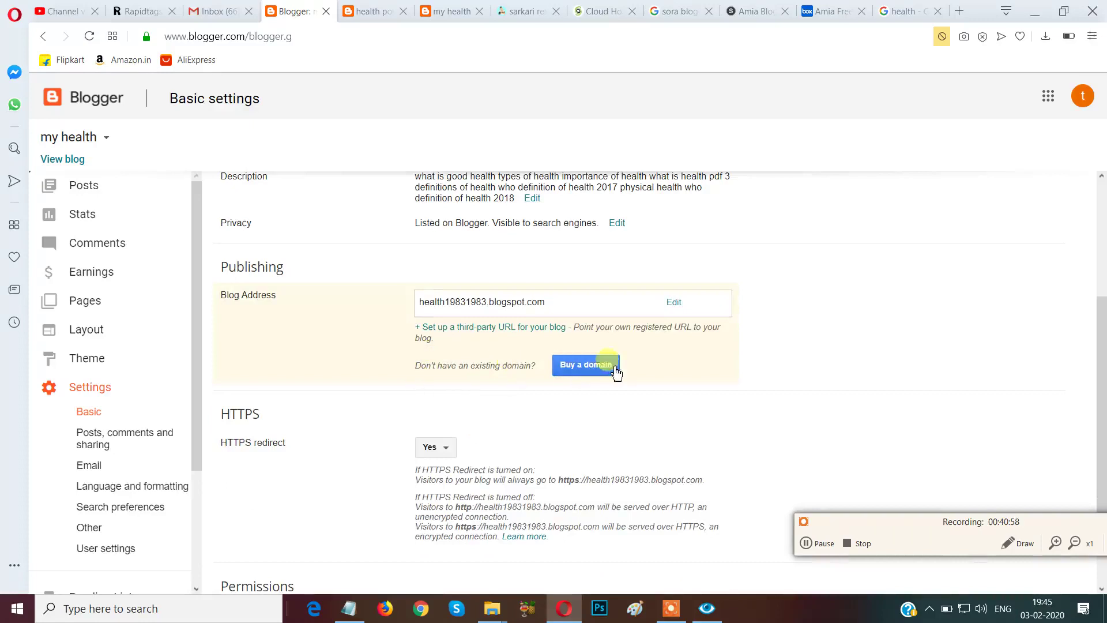
Look over Basic settings, then go to the Posts, comments and sharing settings page.
left_click(1017, 543)
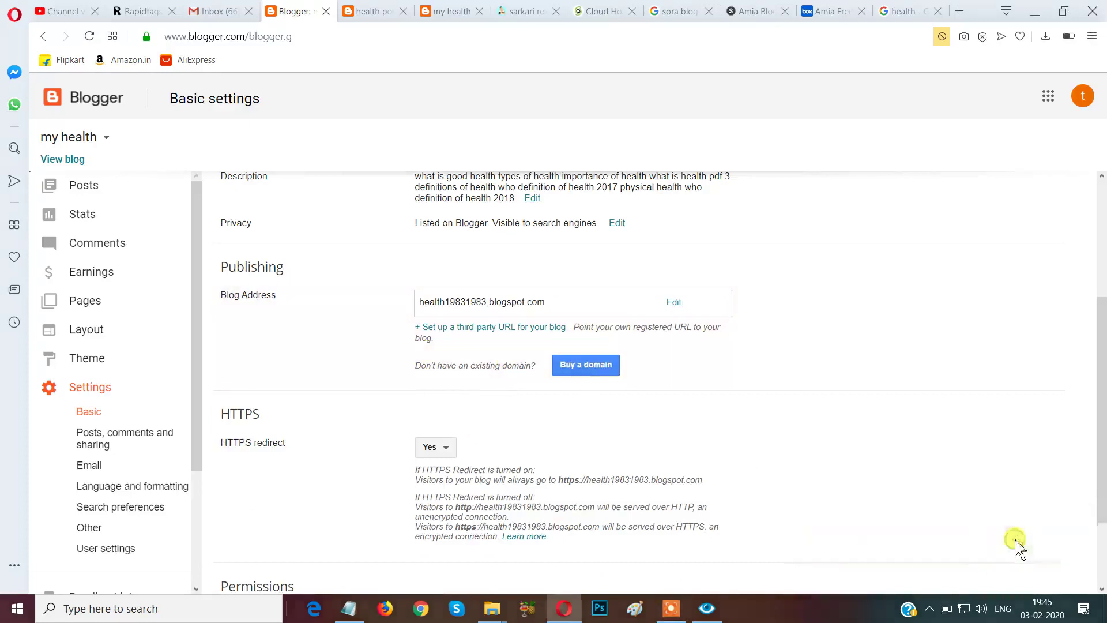
mouse_move(530, 337)
left_mouse_down()
mouse_move(672, 424)
mouse_move(684, 416)
left_mouse_up()
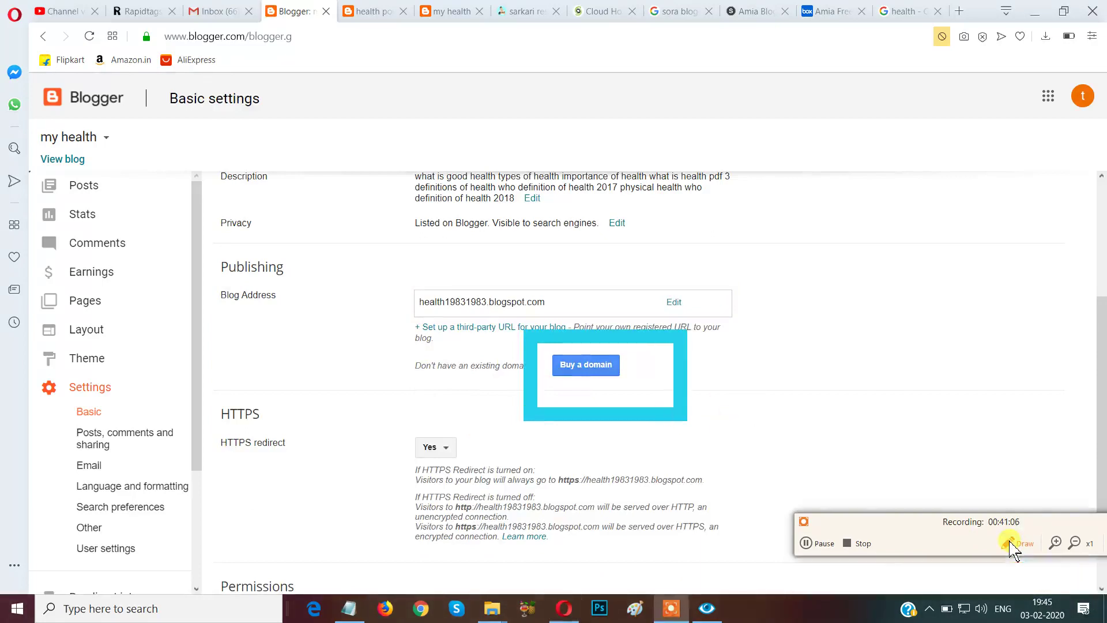
left_click_drag(898, 530, 948, 568)
left_click(1002, 525)
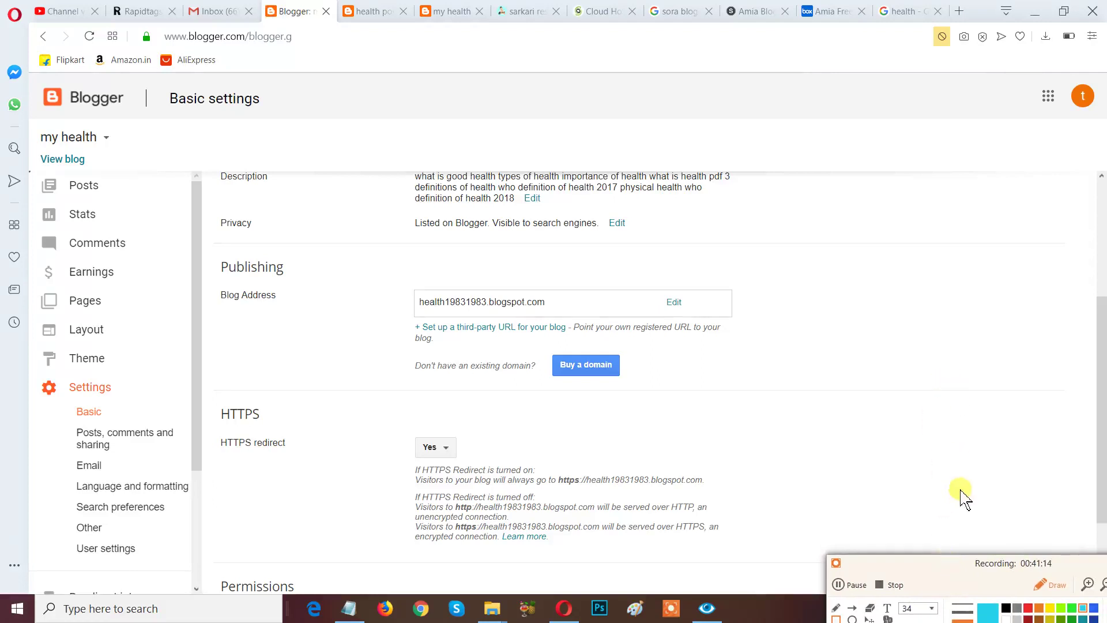
left_click_drag(957, 565, 907, 572)
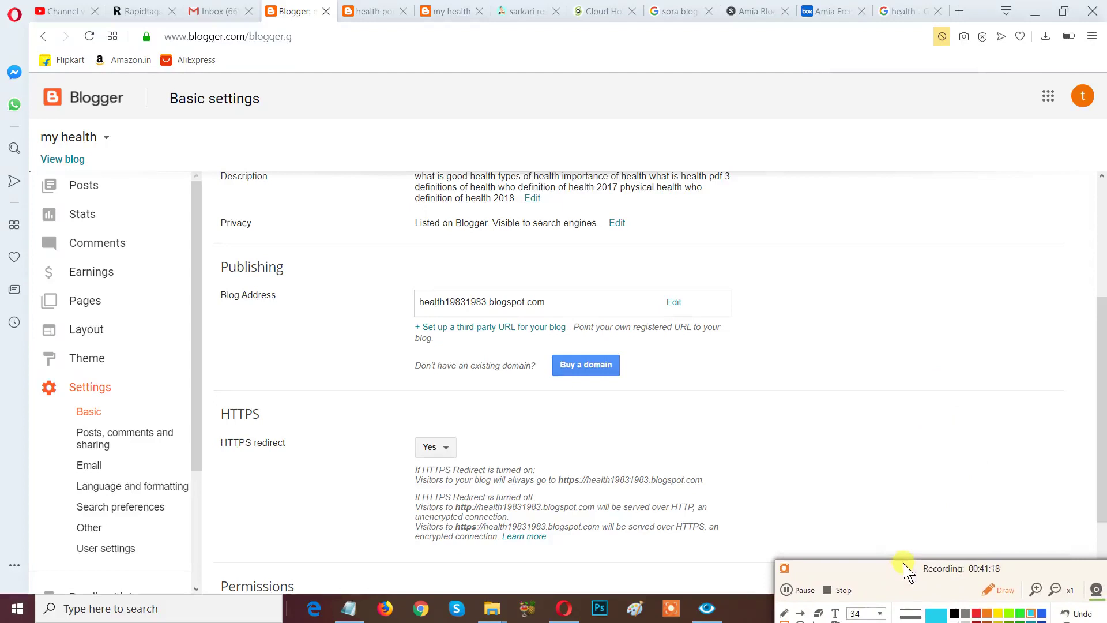
left_click(992, 591)
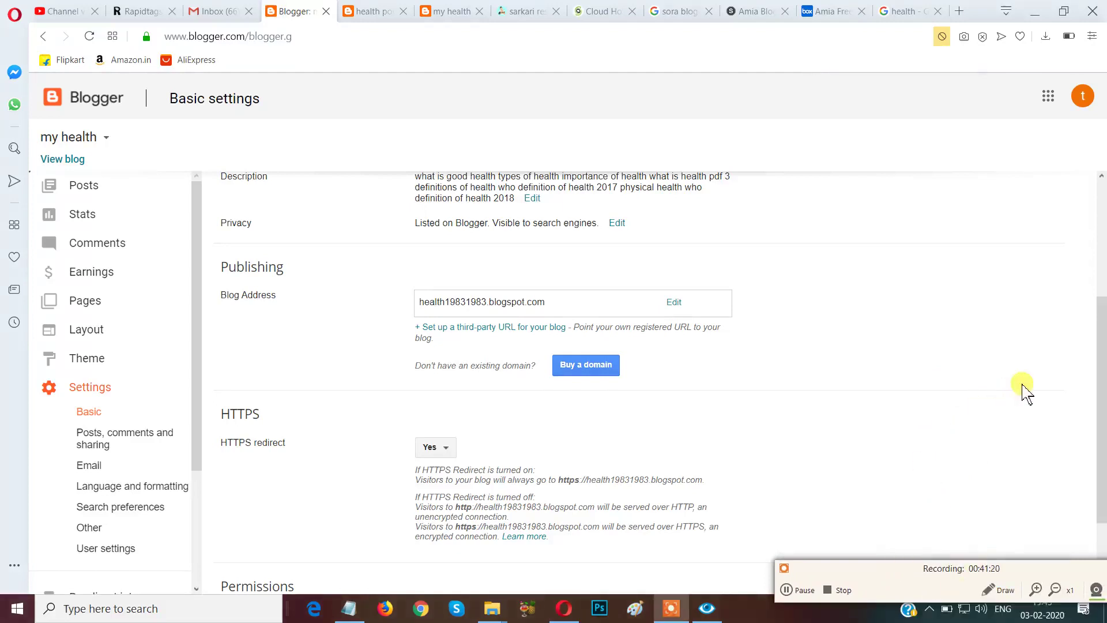
scroll(1023, 392, "down", 2)
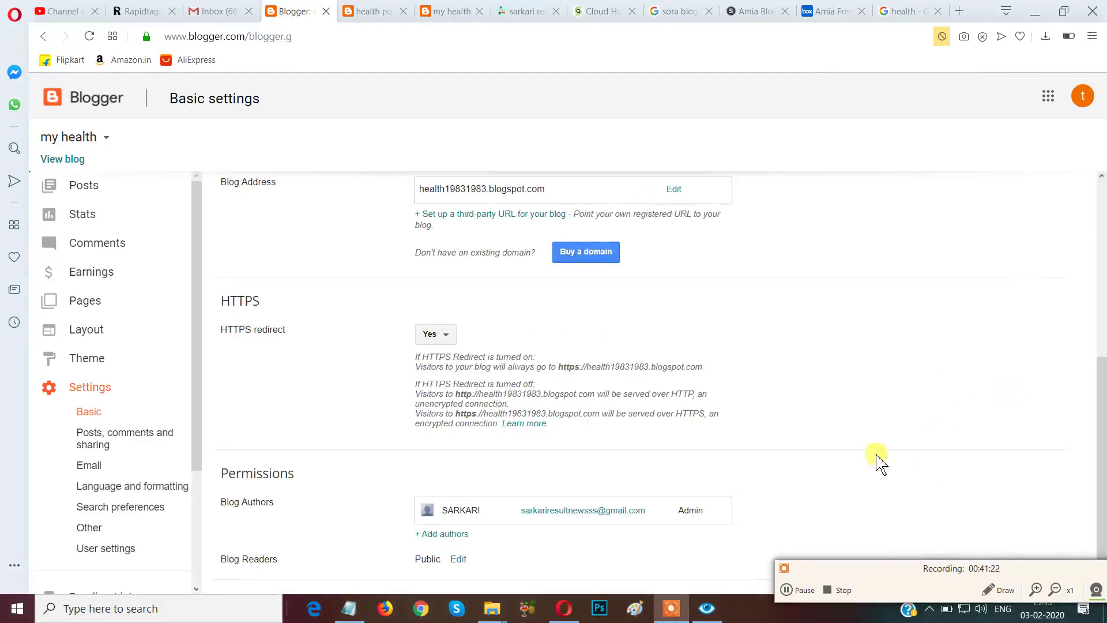
scroll(407, 461, "up", 3)
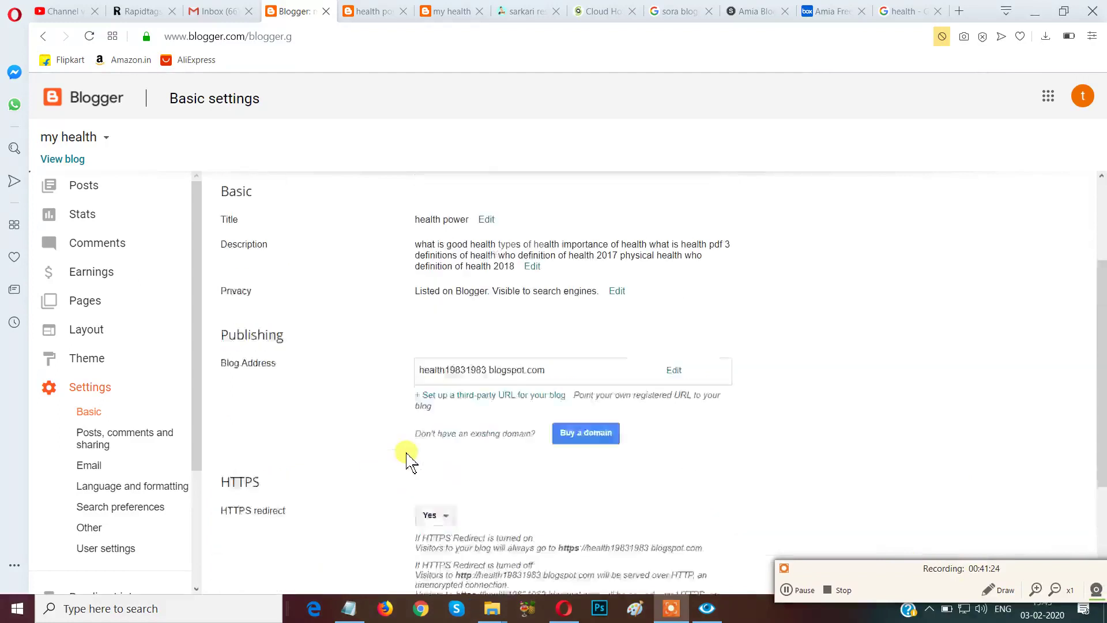
scroll(408, 458, "up", 3)
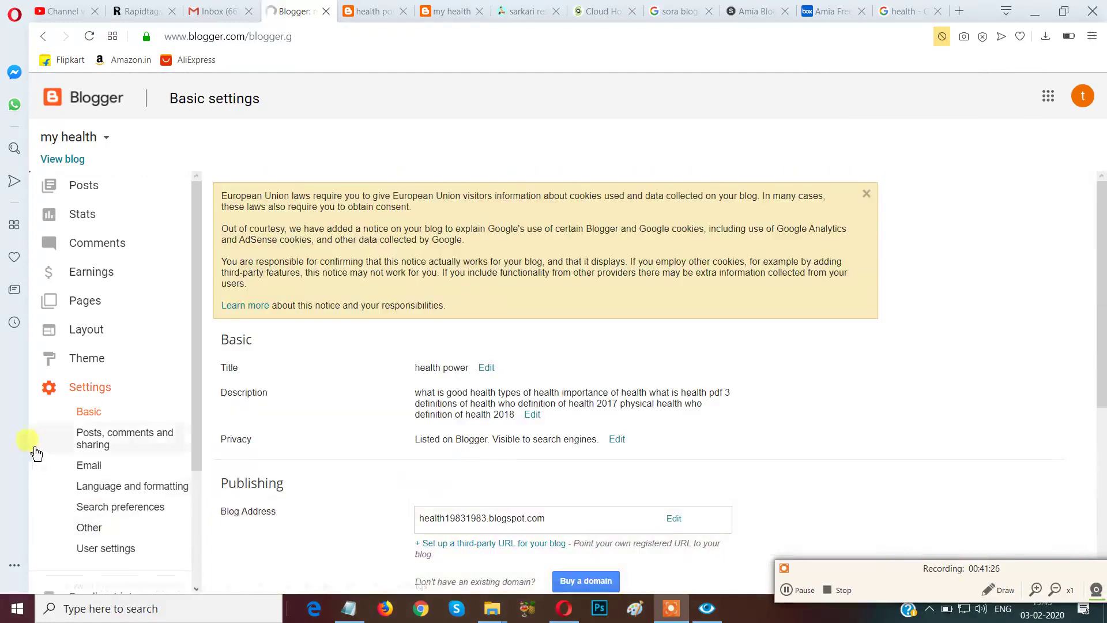
left_click(135, 441)
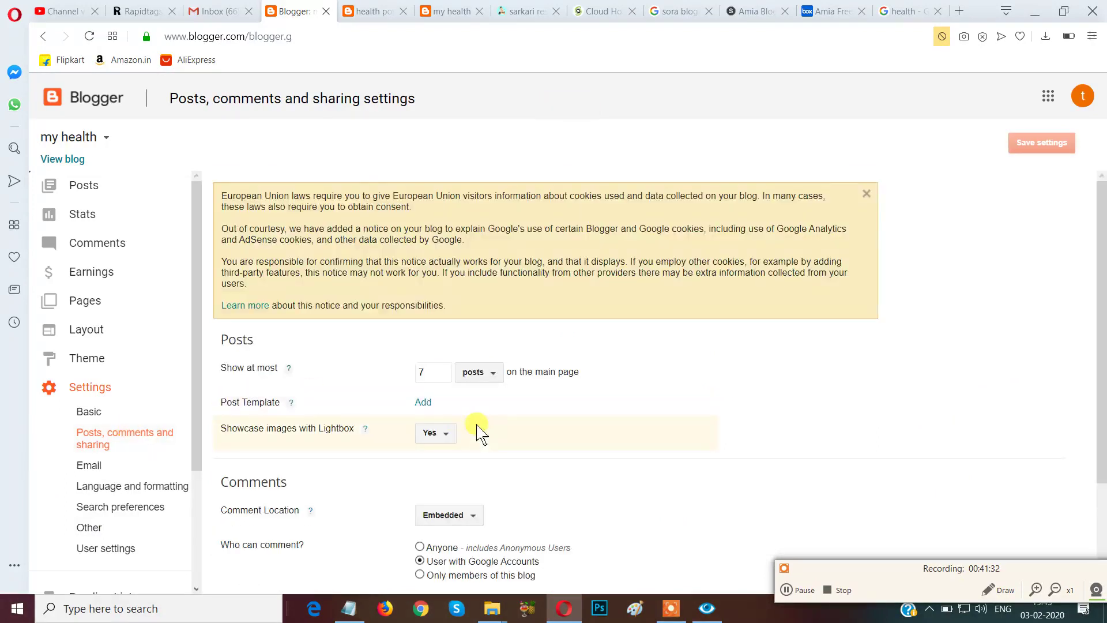
Allow anyone to comment and keep comment moderation set to Never.
scroll(482, 435, "down", 1)
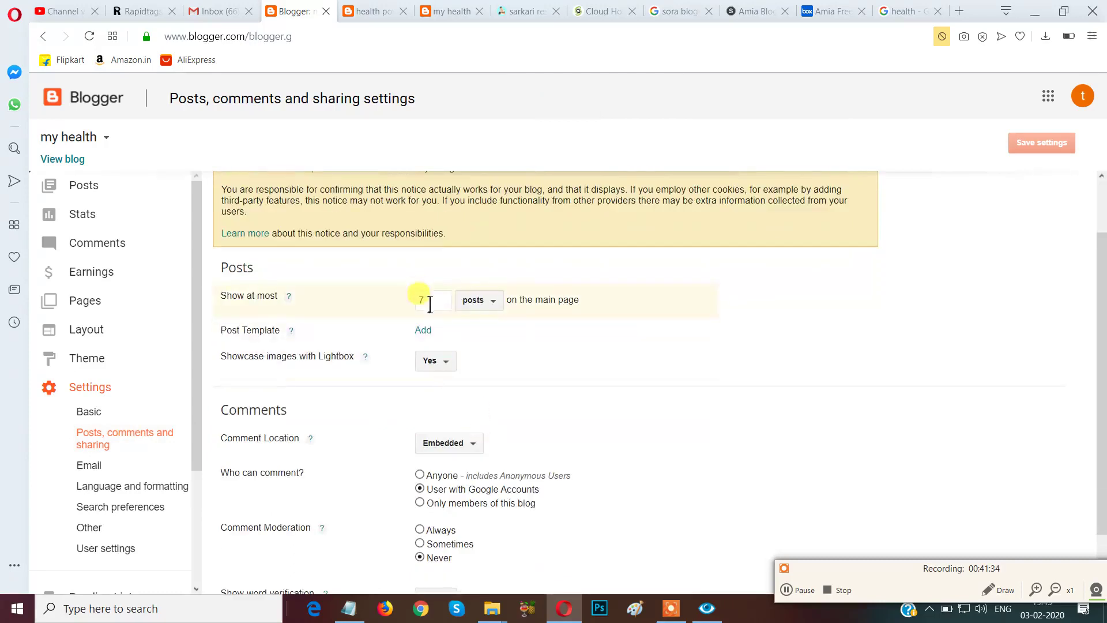
left_click_drag(835, 567, 748, 496)
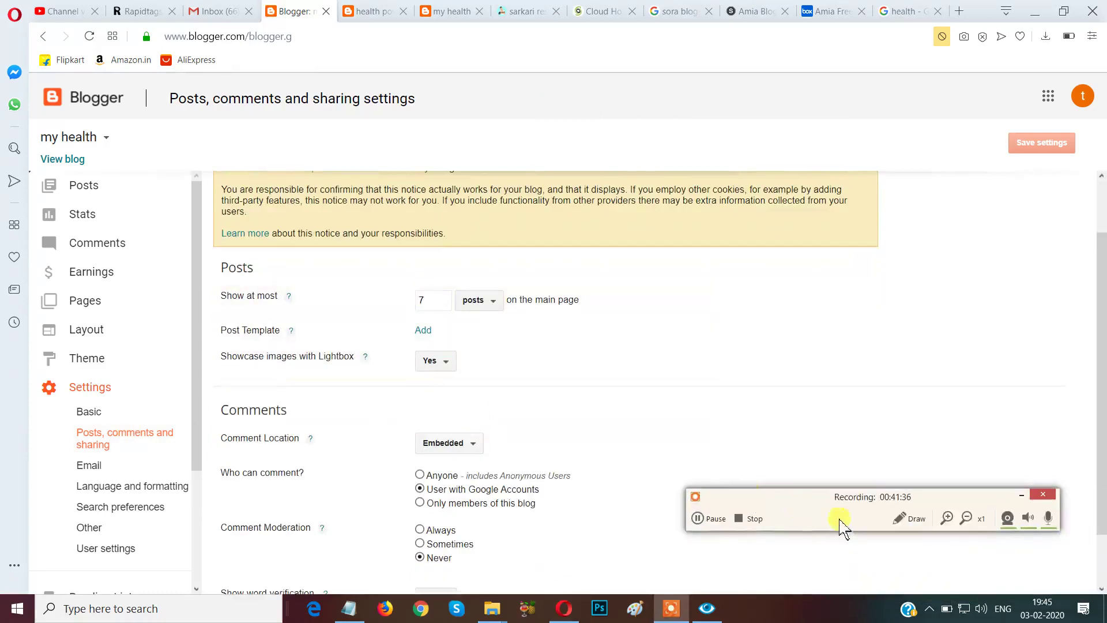
left_click(904, 522)
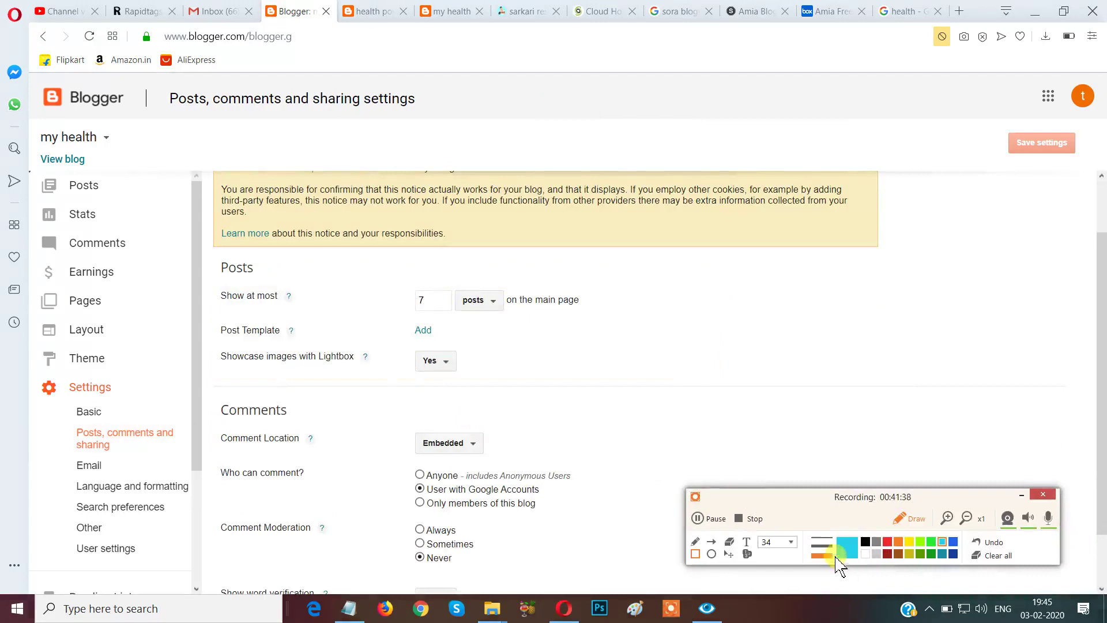
mouse_move(382, 259)
left_mouse_down()
mouse_move(437, 324)
mouse_move(453, 325)
left_mouse_up()
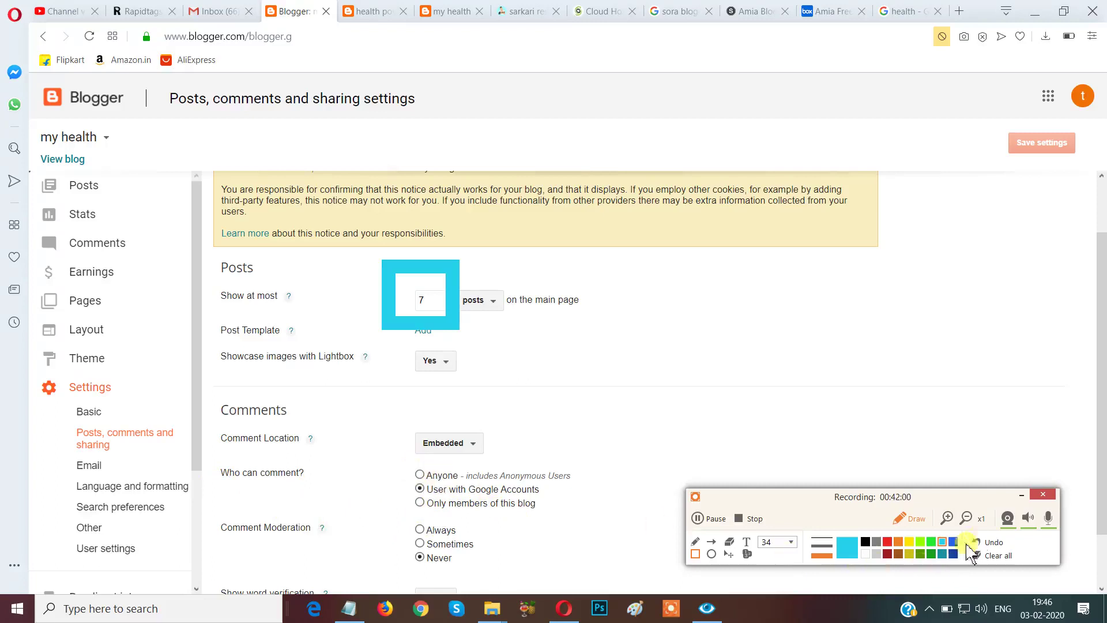
left_click(992, 543)
left_click(909, 518)
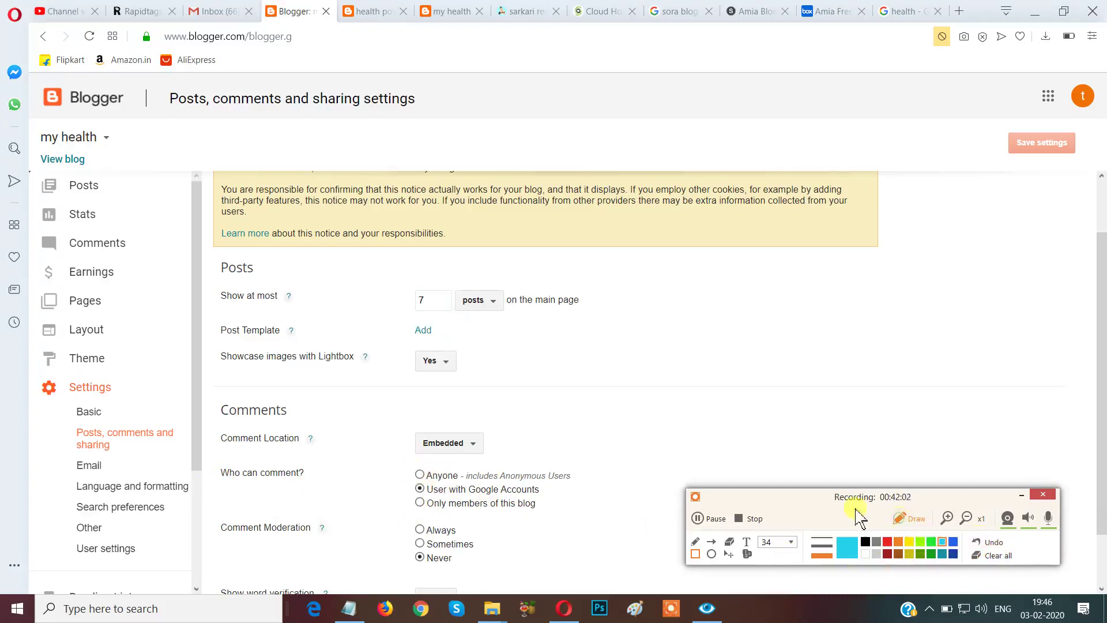
left_click(420, 475)
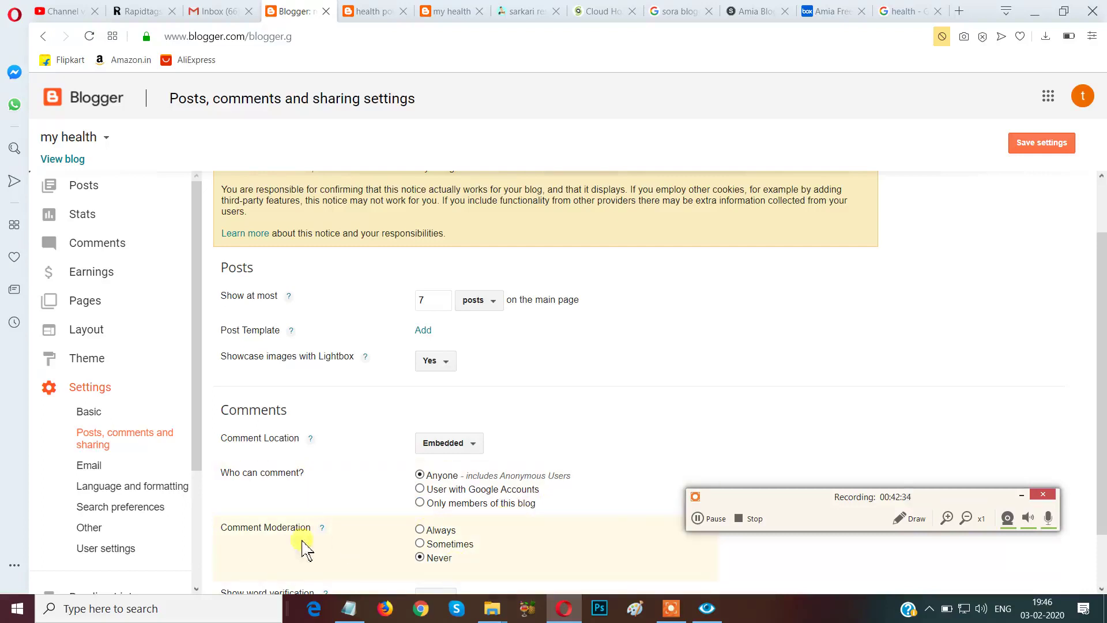
left_click(419, 557)
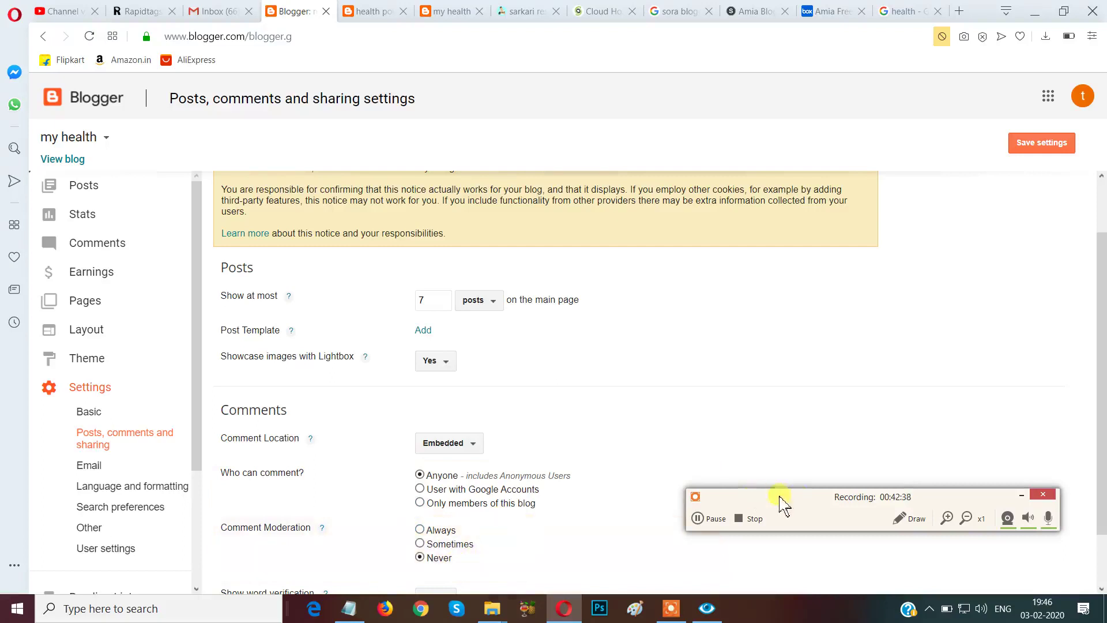
Change the main-page post count from 7 to 10 and save the settings.
left_click_drag(808, 512, 866, 553)
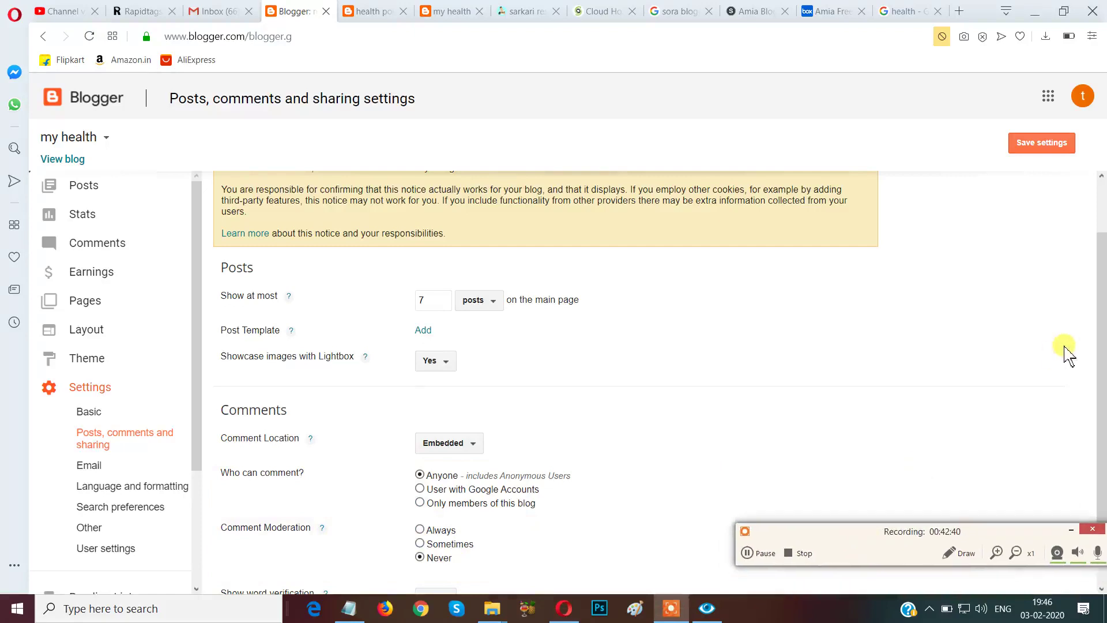
scroll(1102, 346, "down", 1)
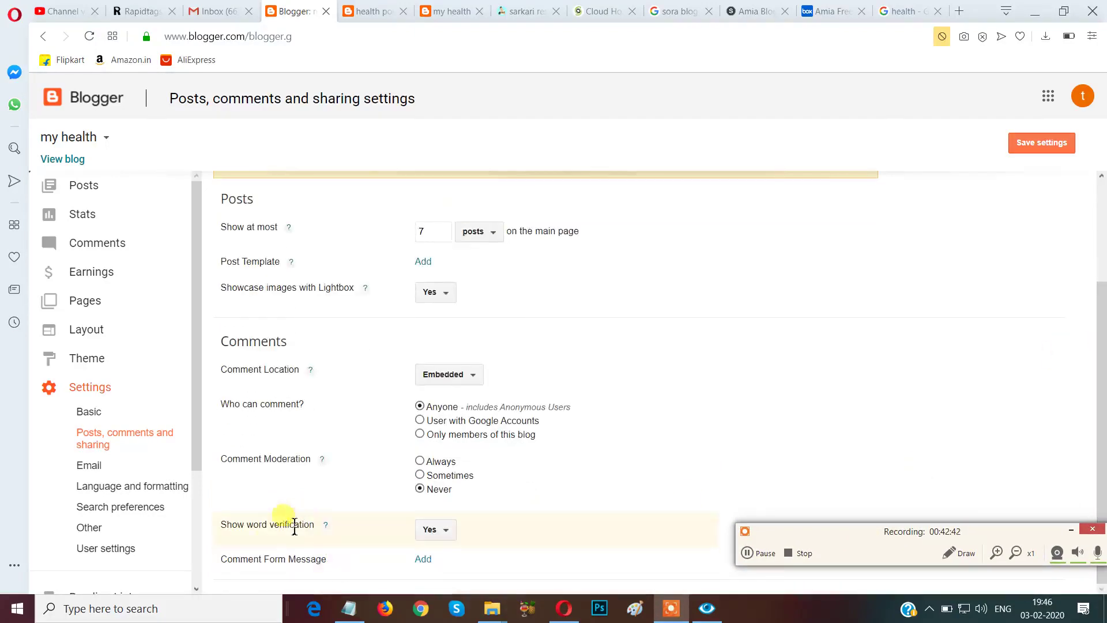
scroll(568, 453, "up", 2)
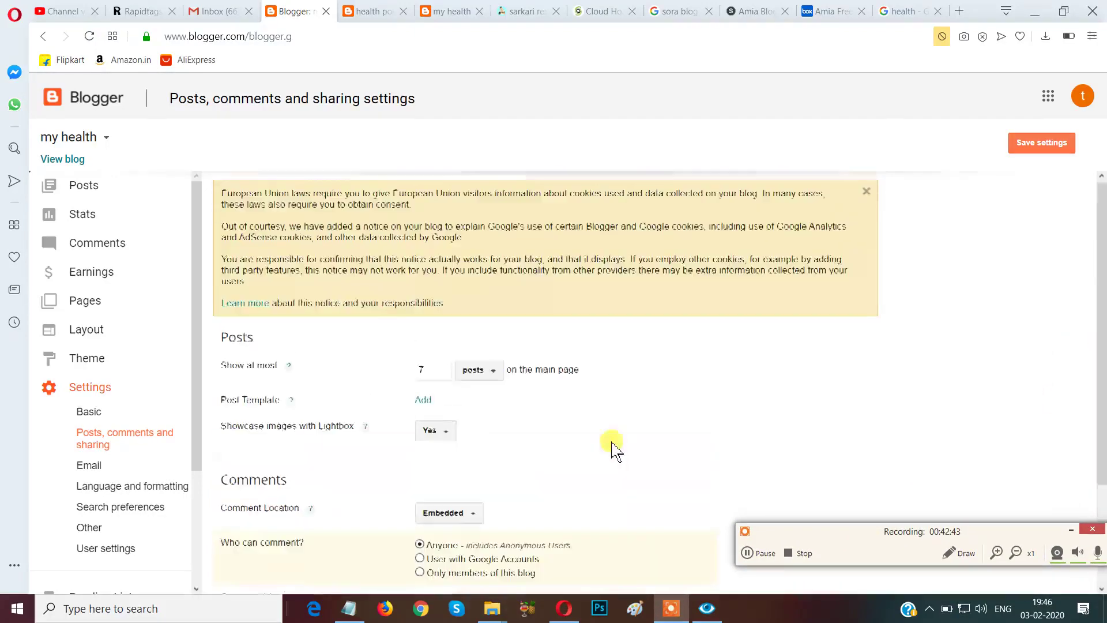
left_click(437, 375)
key("BackSpace")
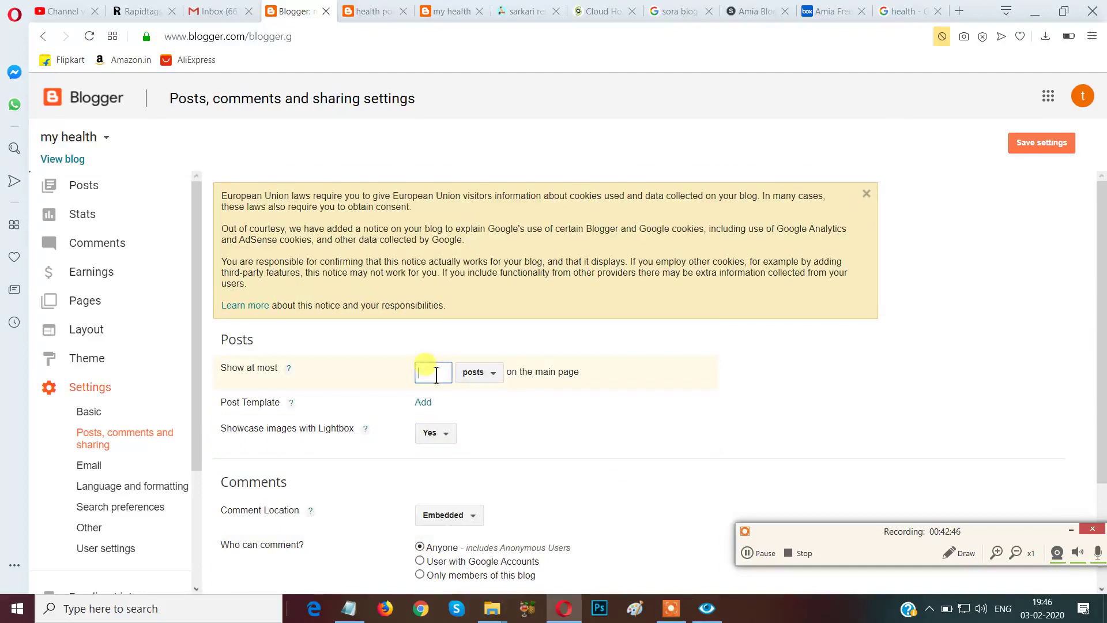
type("10")
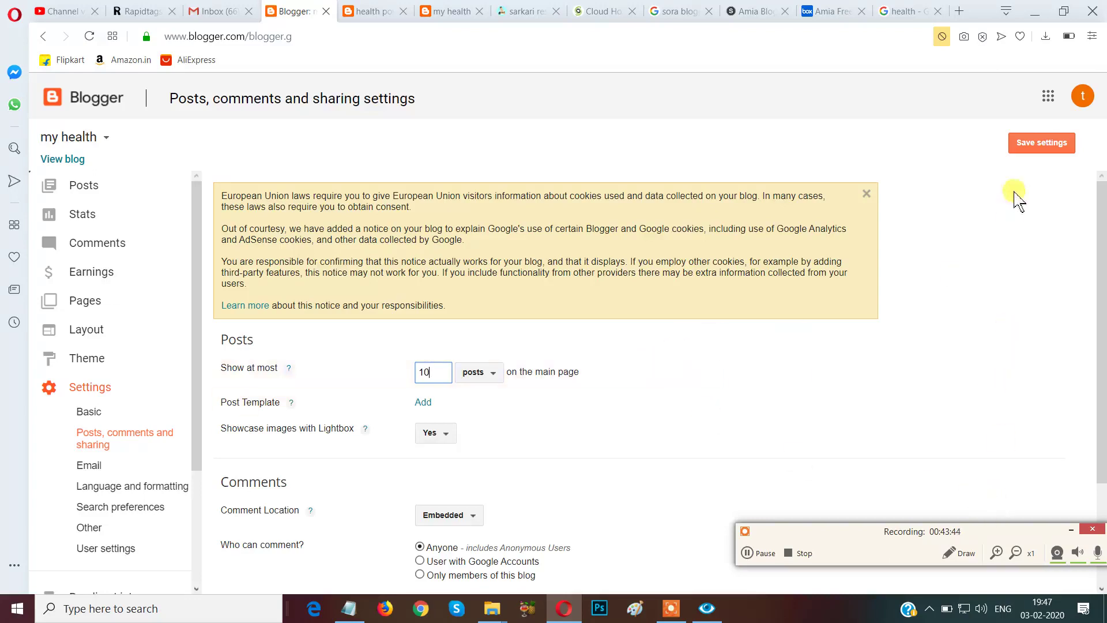
left_click(1047, 150)
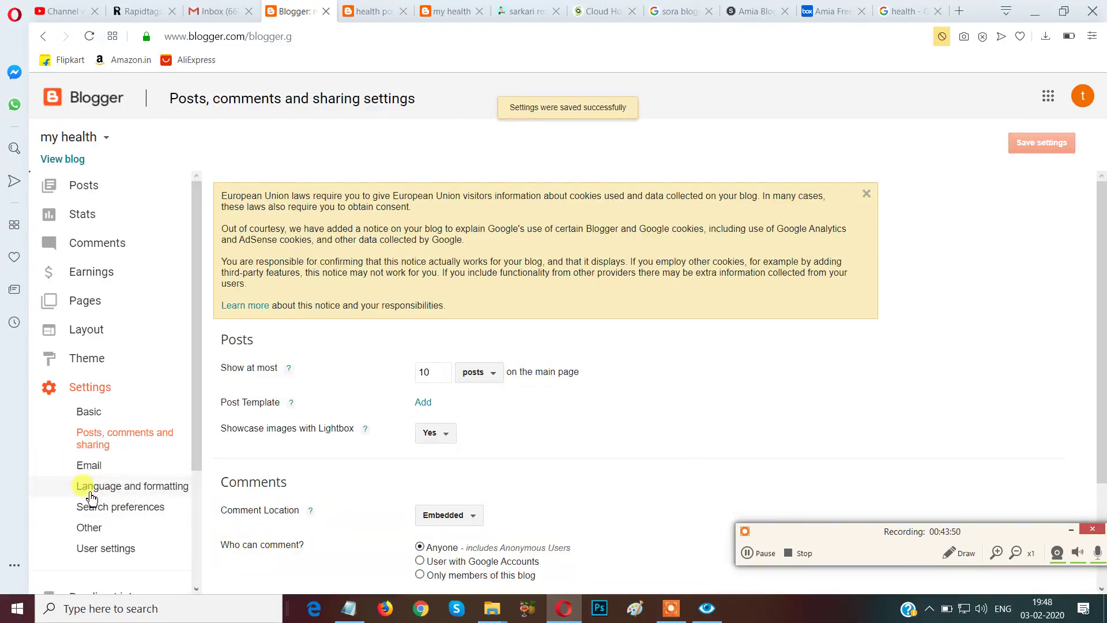
left_click(87, 465)
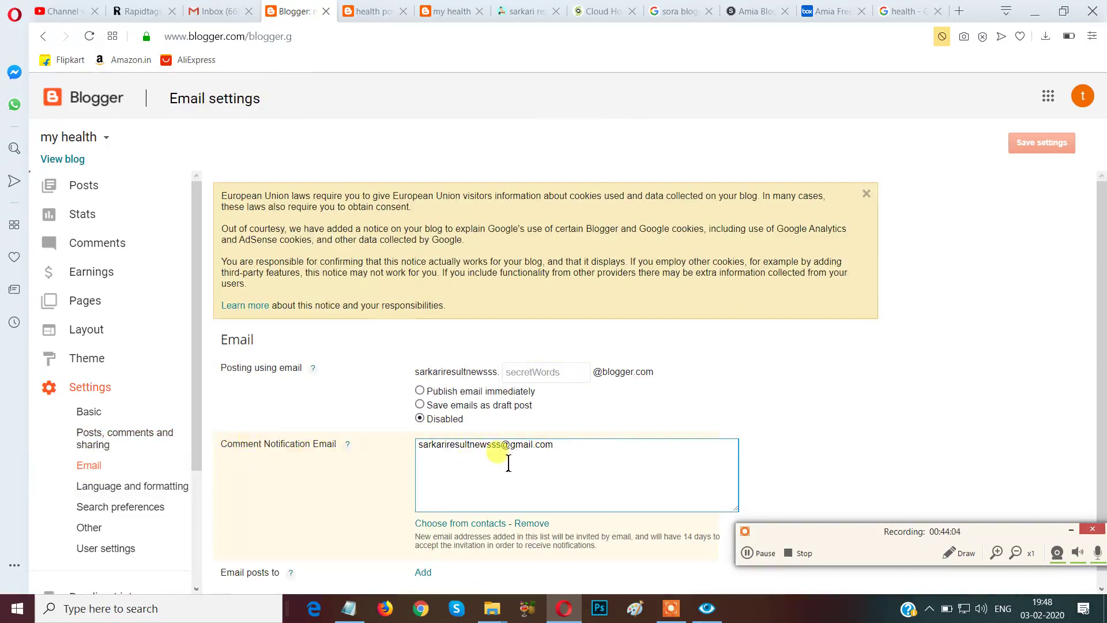
Scroll past the email settings and go to Language and formatting.
scroll(509, 463, "down", 1)
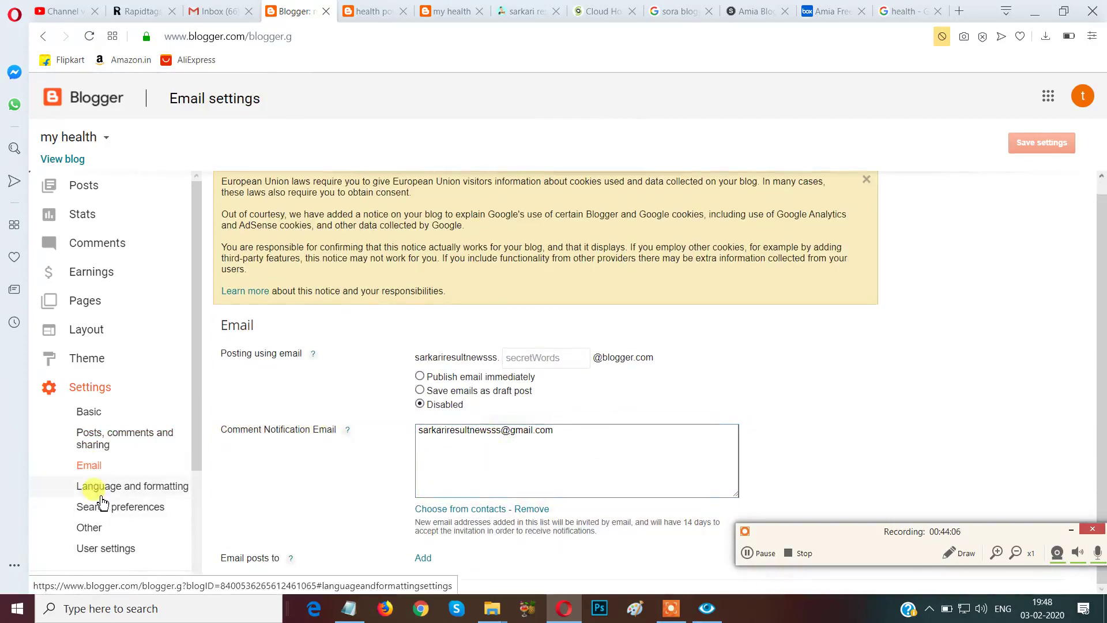
left_click(104, 487)
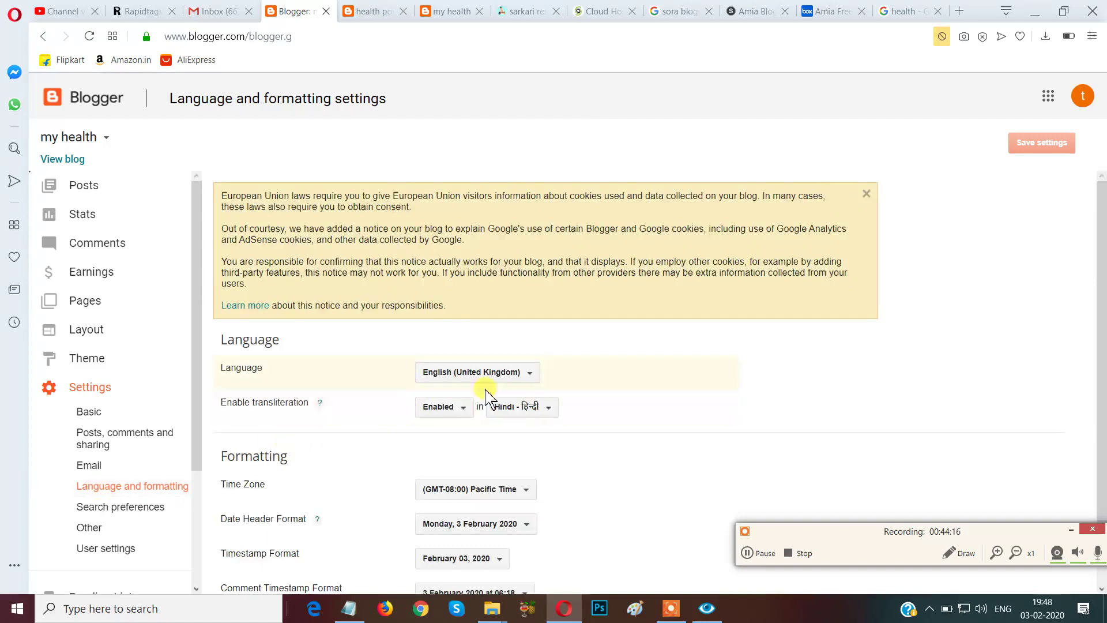
Browse the blog language list, leaving English (United Kingdom) selected.
left_click(533, 374)
scroll(642, 271, "down", 5)
scroll(642, 274, "down", 15)
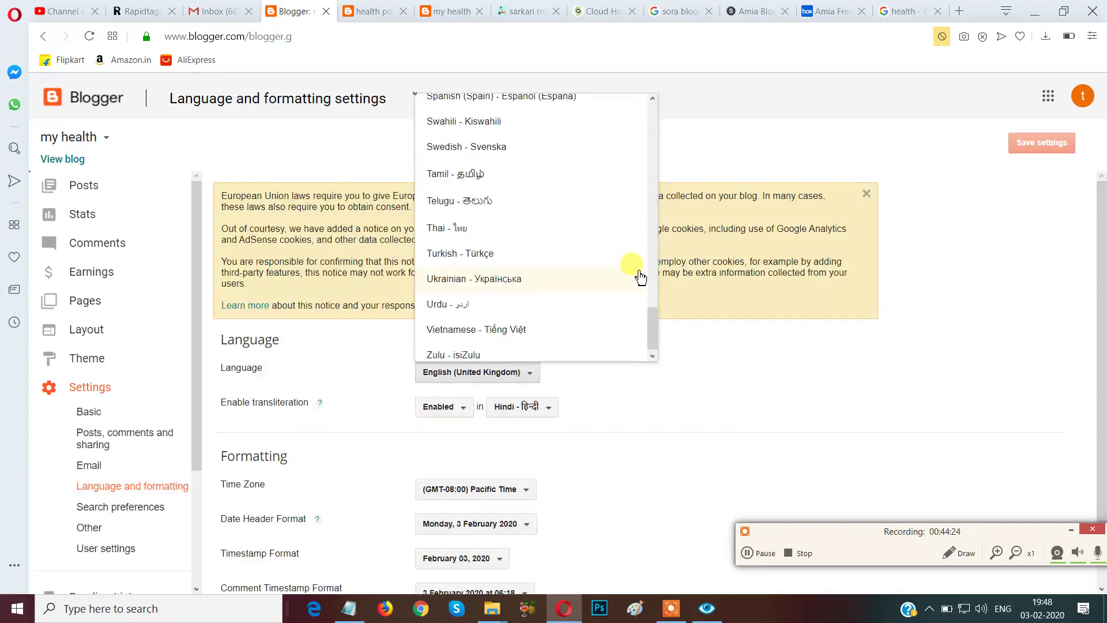
scroll(639, 279, "up", 15)
scroll(636, 281, "up", 3)
scroll(636, 281, "down", 10)
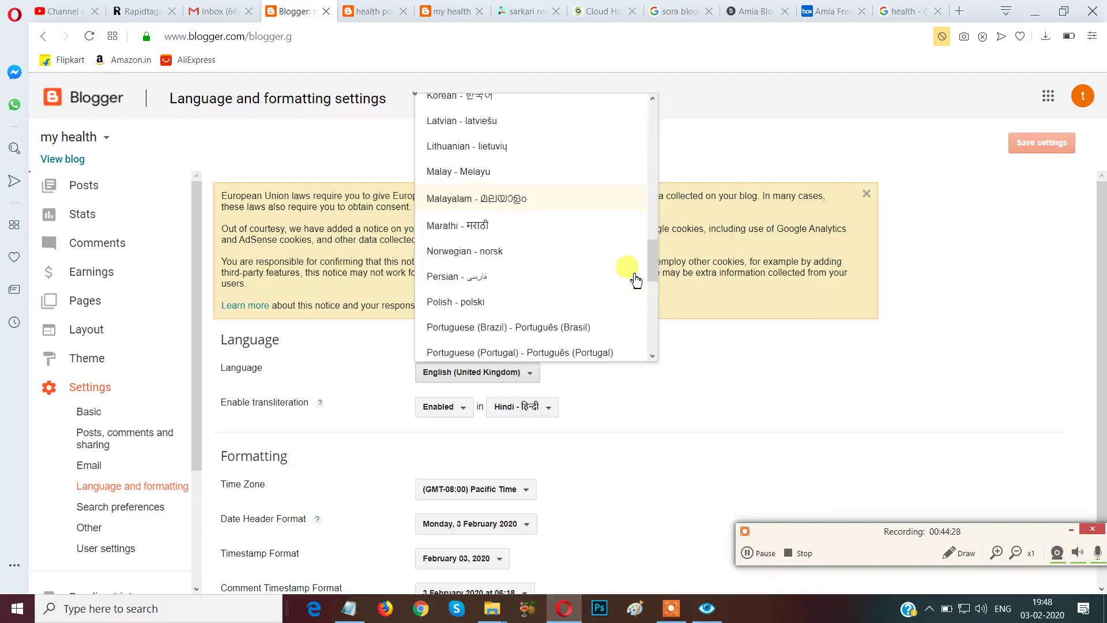
left_click(651, 413)
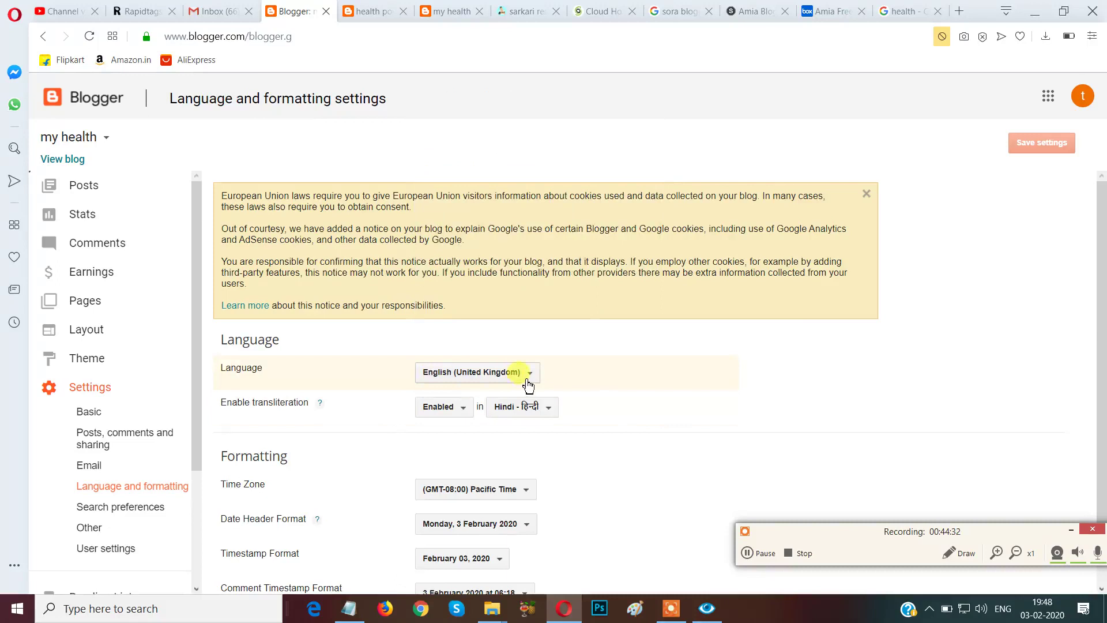
Browse the time zone list keeping Pacific Time, then go to Search preferences.
left_click(68, 495)
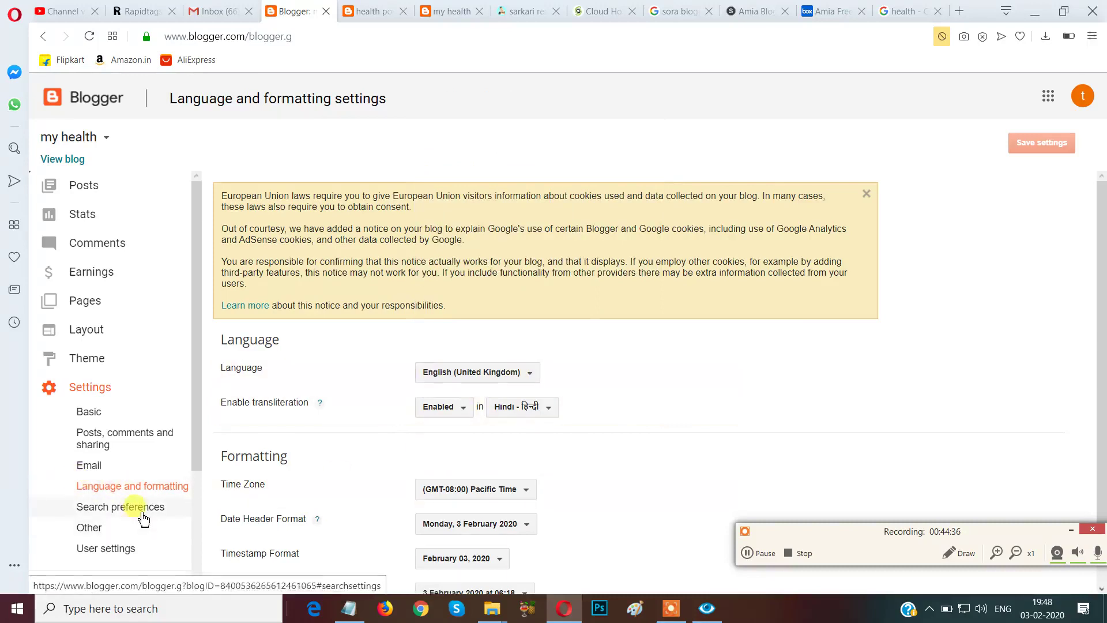
left_click(526, 488)
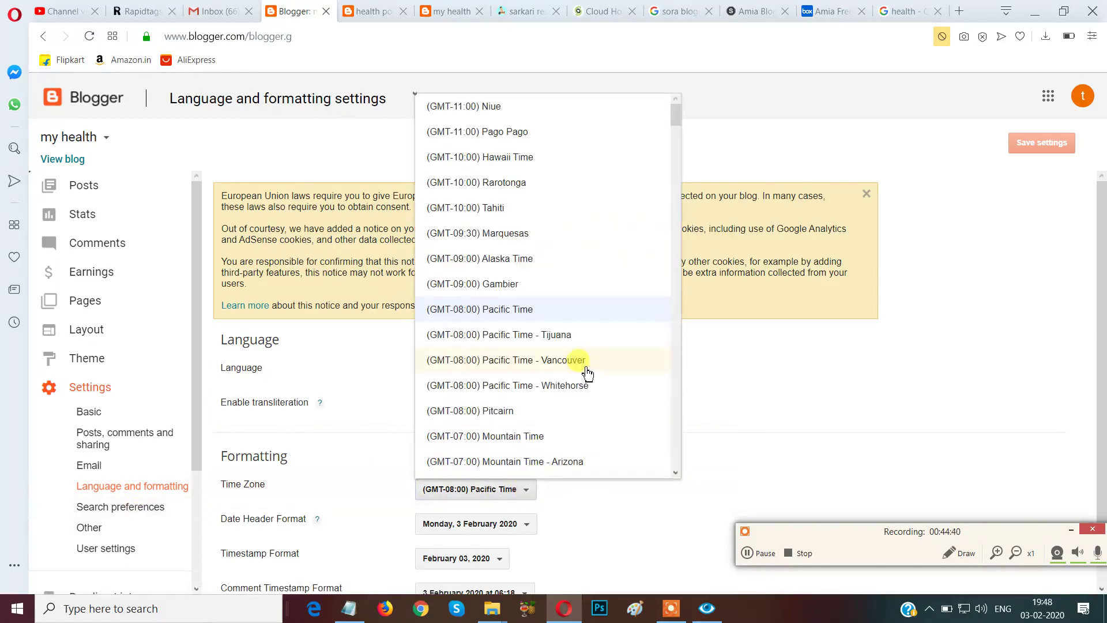
scroll(558, 210, "down", 1)
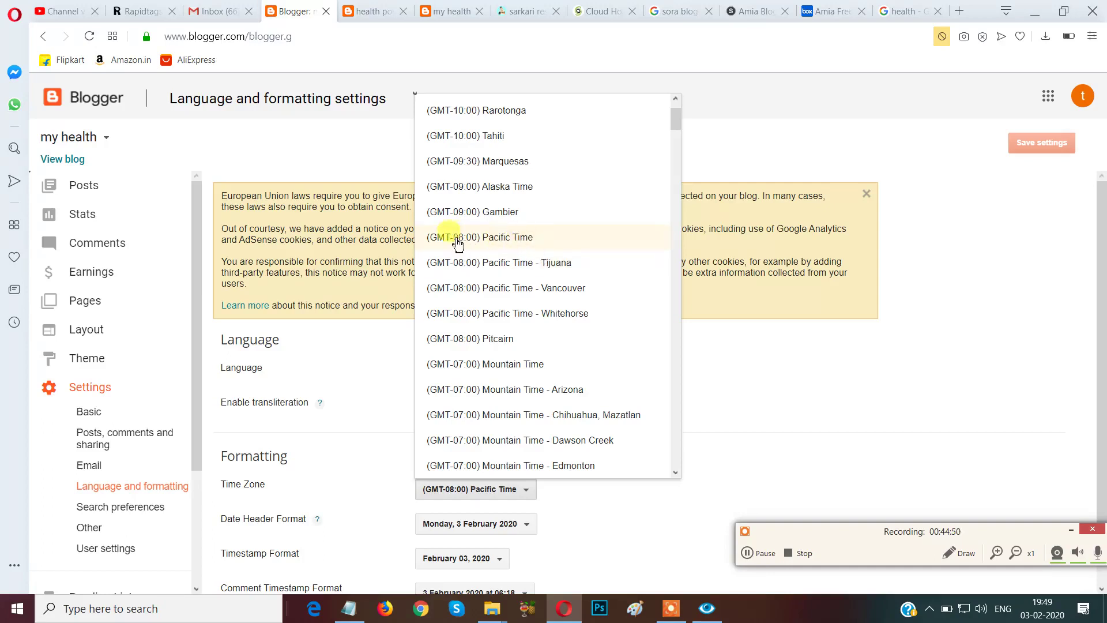
left_click(644, 520)
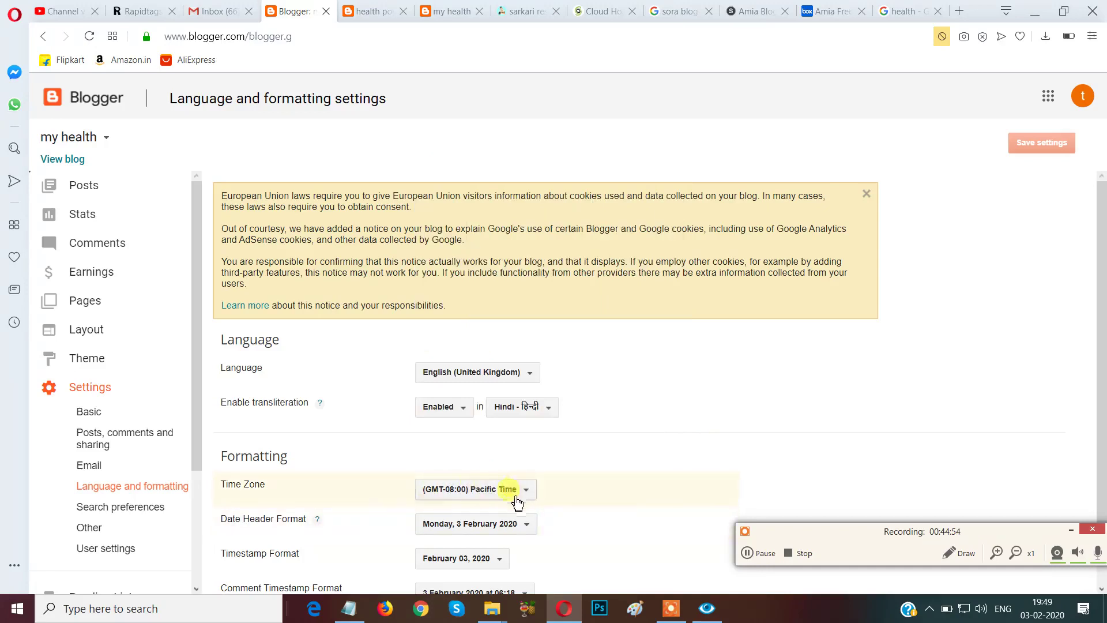
left_click(152, 510)
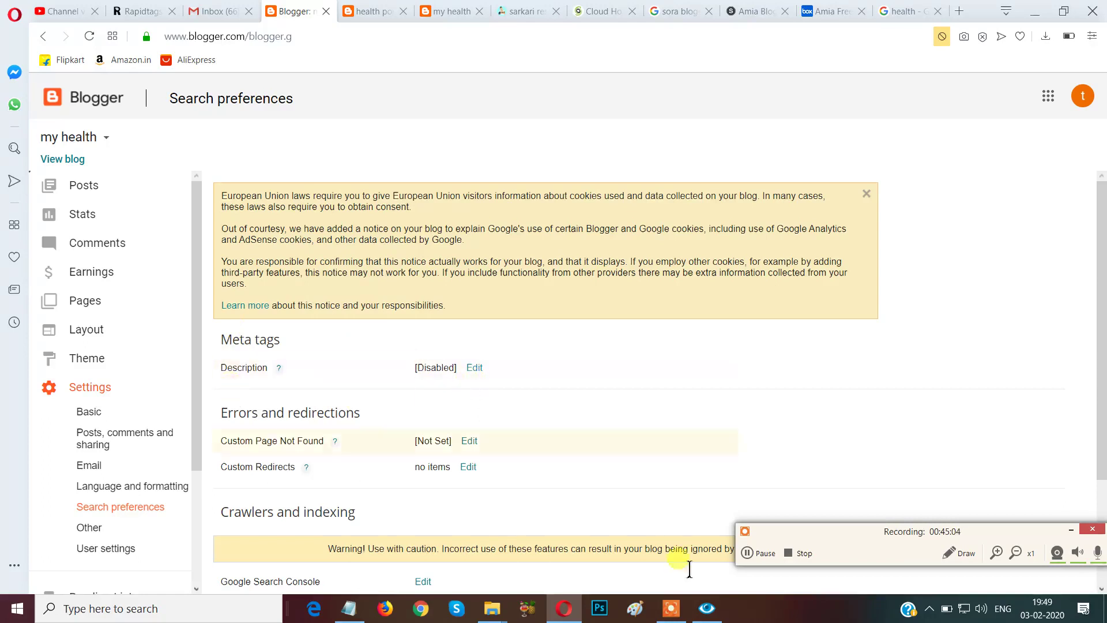
Switch 'Enable search description?' to Yes and focus the empty description box.
left_click(957, 552)
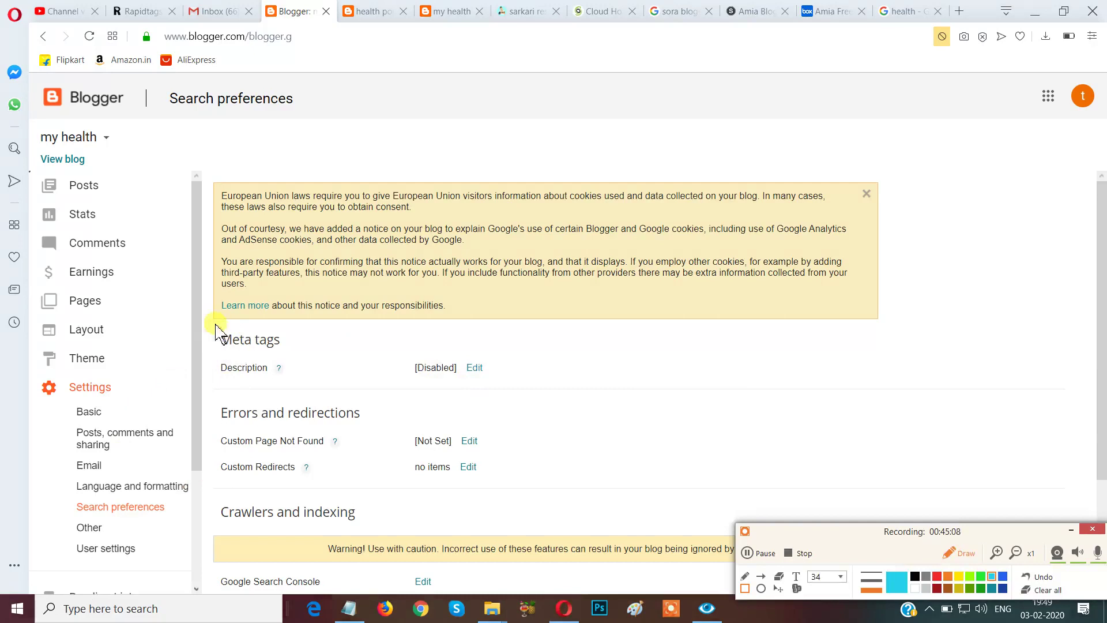
mouse_move(211, 333)
left_mouse_down()
mouse_move(389, 399)
mouse_move(530, 404)
left_mouse_up()
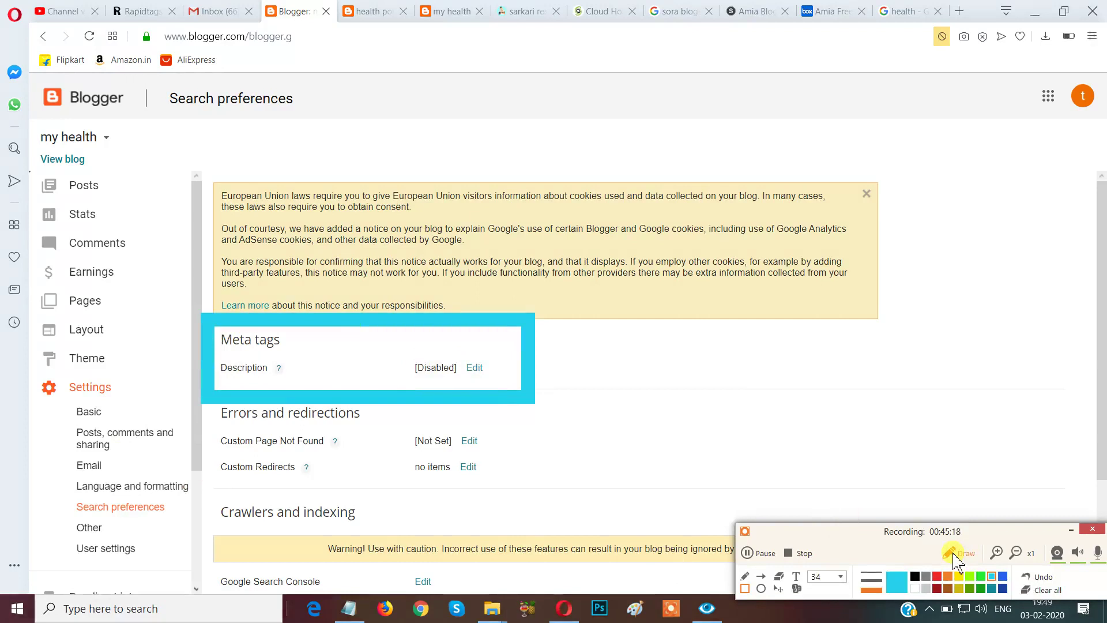
left_click(1044, 589)
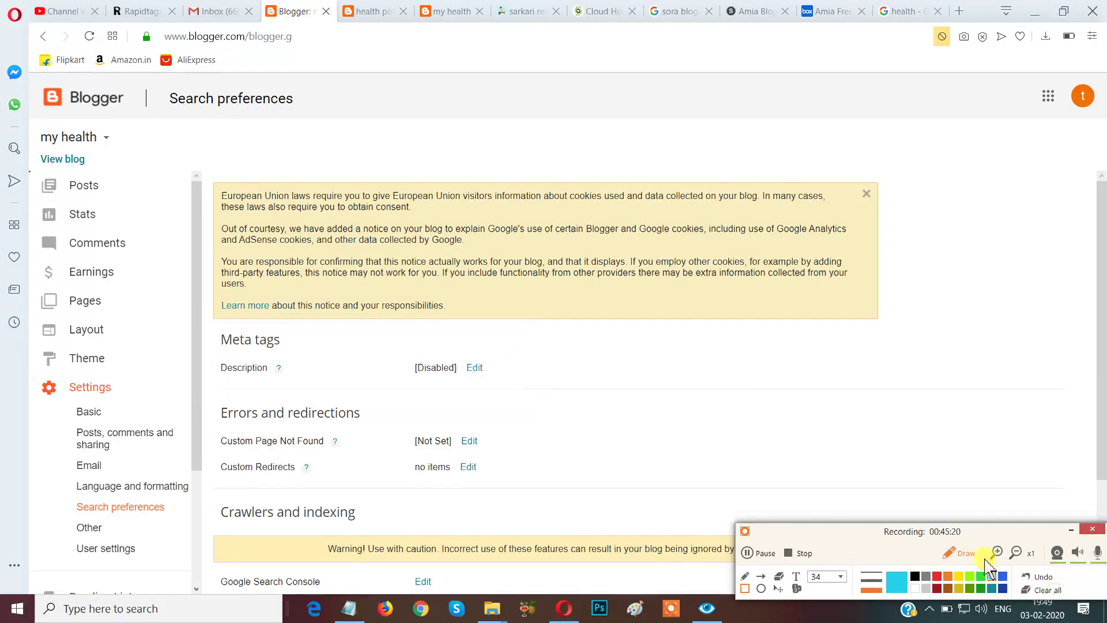
left_click(956, 554)
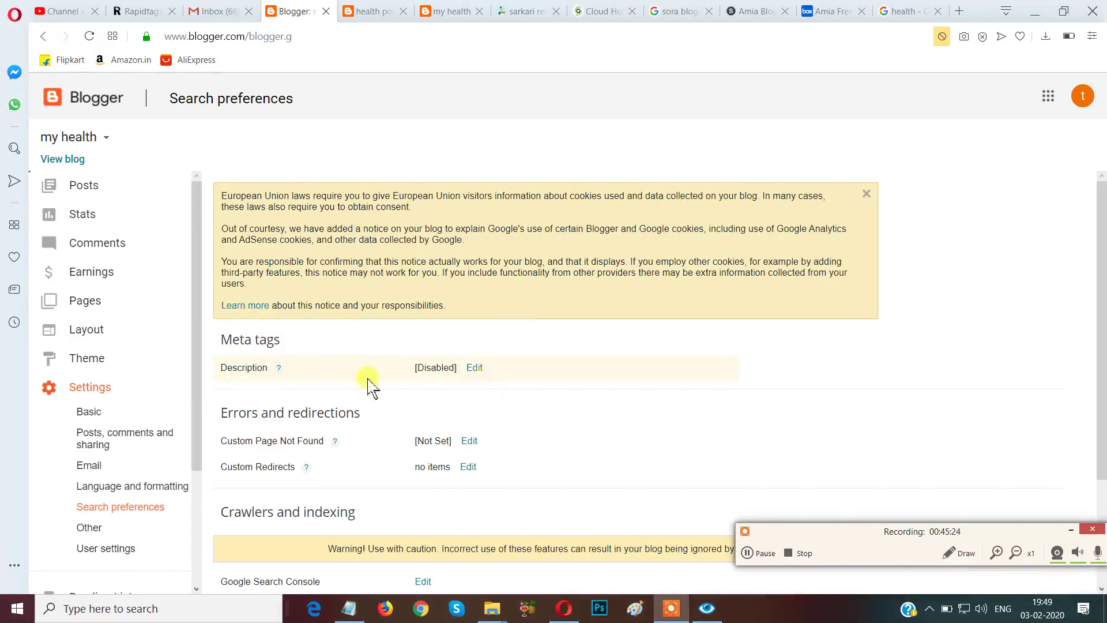
left_click(474, 369)
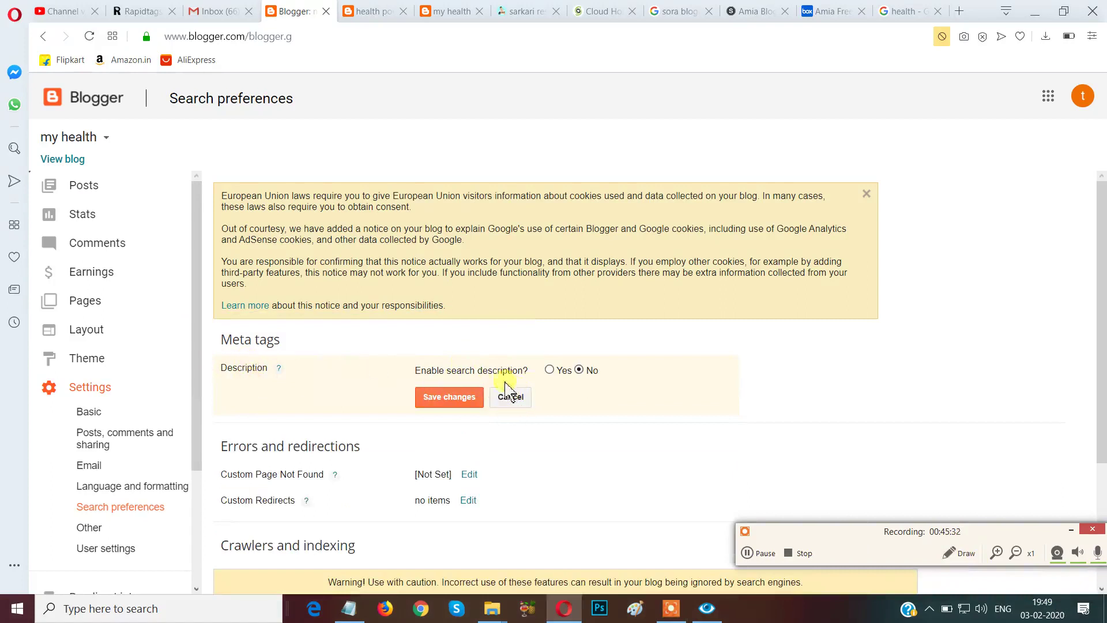
left_click(509, 397)
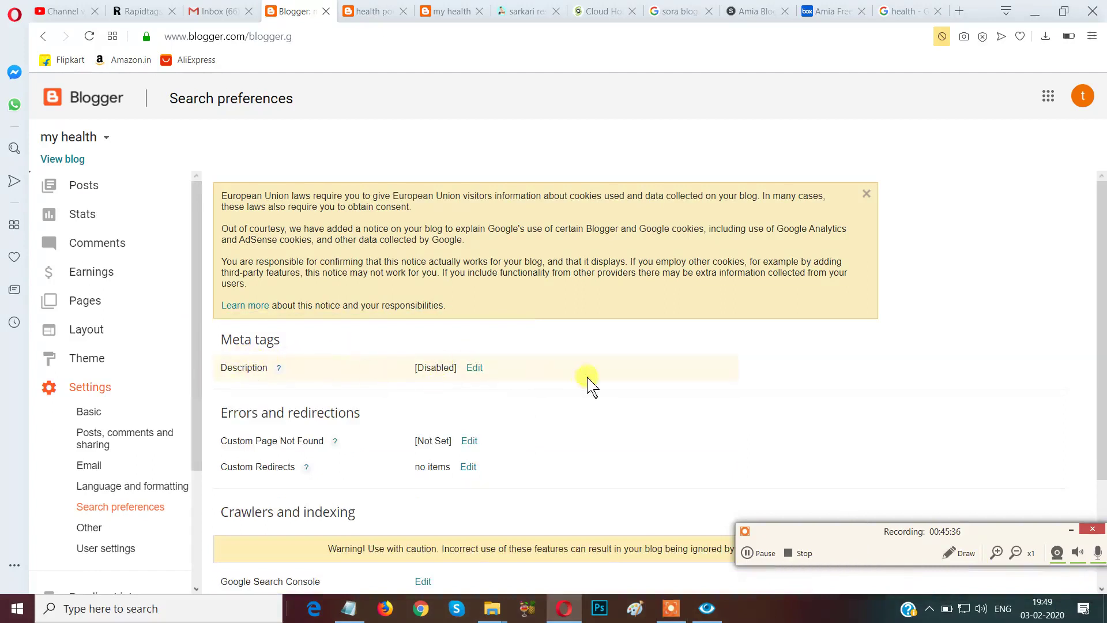
left_click(475, 368)
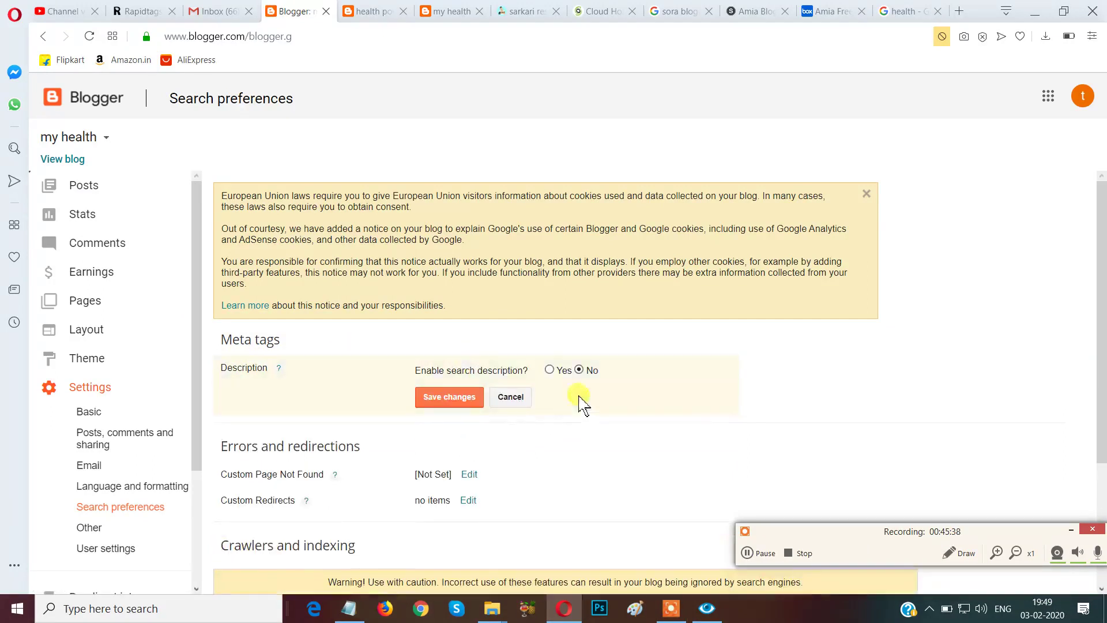
left_click(549, 370)
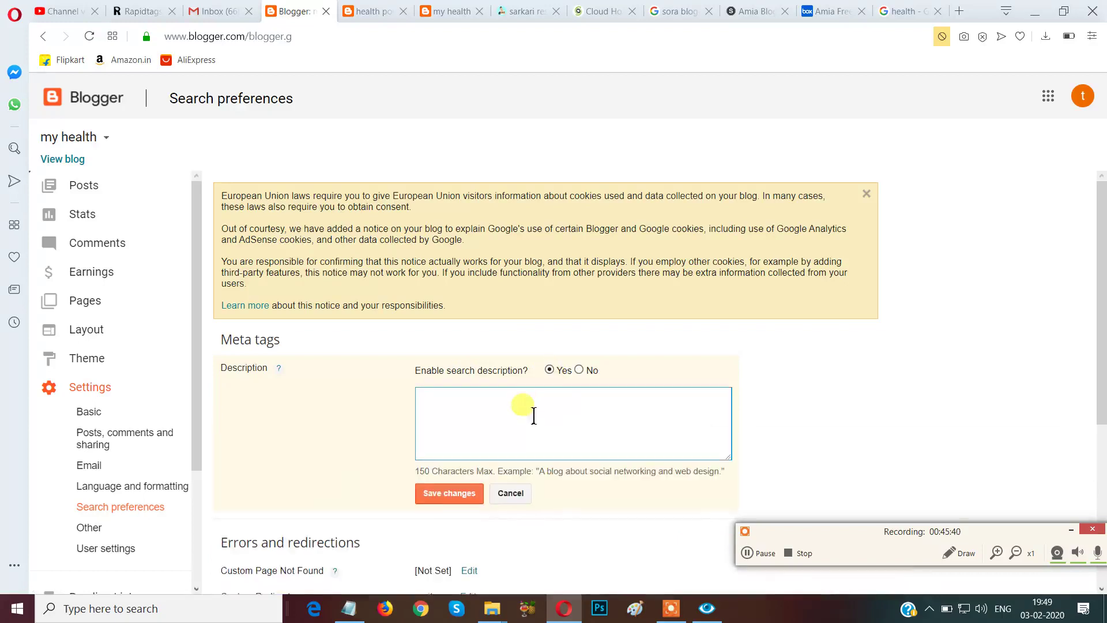
left_click(470, 410)
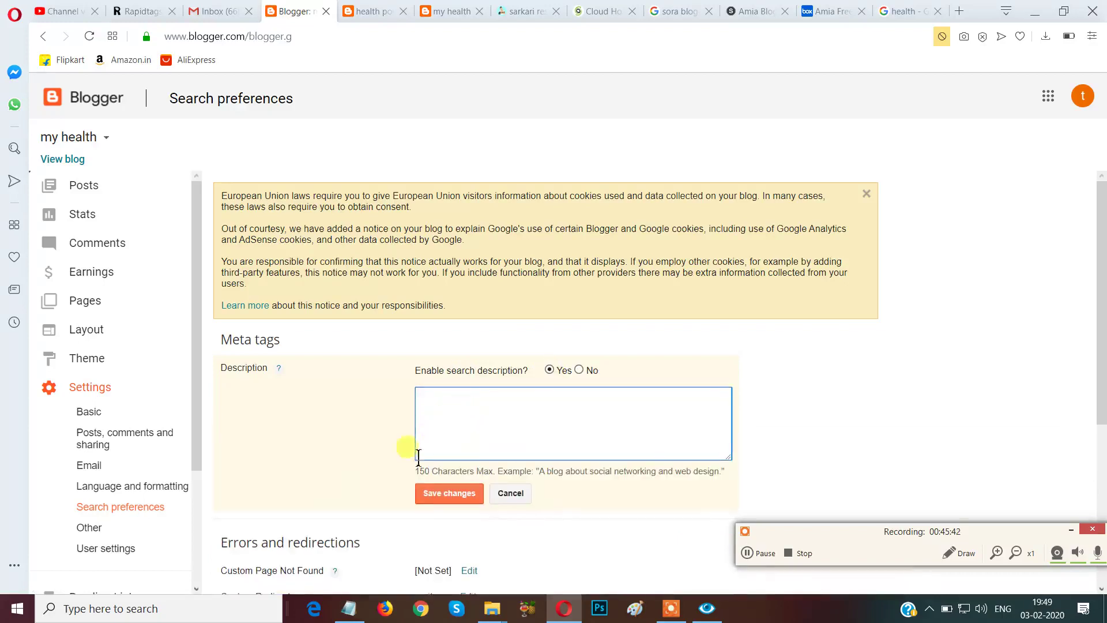
Bring the Notepad window with the health keyword line to the front.
left_click(957, 553)
mouse_move(406, 484)
left_mouse_down()
mouse_move(524, 507)
mouse_move(669, 490)
mouse_move(748, 497)
left_mouse_up()
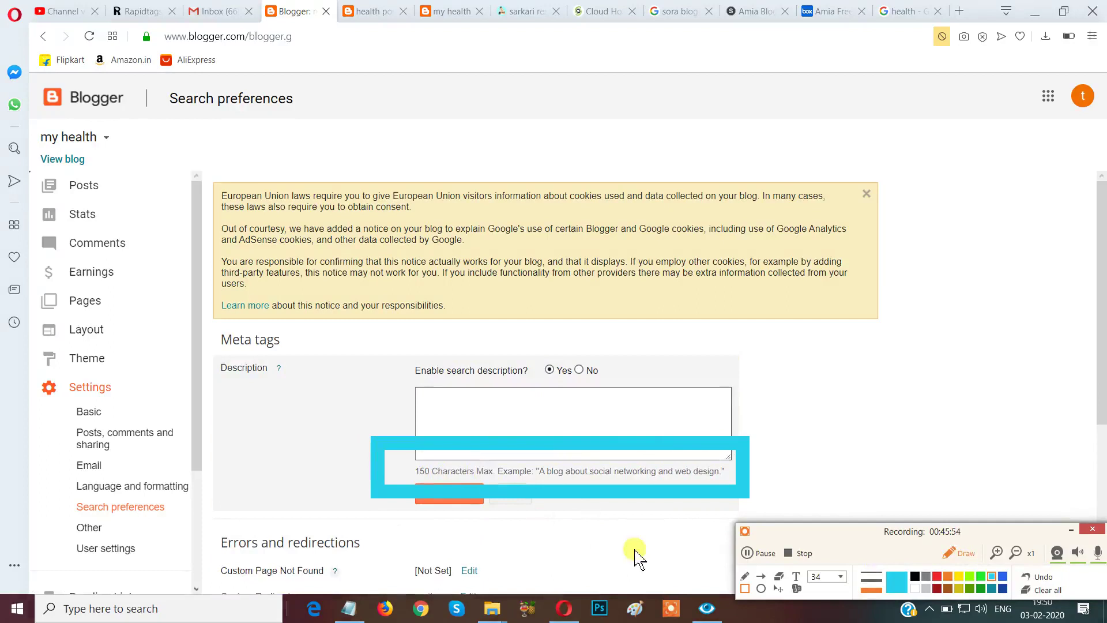
left_click(1042, 589)
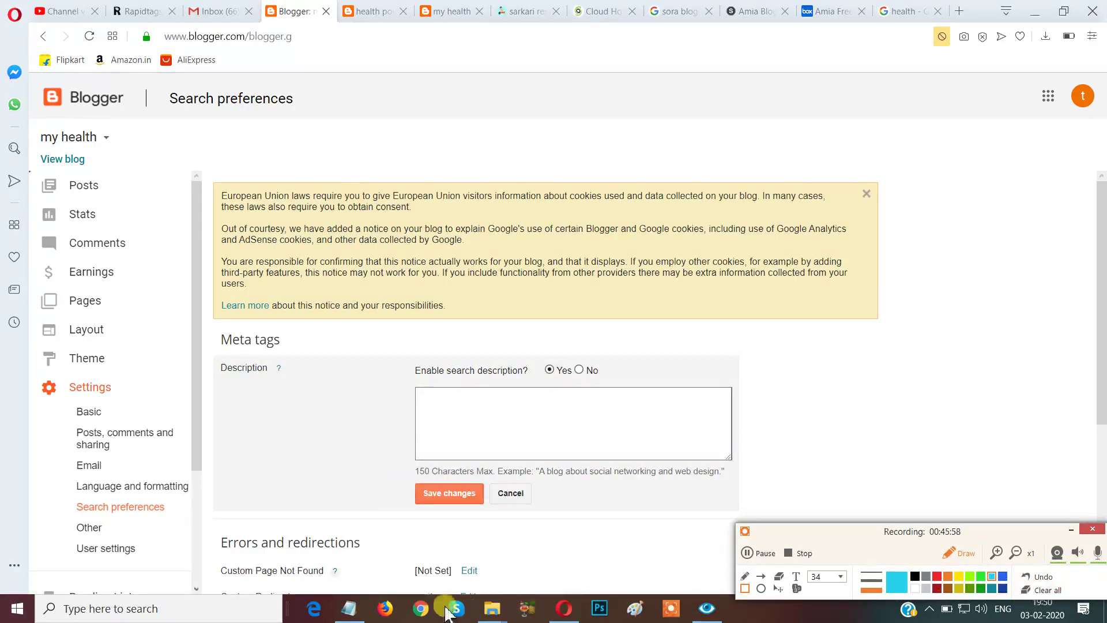
left_click(349, 604)
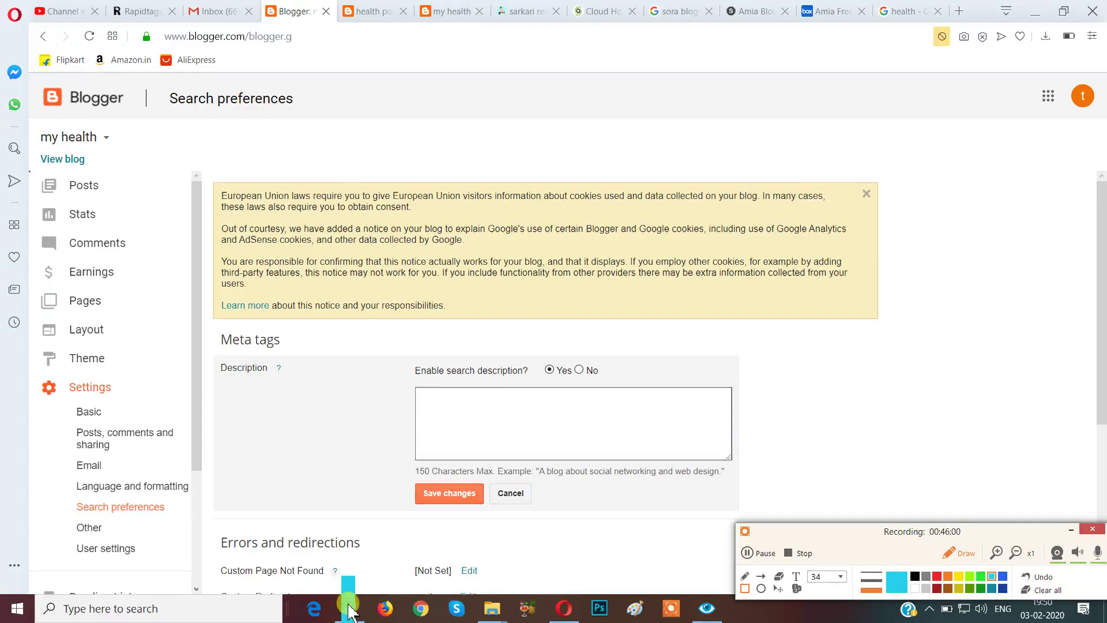
left_click(1047, 589)
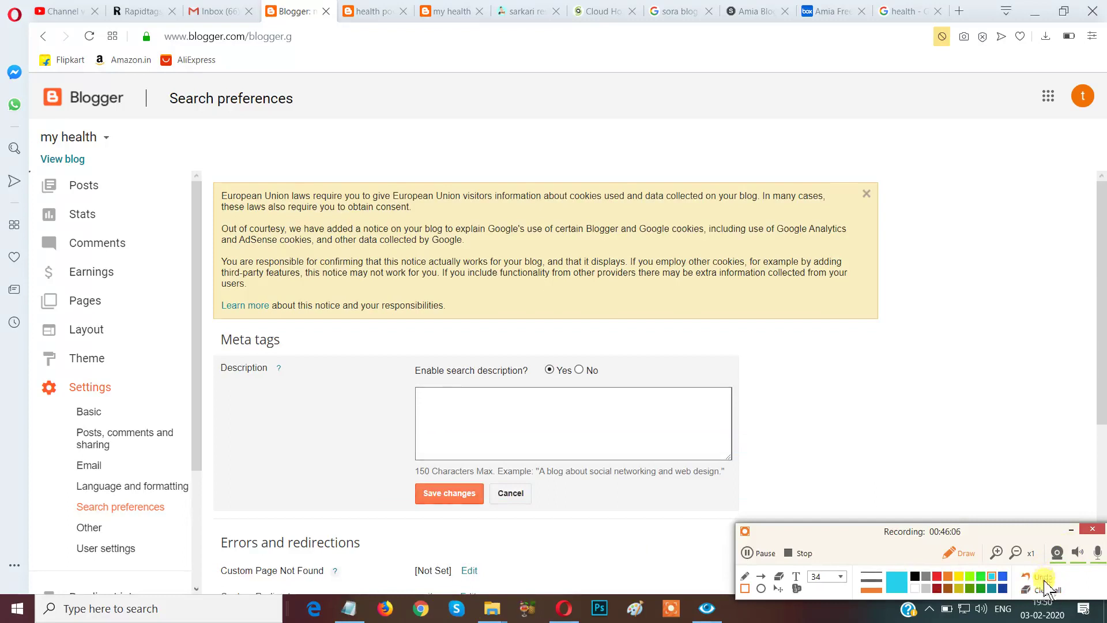
left_click(954, 554)
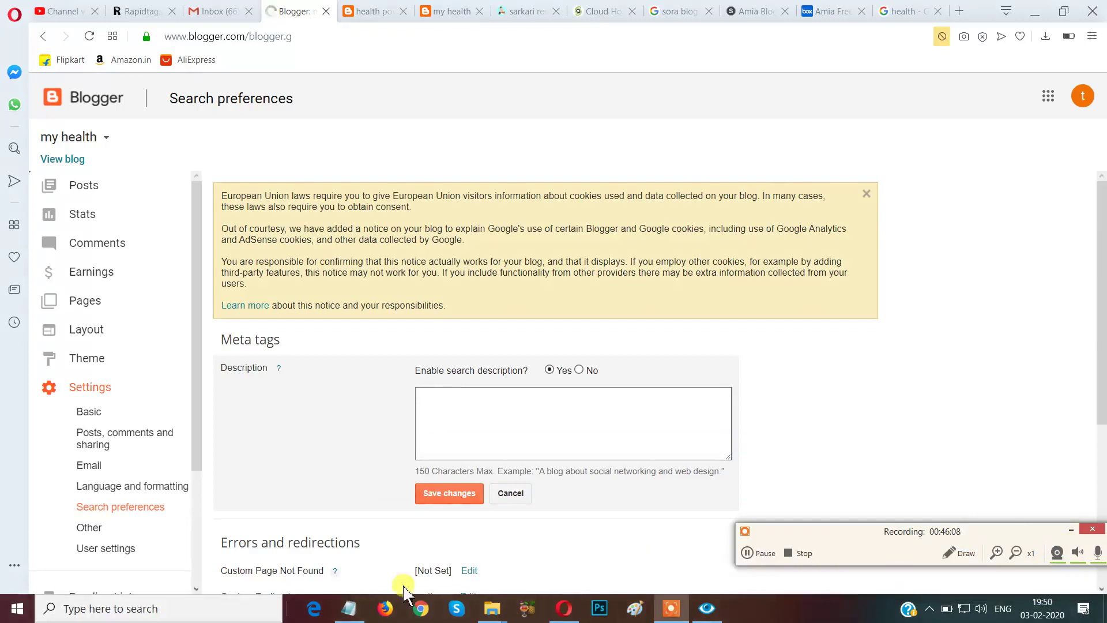
left_click(351, 608)
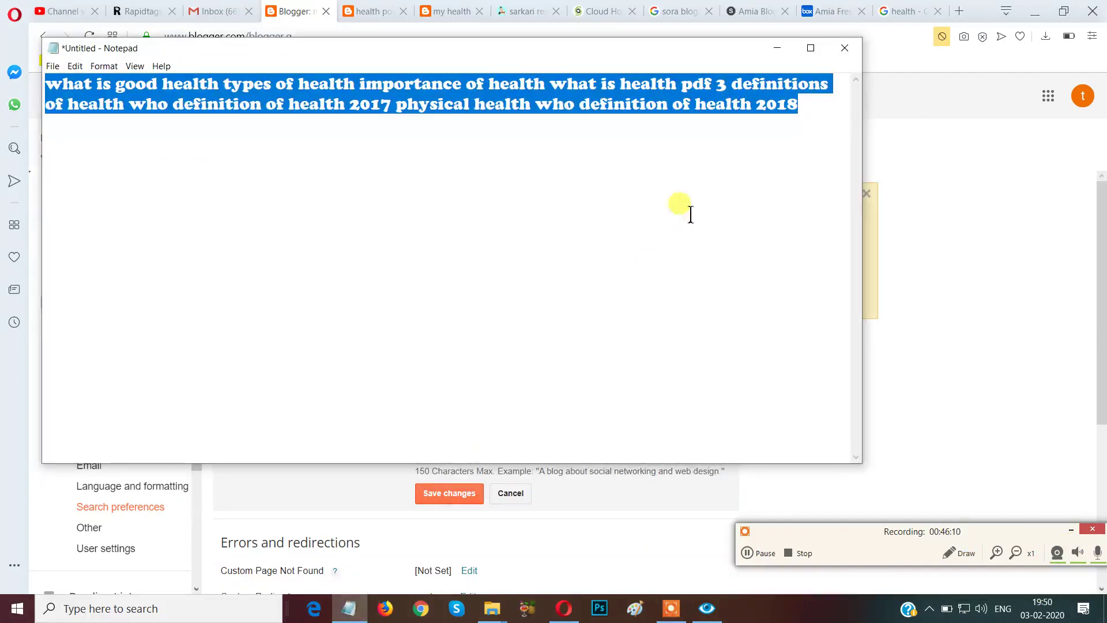
Select the first line of health keywords in Notepad and copy it.
left_click(500, 151)
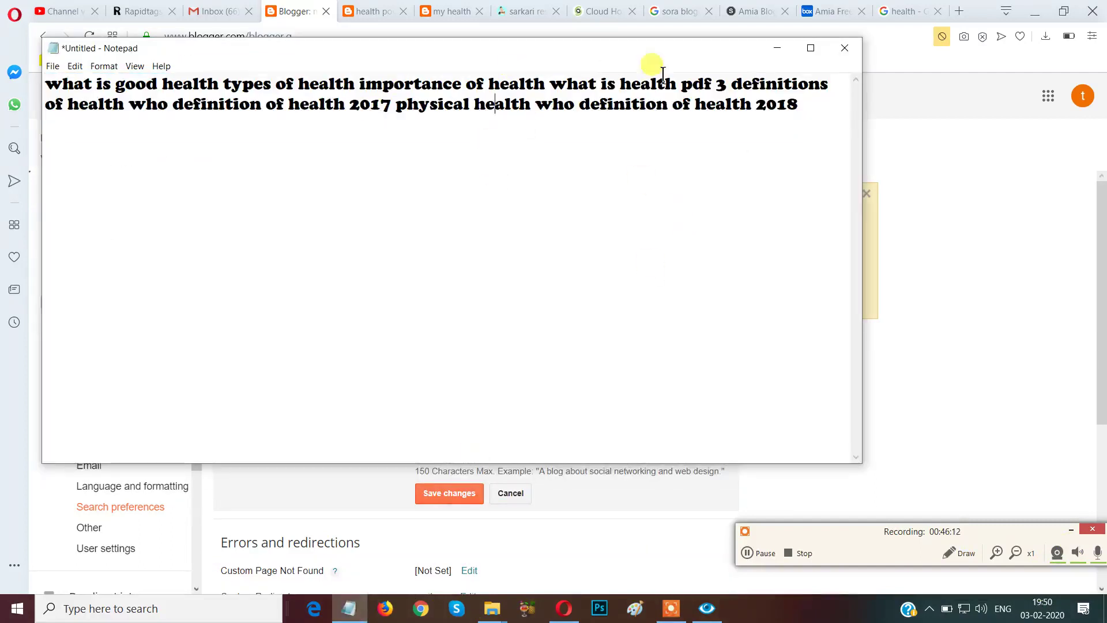
mouse_move(830, 84)
left_mouse_down()
mouse_move(729, 104)
mouse_move(408, 82)
mouse_move(43, 82)
left_mouse_up()
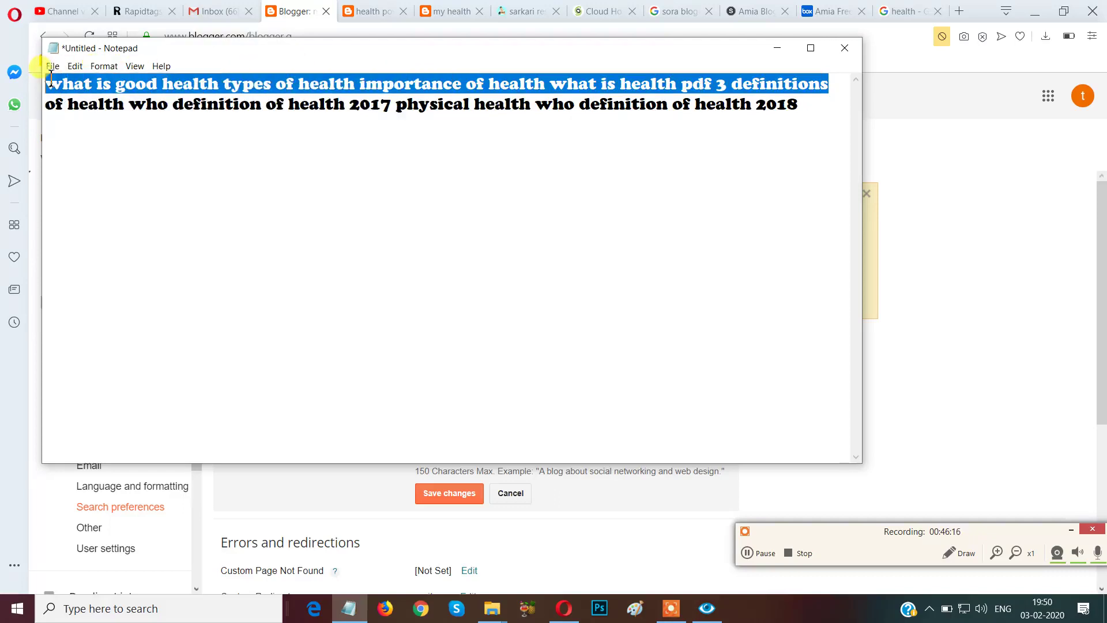
right_click(204, 93)
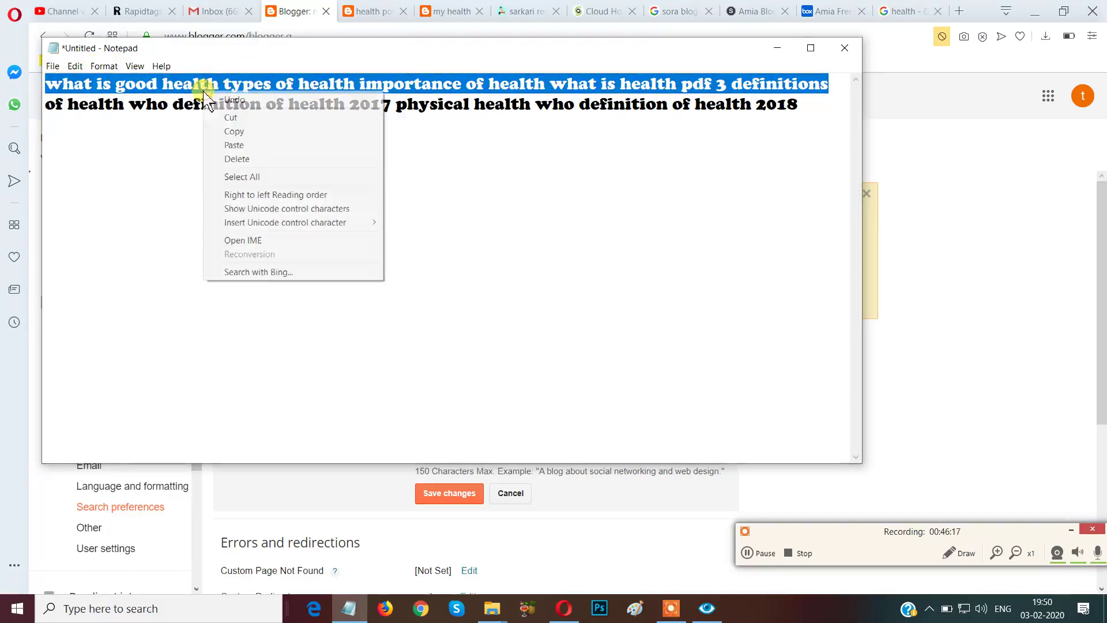
left_click(282, 131)
Paste 'what is good health types of health…' as the search description and save it.
left_click(951, 268)
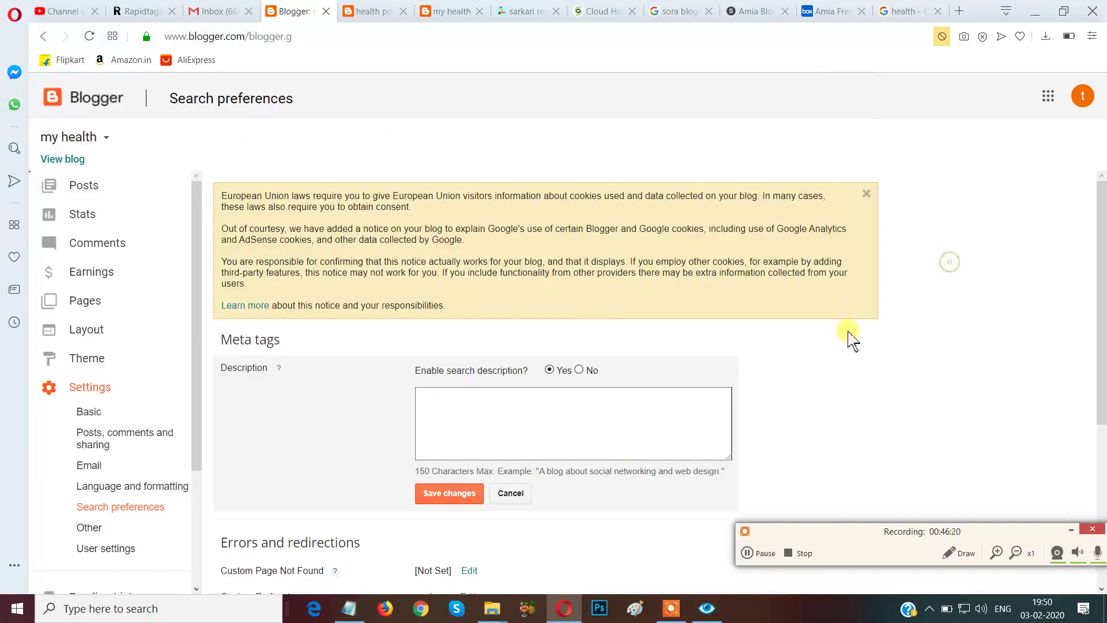
left_click(498, 405)
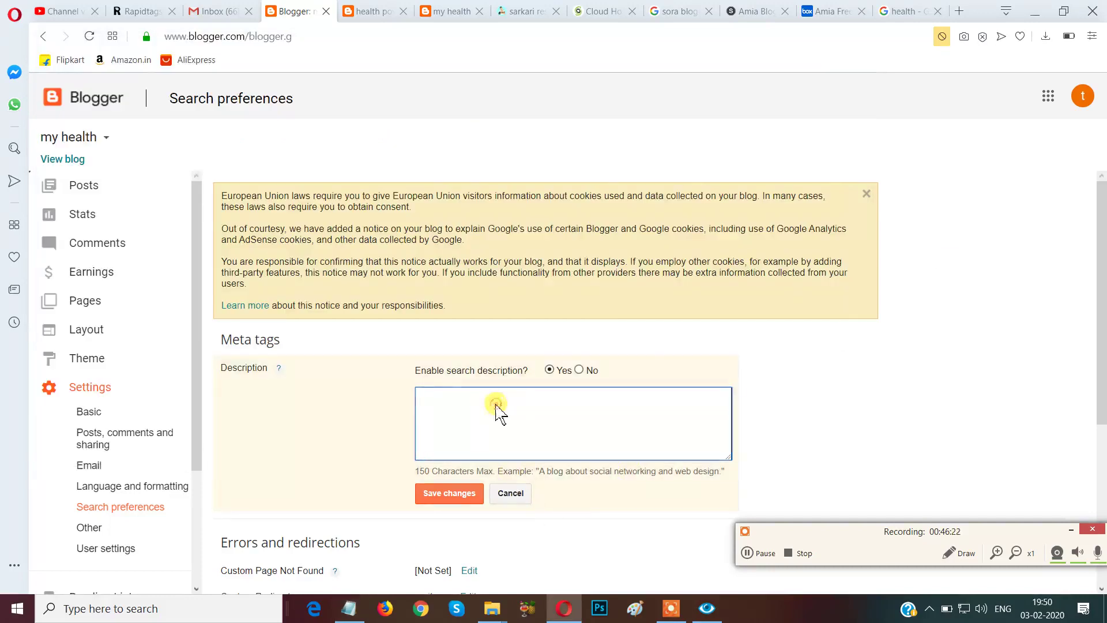
right_click(498, 406)
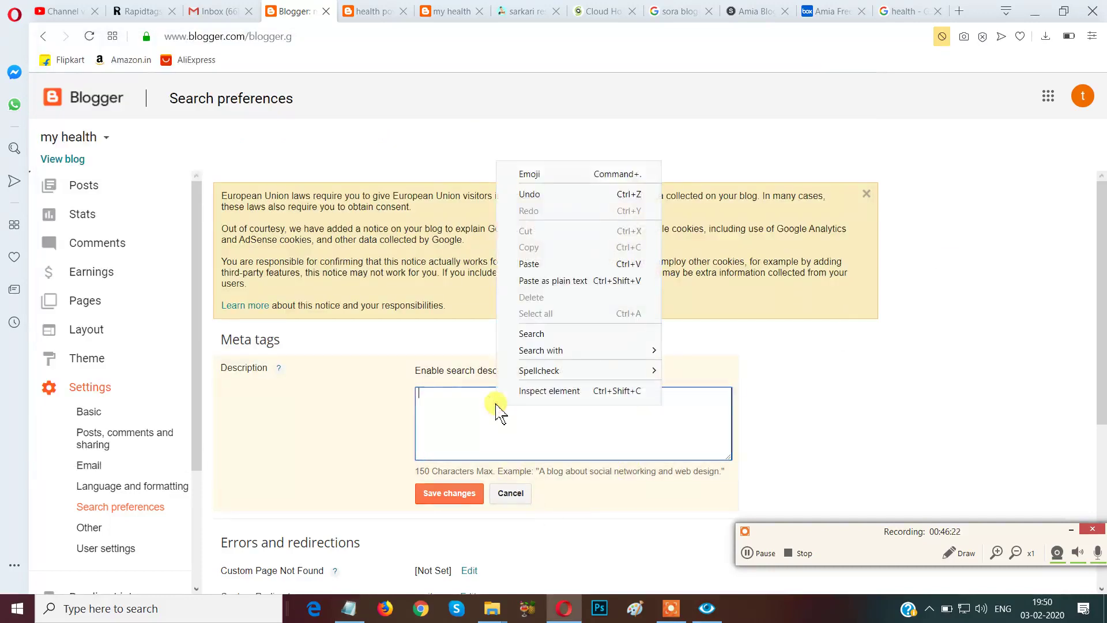
left_click(561, 264)
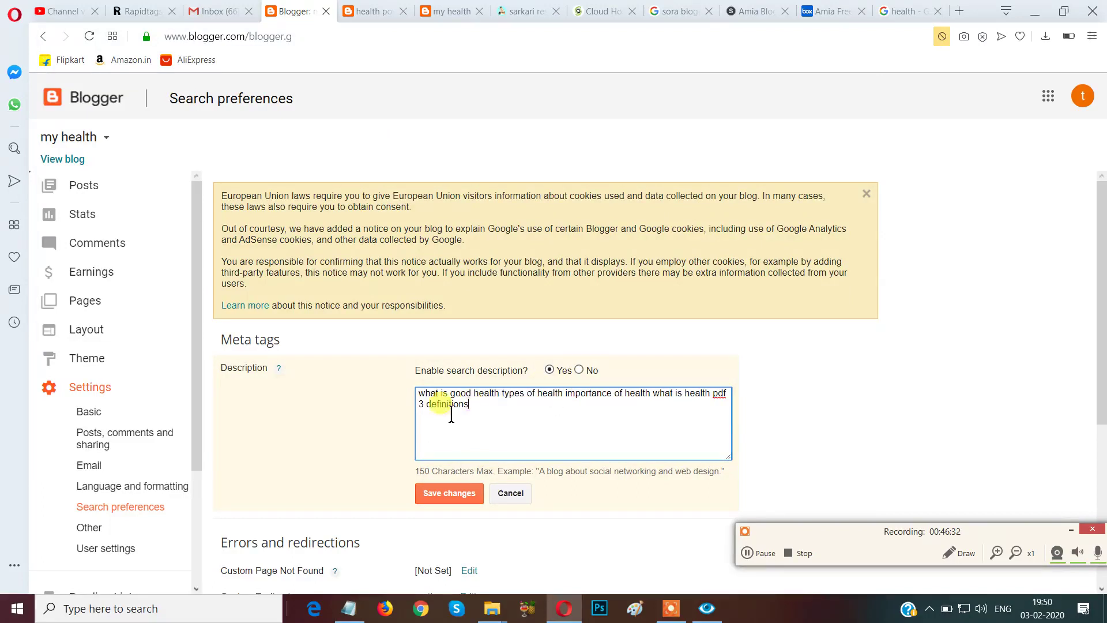
left_click(435, 503)
left_click(441, 501)
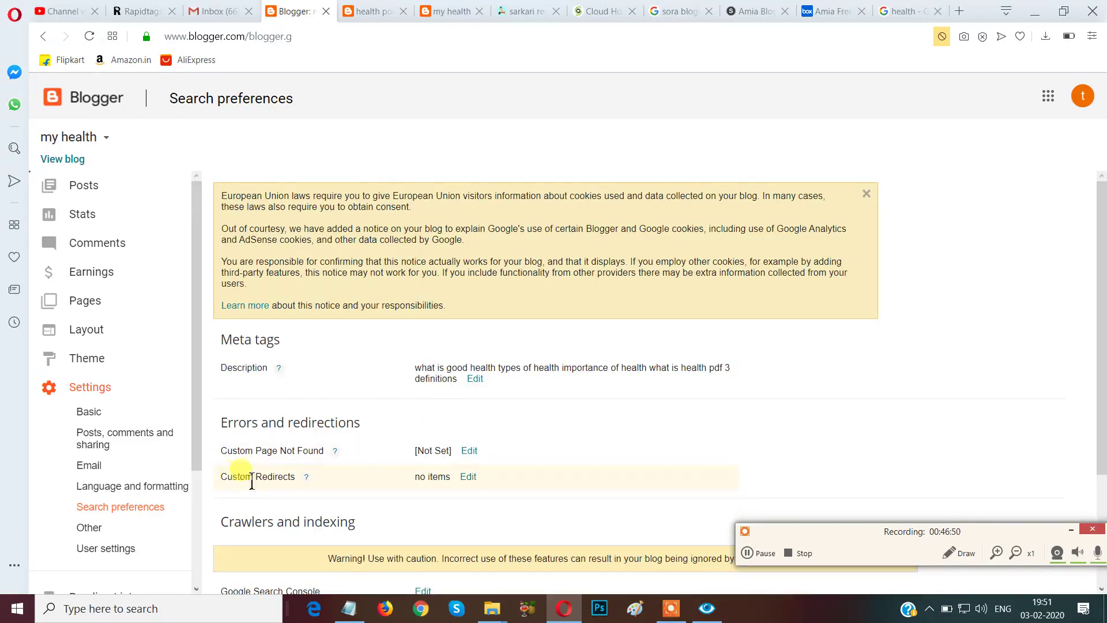
Edit Google Search Console under Crawlers and indexing, then switch to the Google sign-in tab.
scroll(519, 458, "down", 3)
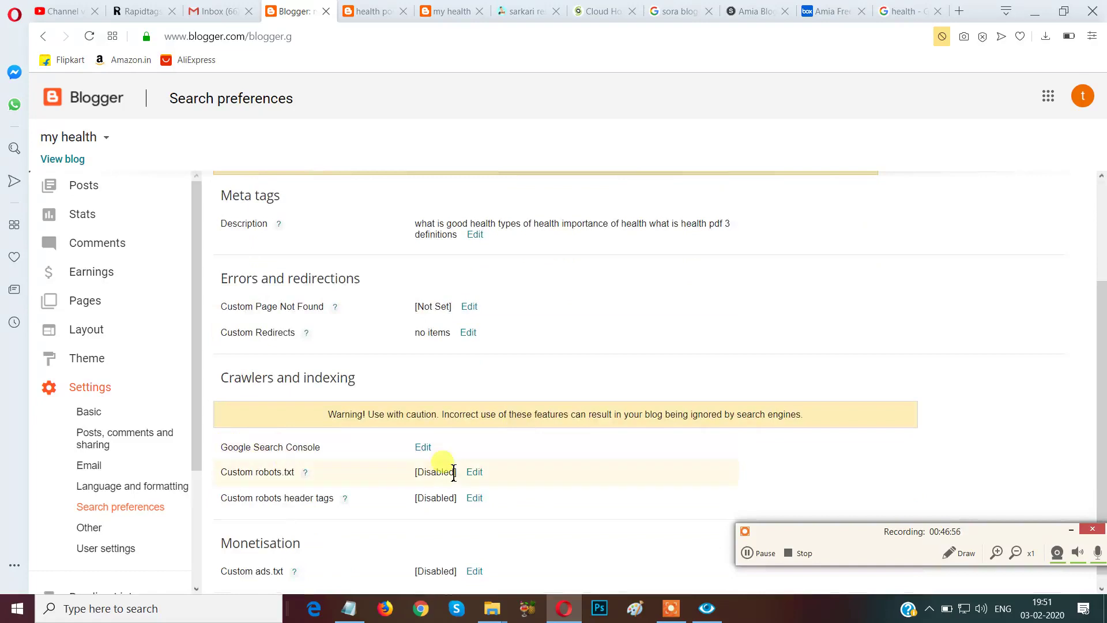
left_click(423, 448)
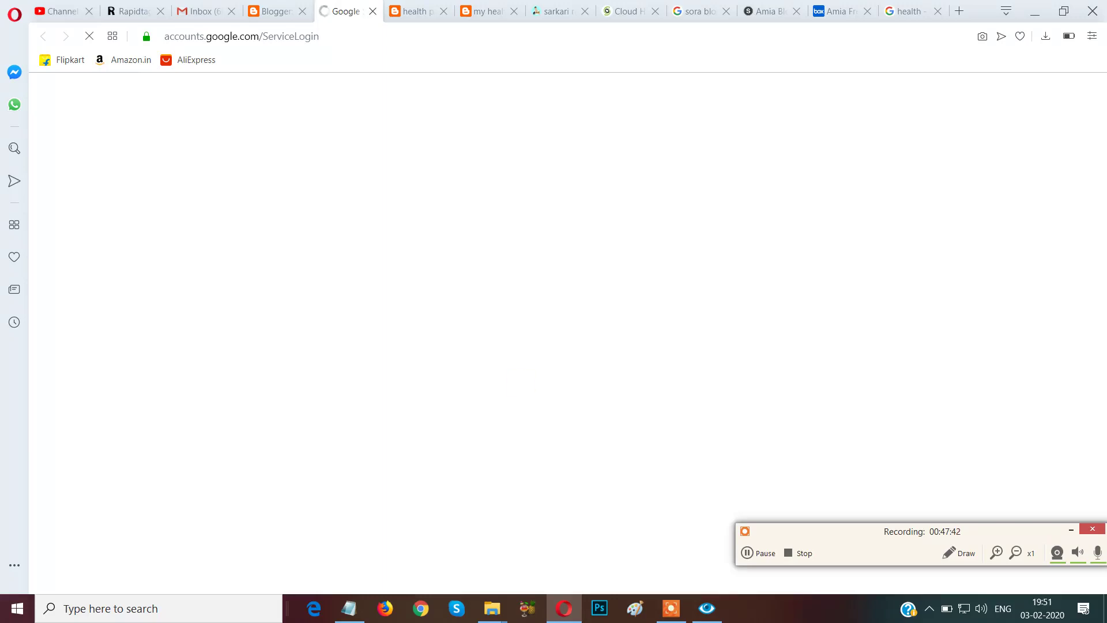
left_click(275, 12)
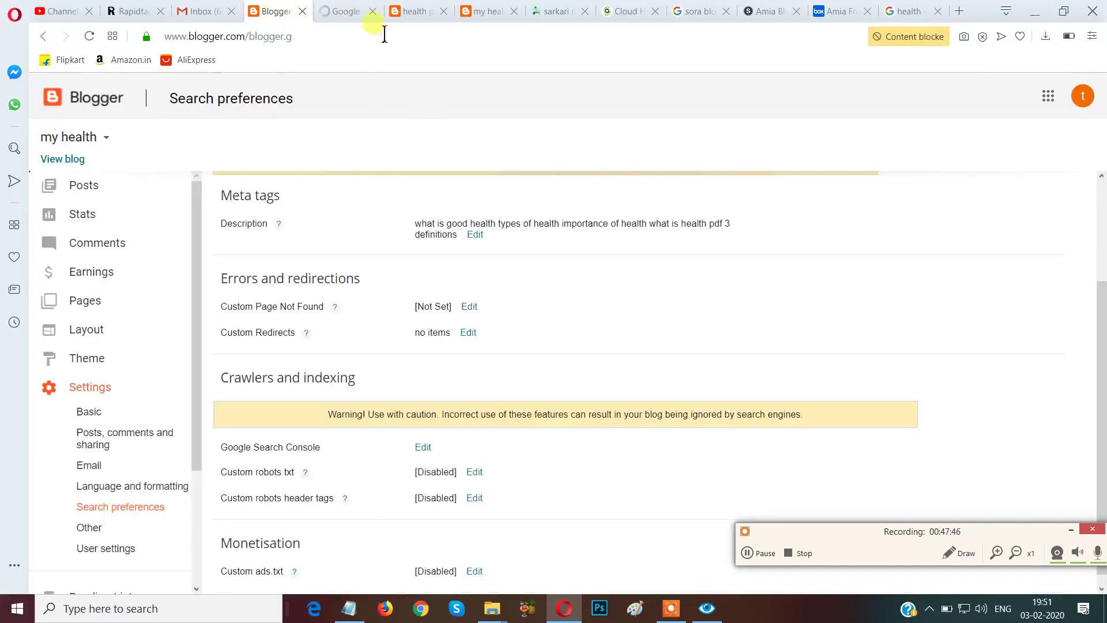
left_click(346, 12)
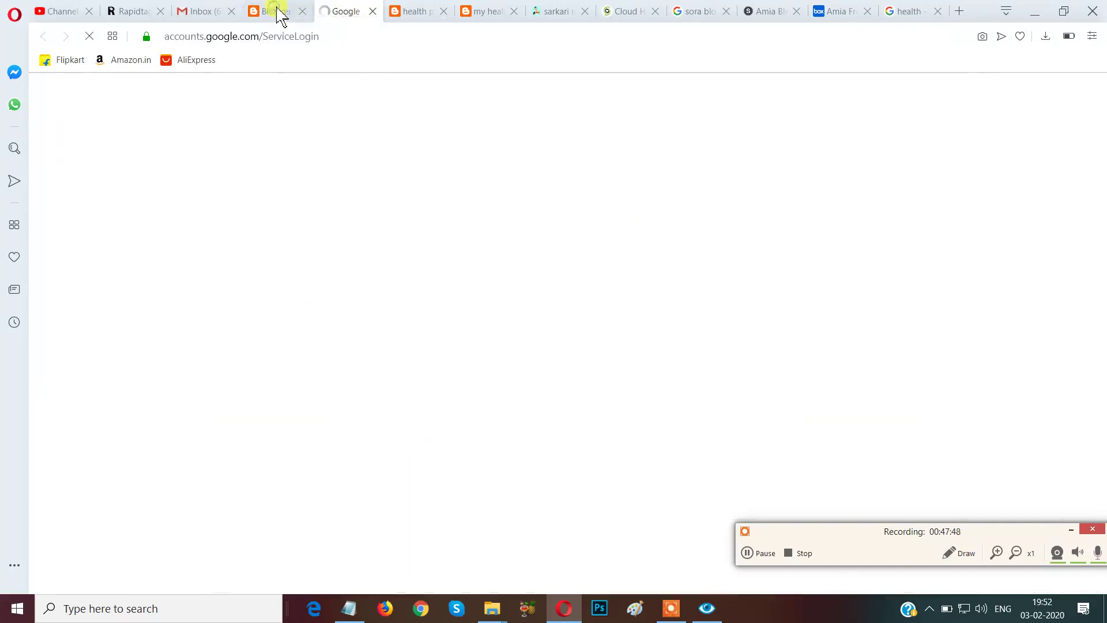
Confirm the Google account by entering its password on the 'Verify that it's you' sign-in page.
left_click(280, 13)
left_click(339, 10)
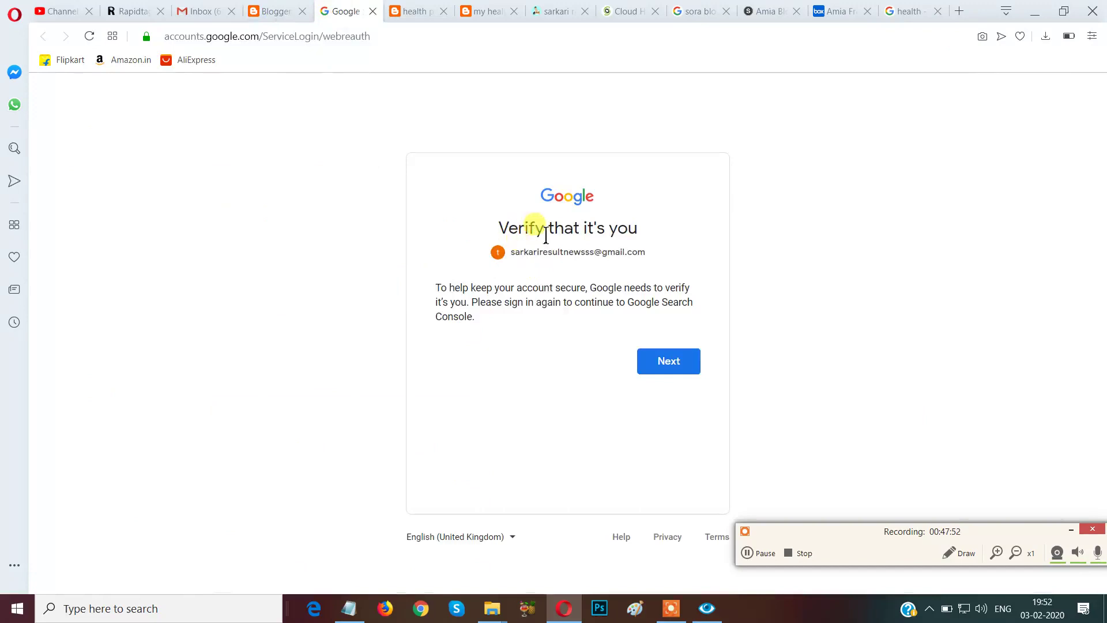
left_click(688, 359)
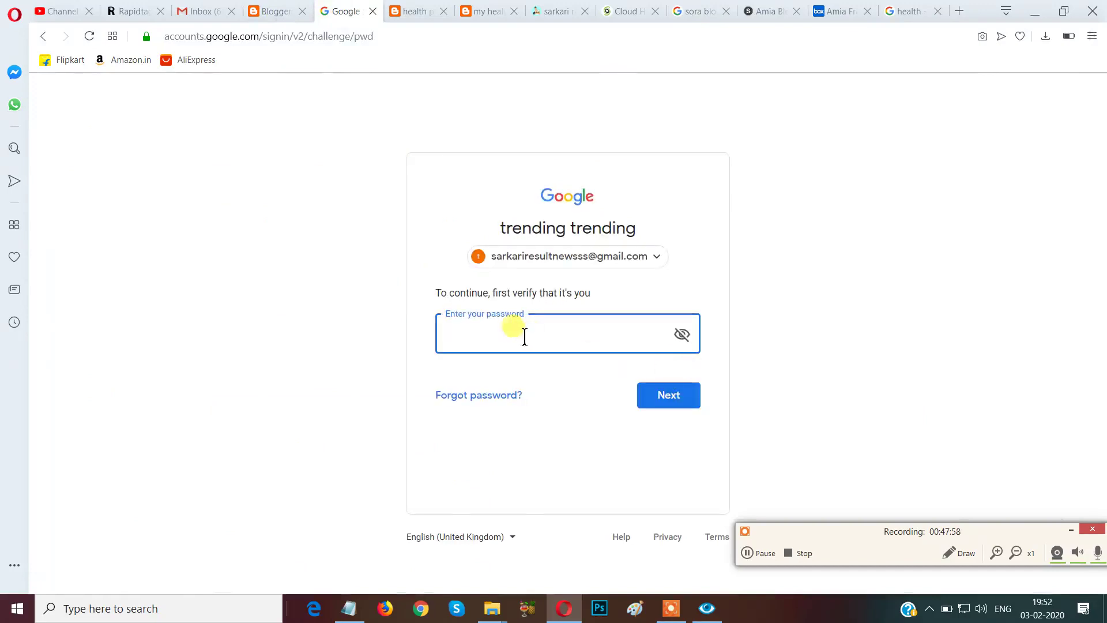
left_click(521, 336)
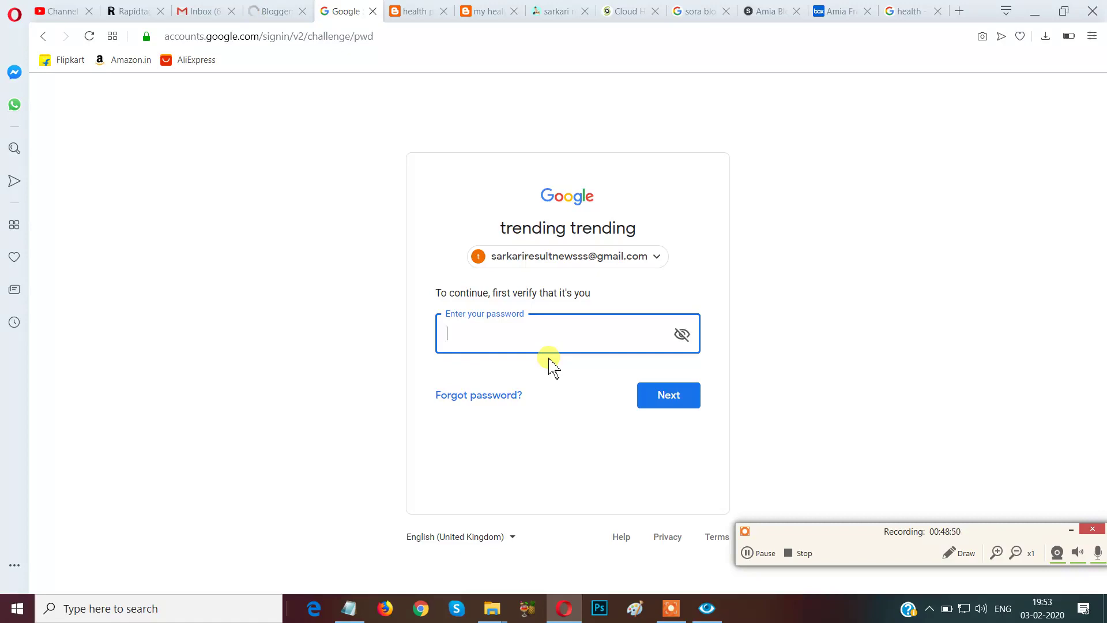
type("••••••••")
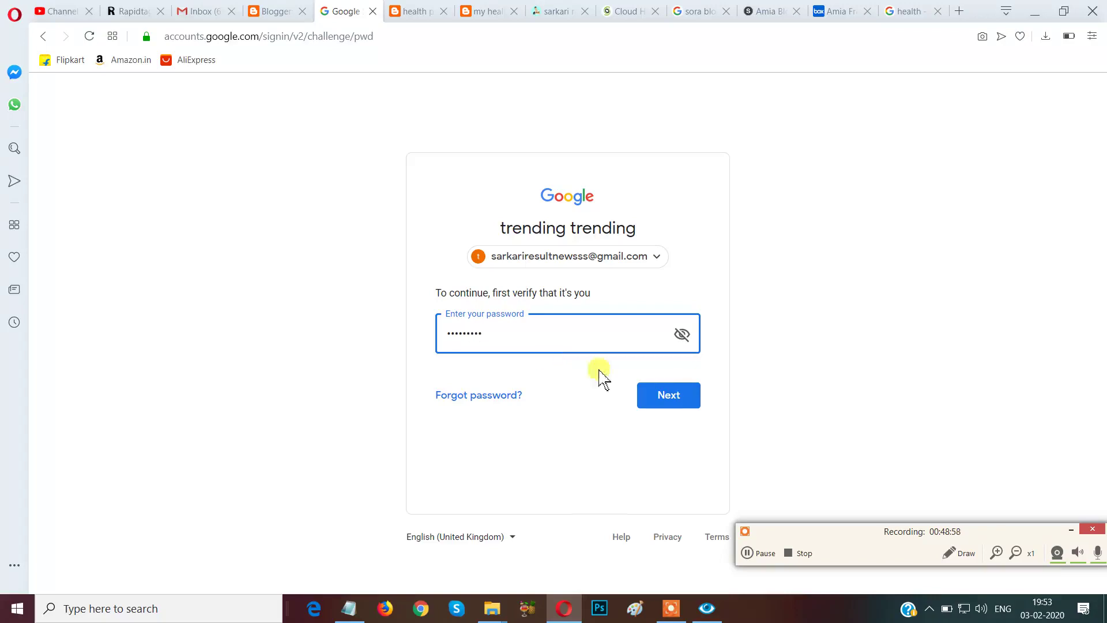
left_click(685, 400)
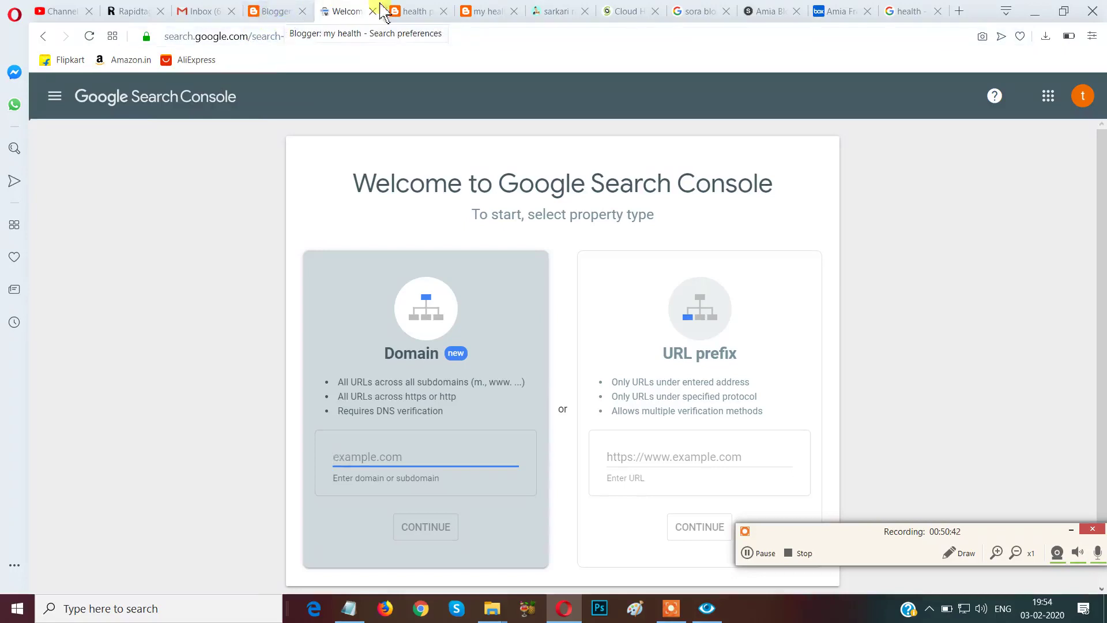
Copy the address health19831983.blogspot.com from the live blog's address bar.
left_click(406, 11)
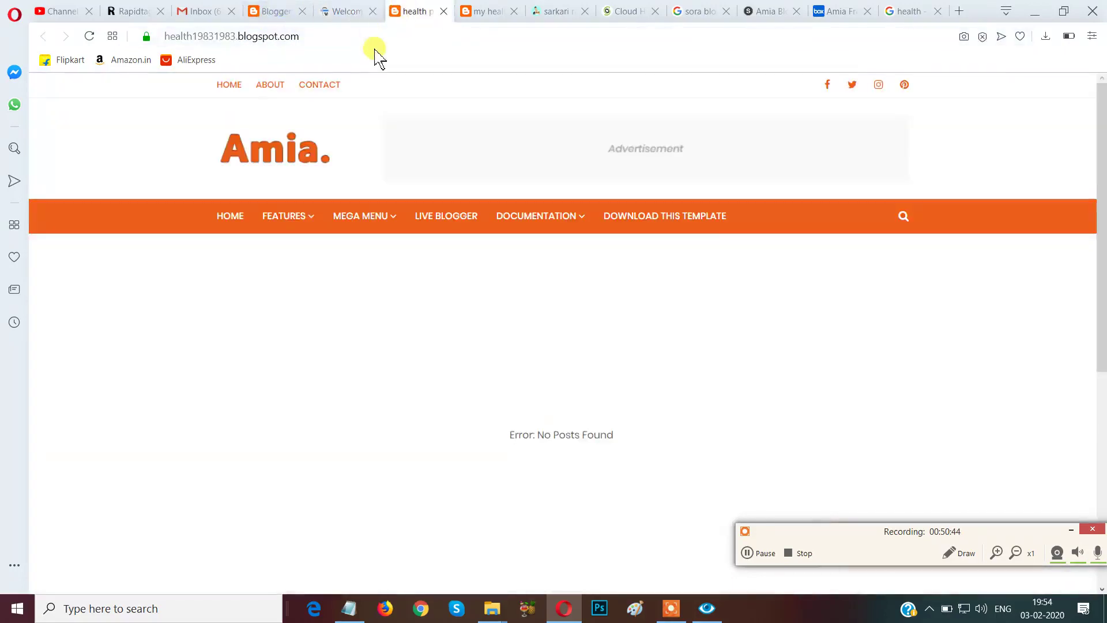
left_click(360, 34)
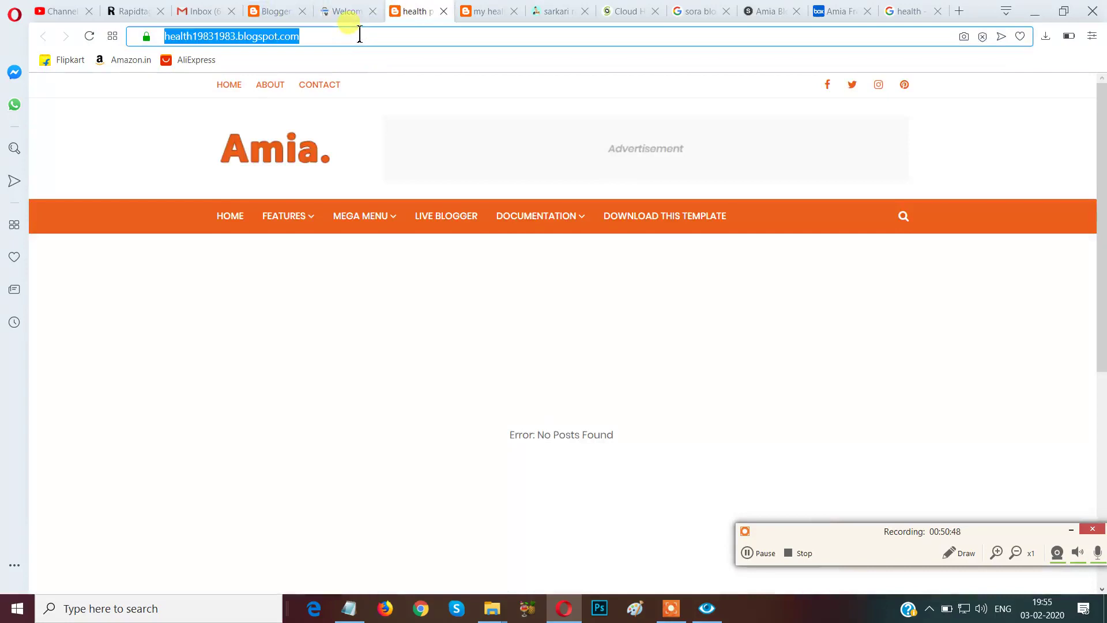
right_click(359, 34)
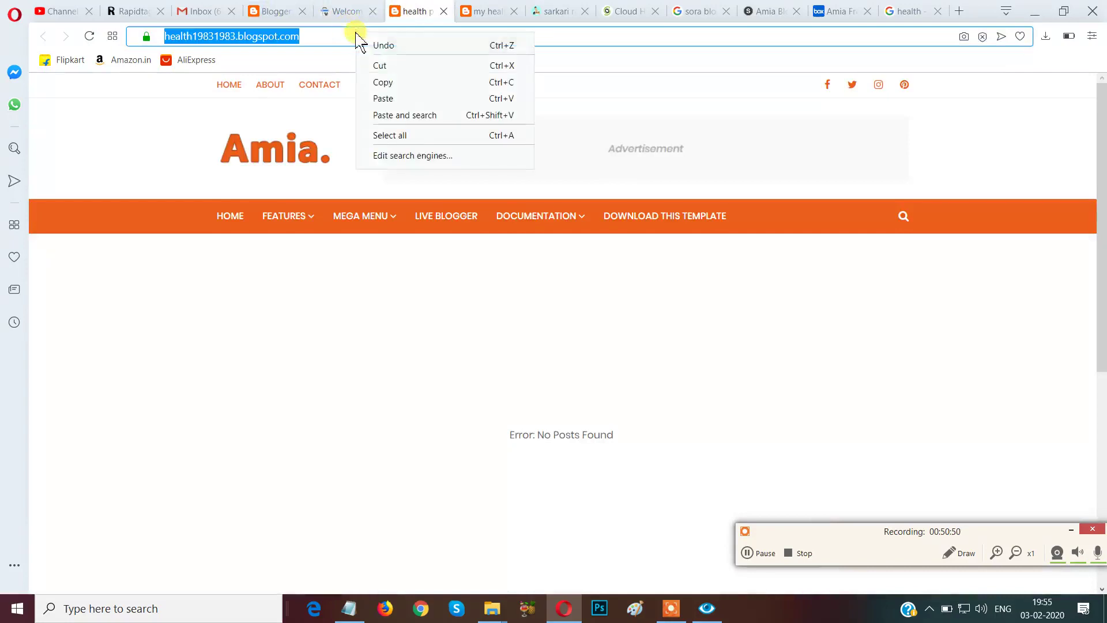
left_click(383, 82)
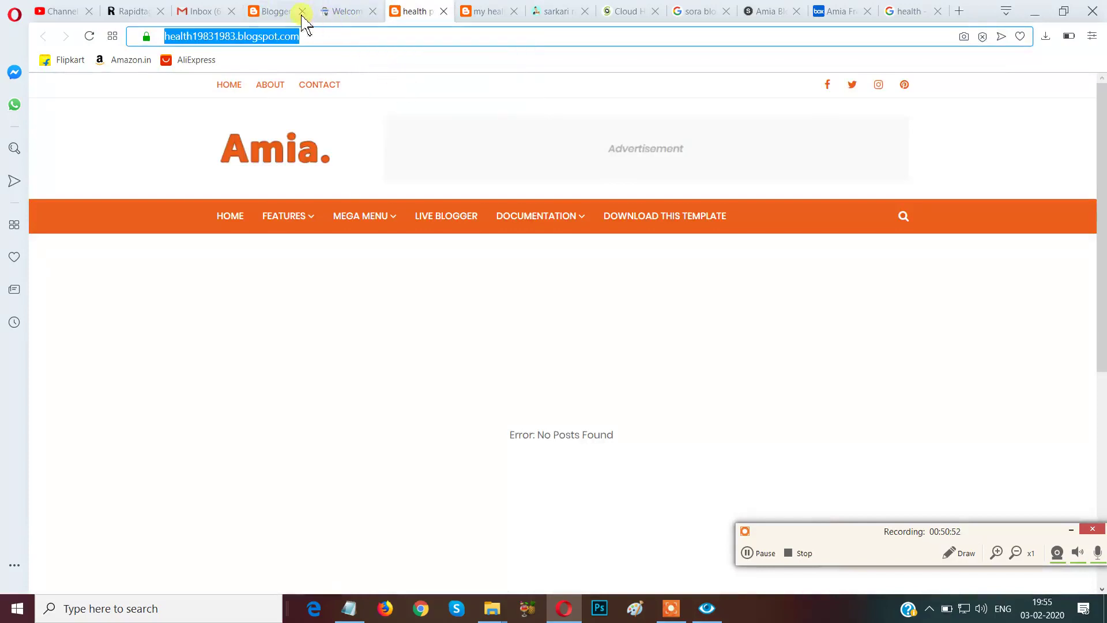
left_click(283, 12)
left_click(329, 11)
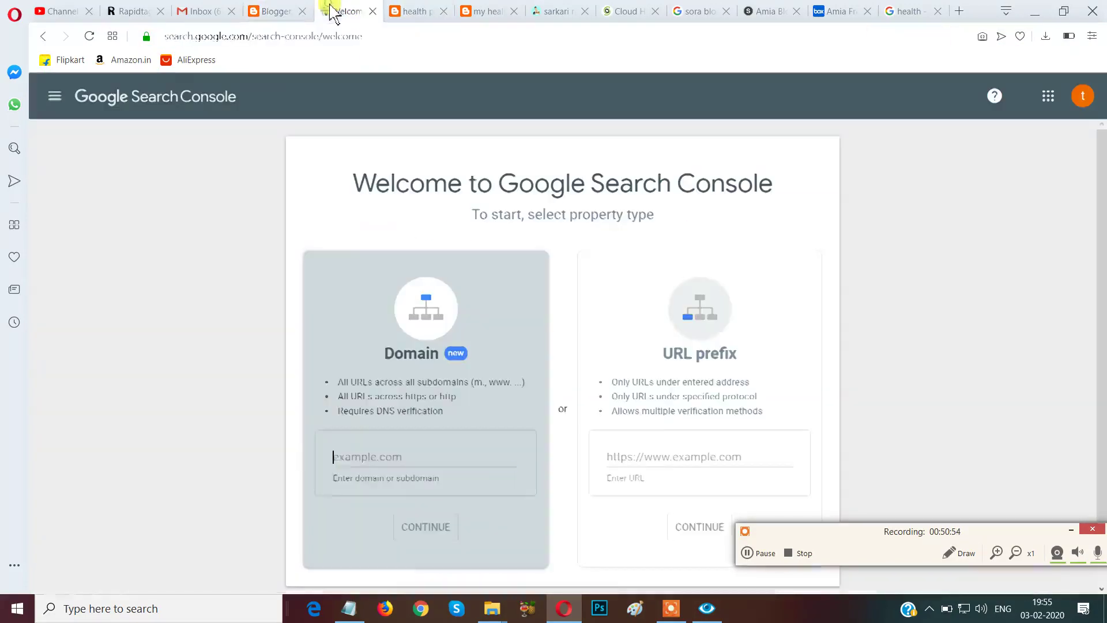
right_click(351, 453)
left_click(385, 312)
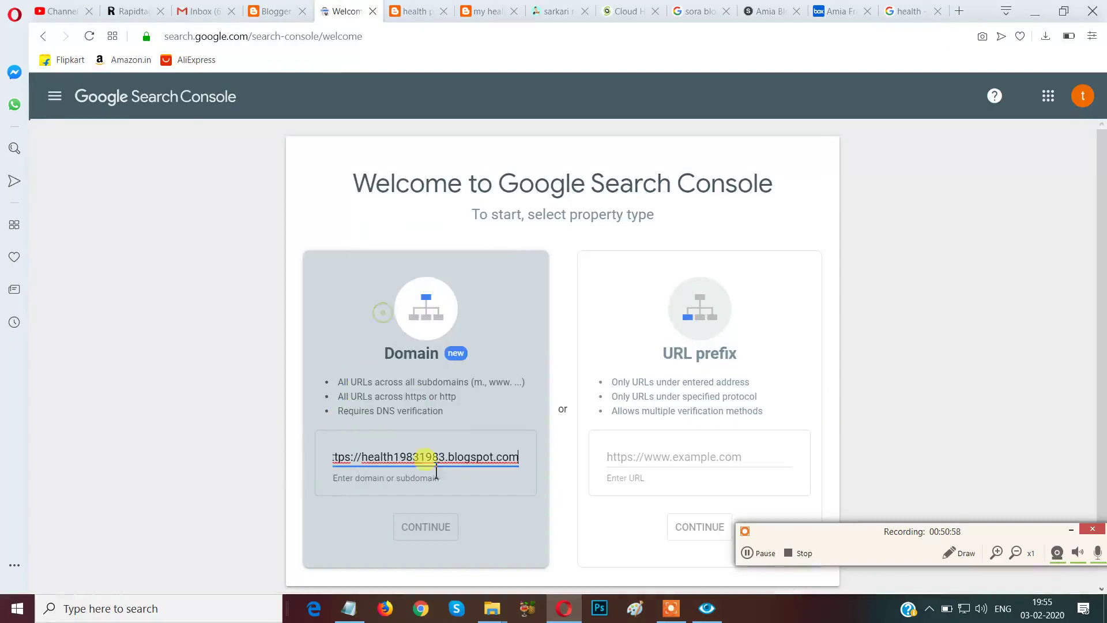
left_click(949, 550)
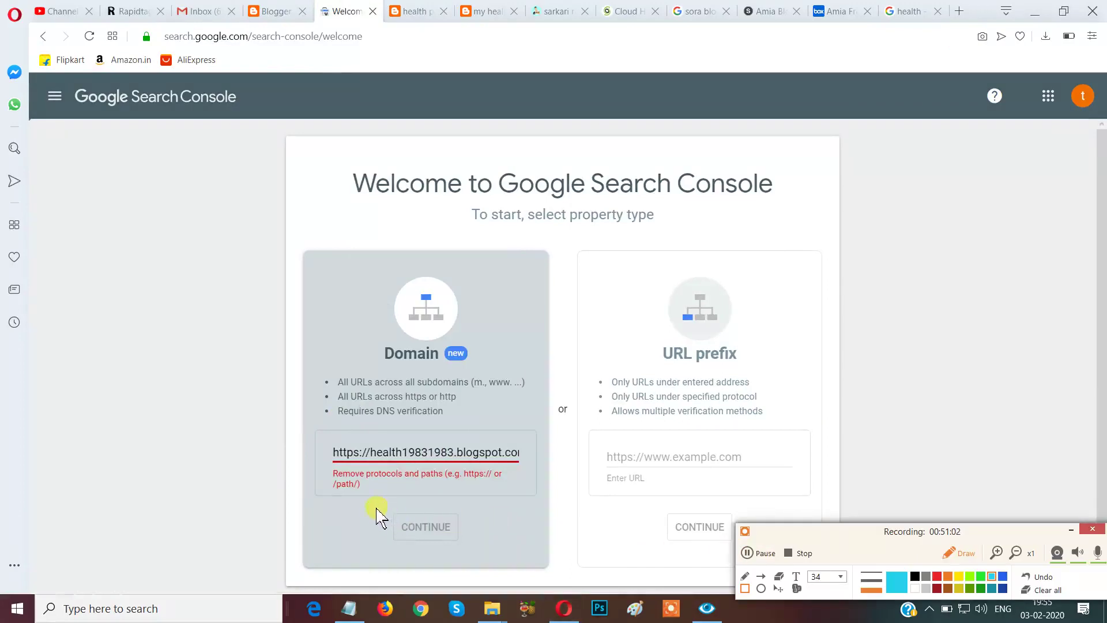
mouse_move(369, 501)
left_mouse_down()
mouse_move(437, 563)
mouse_move(507, 561)
left_mouse_up()
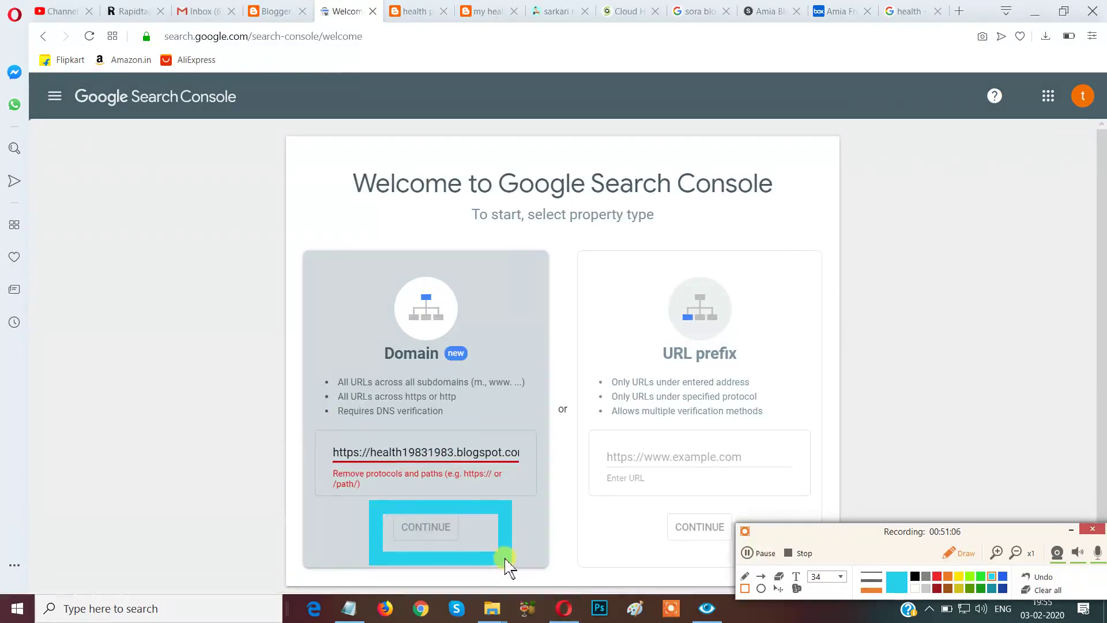
left_click(1042, 594)
left_click(958, 553)
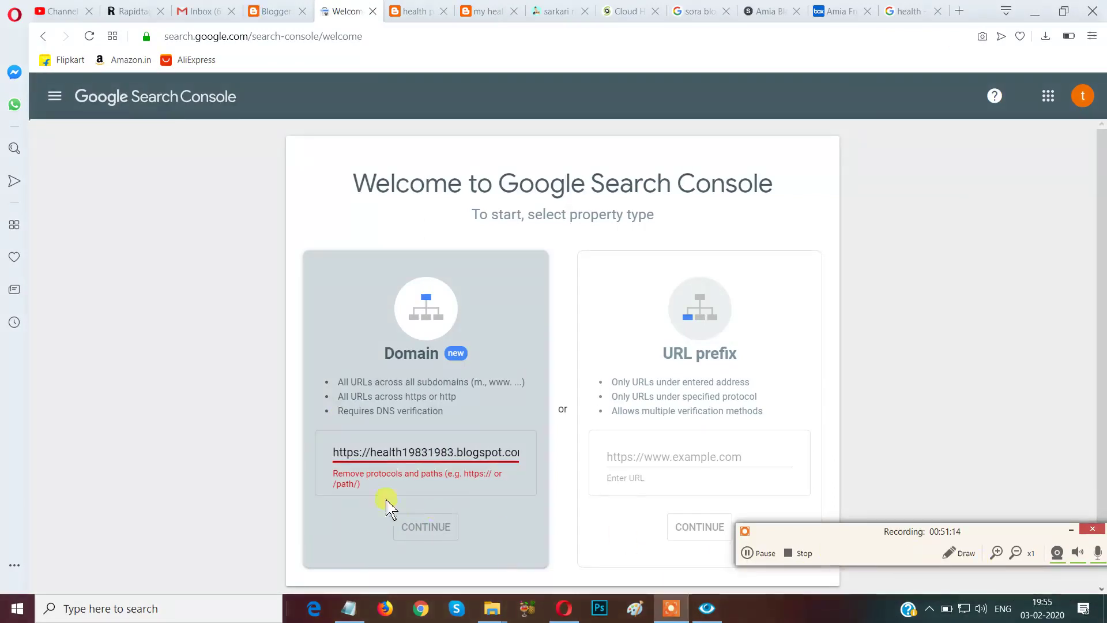
left_click(422, 530)
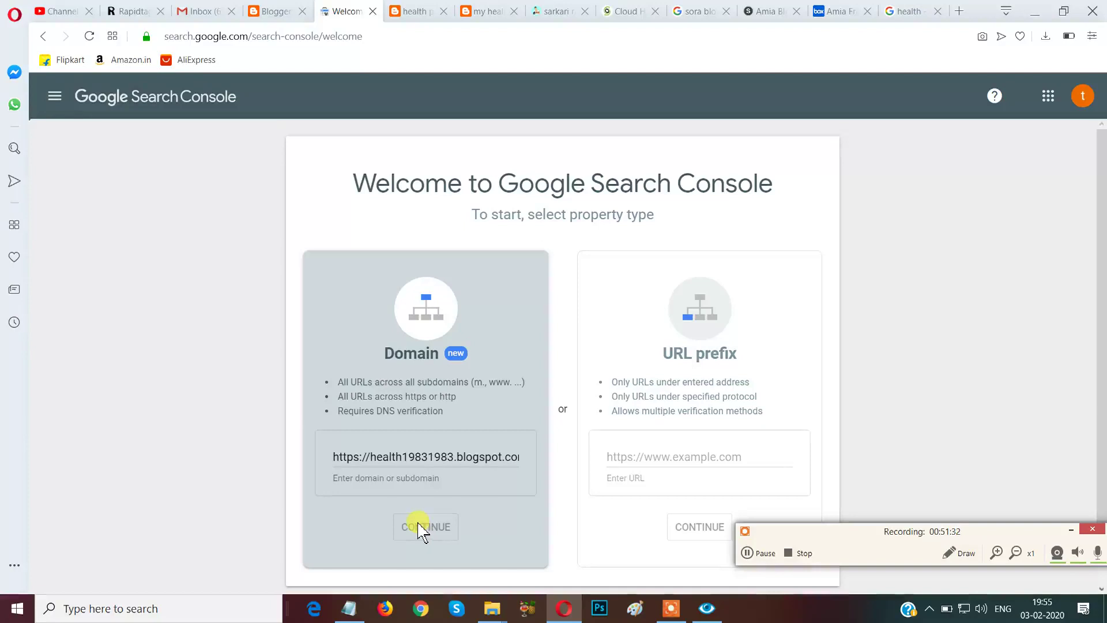
scroll(602, 466, "down", 1)
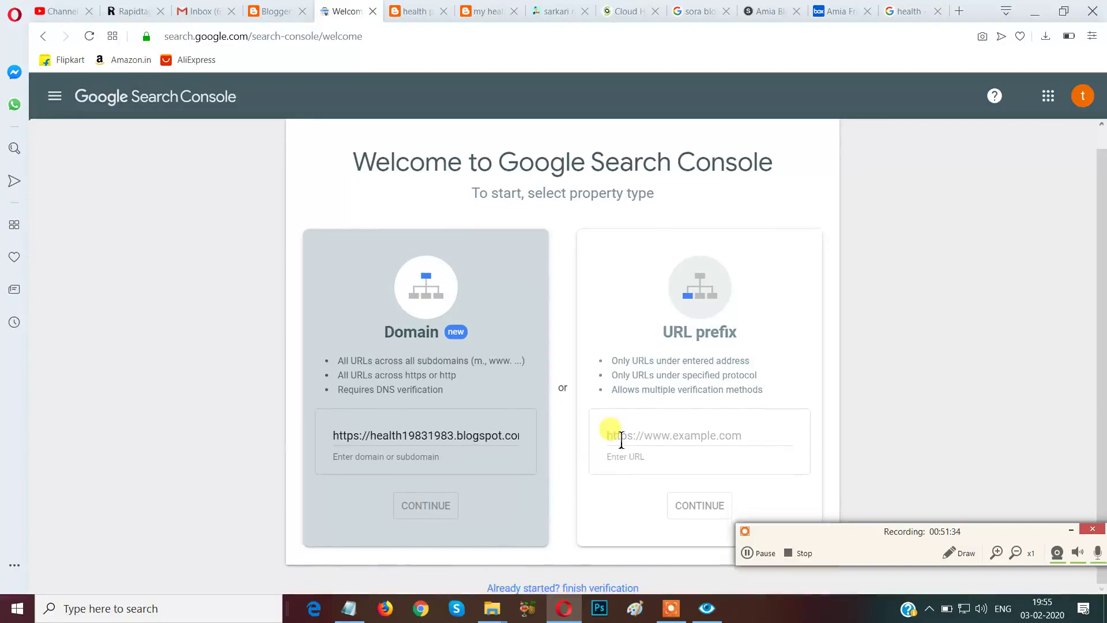
Paste the blog address into the URL prefix field and submit it for verification.
left_click(623, 437)
right_click(623, 436)
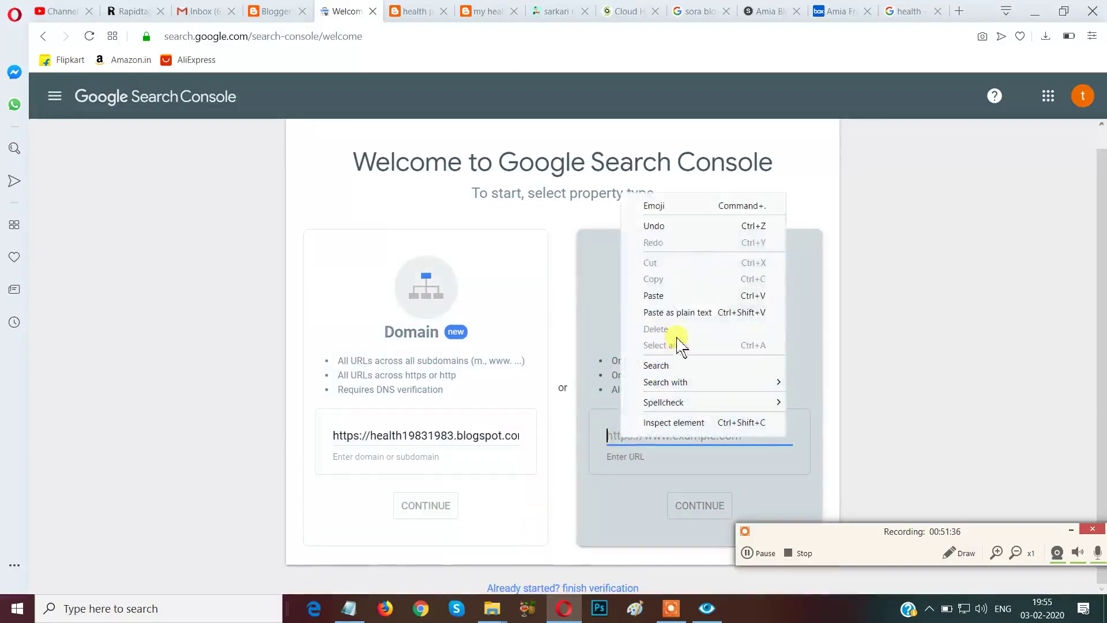
left_click(655, 295)
left_click(694, 506)
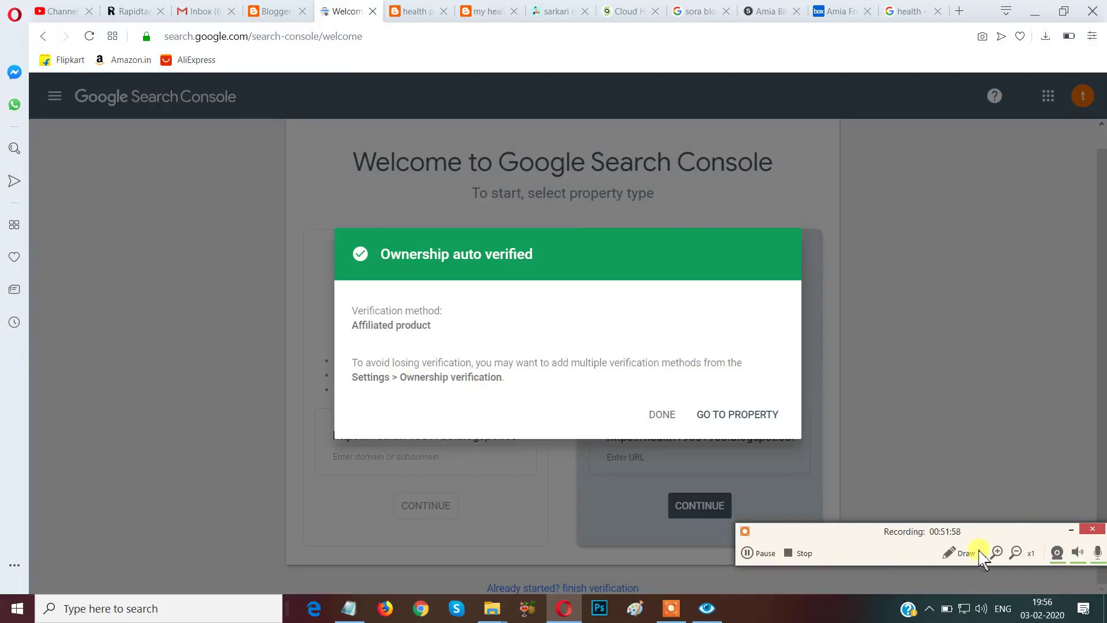
Go to the newly auto-verified blog property from the ownership dialog.
left_click(959, 555)
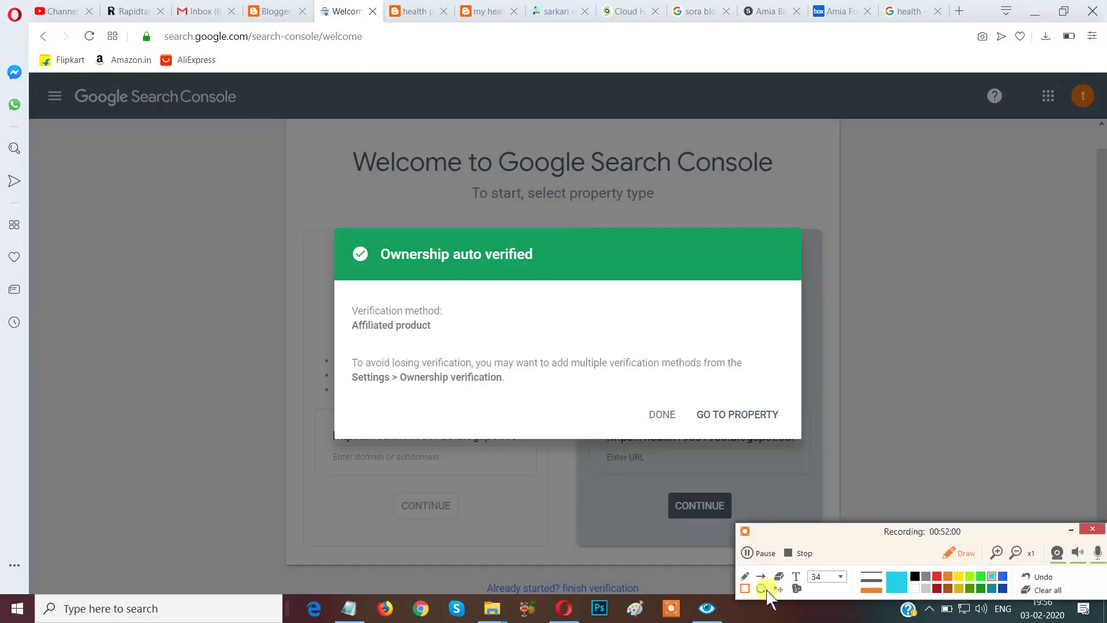
left_click_drag(621, 380, 697, 454)
mouse_move(684, 374)
left_mouse_down()
mouse_move(718, 437)
mouse_move(741, 451)
mouse_move(803, 452)
mouse_move(797, 444)
left_mouse_up()
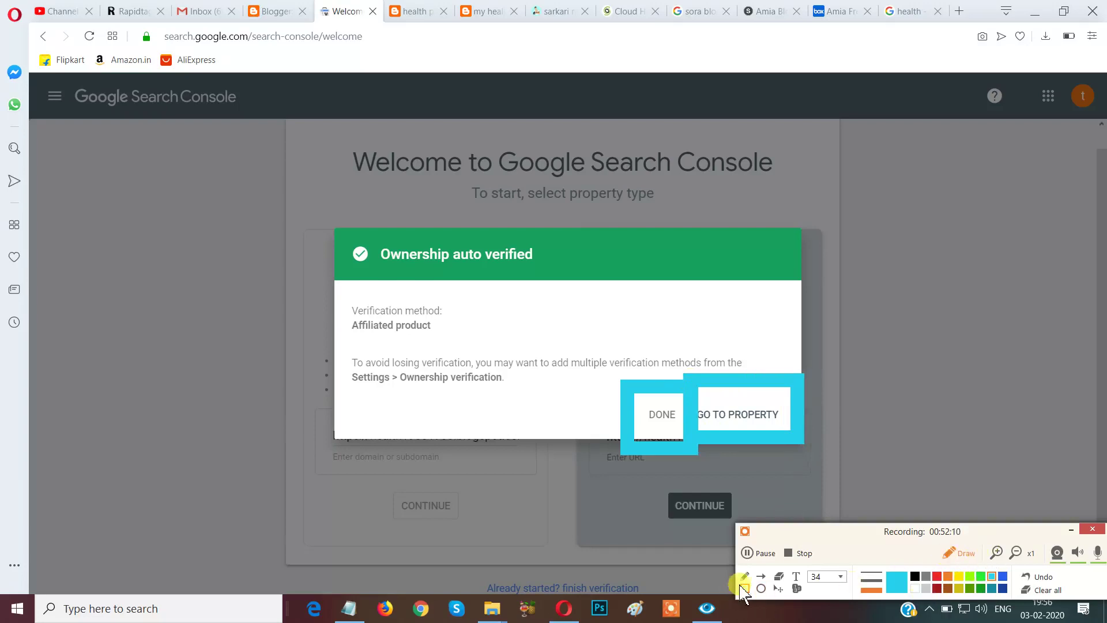
left_click(1046, 592)
left_click(958, 553)
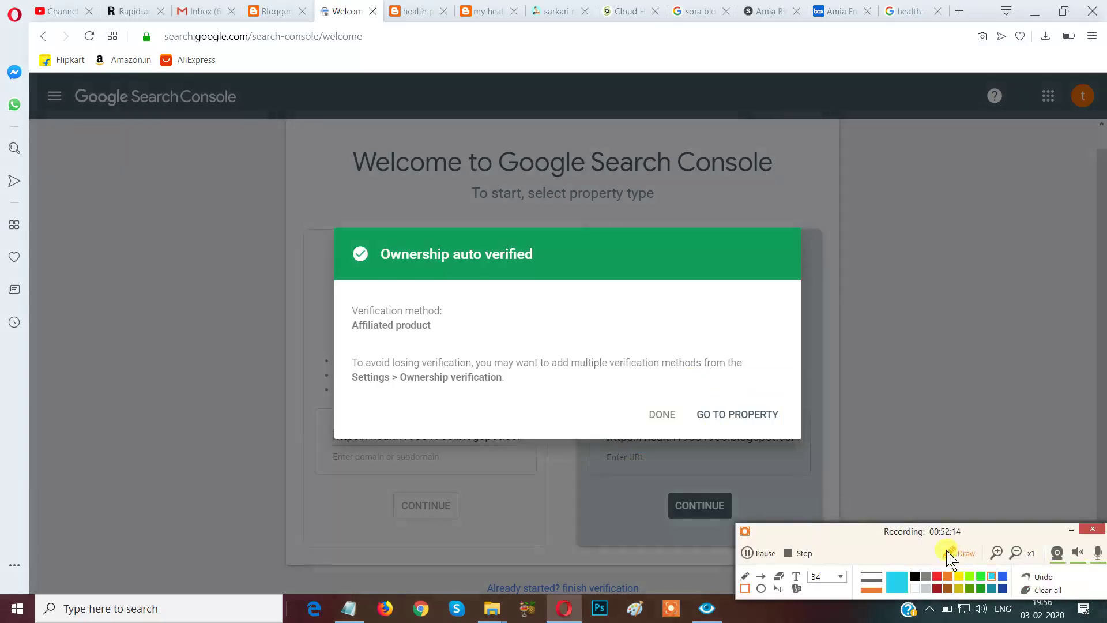
left_click(746, 423)
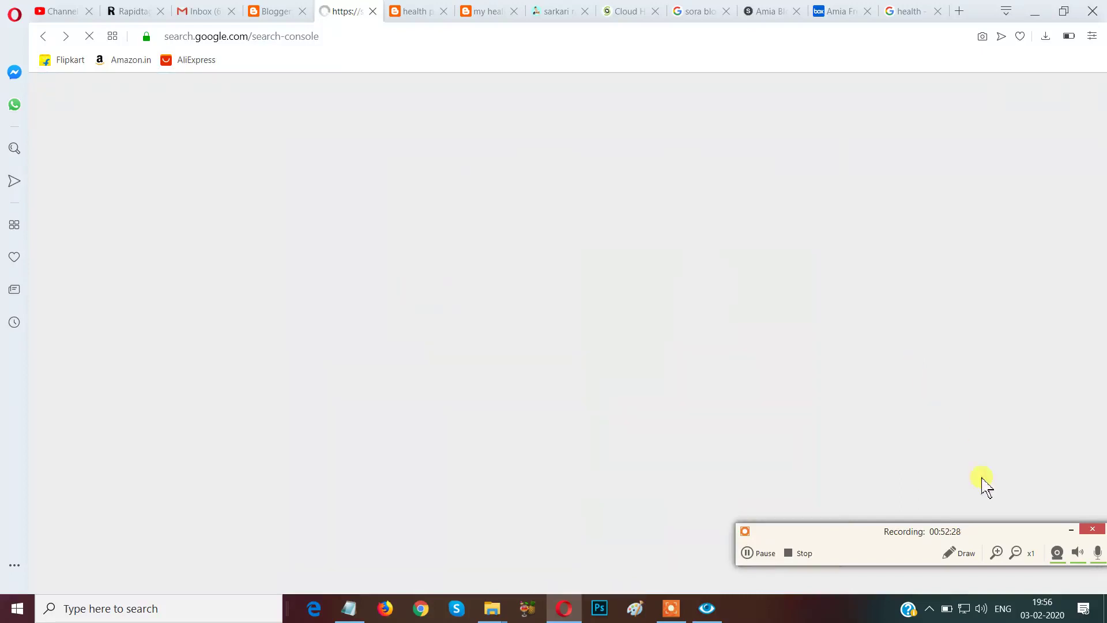
Close the 'New feature' popup and accept the Overview tour card with GOT IT.
left_click_drag(983, 524, 1019, 606)
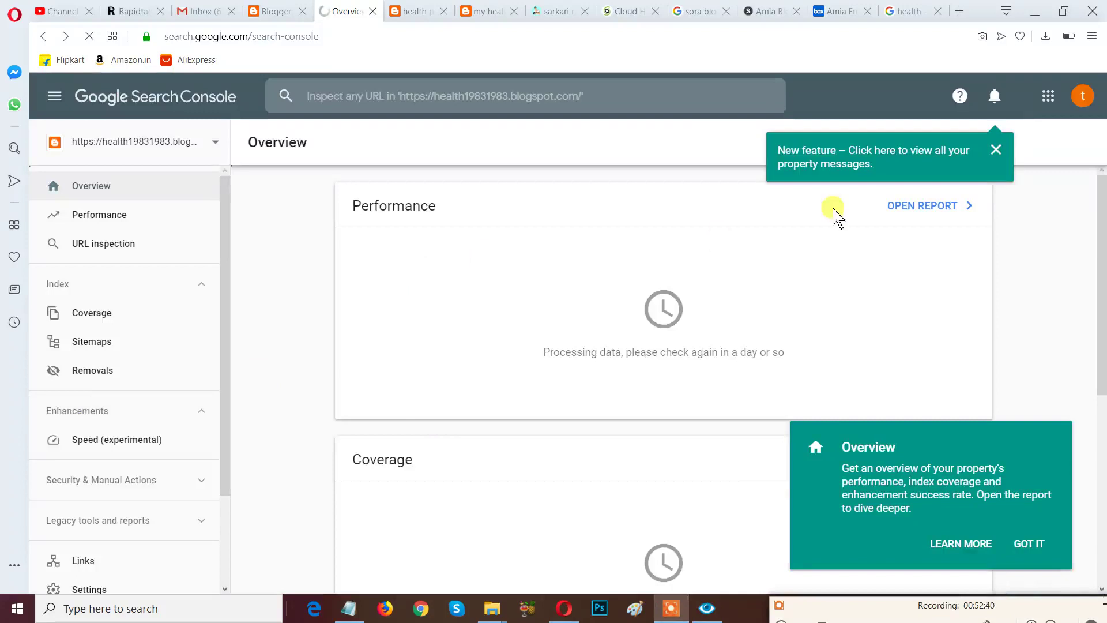
left_click(997, 151)
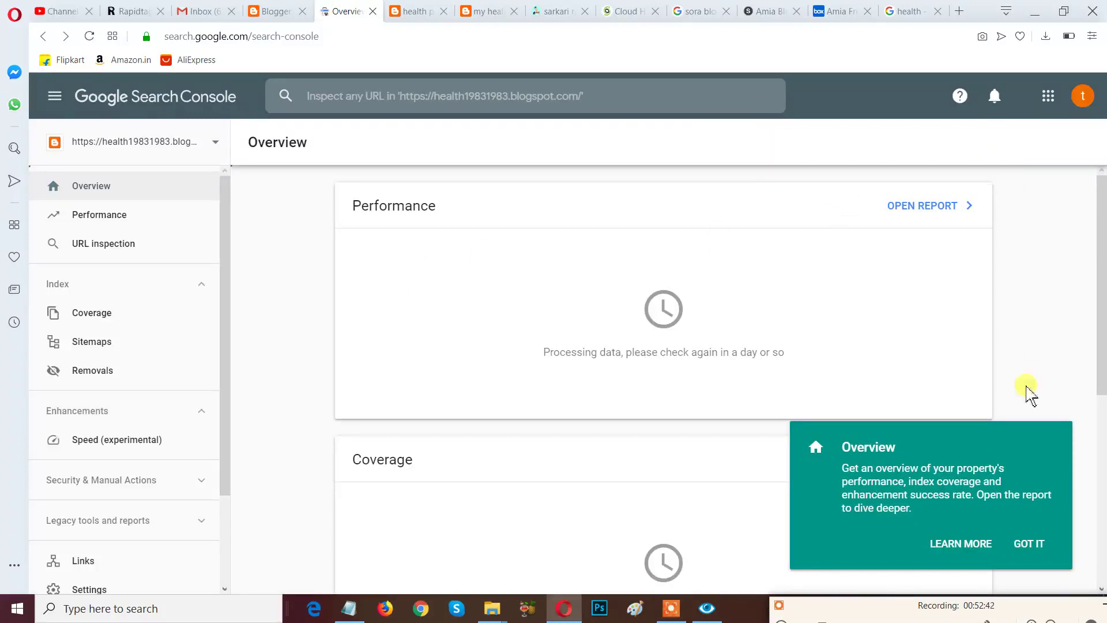
left_click(1029, 543)
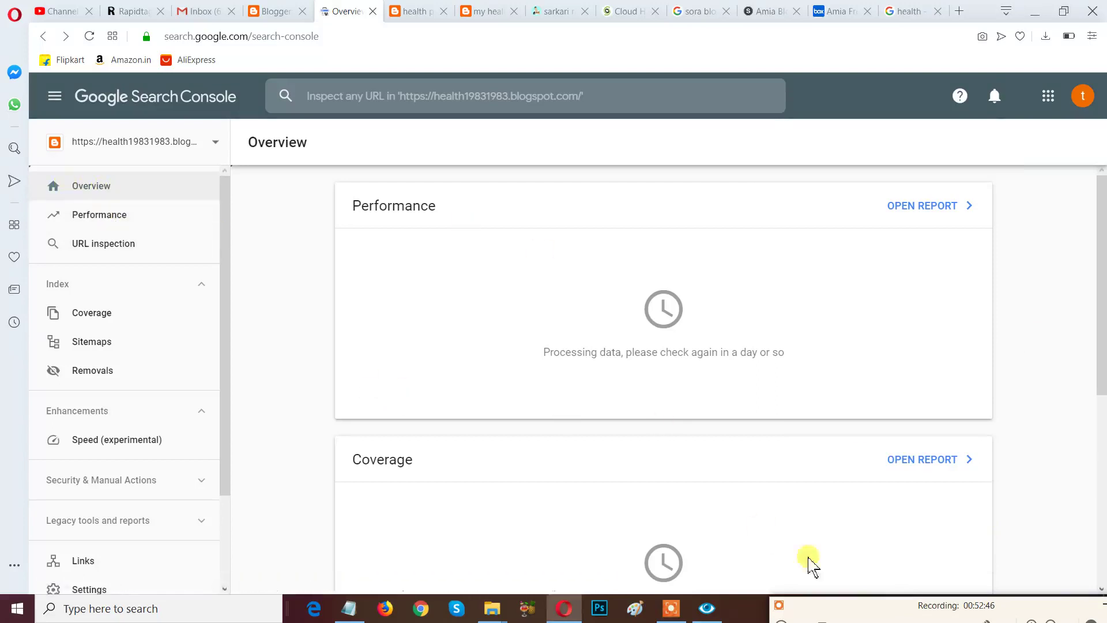
left_click_drag(860, 606, 840, 474)
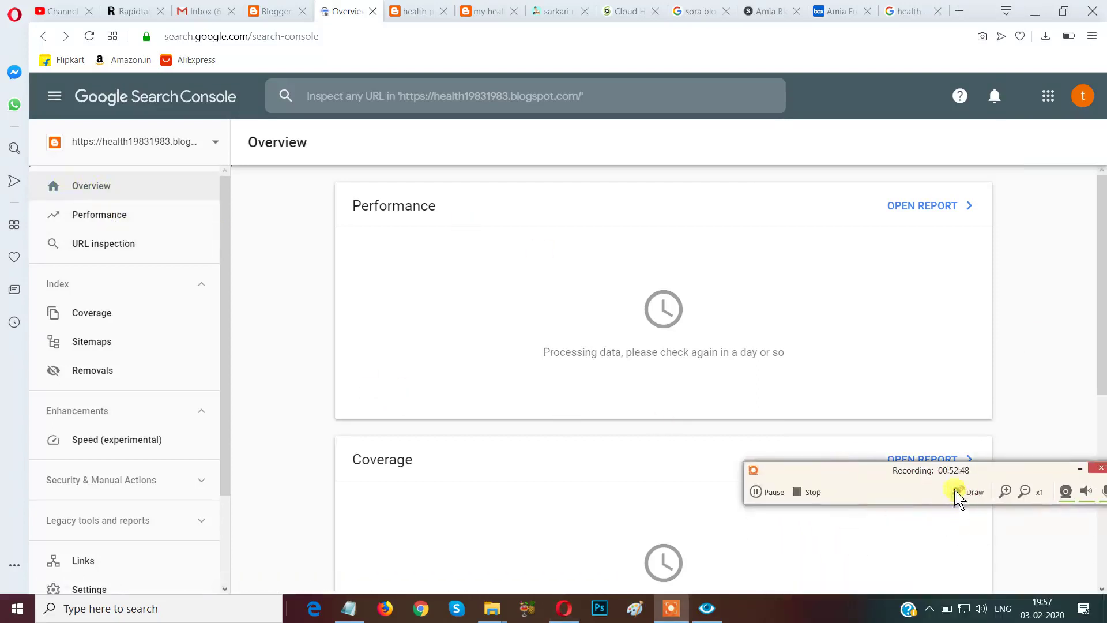
left_click(962, 491)
mouse_move(397, 120)
left_mouse_down()
mouse_move(217, 181)
mouse_move(267, 172)
mouse_move(227, 169)
mouse_move(218, 180)
mouse_move(234, 176)
left_mouse_up()
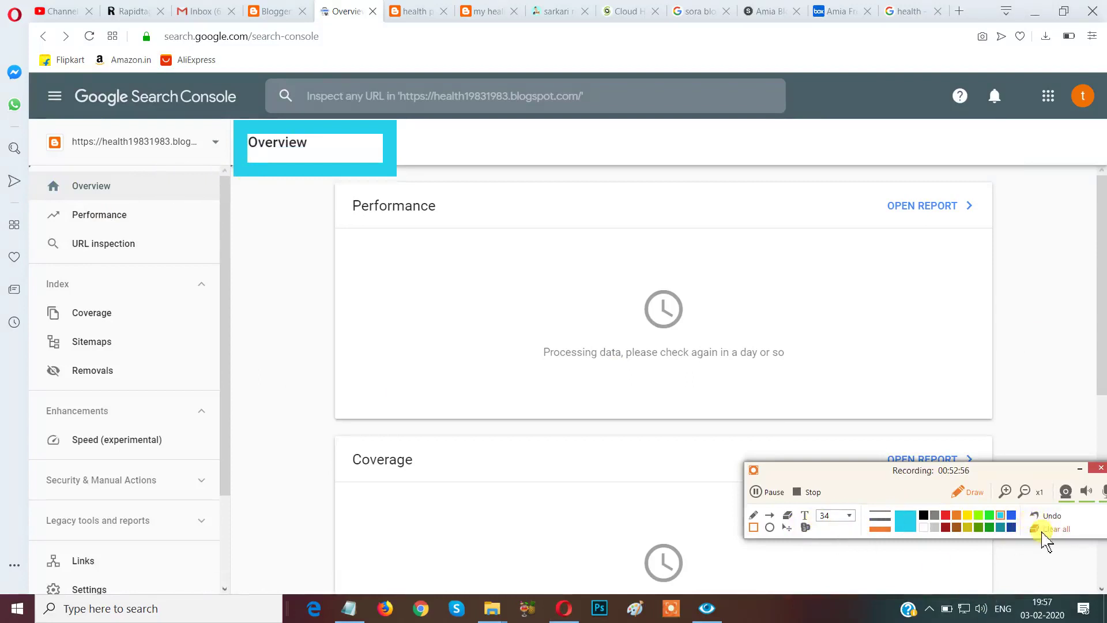
left_click(1040, 527)
mouse_move(194, 116)
left_mouse_down()
mouse_move(203, 151)
mouse_move(245, 170)
left_mouse_up()
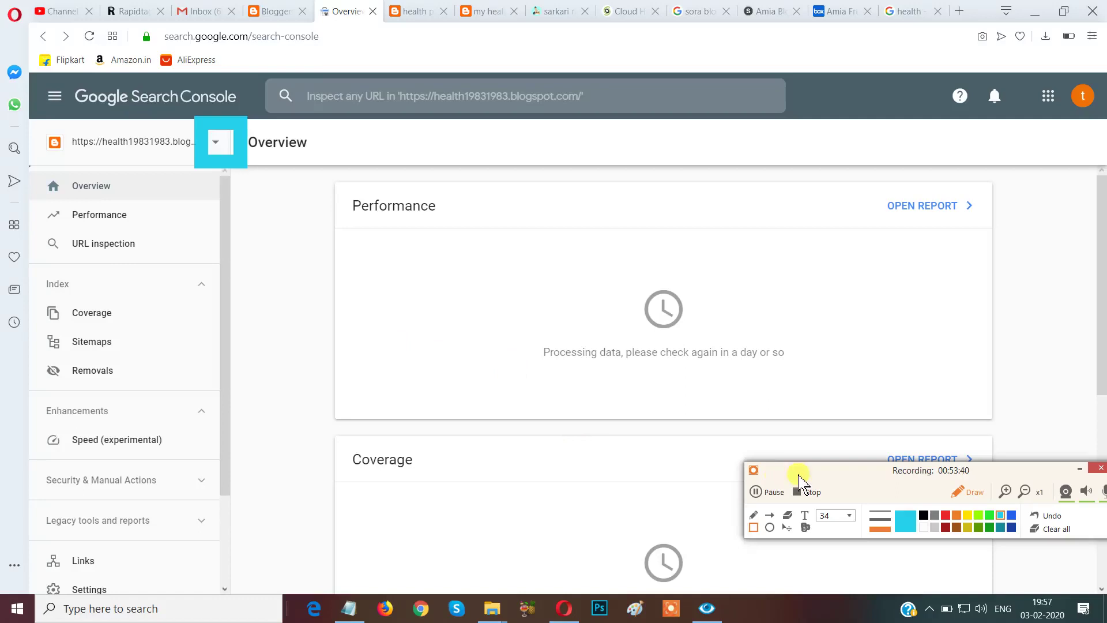
left_click(770, 515)
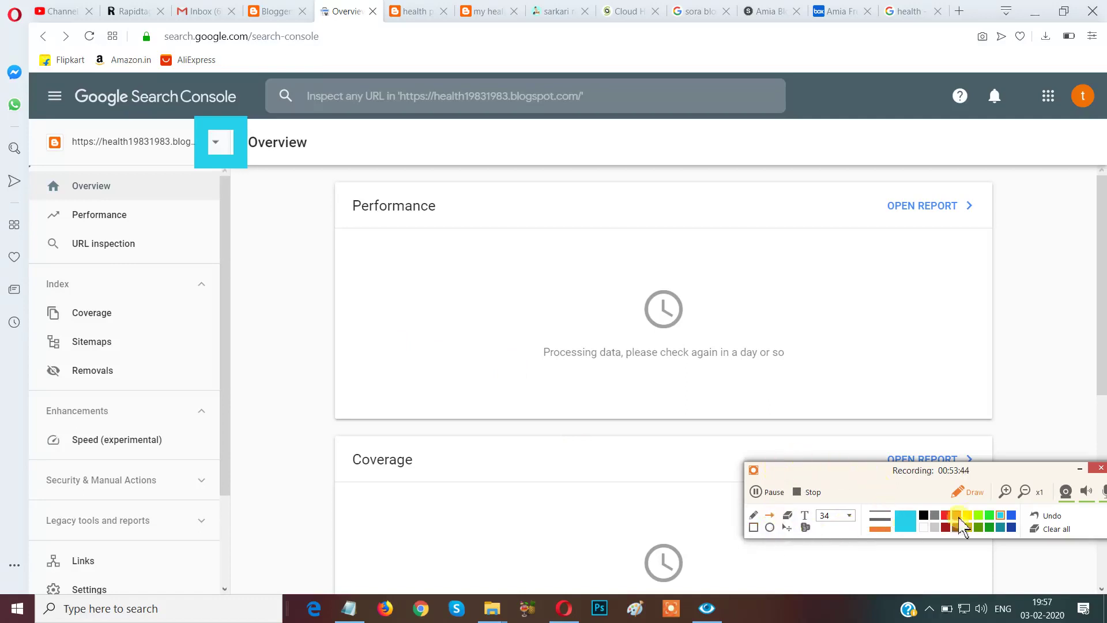
left_click(946, 515)
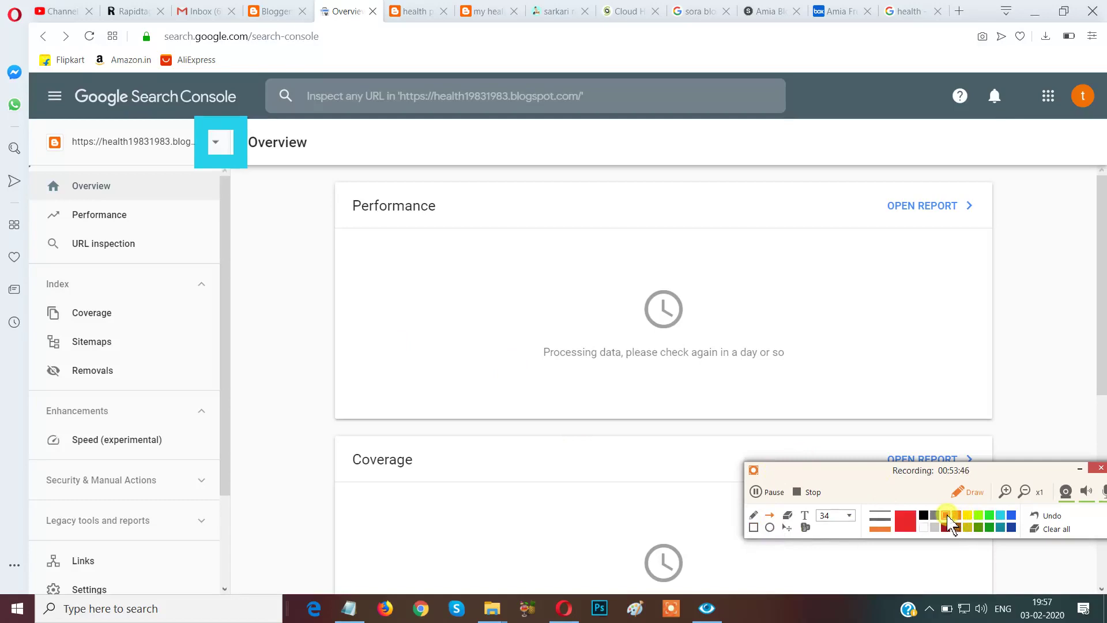
left_click(1053, 531)
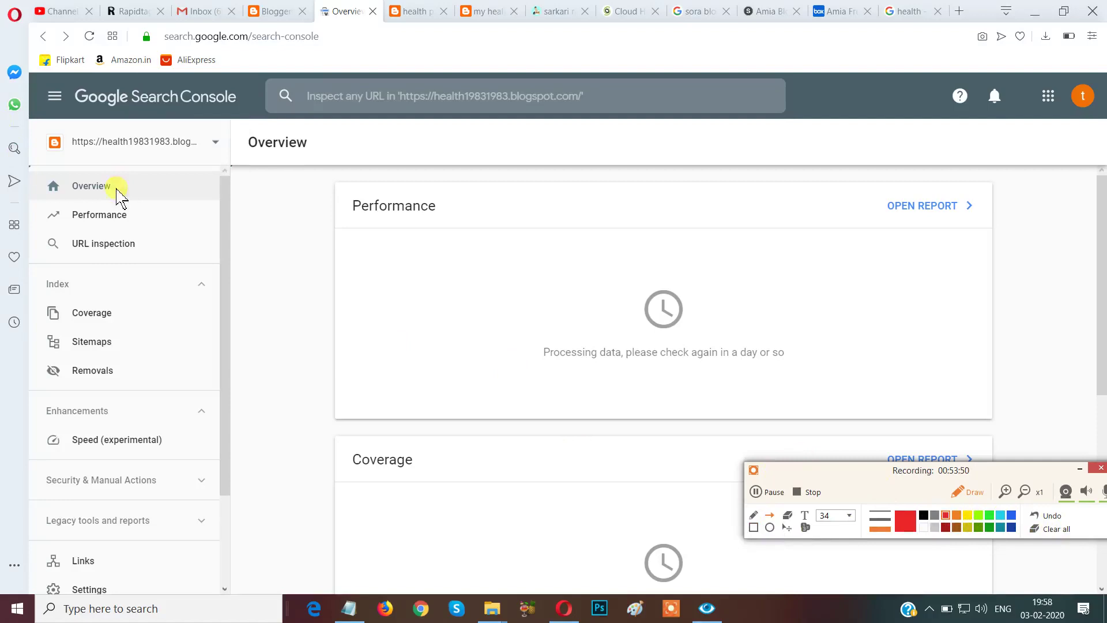
mouse_move(235, 123)
left_mouse_down()
mouse_move(215, 160)
mouse_move(133, 192)
left_mouse_up()
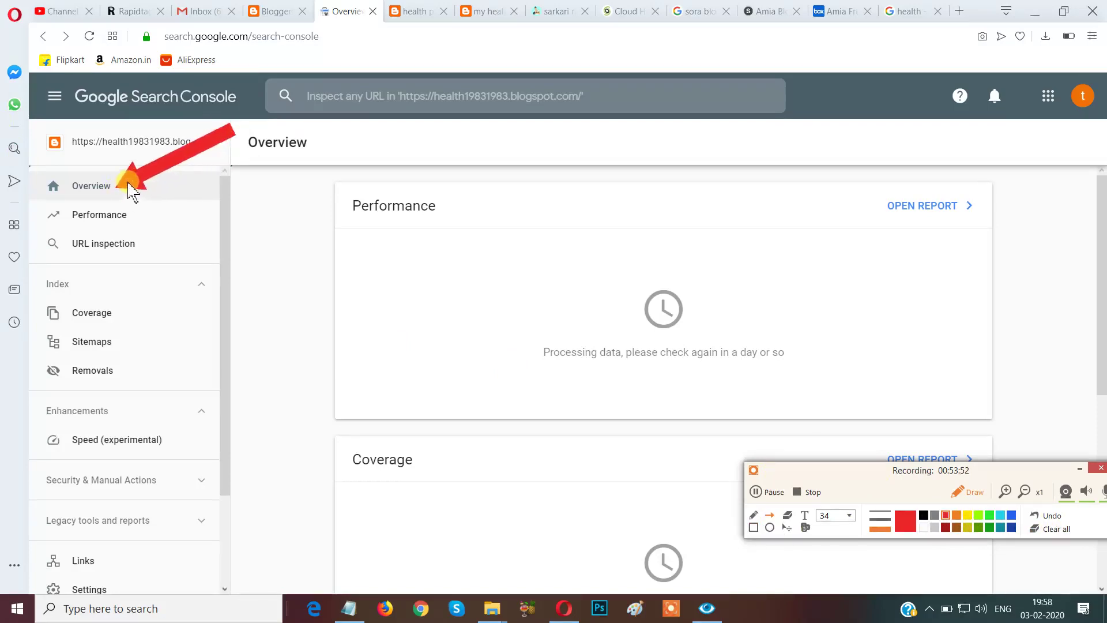
left_click_drag(340, 125, 149, 218)
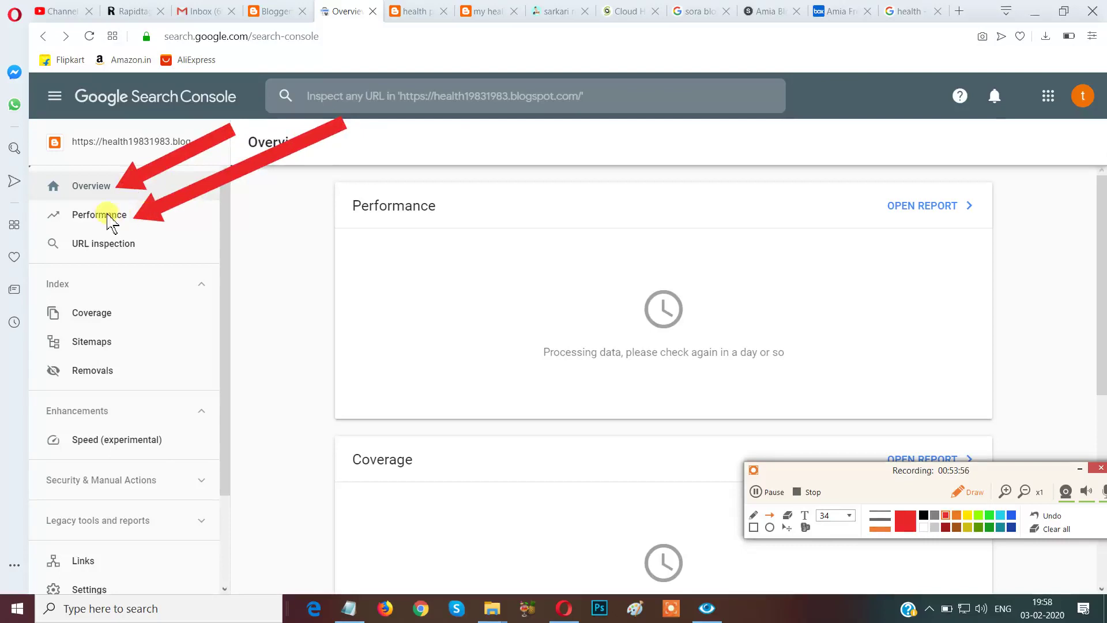
left_click_drag(454, 126, 378, 177)
mouse_move(329, 205)
left_mouse_down()
mouse_move(166, 242)
mouse_move(162, 255)
left_mouse_up()
mouse_move(500, 156)
left_mouse_down()
mouse_move(420, 215)
mouse_move(116, 316)
mouse_move(126, 314)
left_mouse_up()
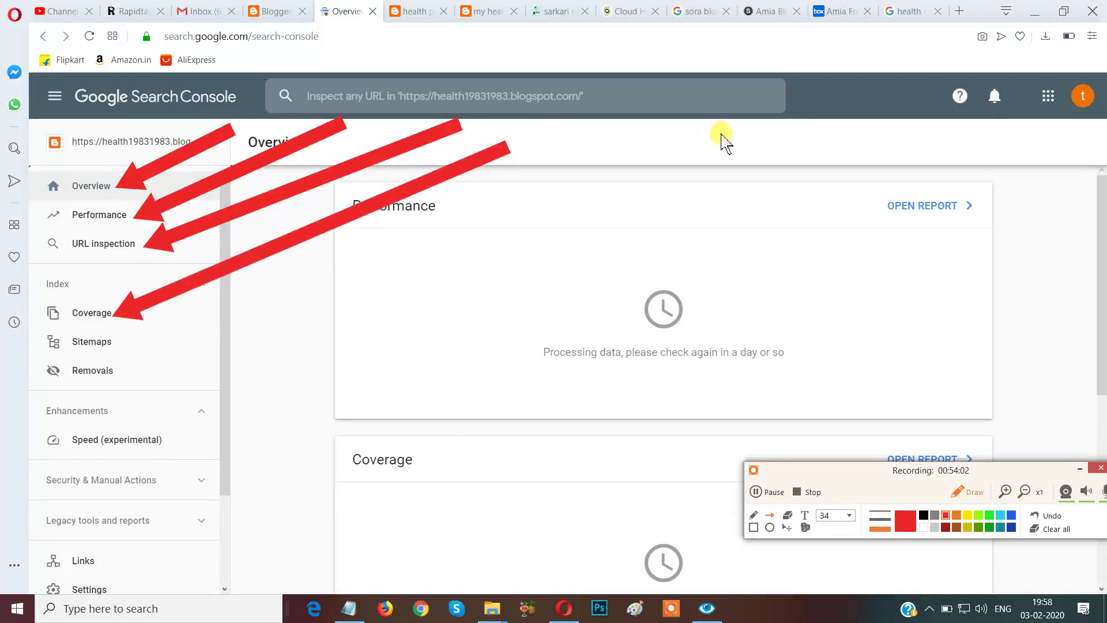
mouse_move(730, 122)
left_mouse_down()
mouse_move(420, 304)
mouse_move(198, 349)
mouse_move(134, 340)
left_mouse_up()
mouse_move(715, 185)
left_mouse_down()
mouse_move(217, 388)
mouse_move(149, 385)
left_mouse_up()
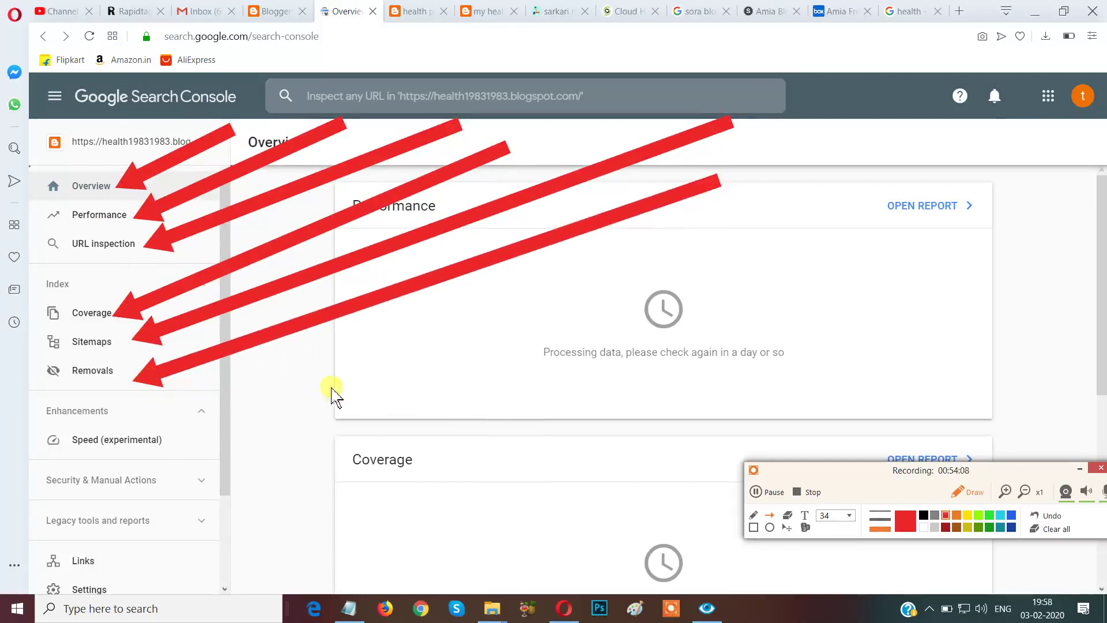
mouse_move(708, 272)
left_mouse_down()
mouse_move(437, 403)
mouse_move(157, 458)
mouse_move(170, 441)
left_mouse_up()
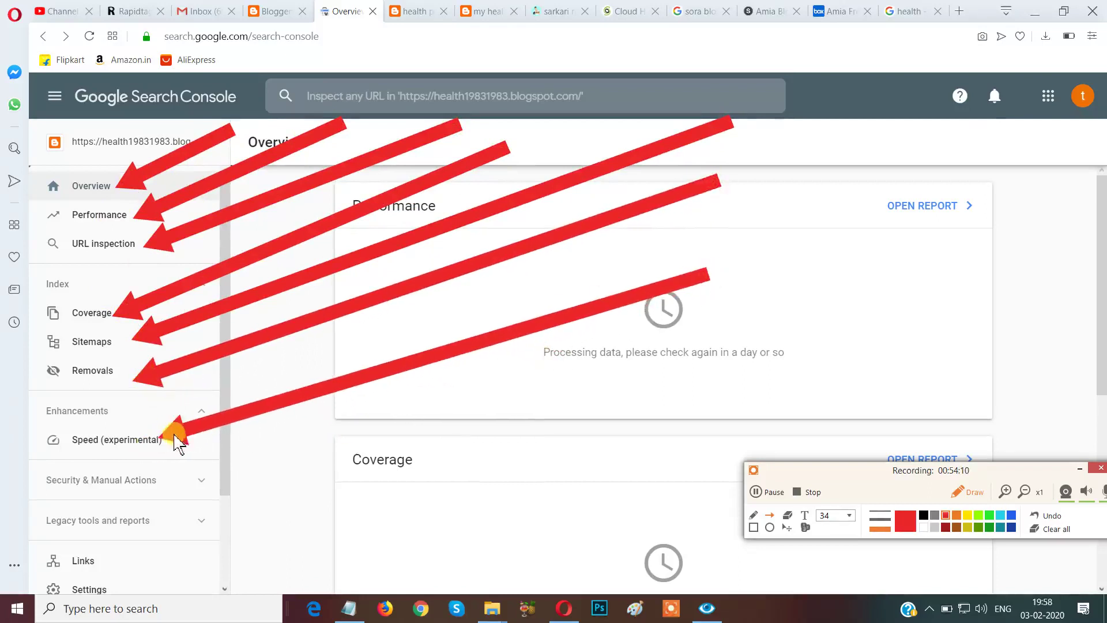
mouse_move(657, 333)
left_mouse_down()
mouse_move(432, 457)
mouse_move(115, 558)
left_mouse_up()
mouse_move(997, 291)
left_mouse_down()
mouse_move(981, 314)
mouse_move(242, 539)
mouse_move(128, 593)
left_mouse_up()
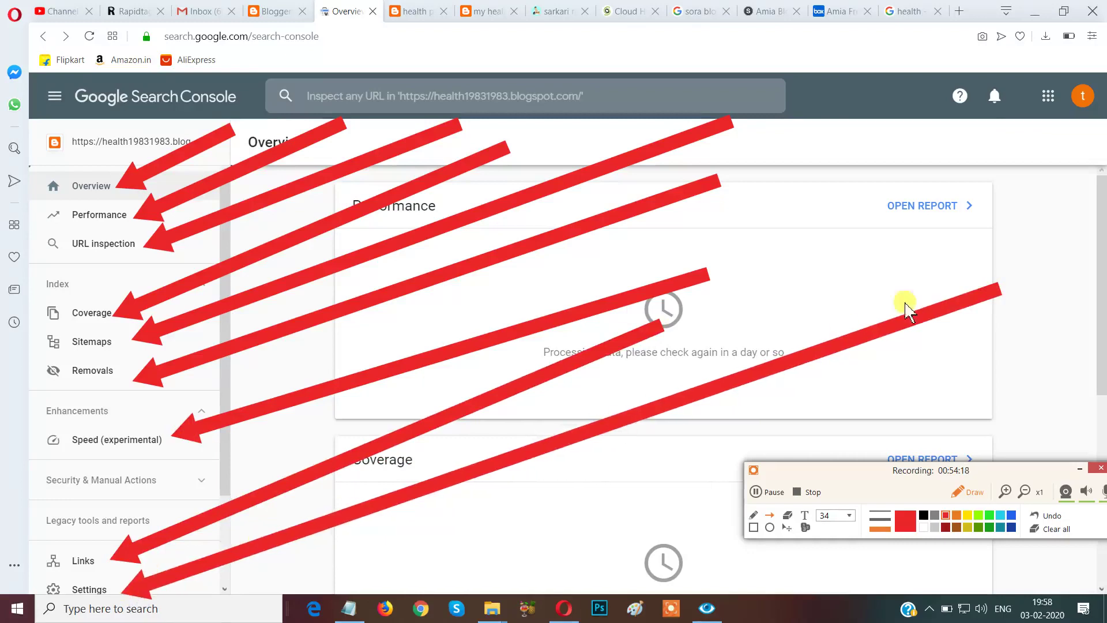
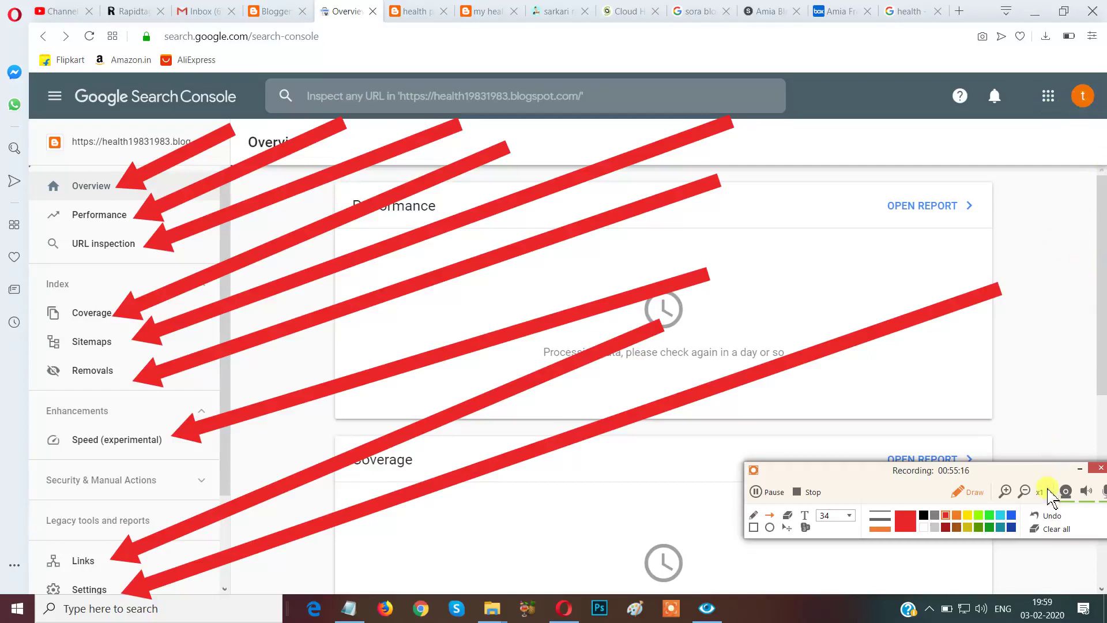
Scroll down the Search Console sidebar and open Settings for the blog property.
left_click(1046, 529)
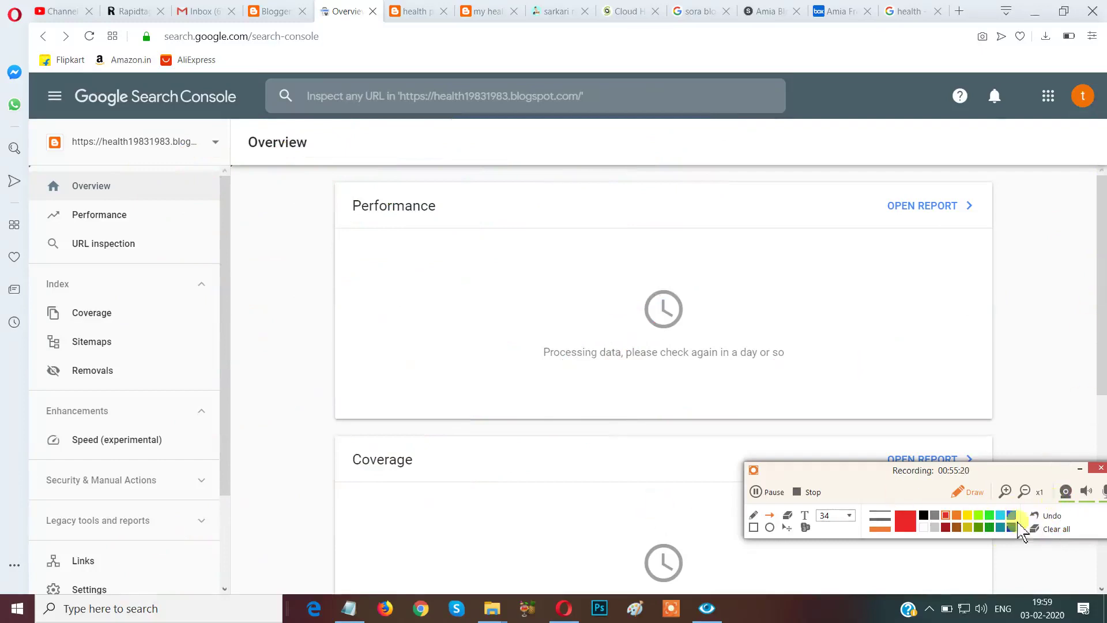
left_click(960, 493)
scroll(1102, 306, "down", 5)
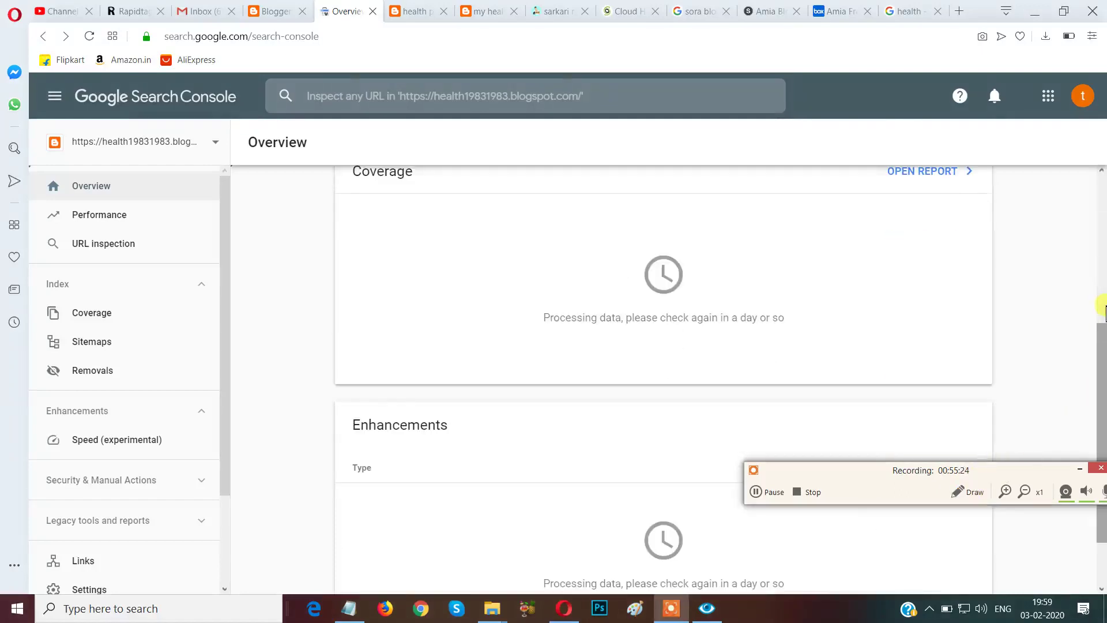
left_click_drag(227, 326, 218, 477)
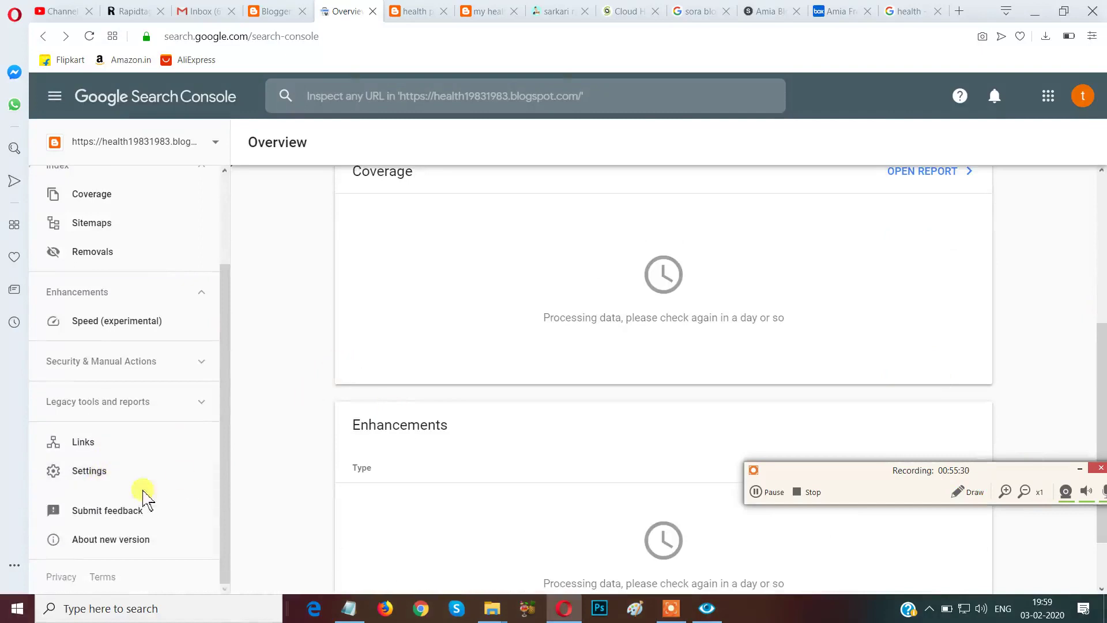
left_click(961, 495)
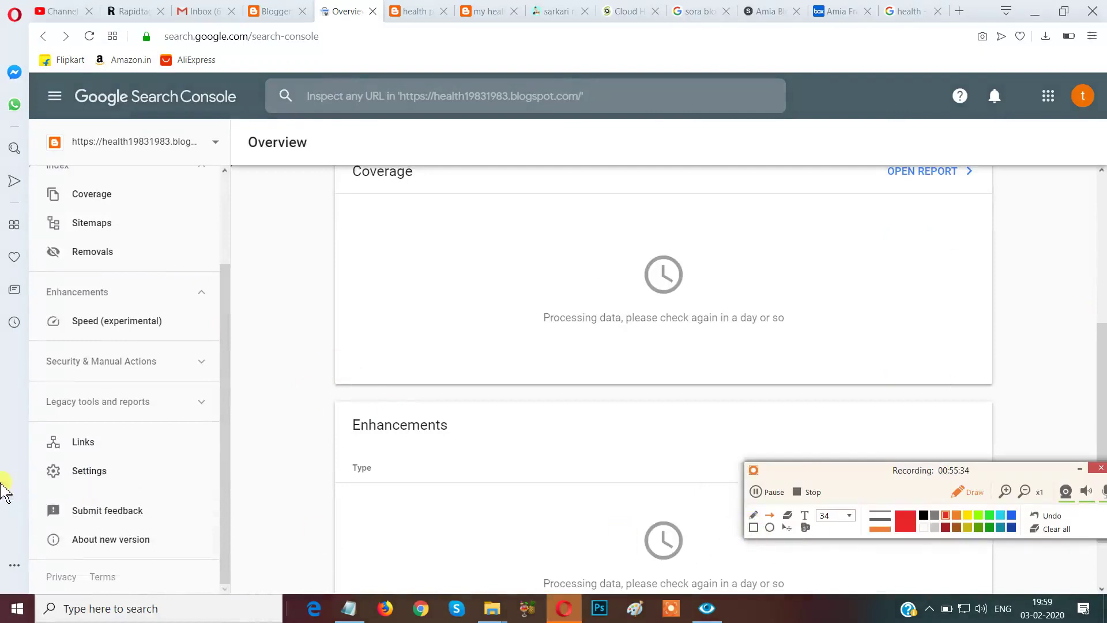
mouse_move(11, 446)
left_mouse_down()
mouse_move(94, 493)
mouse_move(32, 465)
mouse_move(58, 467)
left_mouse_up()
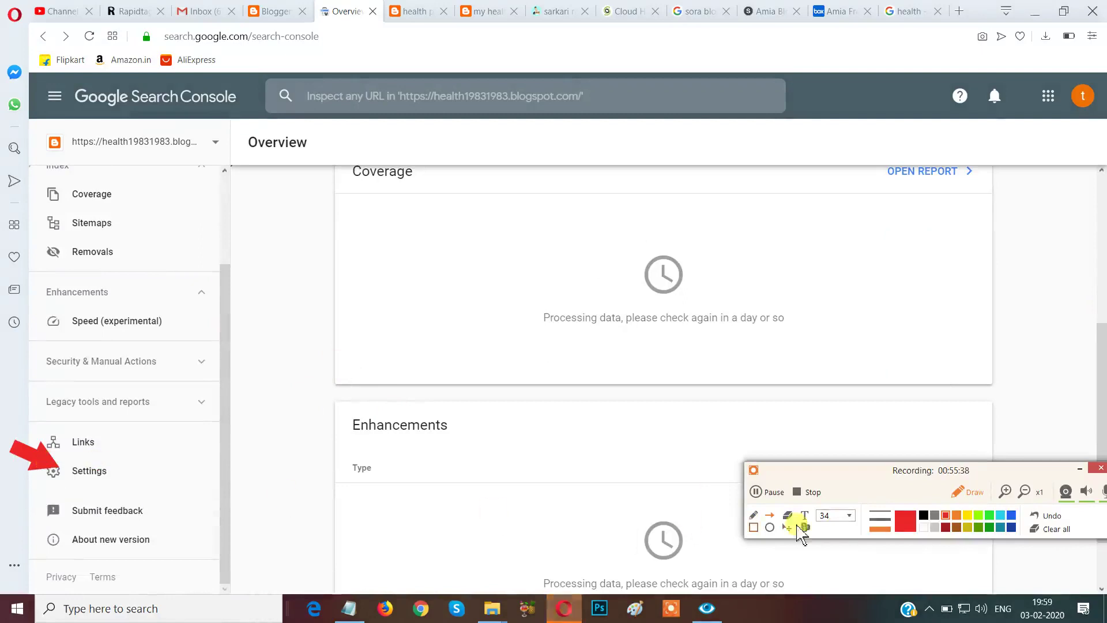
left_click(962, 494)
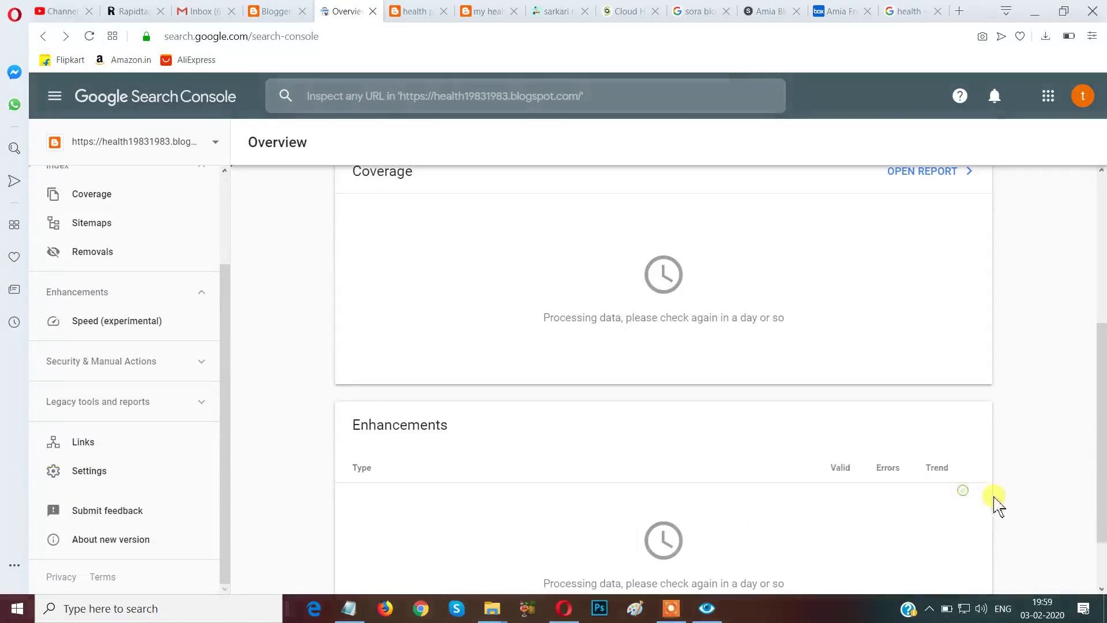
left_click(1041, 528)
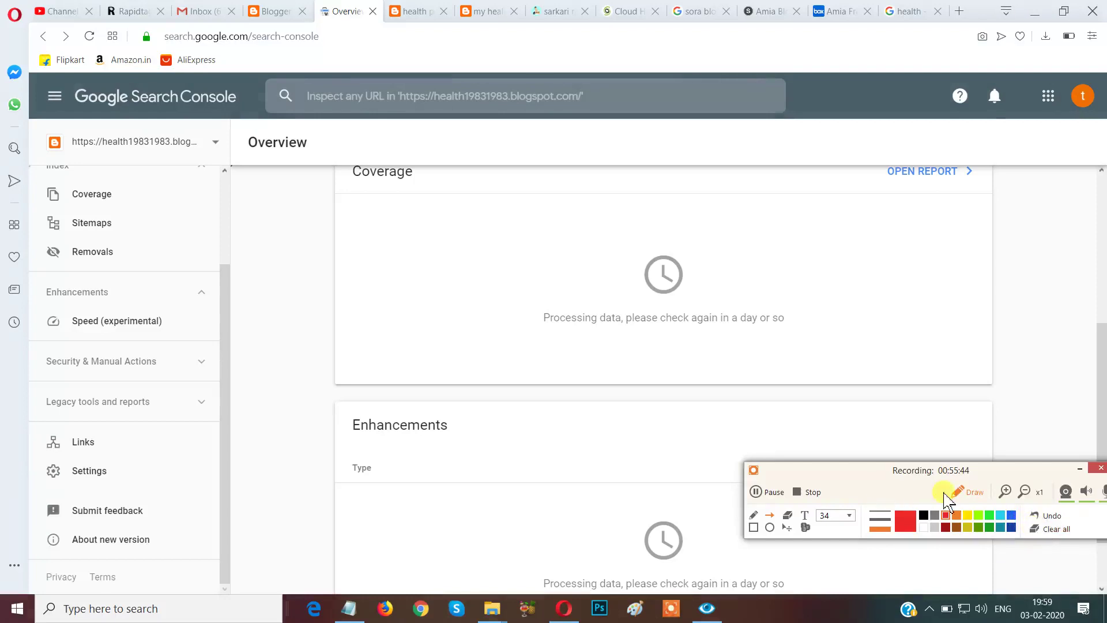
left_click(961, 492)
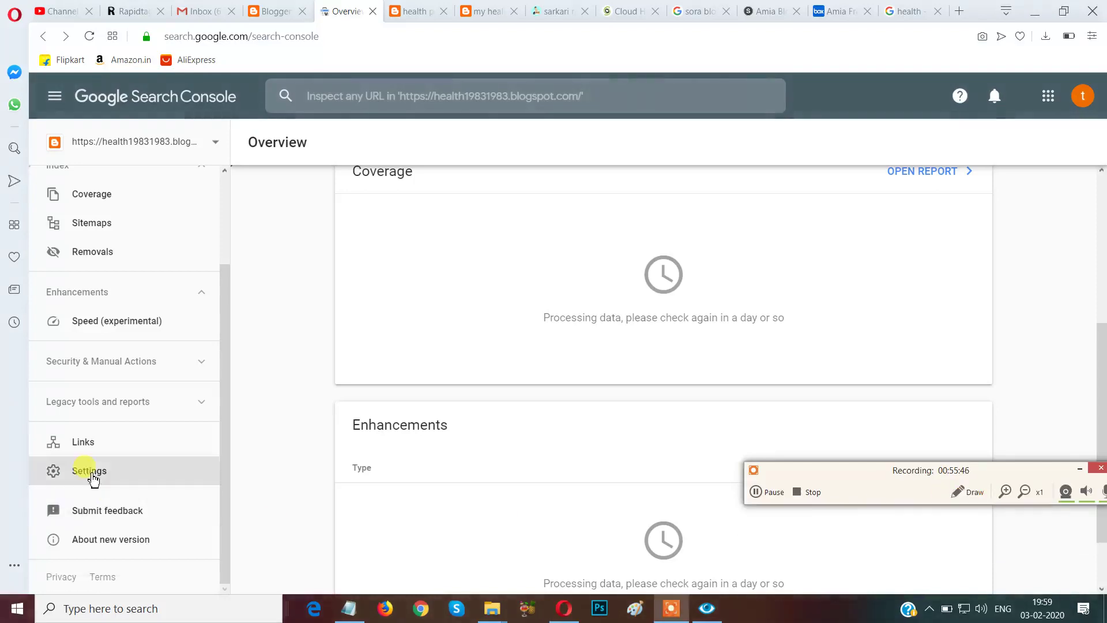
left_click(92, 476)
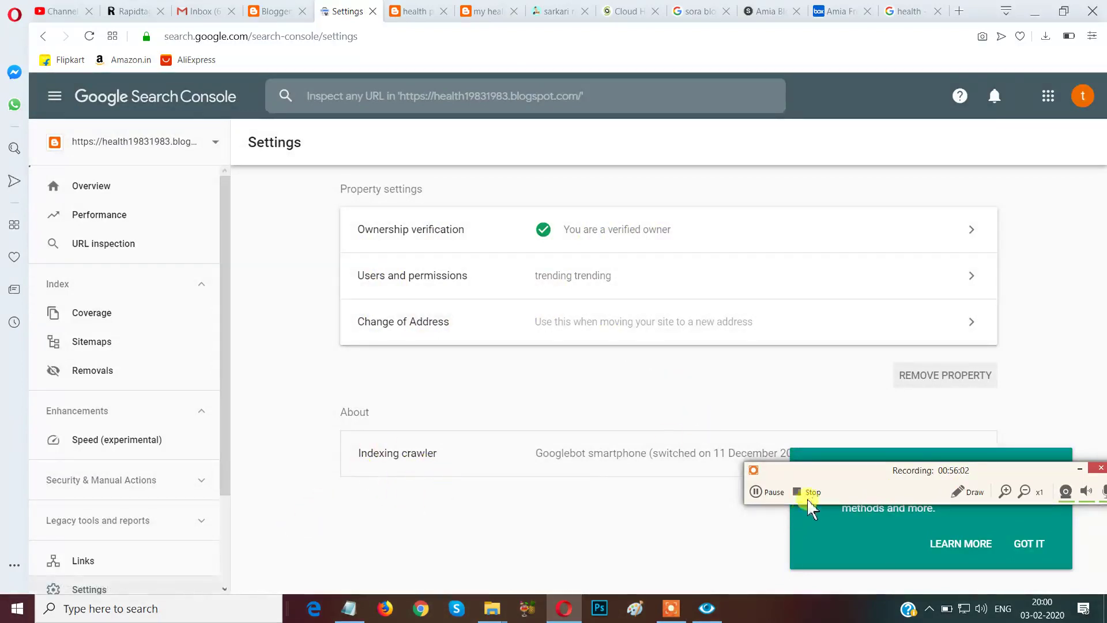
Dismiss the Settings tip card with GOT IT and open Sitemaps under Index.
left_click_drag(822, 472, 843, 595)
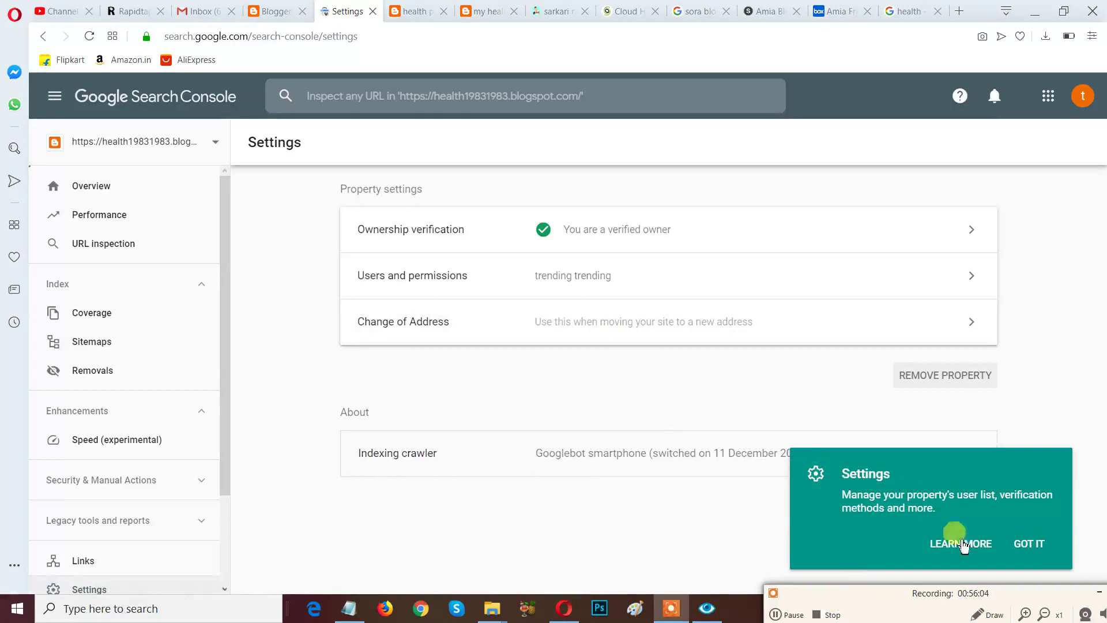
left_click(1028, 544)
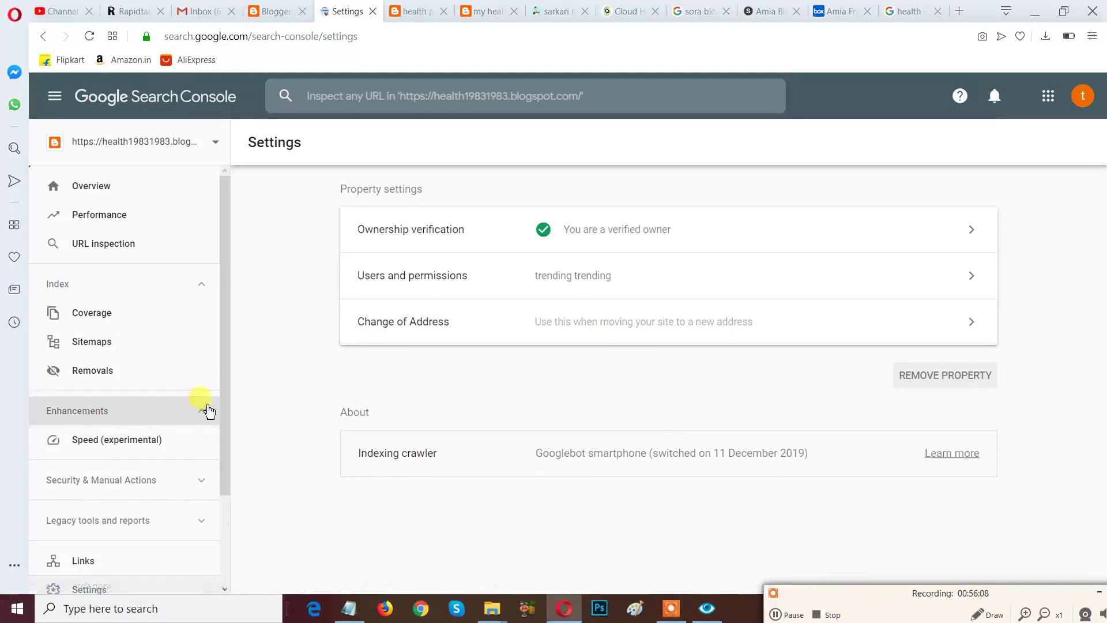
scroll(216, 441, "down", 2)
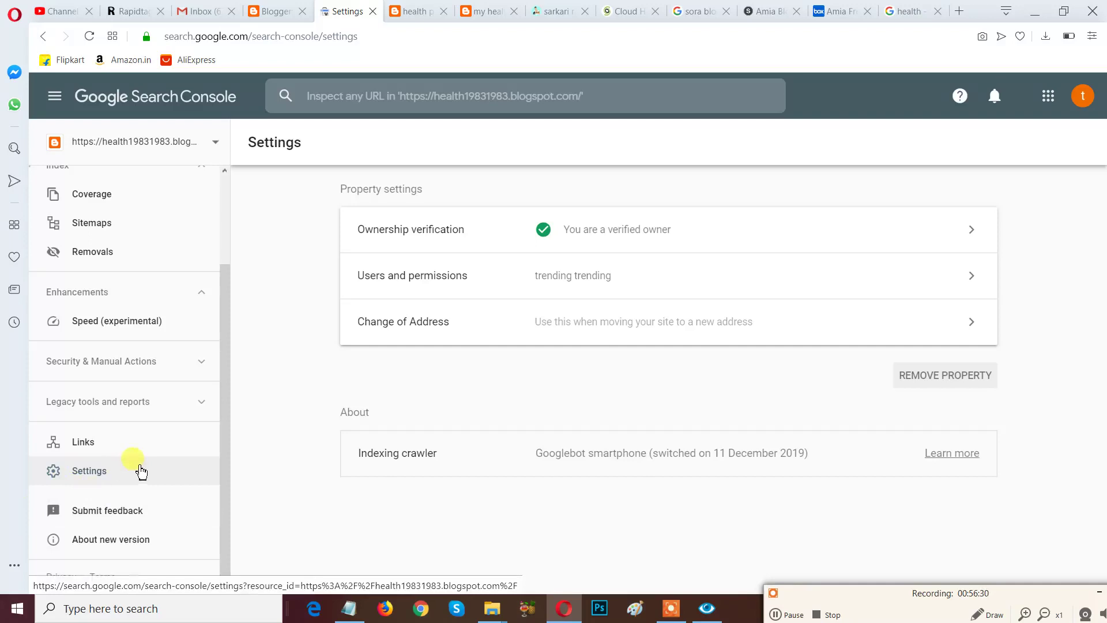
scroll(141, 472, "up", 2)
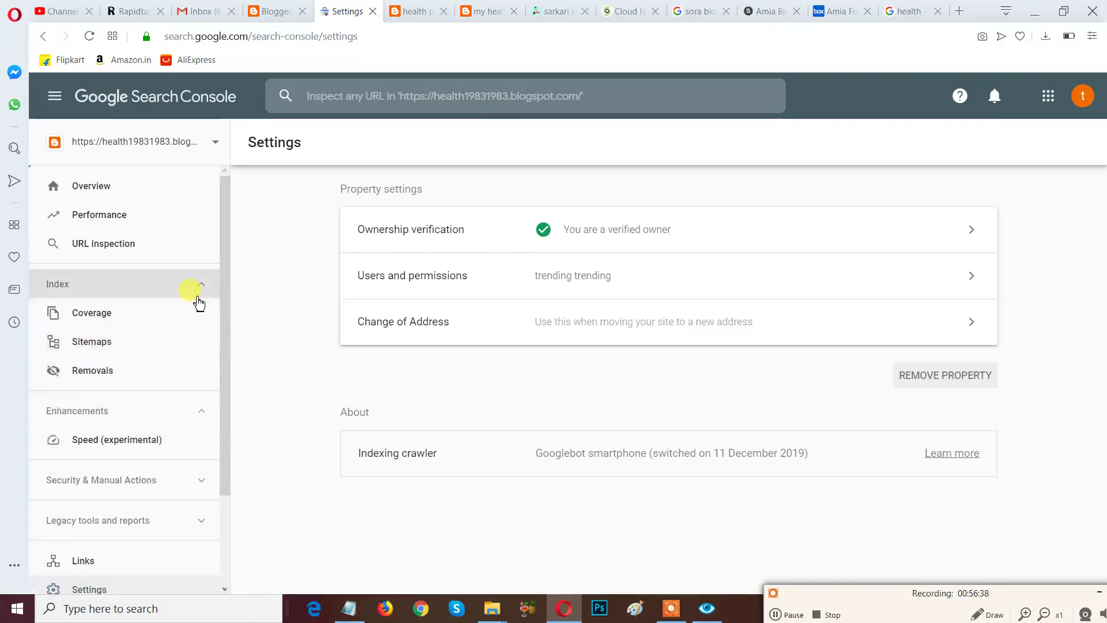
left_click(81, 347)
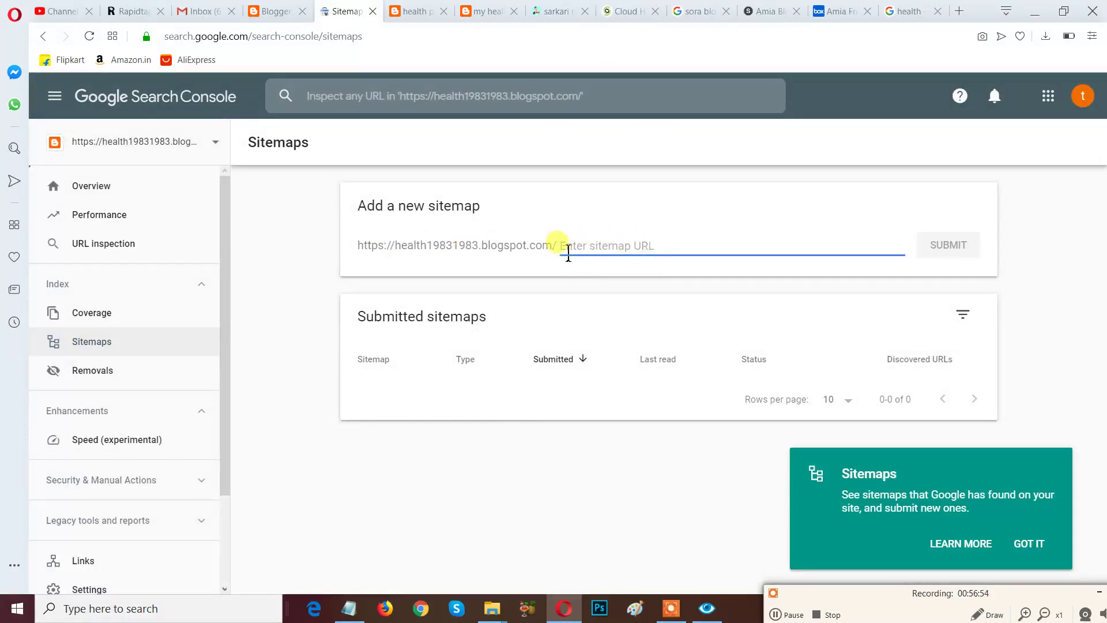
Submit sitemap.xml as a new sitemap and dismiss the confirmation and tip card.
type("sitemap.xml")
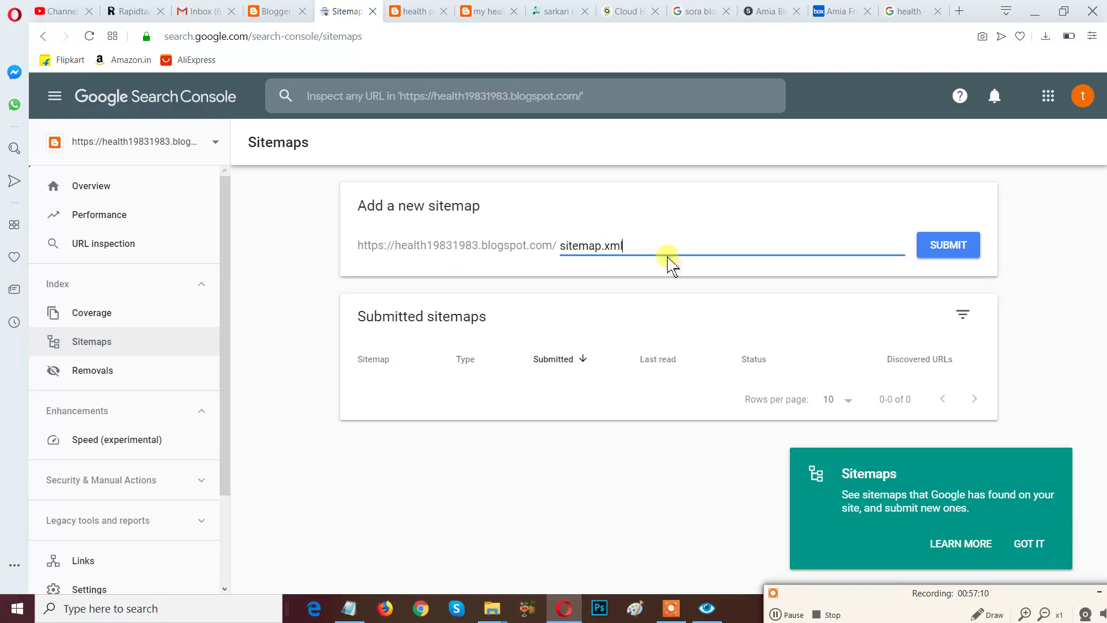
left_click(952, 252)
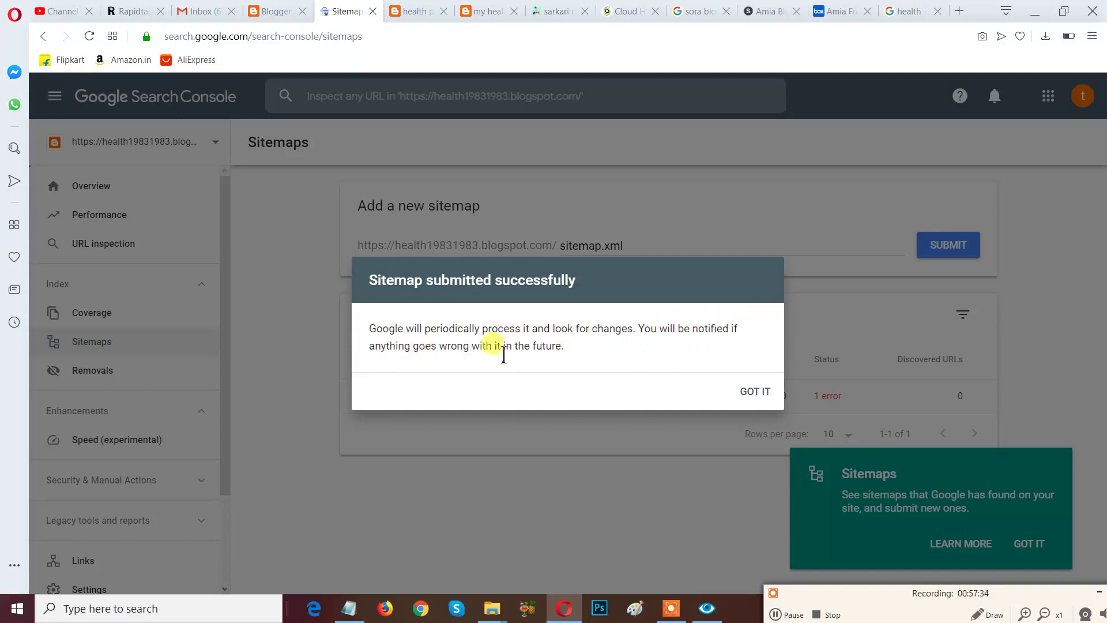
left_click(753, 391)
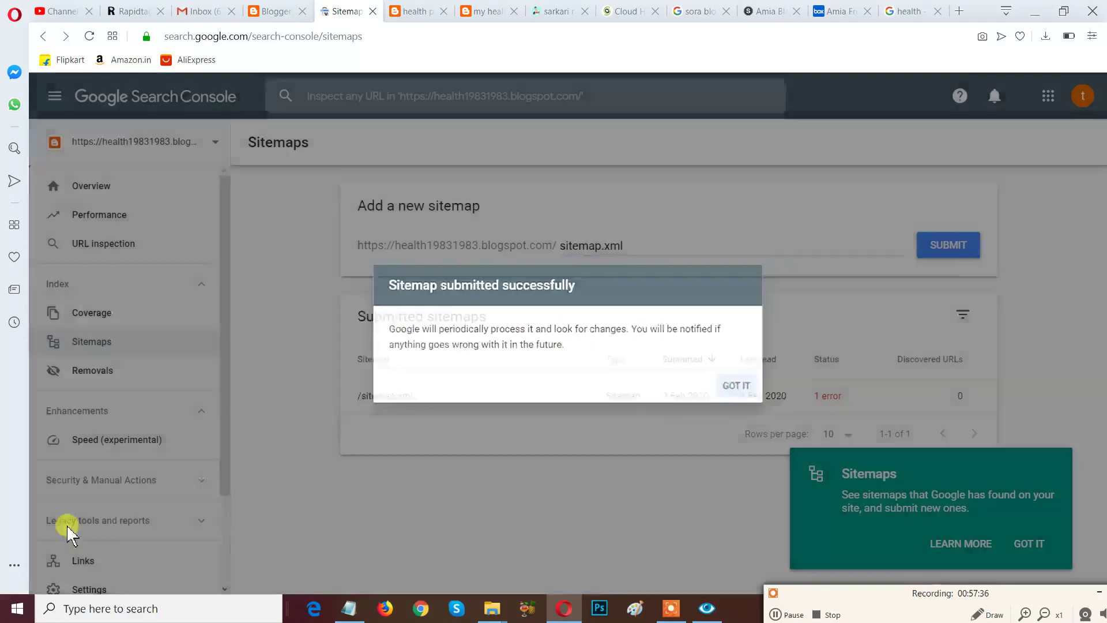
left_click(1033, 543)
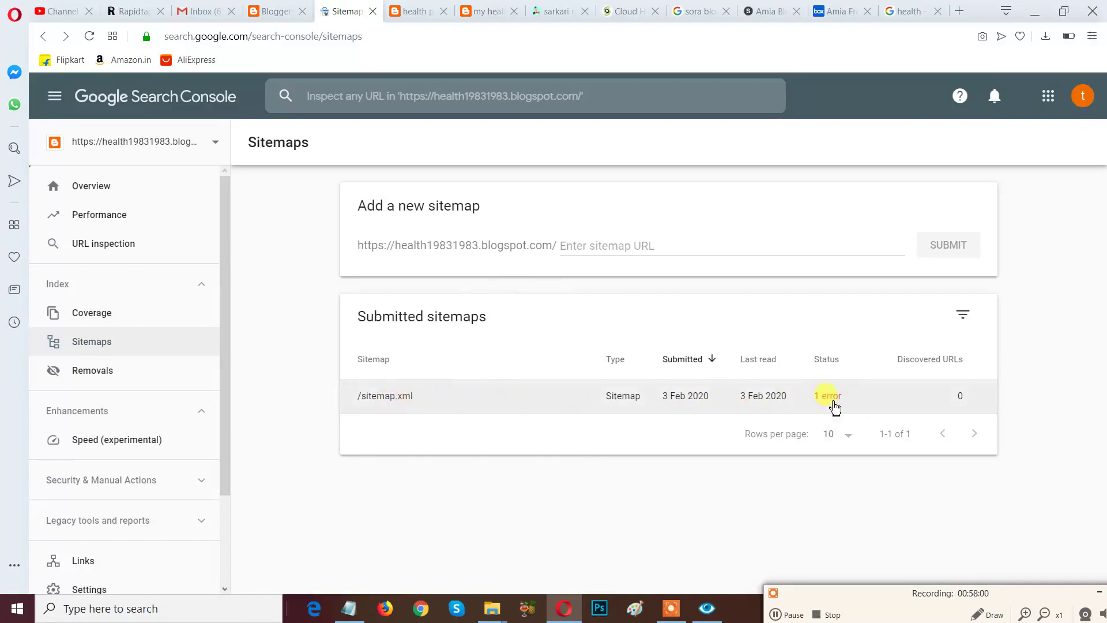
Enter sitemap.xml again, resubmit it and acknowledge the confirmation.
left_click(564, 248)
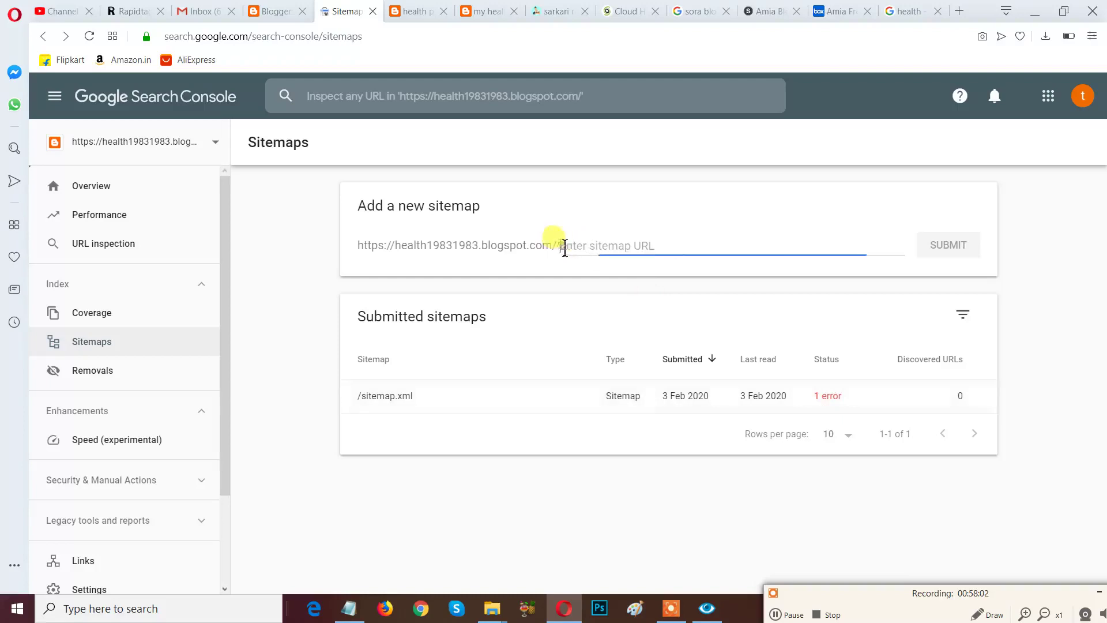
type("sitemap.xml")
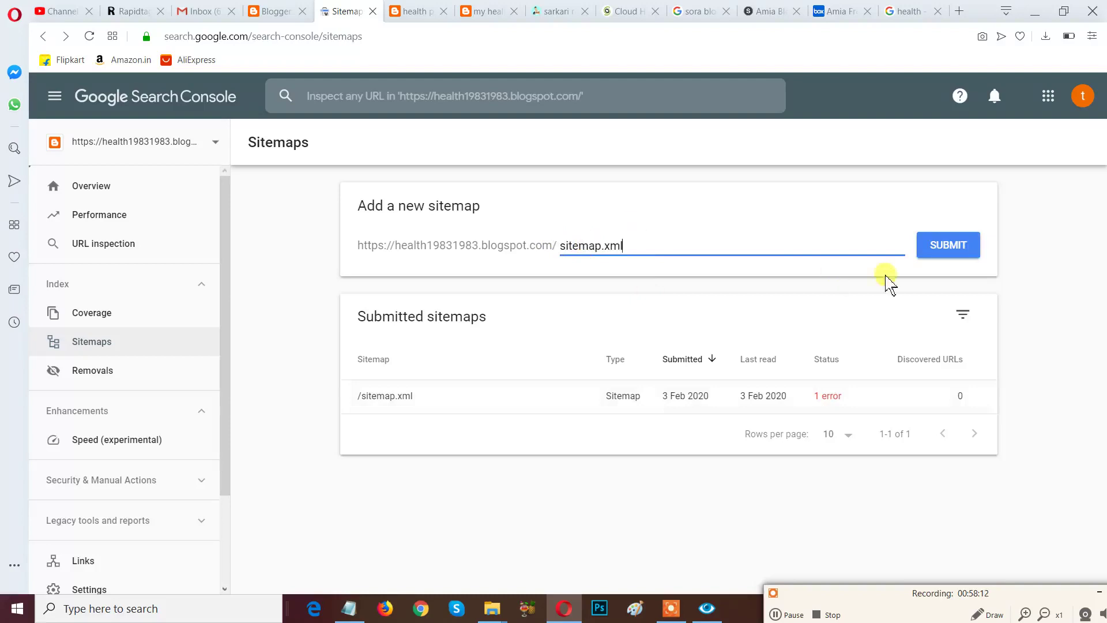
left_click(950, 247)
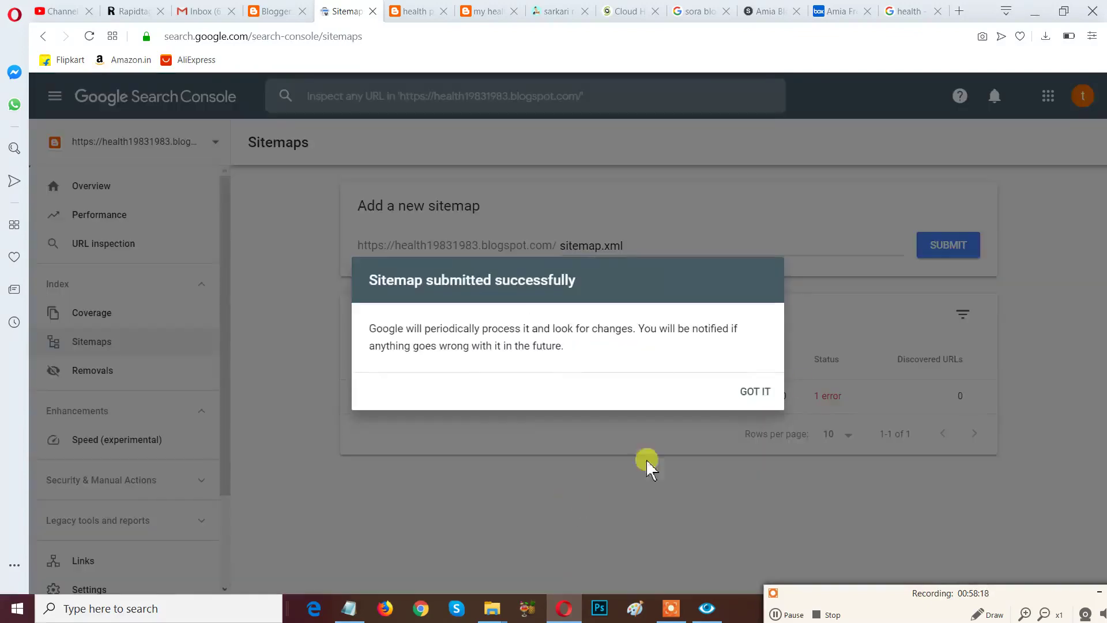
left_click(751, 391)
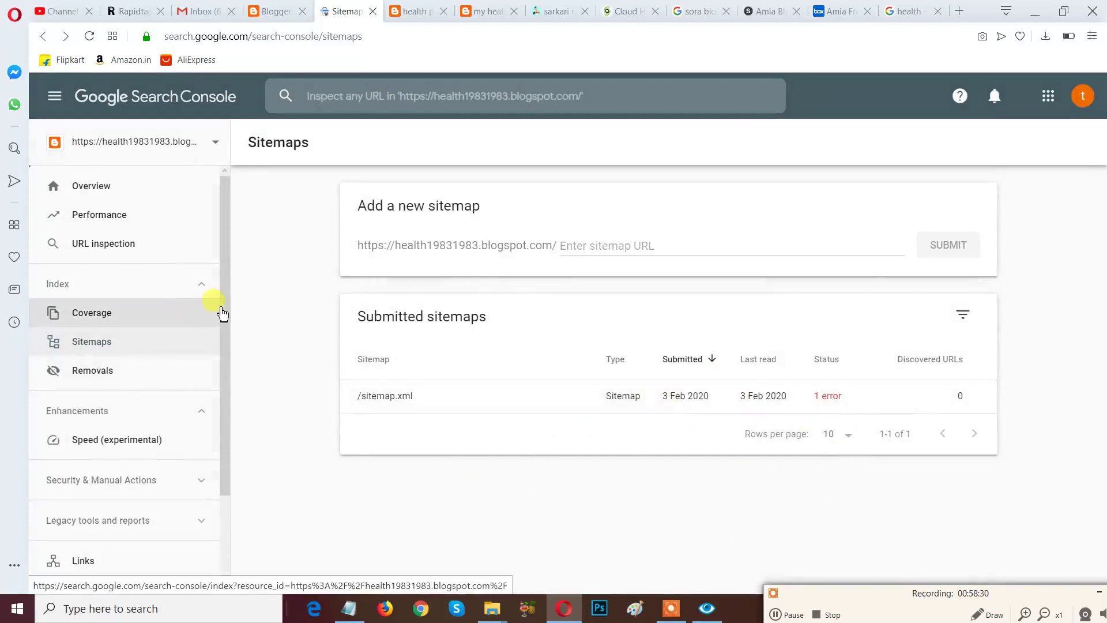
Open and close the Search Console property list a few times.
left_click(214, 149)
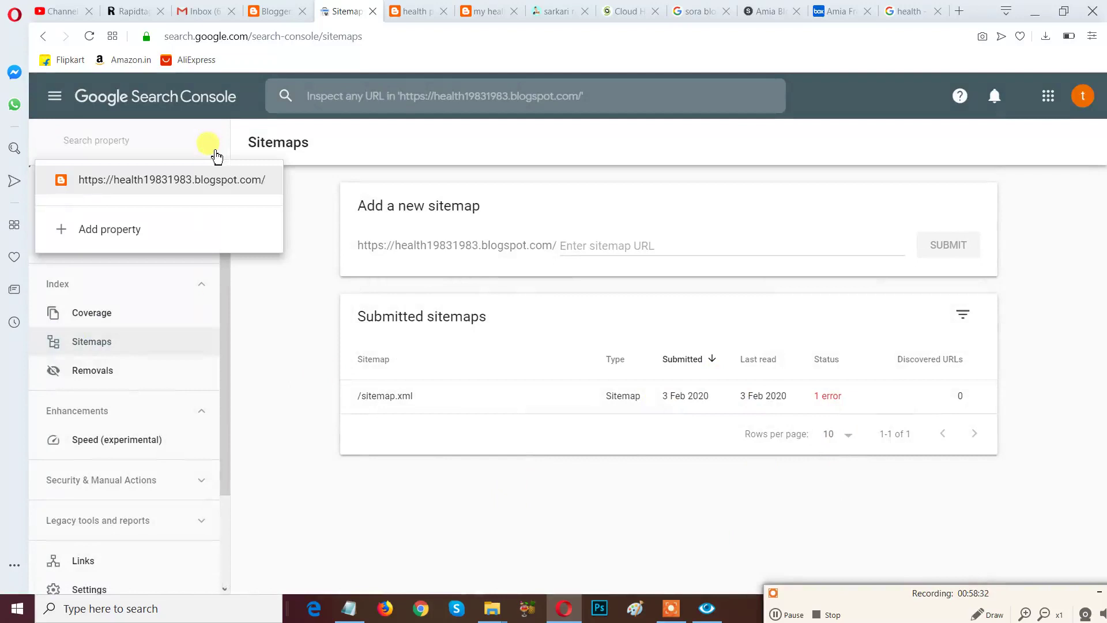
left_click(271, 321)
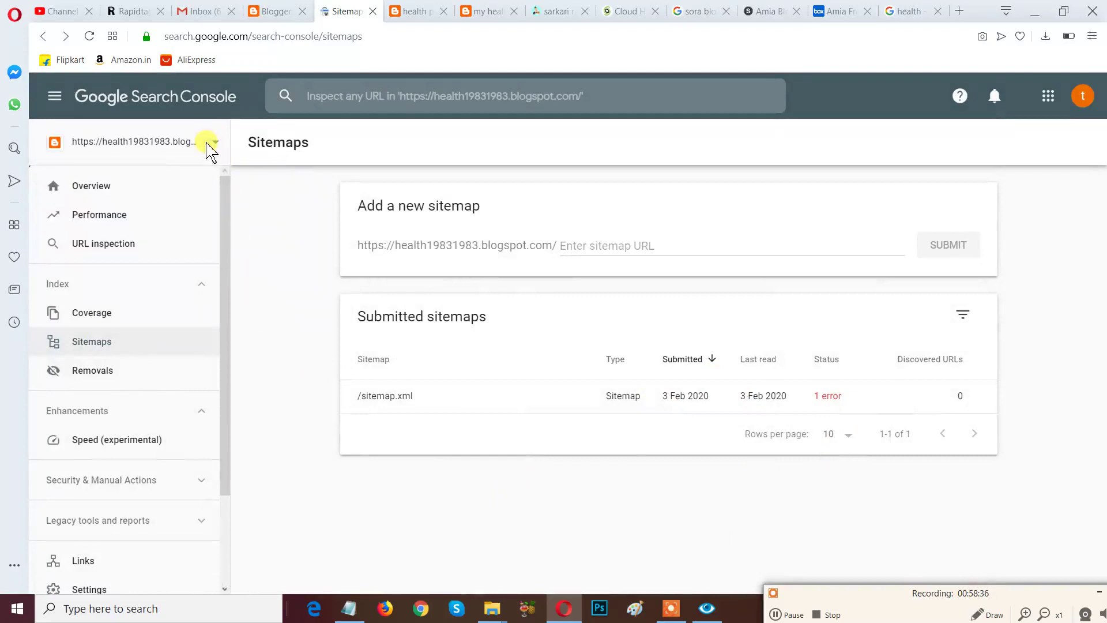
left_click(218, 146)
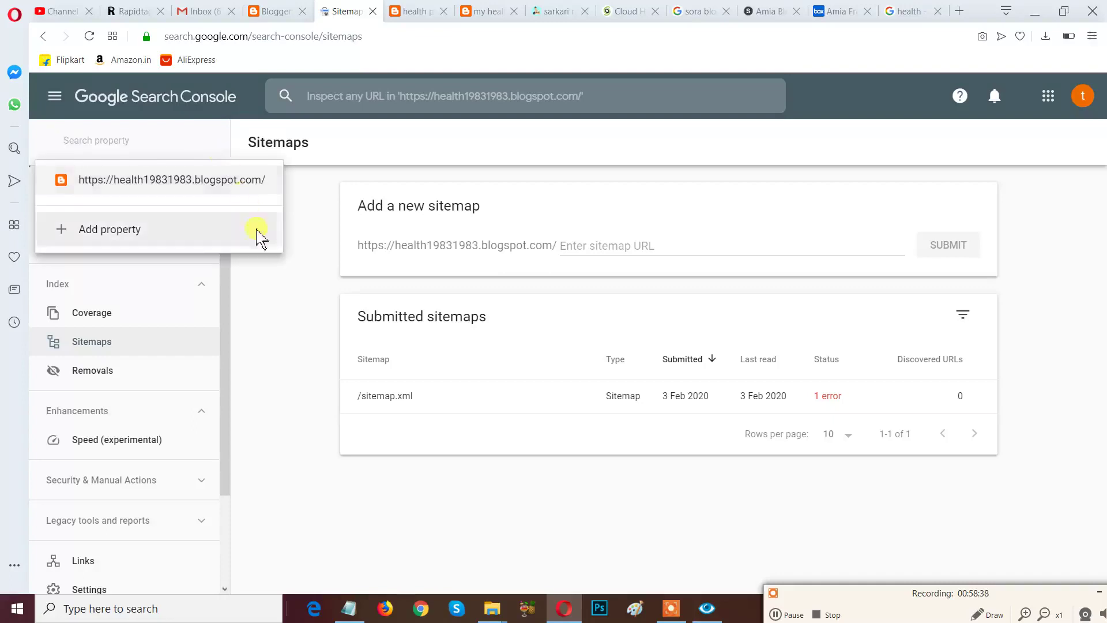
left_click(280, 292)
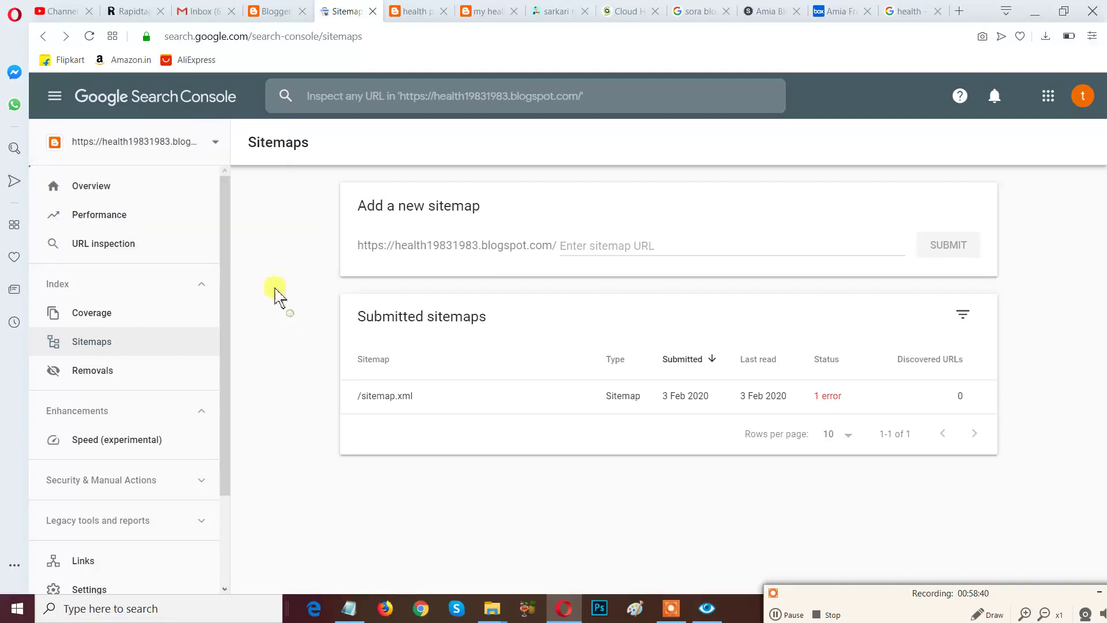
left_click(217, 147)
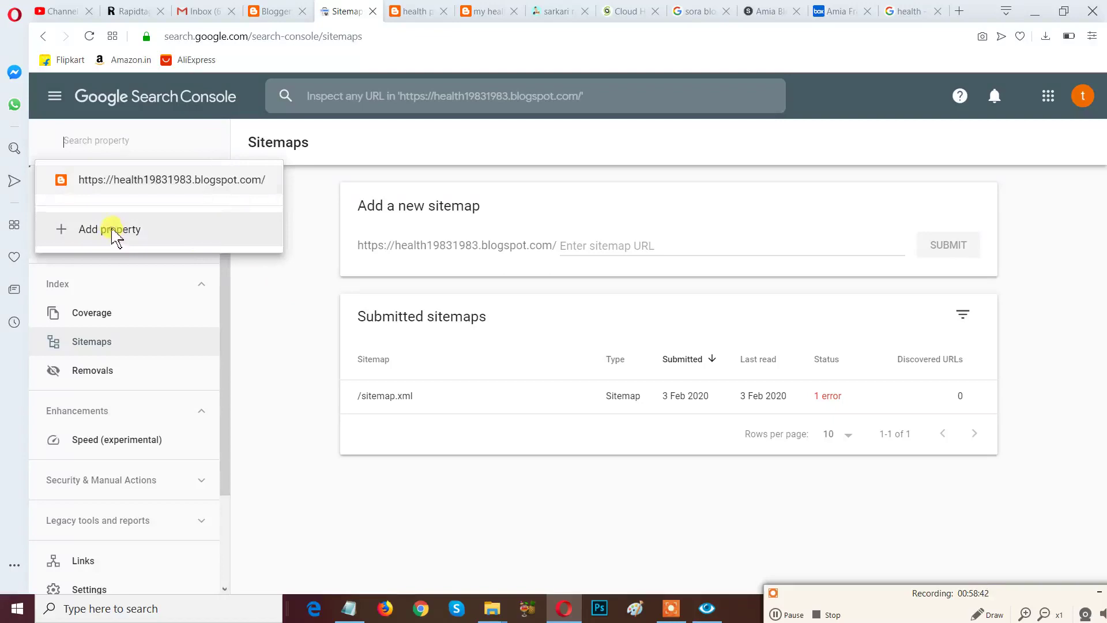
Start adding a URL-prefix property, then close the property type dialog without adding one.
left_click(112, 230)
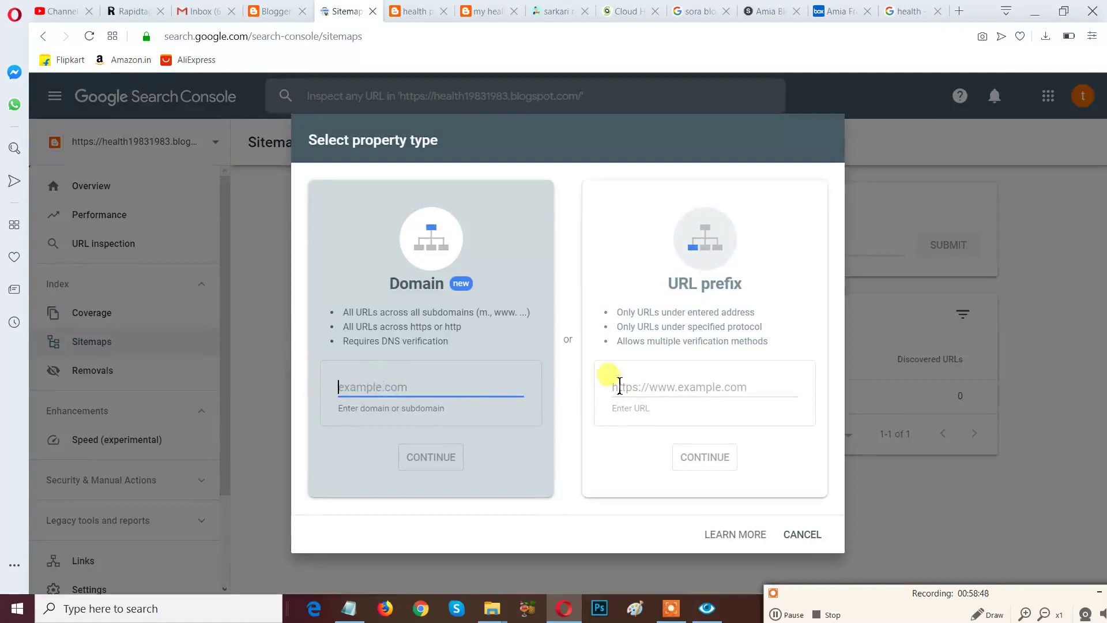
left_click(675, 396)
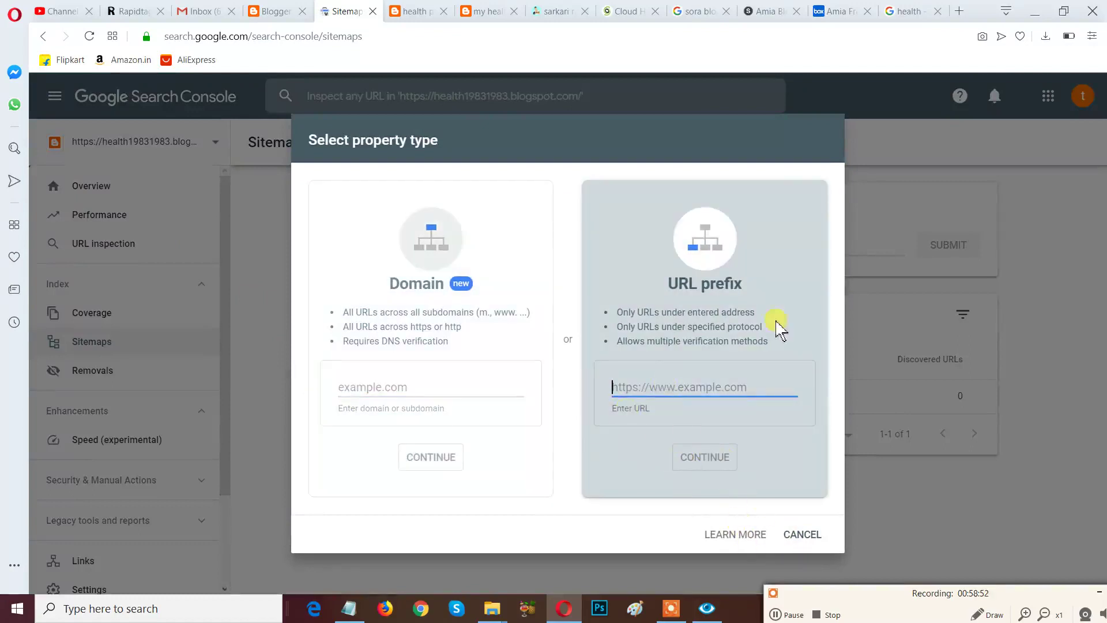
left_click(901, 131)
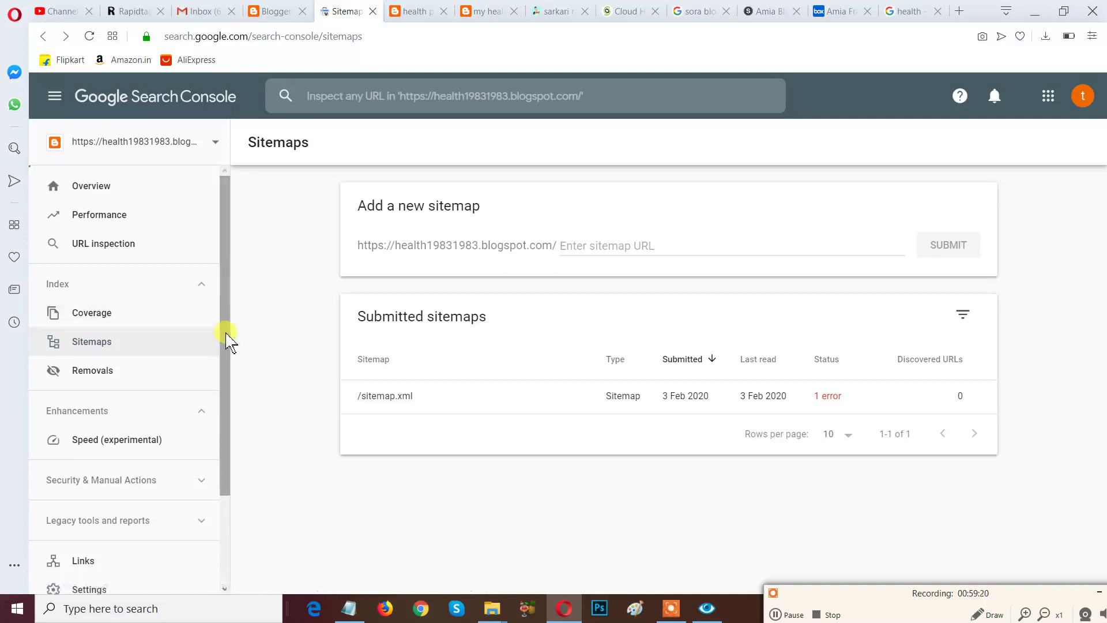
scroll(224, 339, "down", 2)
scroll(229, 344, "down", 1)
scroll(229, 343, "up", 3)
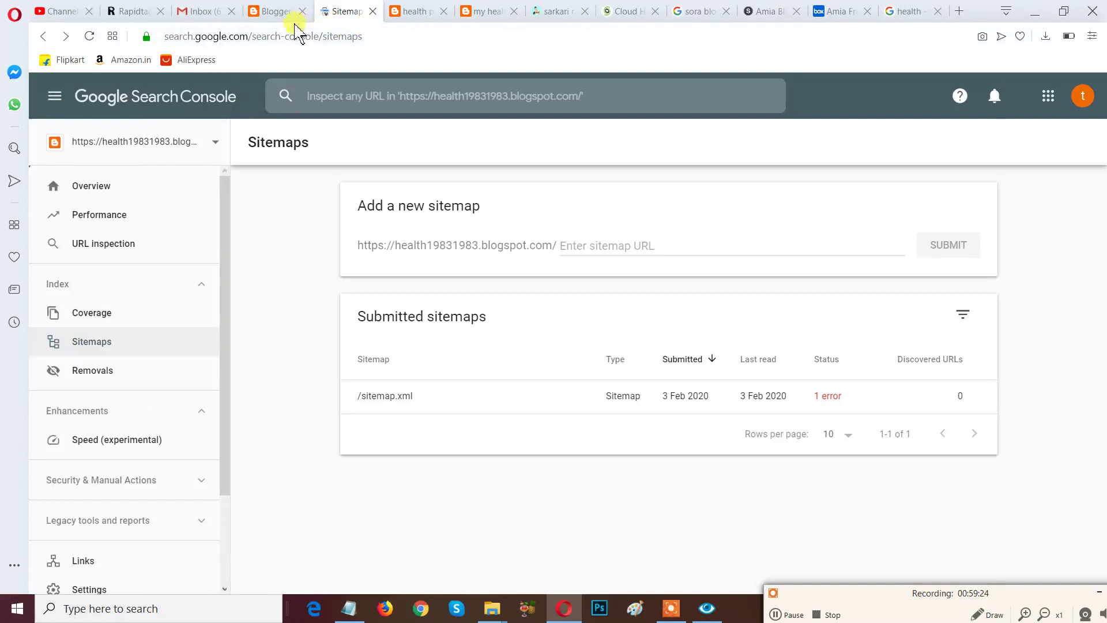
In Blogger's search preferences, outline the Custom robots.txt and header tags rows with red boxes.
left_click(273, 12)
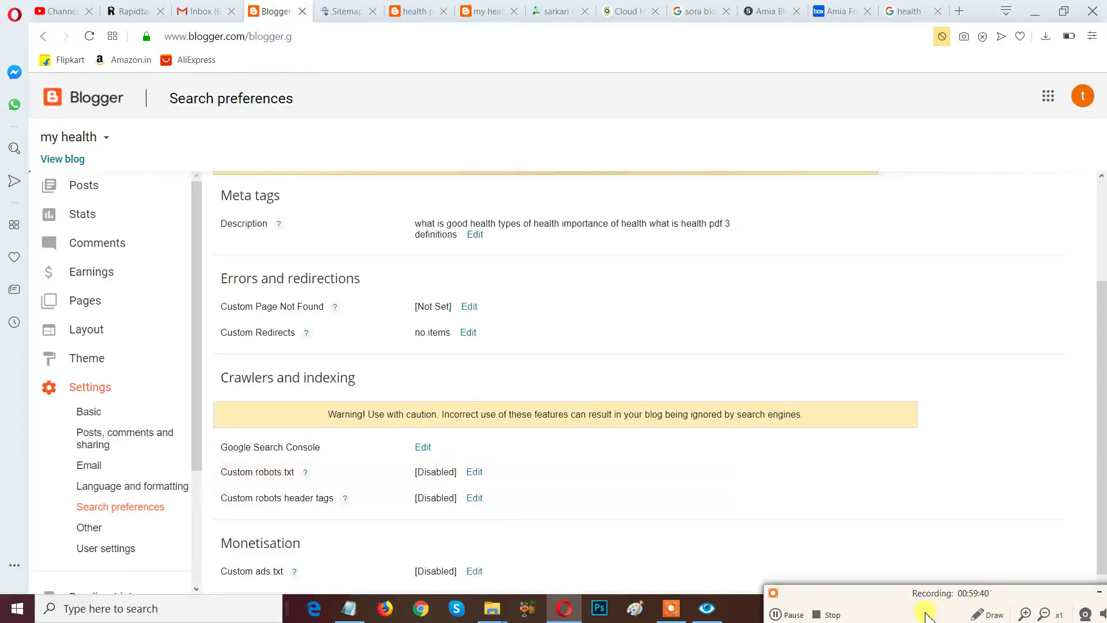
left_click_drag(864, 598, 823, 498)
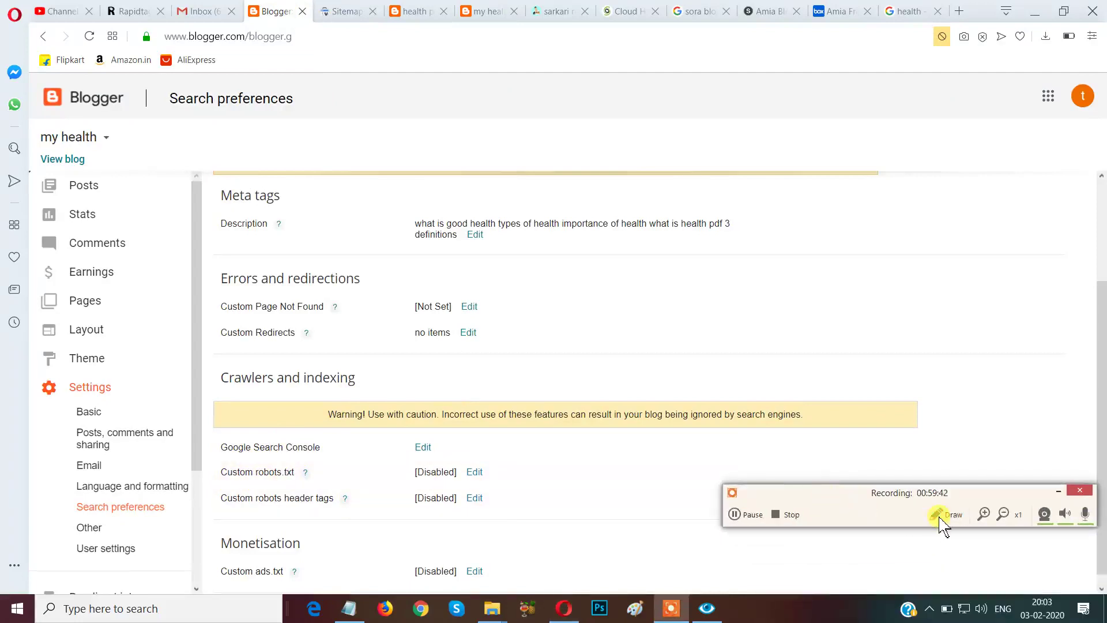
left_click(939, 518)
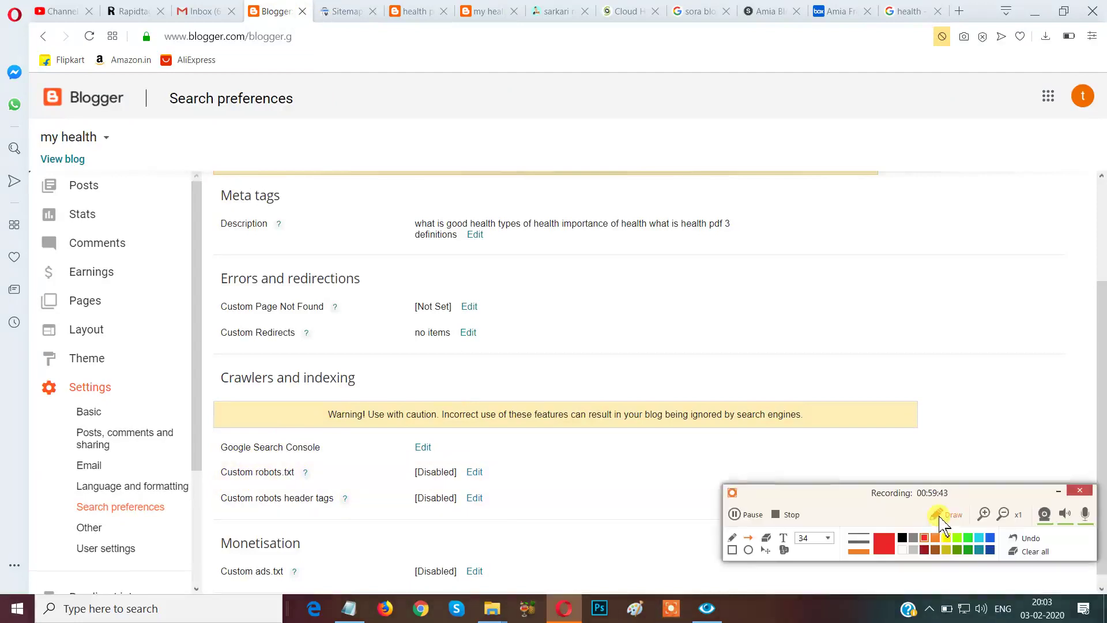
left_click(731, 554)
mouse_move(208, 451)
left_mouse_down()
mouse_move(223, 477)
mouse_move(292, 491)
mouse_move(494, 499)
mouse_move(532, 490)
left_mouse_up()
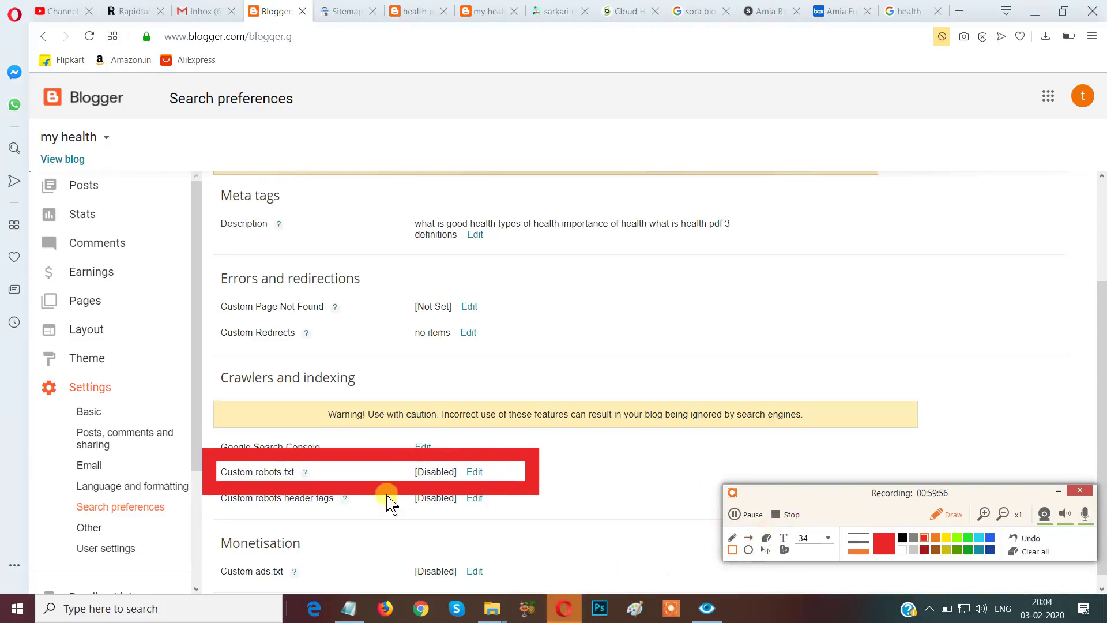
left_click(1018, 539)
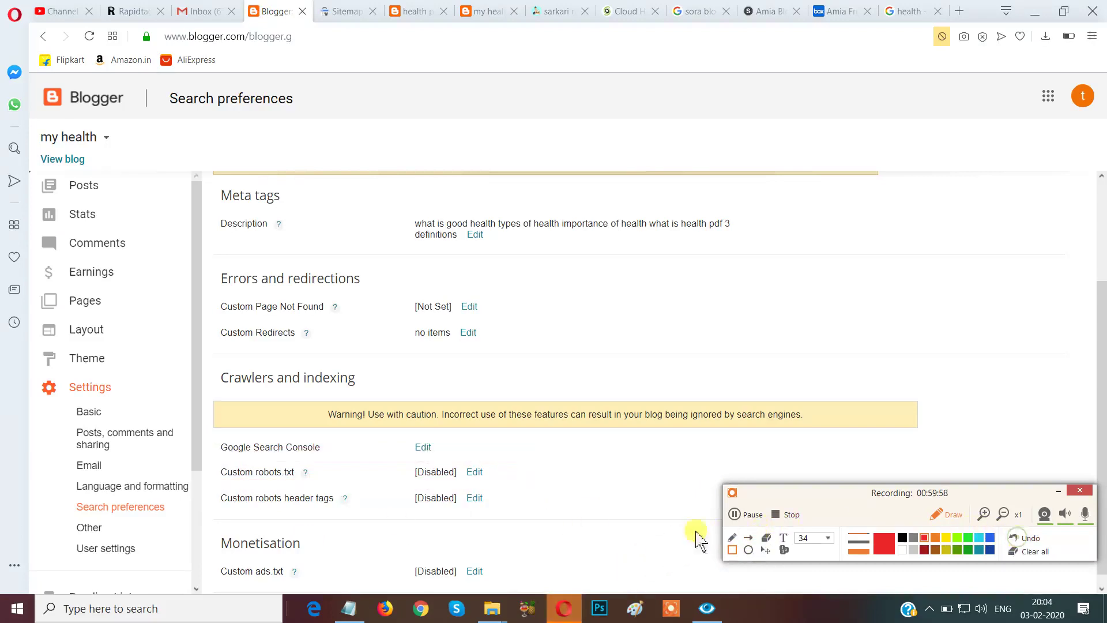
mouse_move(211, 487)
left_mouse_down()
mouse_move(222, 507)
mouse_move(420, 522)
mouse_move(485, 511)
mouse_move(533, 523)
left_mouse_up()
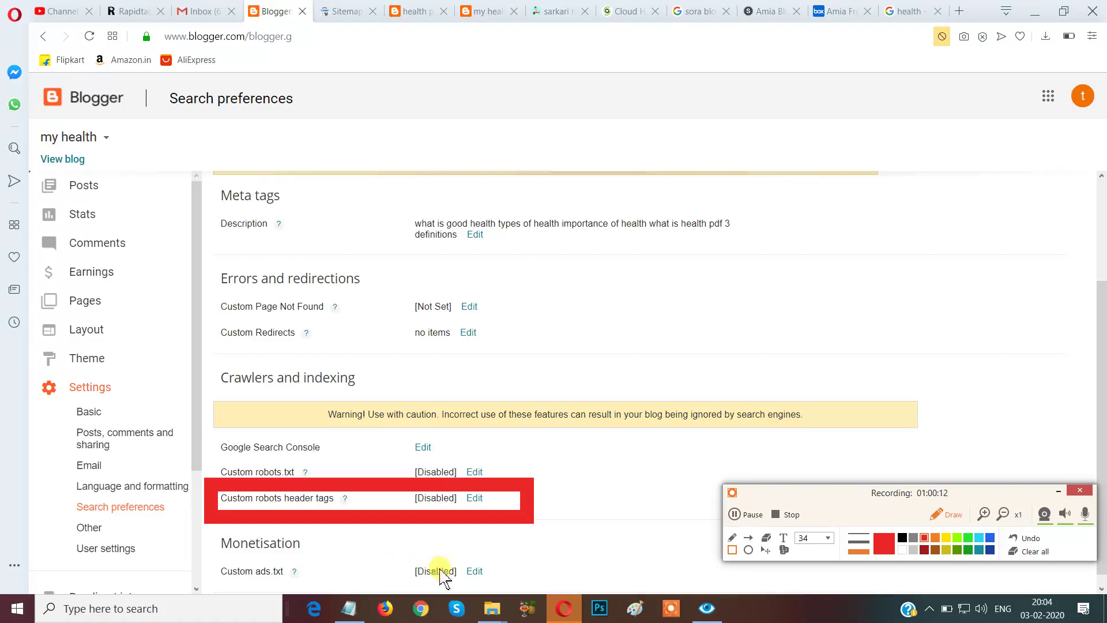
left_click(1029, 551)
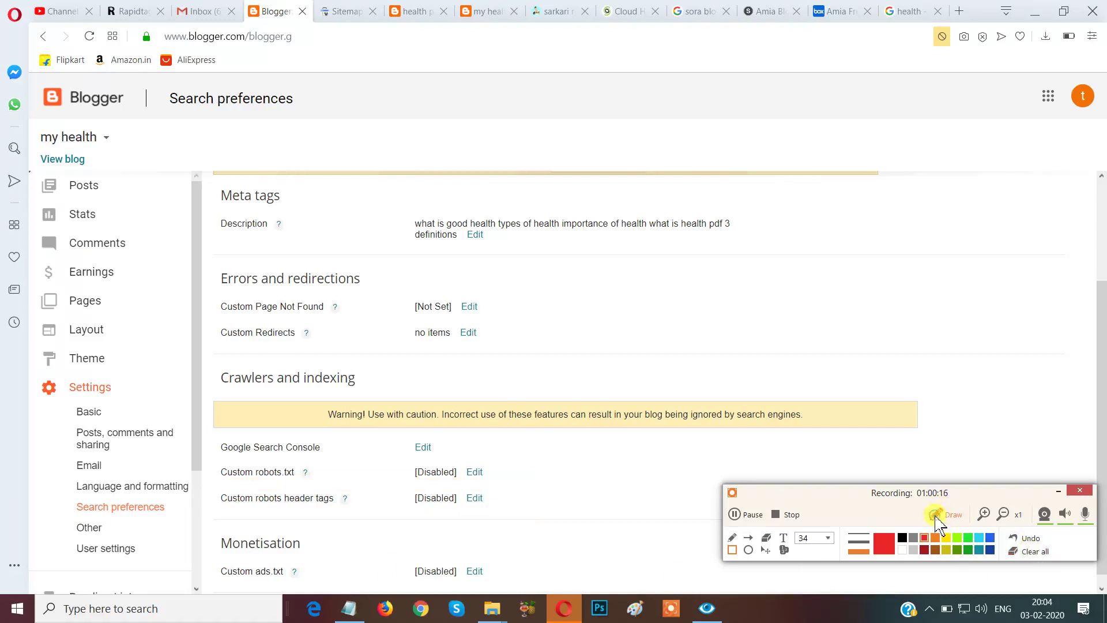
left_click(935, 516)
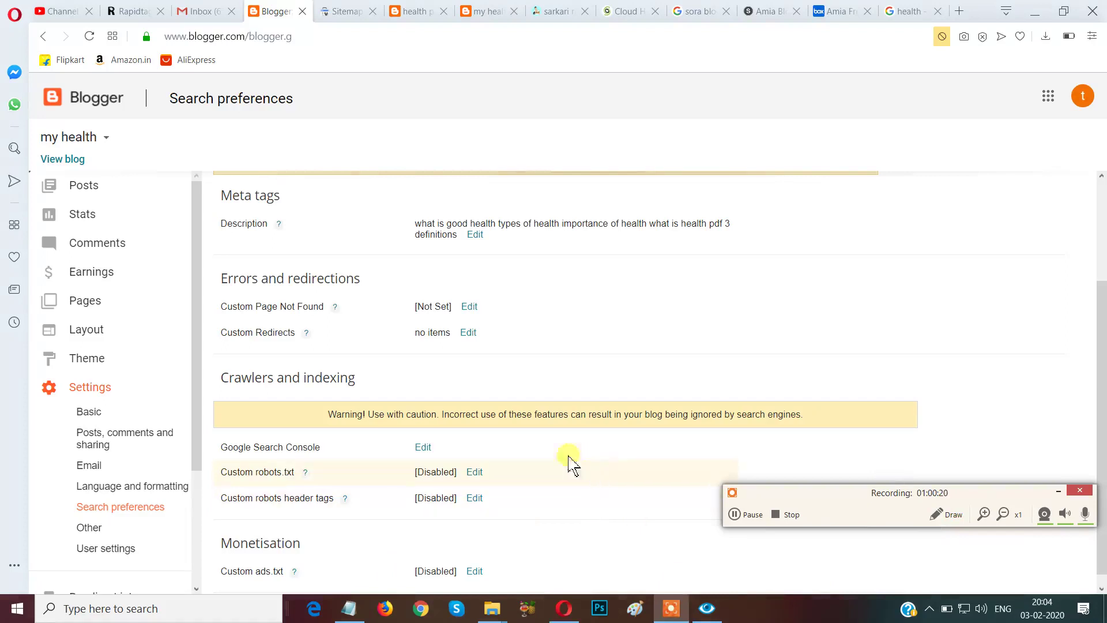
Set Custom robots.txt to Yes and copy the label text 'robots.txt'.
left_click(475, 473)
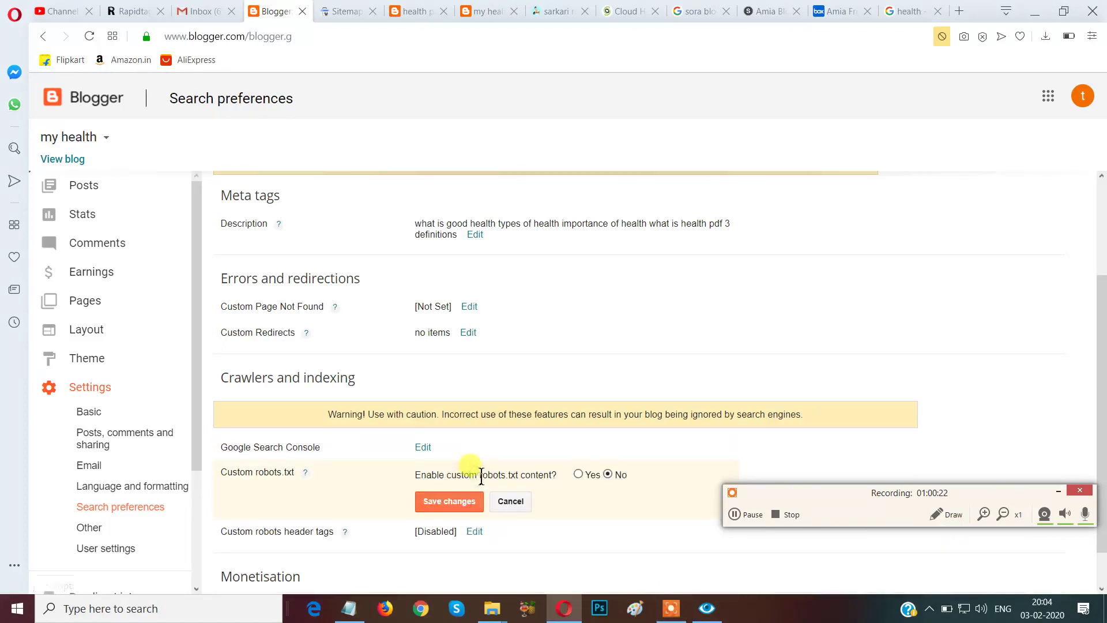
left_click(578, 474)
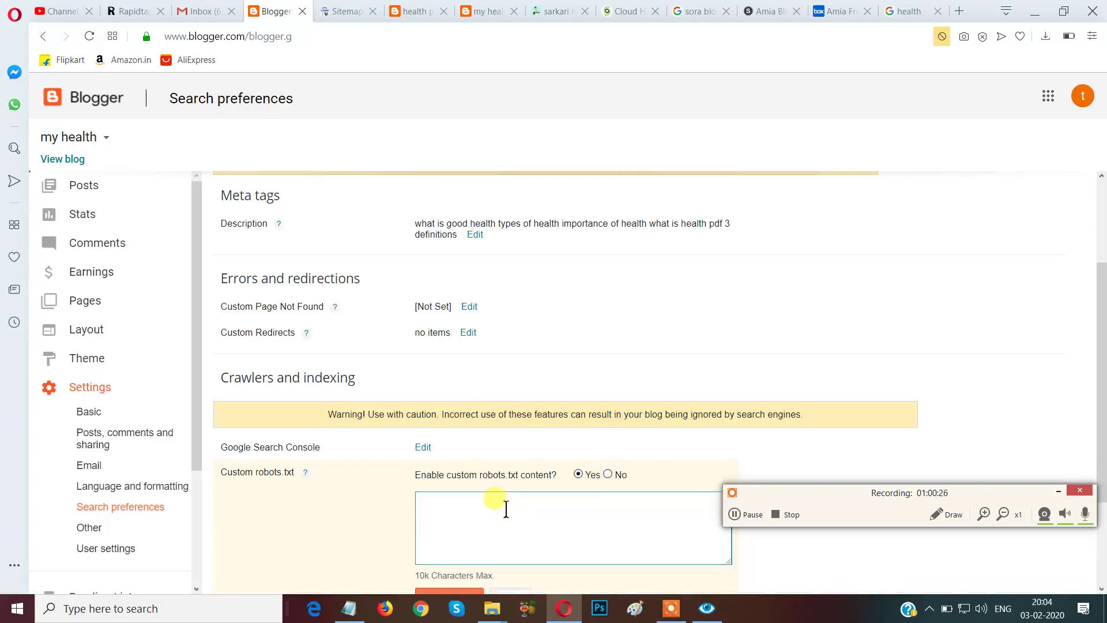
scroll(674, 411, "down", 2)
left_click(482, 461)
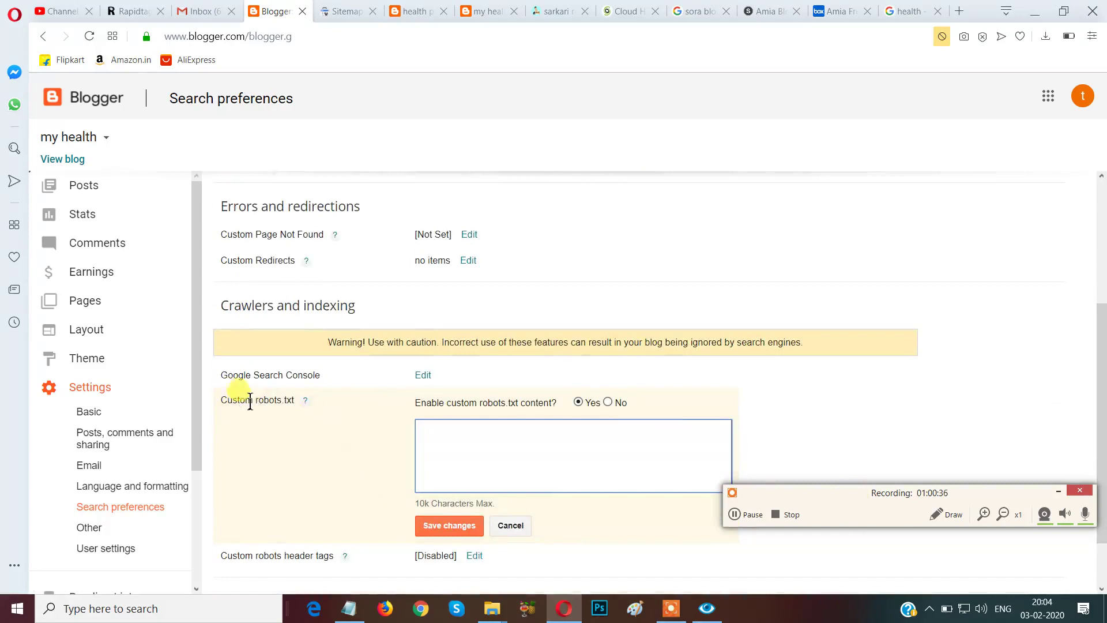
left_click_drag(256, 402, 300, 405)
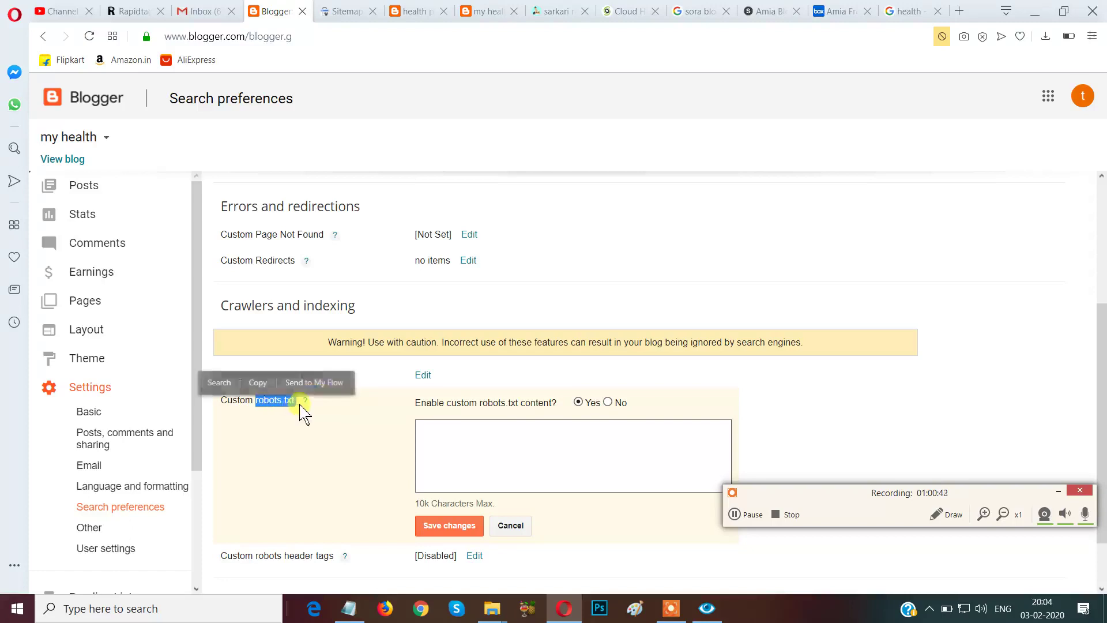
left_click(257, 382)
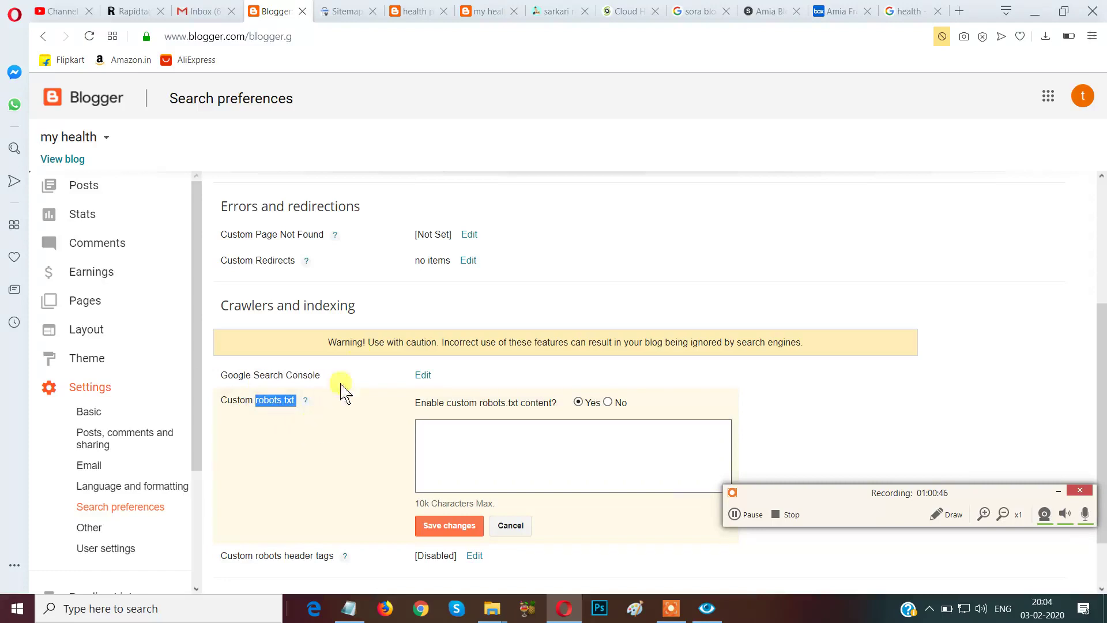
Switch to the live blog tab with the caret at the end of its address.
left_click(413, 11)
left_click(321, 34)
left_click(333, 36)
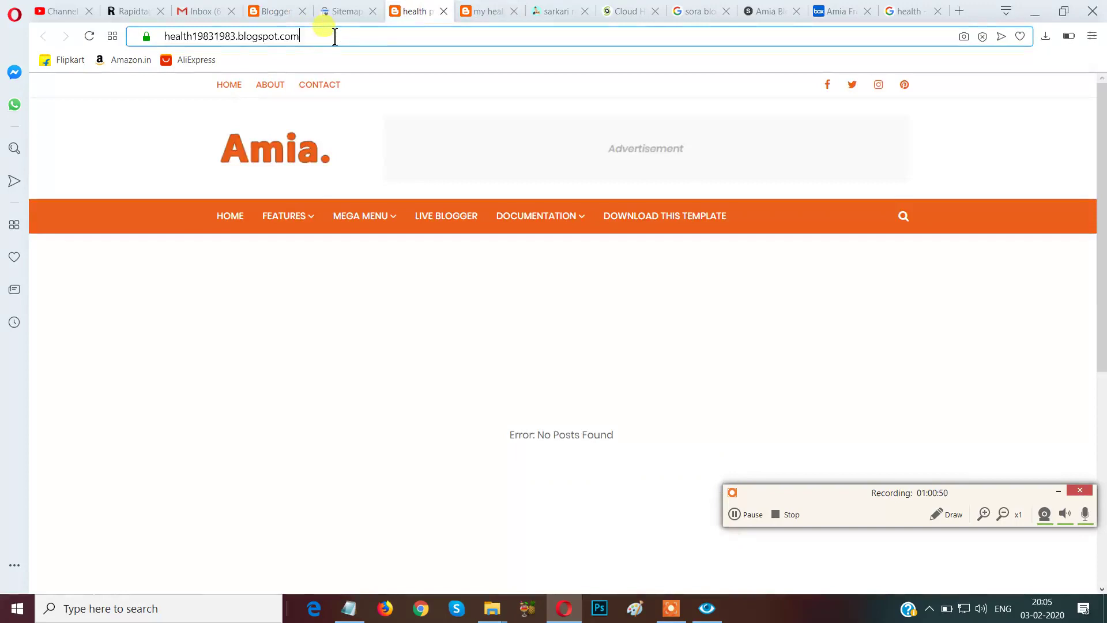
Outline the blog address in the address bar with a cyan on-screen box, then clear it.
left_click(935, 513)
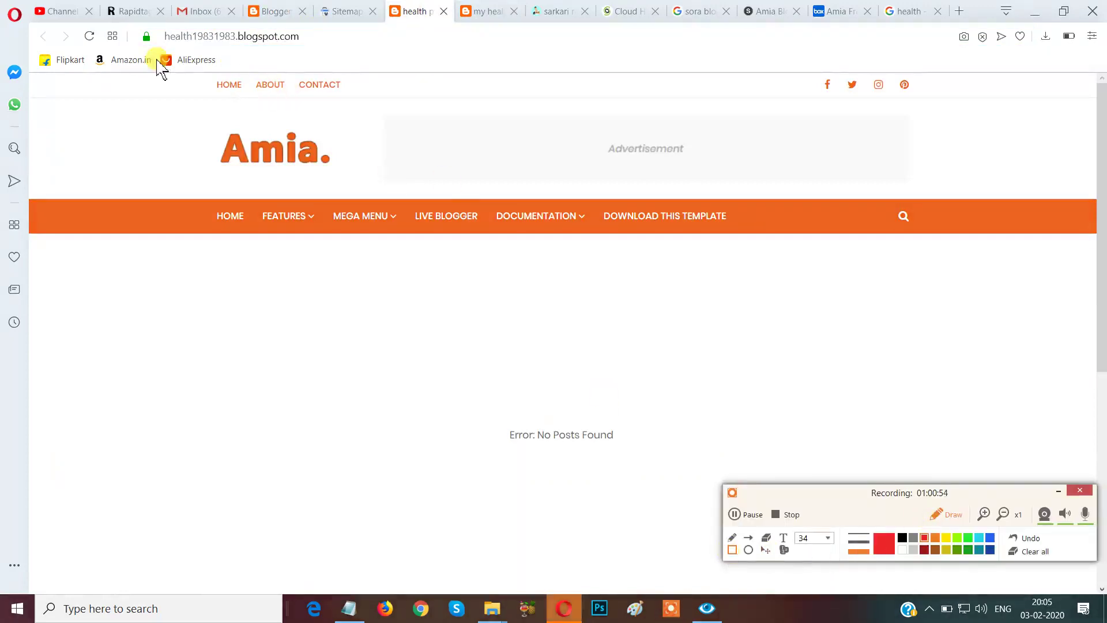
mouse_move(128, 15)
left_mouse_down()
mouse_move(190, 62)
mouse_move(344, 69)
left_mouse_up()
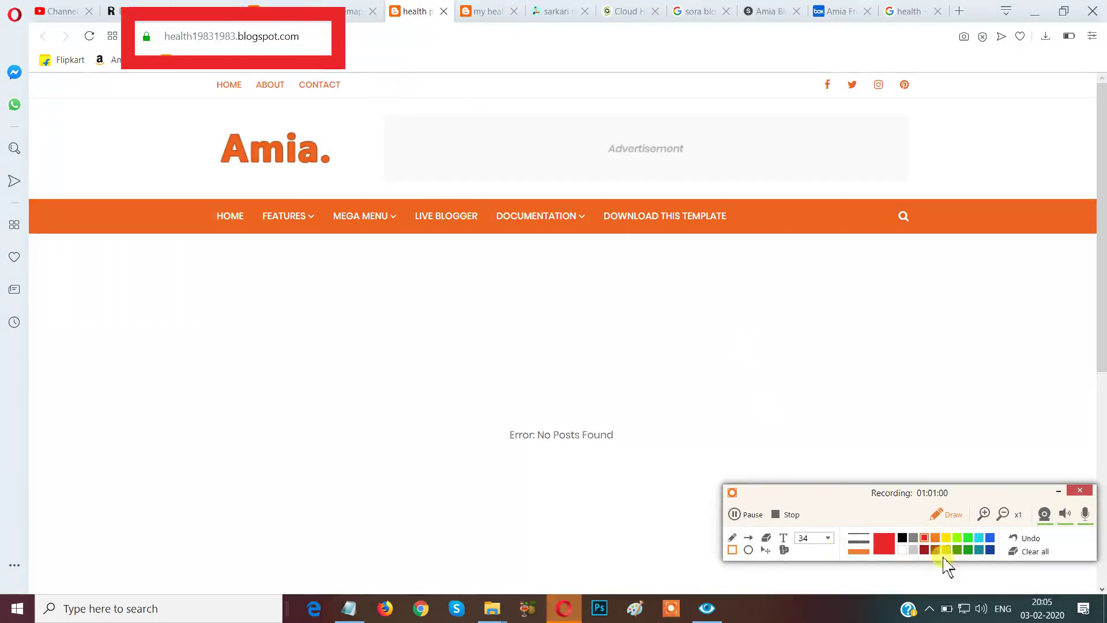
left_click(980, 537)
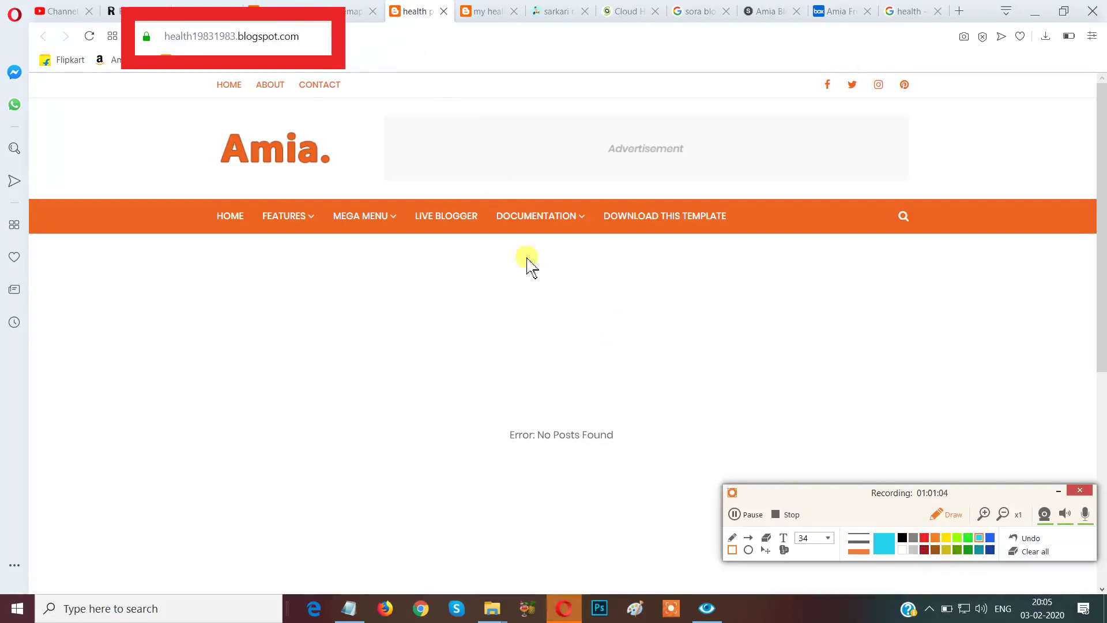
left_click(1044, 552)
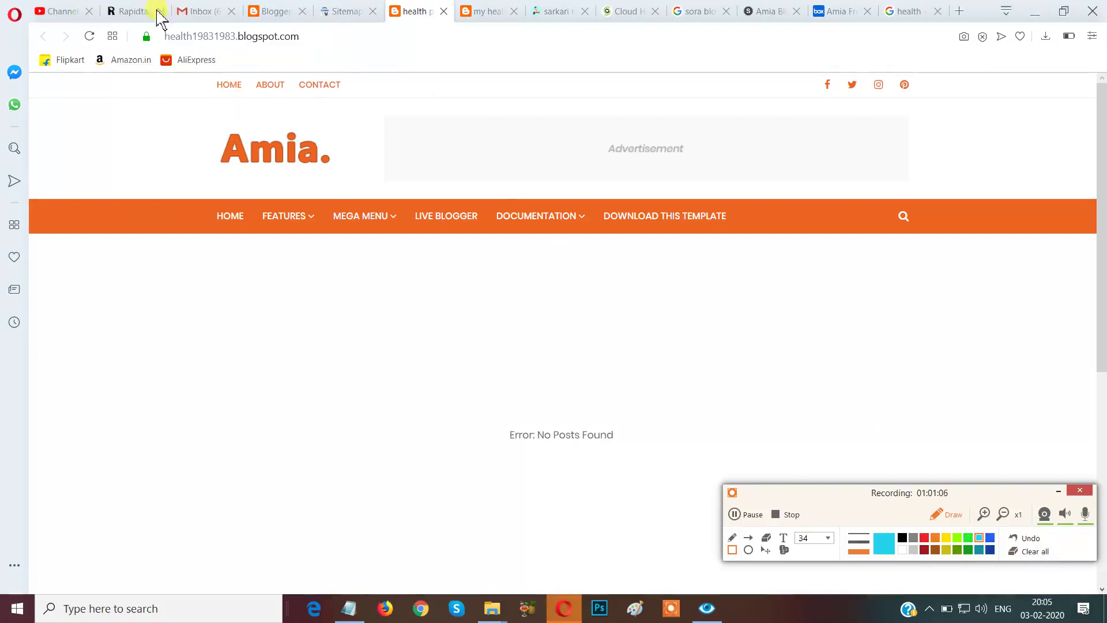
mouse_move(136, 6)
left_mouse_down()
mouse_move(242, 64)
mouse_move(322, 66)
left_mouse_up()
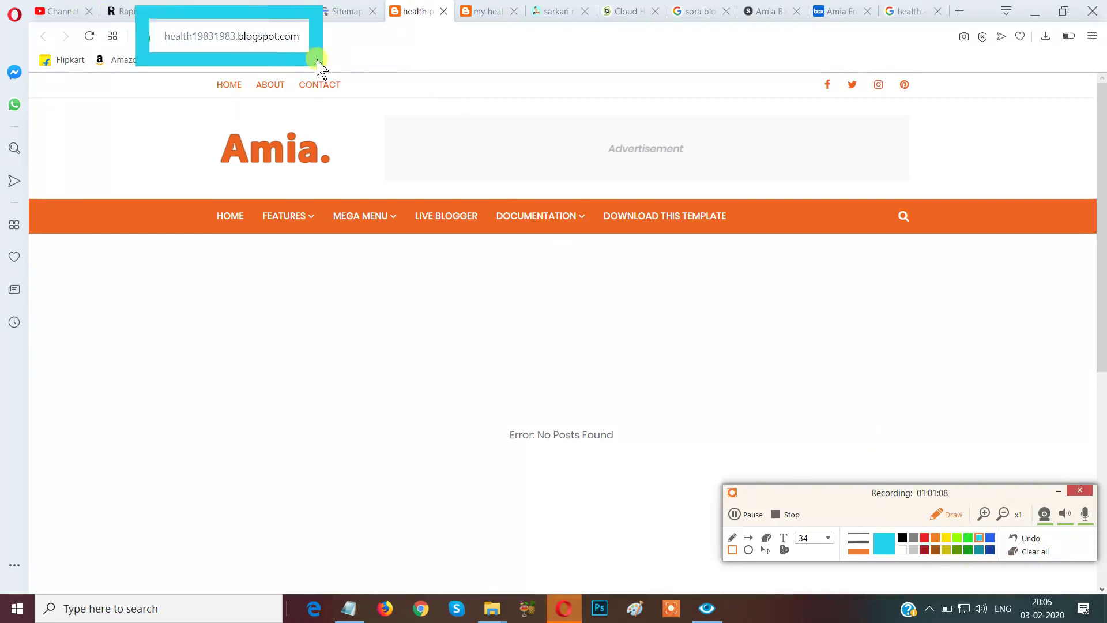
left_click(1019, 553)
left_click(943, 515)
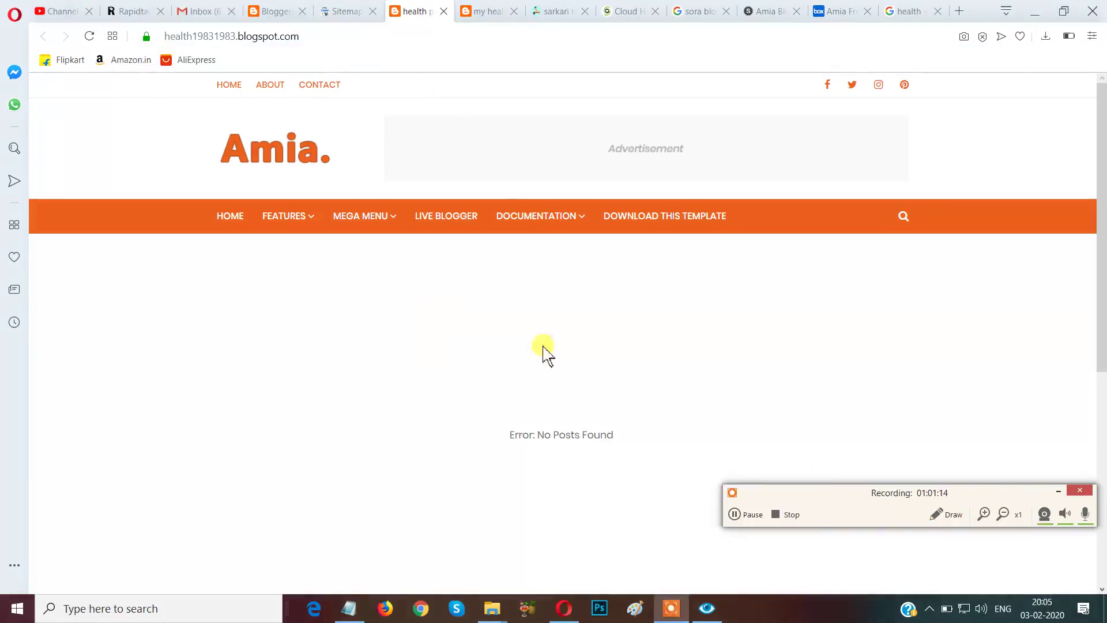
Append /robots.txt to the blog address and load it.
left_click(350, 39)
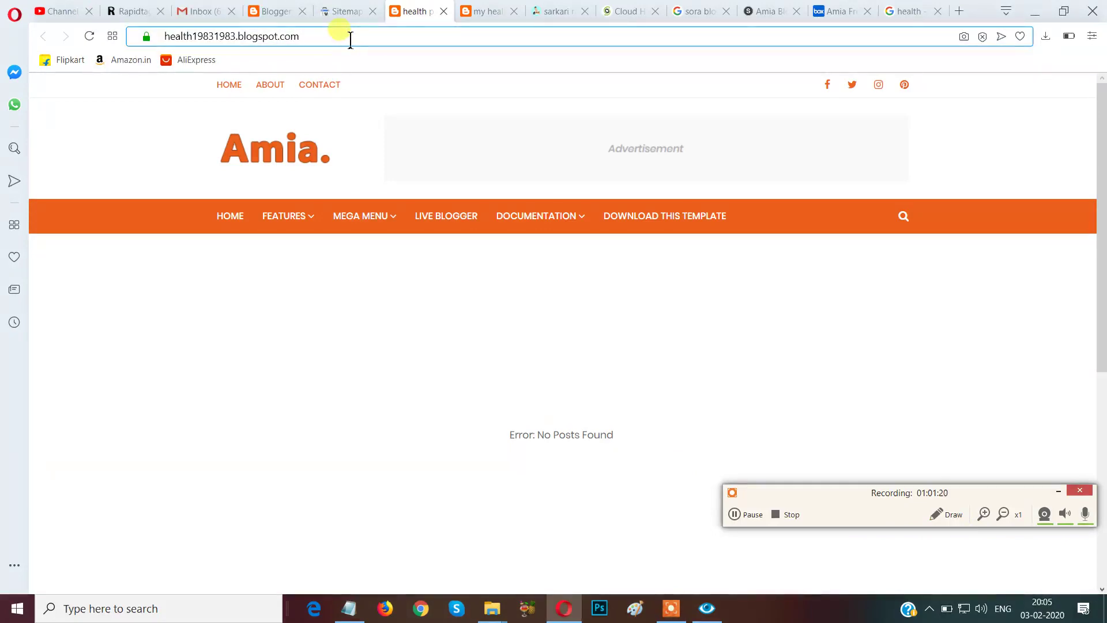
left_click(350, 39)
type("/")
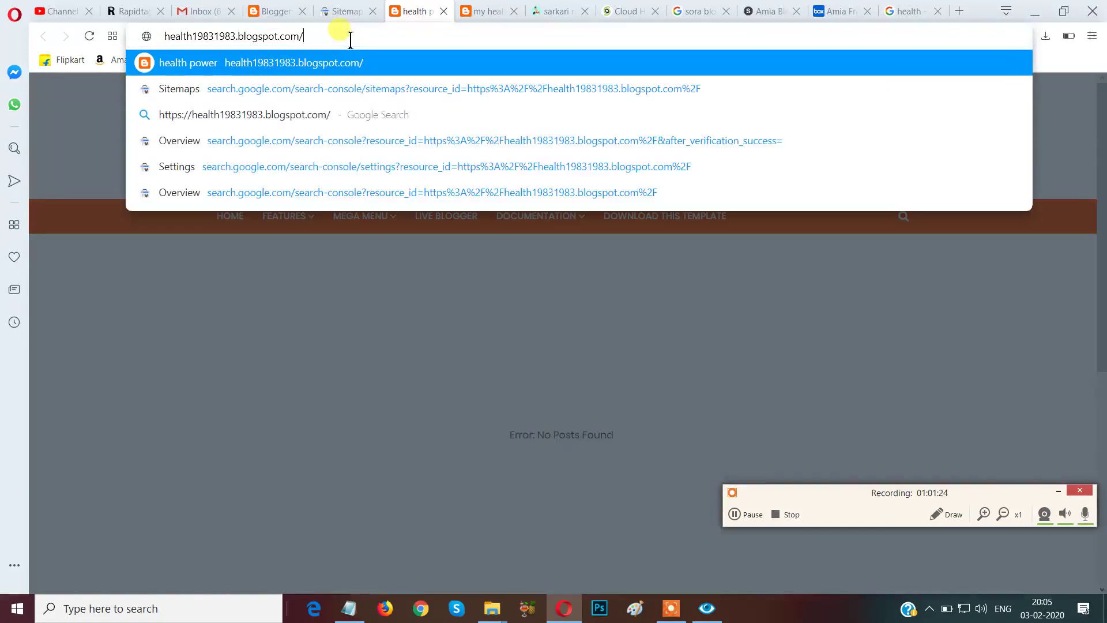
type("robots.txt")
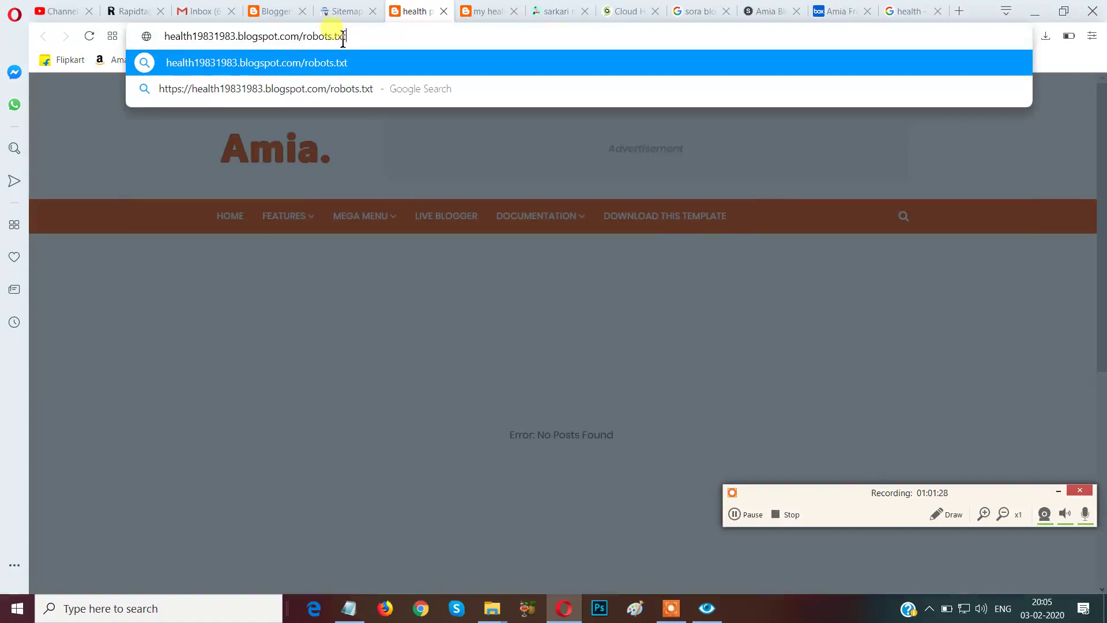
left_click_drag(306, 40, 354, 39)
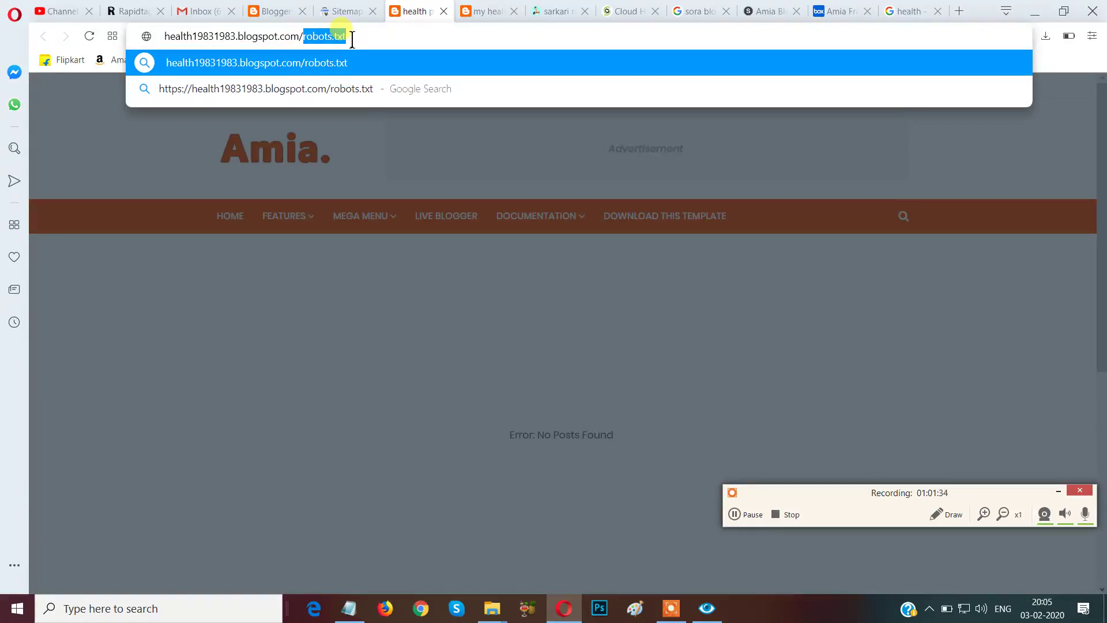
left_click(372, 33)
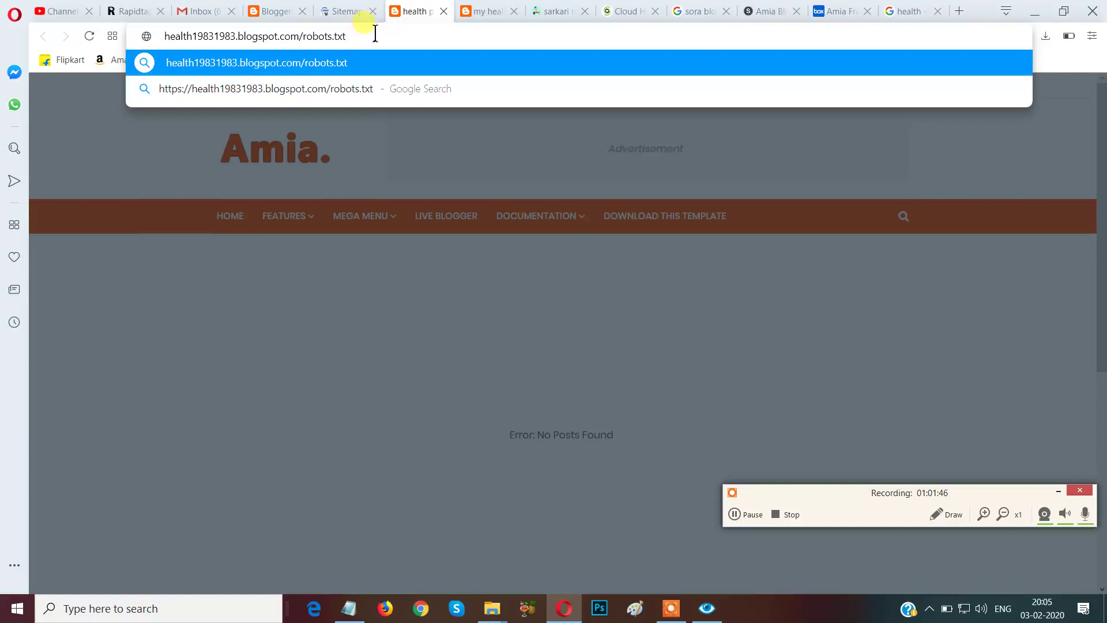
key("Return")
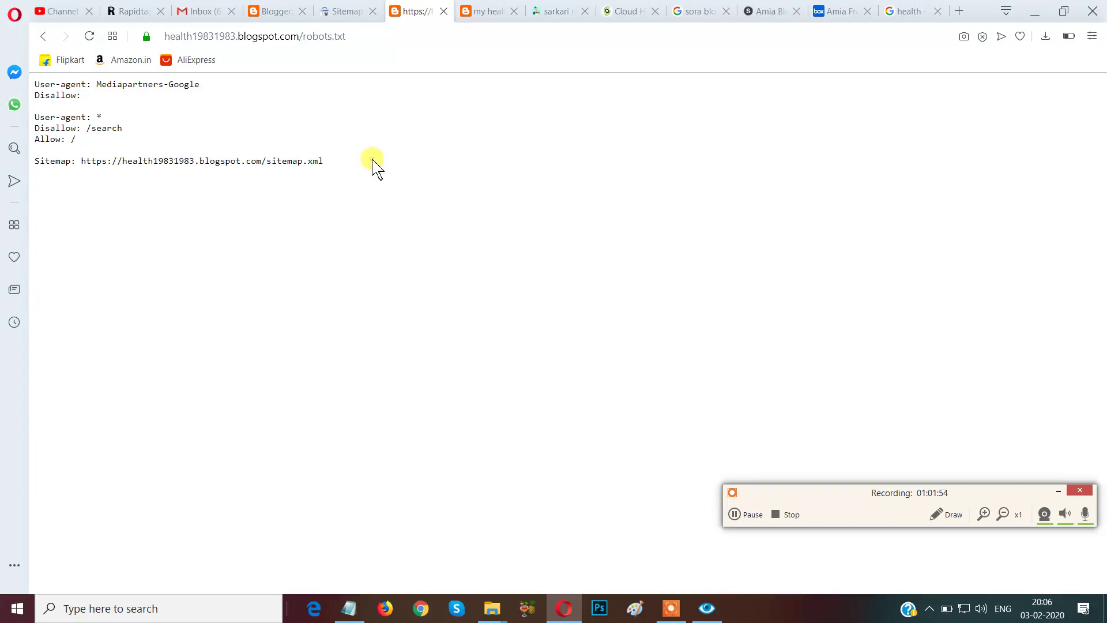
Select the entire contents of the blog's robots.txt file.
left_click_drag(371, 160, 404, 166)
key("ctrl+a")
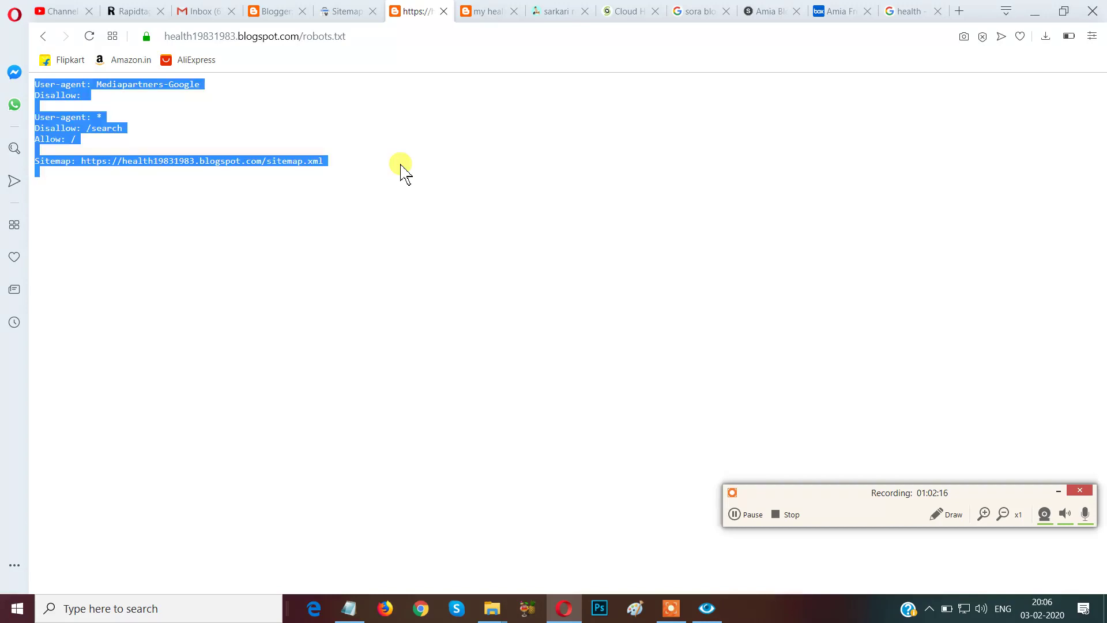
Paste the copied robots.txt rules into Blogger's custom robots.txt box.
left_click(286, 17)
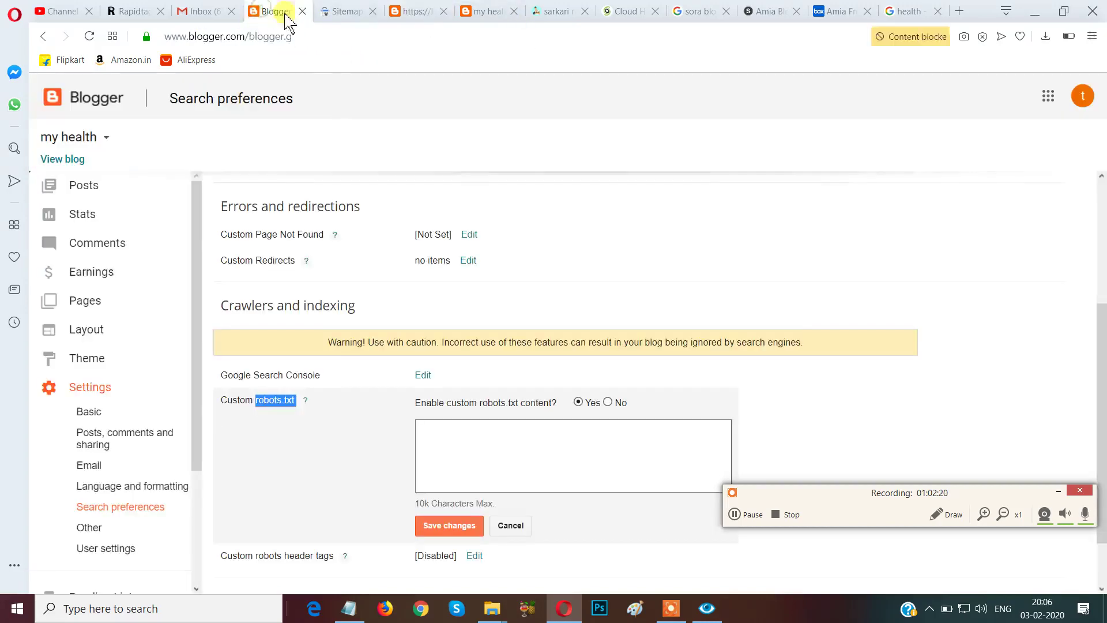
left_click(490, 454)
right_click(489, 453)
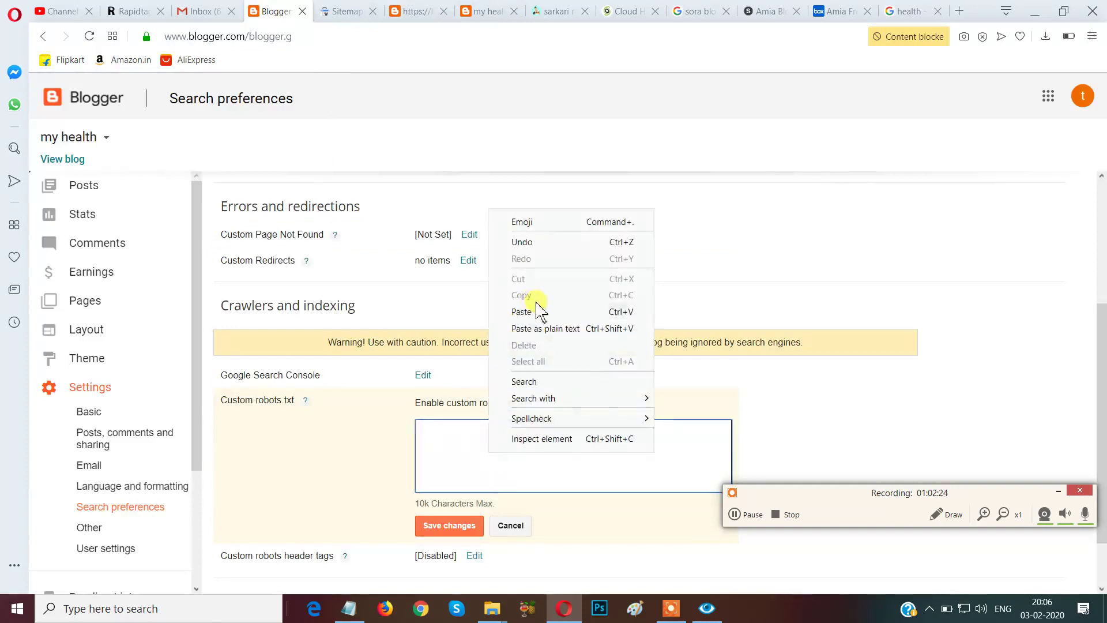
left_click(529, 311)
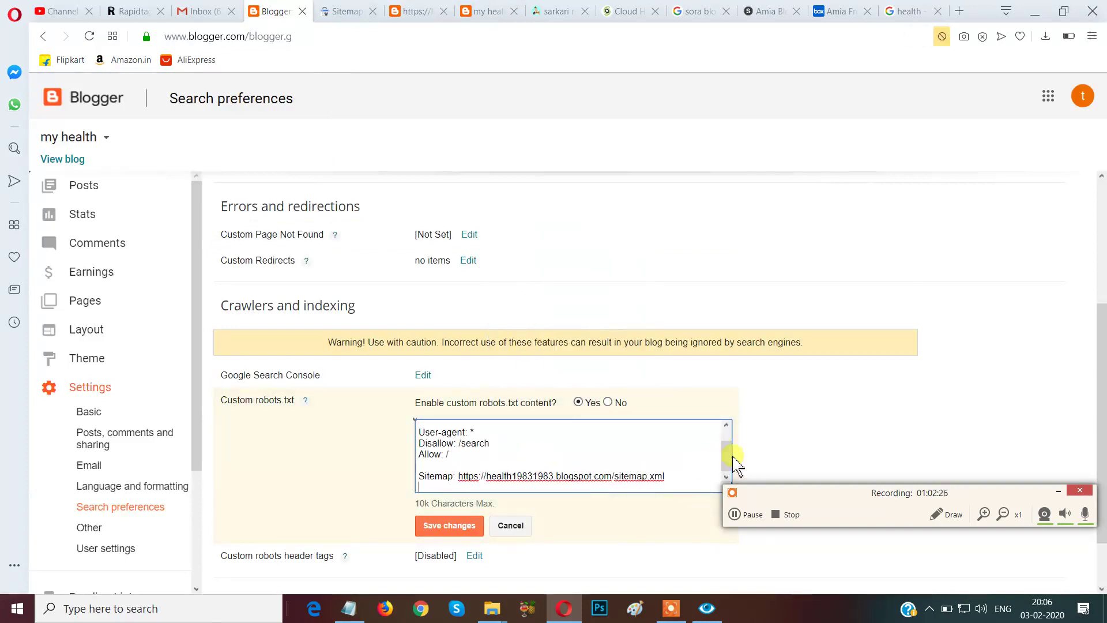
left_click_drag(823, 497, 888, 608)
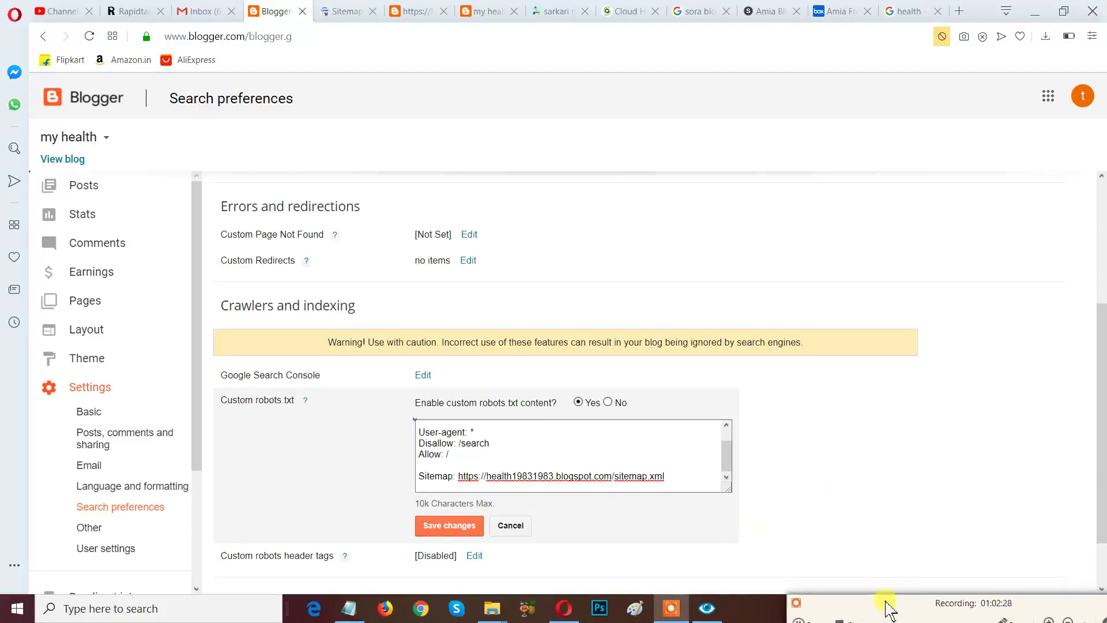
scroll(726, 457, "up", 2)
scroll(727, 458, "down", 1)
scroll(728, 458, "up", 1)
scroll(728, 458, "down", 1)
scroll(728, 458, "up", 1)
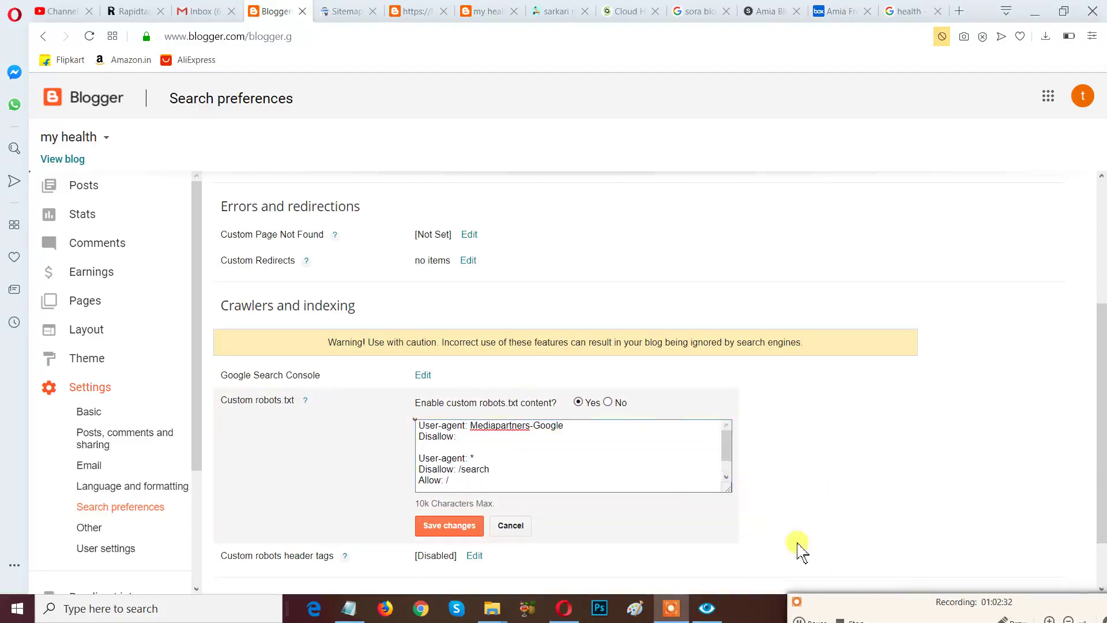
Mark up the pasted rules on screen and save the custom robots.txt content.
left_click_drag(862, 599, 831, 459)
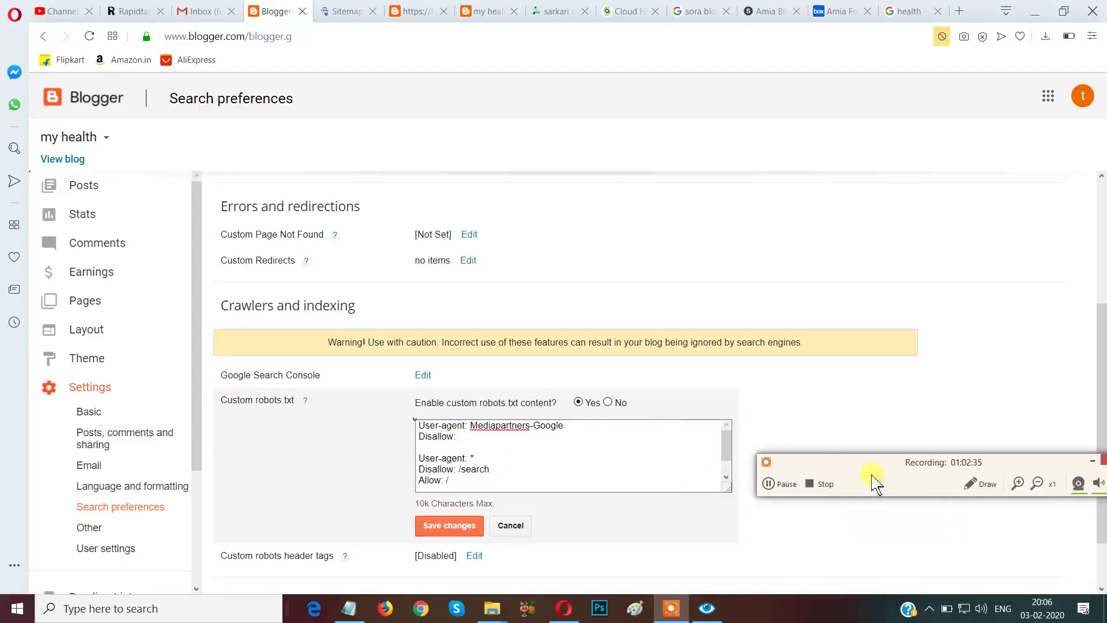
left_click(980, 486)
mouse_move(411, 545)
left_mouse_down()
mouse_move(484, 562)
mouse_move(516, 553)
left_mouse_up()
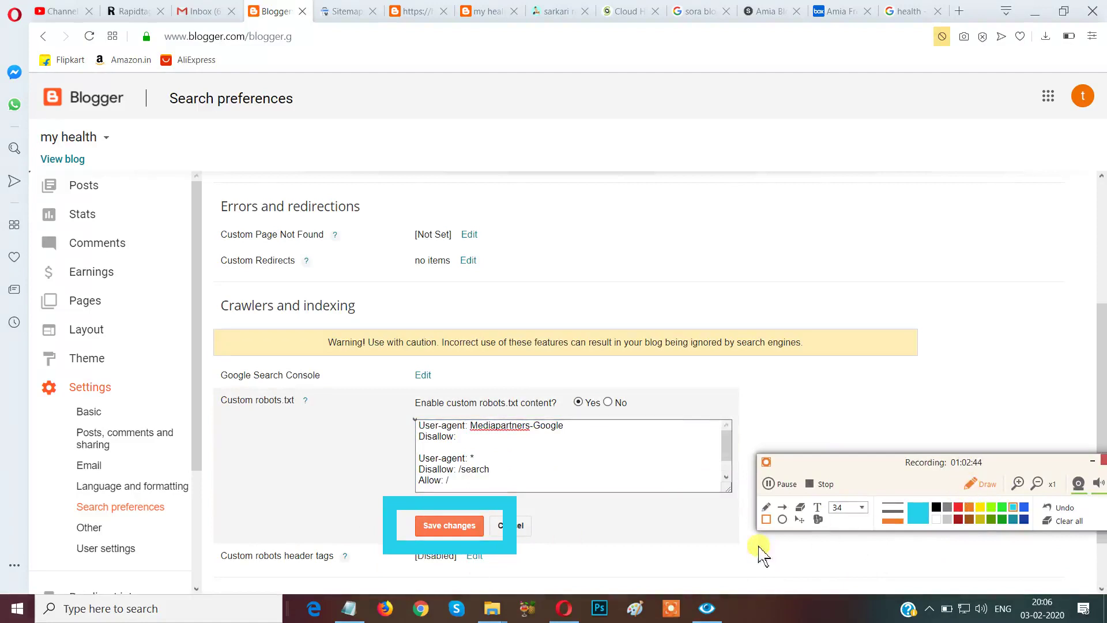
left_click(980, 487)
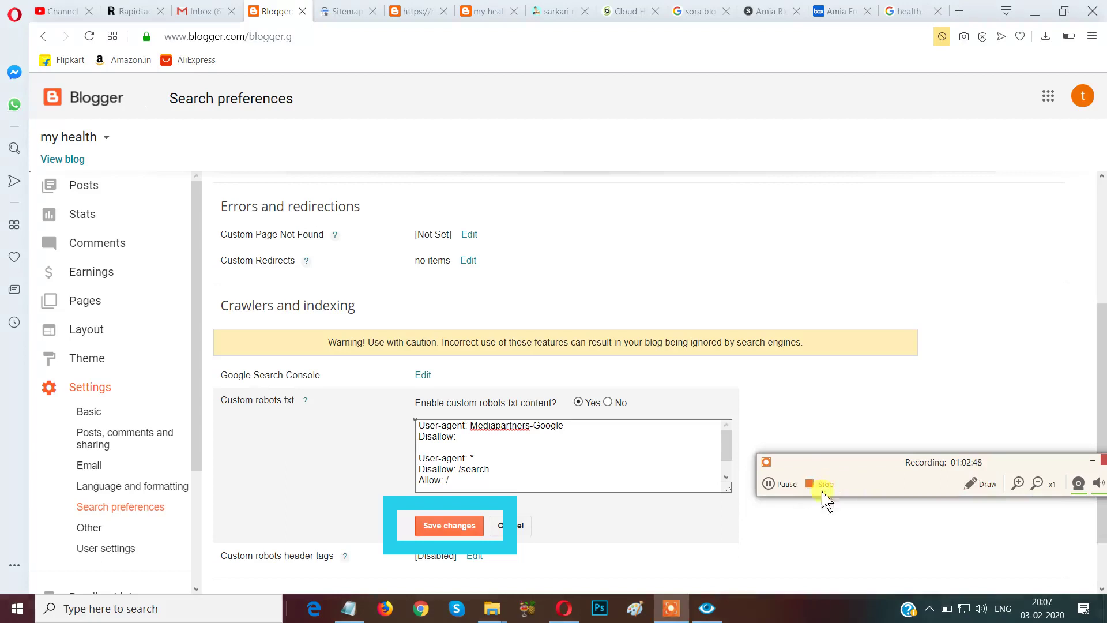
left_click(970, 489)
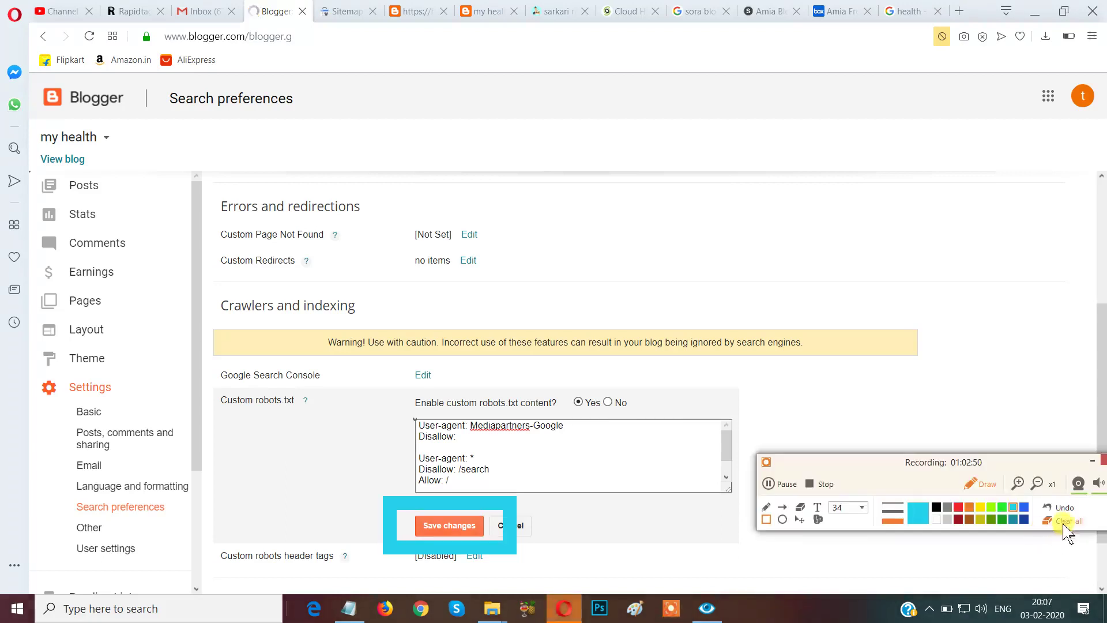
left_click(1064, 521)
left_click(980, 489)
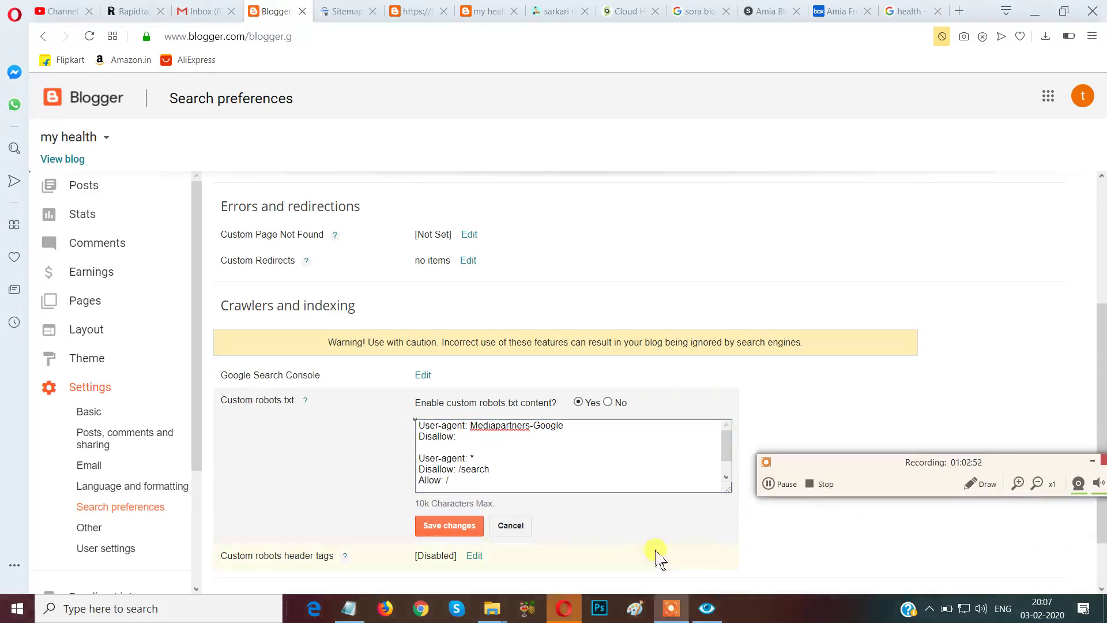
left_click(464, 528)
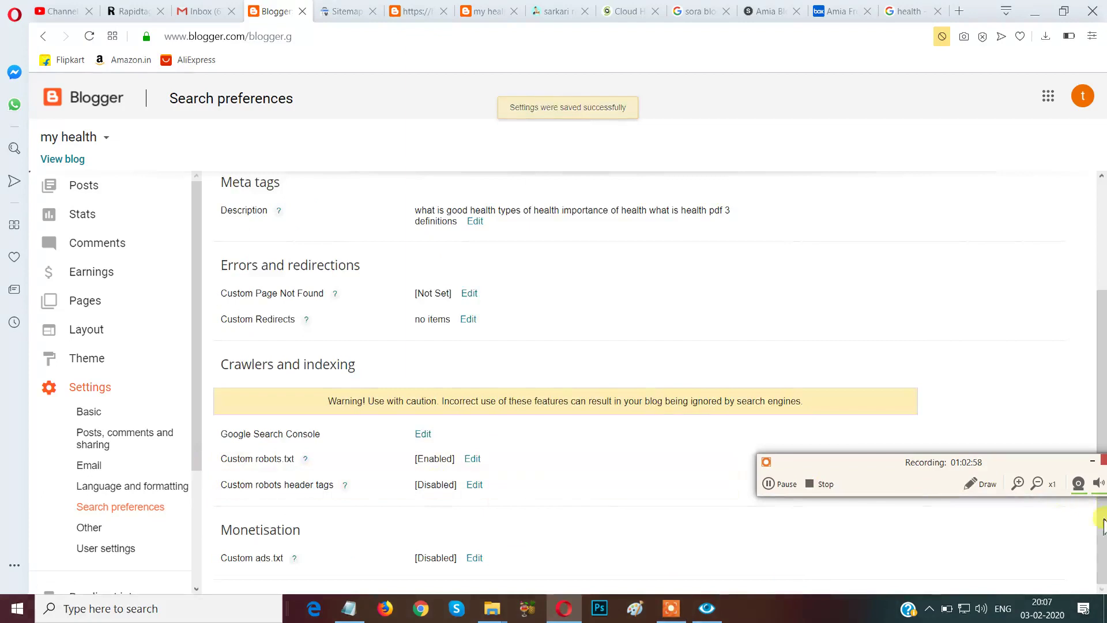
left_click(977, 485)
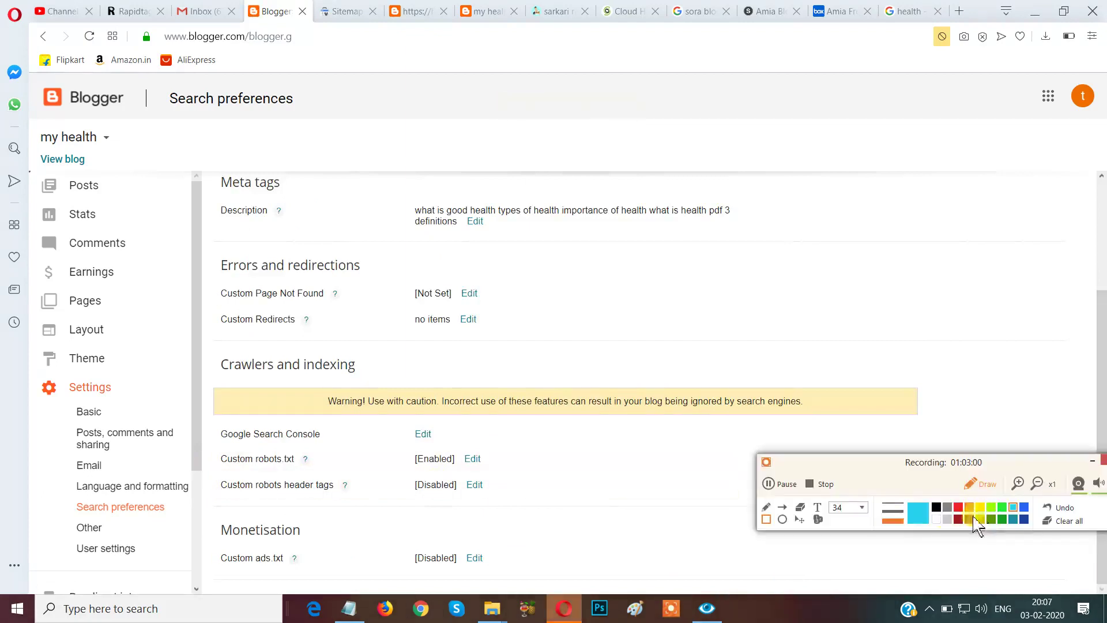
mouse_move(383, 433)
left_mouse_down()
mouse_move(390, 455)
mouse_move(465, 484)
mouse_move(470, 471)
left_mouse_up()
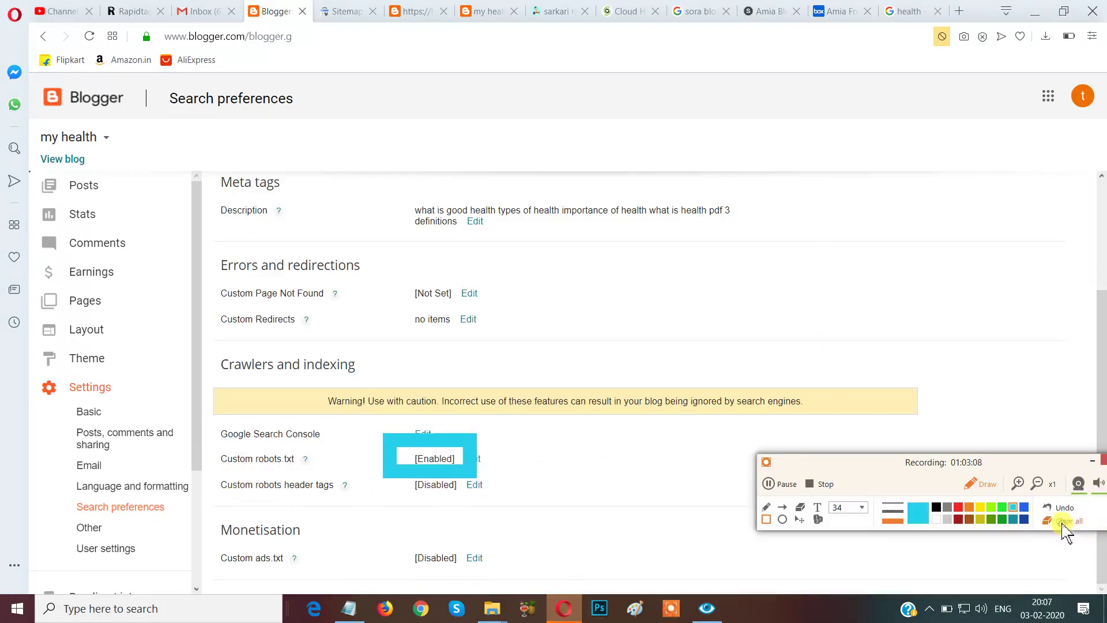
left_click(1063, 522)
left_click(980, 486)
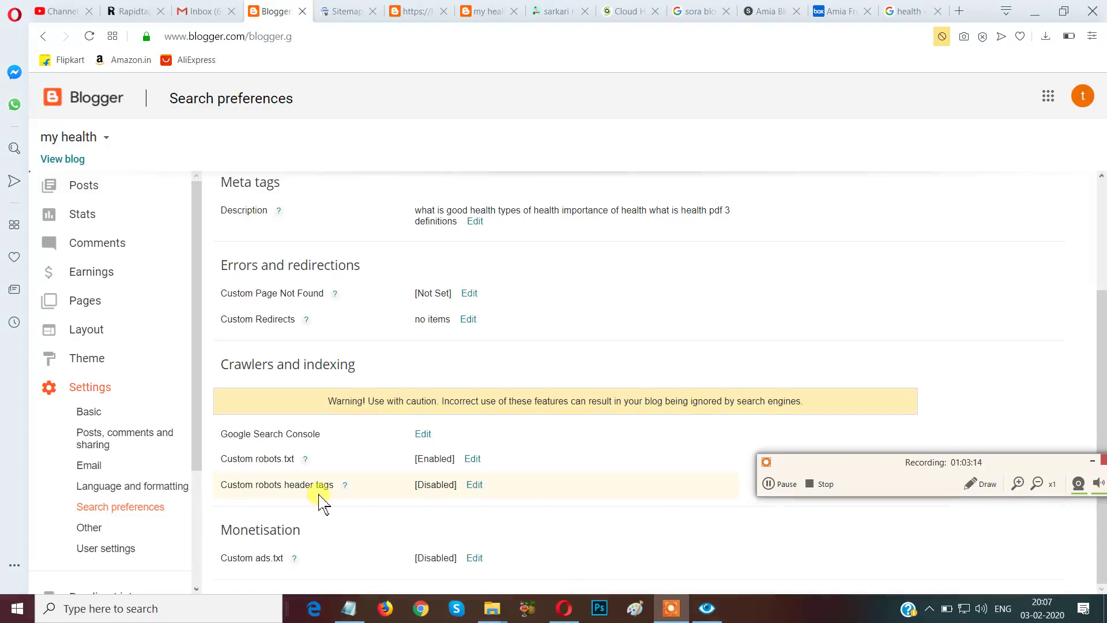
Turn on custom robots header tags with noodp for homepage, and all plus noodp for archive/search pages.
left_click(475, 486)
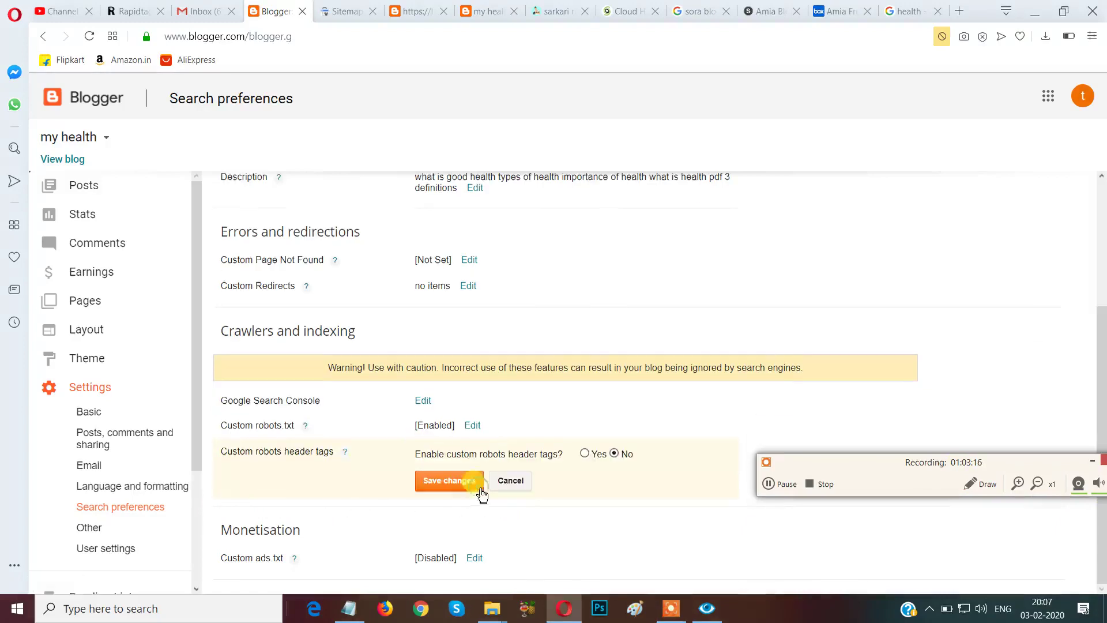
left_click(586, 456)
scroll(439, 403, "down", 2)
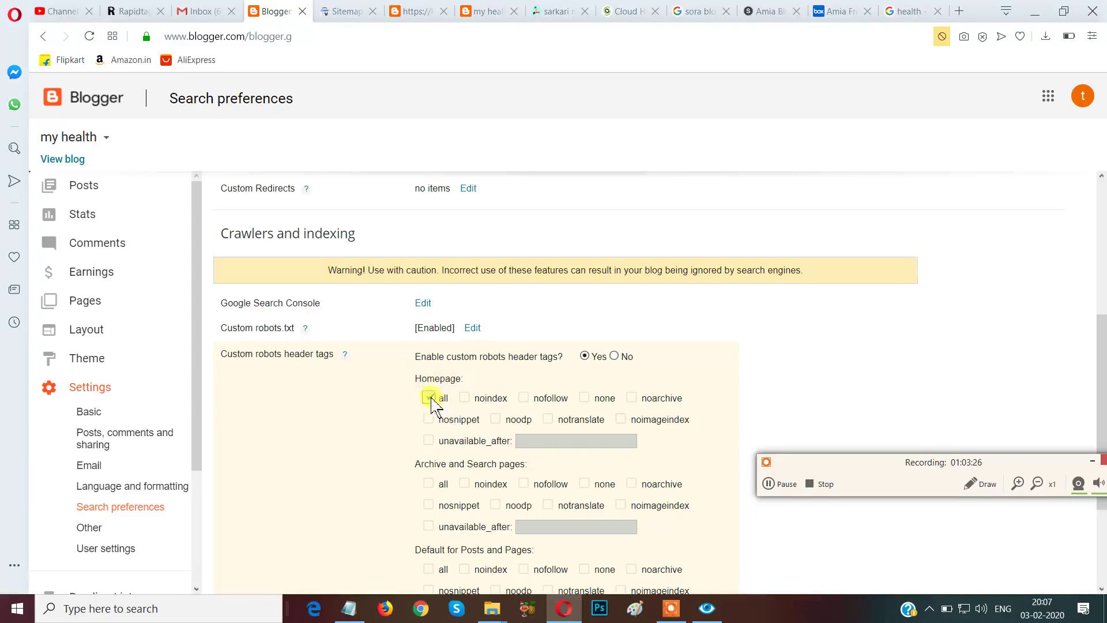
left_click(497, 419)
scroll(495, 423, "down", 2)
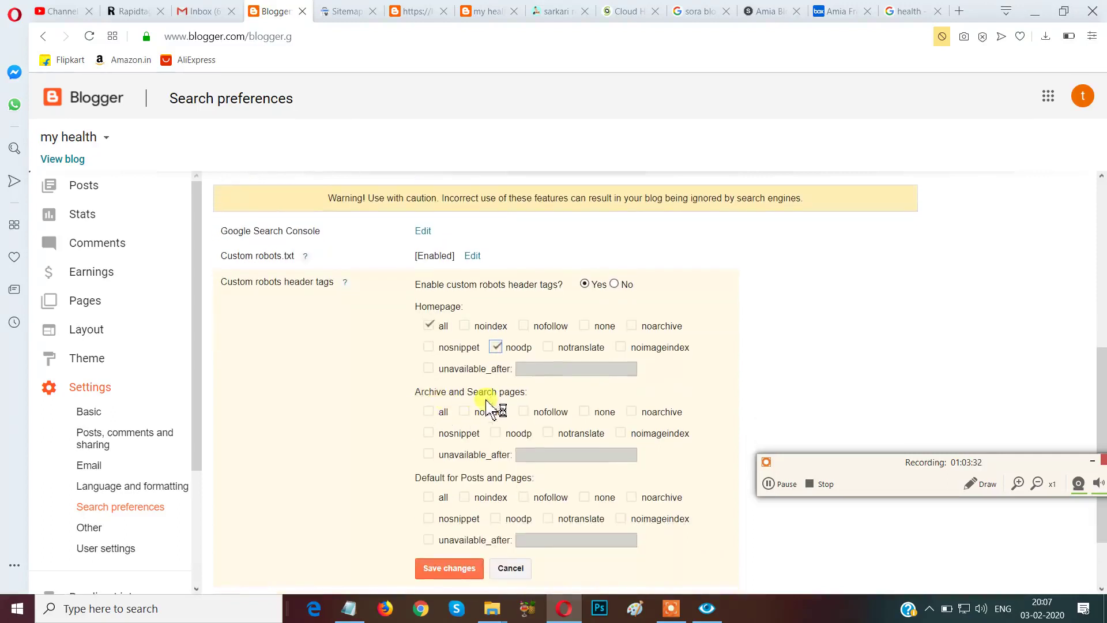
left_click(430, 412)
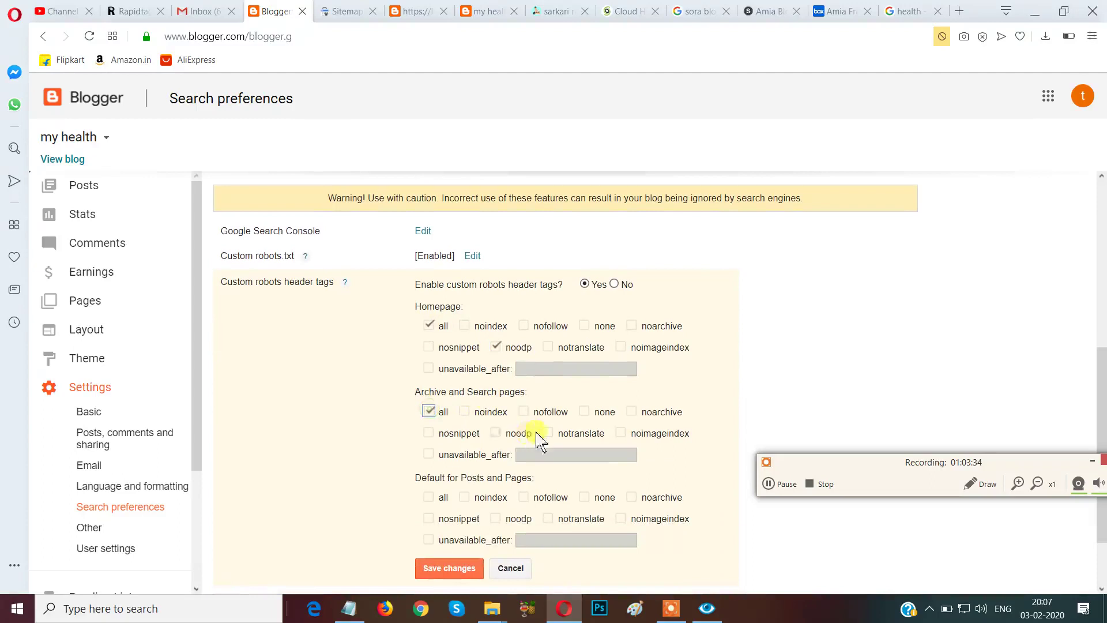
left_click(496, 433)
Tick all and noodp for posts and pages by default, then save the header tags.
scroll(531, 432, "down", 2)
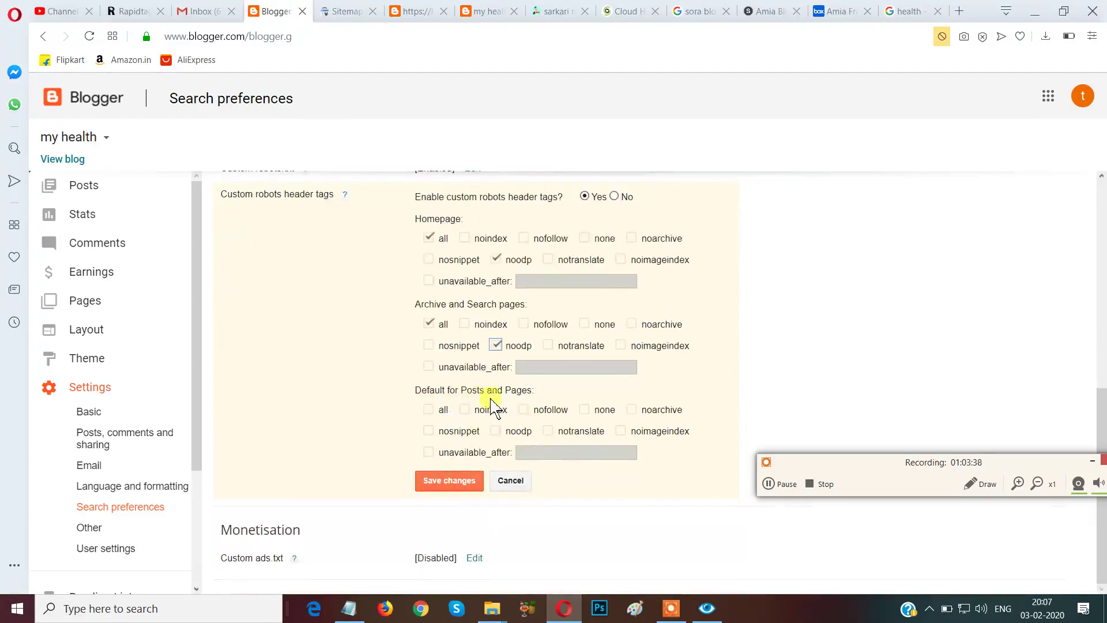
left_click(433, 412)
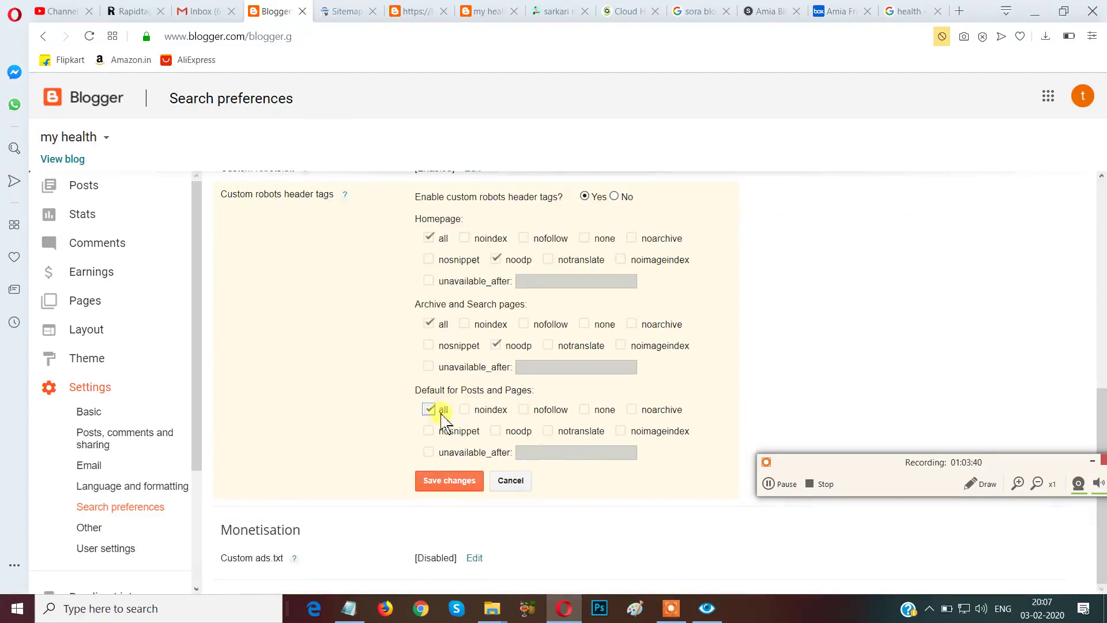
left_click(496, 430)
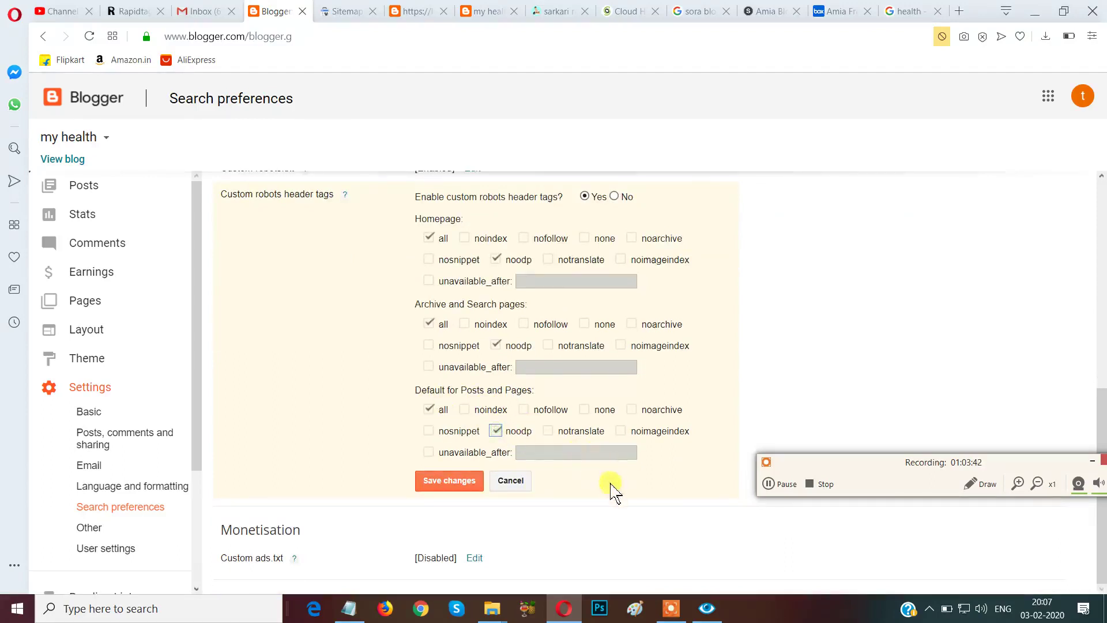
left_click(448, 483)
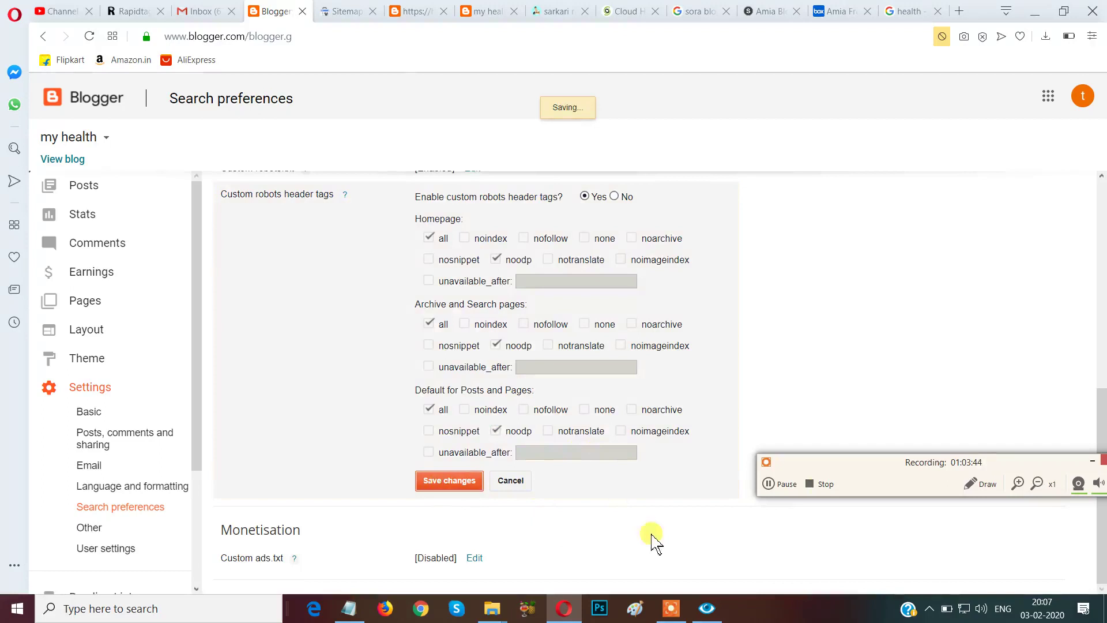
left_click_drag(991, 460, 1027, 542)
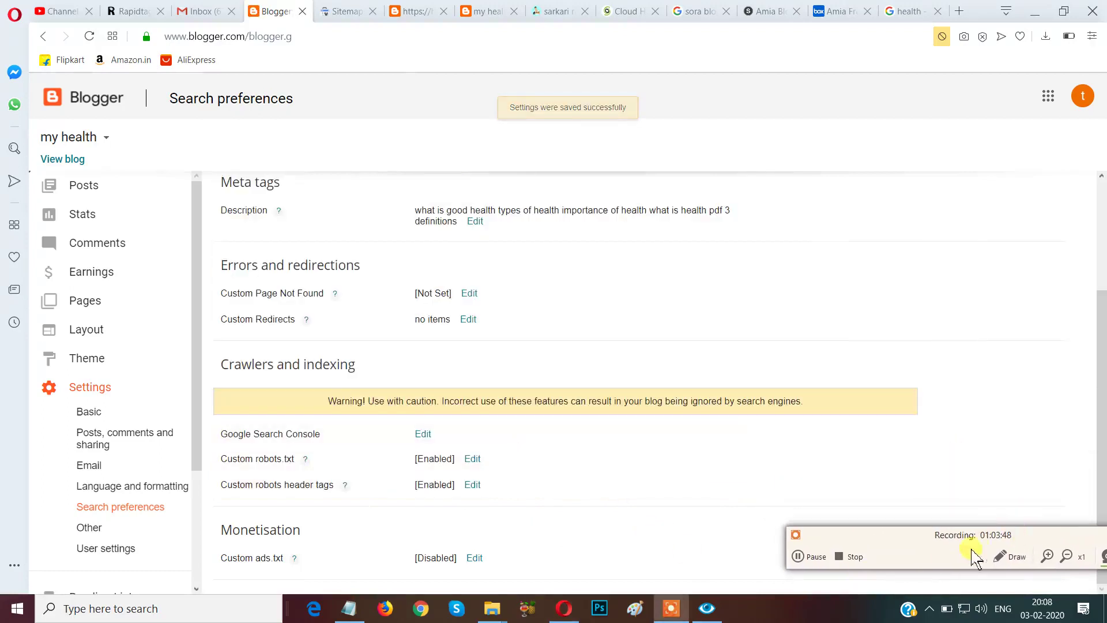
left_click(1005, 556)
mouse_move(376, 429)
left_mouse_down()
mouse_move(415, 479)
mouse_move(539, 520)
left_mouse_up()
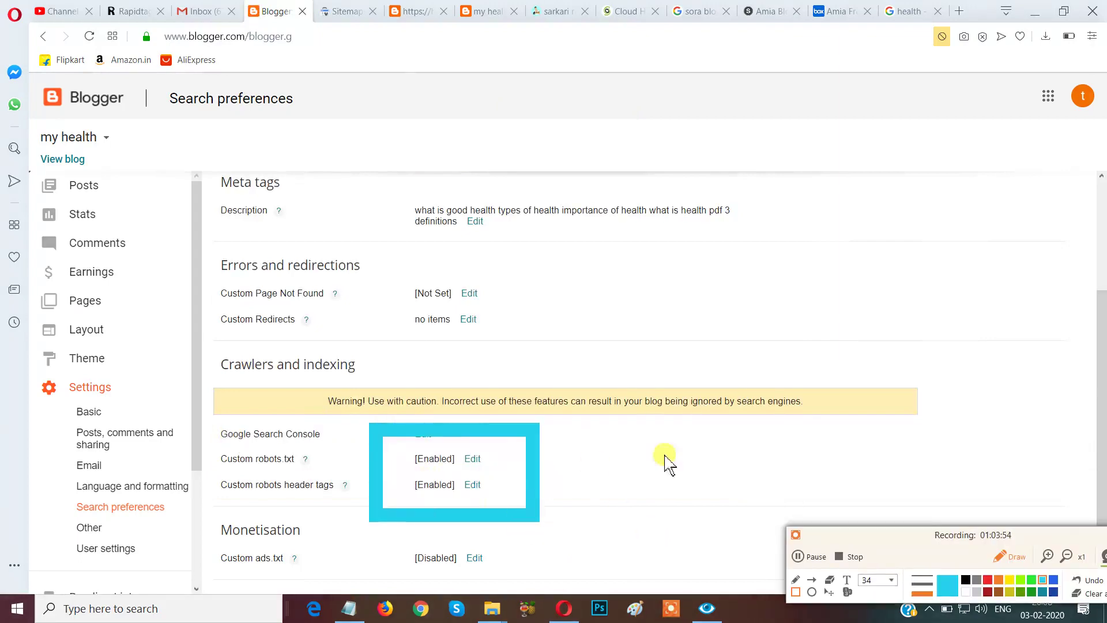
left_click(688, 451)
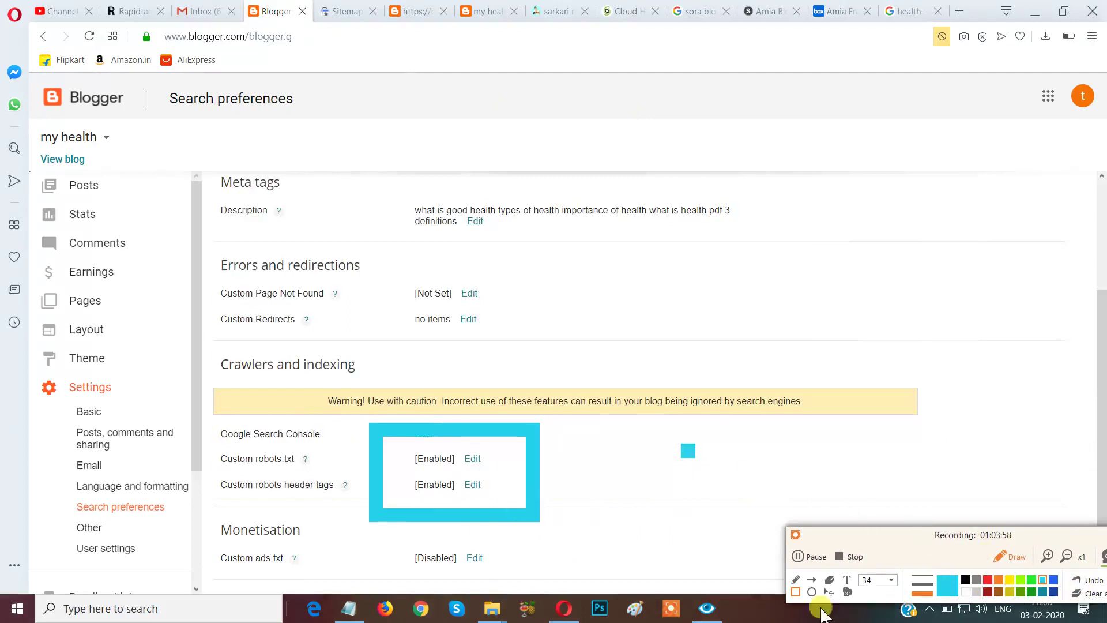
left_click(1094, 594)
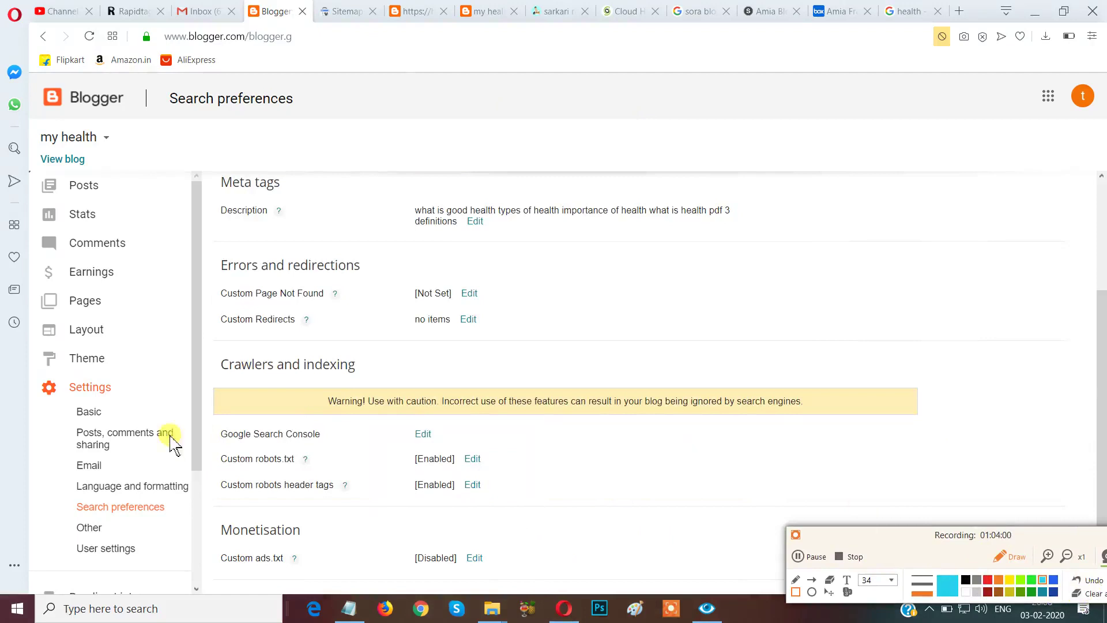
mouse_move(209, 415)
left_mouse_down()
mouse_move(306, 519)
mouse_move(521, 515)
left_mouse_up()
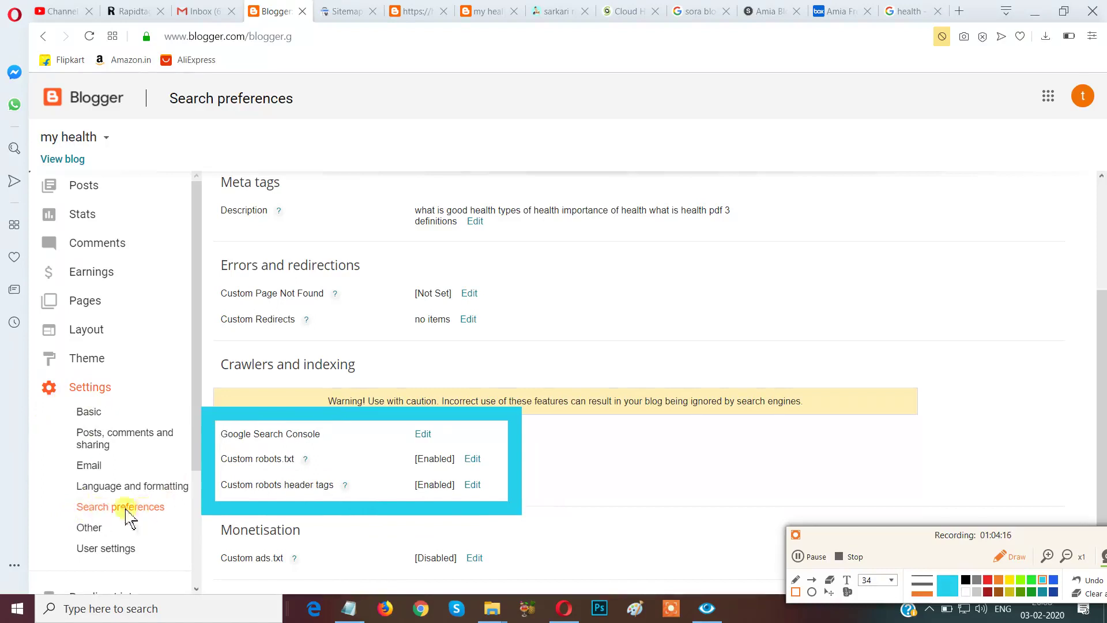
mouse_move(58, 485)
left_mouse_down()
mouse_move(102, 522)
mouse_move(187, 524)
left_mouse_up()
mouse_move(186, 386)
left_mouse_down()
mouse_move(192, 450)
mouse_move(340, 527)
mouse_move(534, 530)
left_mouse_up()
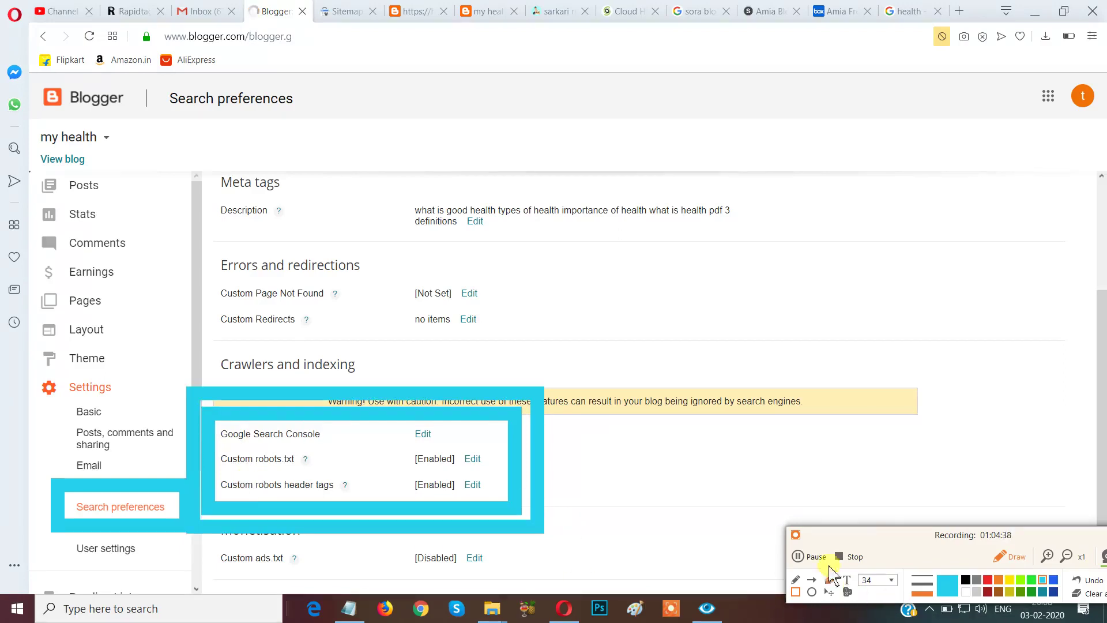
left_click_drag(857, 531, 792, 499)
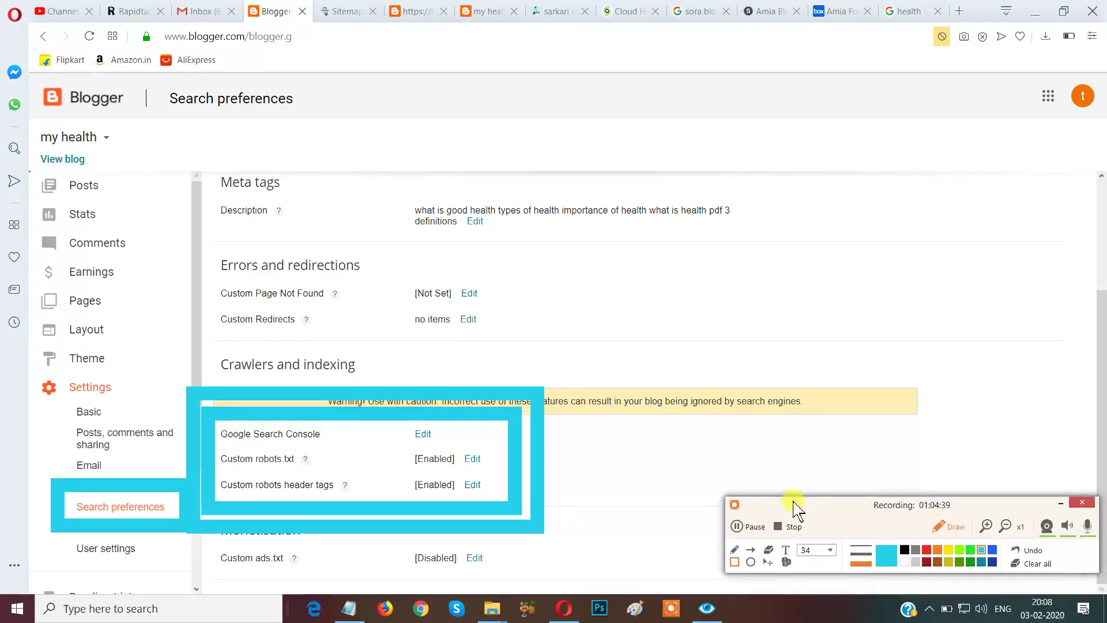
left_click(1041, 562)
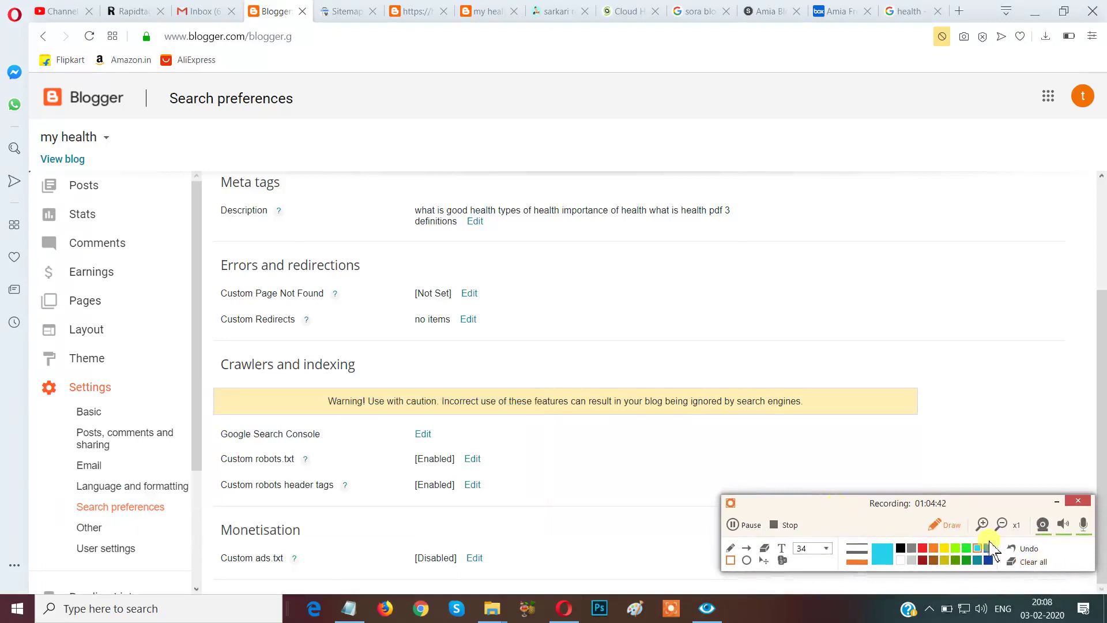
left_click(944, 524)
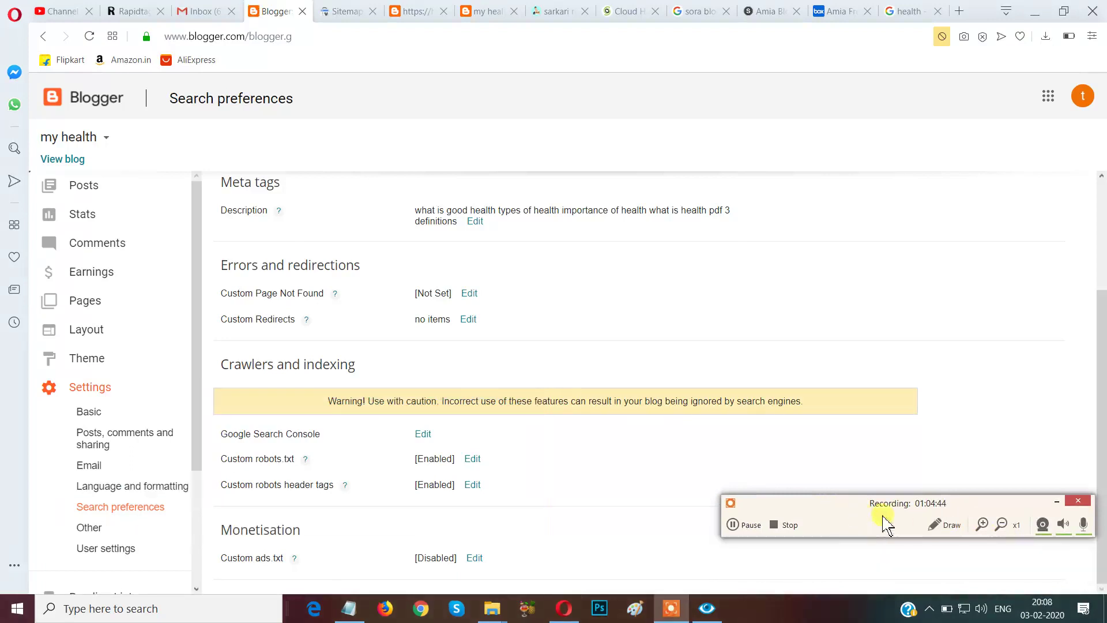
left_click_drag(815, 505, 891, 598)
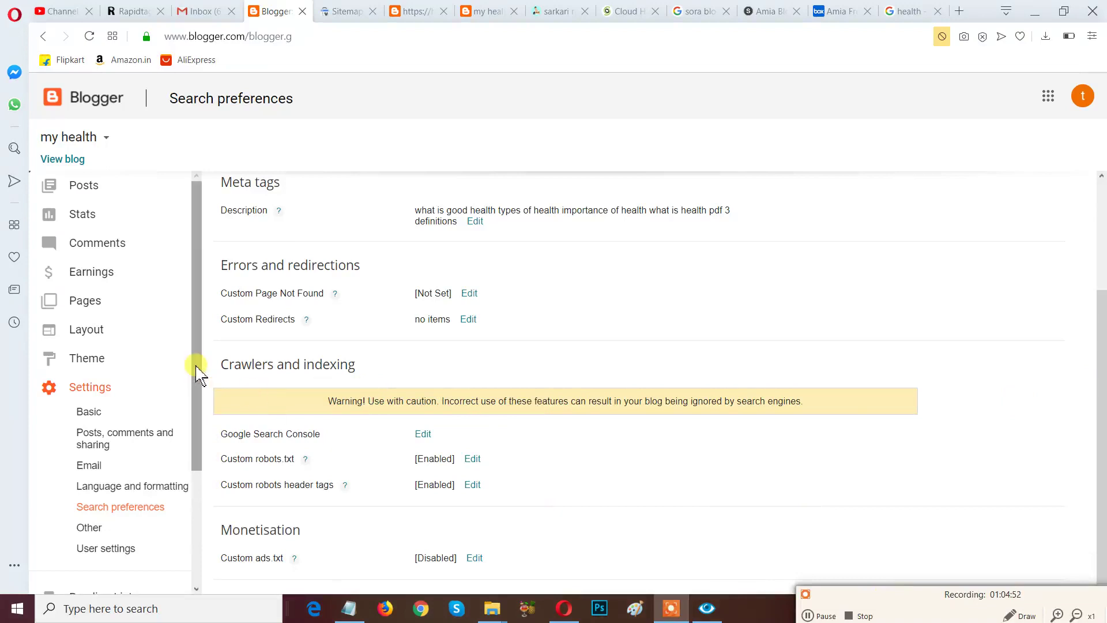
scroll(197, 374, "down", 3)
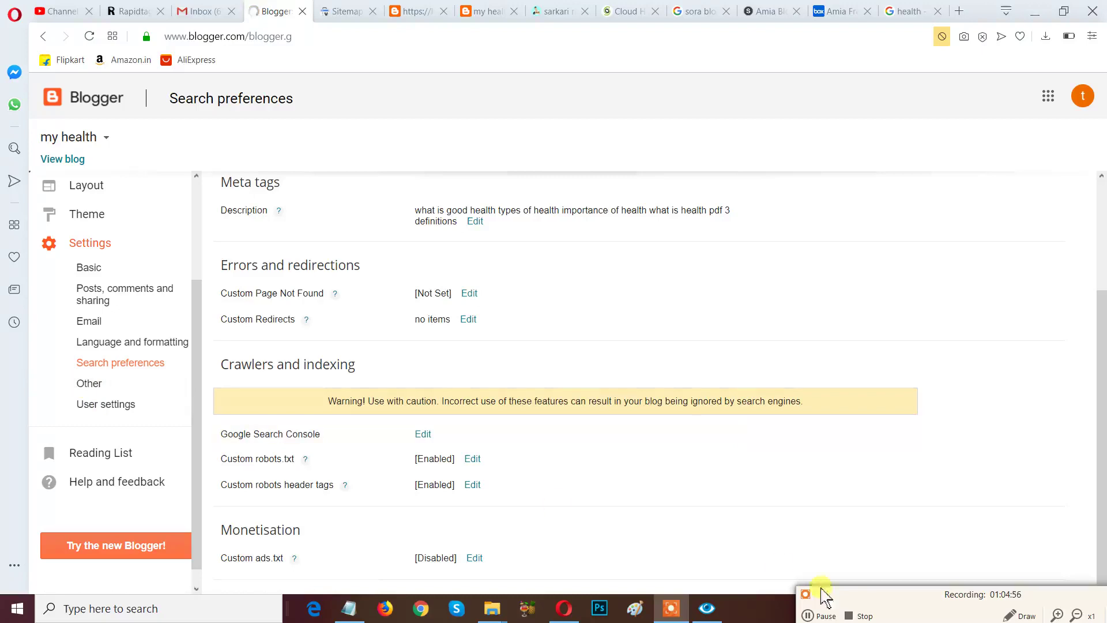
left_click_drag(852, 598, 773, 501)
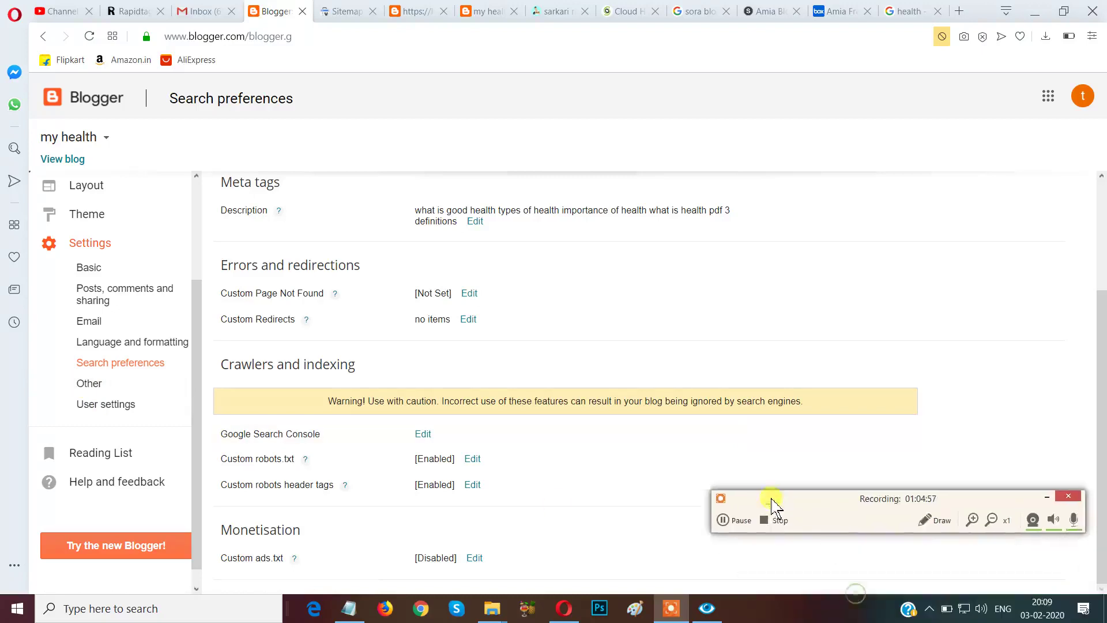
left_click(924, 522)
mouse_move(58, 362)
left_mouse_down()
mouse_move(68, 380)
mouse_move(141, 395)
mouse_move(153, 431)
mouse_move(158, 404)
left_mouse_up()
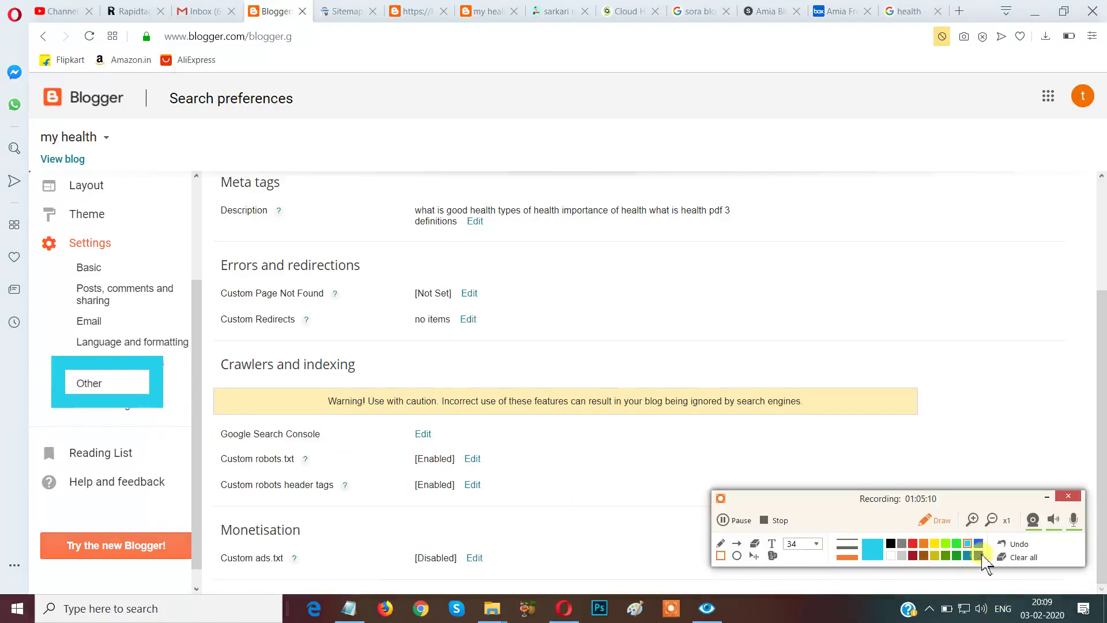
left_click(1018, 558)
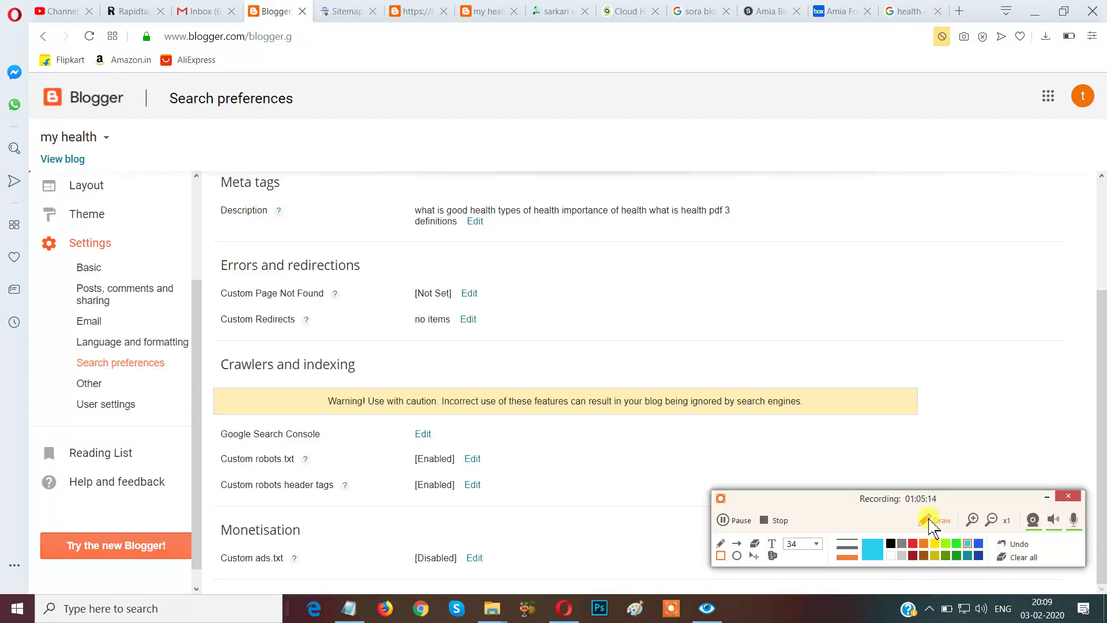
left_click(931, 522)
left_click(94, 394)
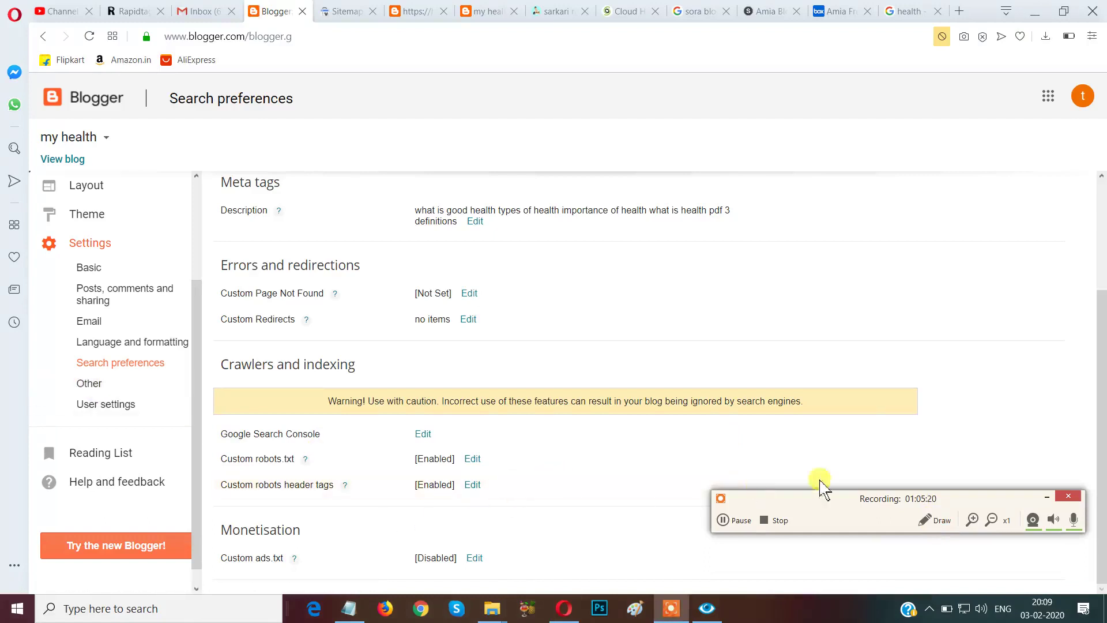
left_click(930, 522)
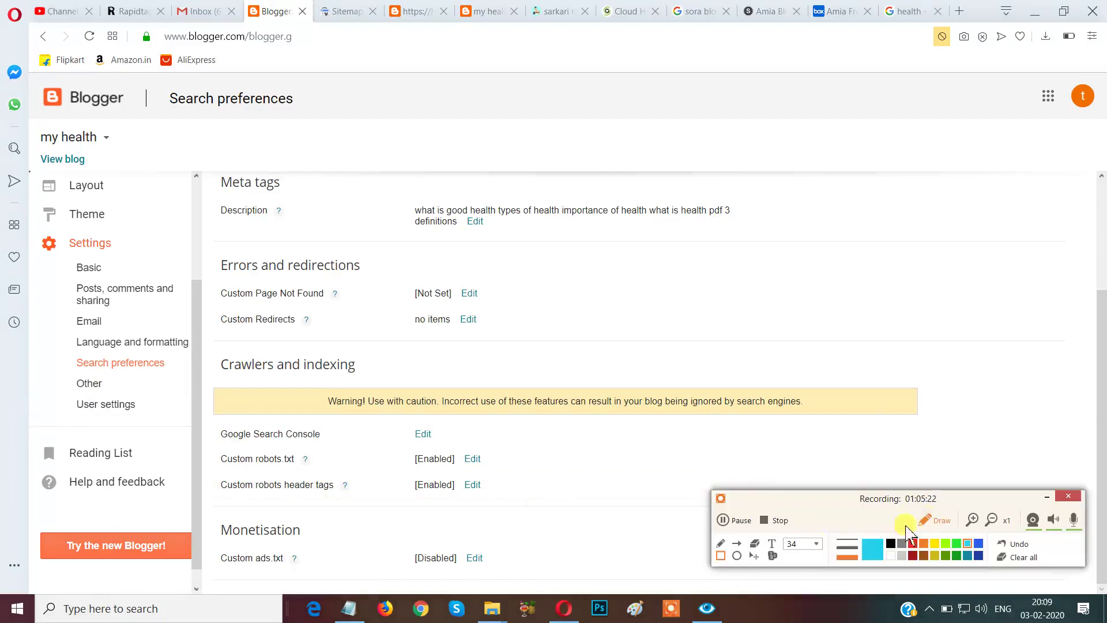
mouse_move(205, 516)
left_mouse_down()
mouse_move(284, 592)
mouse_move(526, 587)
left_mouse_up()
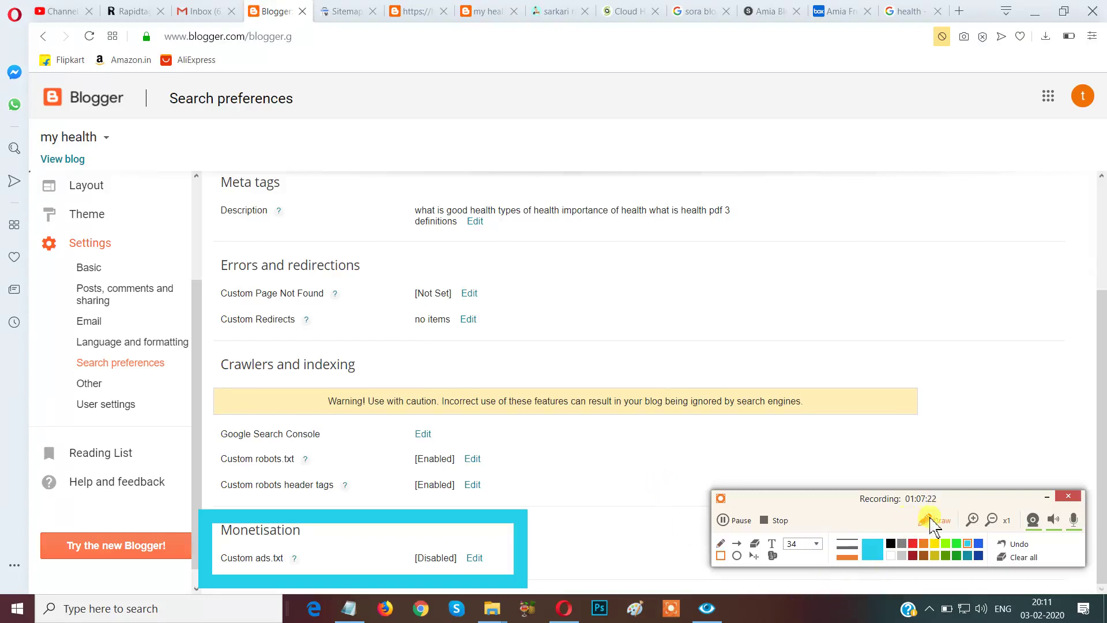
Open the my health blog's Other settings and scroll down through its sections.
left_click(927, 516)
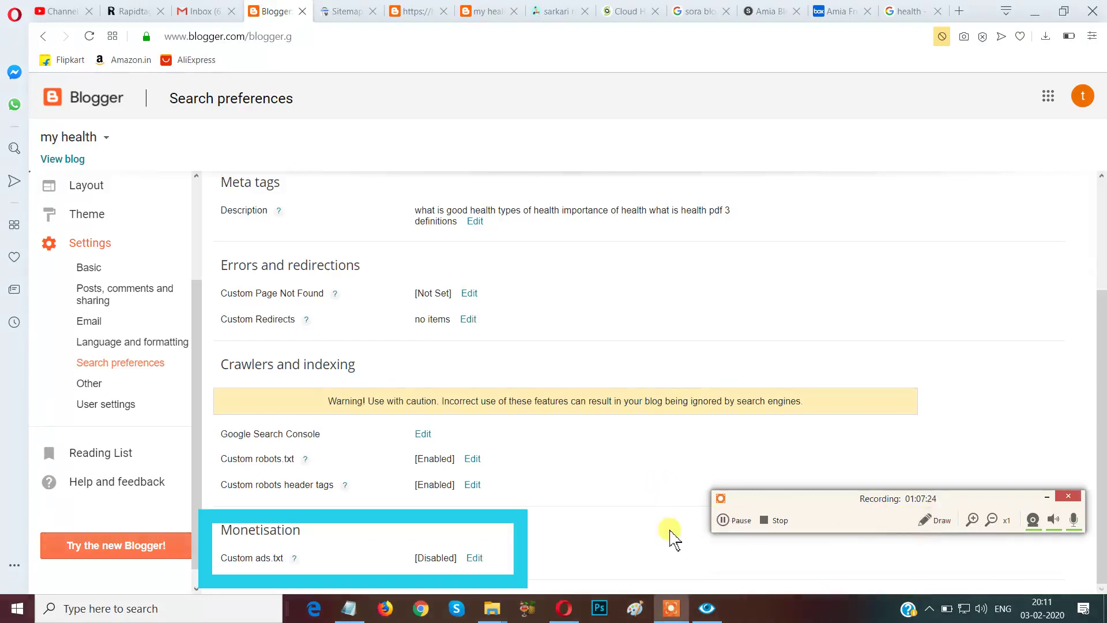
left_click(931, 520)
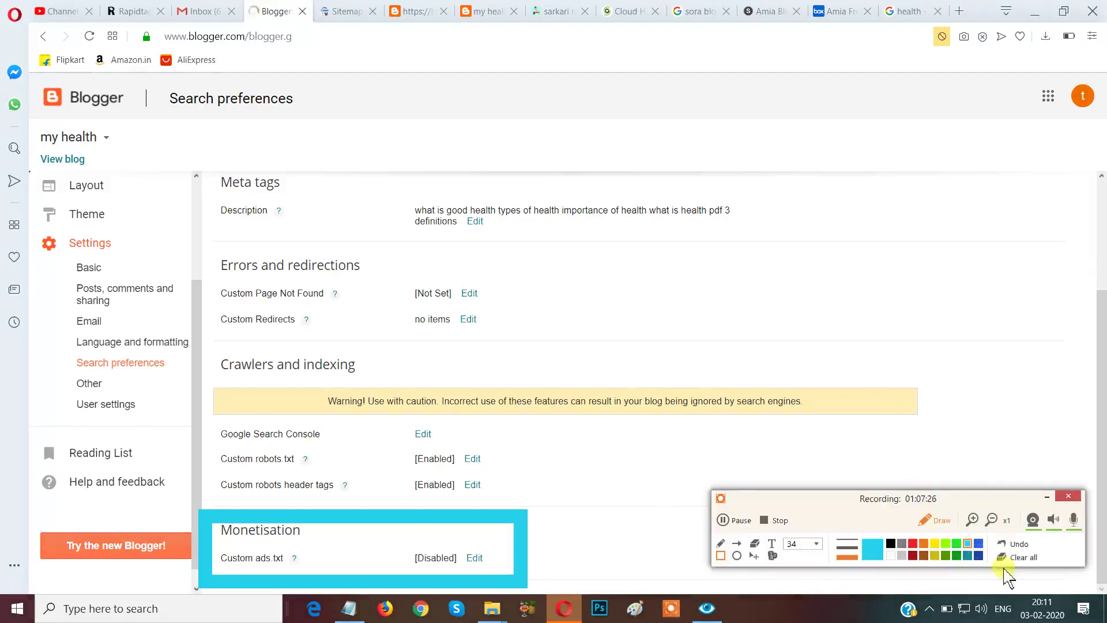
left_click(1017, 557)
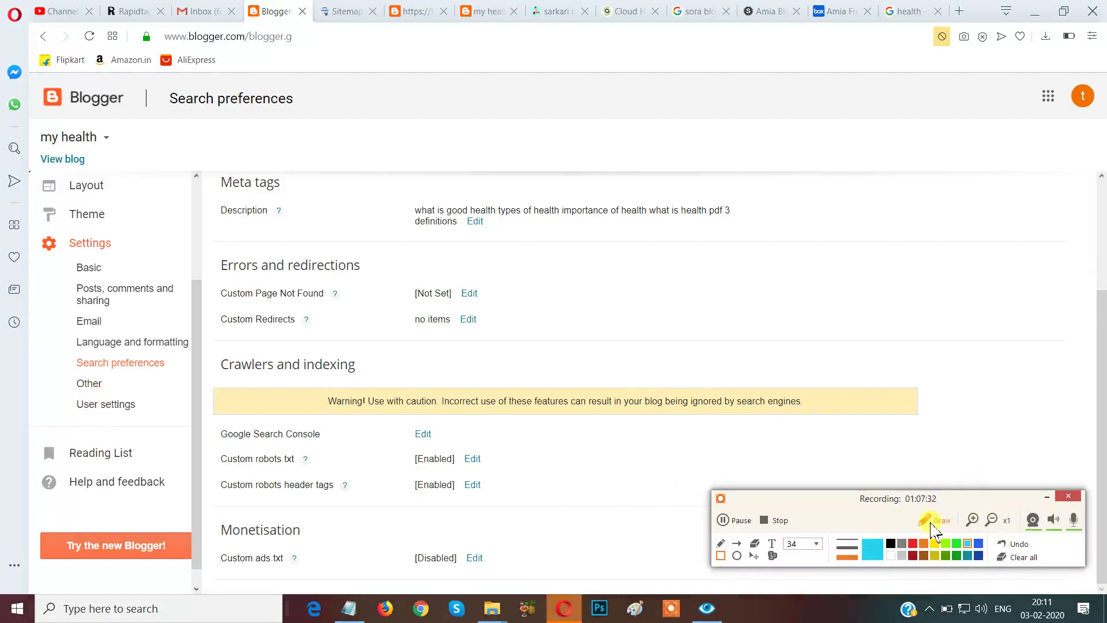
left_click(934, 520)
left_click(86, 383)
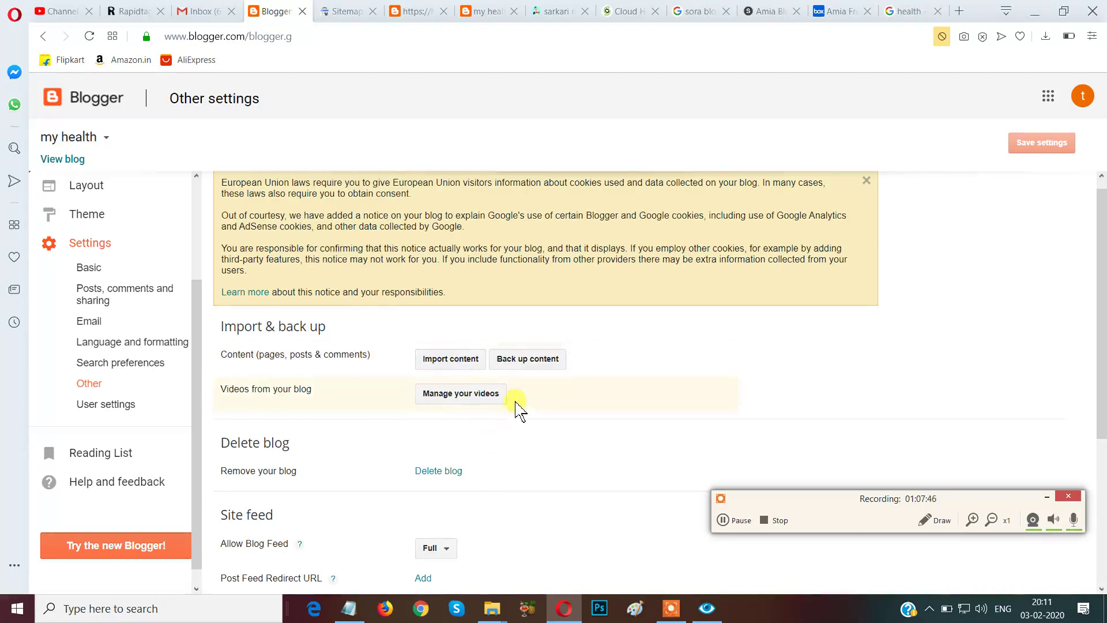
scroll(513, 418, "down", 1)
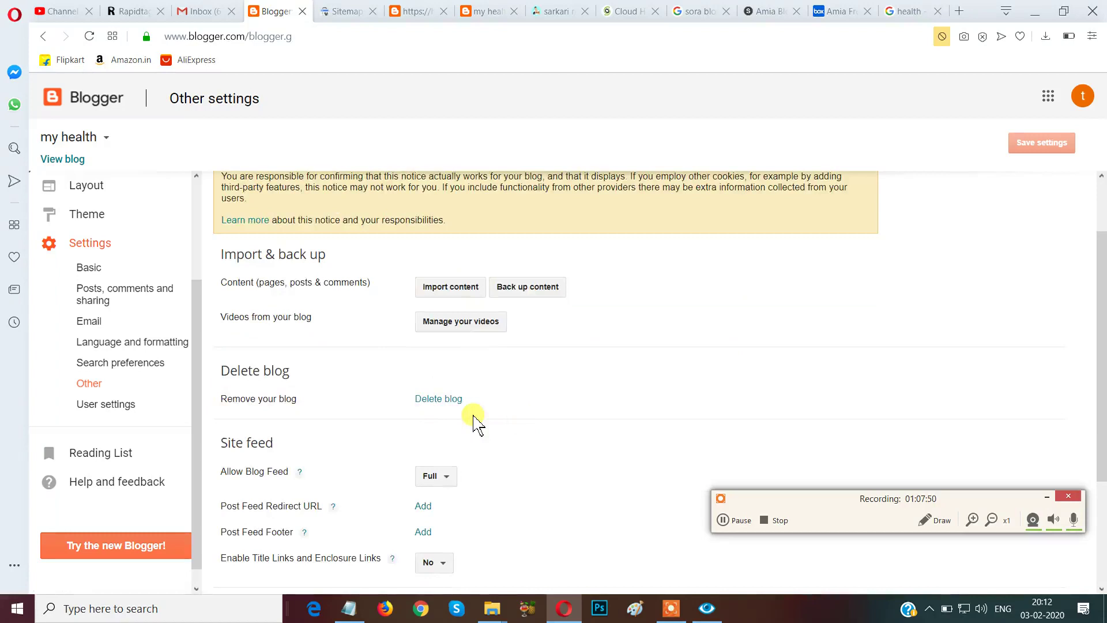
scroll(473, 424, "down", 1)
scroll(469, 470, "down", 1)
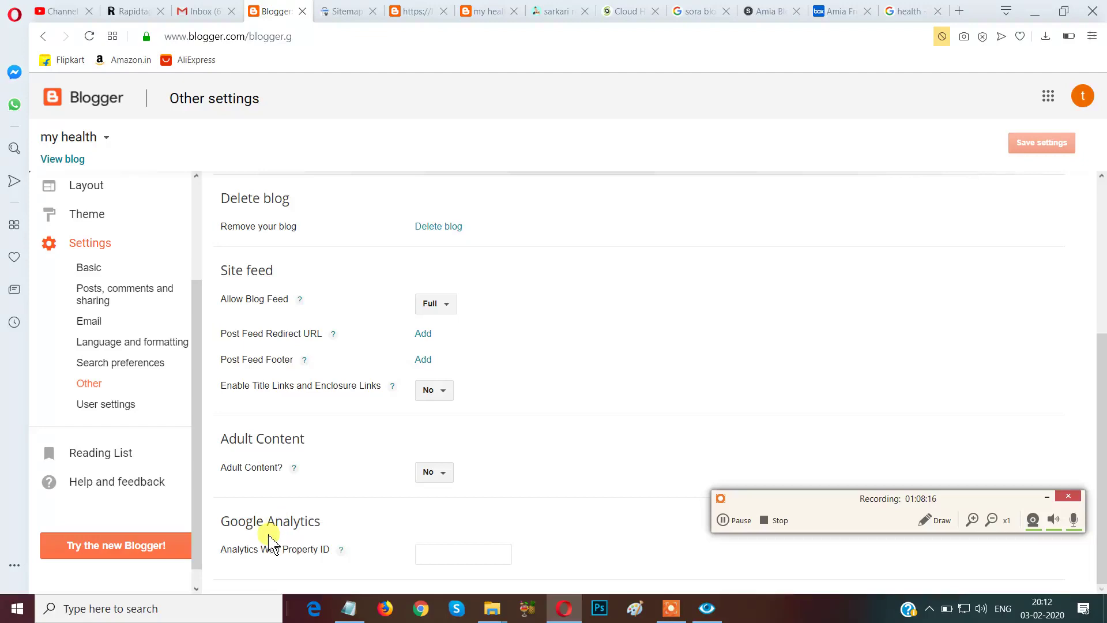
Focus the Analytics Web Property ID field, then scroll back up the page.
left_click(430, 558)
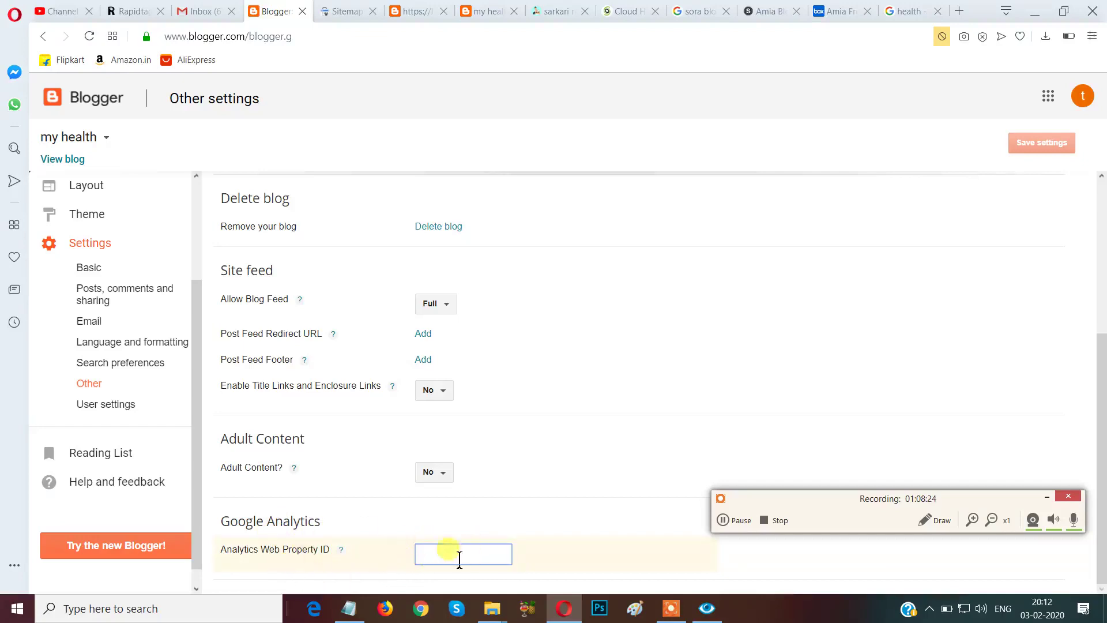
left_click(550, 545)
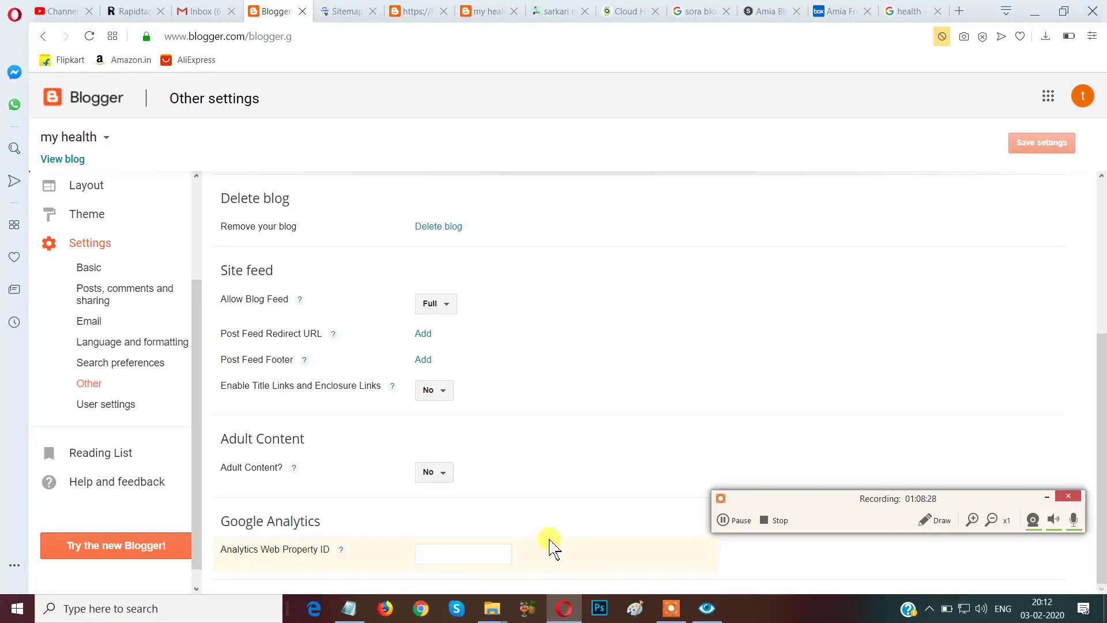
left_click(444, 554)
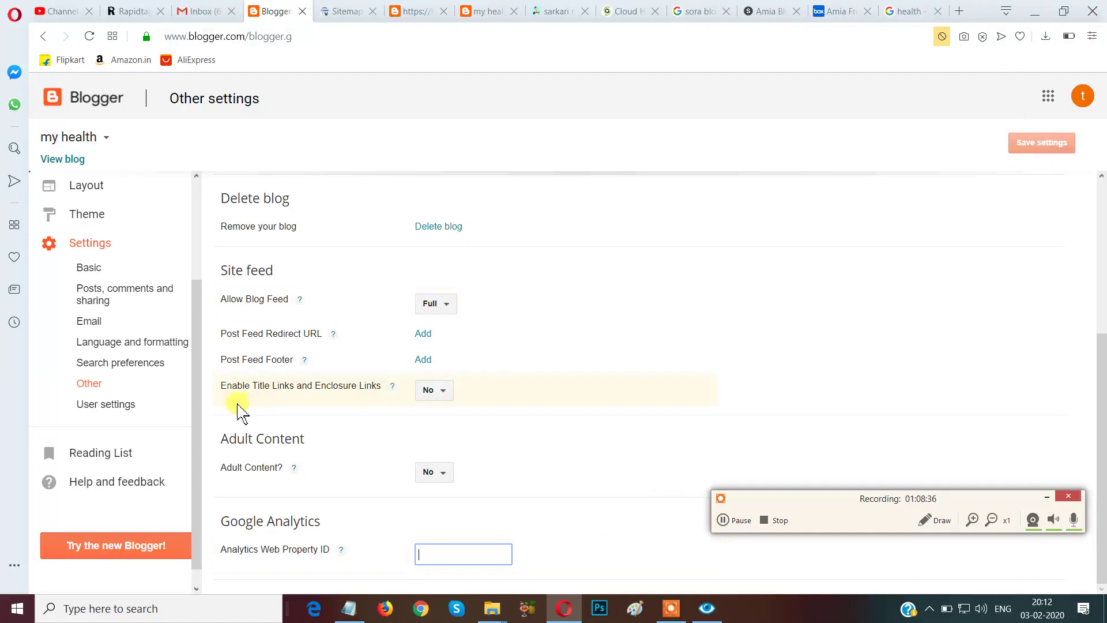
scroll(425, 366, "up", 5)
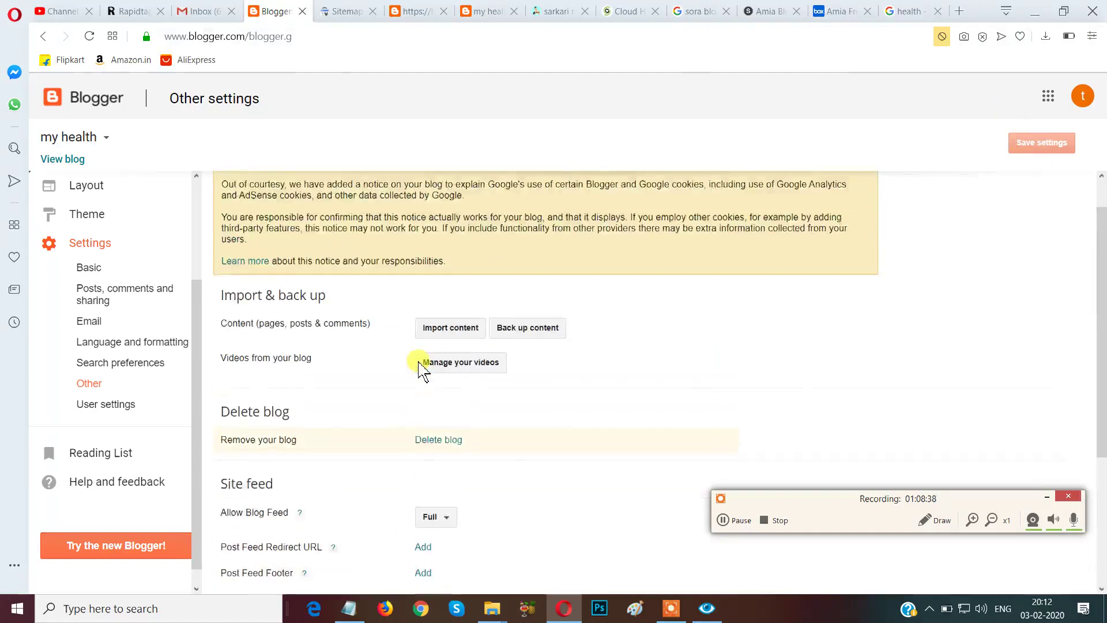
scroll(417, 369, "down", 3)
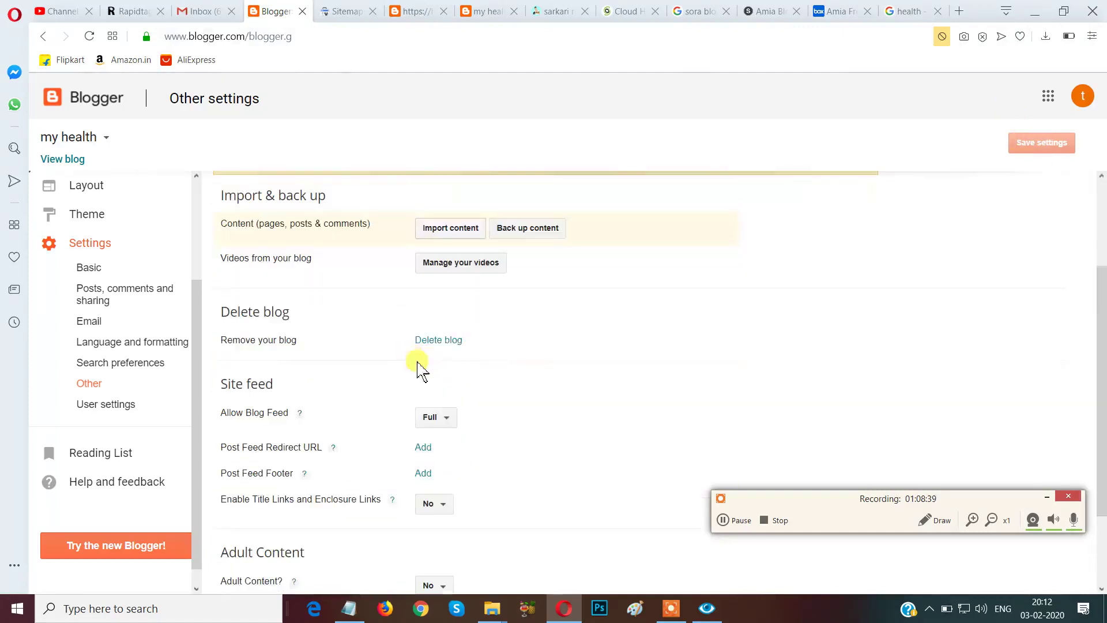
Look over User settings, go back to Other settings, then open the Theme page showing the Amia template.
left_click(111, 413)
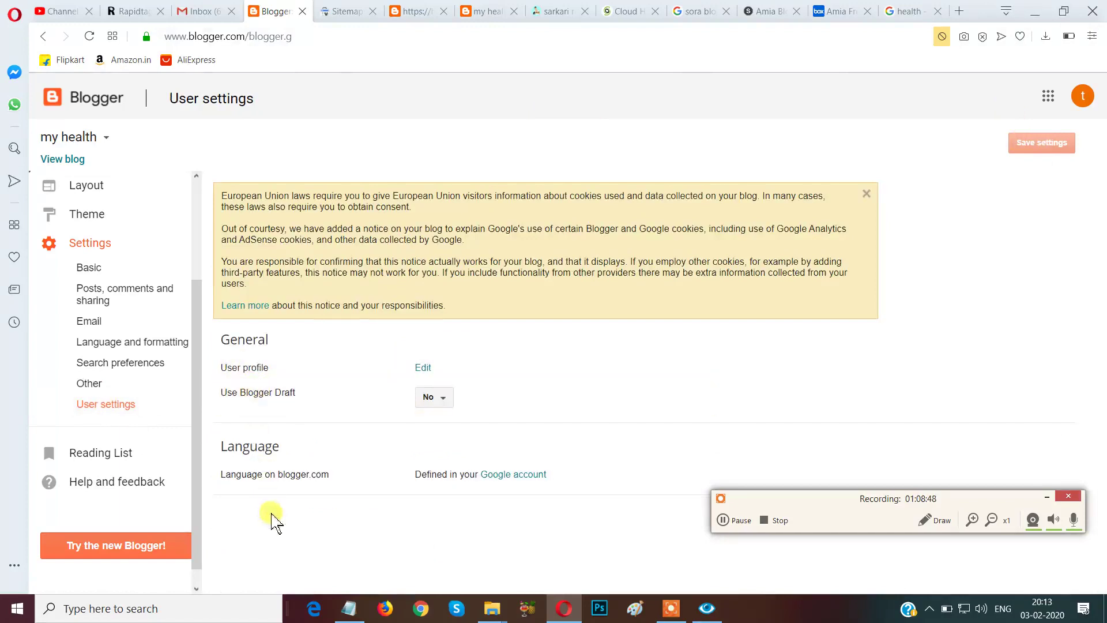
left_click(97, 391)
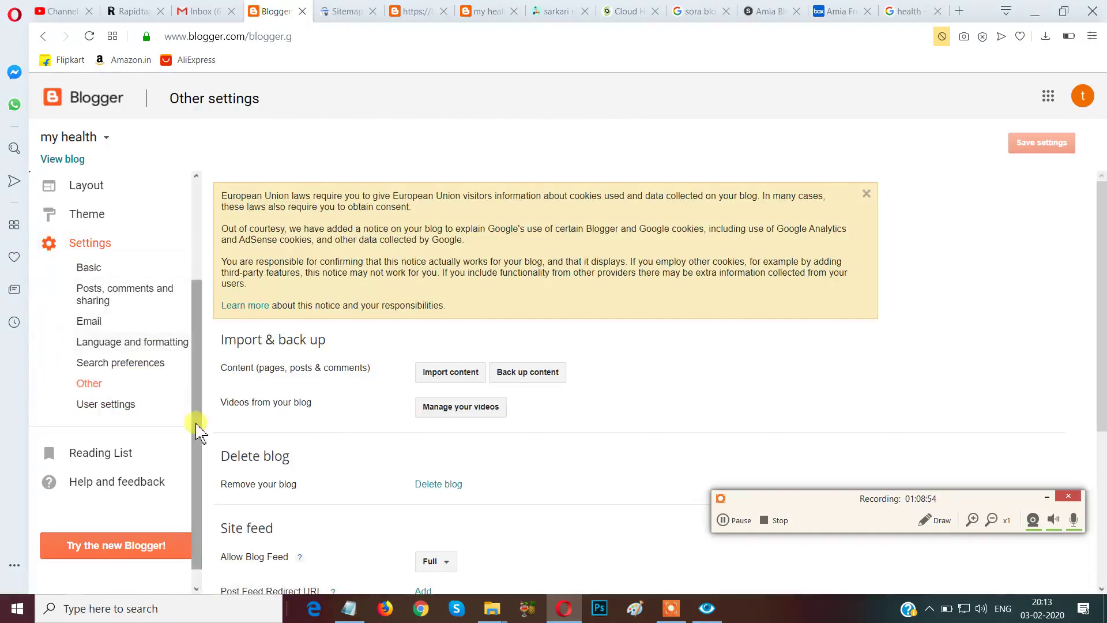
scroll(193, 427, "up", 3)
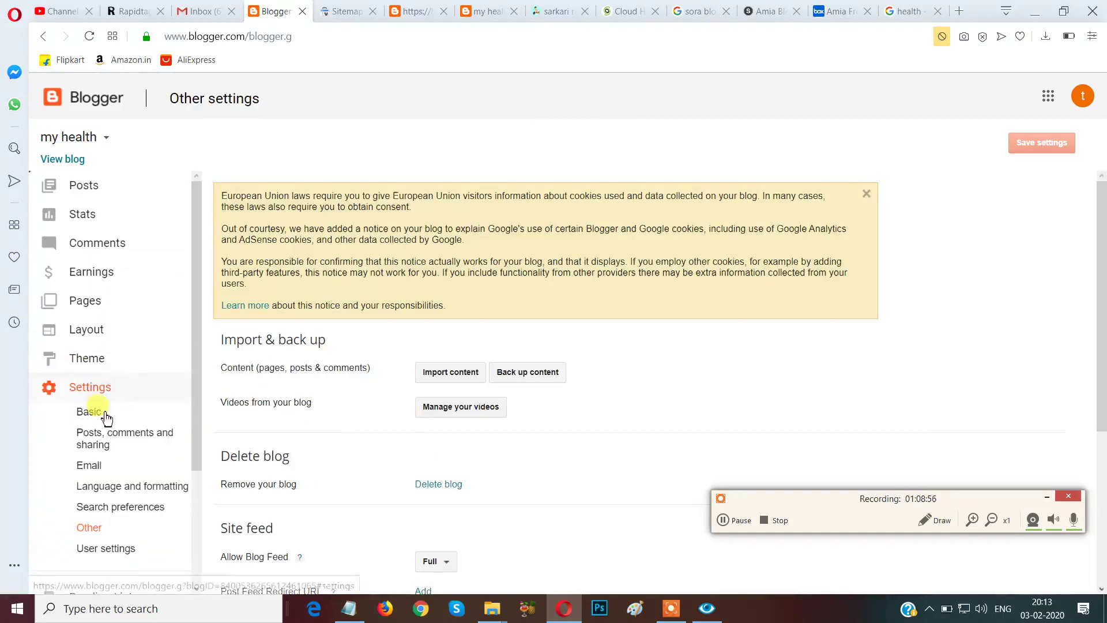
left_click(105, 369)
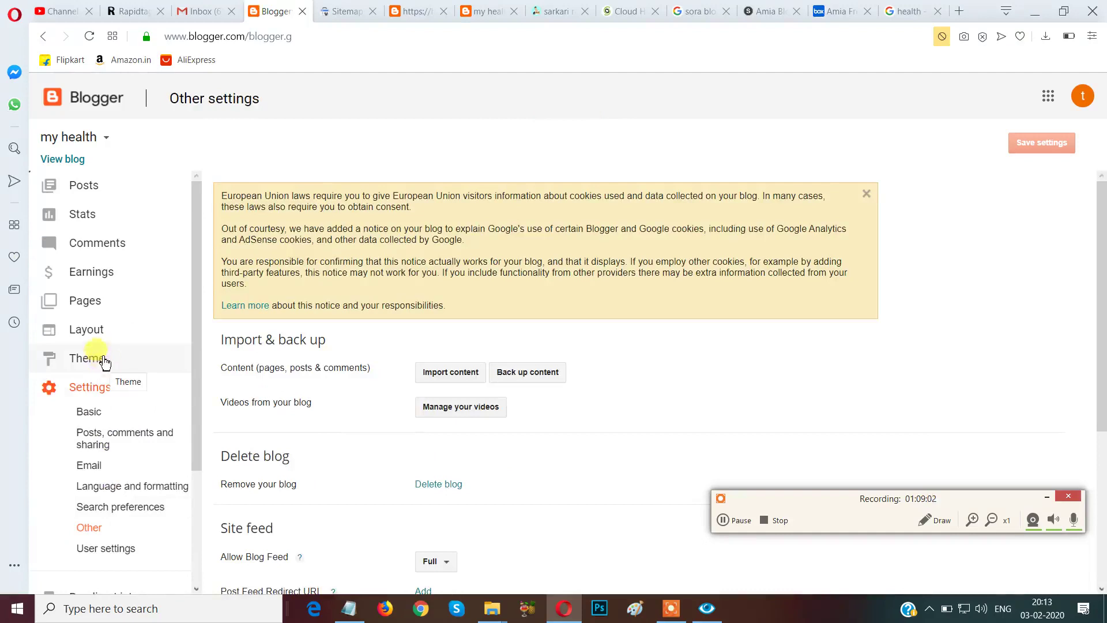
left_click(104, 370)
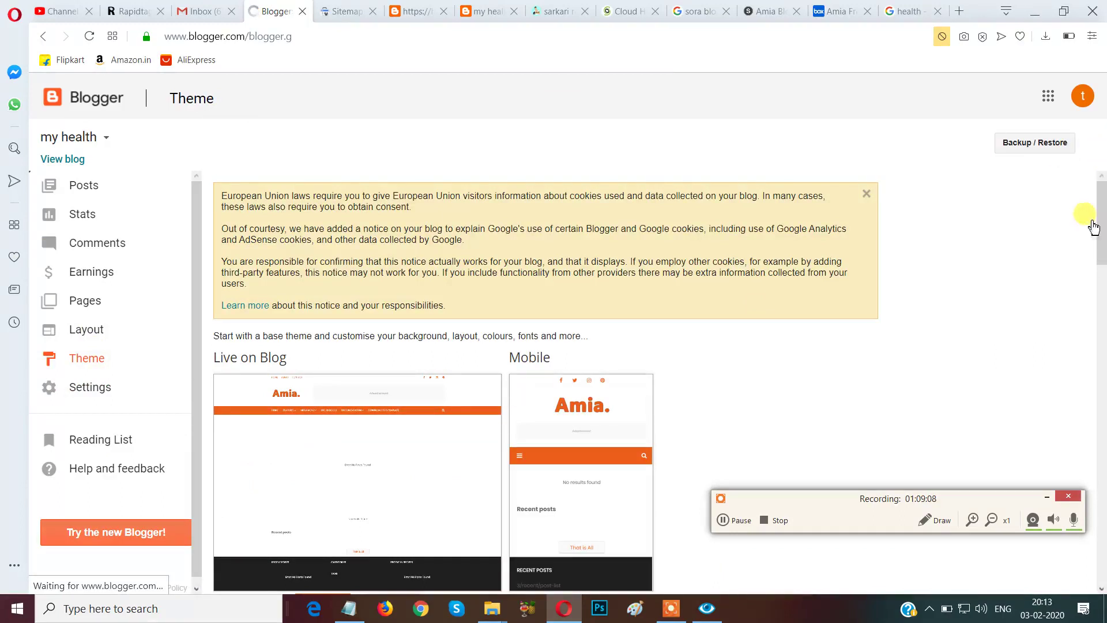
scroll(1103, 234, "down", 10)
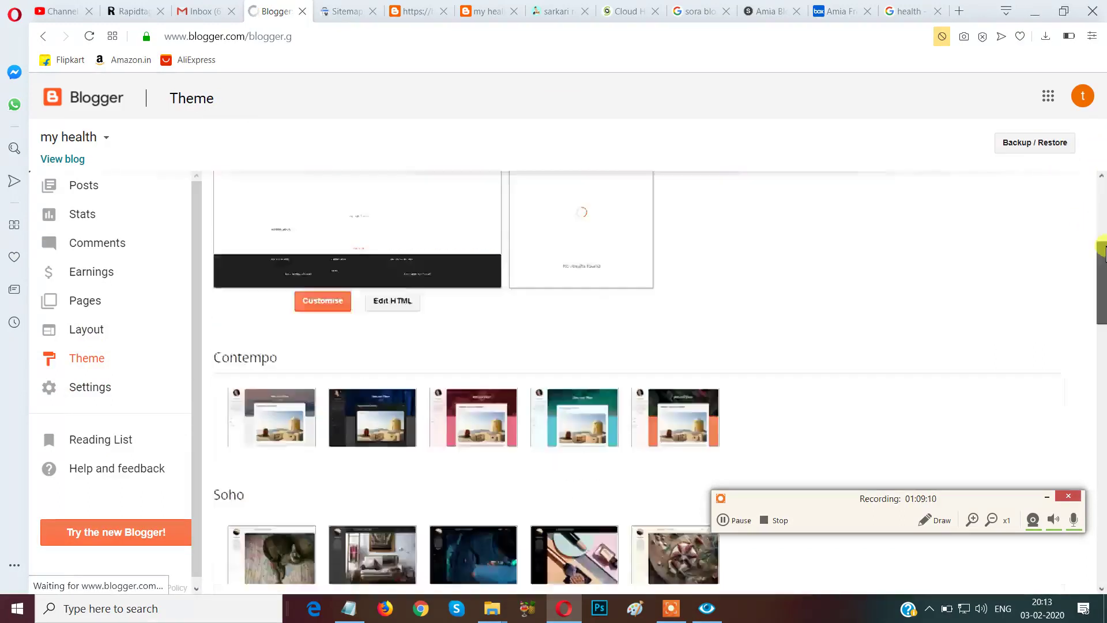
scroll(378, 373, "up", 5)
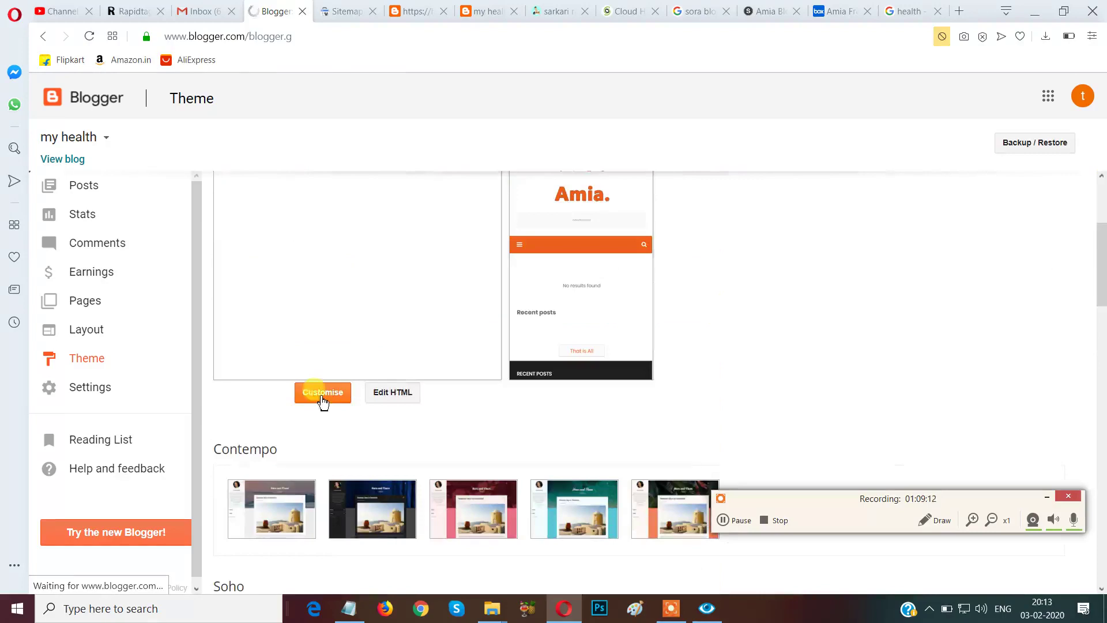
scroll(448, 371, "up", 2)
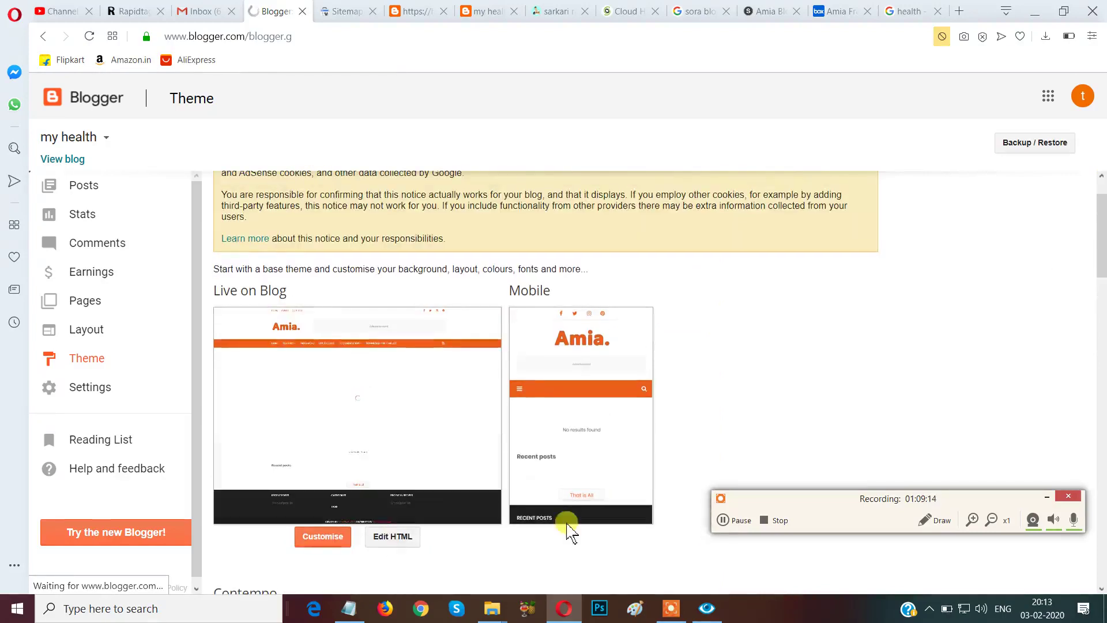
left_click(934, 521)
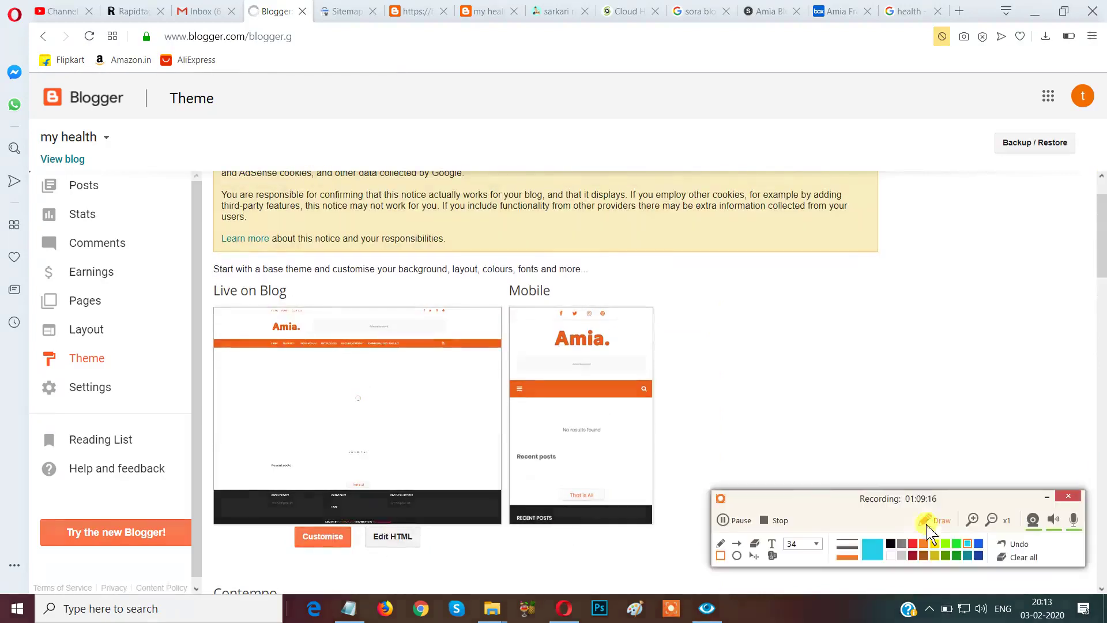
left_click_drag(351, 505, 487, 576)
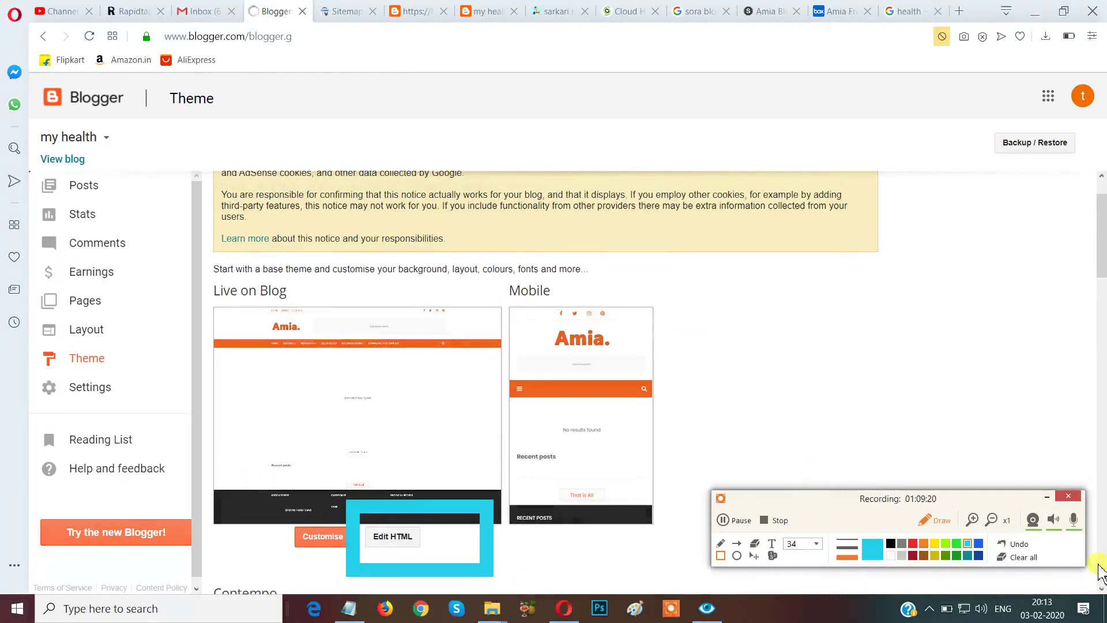
left_click(1024, 558)
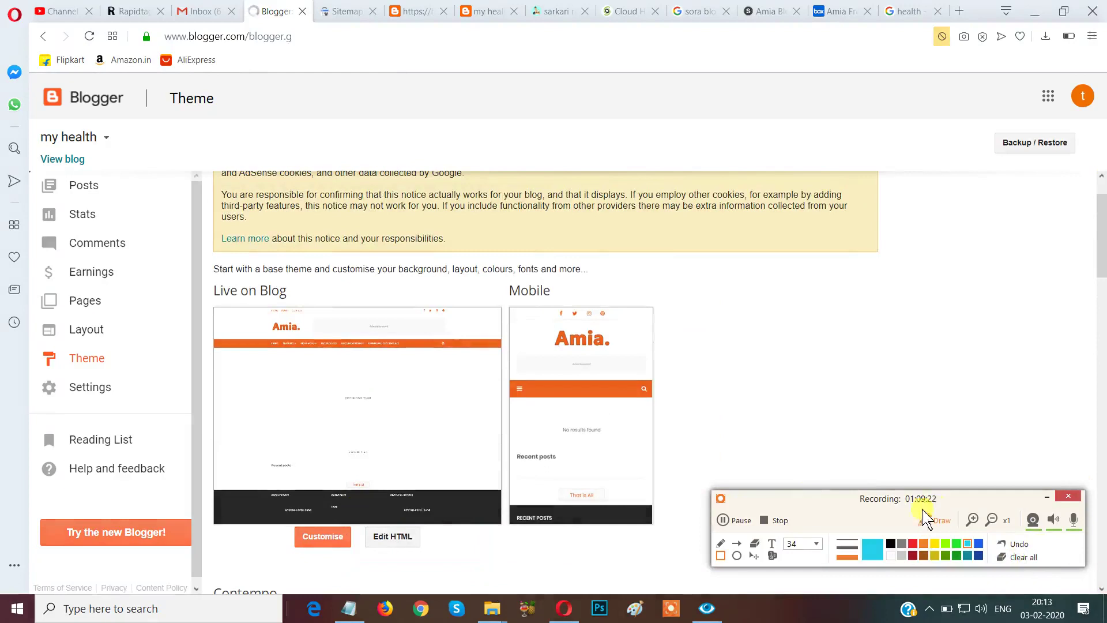
left_click(928, 520)
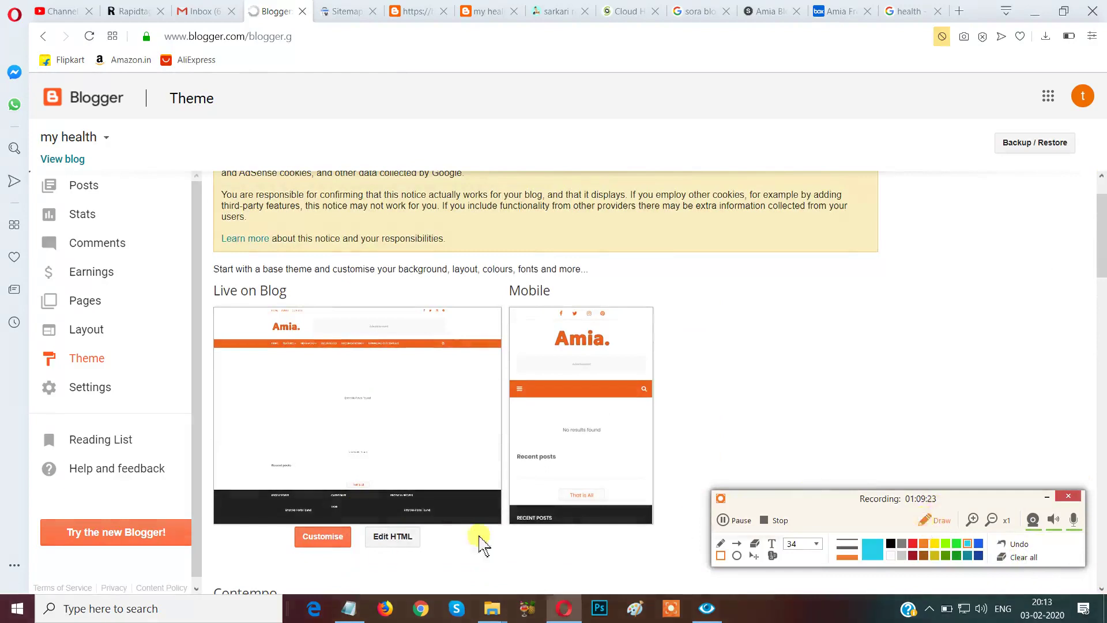
Open the theme's Edit HTML code editor and scroll down toward the end of the head section.
left_click(391, 541)
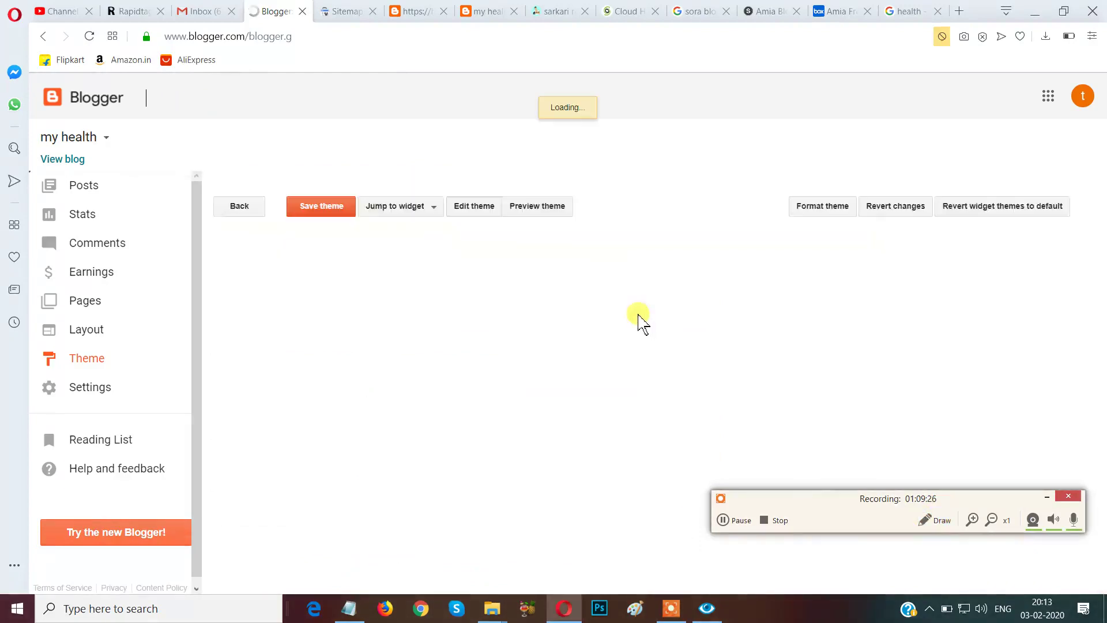
left_click_drag(969, 501, 1001, 604)
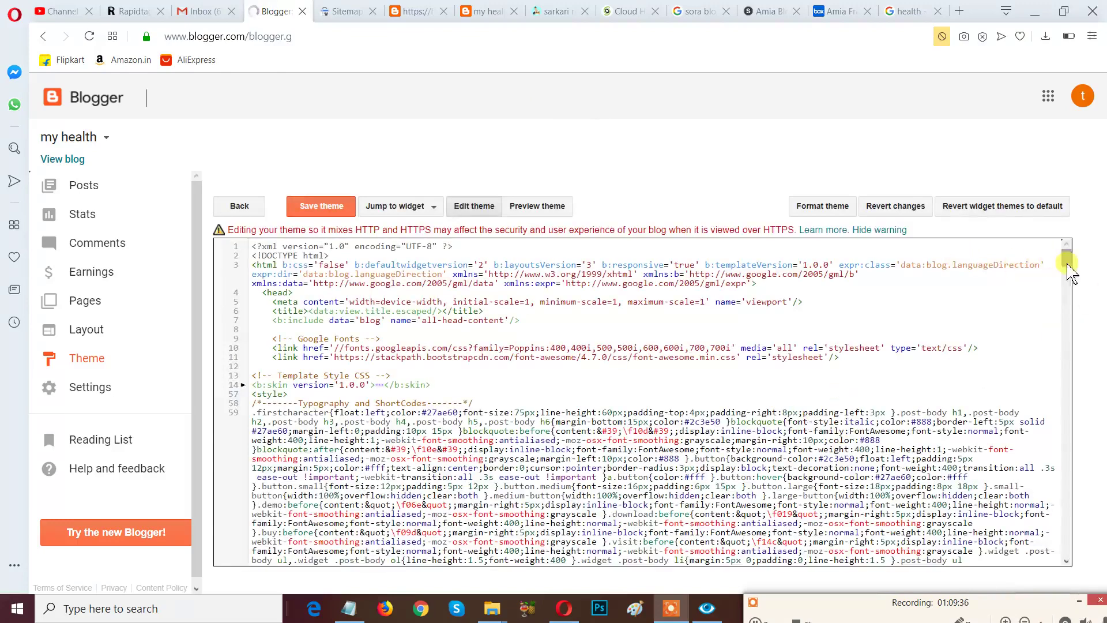
scroll(1065, 266, "down", 3)
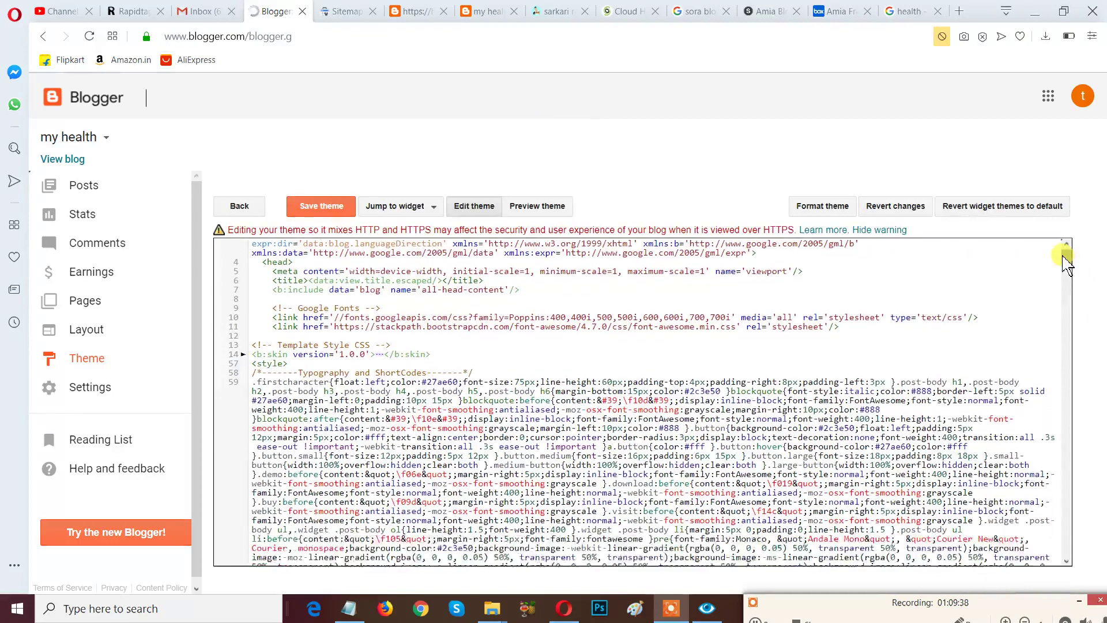
scroll(1066, 266, "down", 15)
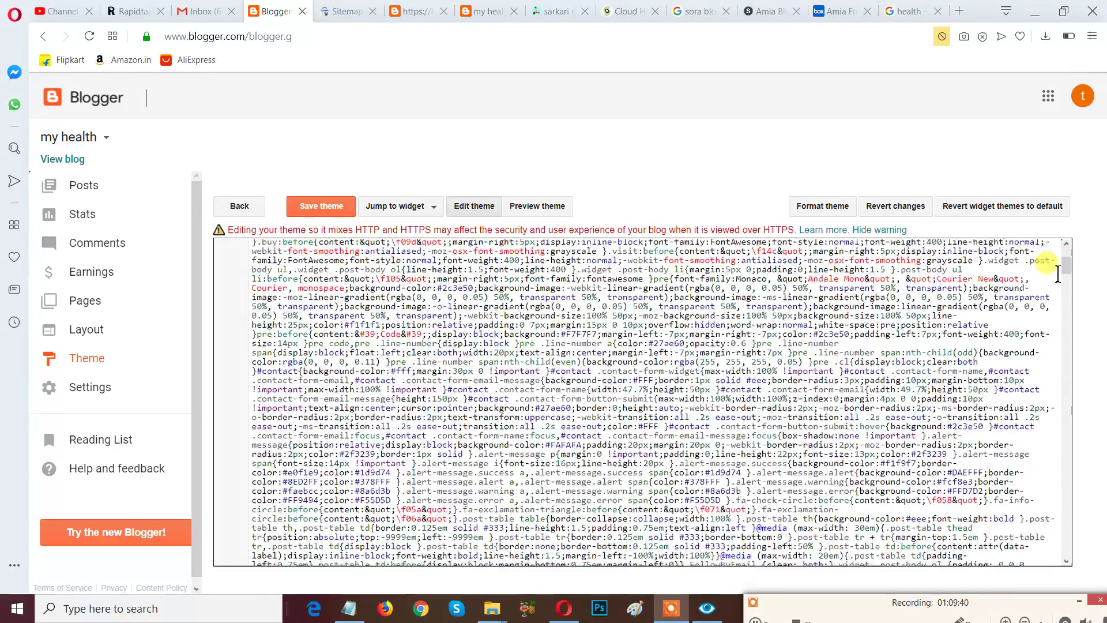
scroll(1058, 274, "down", 12)
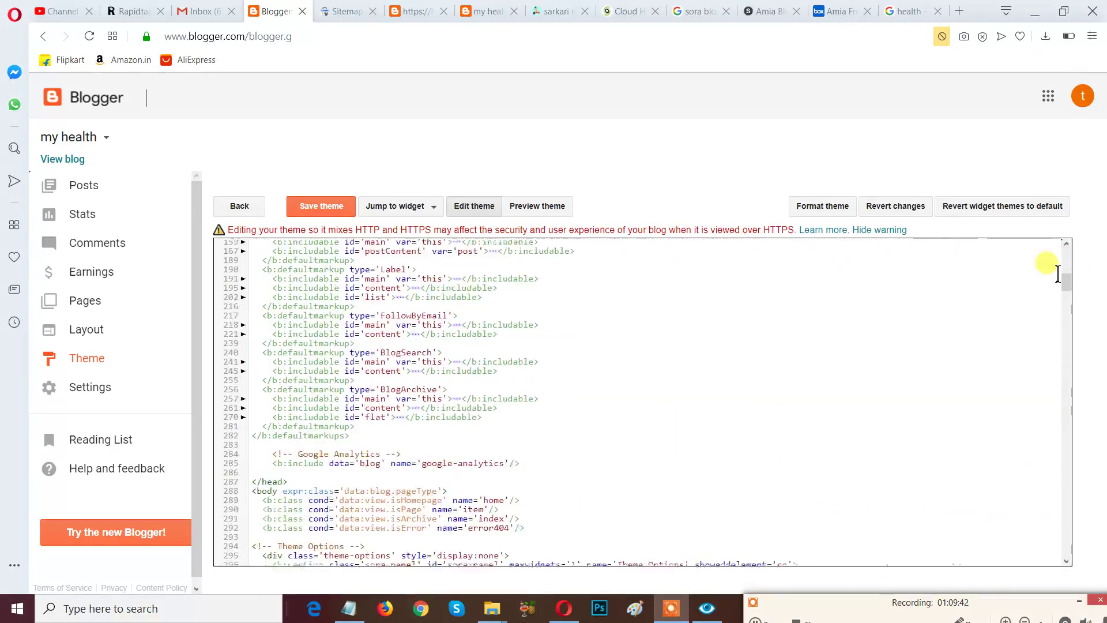
scroll(1057, 274, "up", 1)
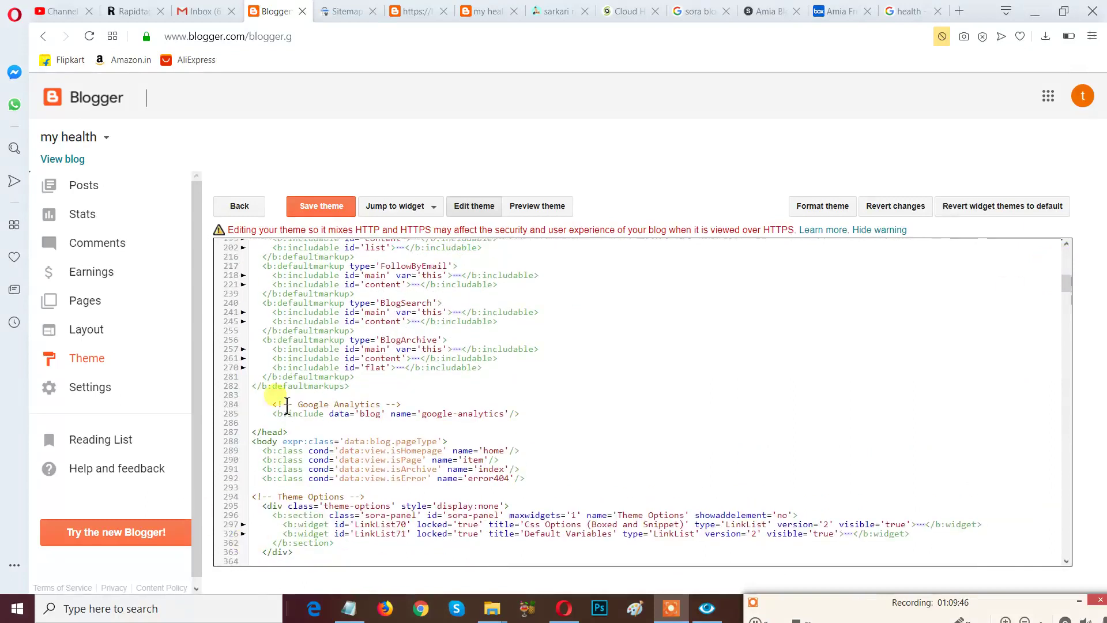
Select the closing </head> tag on line 287, just below the google-analytics include.
left_click_drag(298, 433, 249, 437)
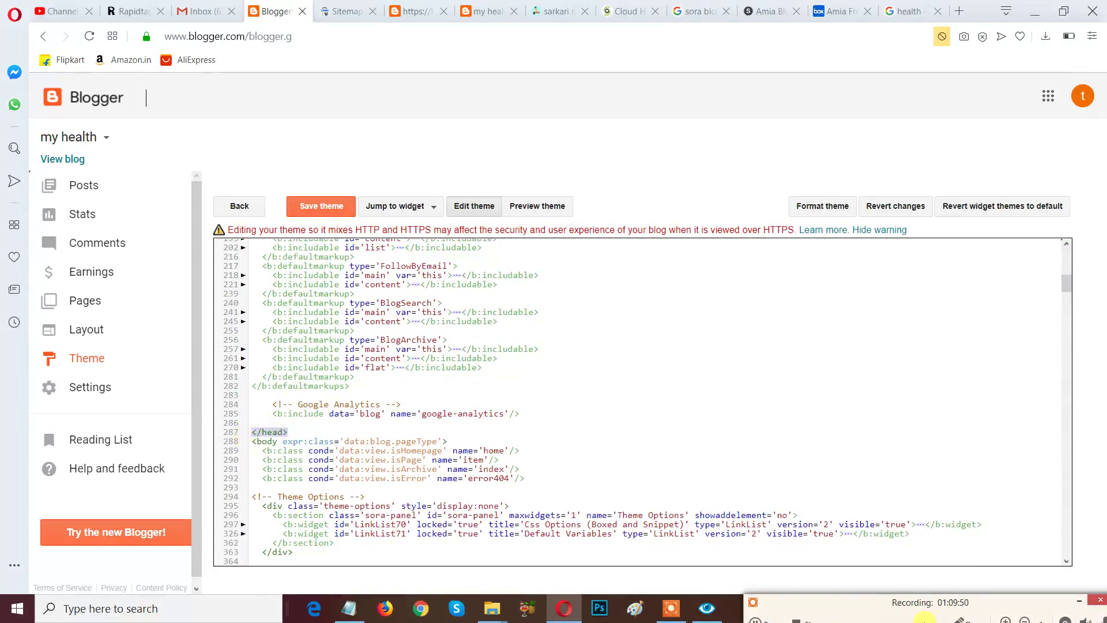
left_click_drag(883, 612, 869, 471)
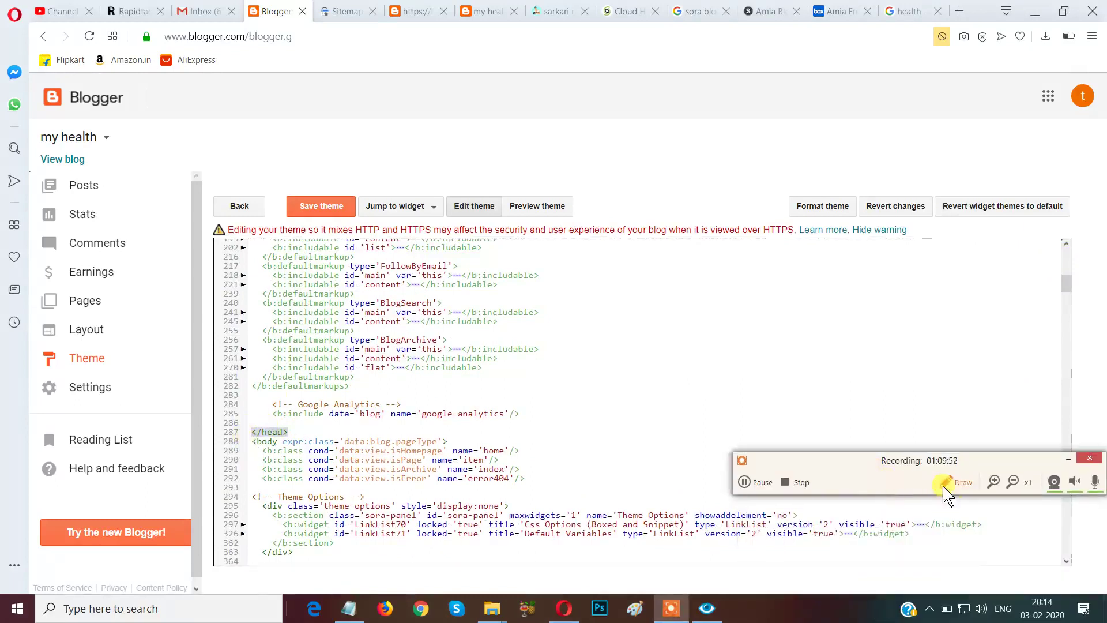
left_click(945, 487)
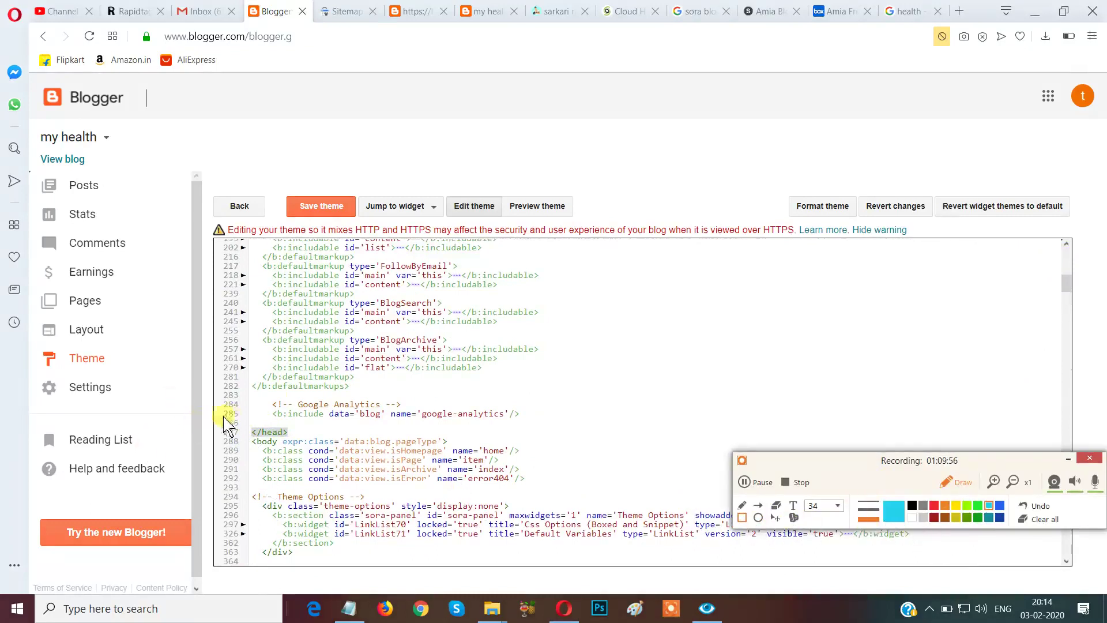
left_click_drag(228, 412, 302, 452)
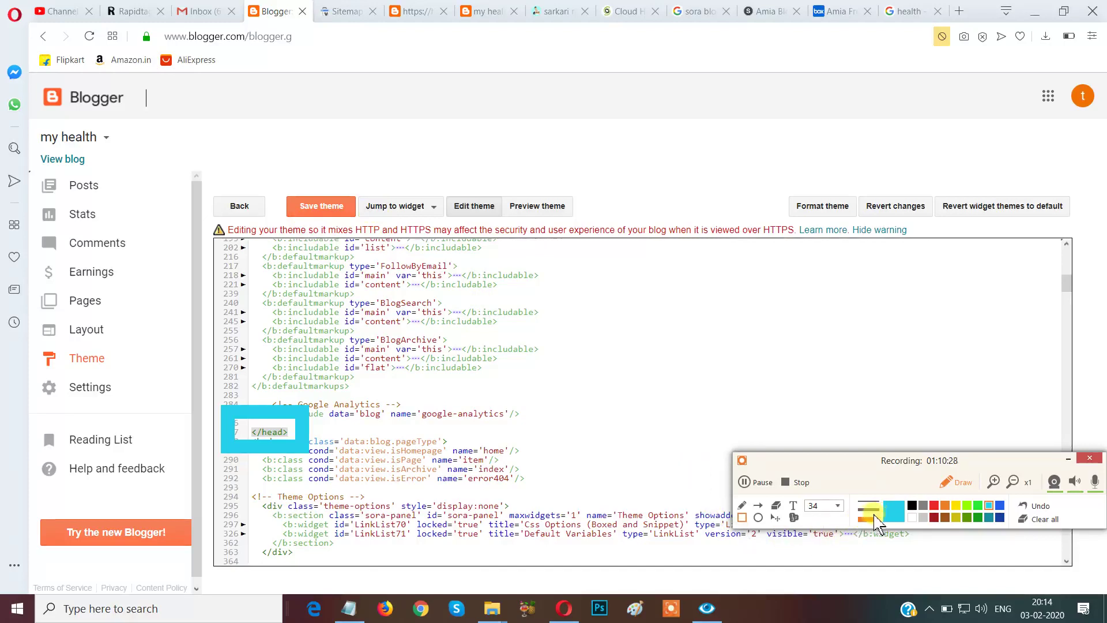
left_click(1032, 506)
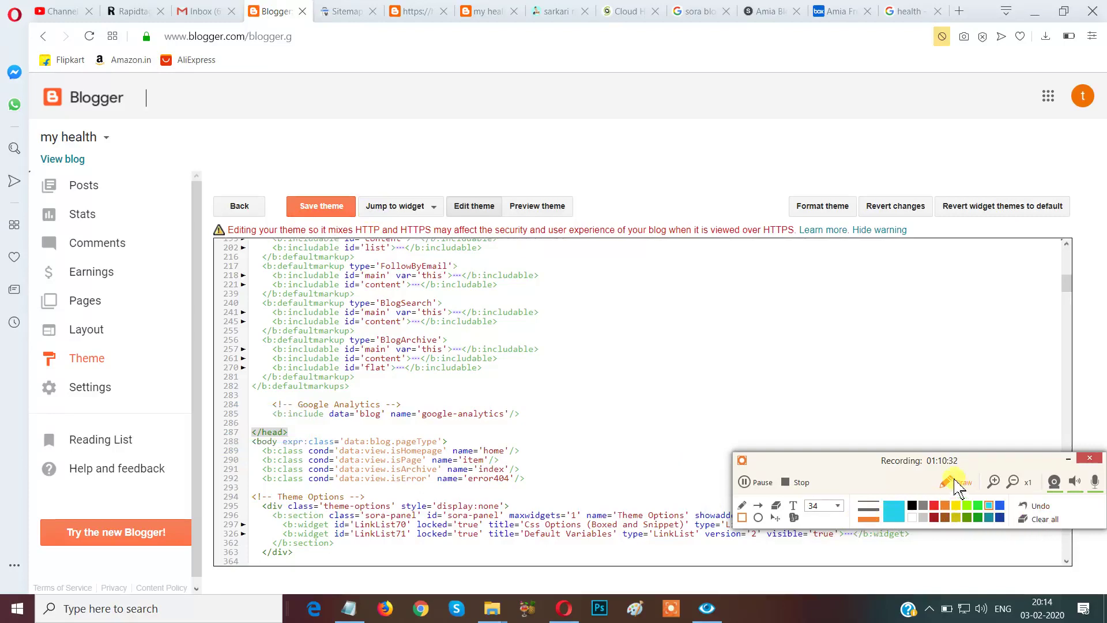
left_click(957, 483)
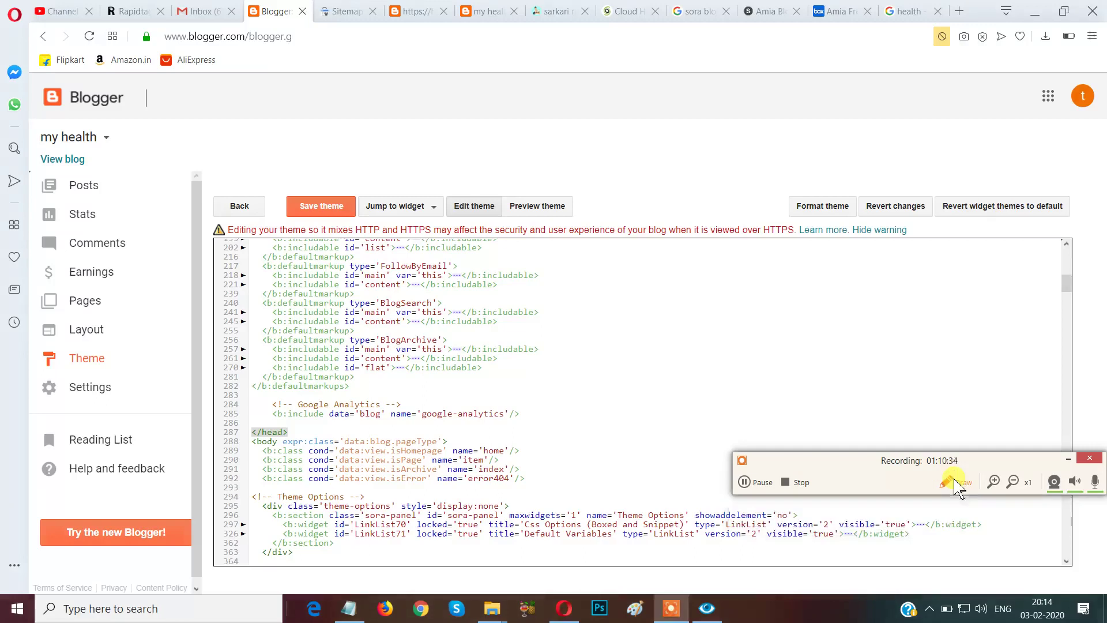
left_click_drag(847, 465, 952, 589)
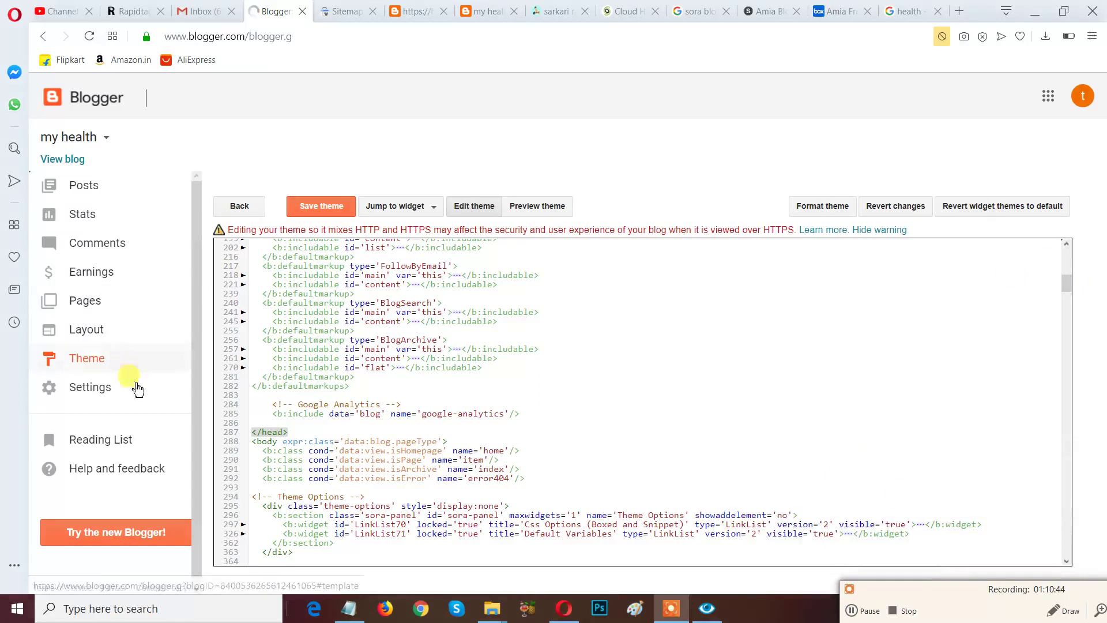
Open the Layout page and scroll down through gadget sections like Main Posts and Sidebar Right (A).
left_click(93, 340)
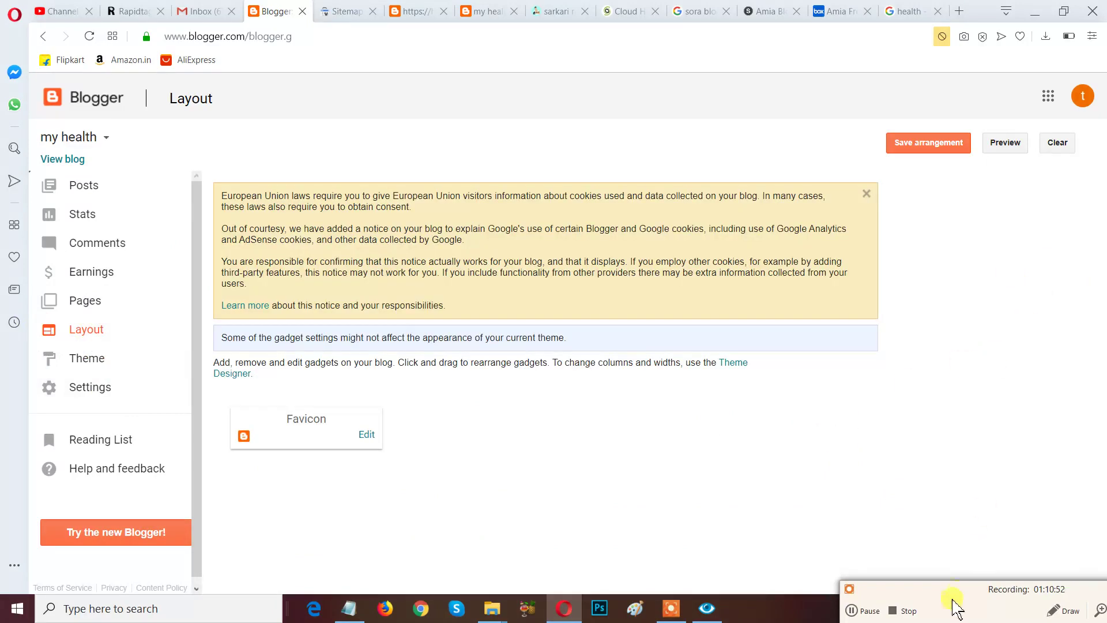
left_click_drag(939, 593, 906, 594)
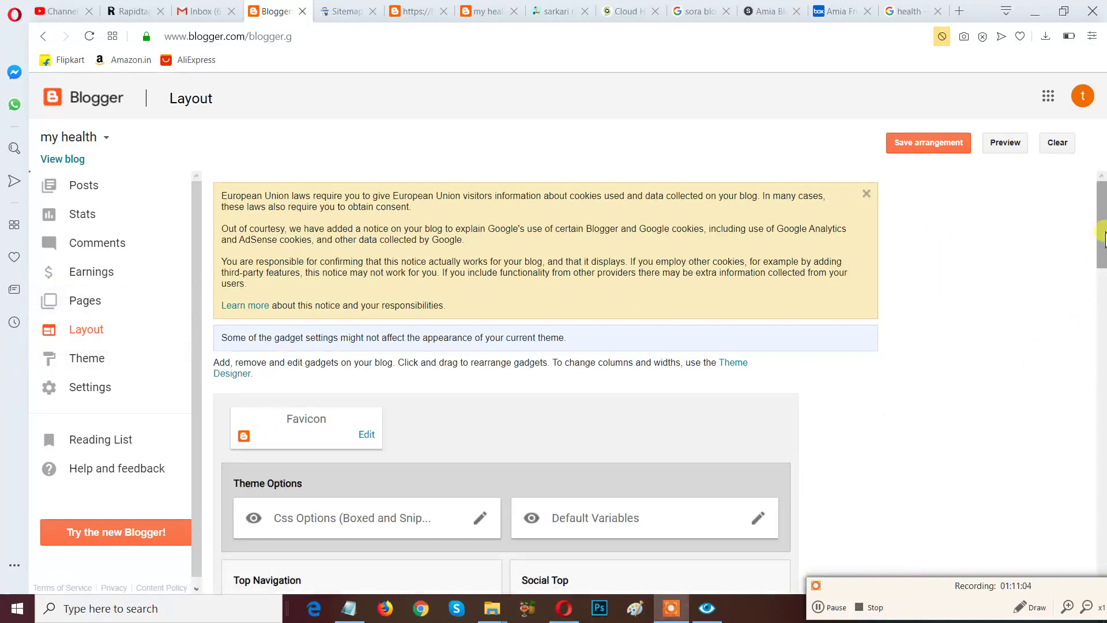
scroll(1103, 238, "down", 4)
scroll(1103, 238, "down", 3)
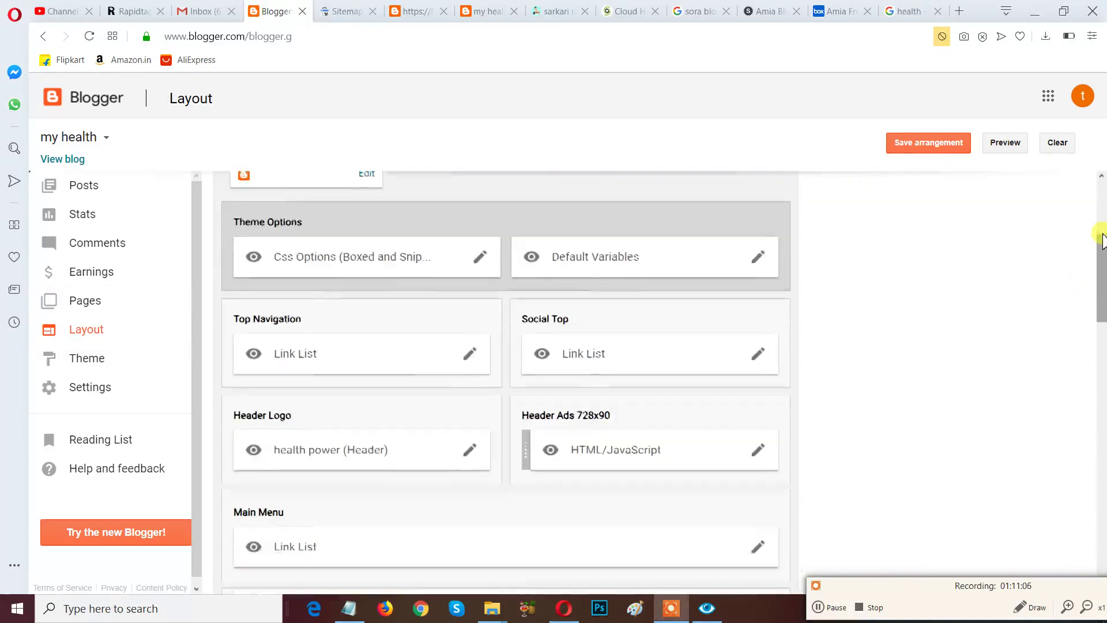
scroll(1103, 239, "down", 1)
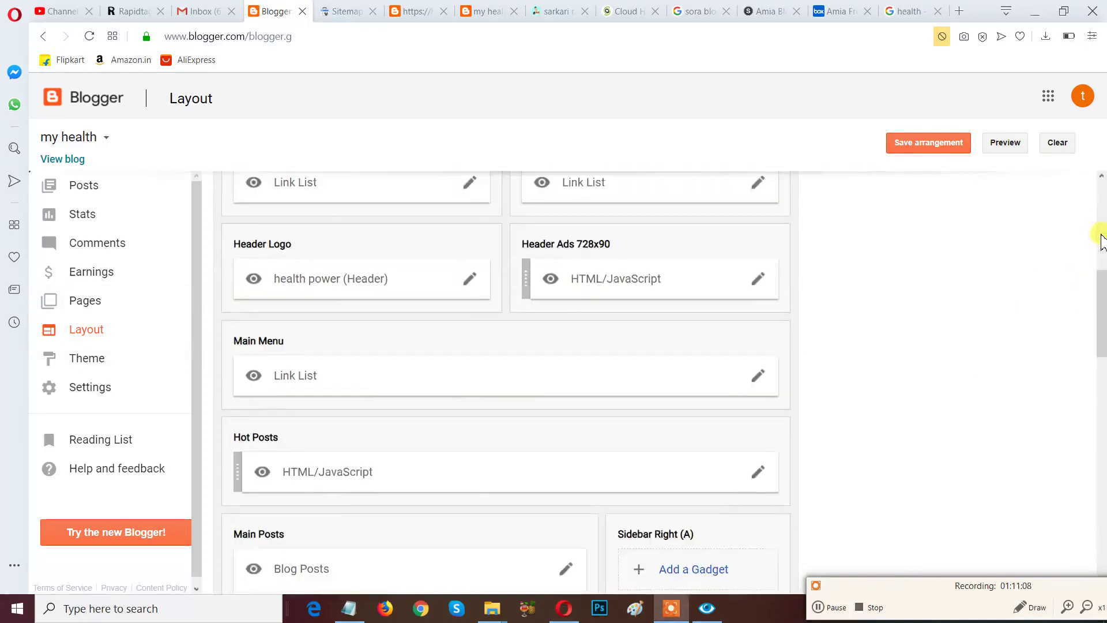
scroll(1101, 239, "down", 5)
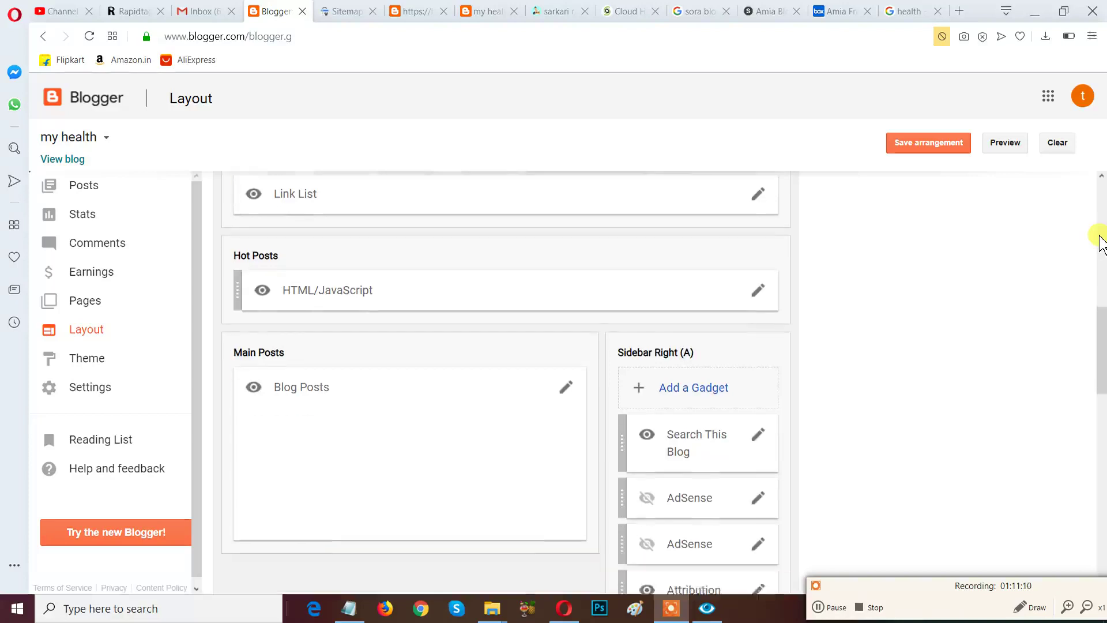
scroll(1098, 242, "down", 3)
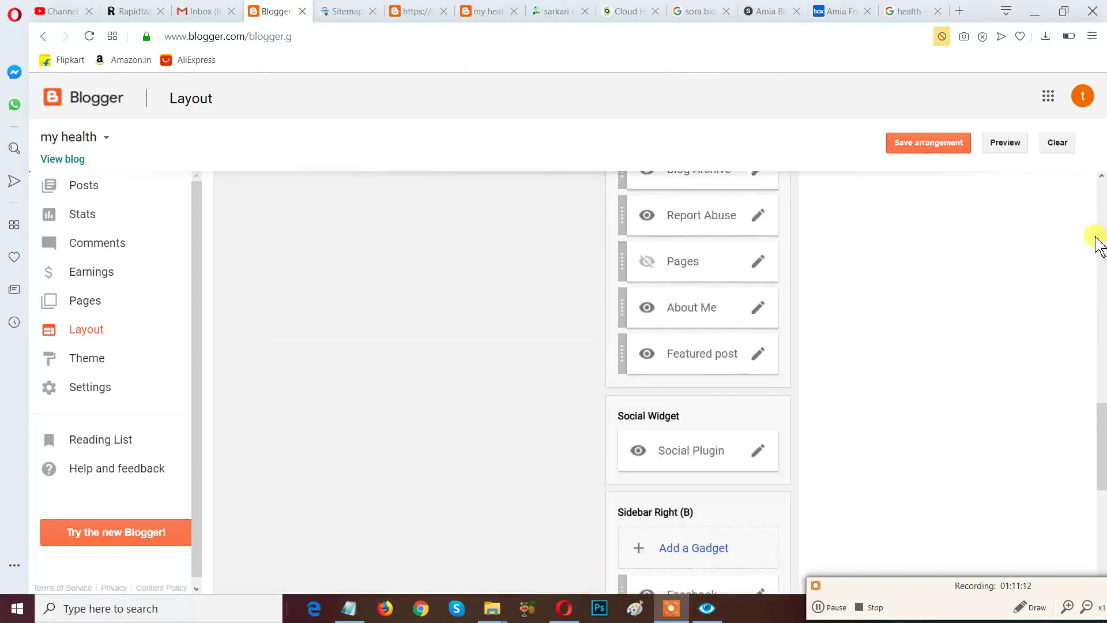
scroll(1095, 242, "up", 3)
scroll(1097, 245, "up", 1)
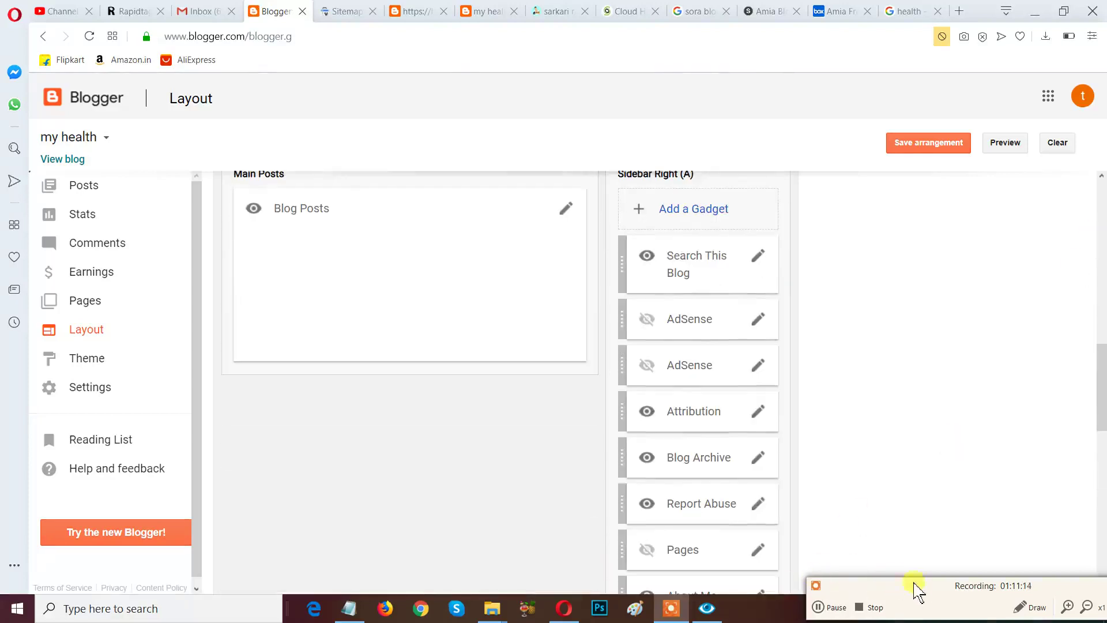
Scroll back up to the Top Navigation, Header Logo and Main Menu sections.
left_click(1030, 607)
mouse_move(582, 164)
left_mouse_down()
mouse_move(647, 316)
mouse_move(842, 588)
mouse_move(835, 602)
left_mouse_up()
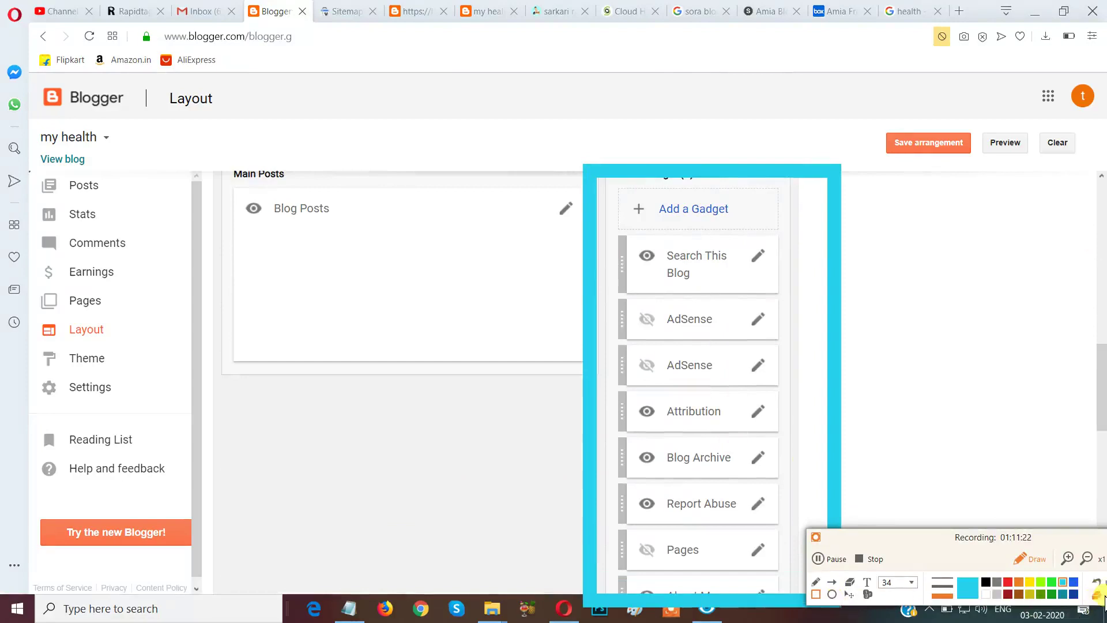
left_click(1098, 594)
left_click(1029, 559)
scroll(1076, 438, "up", 5)
scroll(1076, 438, "up", 3)
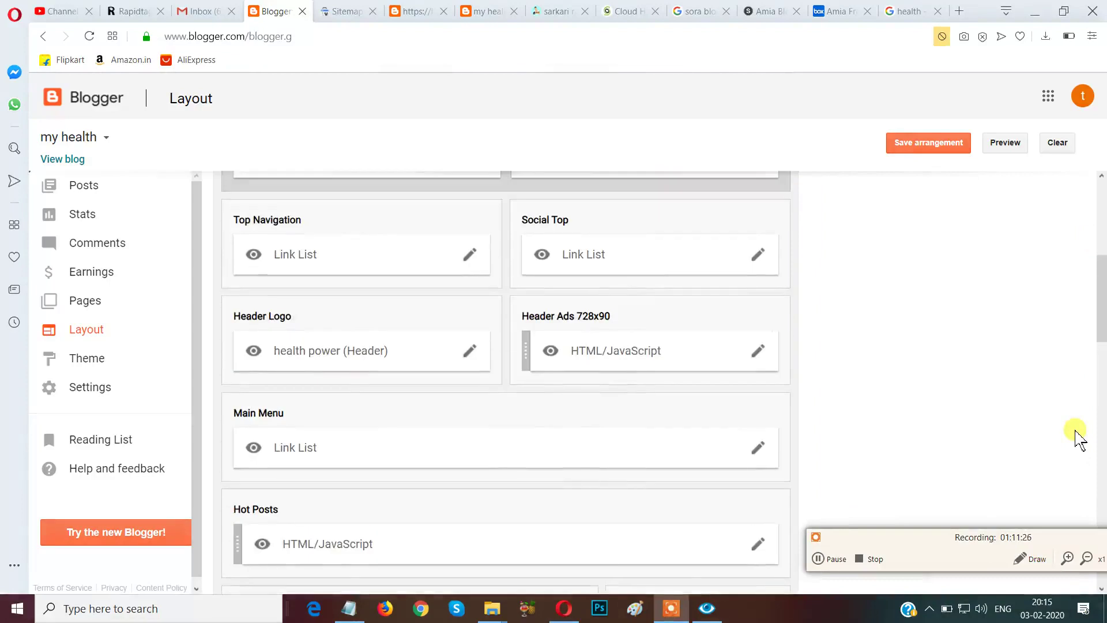
scroll(1076, 438, "down", 3)
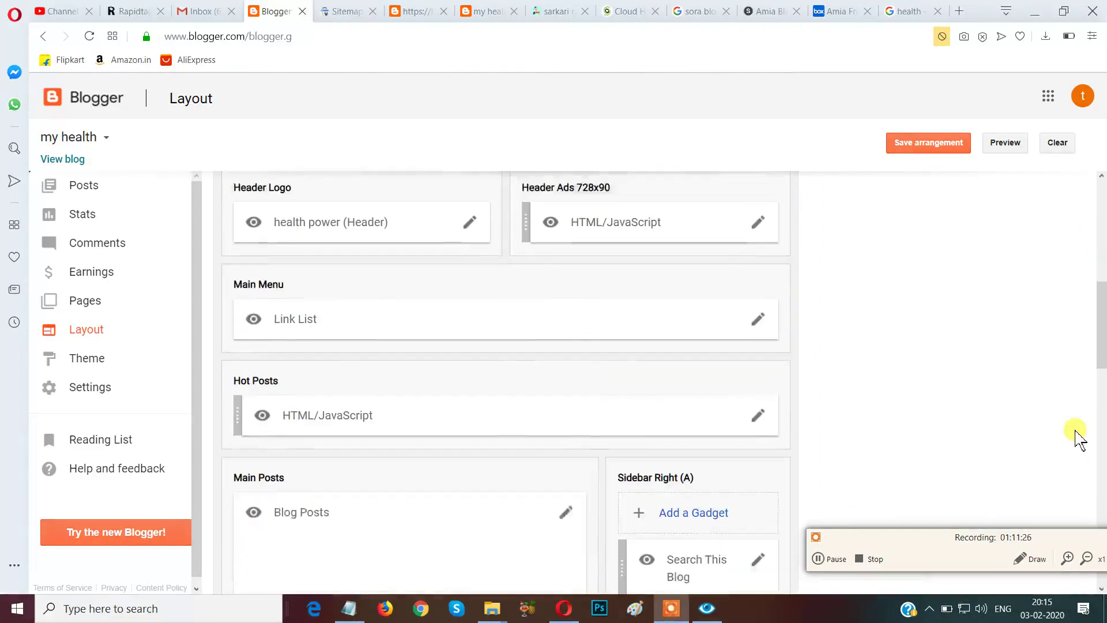
left_click(1019, 559)
mouse_move(720, 365)
left_mouse_down()
mouse_move(761, 420)
mouse_move(788, 426)
left_mouse_up()
mouse_move(718, 275)
left_mouse_down()
mouse_move(753, 336)
mouse_move(800, 334)
left_mouse_up()
mouse_move(727, 180)
left_mouse_down()
mouse_move(781, 252)
mouse_move(800, 252)
left_mouse_up()
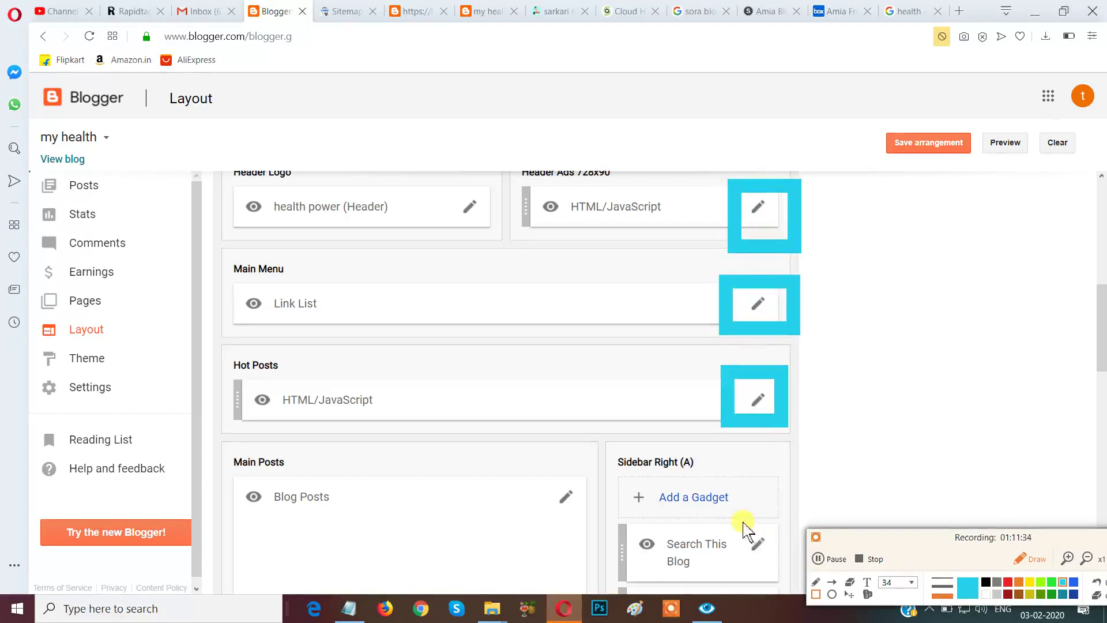
left_click_drag(736, 515, 794, 588)
mouse_move(603, 436)
left_mouse_down()
mouse_move(617, 465)
mouse_move(753, 503)
left_mouse_up()
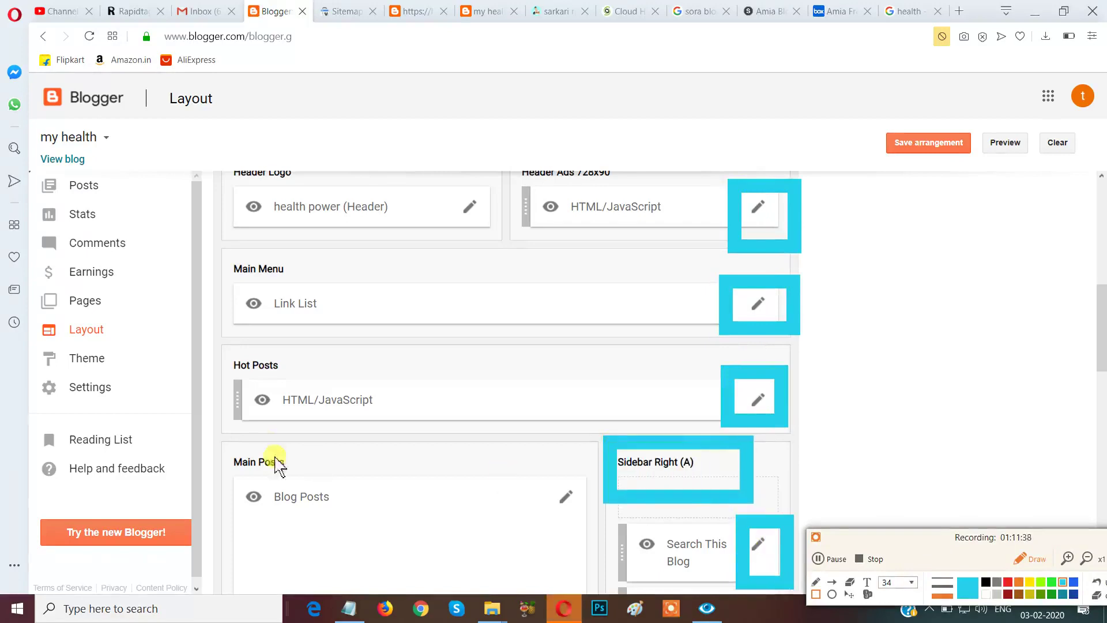
mouse_move(209, 429)
left_mouse_down()
mouse_move(331, 519)
mouse_move(337, 510)
left_mouse_up()
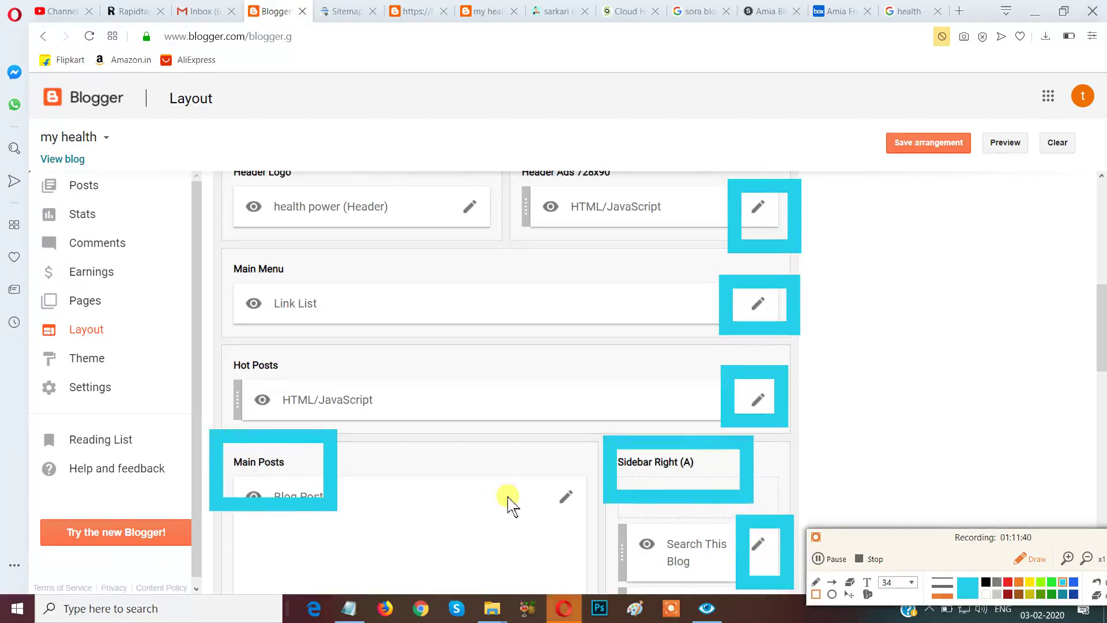
mouse_move(518, 461)
left_mouse_down()
mouse_move(650, 594)
mouse_move(597, 560)
mouse_move(592, 541)
left_mouse_up()
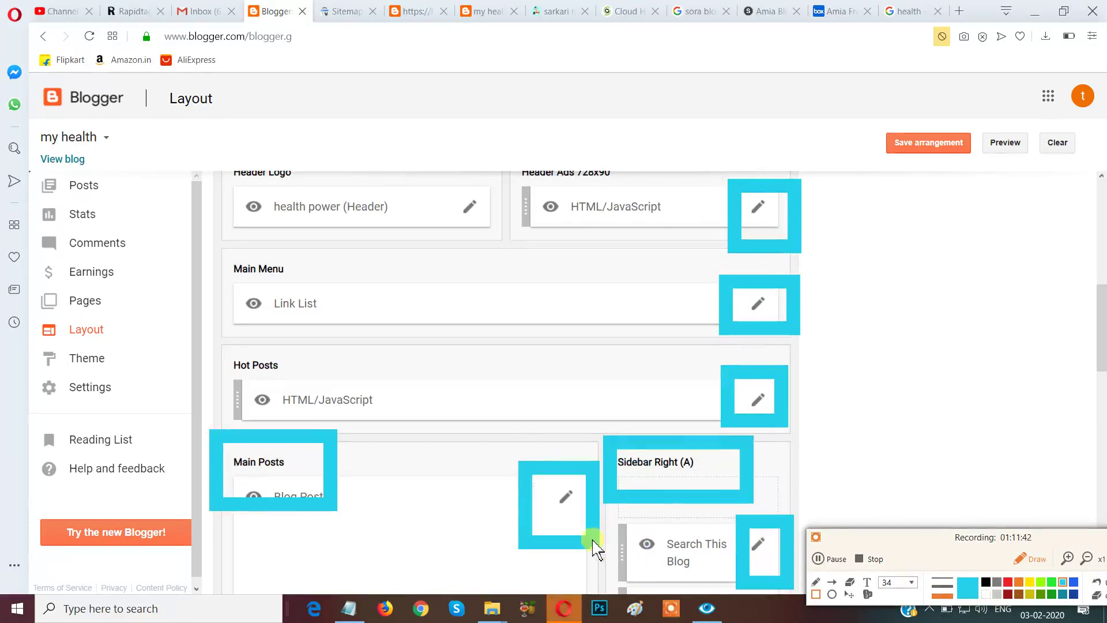
left_click_drag(445, 184, 498, 237)
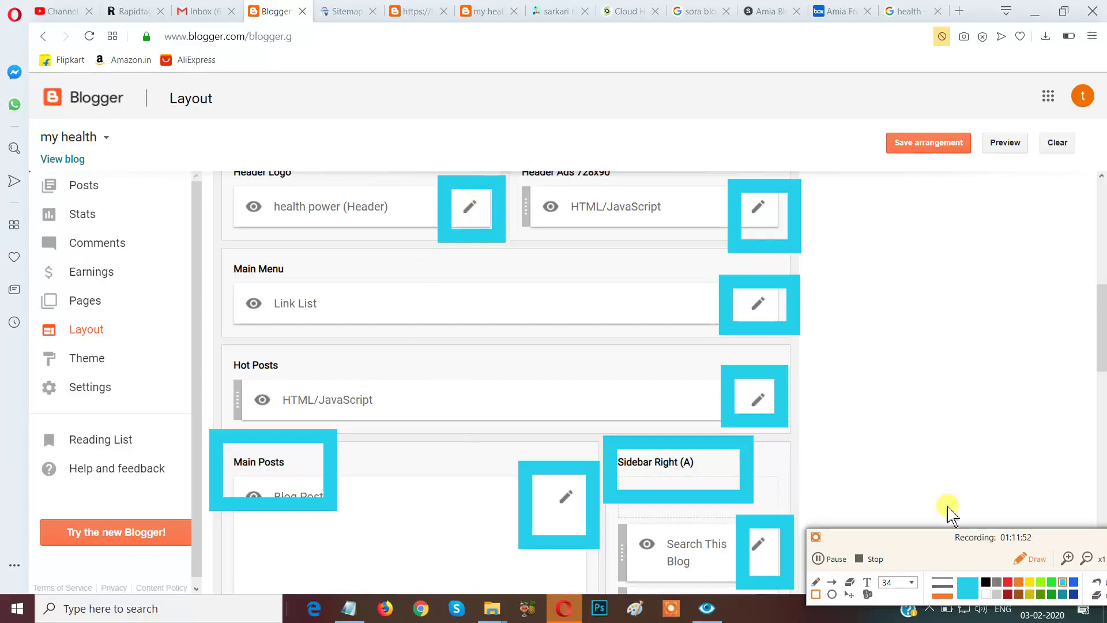
left_click_drag(904, 536, 862, 530)
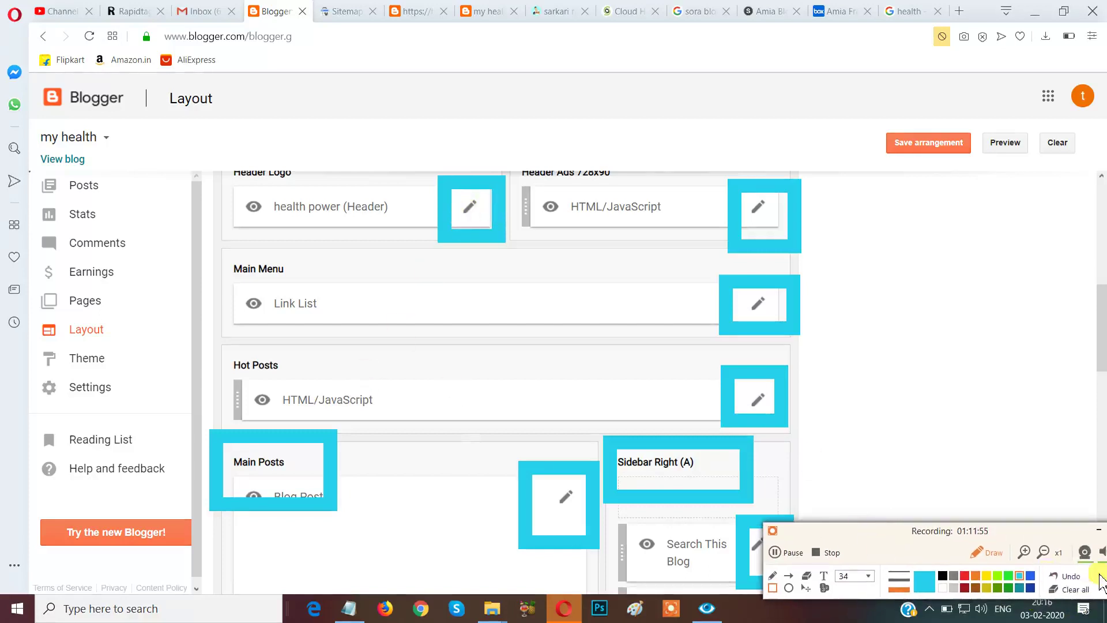
left_click(1070, 589)
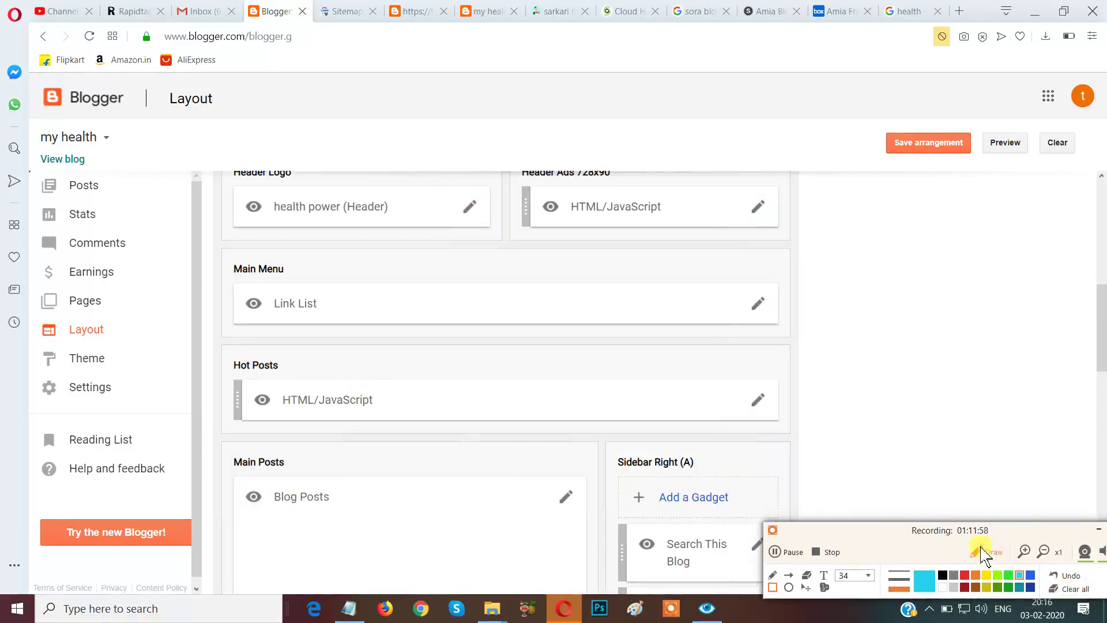
left_click(981, 550)
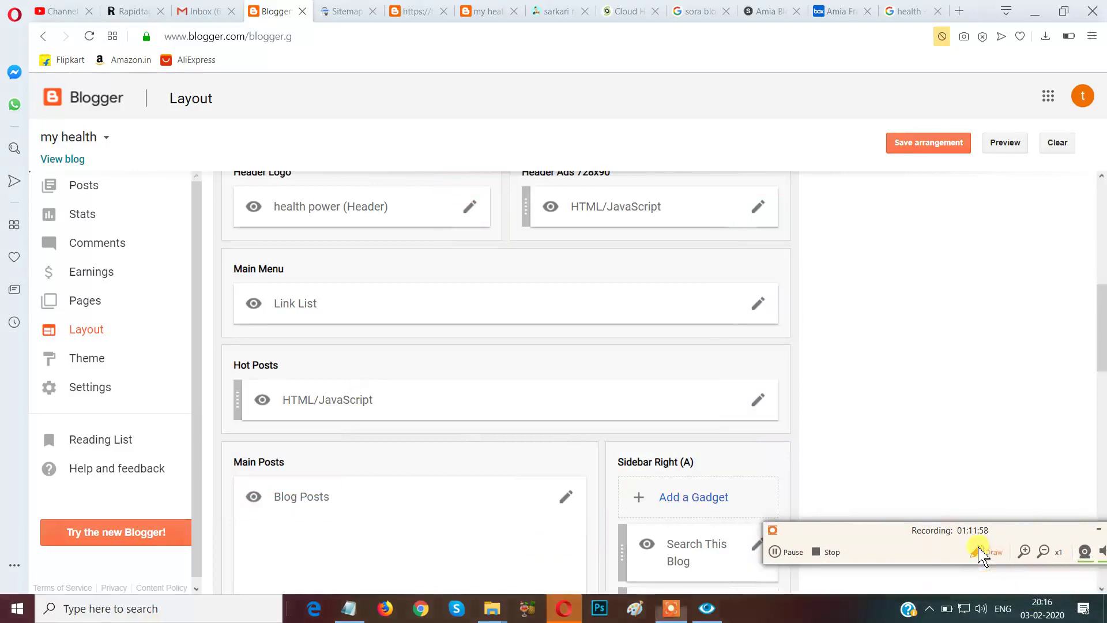
left_click(758, 404)
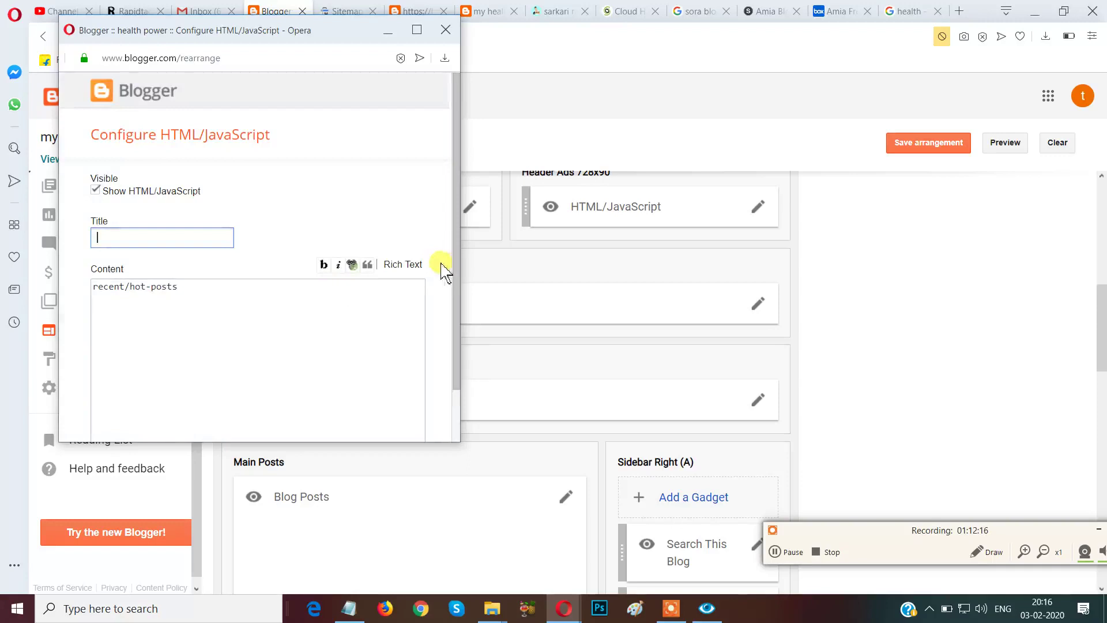
scroll(456, 236, "down", 2)
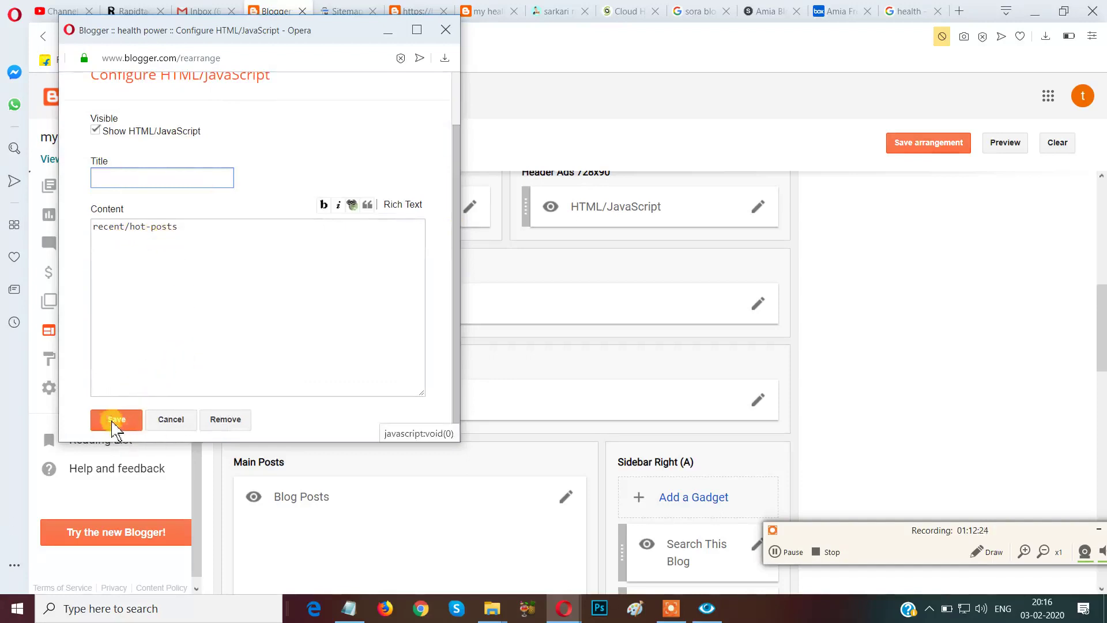
left_click(173, 424)
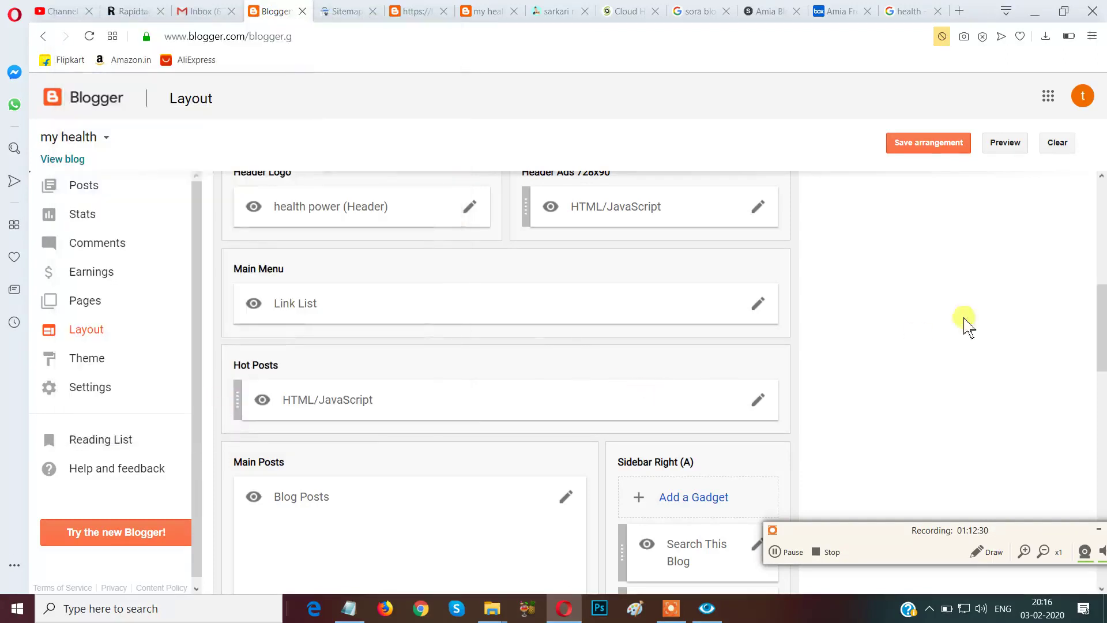
scroll(918, 397, "up", 8)
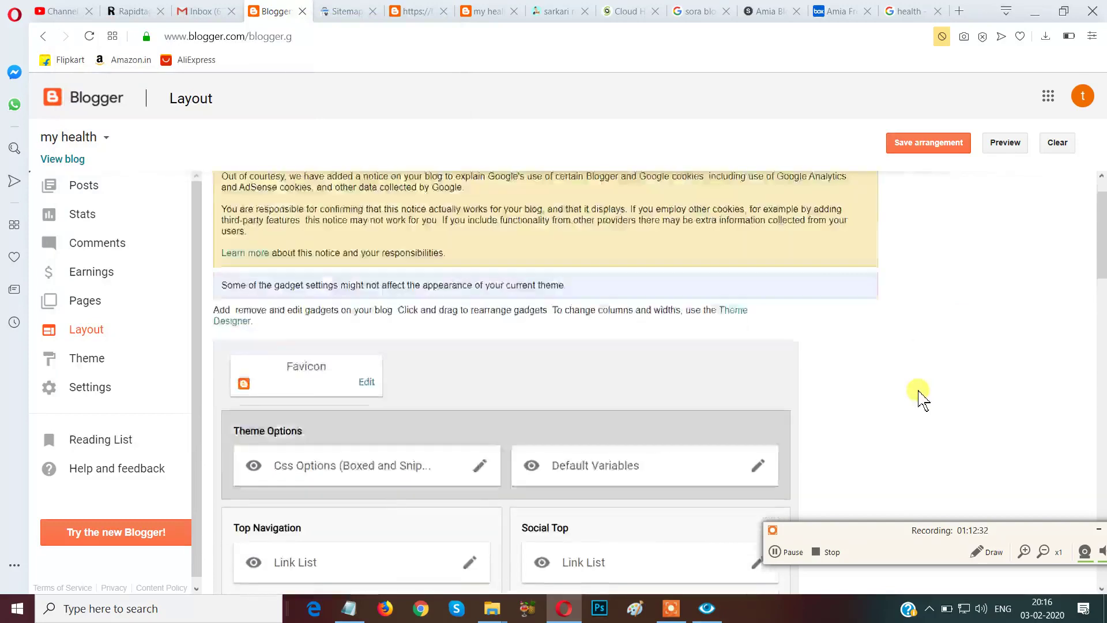
scroll(921, 395, "down", 12)
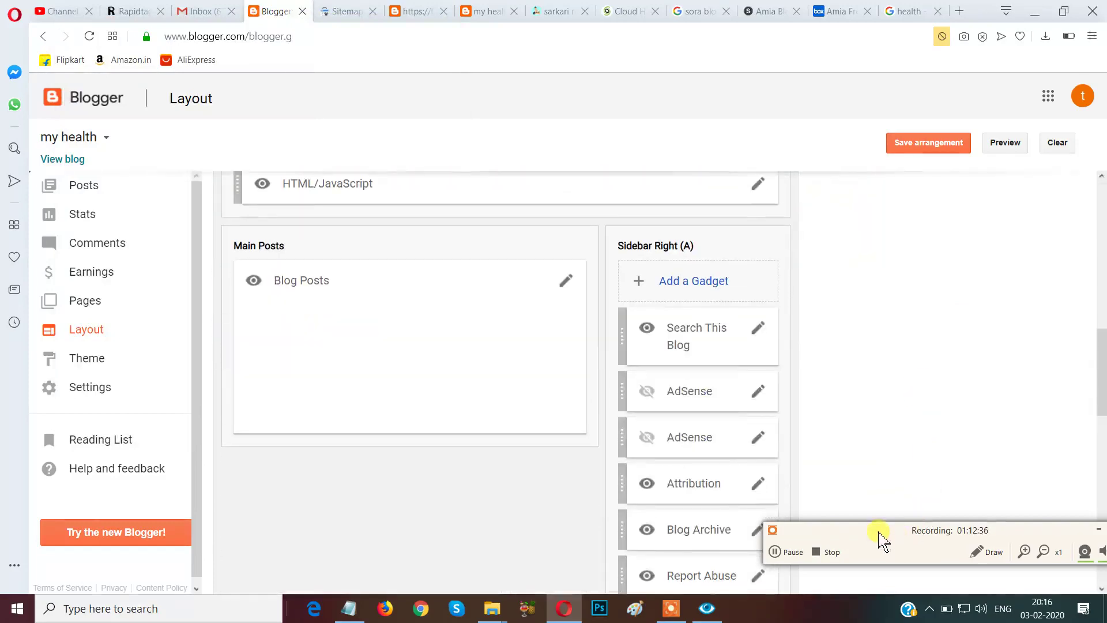
left_click_drag(878, 532, 842, 595)
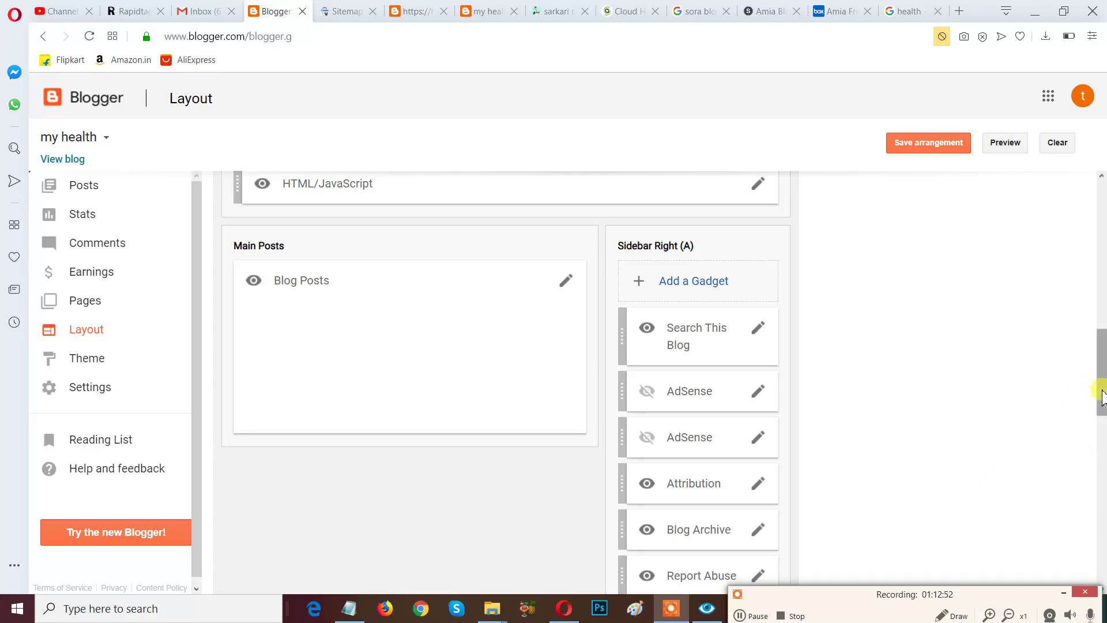
scroll(1102, 398, "down", 1)
left_click_drag(821, 608, 827, 537)
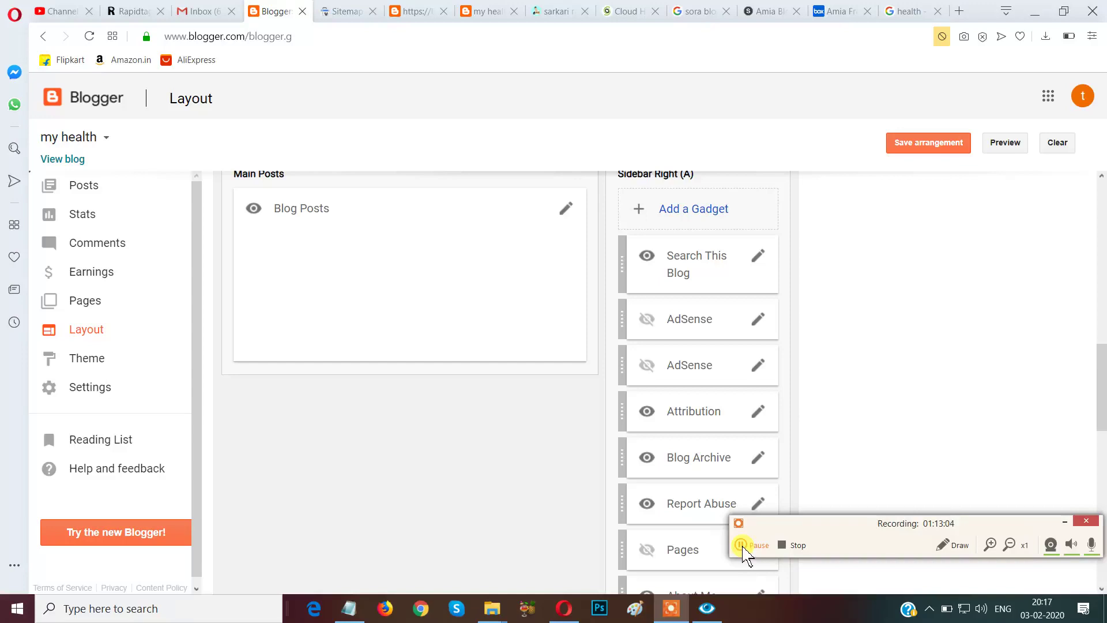
left_click_drag(849, 521, 835, 582)
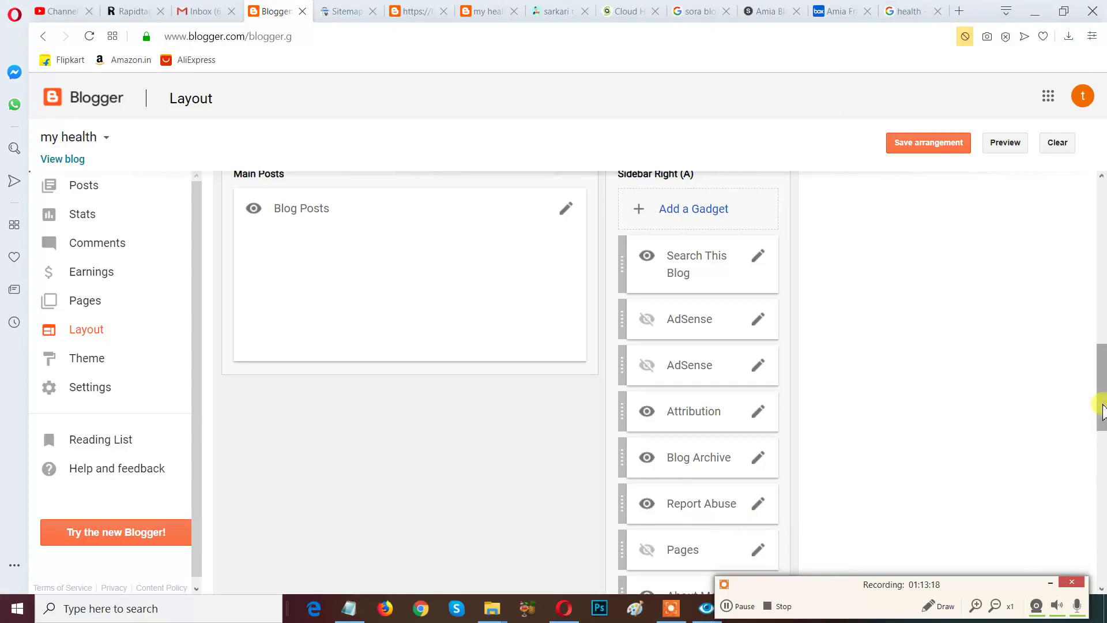
scroll(1101, 439, "down", 3)
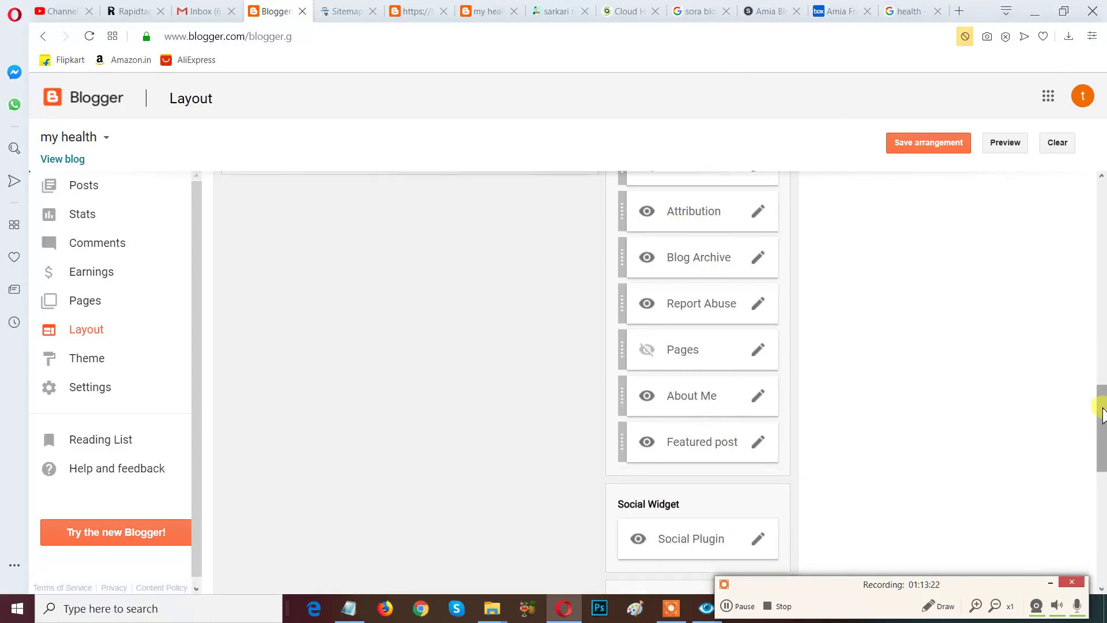
scroll(1102, 413, "up", 6)
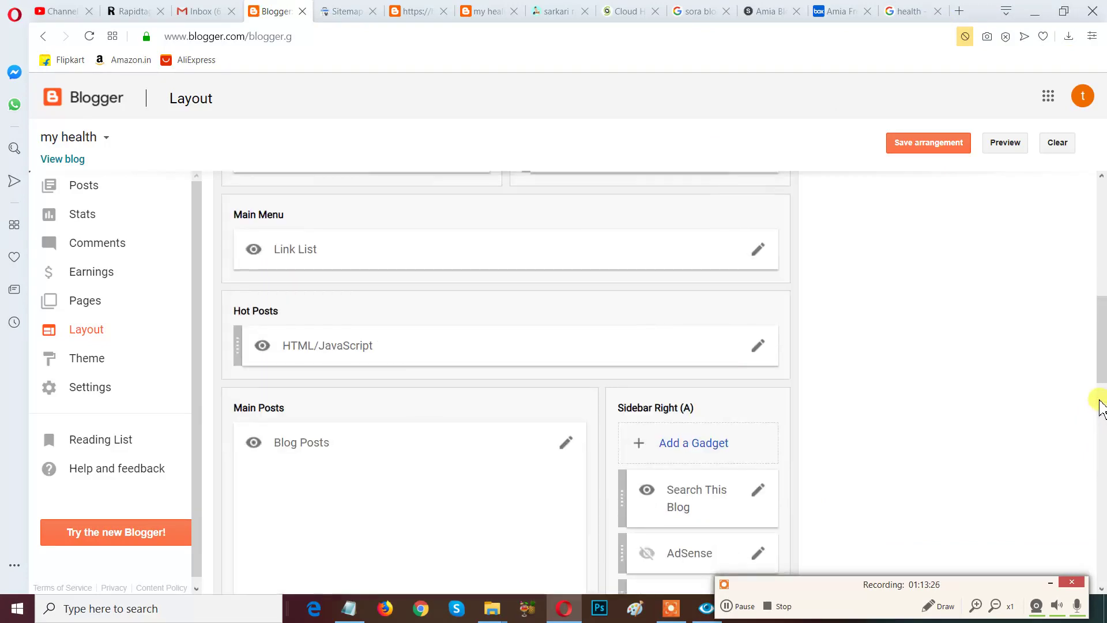
scroll(1102, 406, "up", 5)
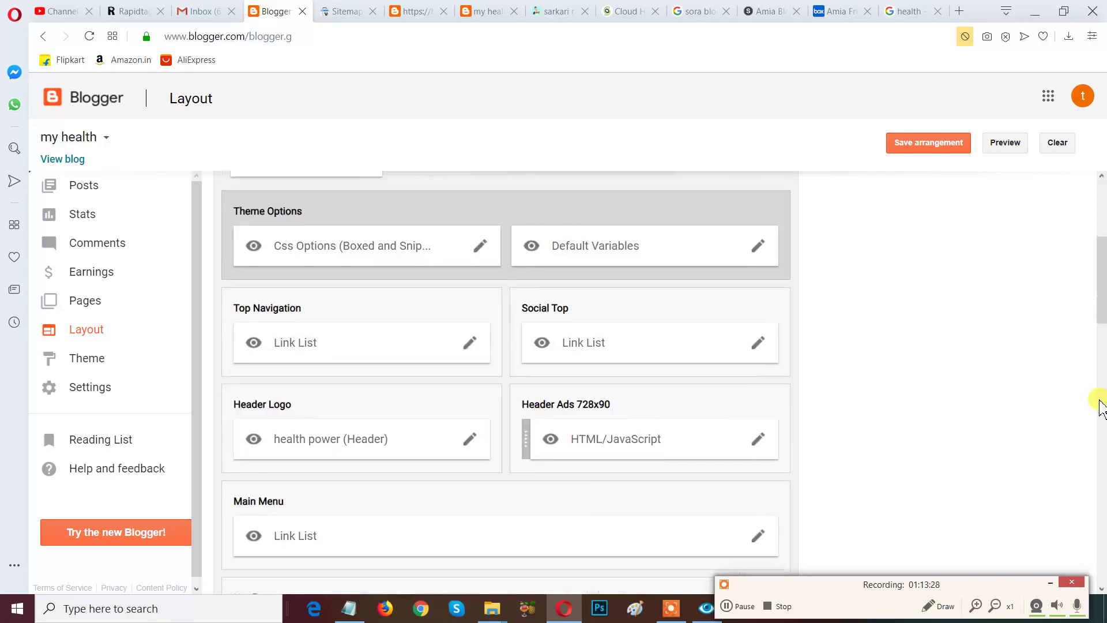
scroll(1101, 406, "up", 1)
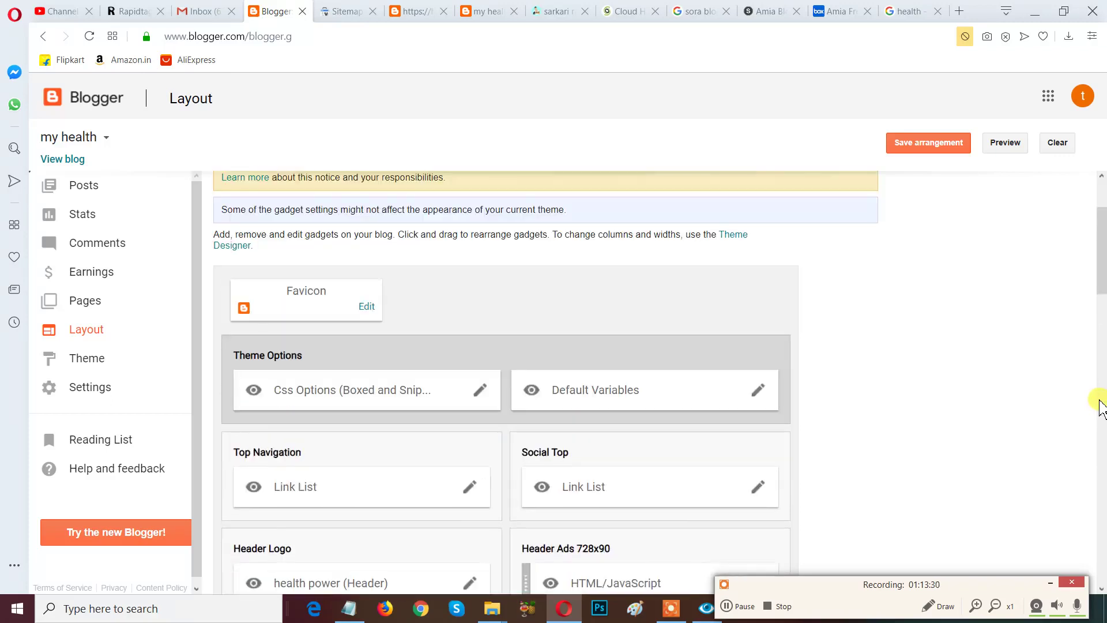
scroll(1100, 406, "up", 3)
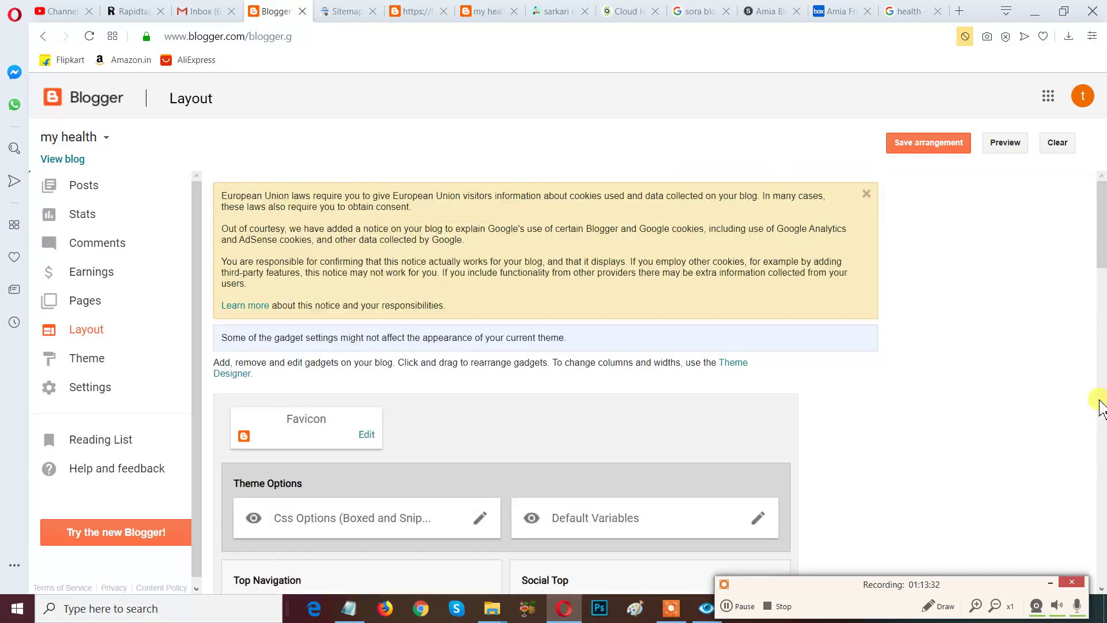
scroll(1101, 406, "down", 4)
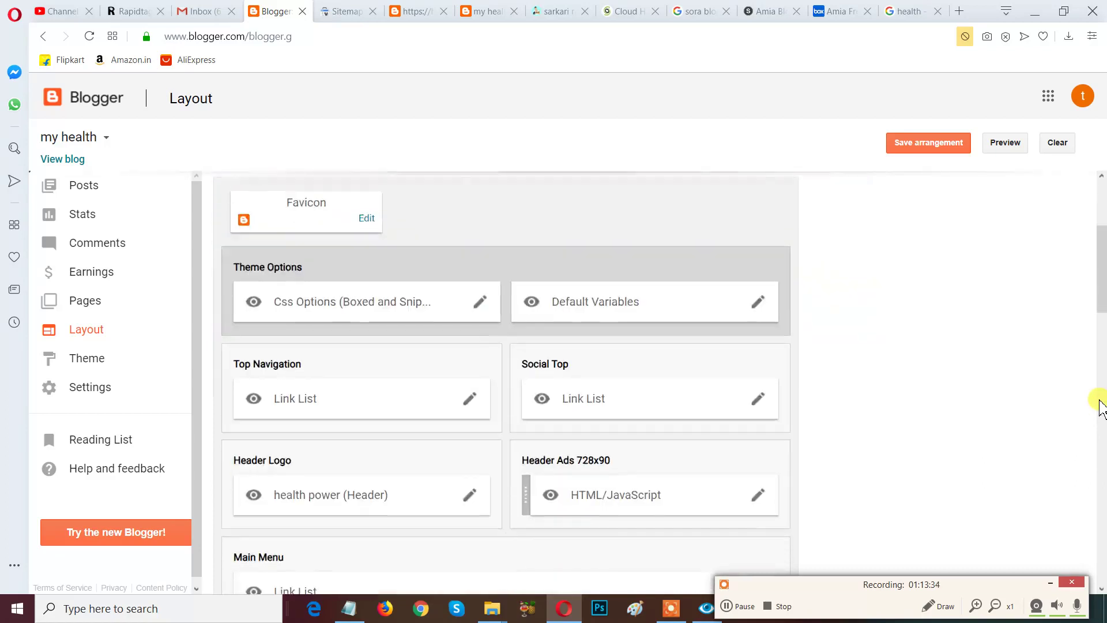
scroll(1100, 407, "down", 4)
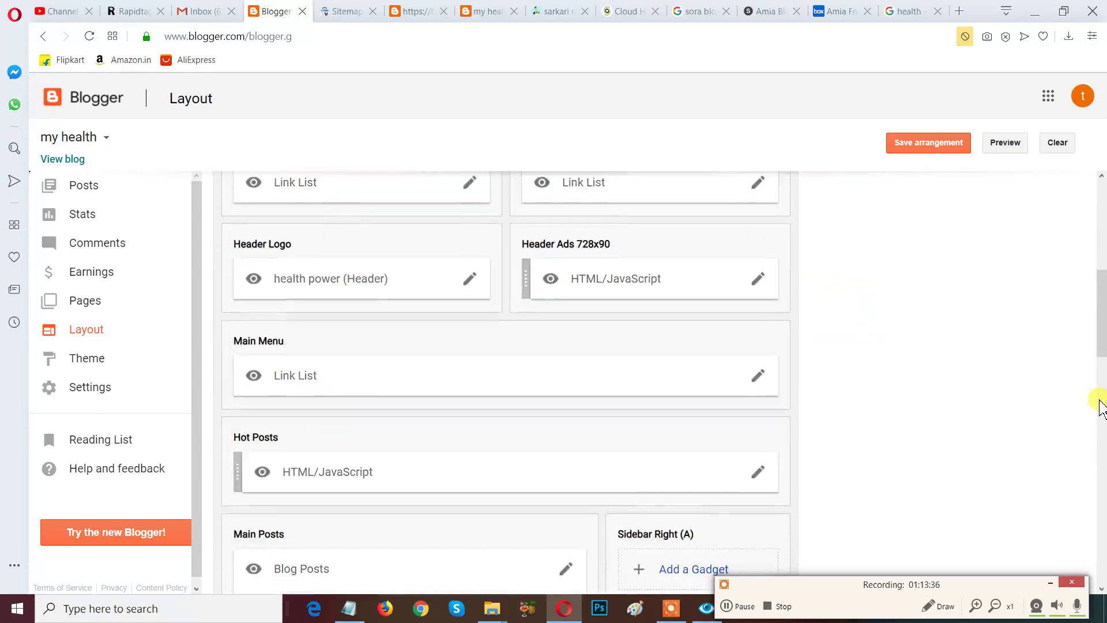
scroll(1100, 406, "down", 2)
scroll(1100, 407, "down", 6)
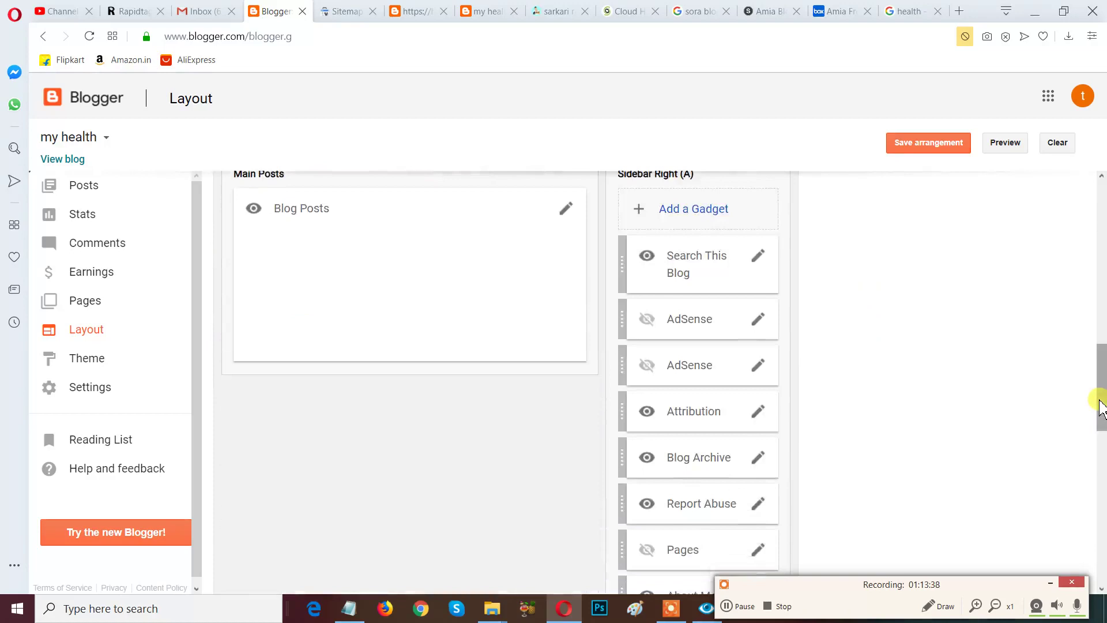
scroll(1100, 407, "down", 1)
scroll(1099, 407, "down", 2)
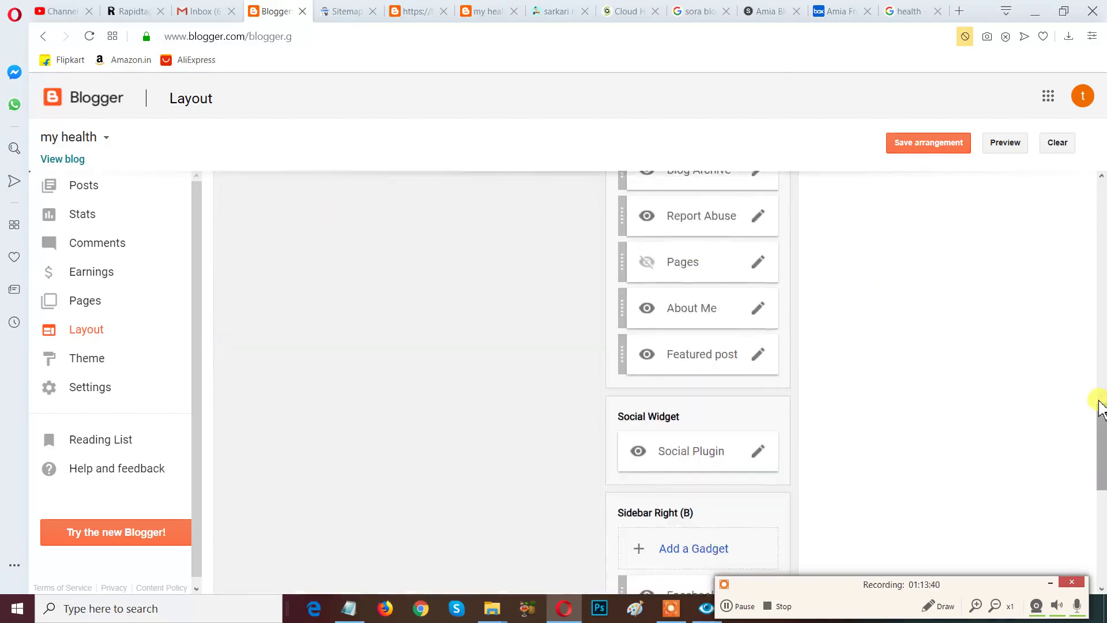
scroll(1100, 406, "up", 1)
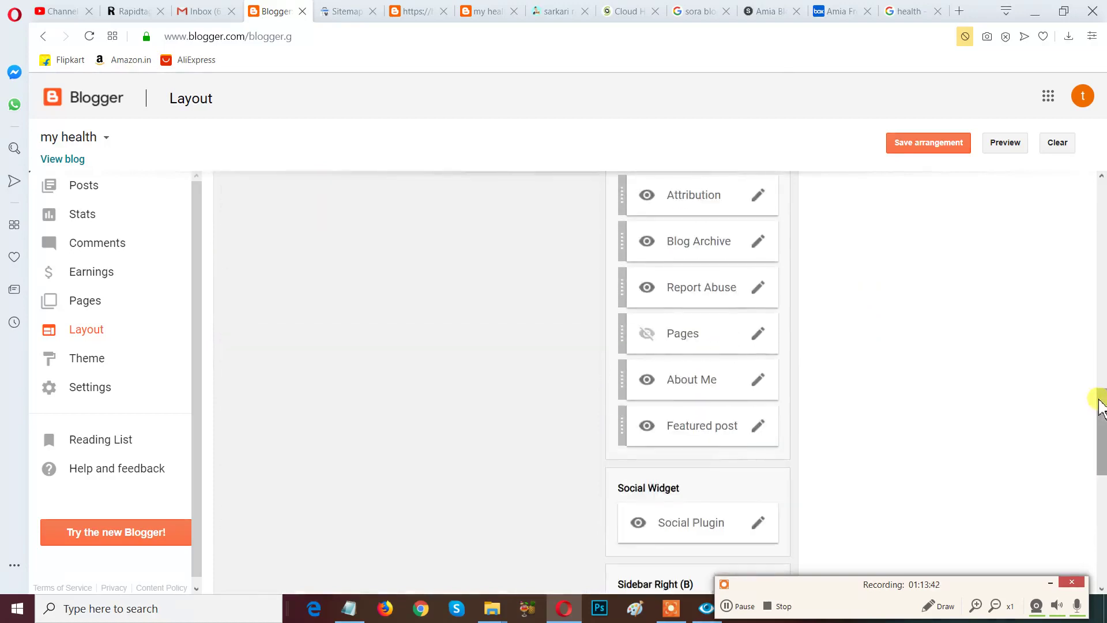
scroll(1100, 406, "down", 1)
scroll(1100, 407, "down", 3)
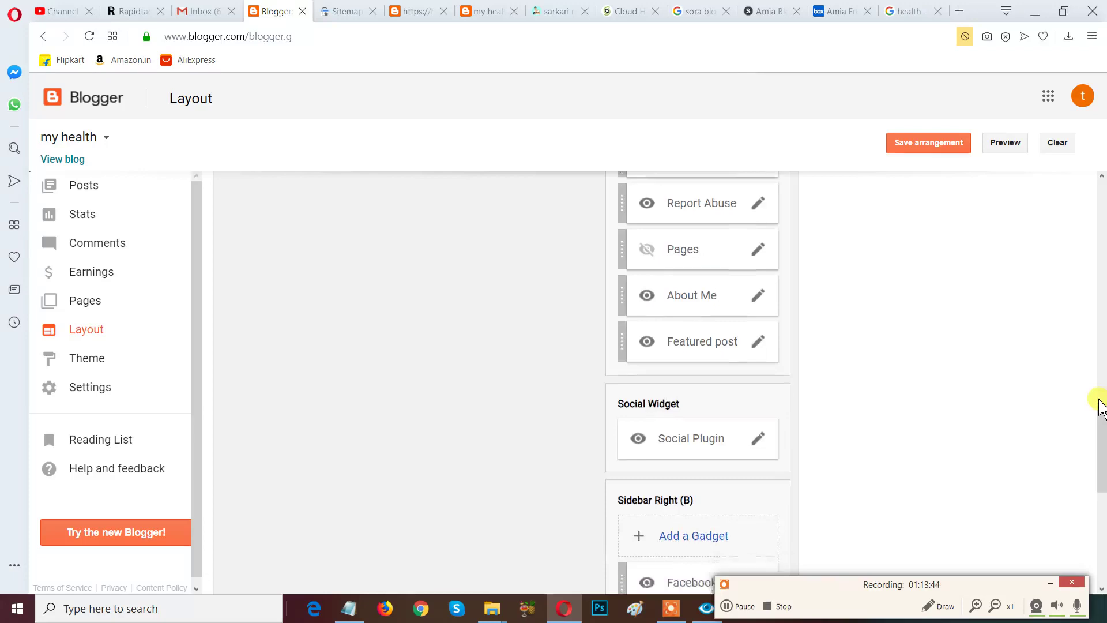
scroll(1100, 406, "down", 1)
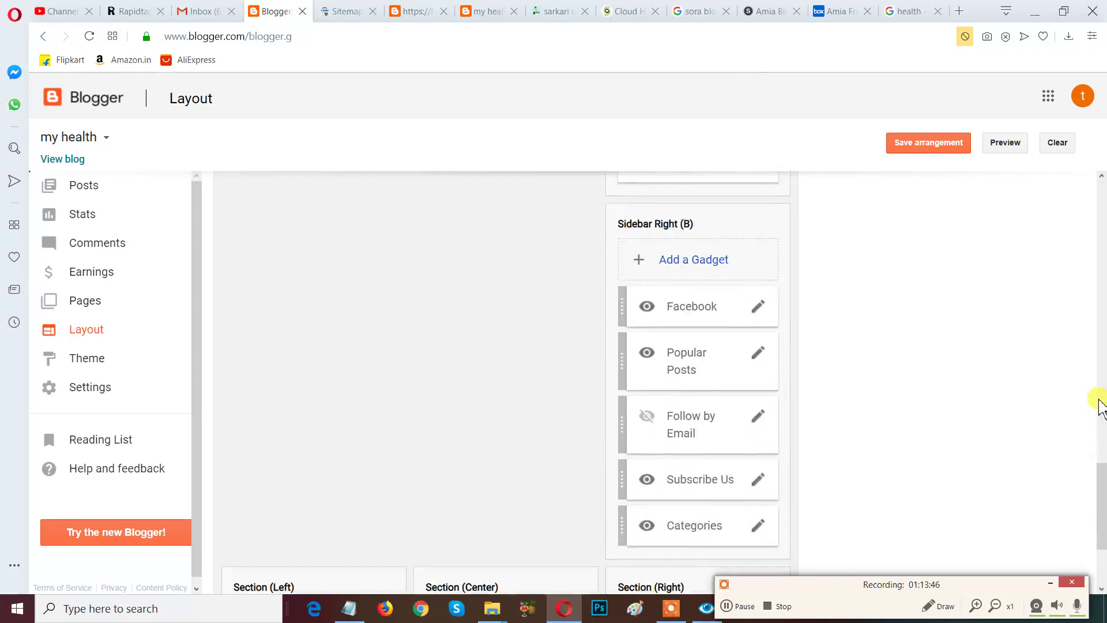
scroll(638, 371, "up", 1)
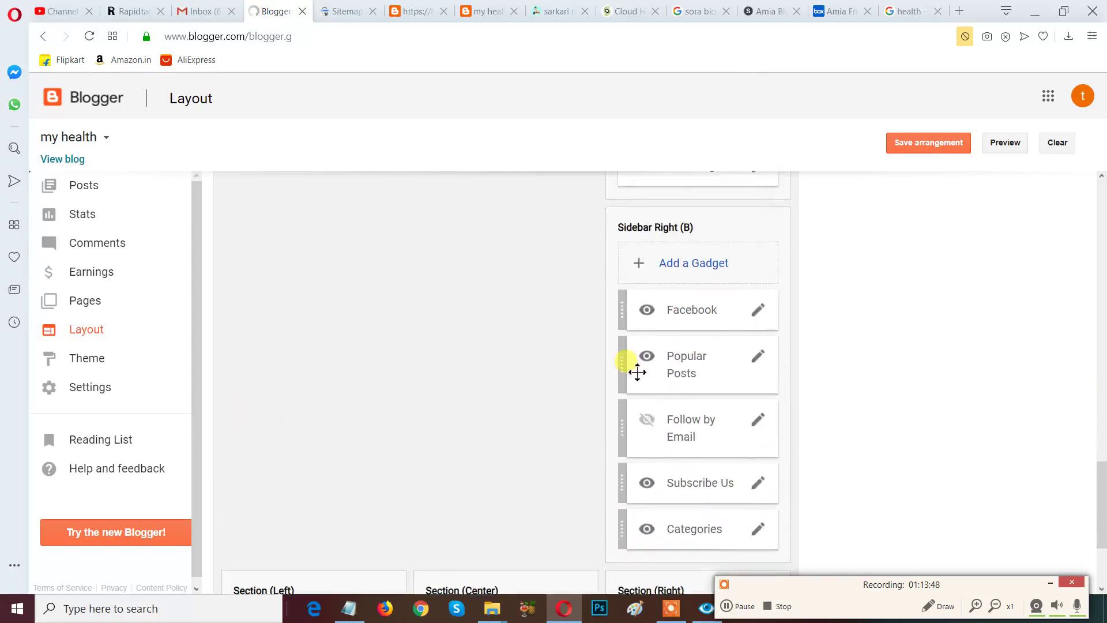
scroll(621, 367, "up", 3)
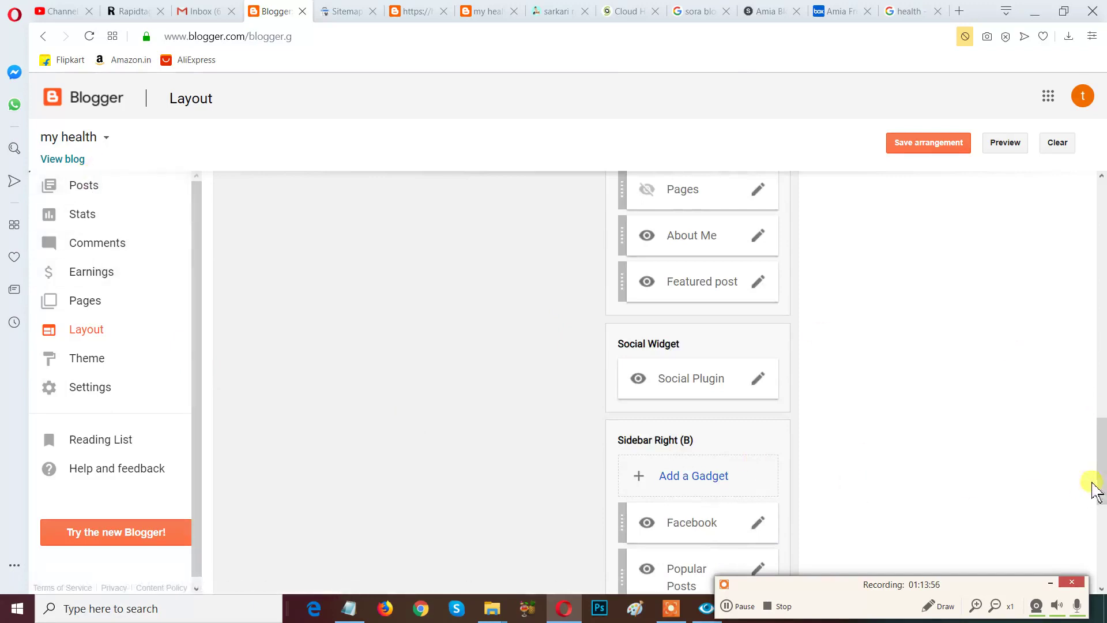
left_click_drag(1102, 484, 1102, 221)
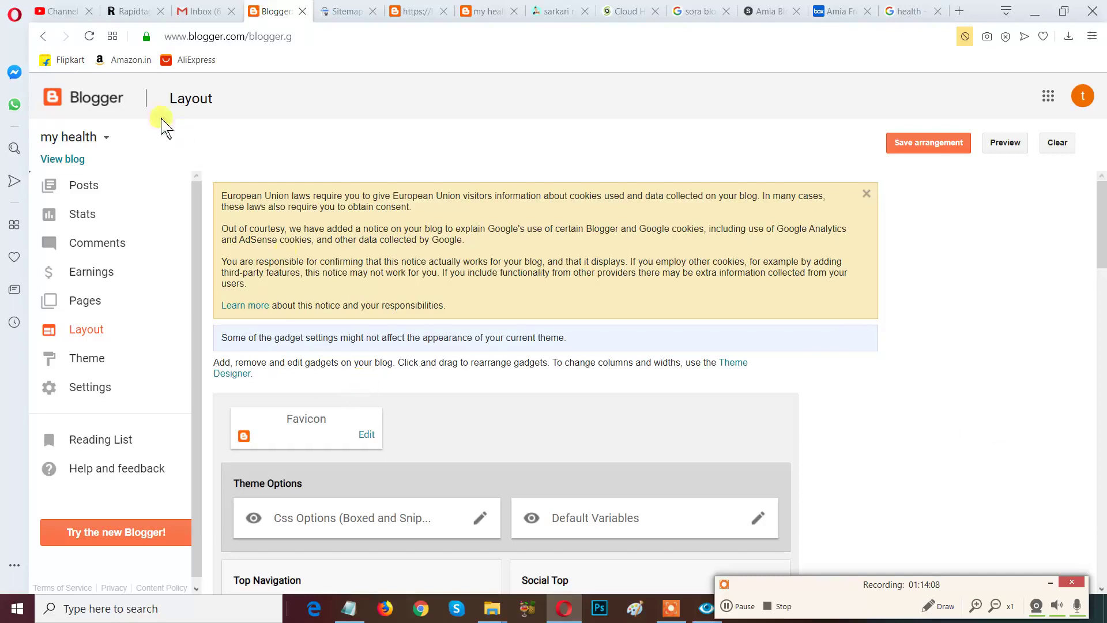
Open the my health All posts page, which shows no posts yet.
left_click(84, 185)
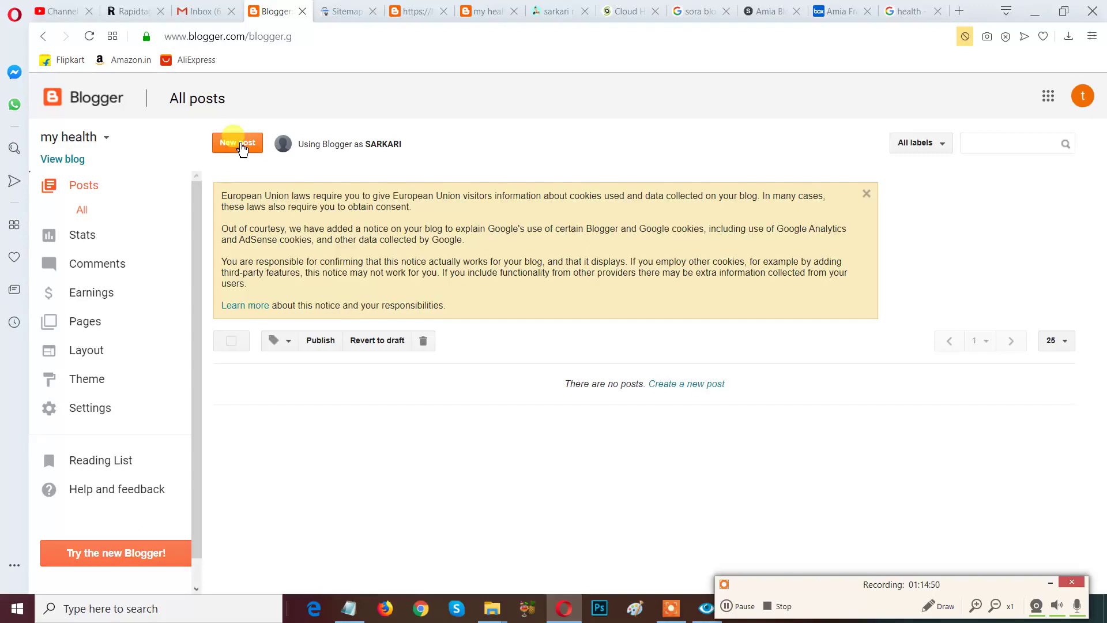
Start a new post on my health and wait for the empty editor to load.
left_click(241, 144)
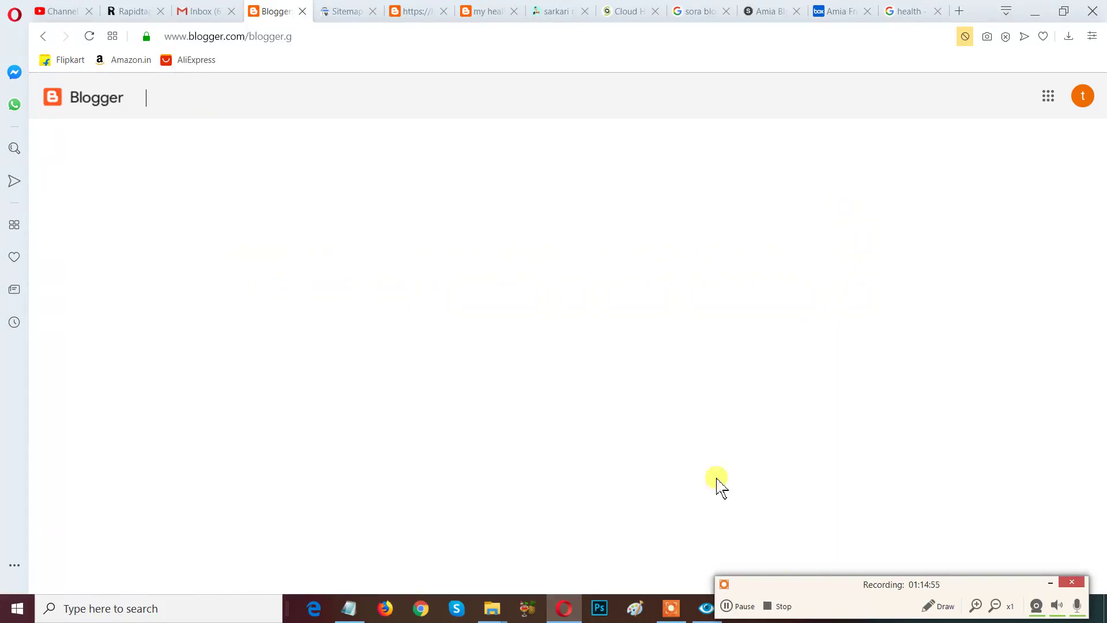
left_click_drag(778, 583, 582, 439)
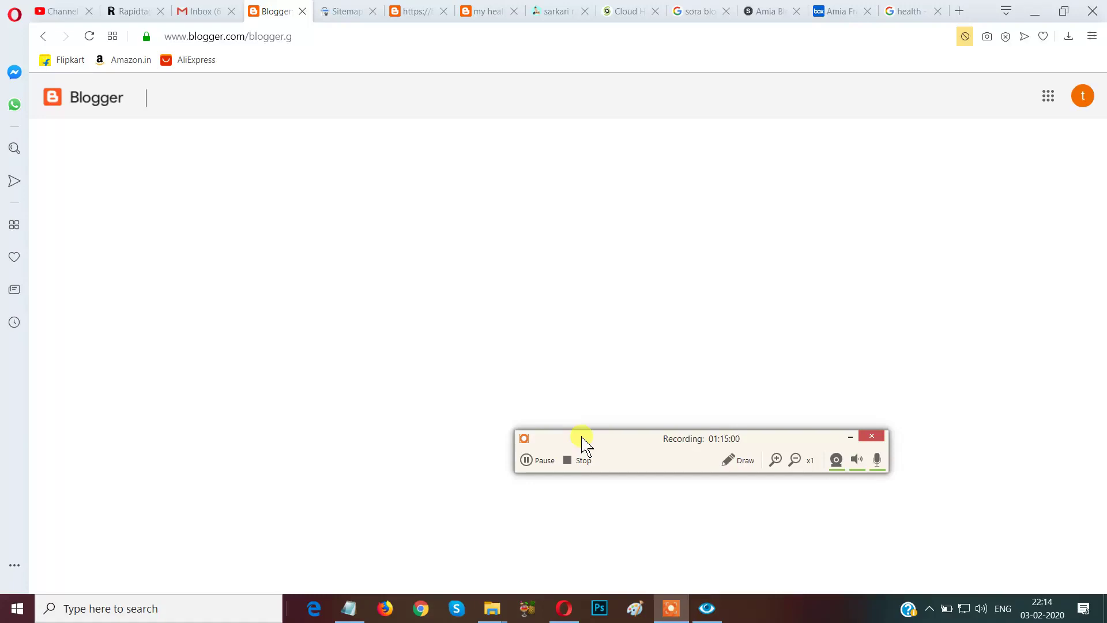
left_click_drag(577, 439, 816, 612)
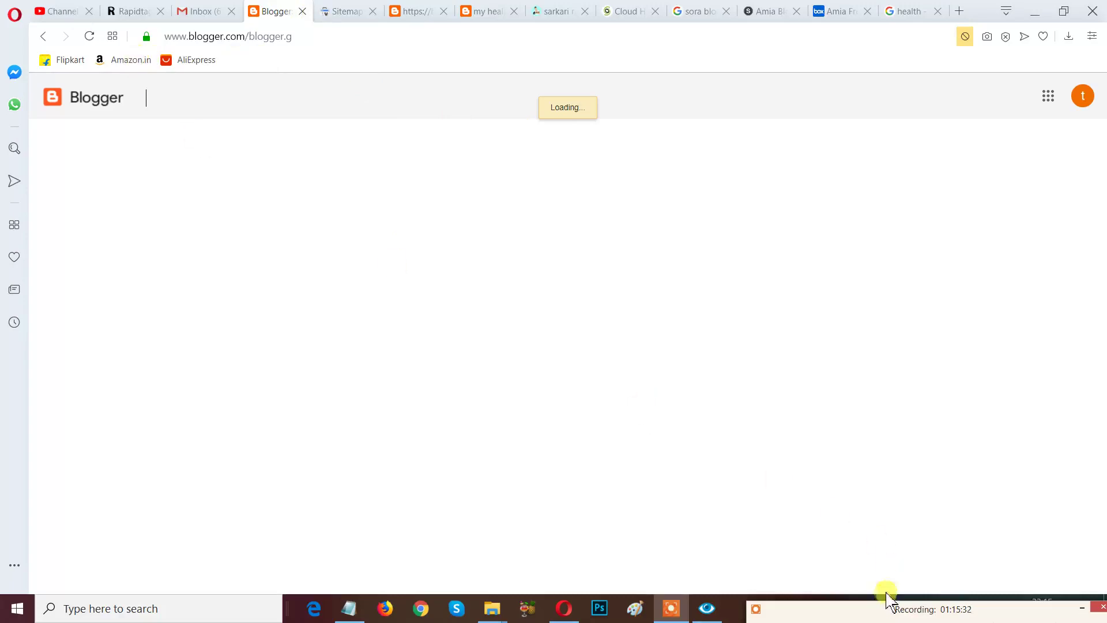
mouse_move(872, 603)
left_mouse_down()
mouse_move(880, 447)
mouse_move(877, 596)
left_mouse_up()
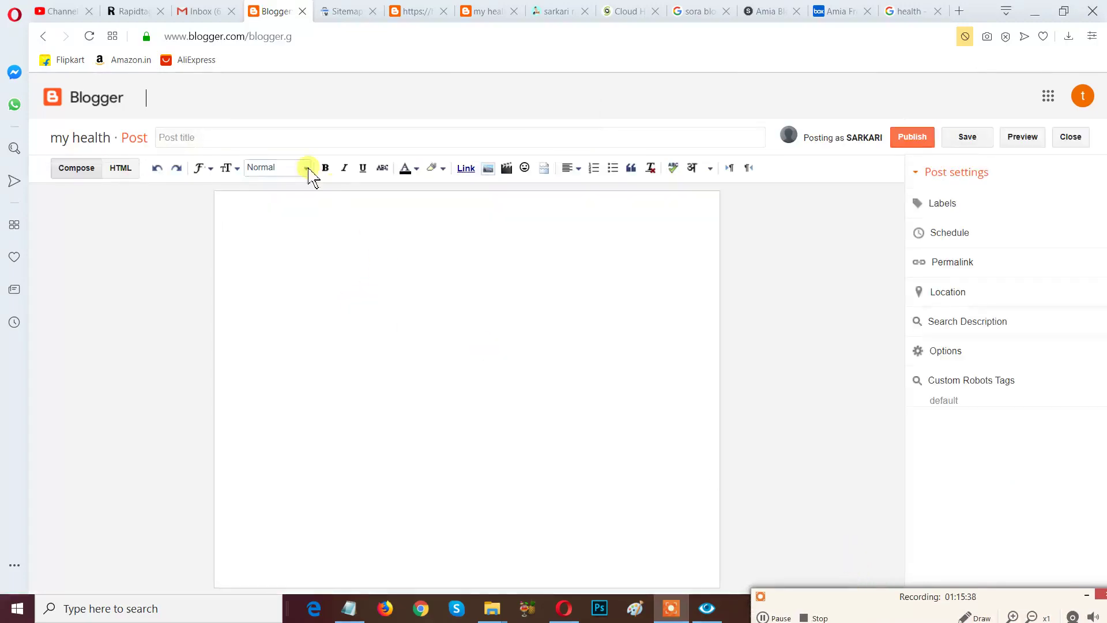
Title the new post 'post title', then place the cursor in the empty body.
left_click(293, 134)
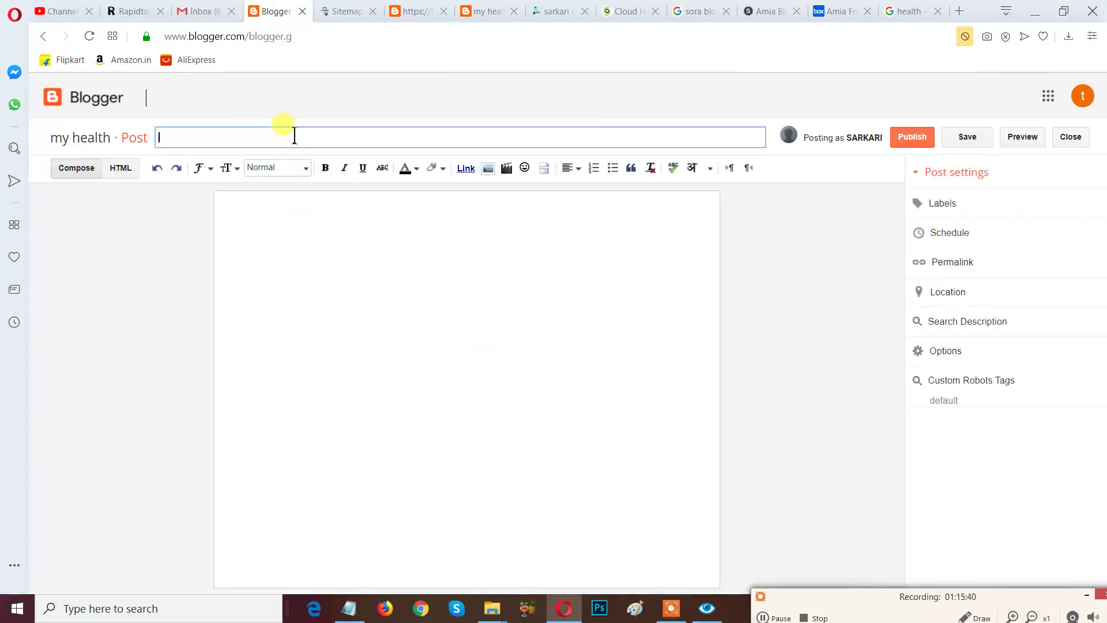
type("post title")
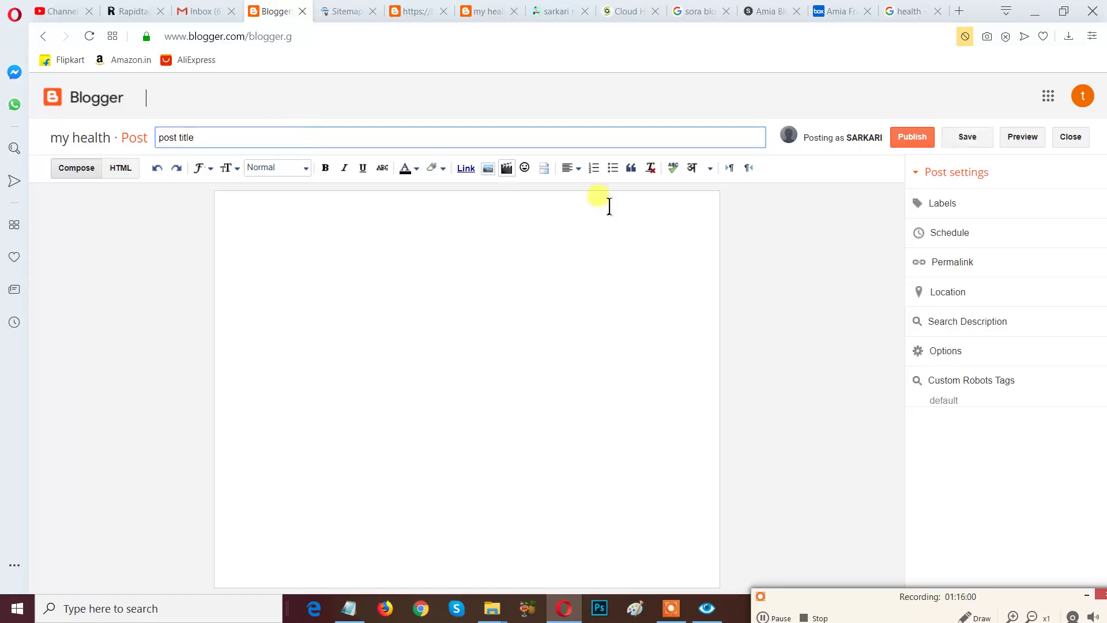
left_click_drag(199, 137, 128, 137)
left_click_drag(799, 602, 761, 530)
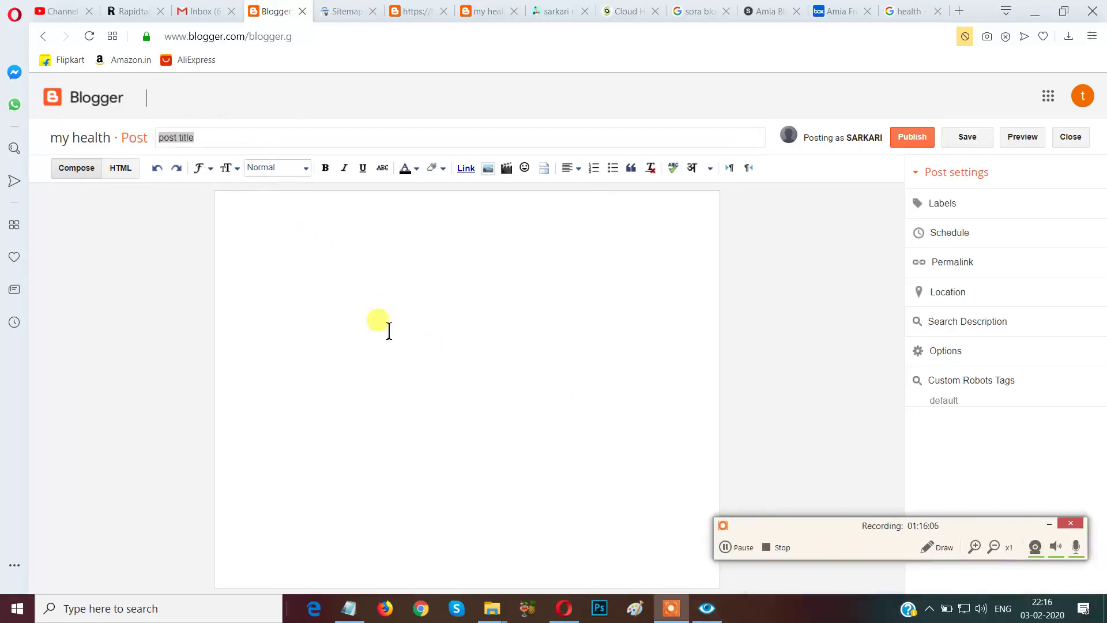
left_click(311, 131)
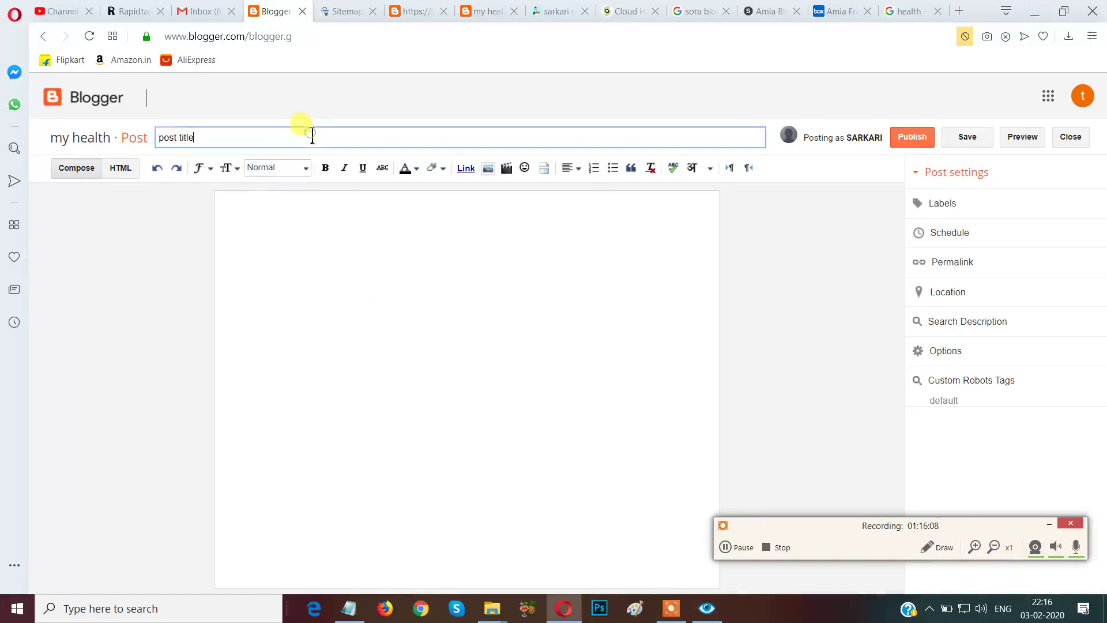
left_click(287, 245)
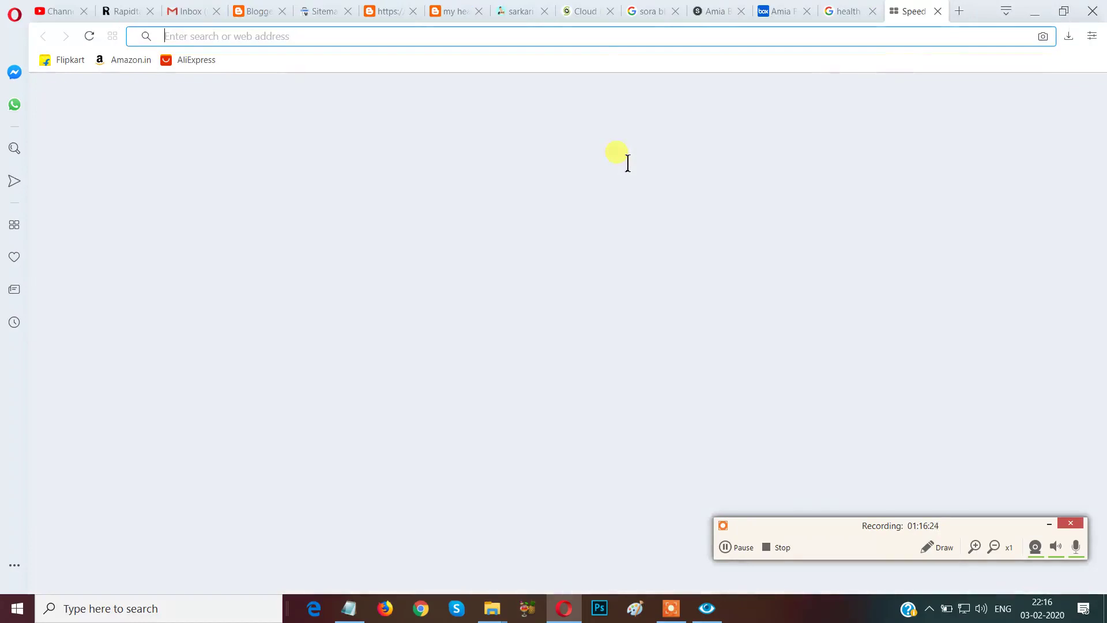
Search Google for 'dummy content' and open the 'Lipsum generator: Lorem Ipsum - All the facts' result.
left_click(537, 139)
type("d")
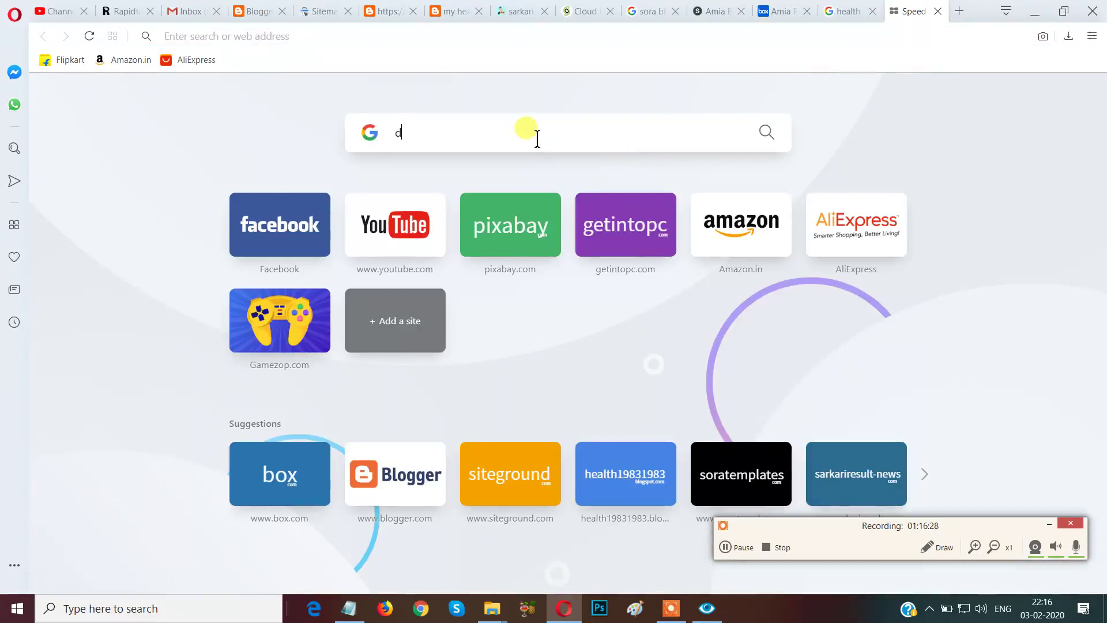
type("ummy conte")
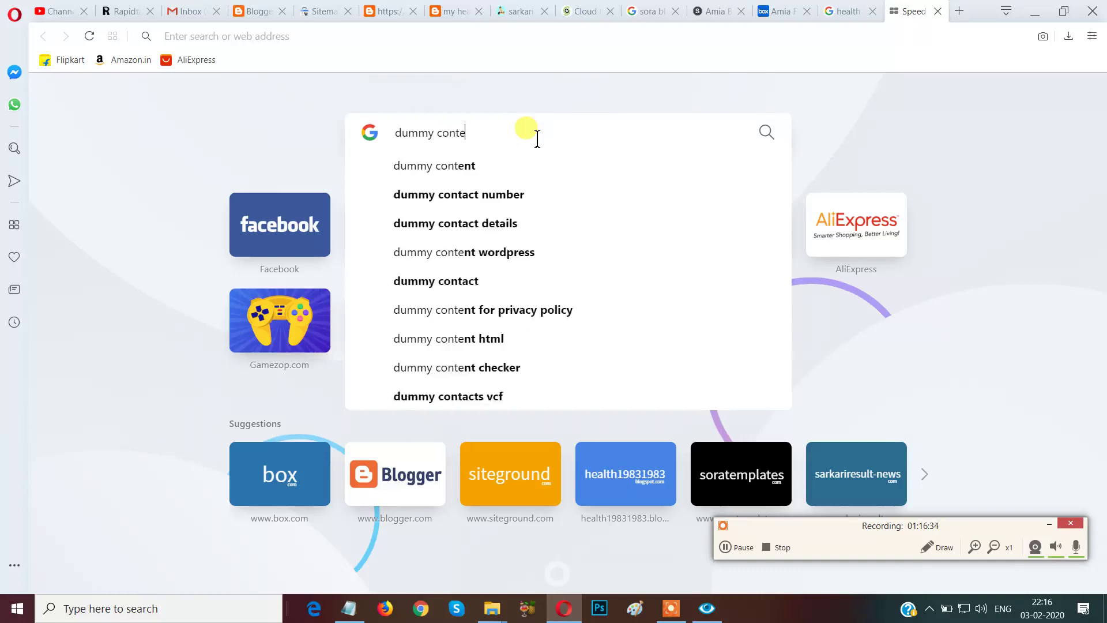
type("nt")
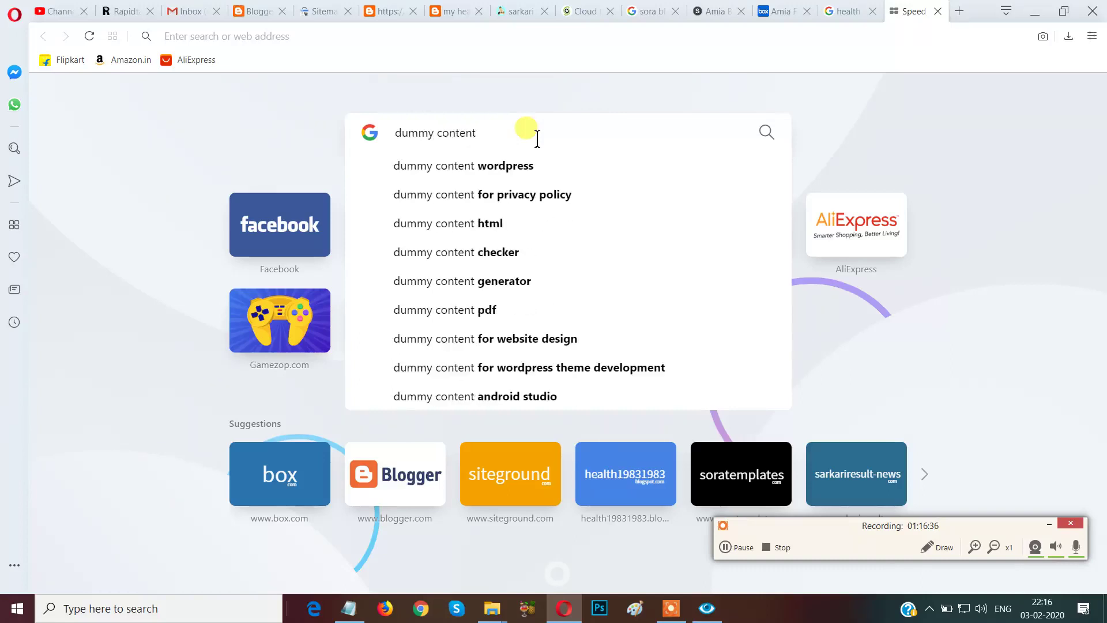
left_click(522, 169)
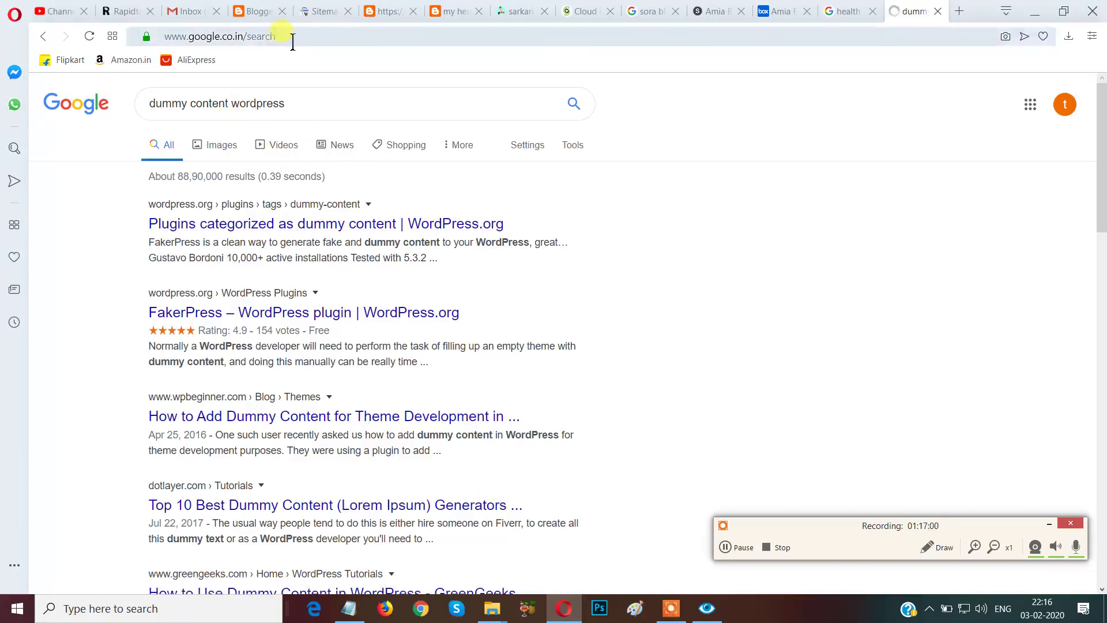
double_click(236, 105)
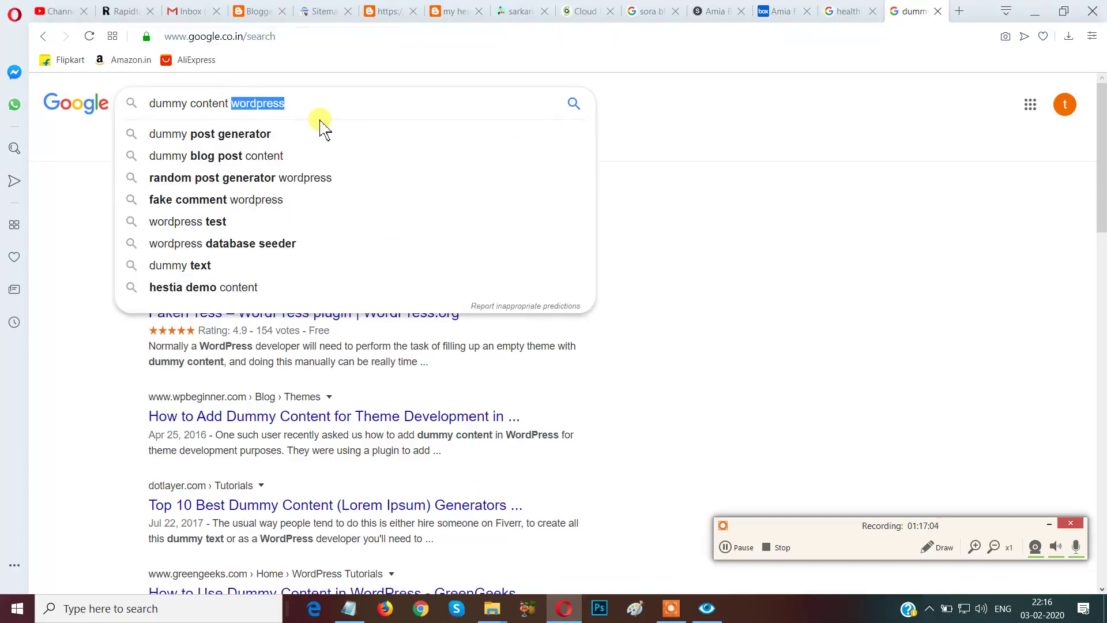
key("BackSpace")
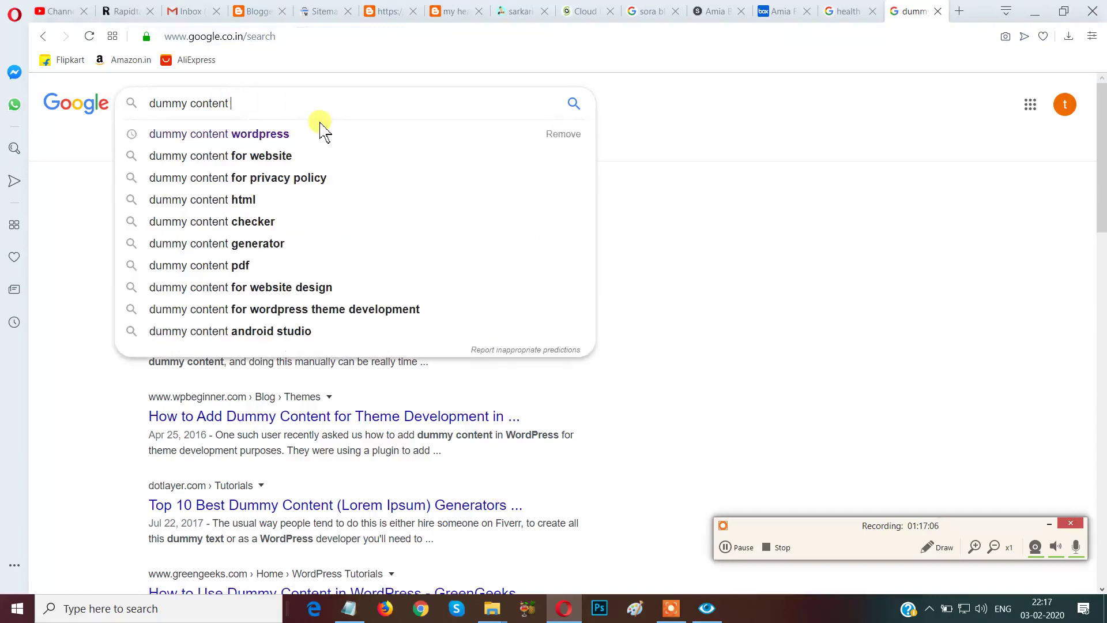
key("Return")
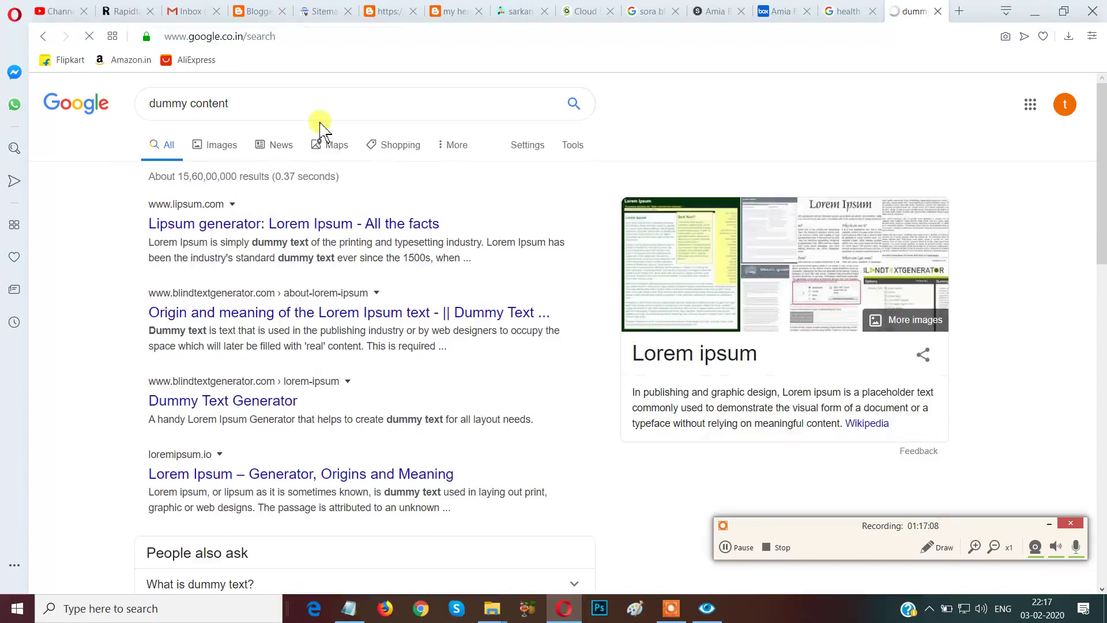
left_click(289, 230)
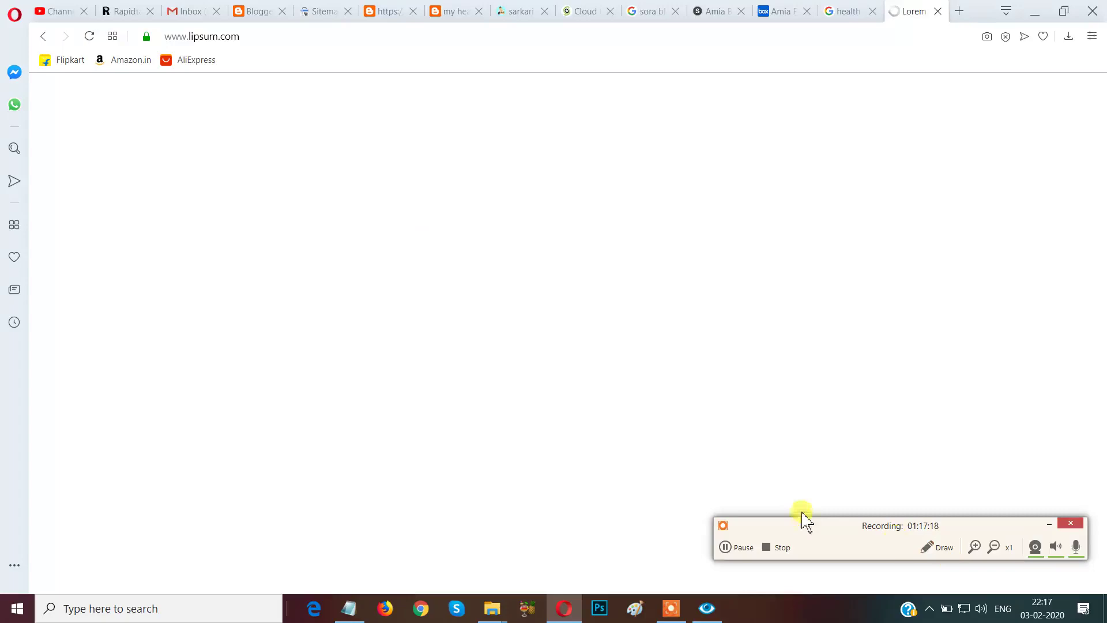
Copy the standard Lorem Ipsum passage through the Cicero 1.10.33 section's 1914 translation.
left_click_drag(815, 526, 847, 609)
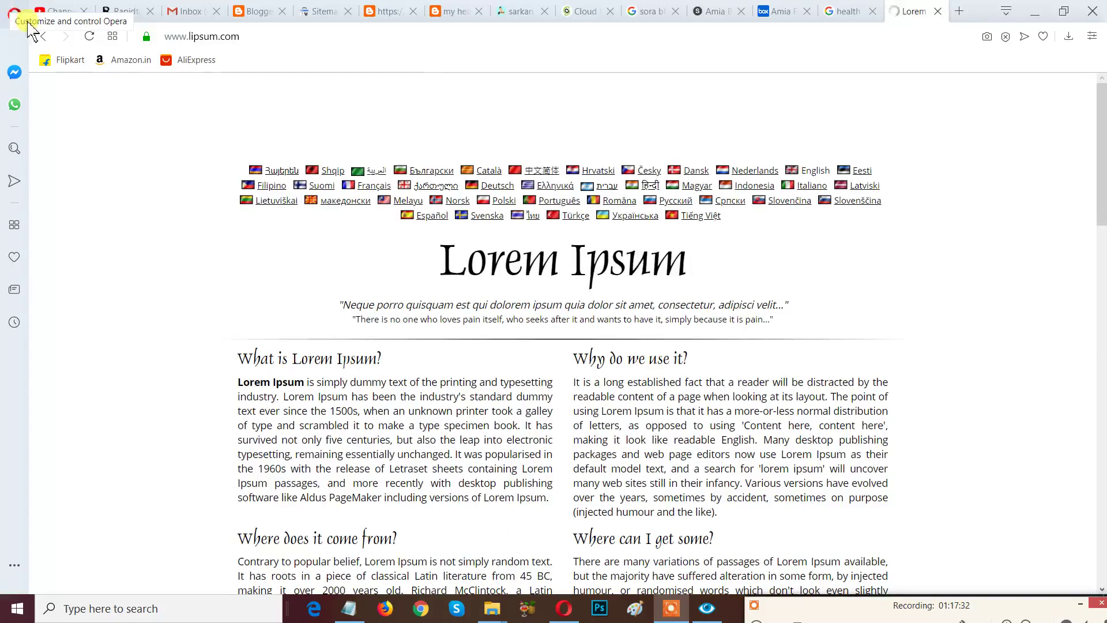
scroll(541, 411, "down", 1)
scroll(541, 412, "down", 5)
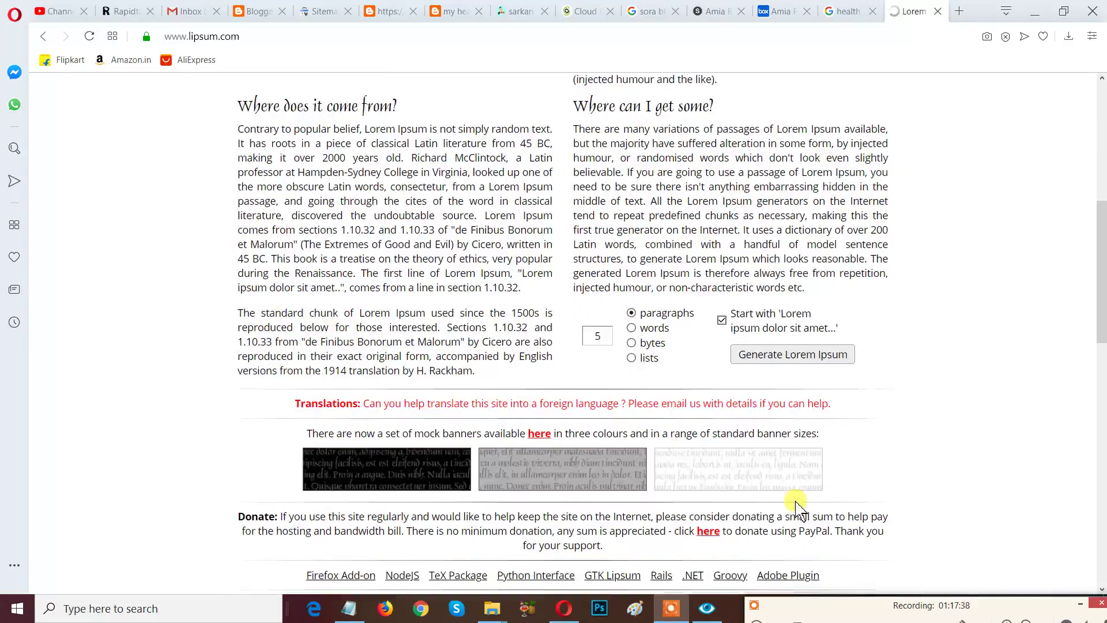
scroll(755, 507, "down", 8)
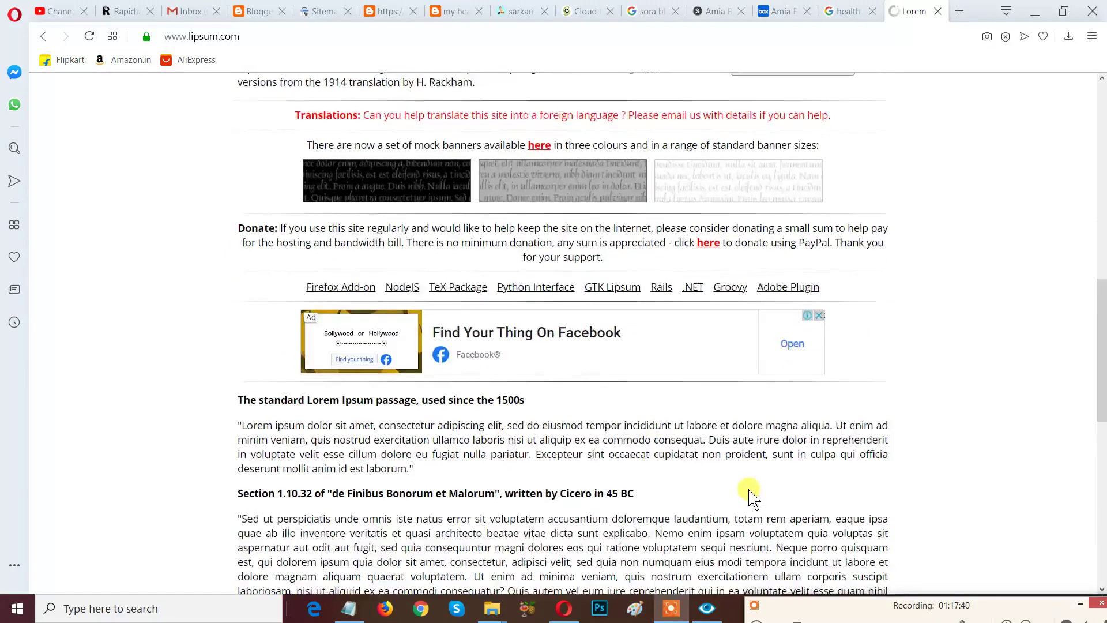
scroll(755, 507, "down", 9)
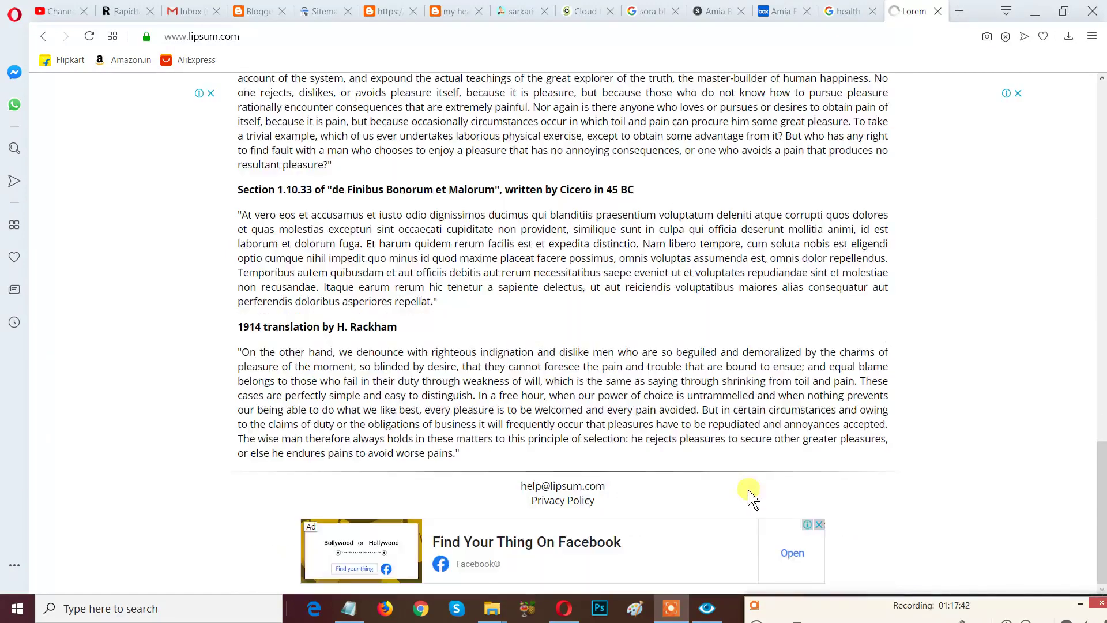
scroll(362, 385, "up", 10)
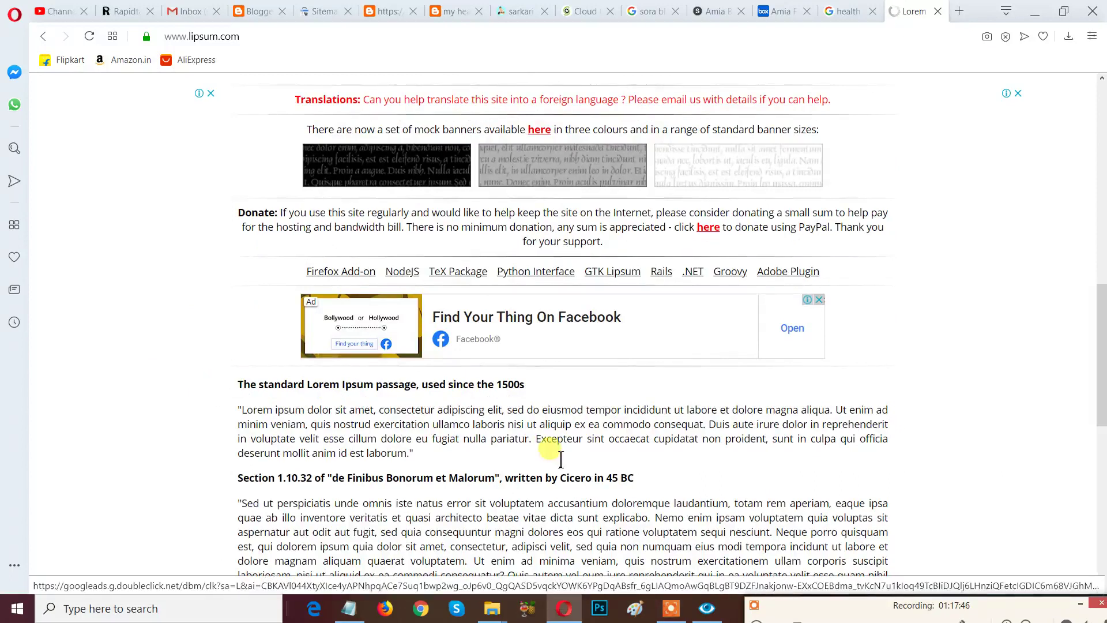
left_click_drag(566, 474, 795, 563)
left_click_drag(646, 425, 563, 458)
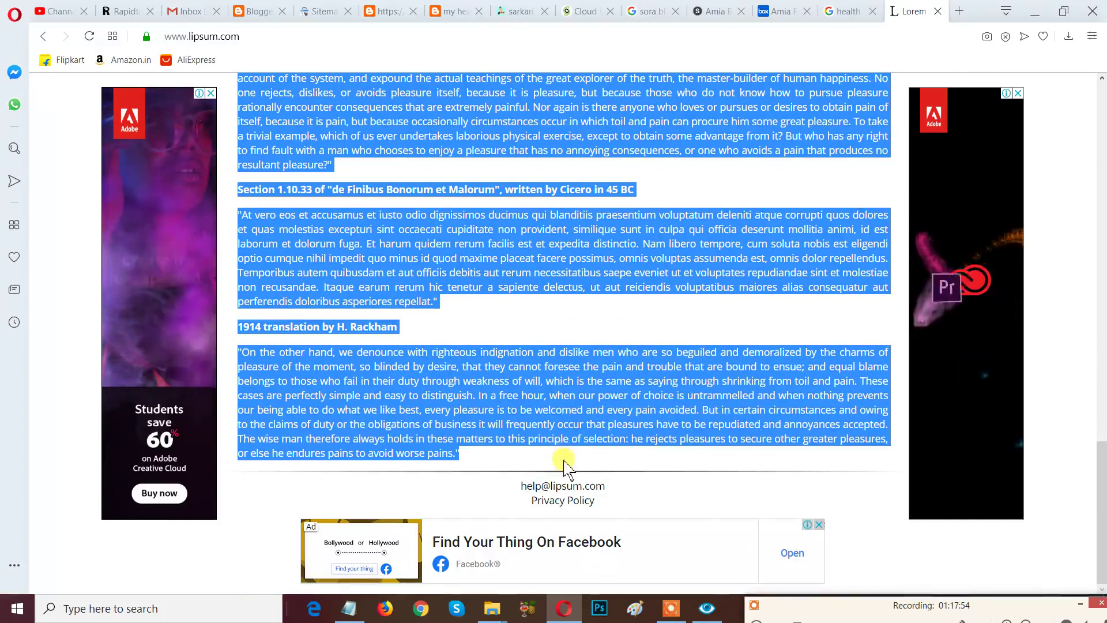
right_click(494, 259)
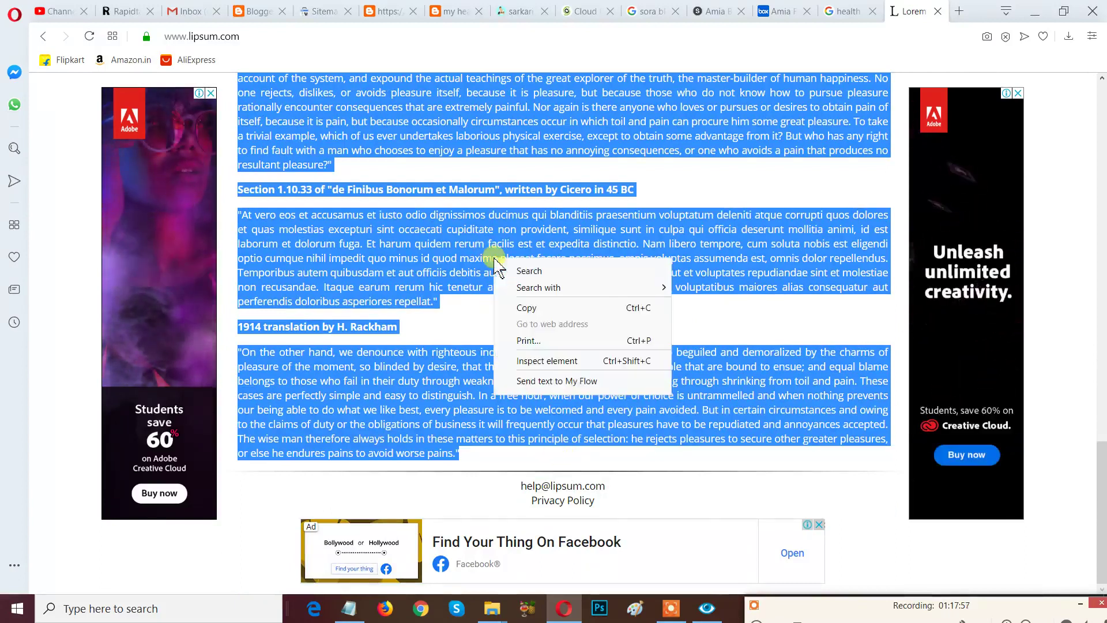
left_click(562, 308)
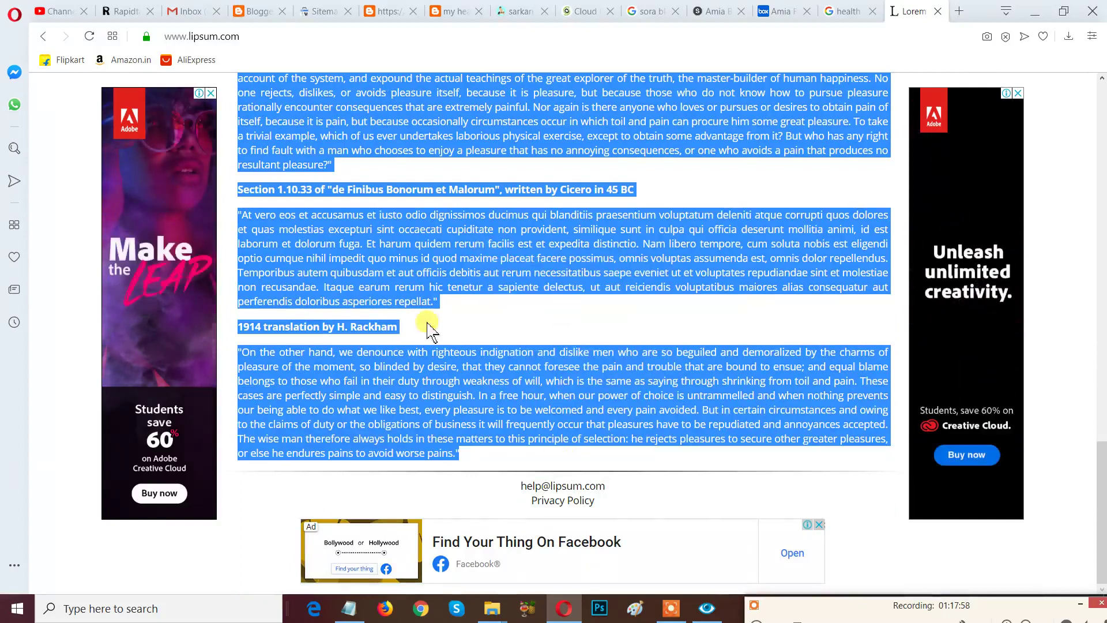
Return to the 'post title' post in Blogger and bring up the paste menu in its body.
left_click(262, 12)
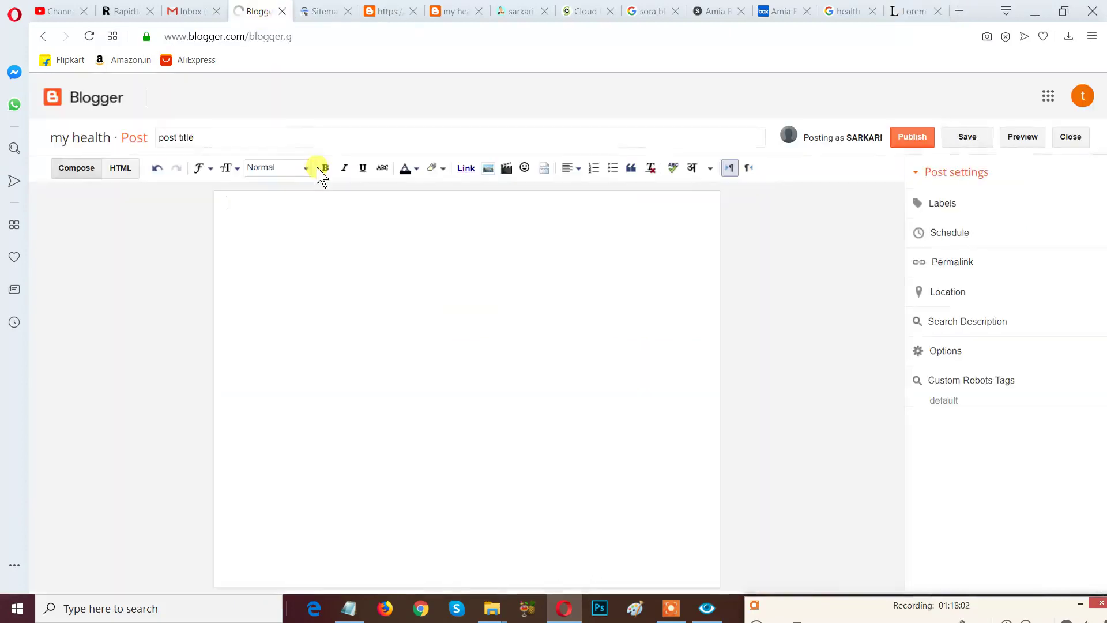
right_click(303, 221)
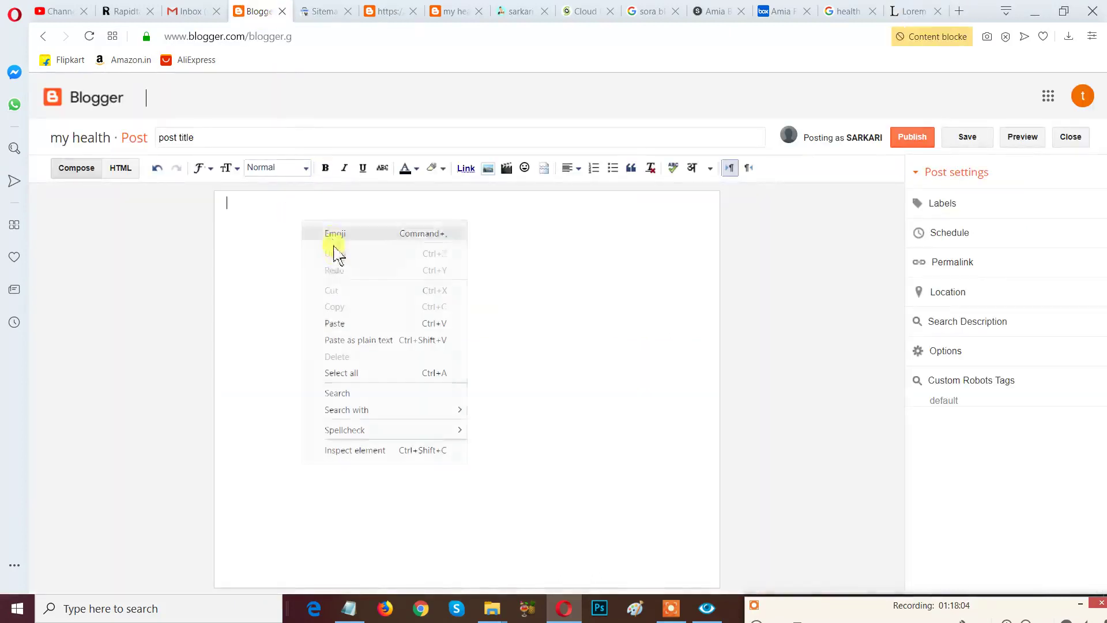
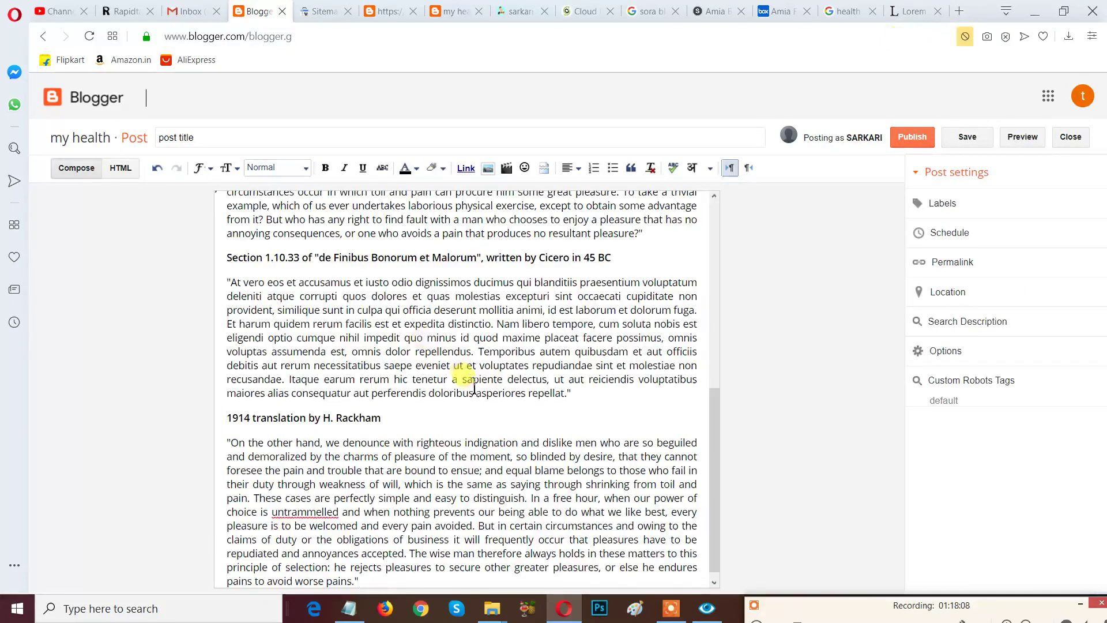
Scroll back up to the post's opening Lorem Ipsum heading.
scroll(456, 364, "up", 8)
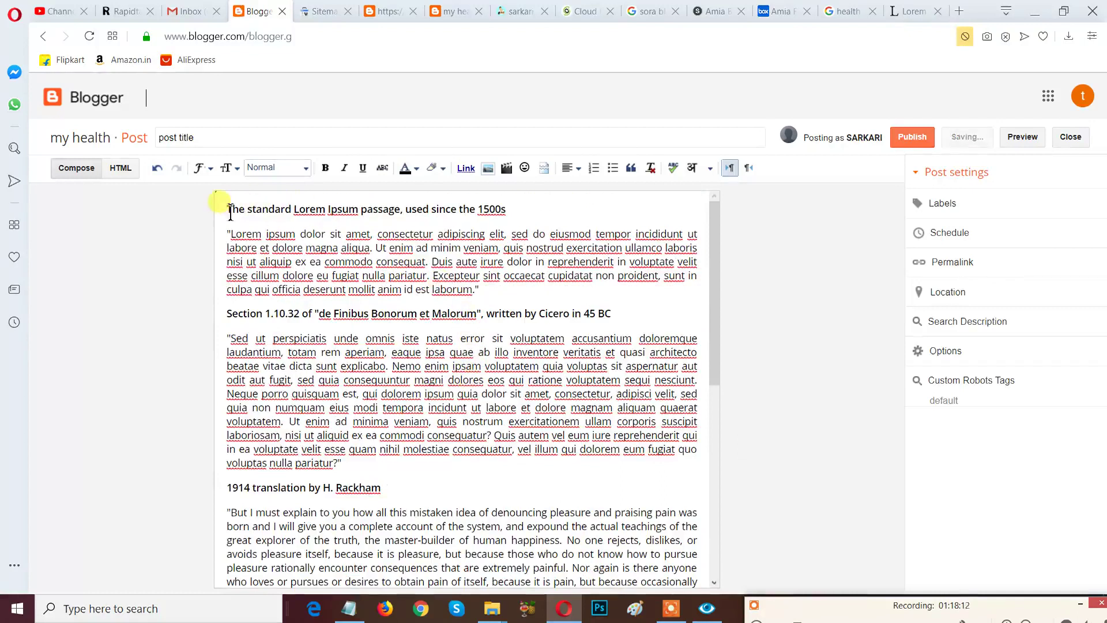
Format the opening line 'The standard Lorem Ipsum passage, used since the 1500s' as a Heading.
left_click_drag(230, 210, 514, 213)
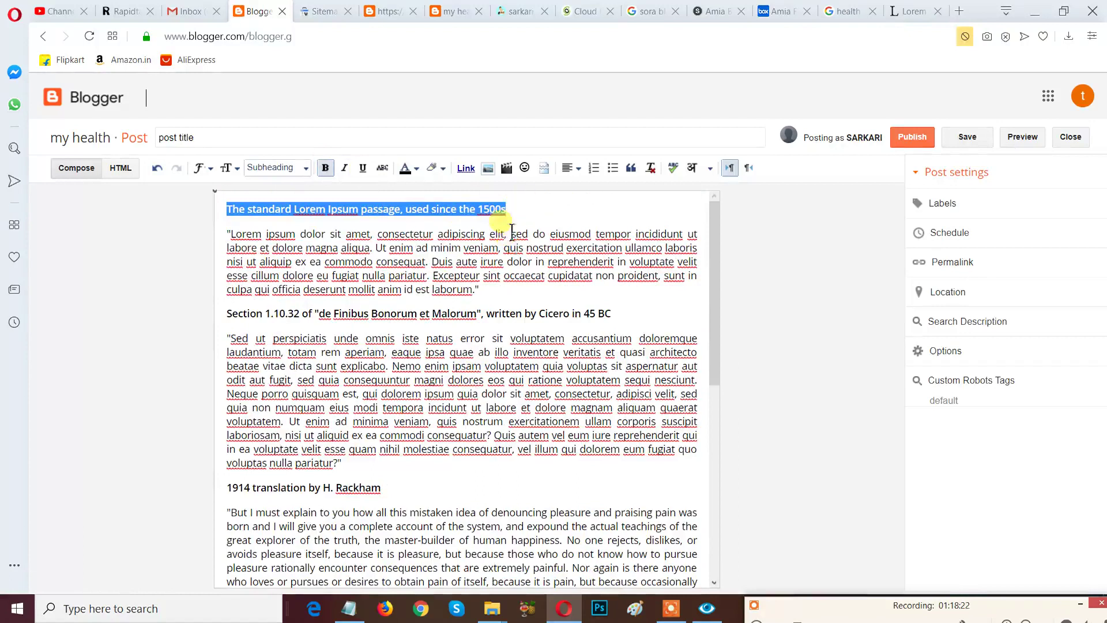
left_click(568, 214)
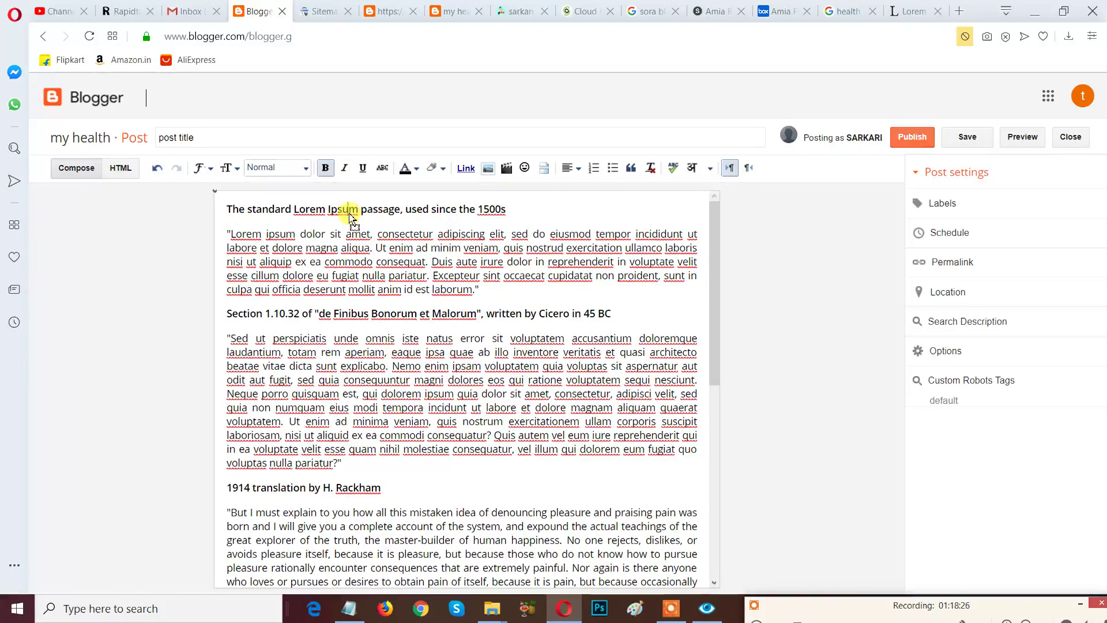
key("ctrl+z")
left_click_drag(547, 207, 218, 210)
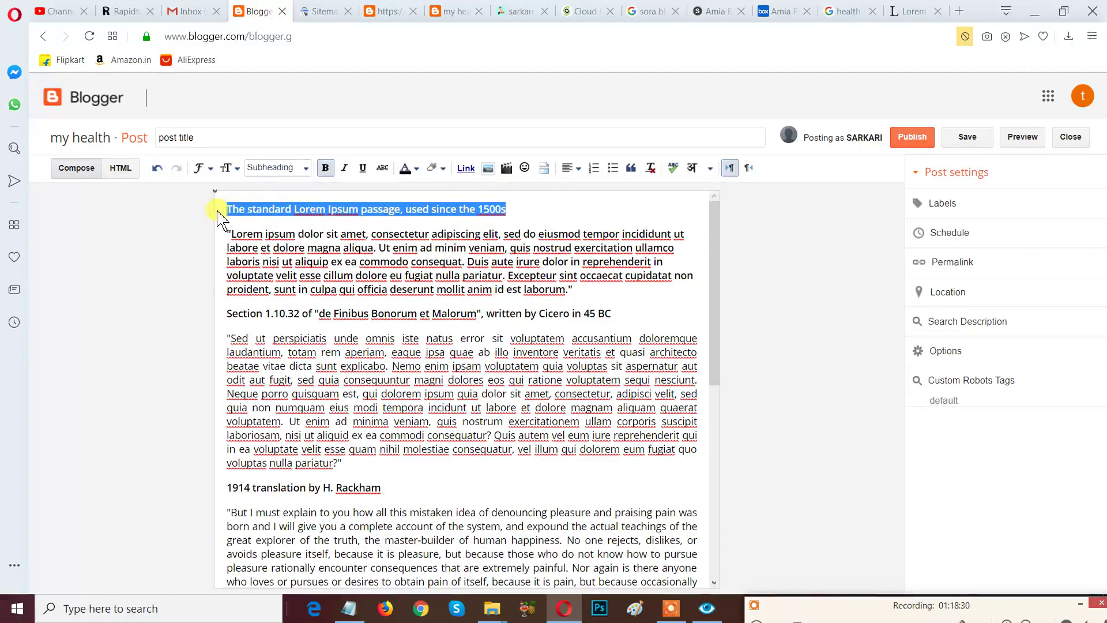
left_click(305, 168)
left_click(301, 189)
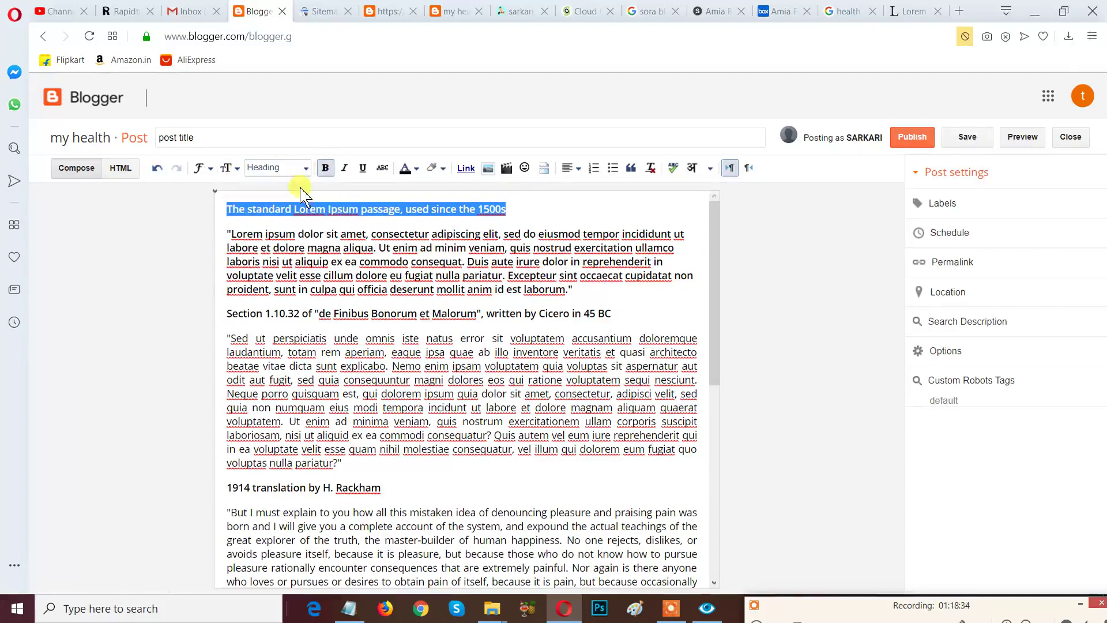
Raise the heading's font size from Normal through Large to Largest, then reselect it.
left_click(236, 169)
left_click(254, 220)
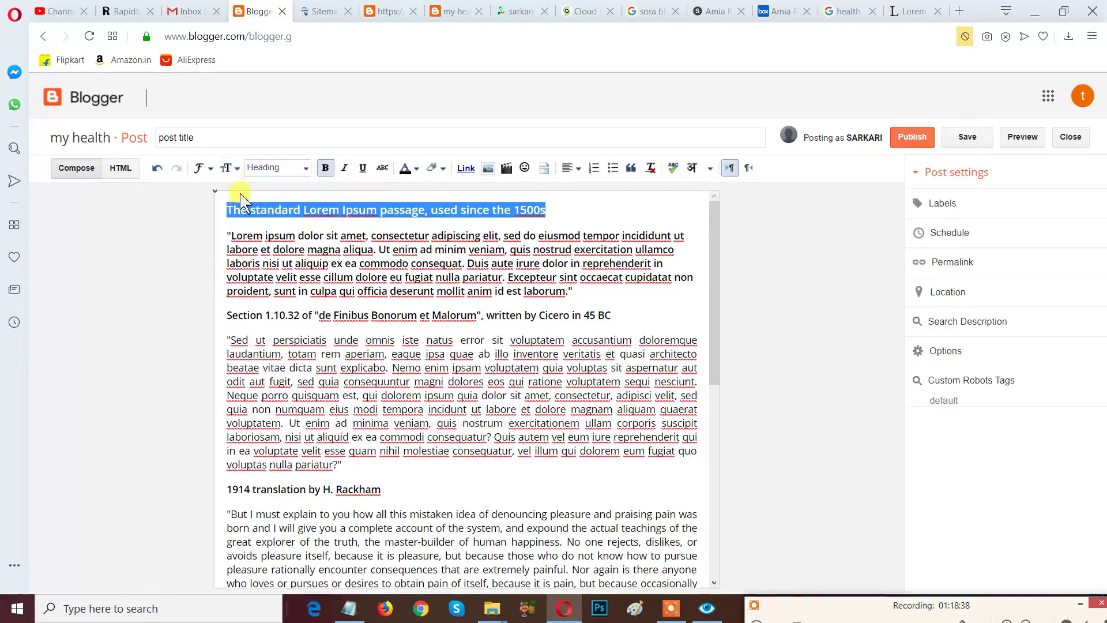
left_click(227, 168)
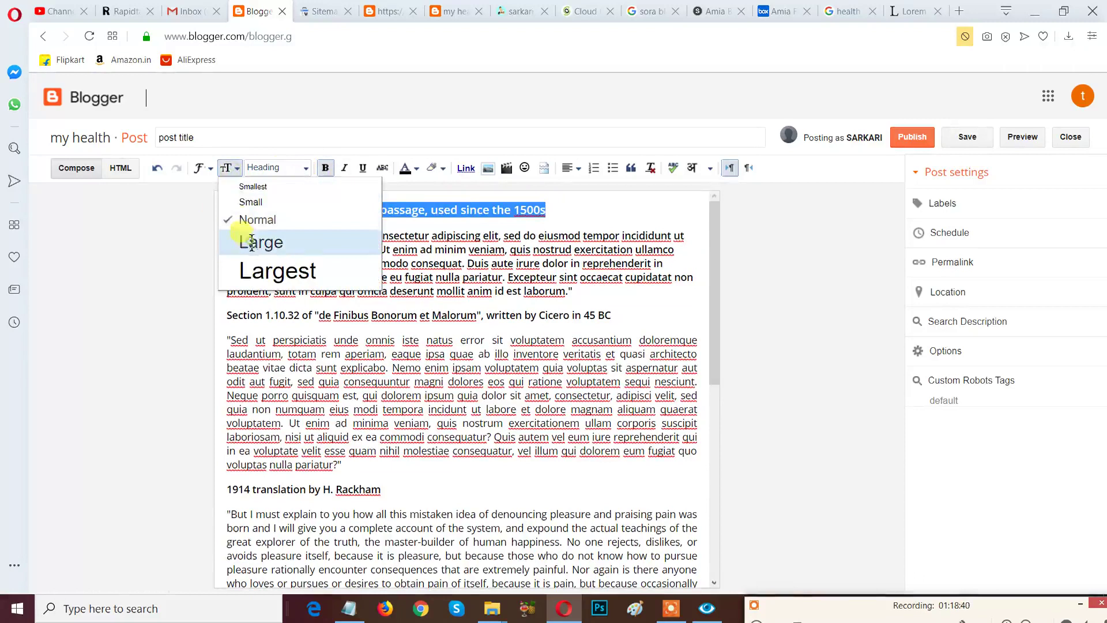
left_click(251, 242)
left_click(230, 169)
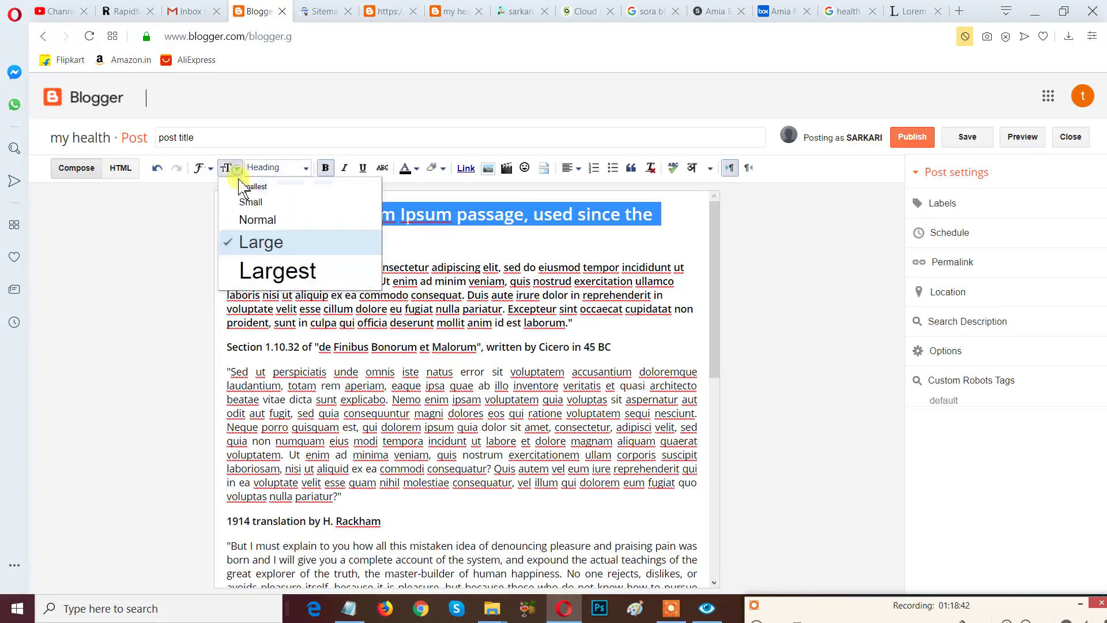
left_click(271, 271)
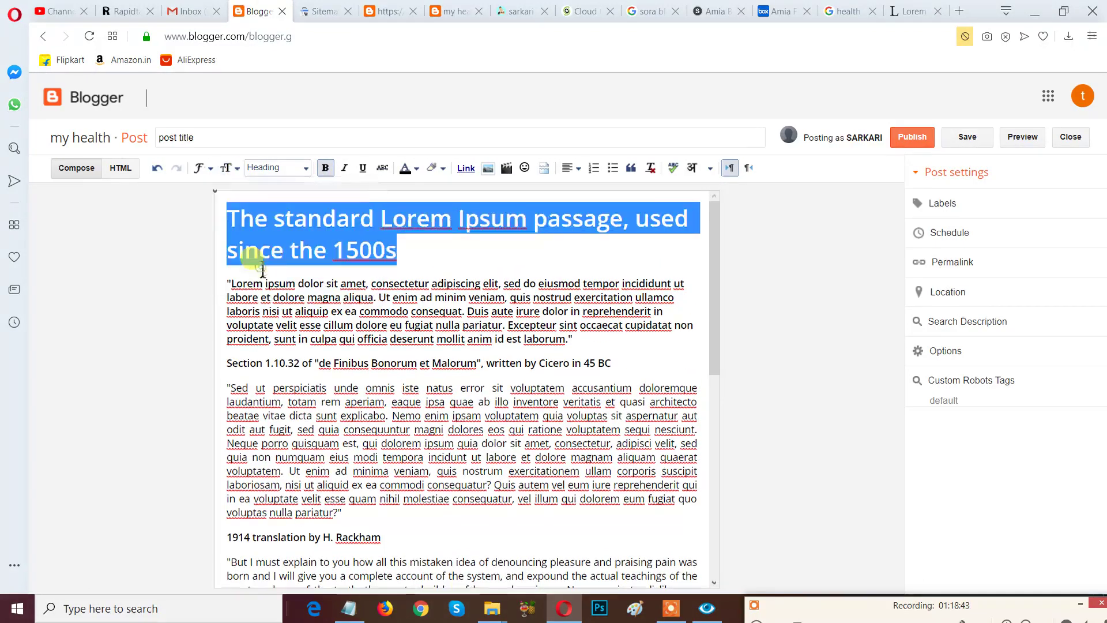
left_click(422, 262)
left_click_drag(421, 257, 218, 208)
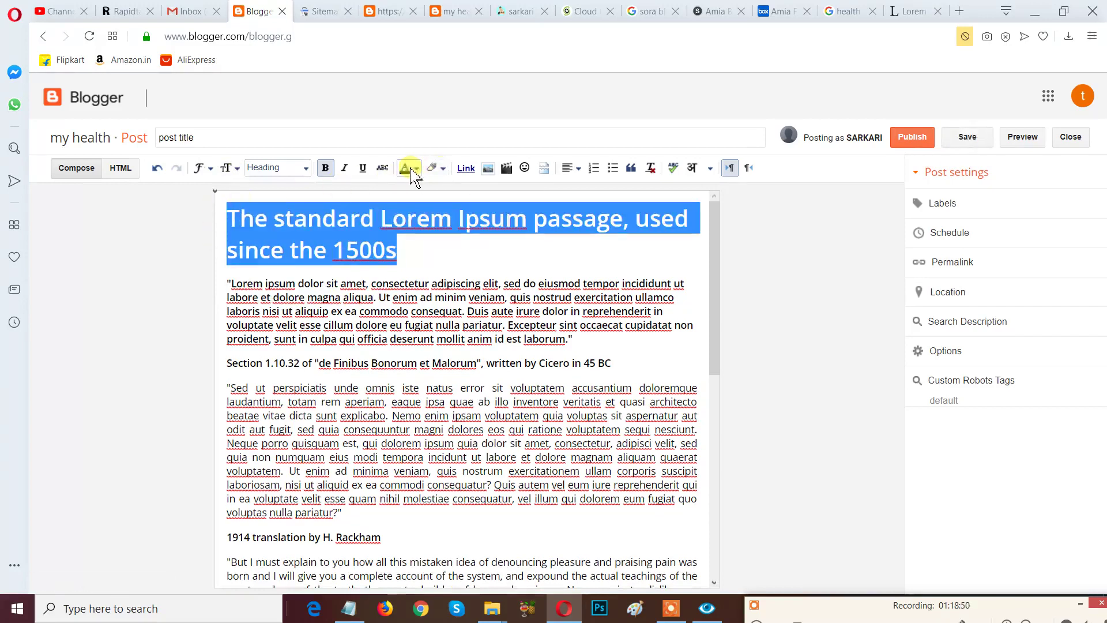
Give the opening heading a cyan background highlight.
left_click(429, 168)
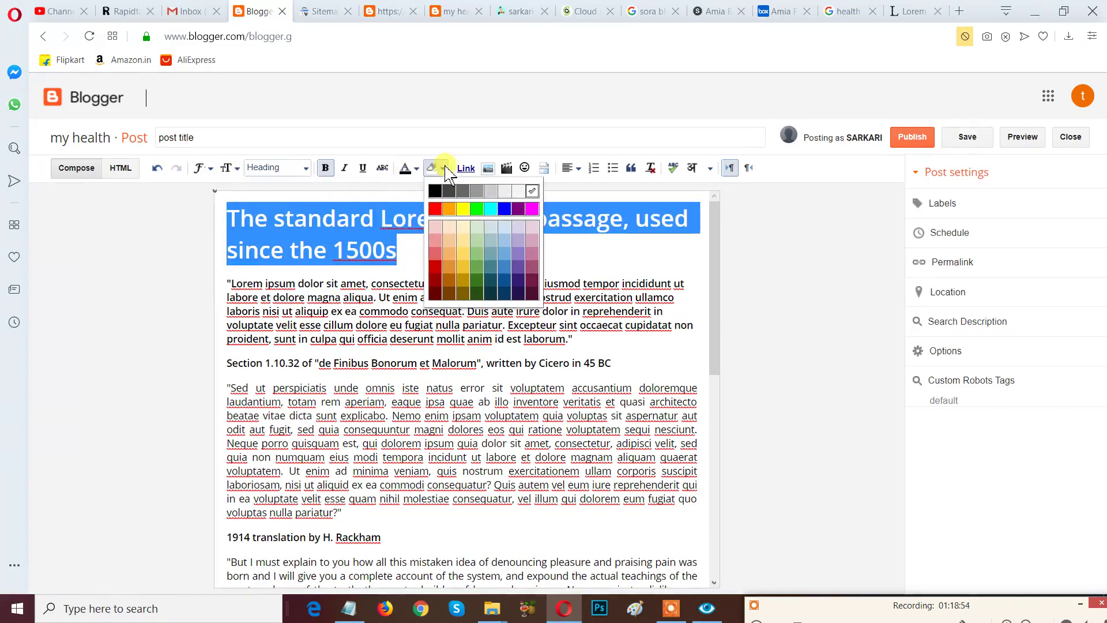
left_click(491, 210)
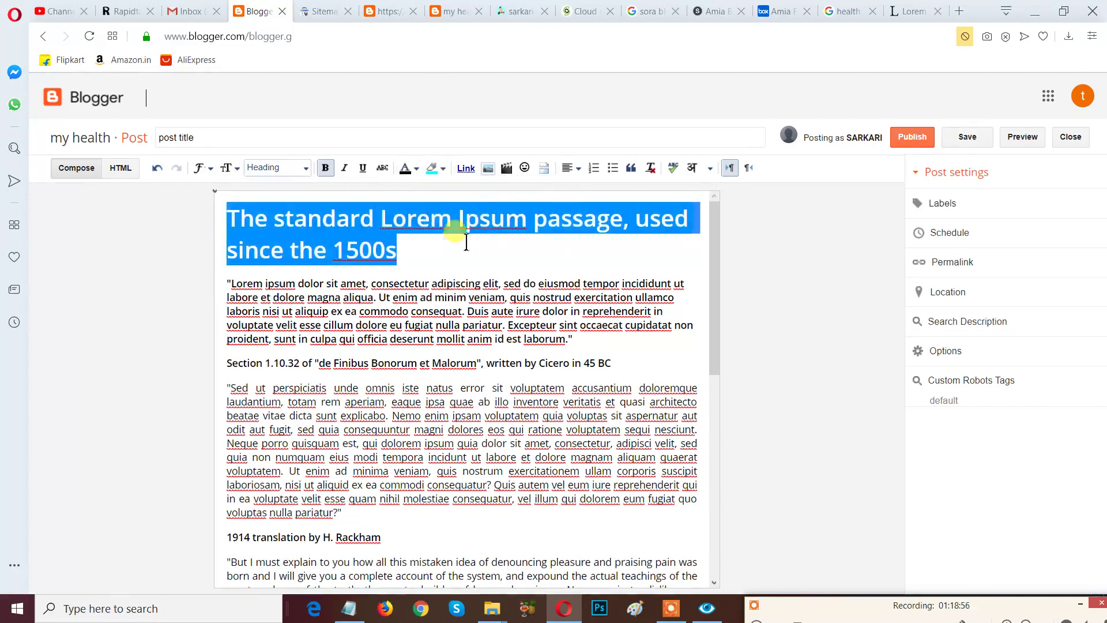
left_click(463, 252)
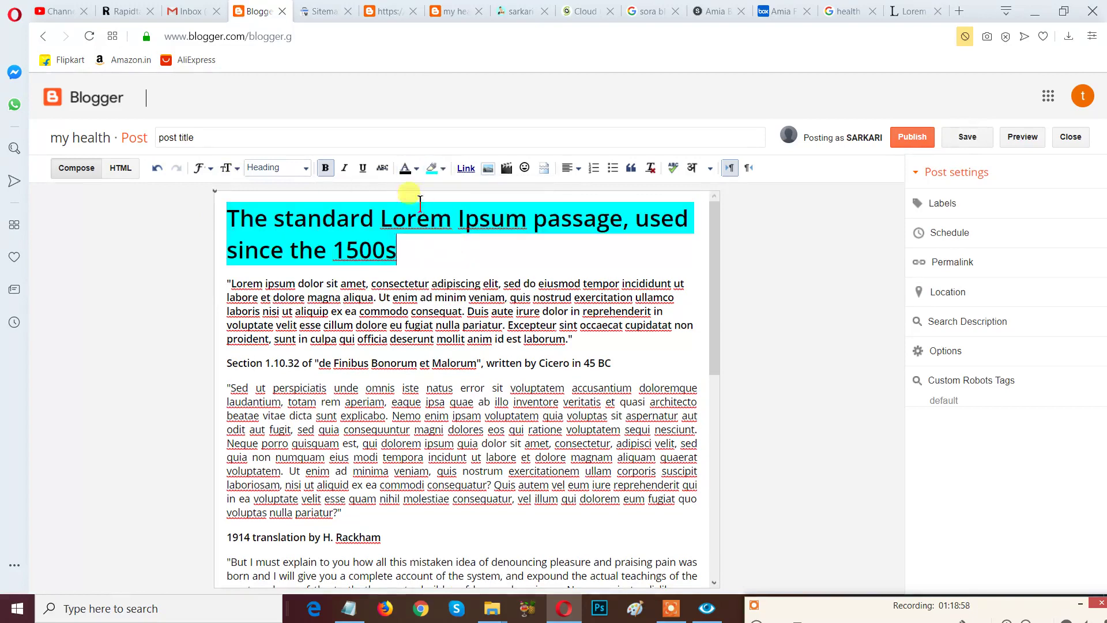
Make the heading text white, then add blank lines after the Section 1.10.32 line.
left_click(409, 168)
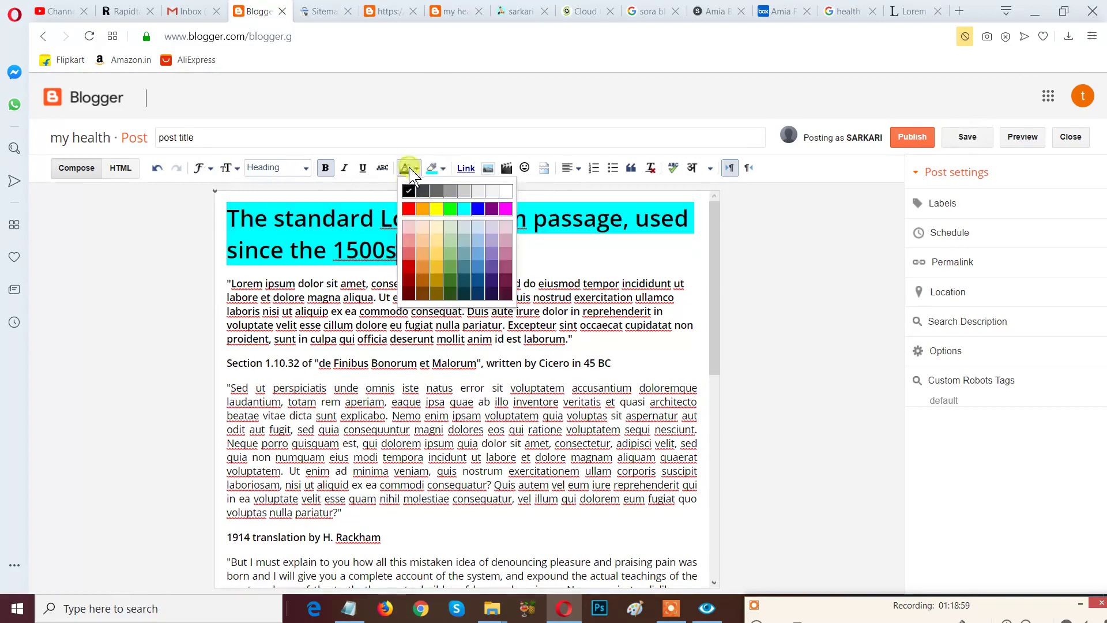
left_click(497, 191)
left_click(461, 241)
left_click_drag(414, 242, 220, 218)
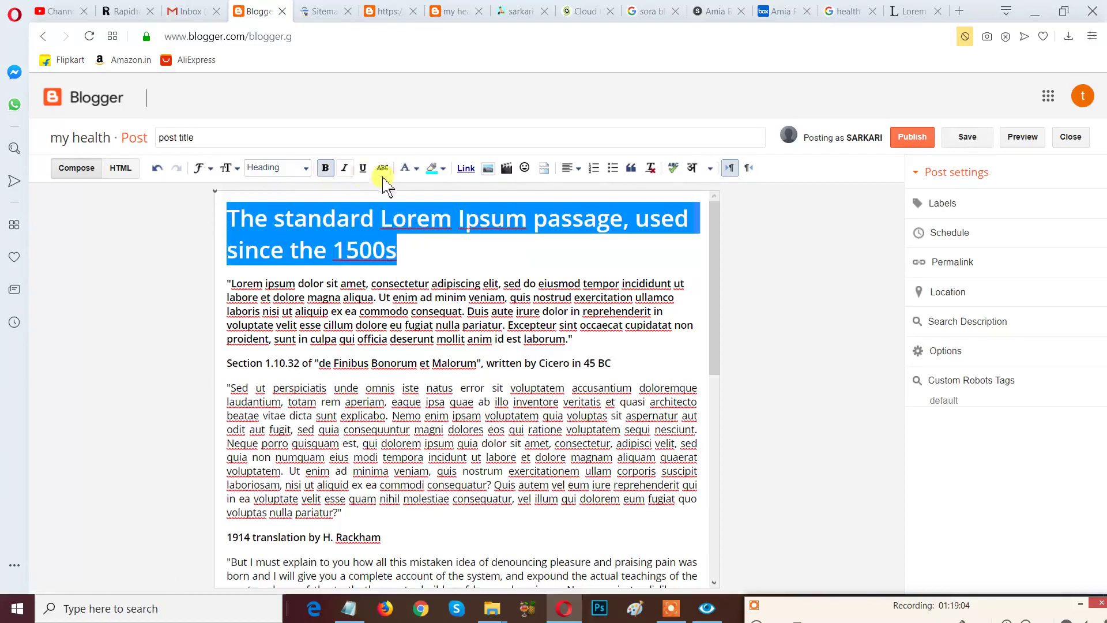
left_click(409, 167)
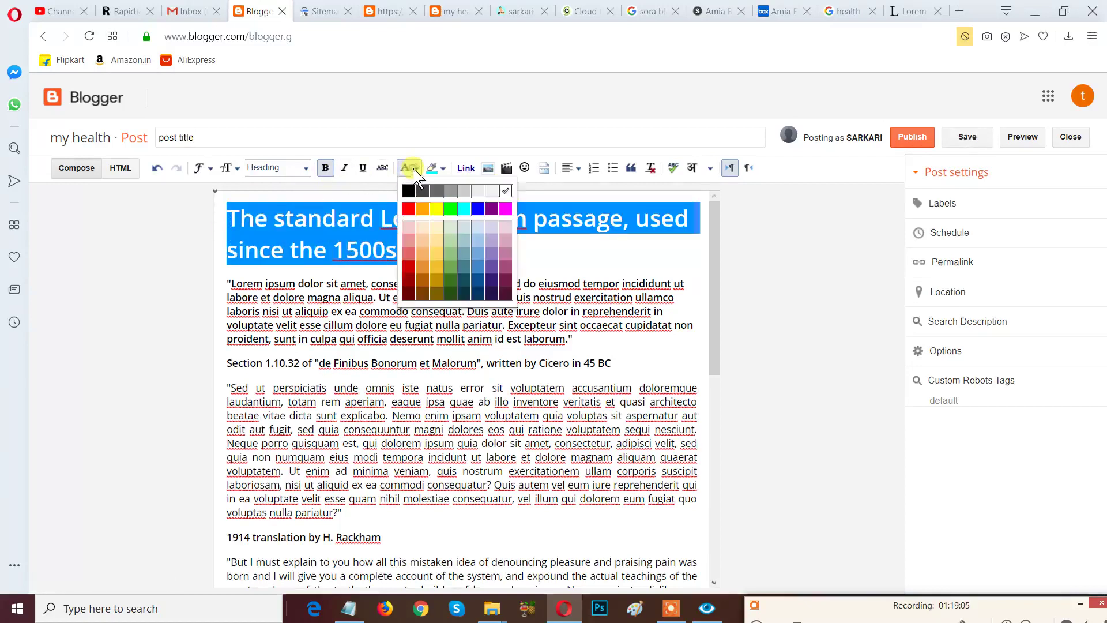
left_click(501, 191)
left_click(461, 239)
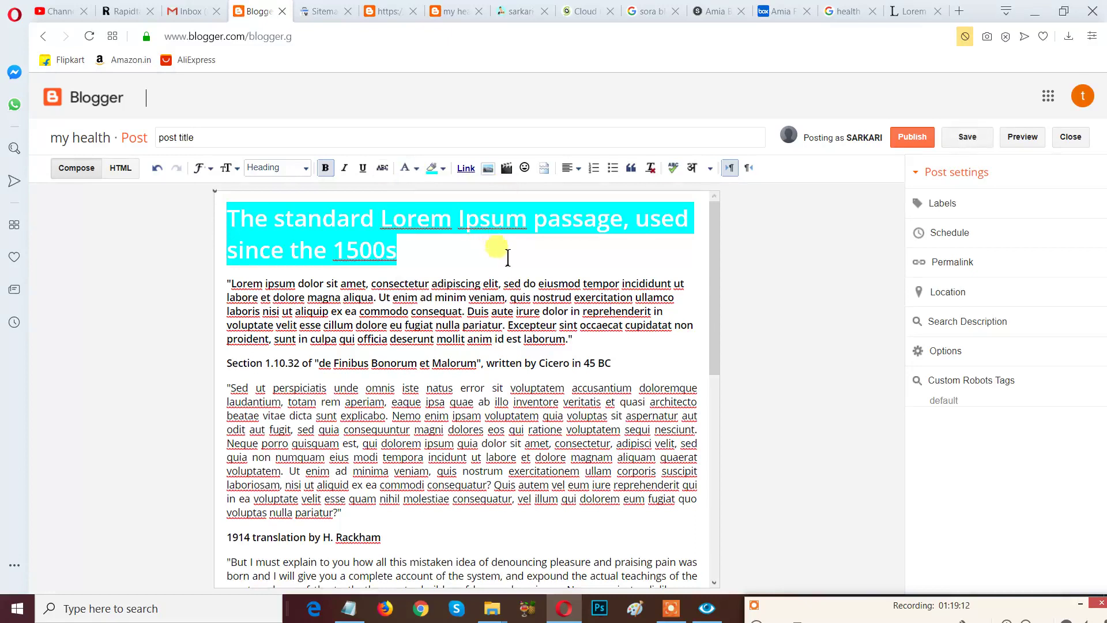
left_click(629, 366)
key("Return")
key("Return")
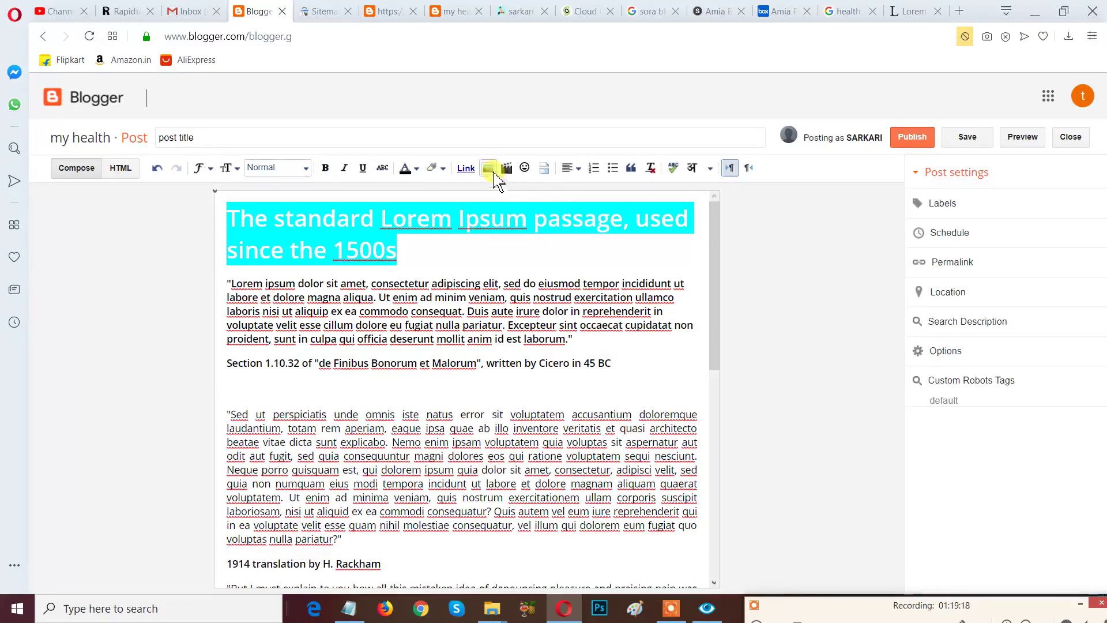
Upload woman-3096664_1280 black from the Pictures folder into the Add images dialog.
left_click(488, 170)
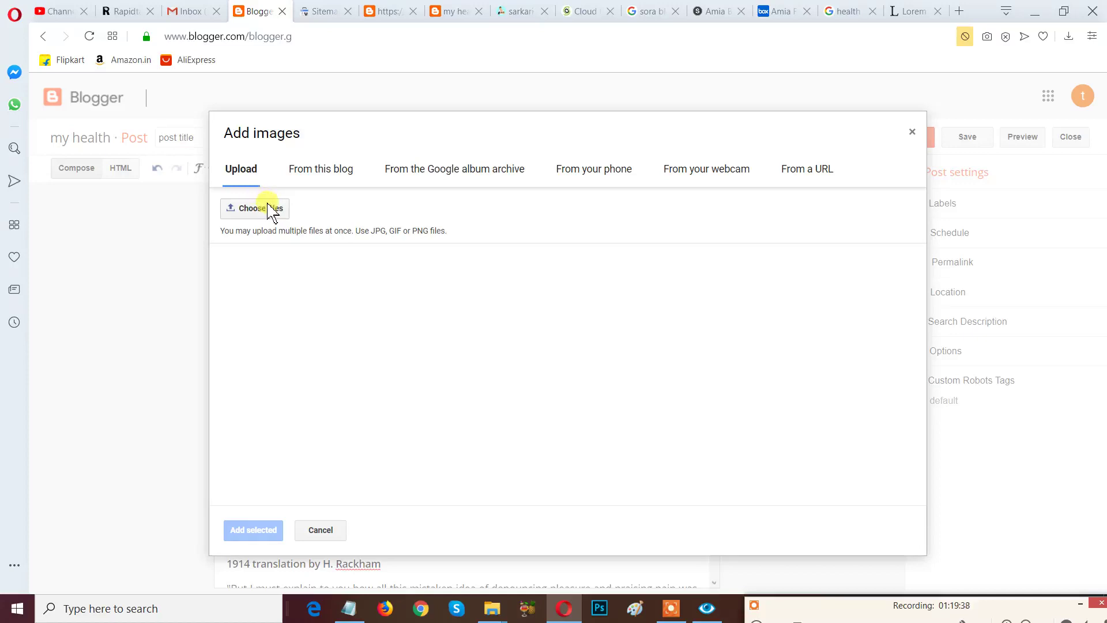
left_click(271, 211)
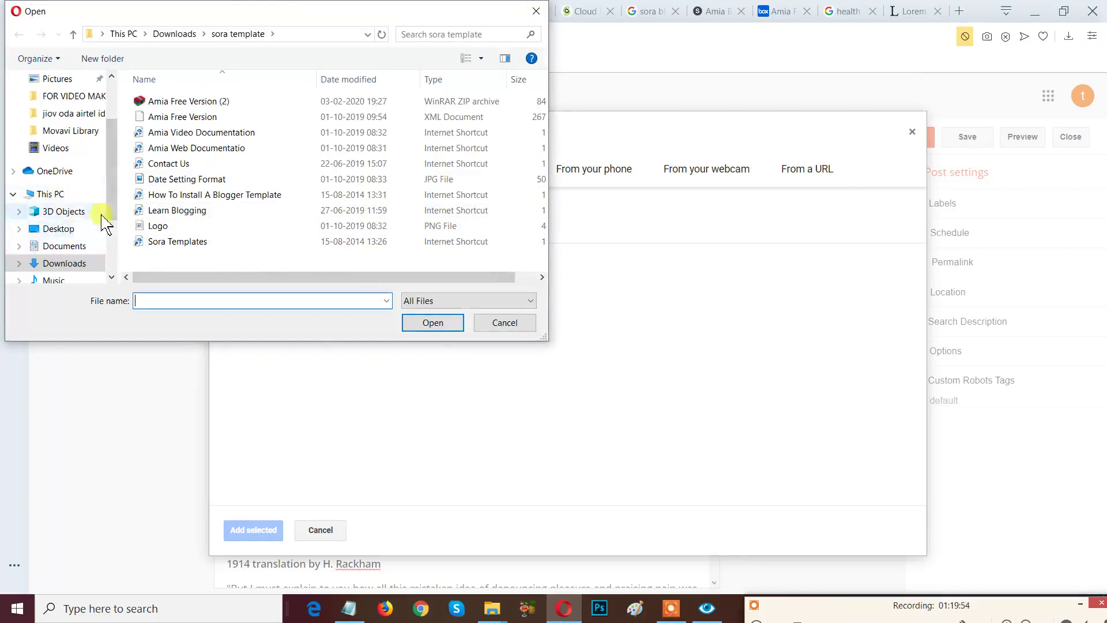
scroll(113, 208, "down", 3)
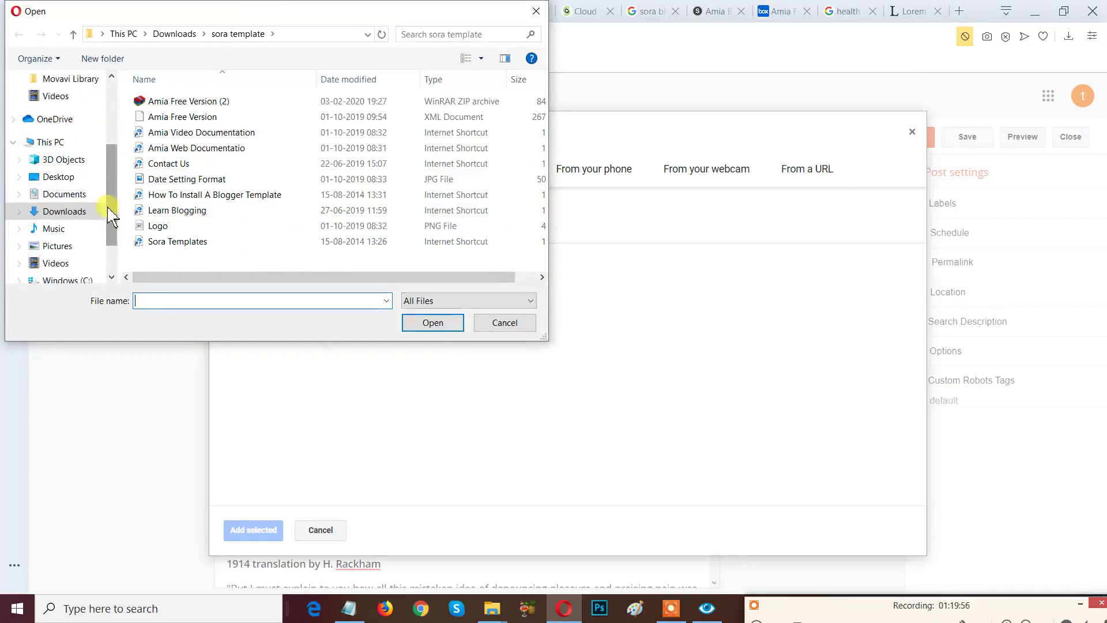
left_click(67, 247)
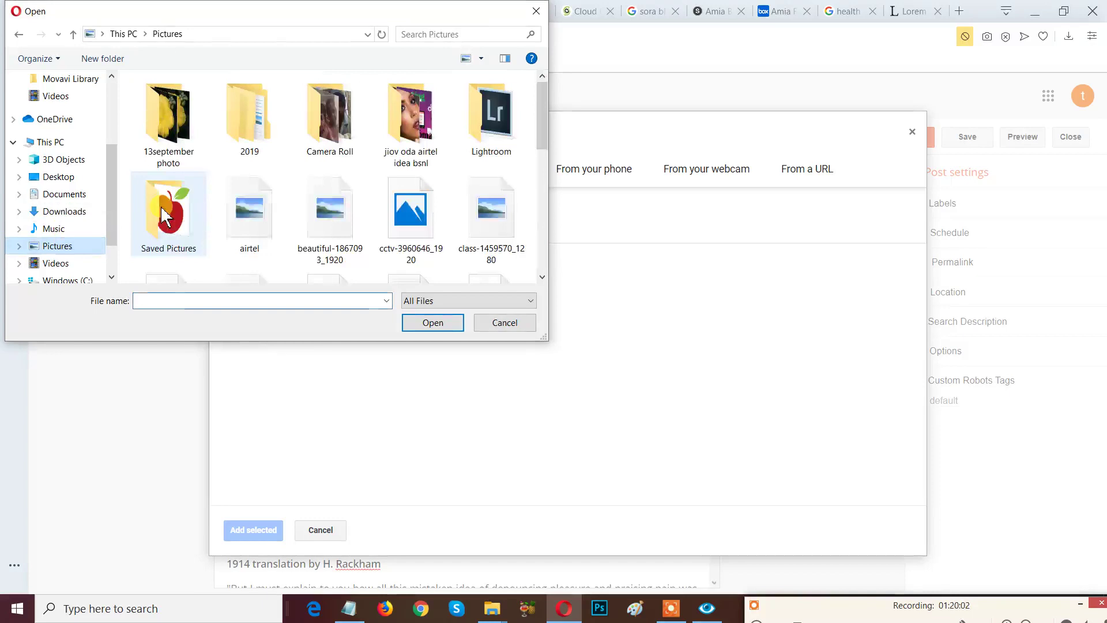
scroll(369, 218, "down", 5)
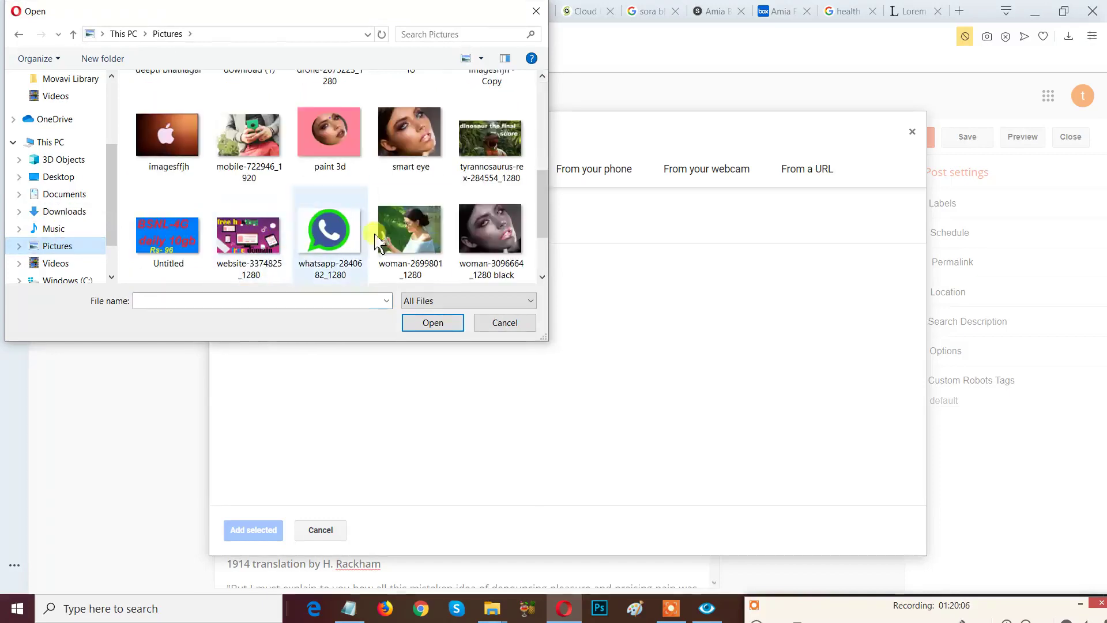
left_click(488, 238)
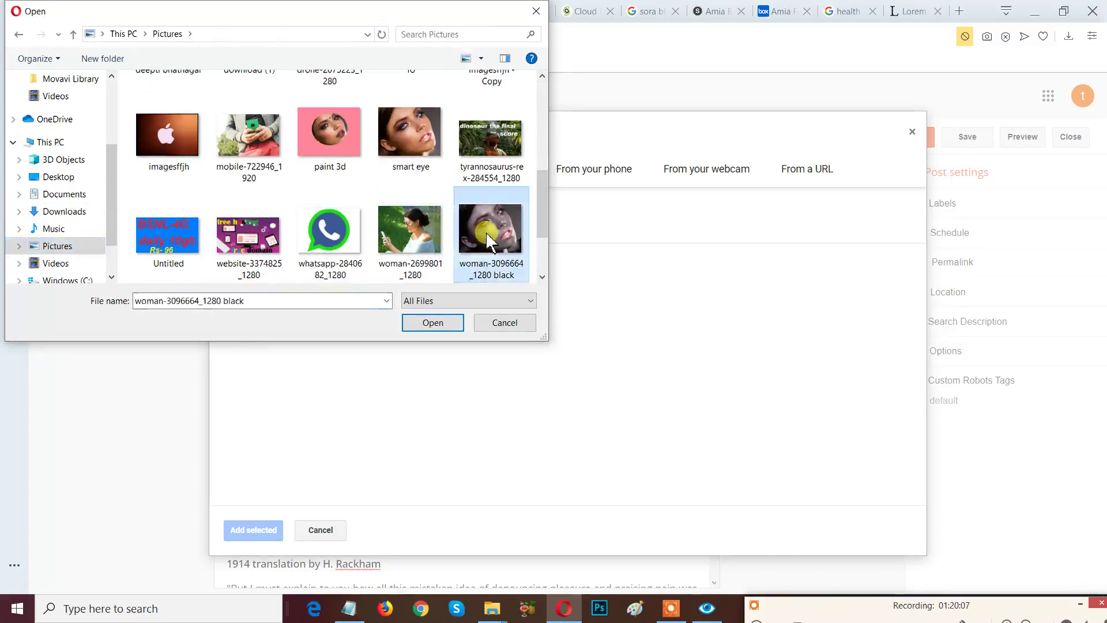
left_click(434, 322)
left_click(433, 323)
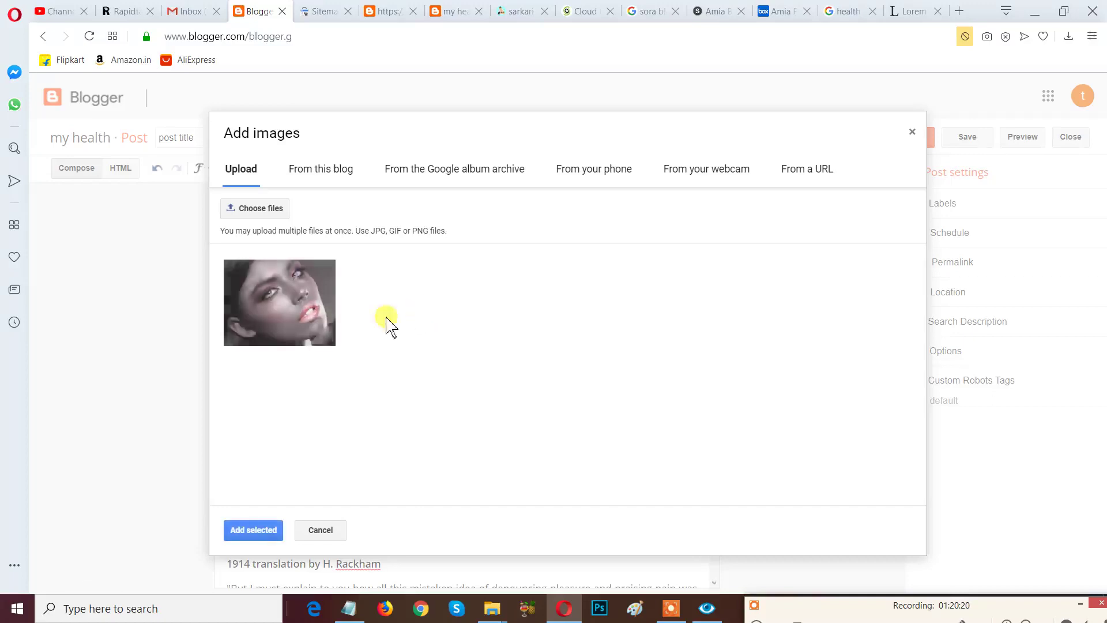
Insert the uploaded woman picture into the post and scroll down to it.
left_click(312, 321)
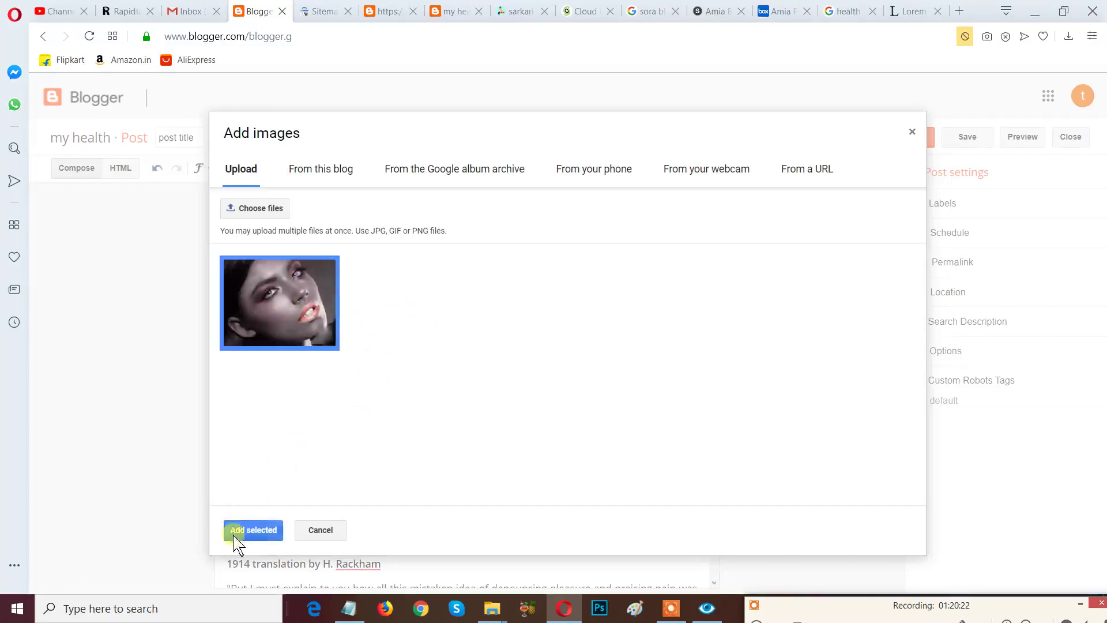
left_click(267, 534)
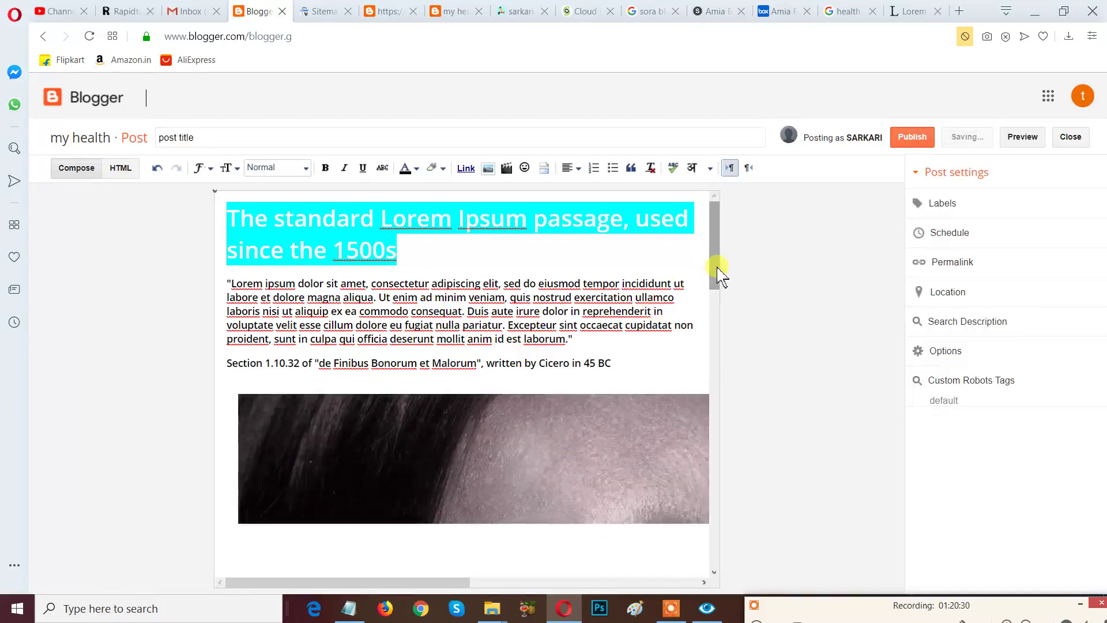
scroll(716, 276, "down", 2)
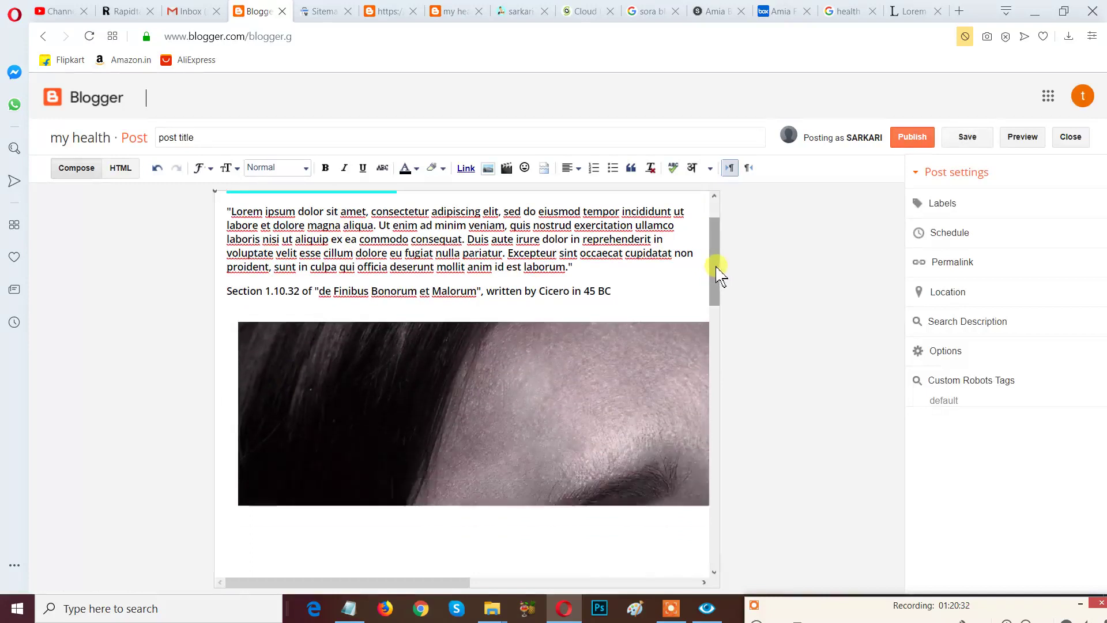
scroll(716, 275, "down", 2)
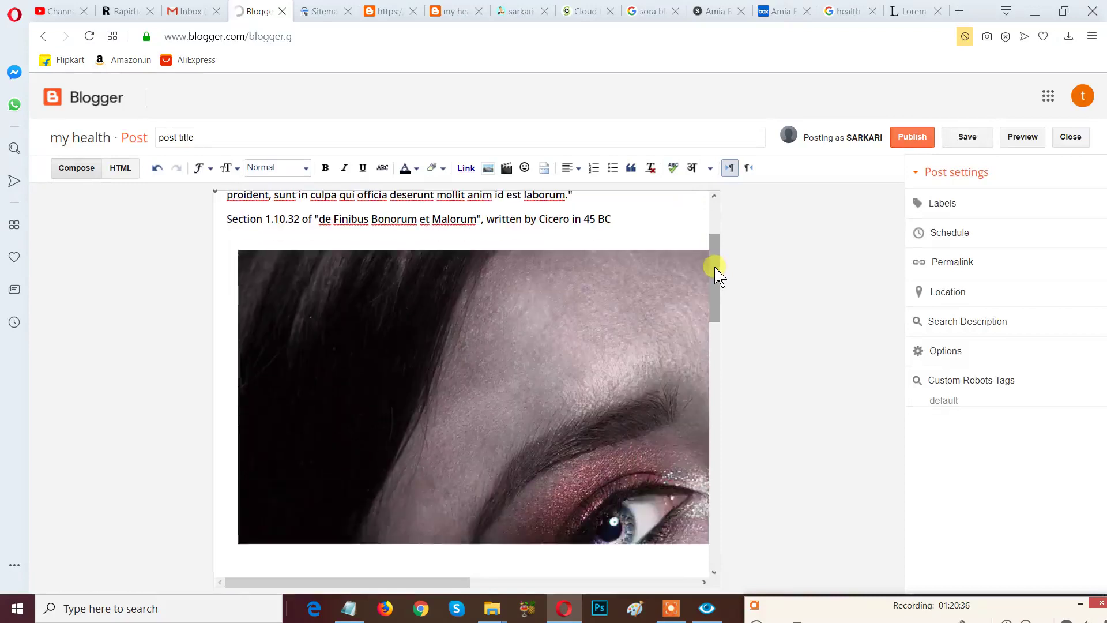
scroll(716, 276, "down", 2)
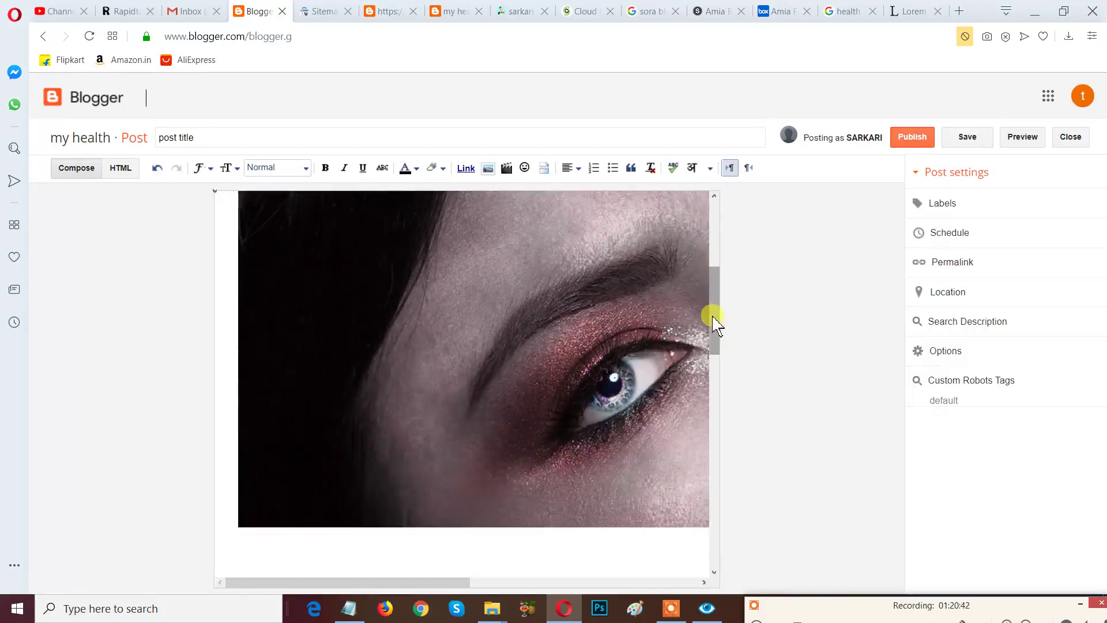
scroll(715, 323, "down", 3)
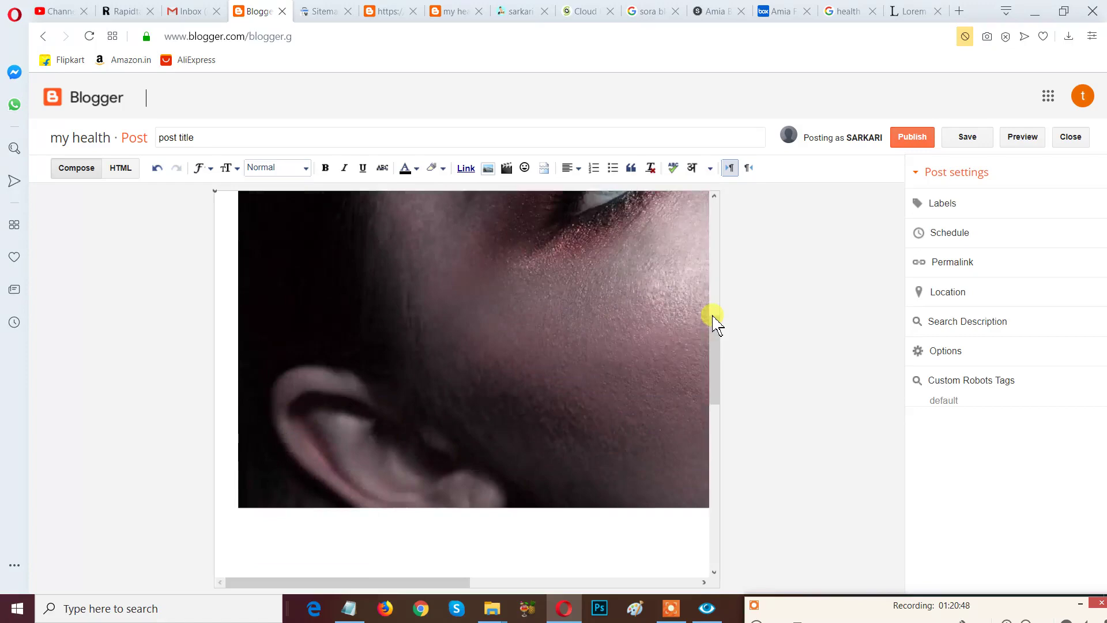
scroll(715, 322, "down", 10)
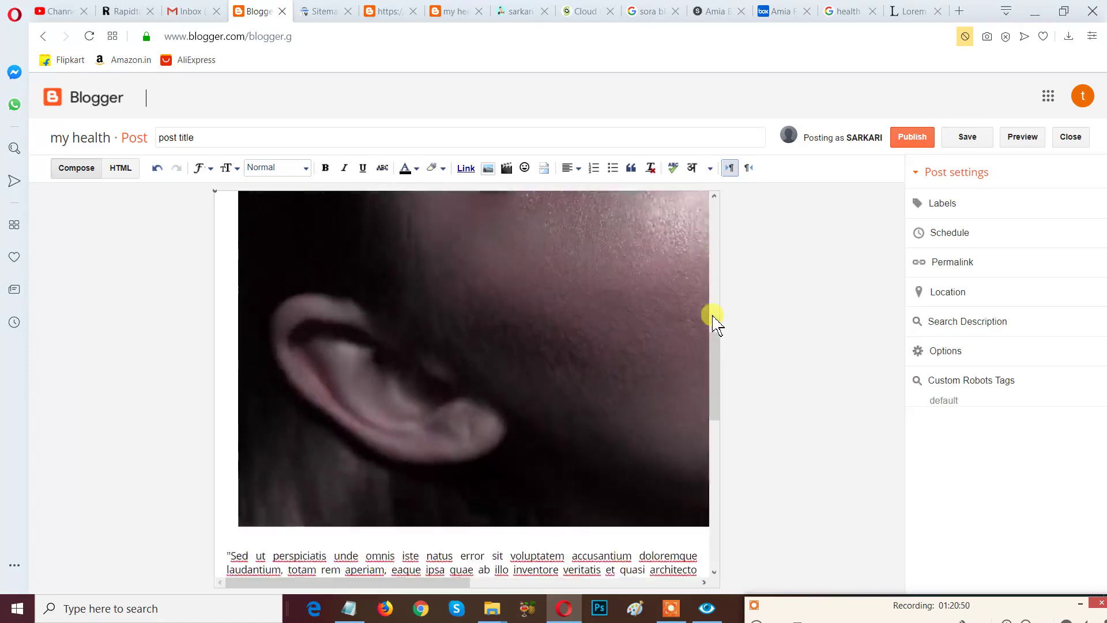
scroll(714, 316, "up", 5)
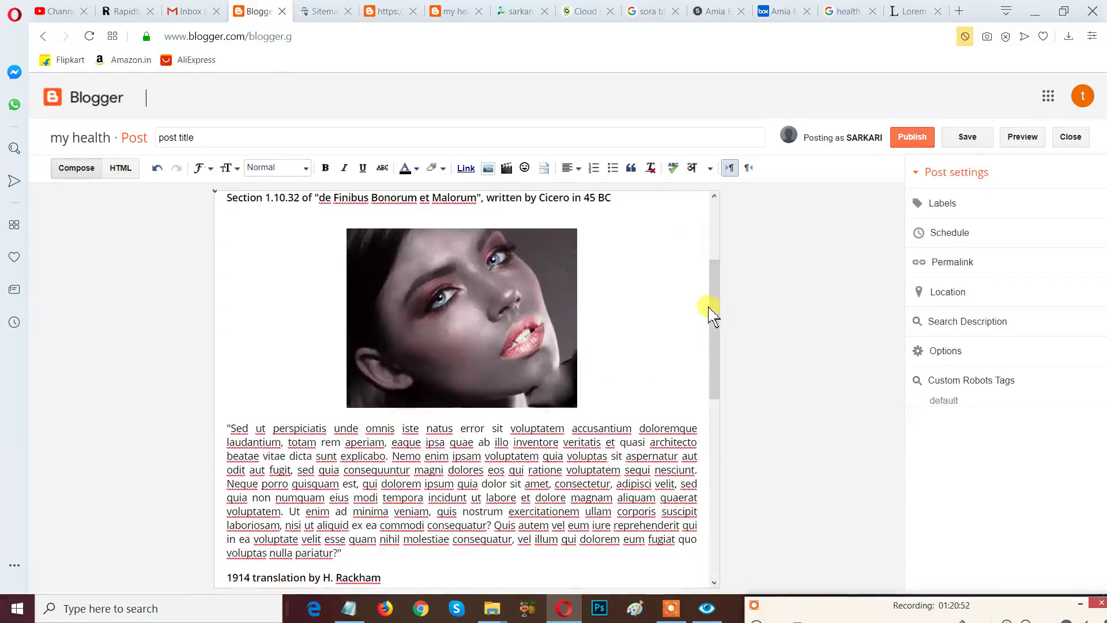
Resize the portrait photo from Medium to Large.
left_click(452, 317)
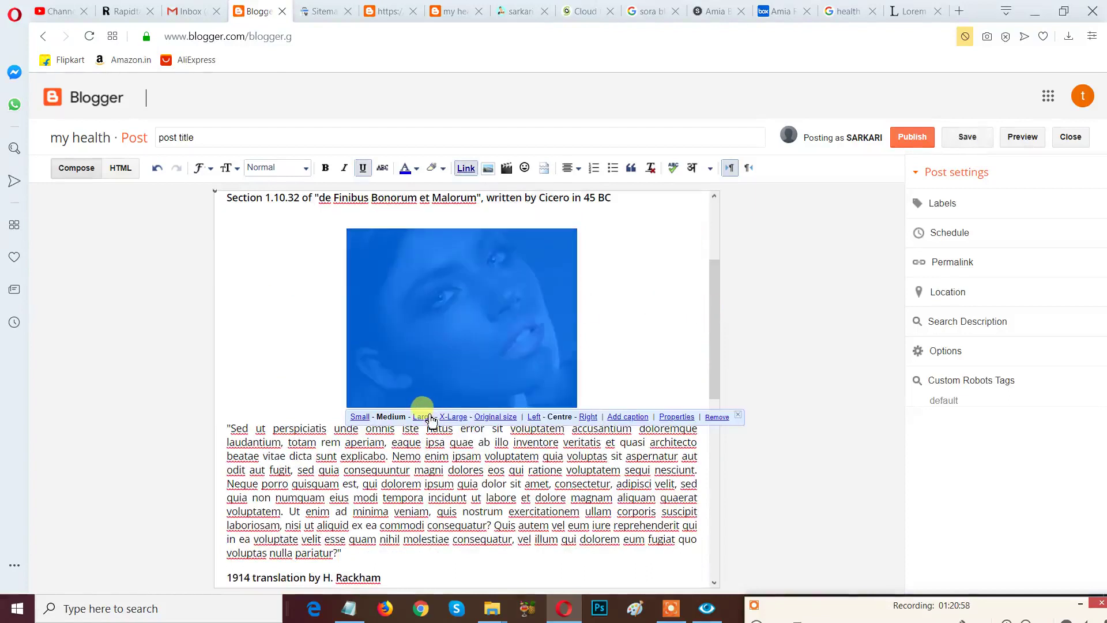
left_click(427, 417)
left_click(291, 350)
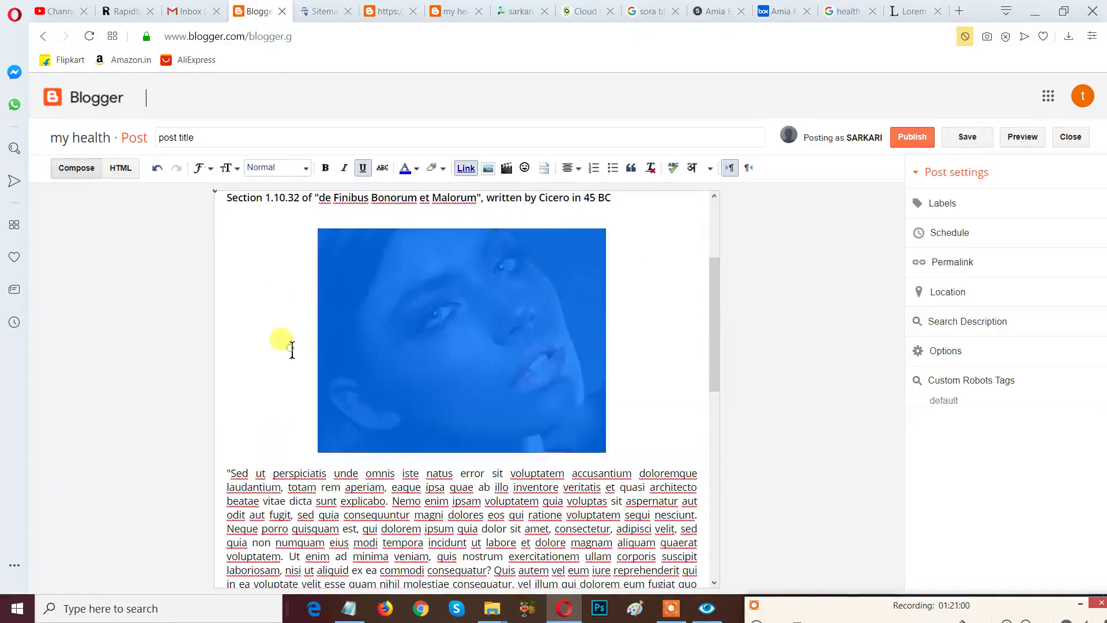
left_click(292, 350)
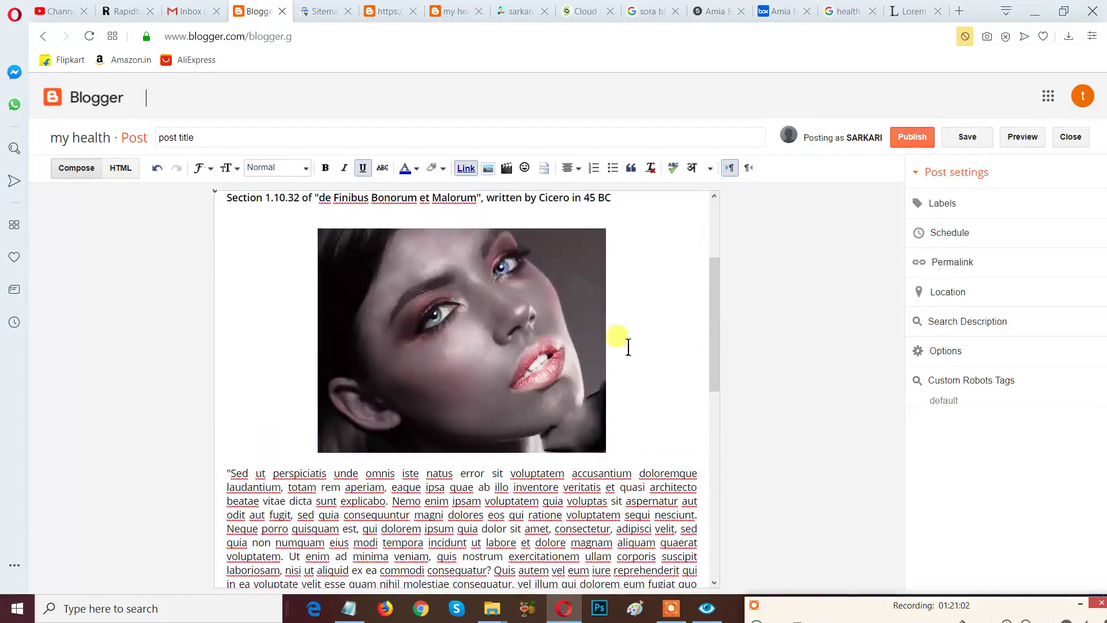
Enlarge the woman photo to X-Large and scroll through the post to review it.
left_click(523, 346)
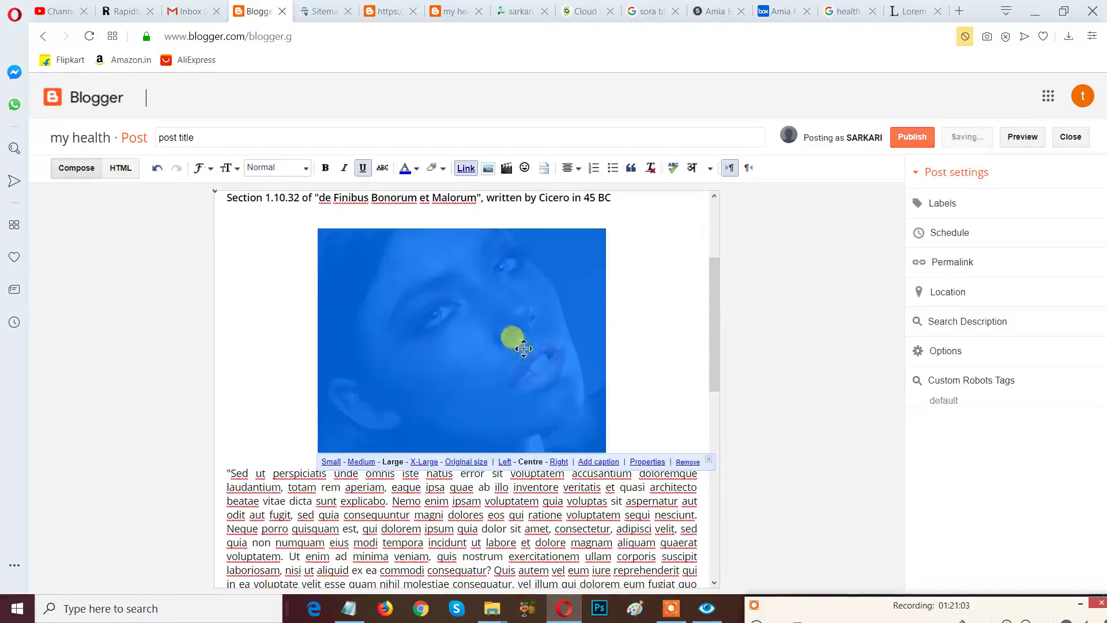
left_click(424, 464)
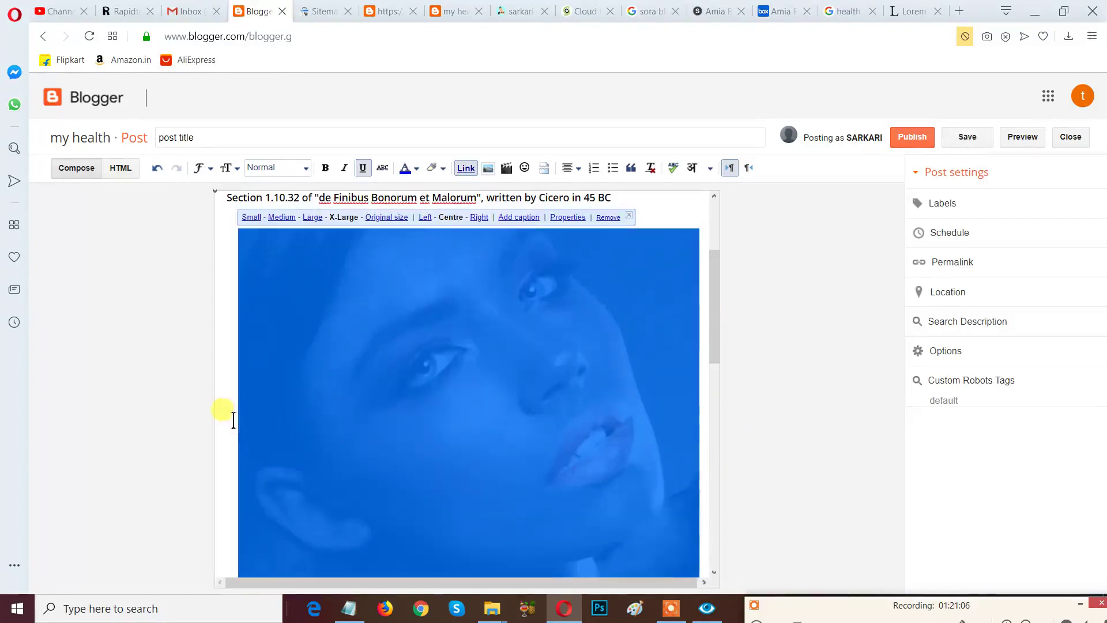
left_click(232, 415)
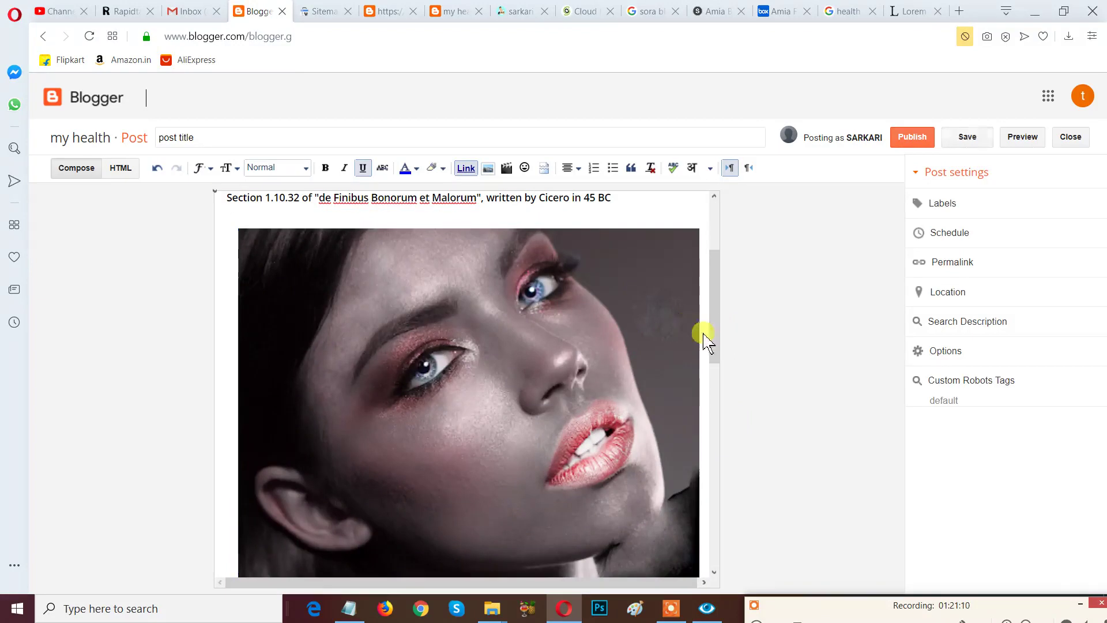
scroll(715, 341, "down", 1)
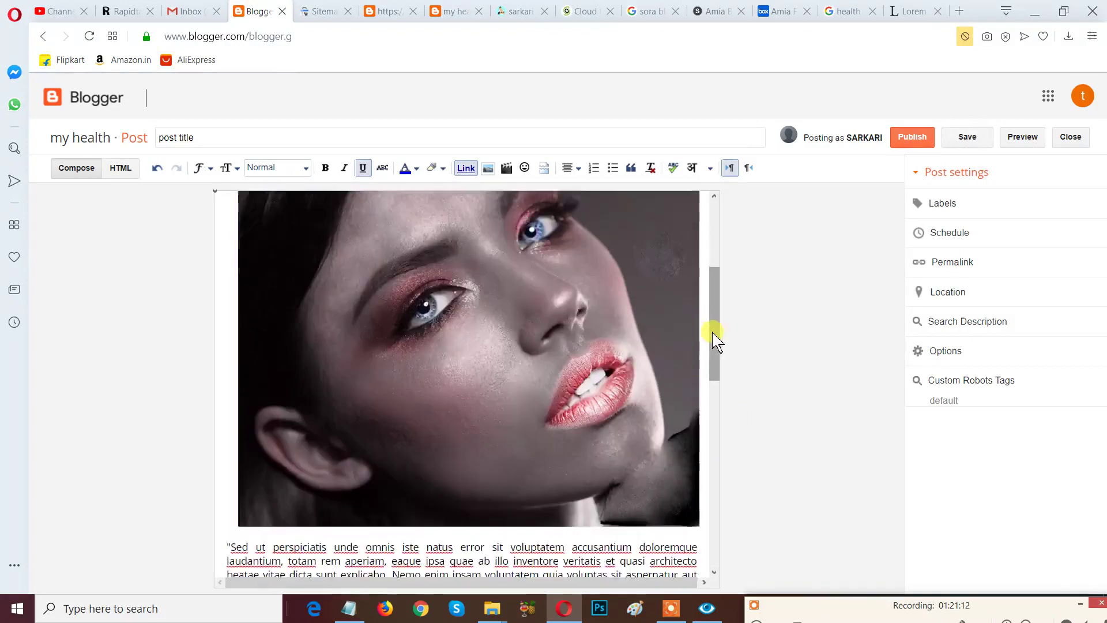
scroll(715, 337, "up", 4)
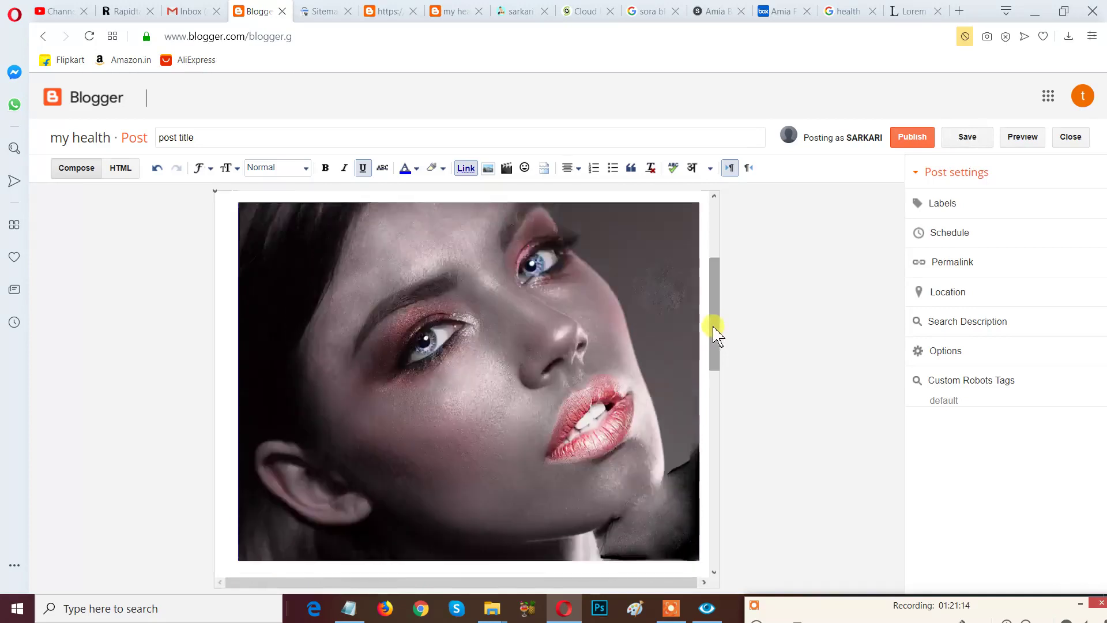
scroll(714, 329, "down", 3)
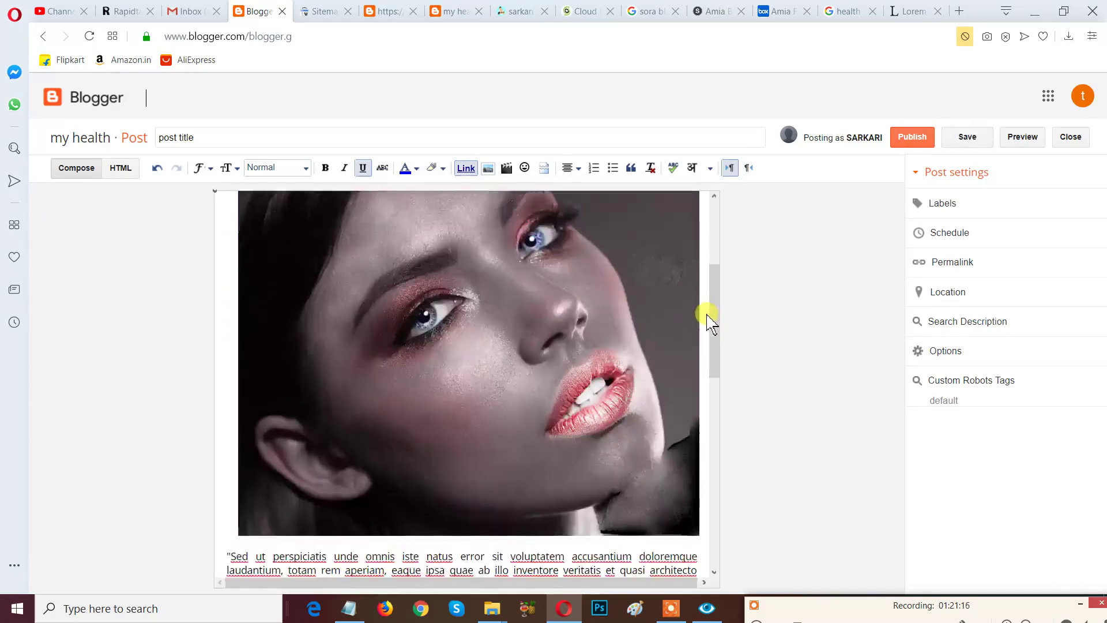
scroll(712, 325, "down", 4)
scroll(711, 324, "up", 6)
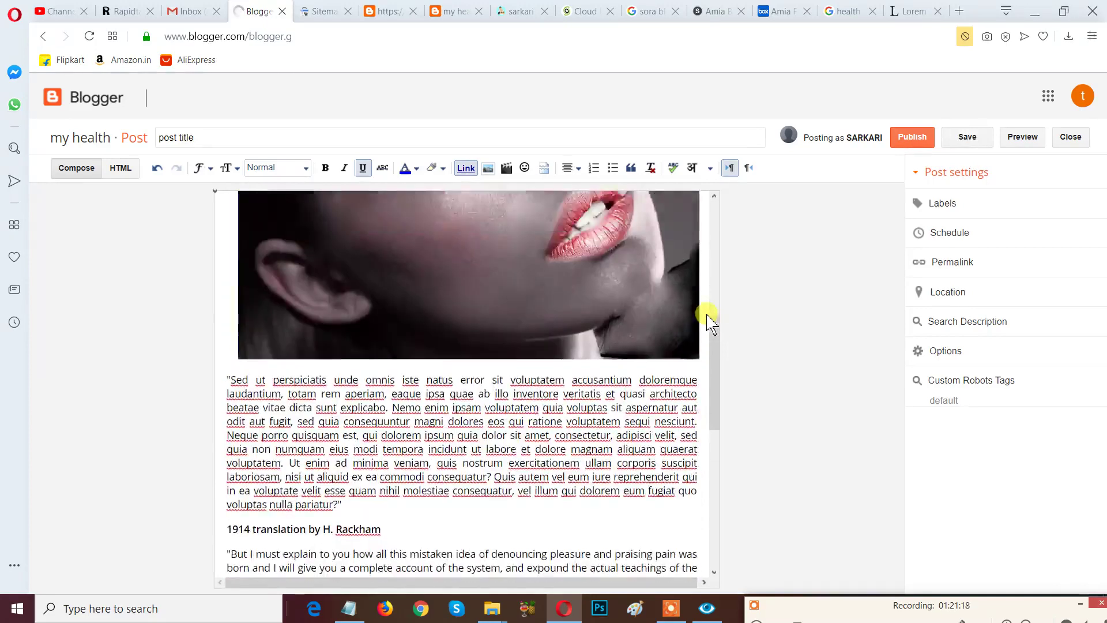
scroll(711, 323, "up", 1)
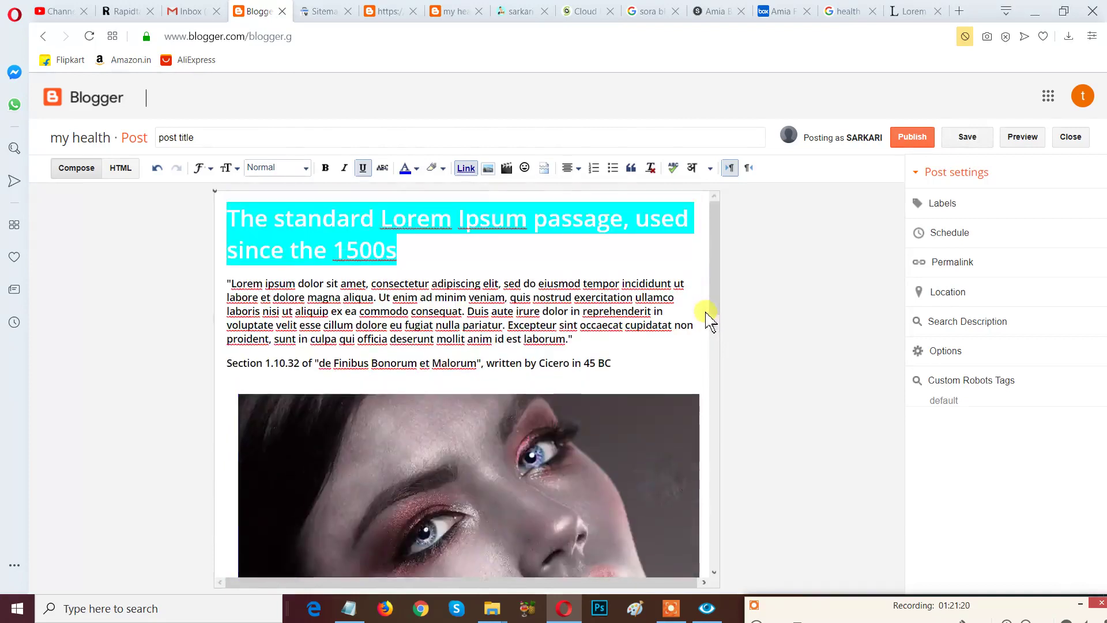
scroll(708, 317, "down", 6)
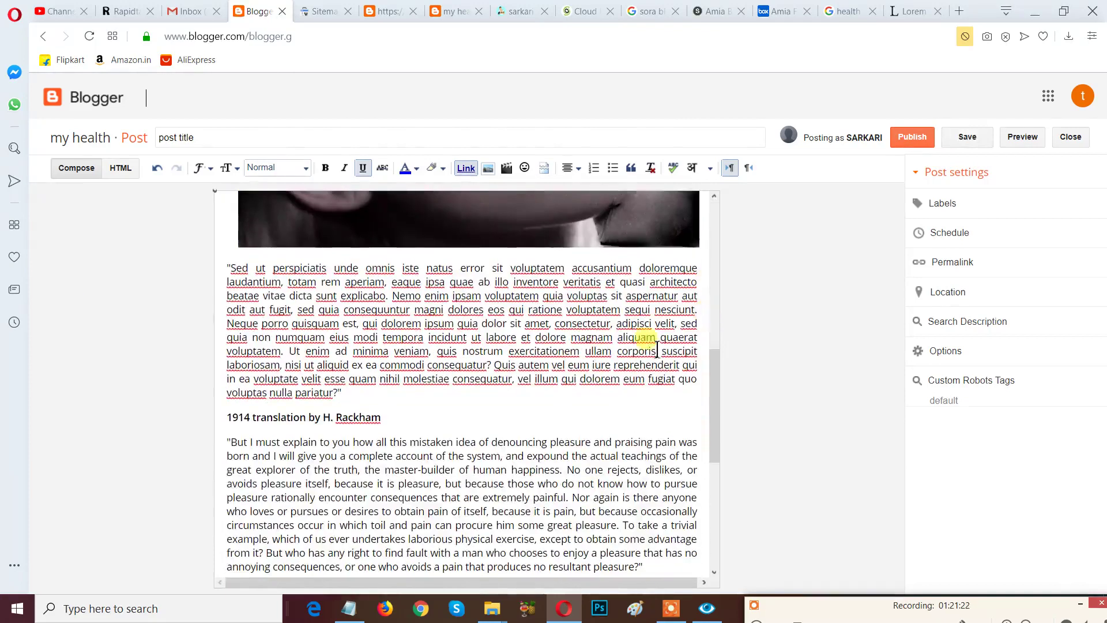
Add a blank line below the 1914 translation heading and start a video upload from the computer.
left_click(491, 418)
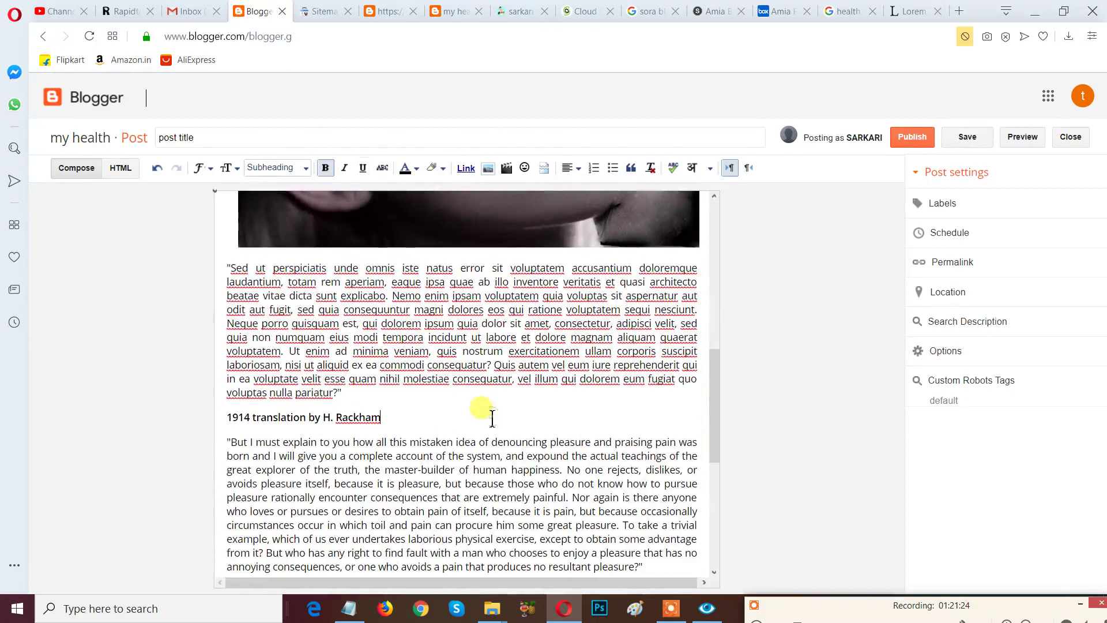
key("Return")
key("Return")
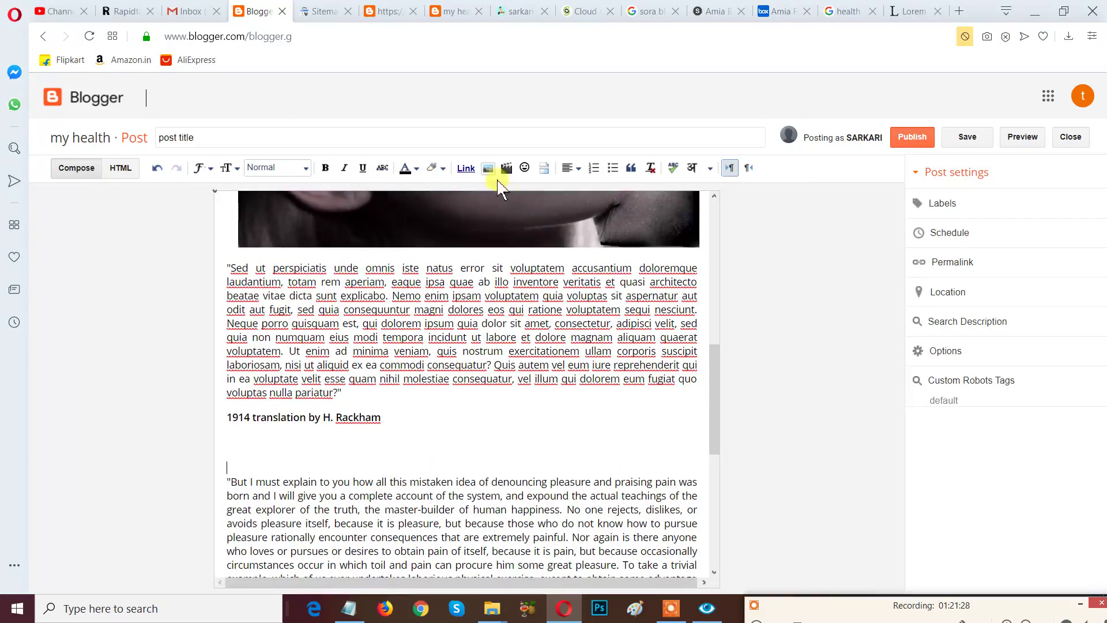
left_click(508, 162)
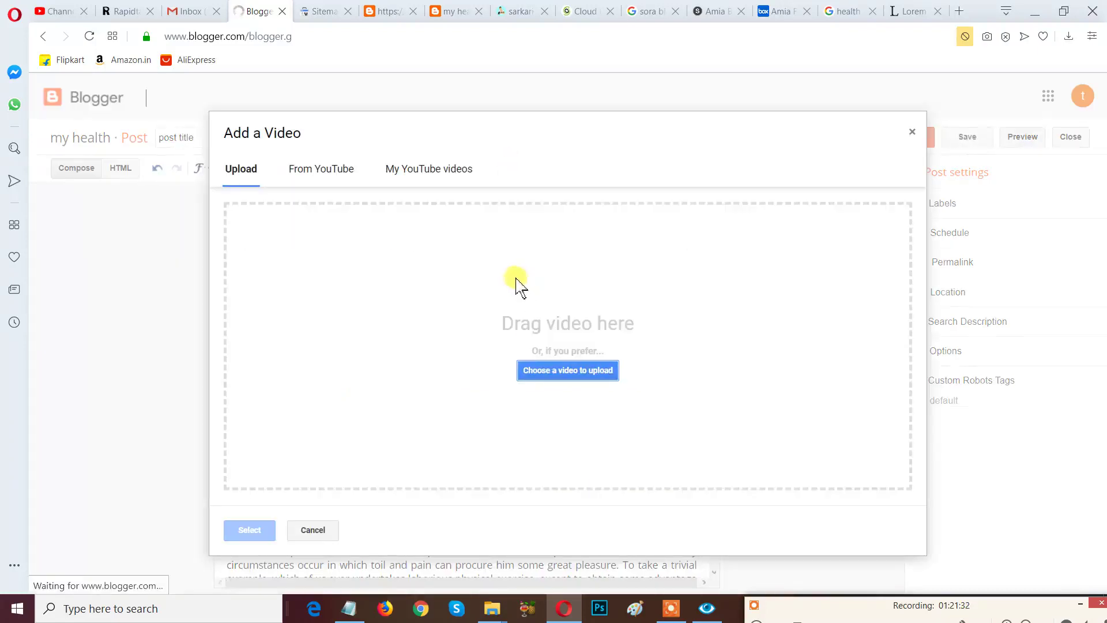
left_click(552, 381)
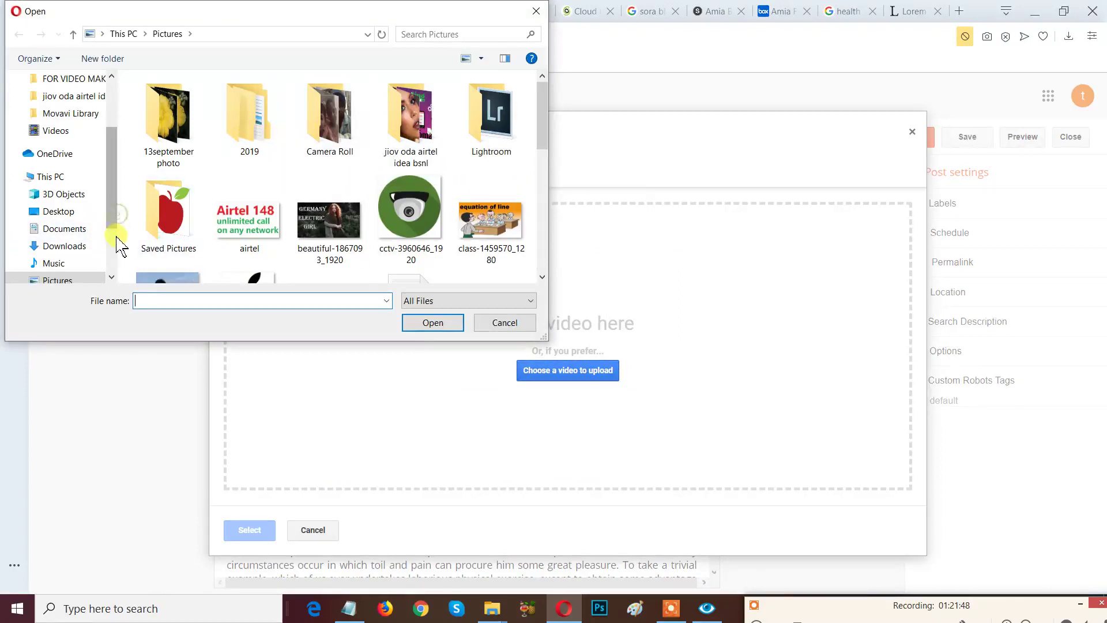
Choose Social Media - 1360 from Videos > FOR VIDEO MAKING for upload.
scroll(109, 237, "down", 1)
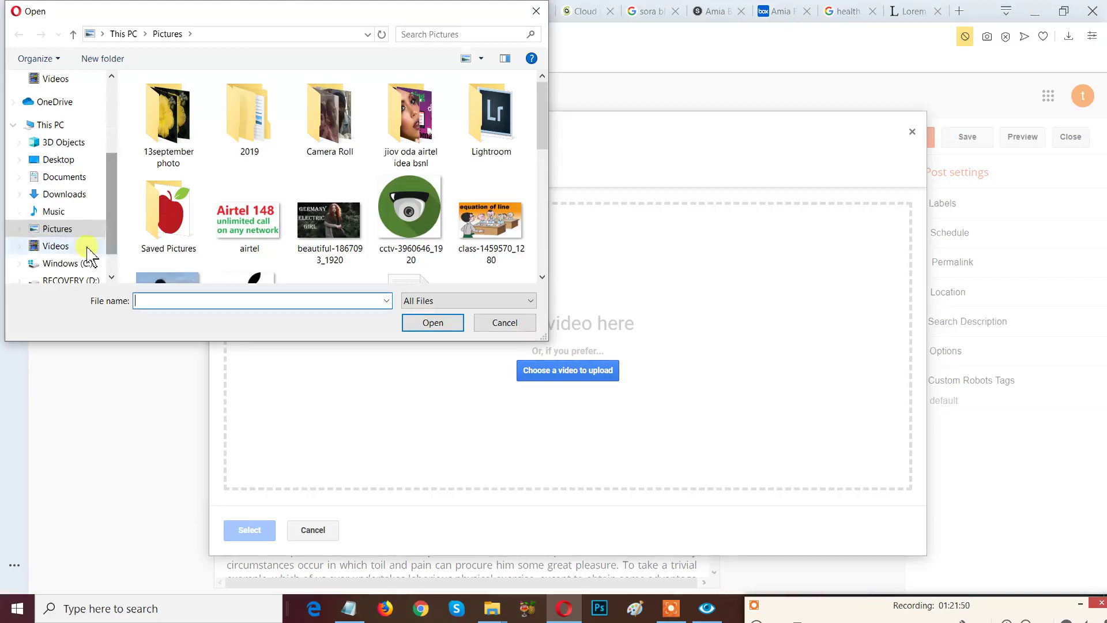
left_click(82, 248)
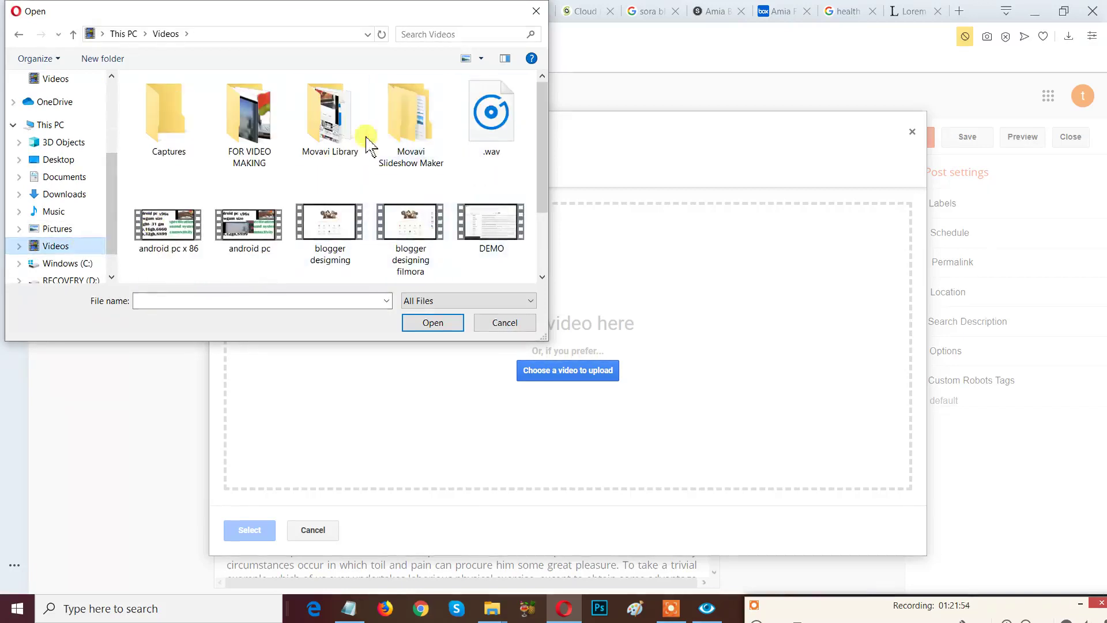
double_click(345, 127)
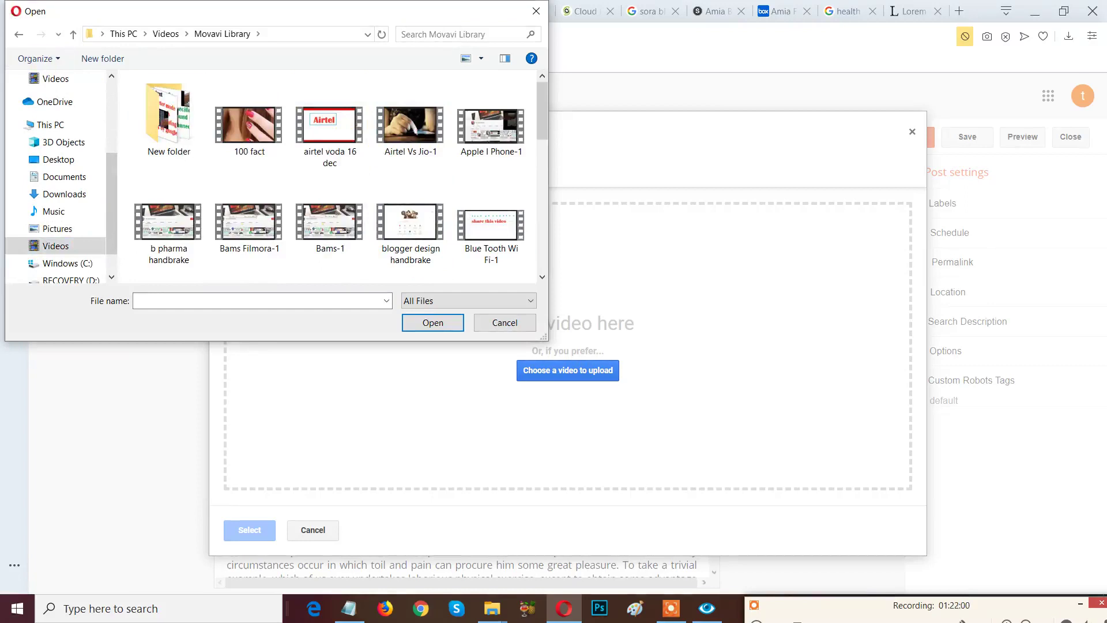
left_click(166, 34)
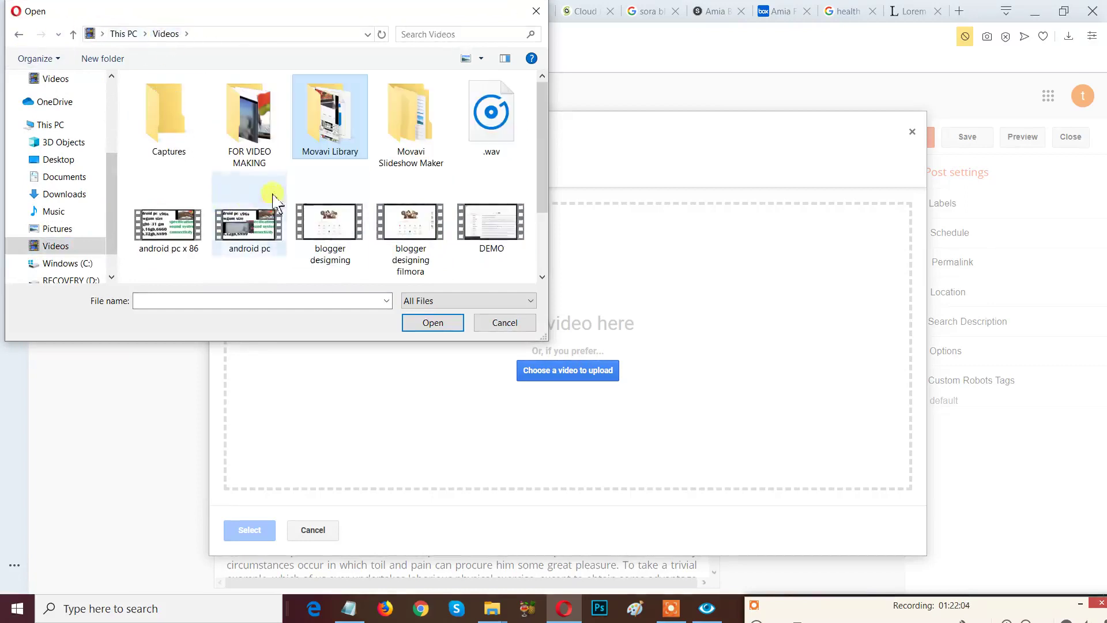
double_click(263, 136)
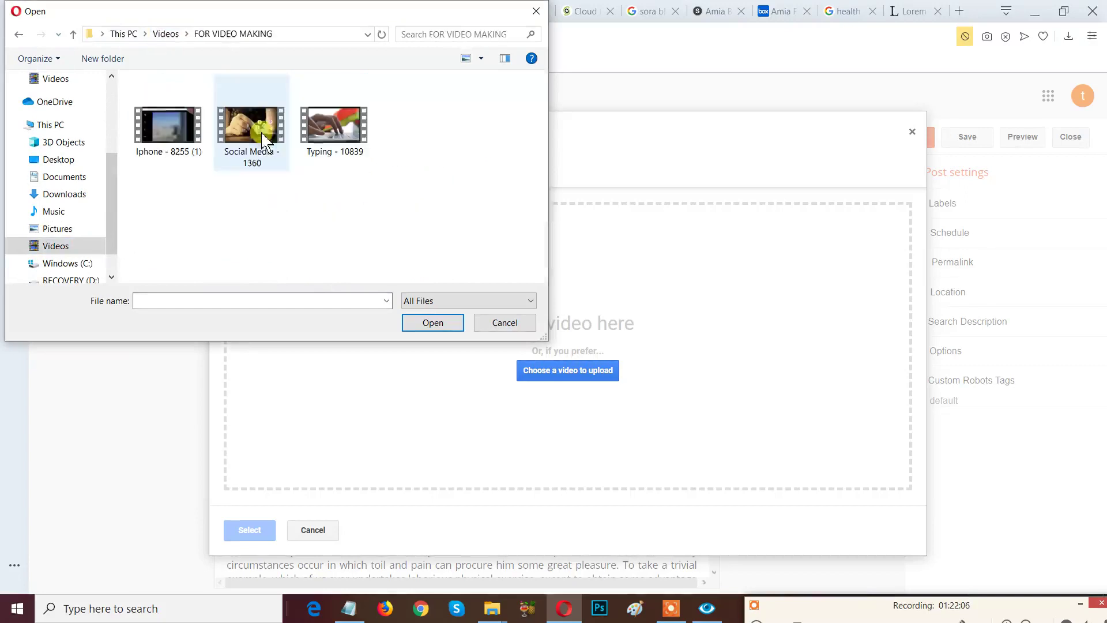
left_click(271, 139)
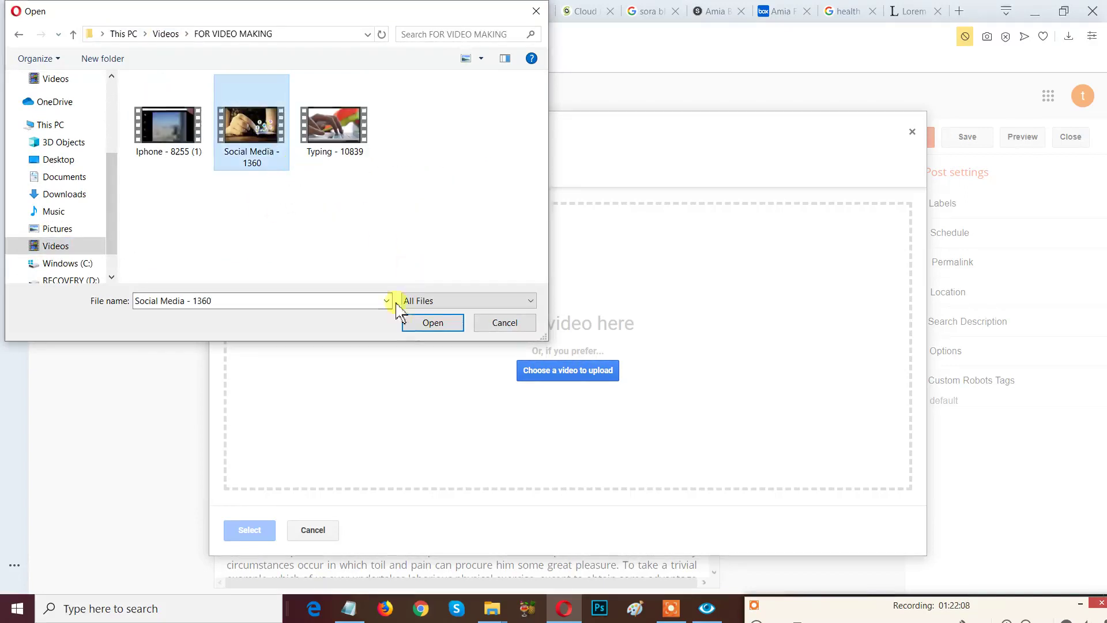
left_click(420, 321)
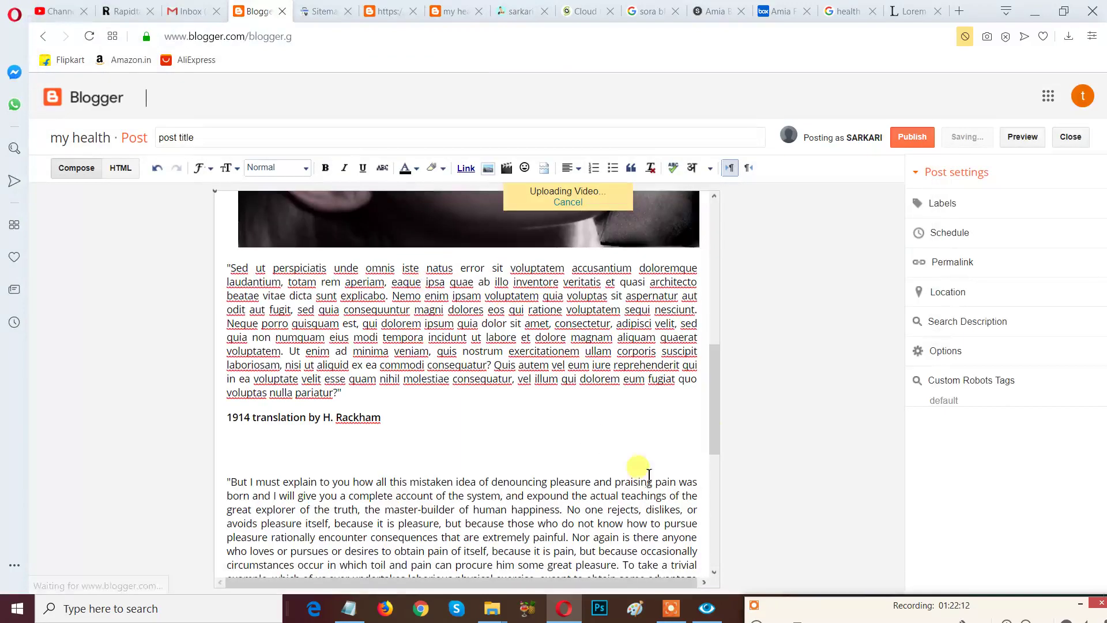
Scroll through the post to follow the Social Media - 1360 video's uploading and processing placeholder.
scroll(708, 392, "down", 3)
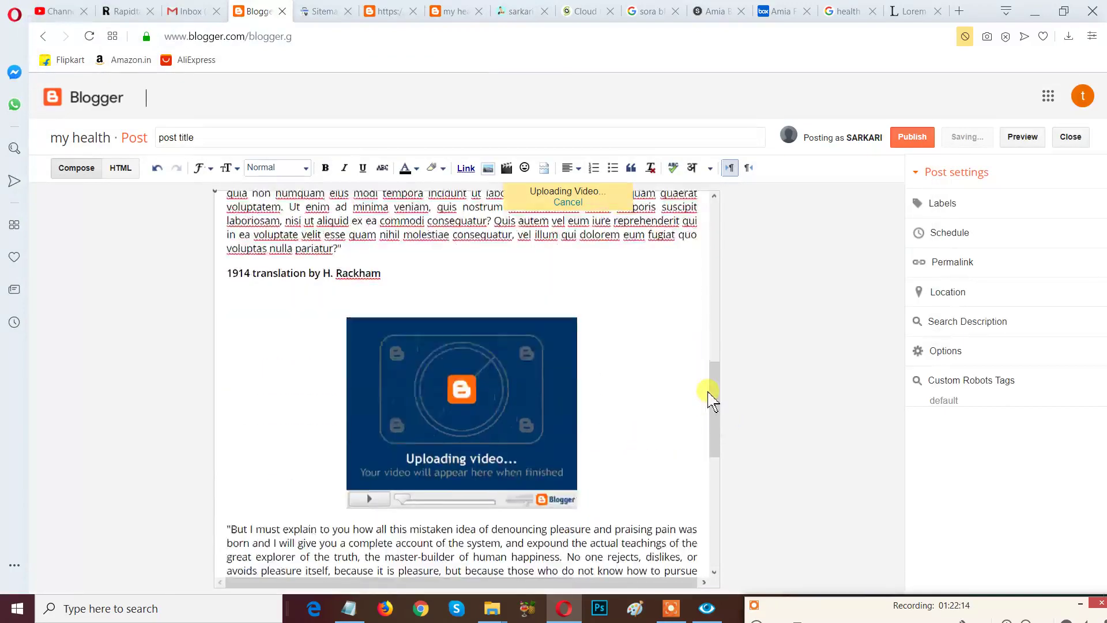
scroll(708, 392, "down", 1)
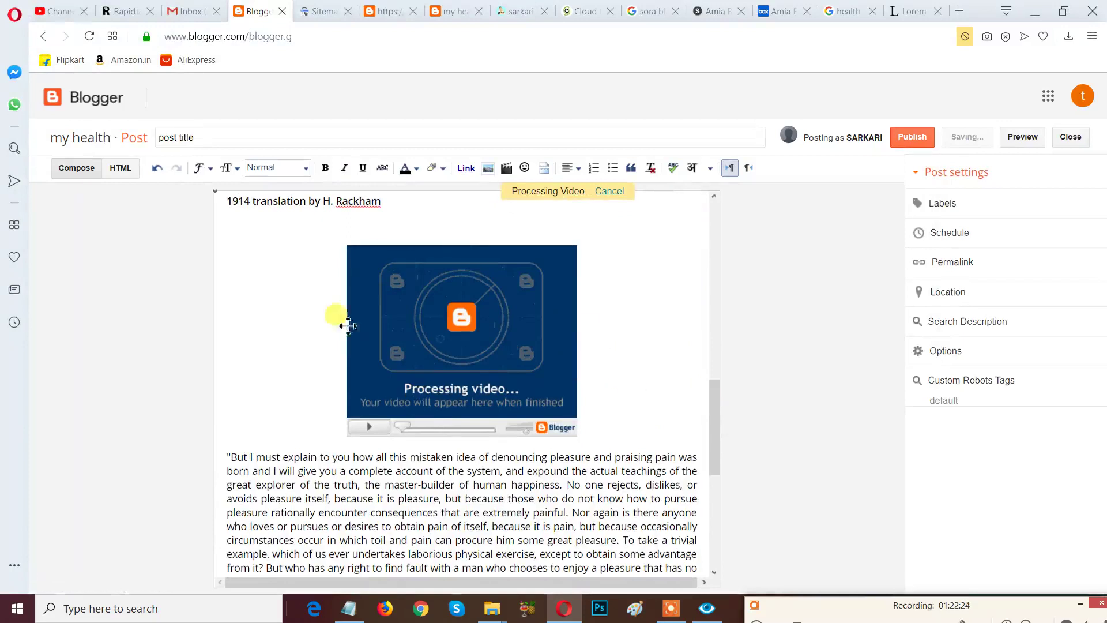
scroll(693, 414, "down", 4)
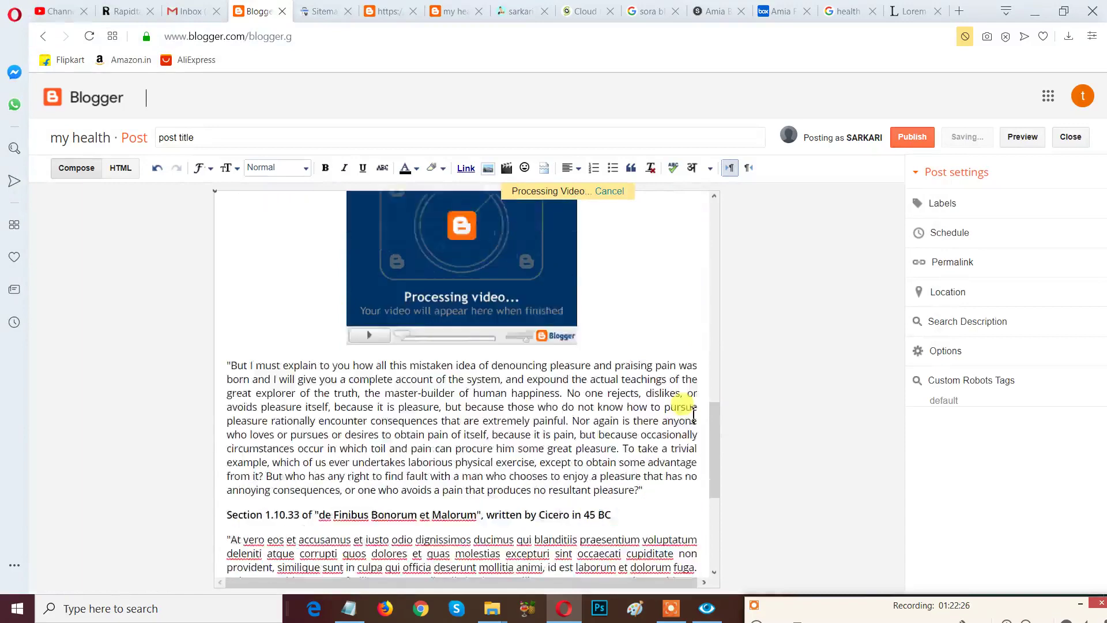
scroll(691, 407, "up", 12)
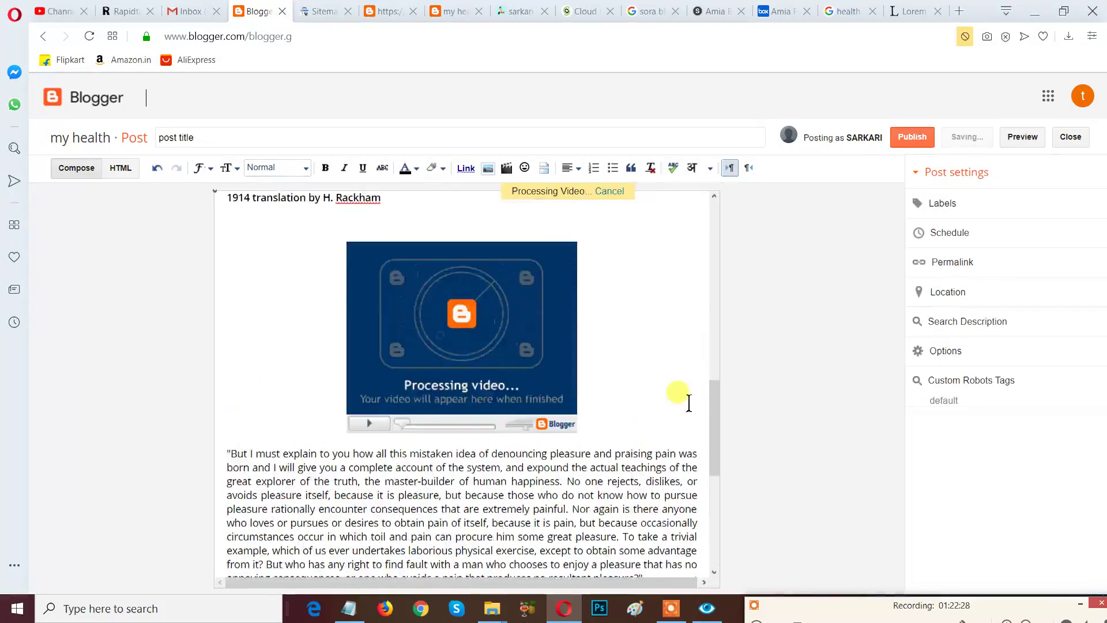
scroll(689, 402, "up", 3)
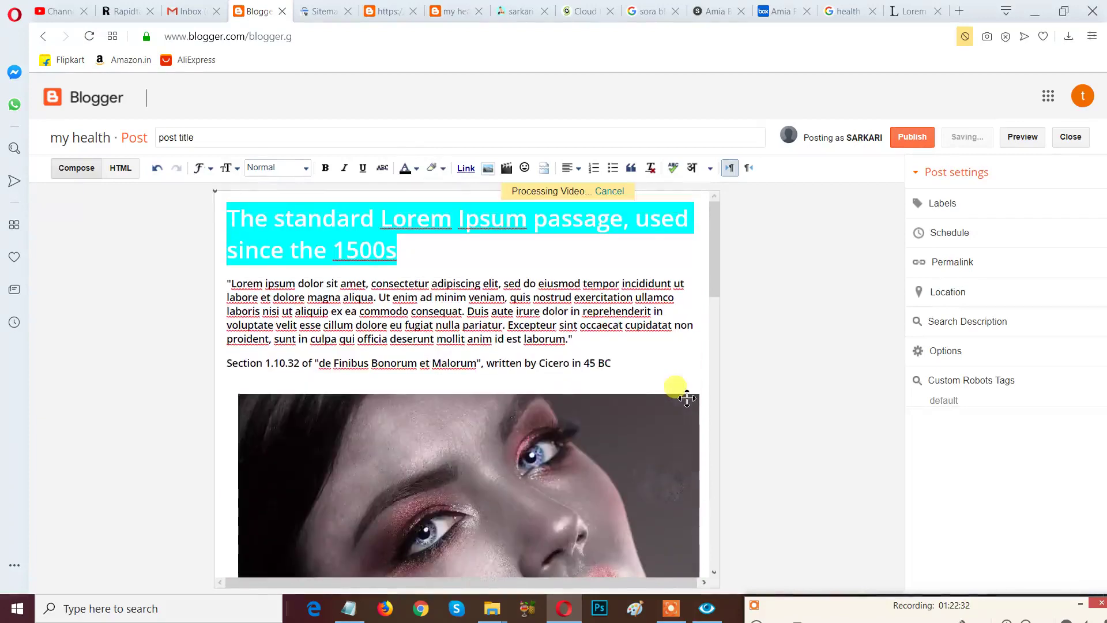
scroll(687, 398, "down", 4)
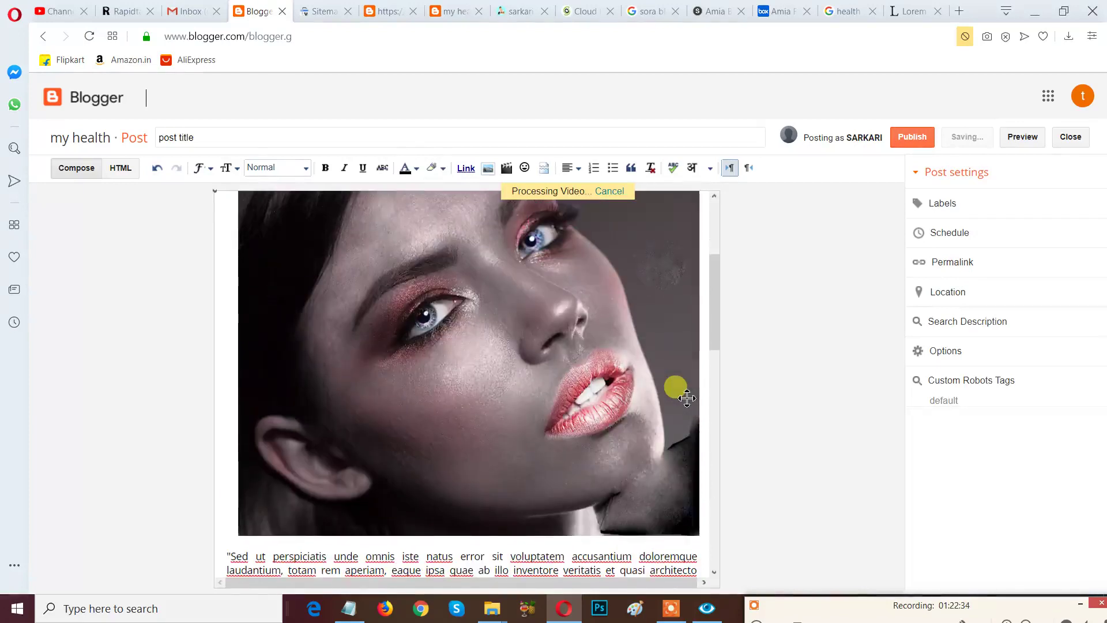
scroll(687, 397, "down", 3)
scroll(687, 398, "down", 4)
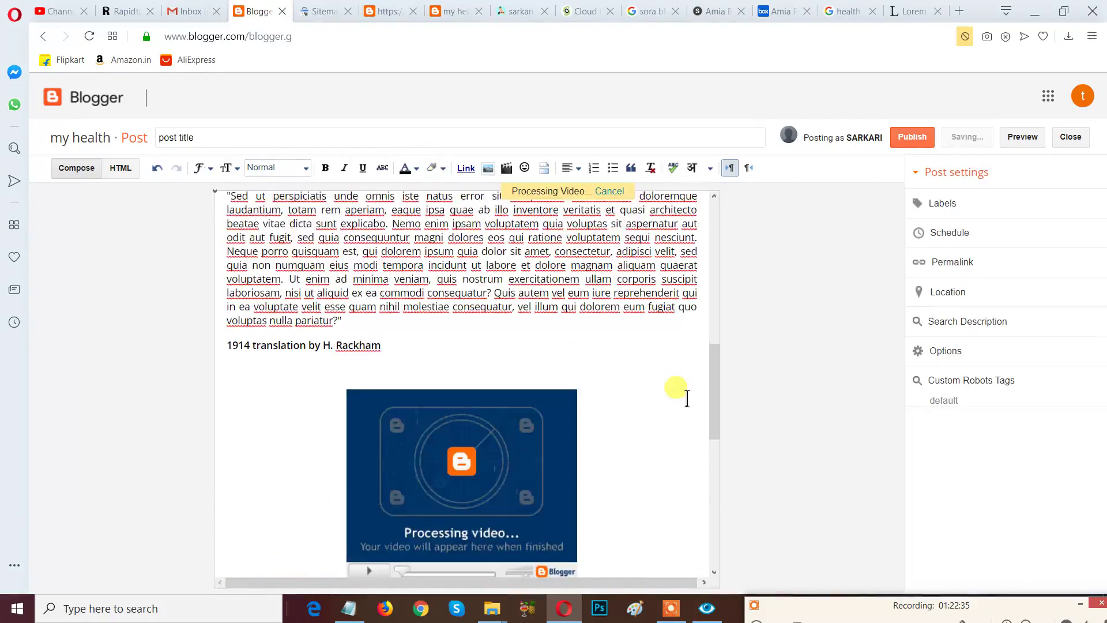
scroll(687, 398, "down", 4)
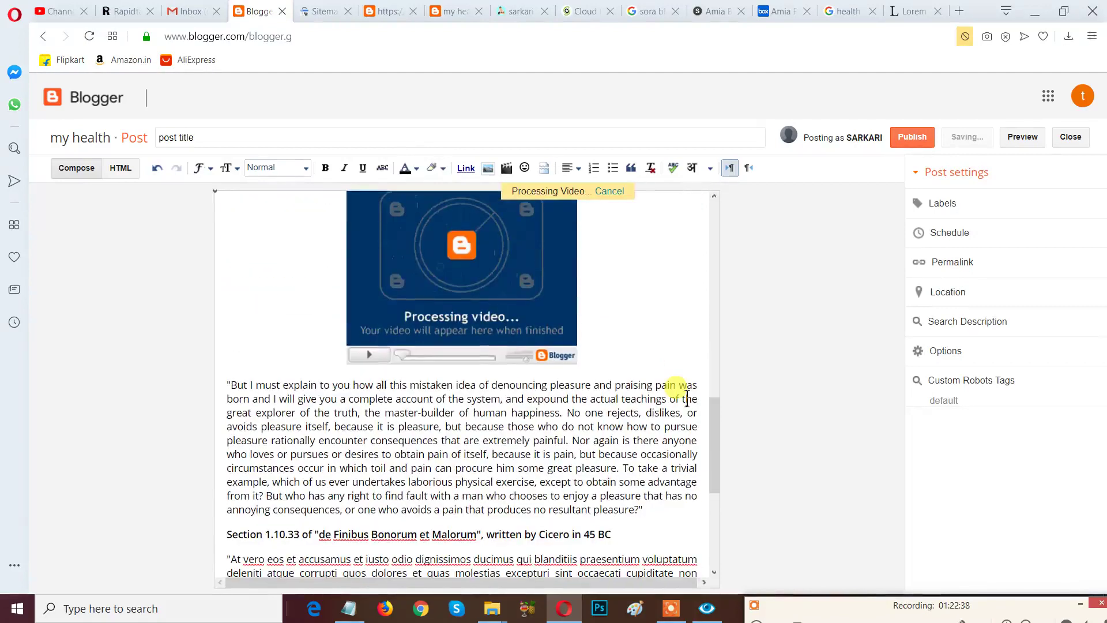
scroll(686, 398, "down", 5)
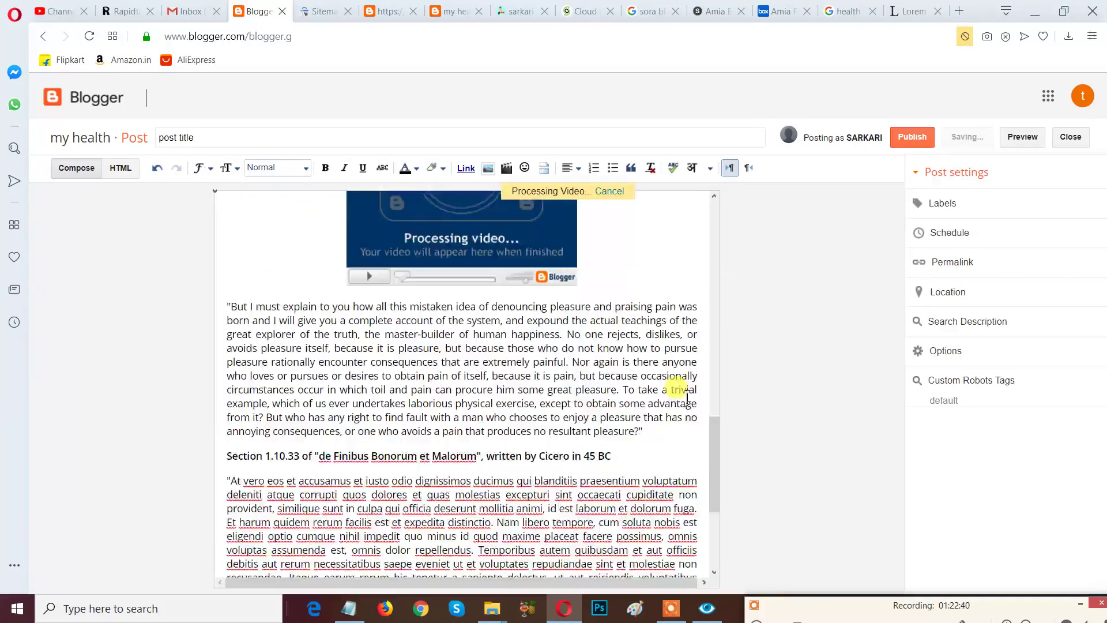
scroll(685, 395, "up", 5)
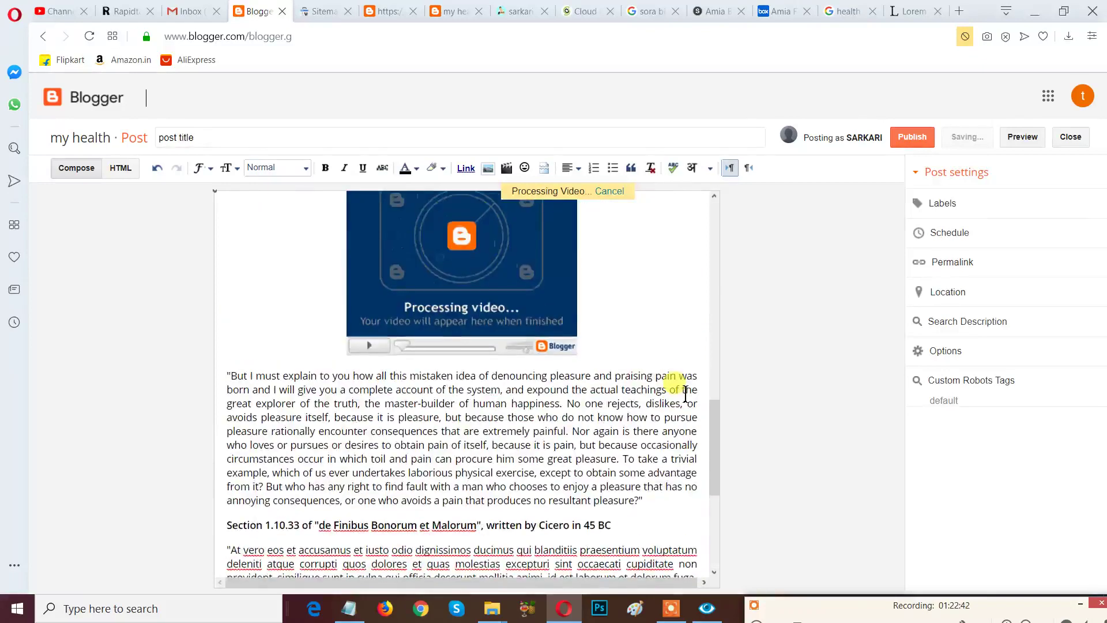
scroll(685, 395, "down", 4)
Add a blank line after the second Rackham heading, dismissing the video-still-processing alert.
left_click(474, 468)
key("Return")
key("Return")
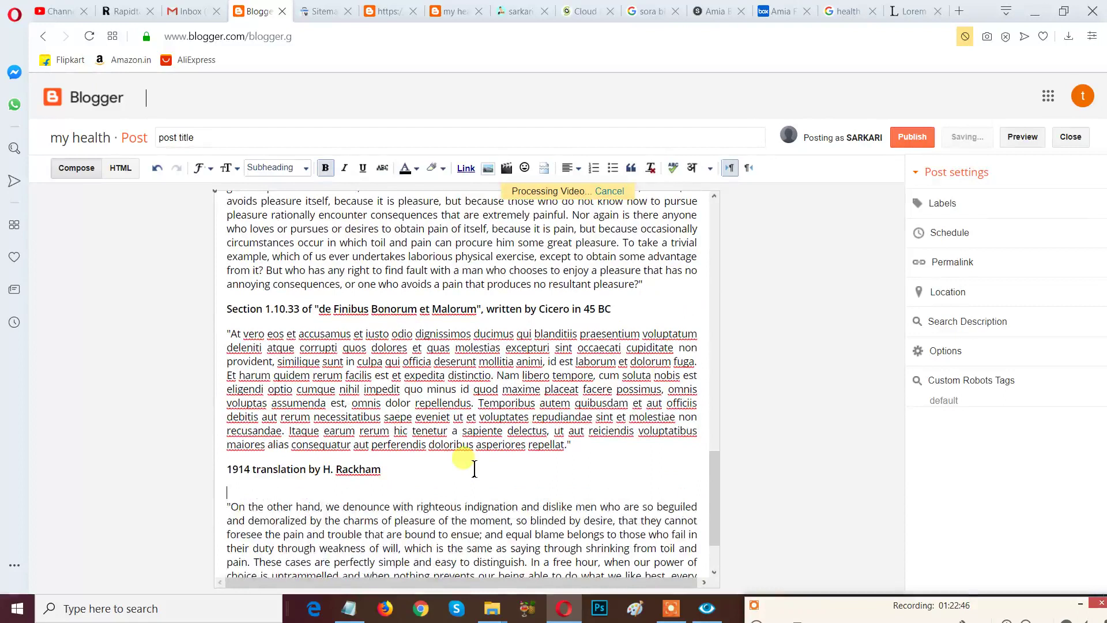
left_click(507, 171)
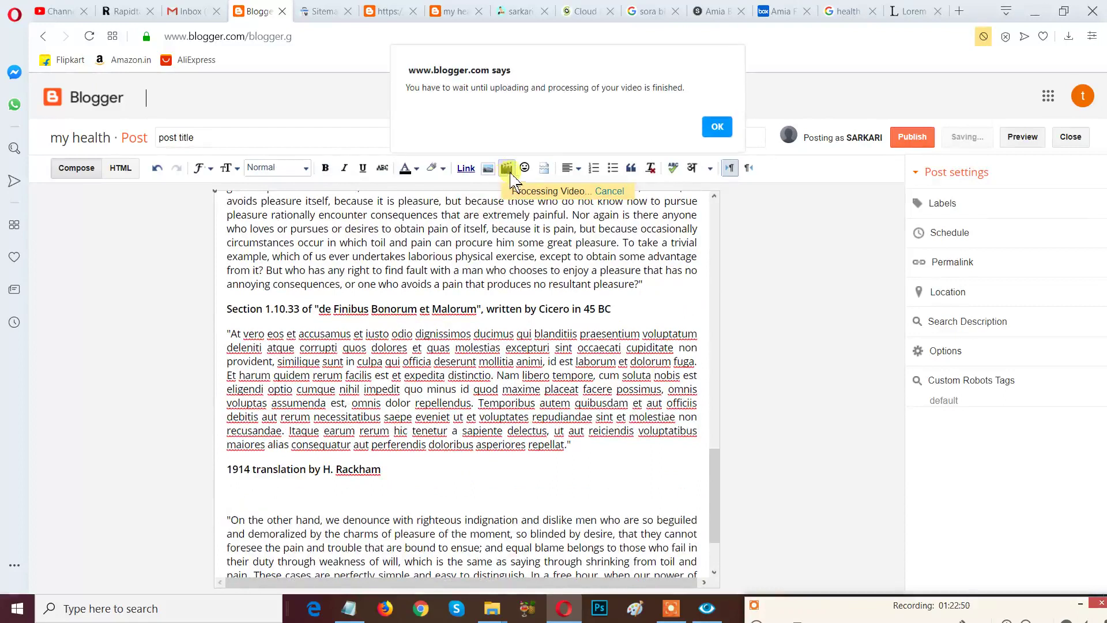
left_click(716, 127)
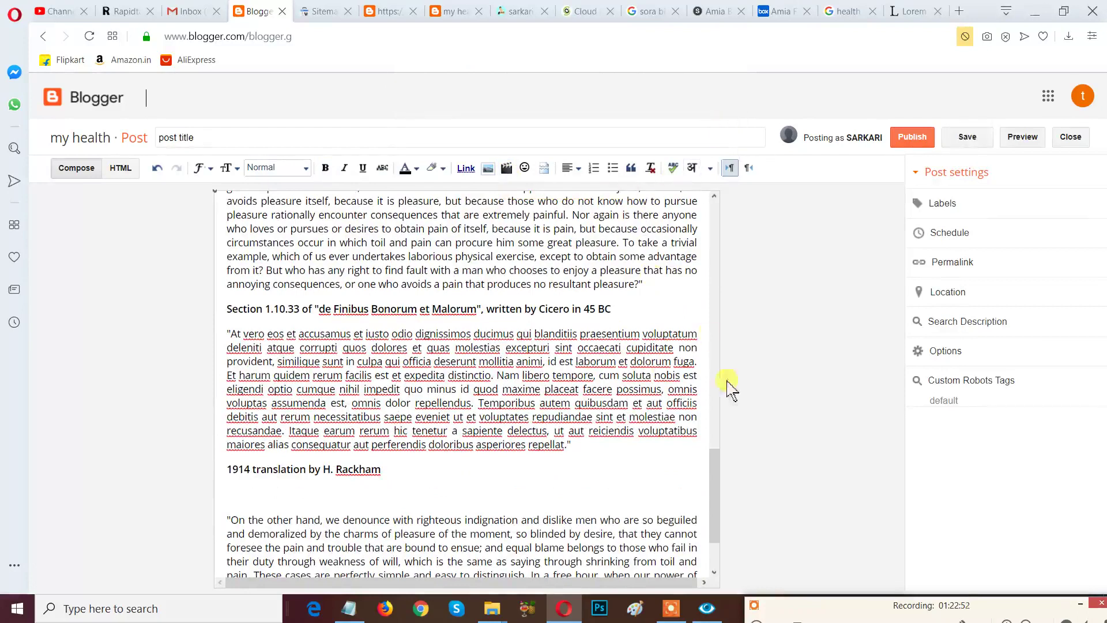
scroll(704, 455, "up", 5)
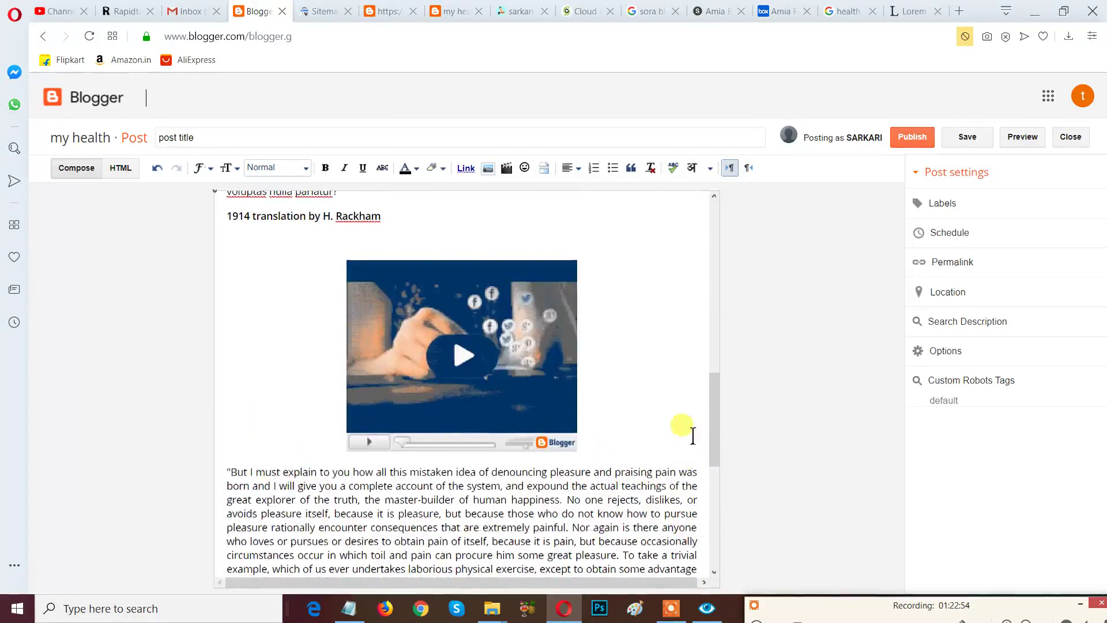
scroll(692, 436, "up", 1)
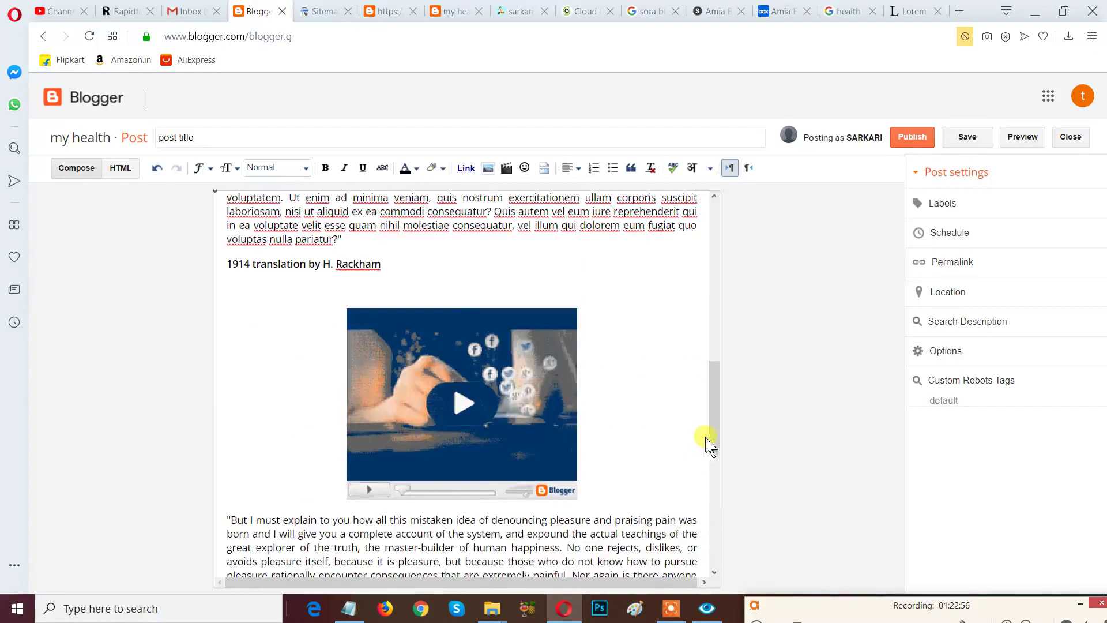
scroll(708, 446, "down", 8)
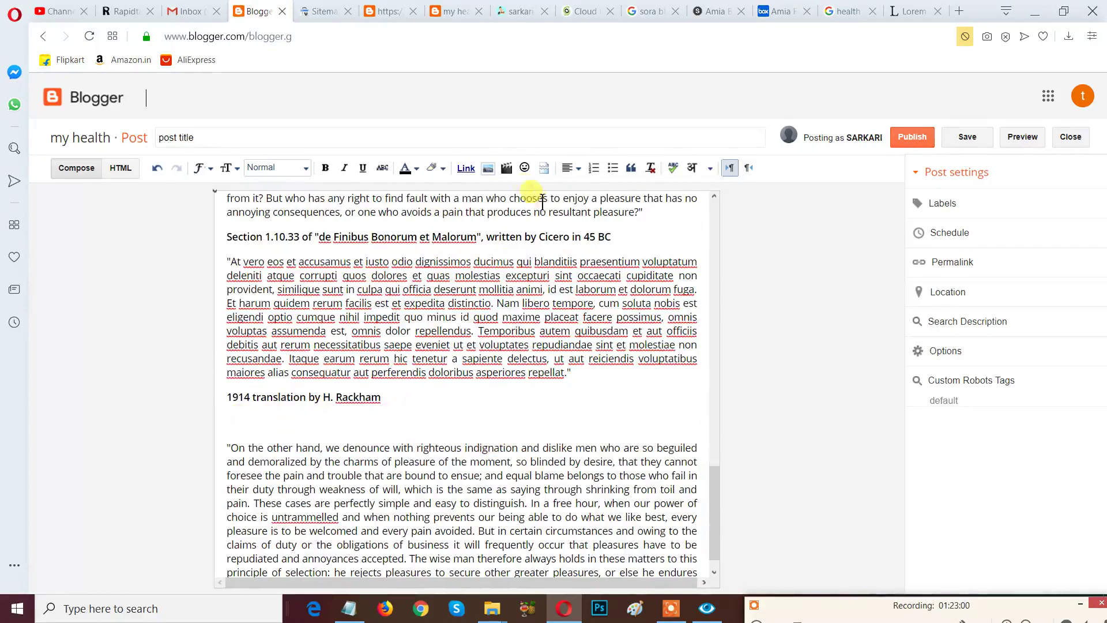
Search YouTube and embed 'MOST TRENDING Blind Auditions of 2019 | The Voice Rewind' into the post.
left_click(507, 167)
left_click(323, 173)
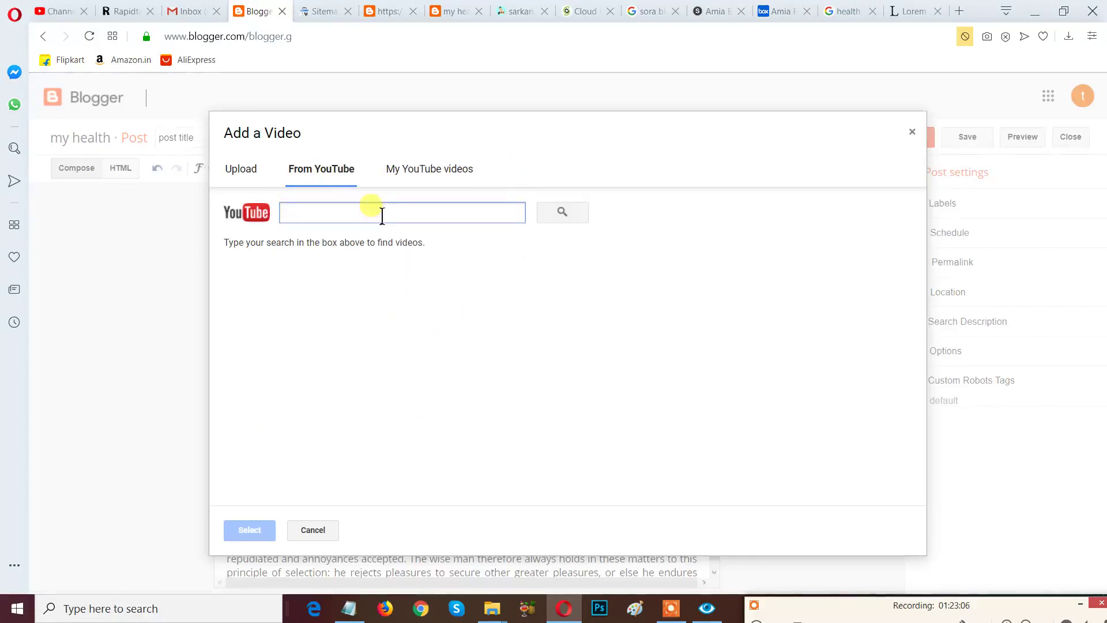
type("5 m")
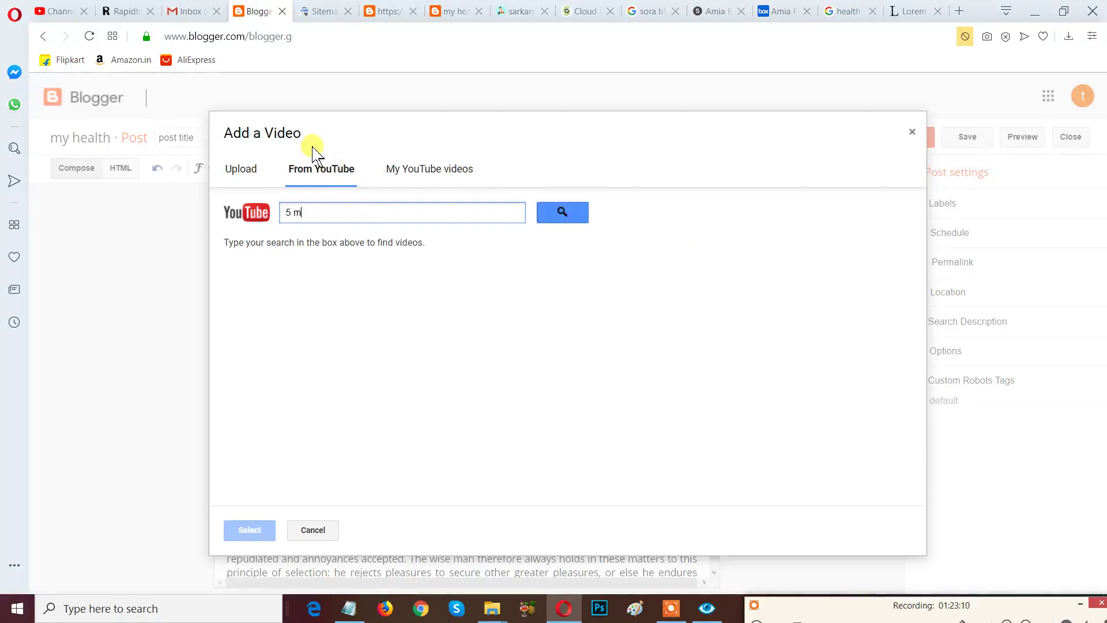
type("in cra")
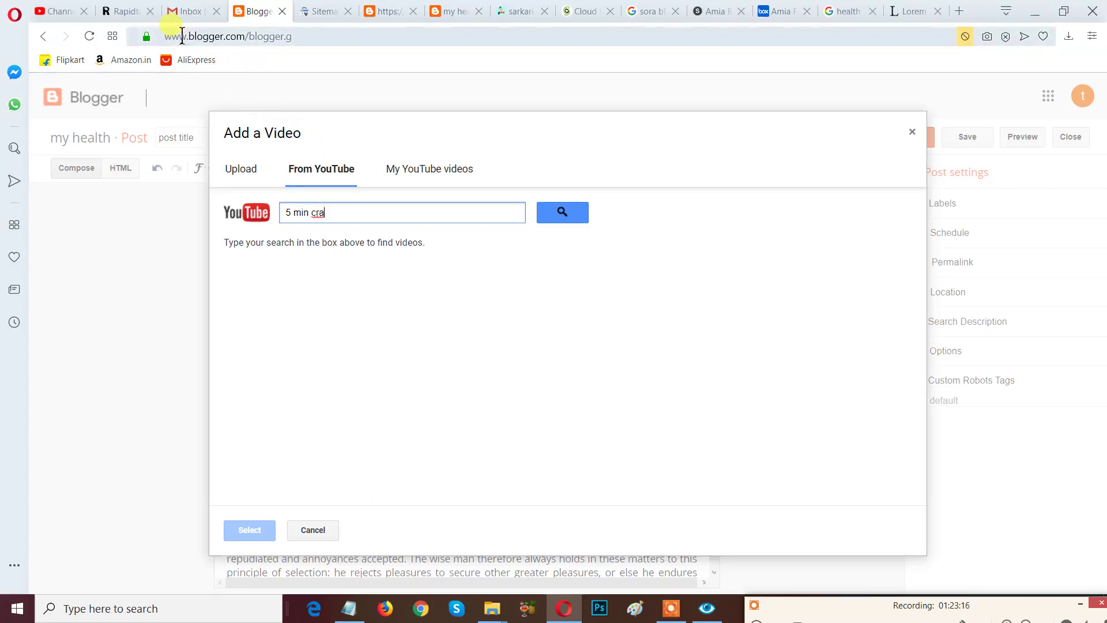
key("BackSpace")
key("BackSpace")
key("BackSpace")
key("BackSpace")
type("tr")
key("Return")
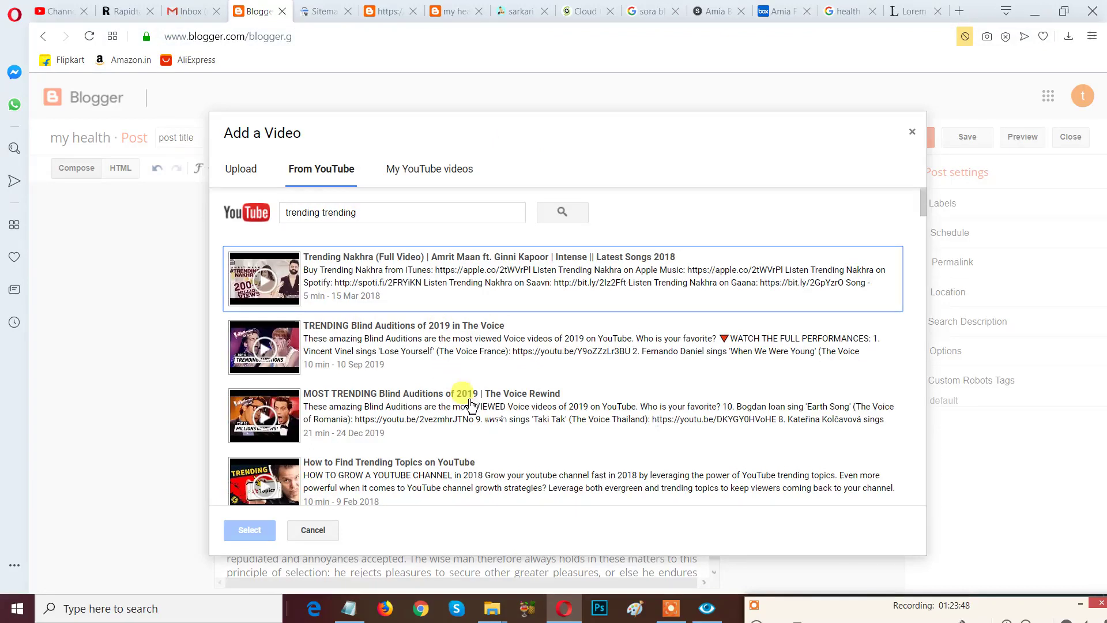
left_click(402, 401)
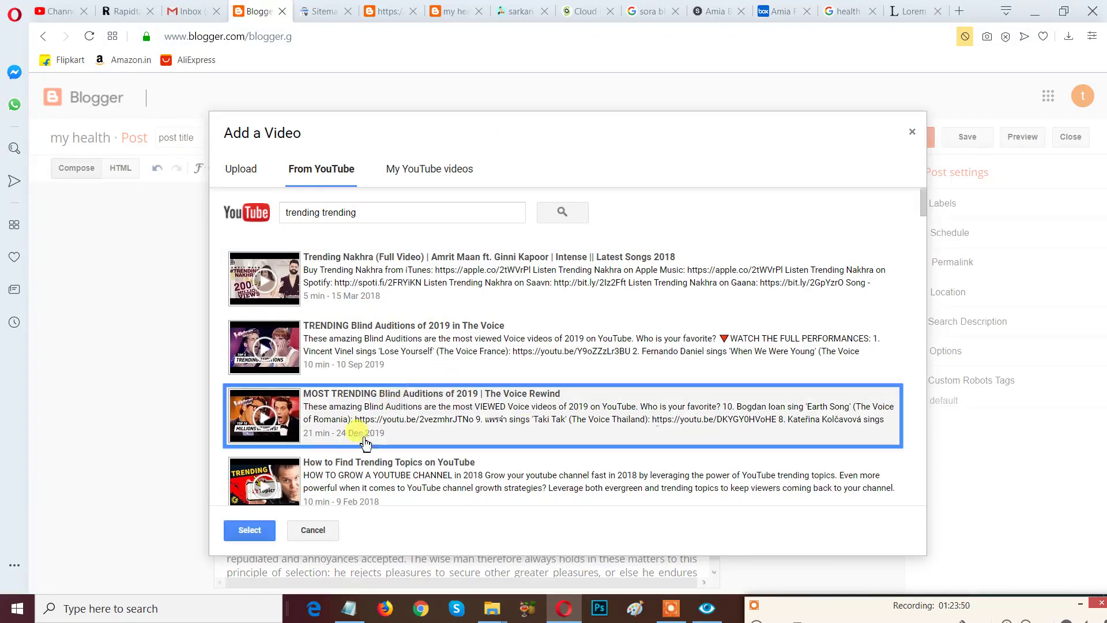
left_click(249, 528)
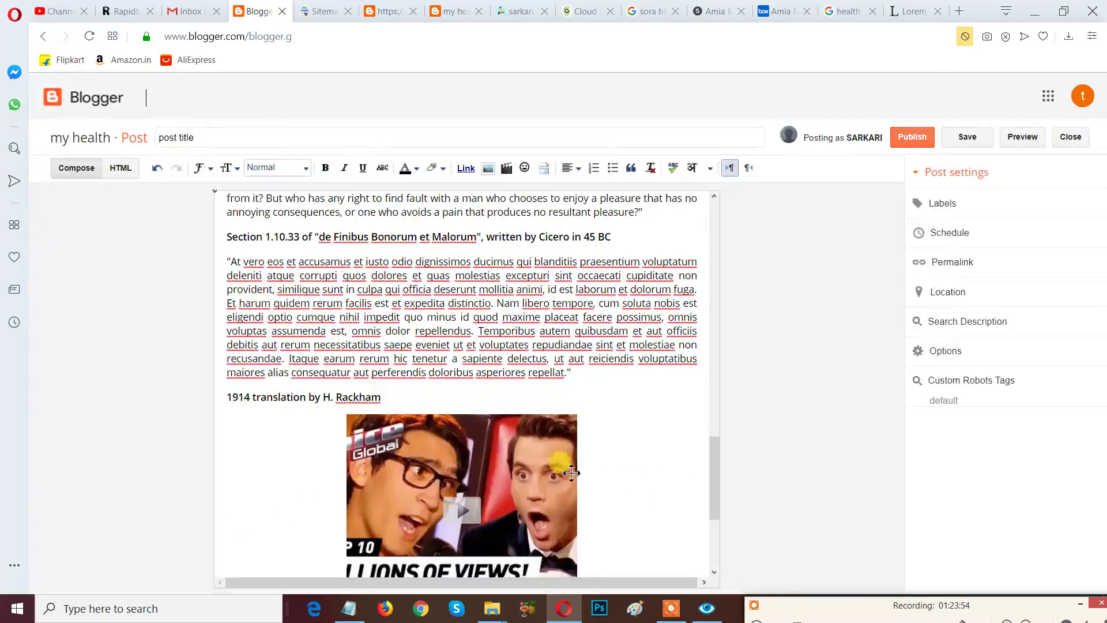
Copy the Blind Auditions video thumbnail under the 1914 translation heading.
scroll(667, 475, "down", 3)
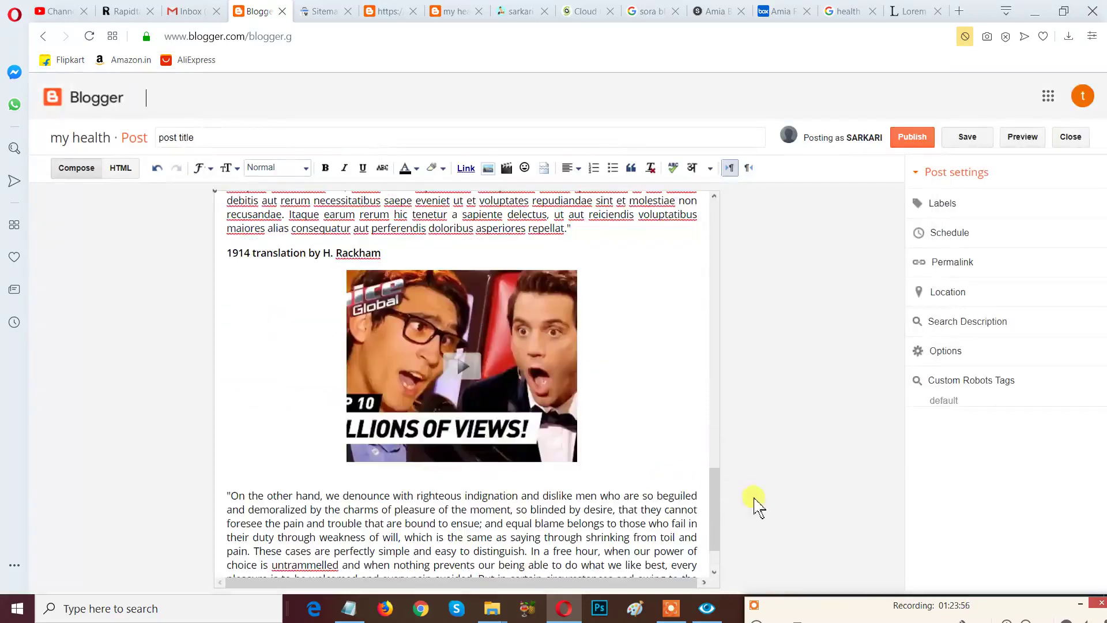
left_click(501, 375)
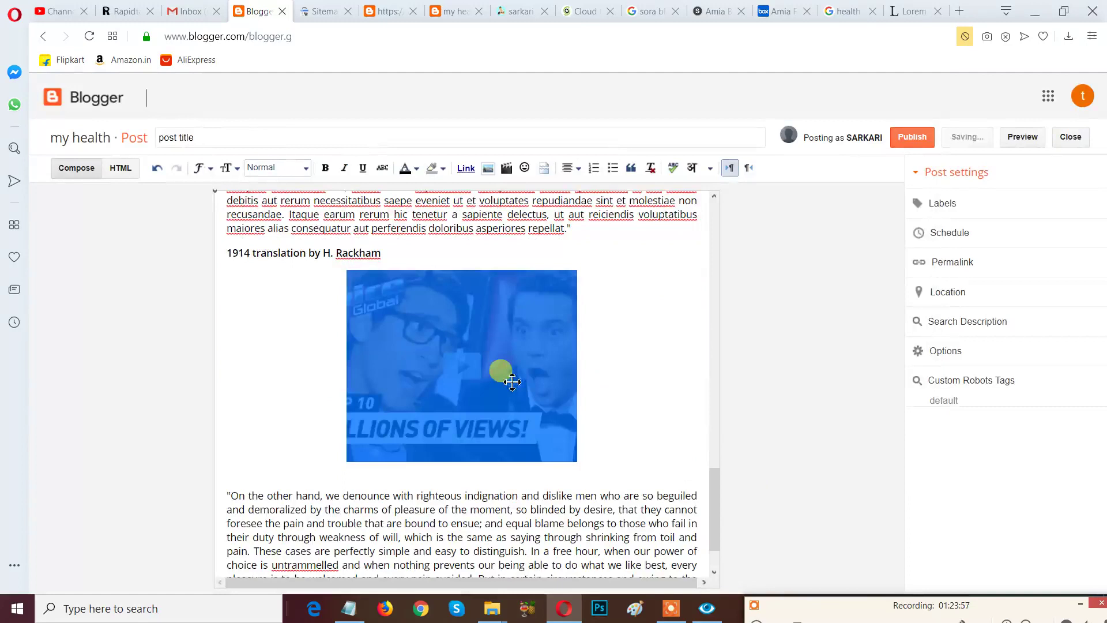
left_click(640, 383)
scroll(644, 387, "down", 2)
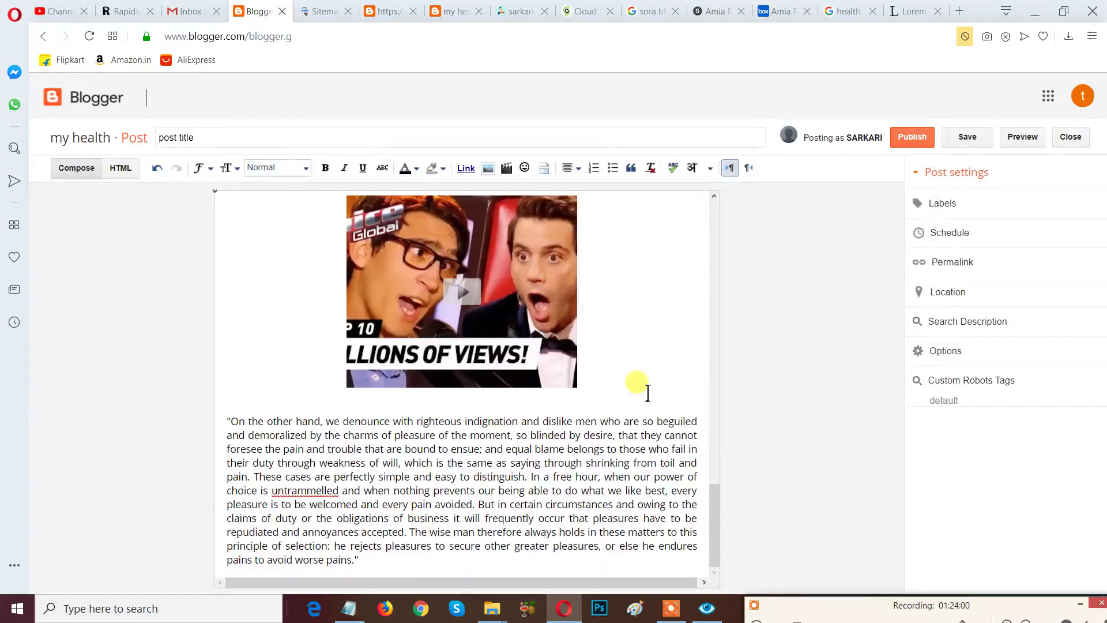
scroll(629, 432, "up", 5)
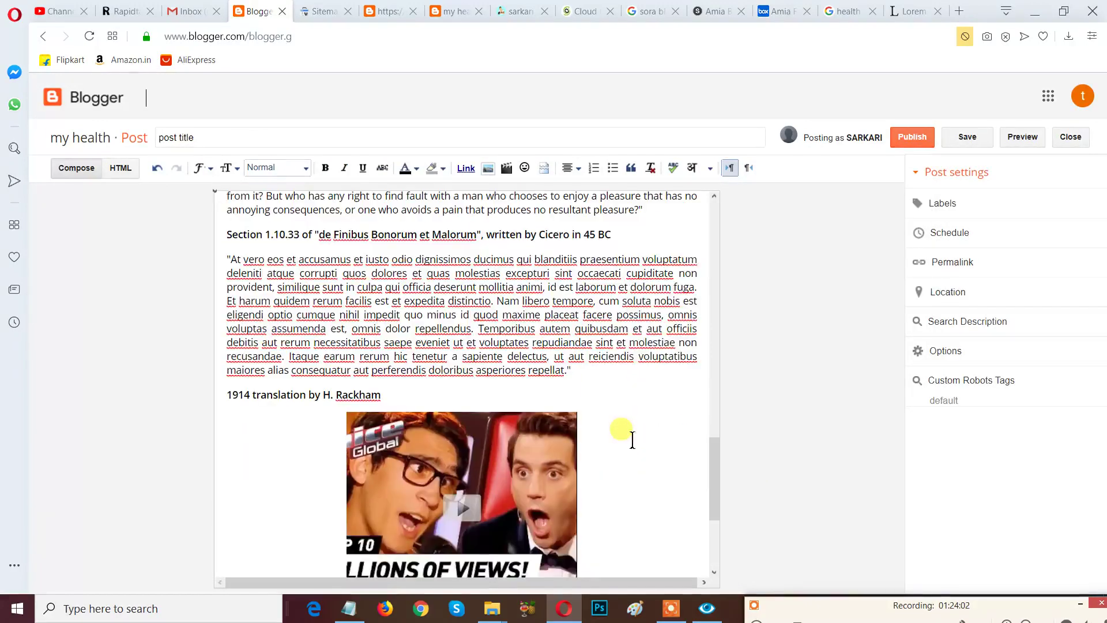
left_click(472, 449)
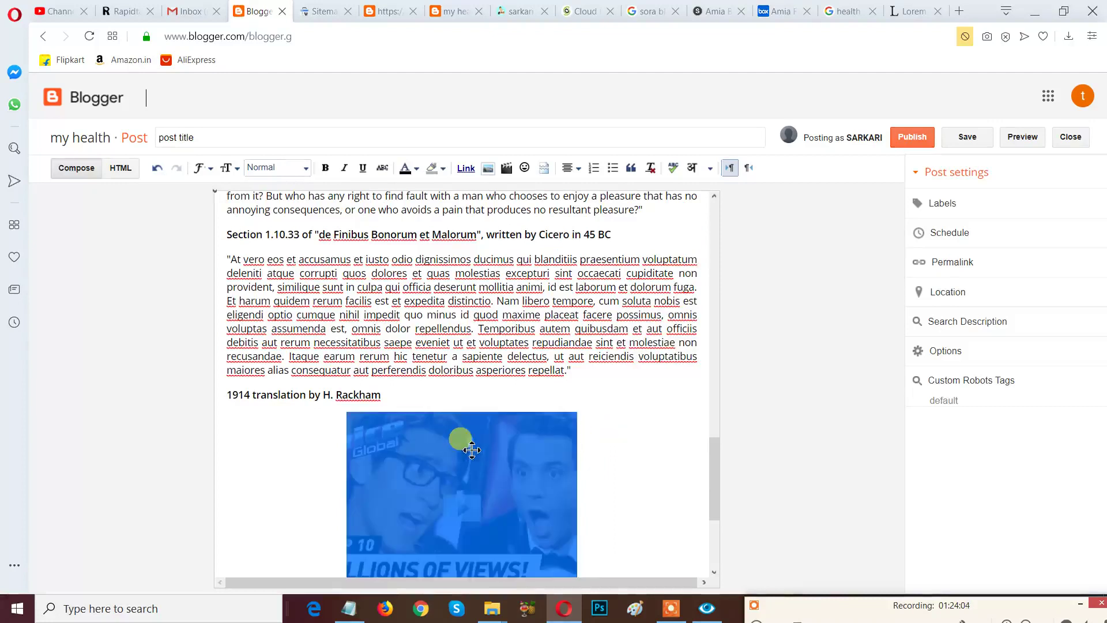
right_click(471, 450)
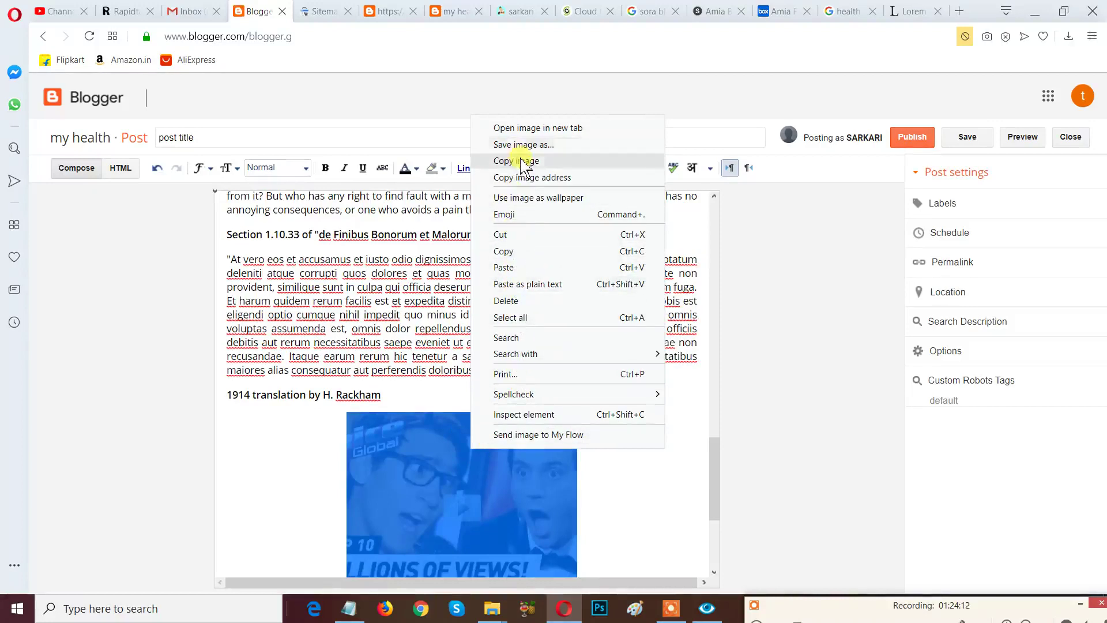
left_click(520, 251)
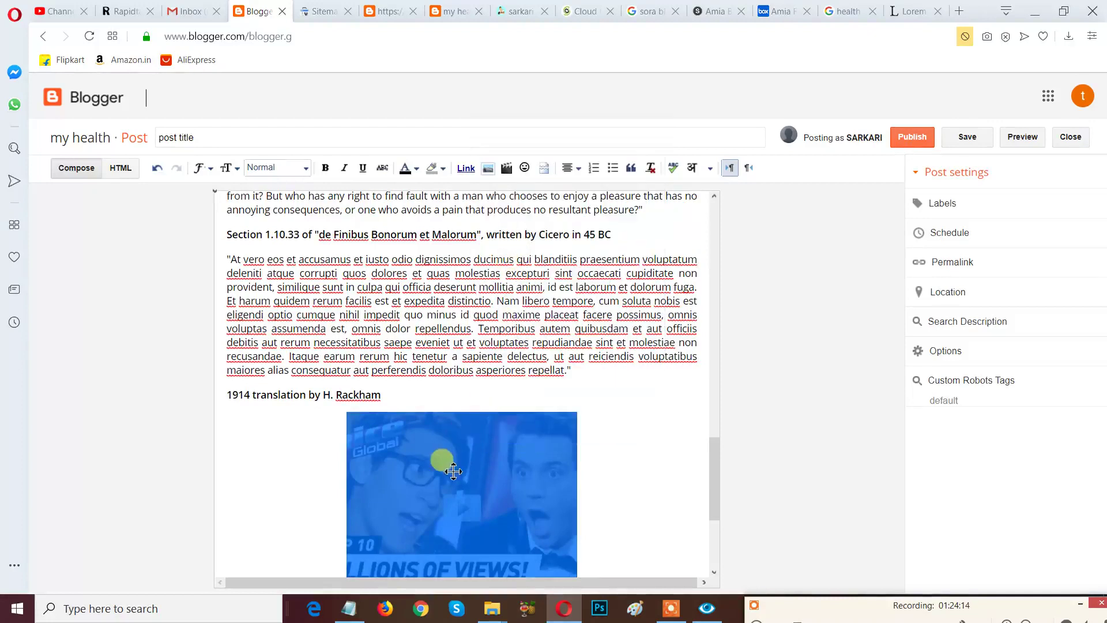
Paste the thumbnail on a new line after the 'On the other hand' quote.
left_click_drag(717, 487, 715, 577)
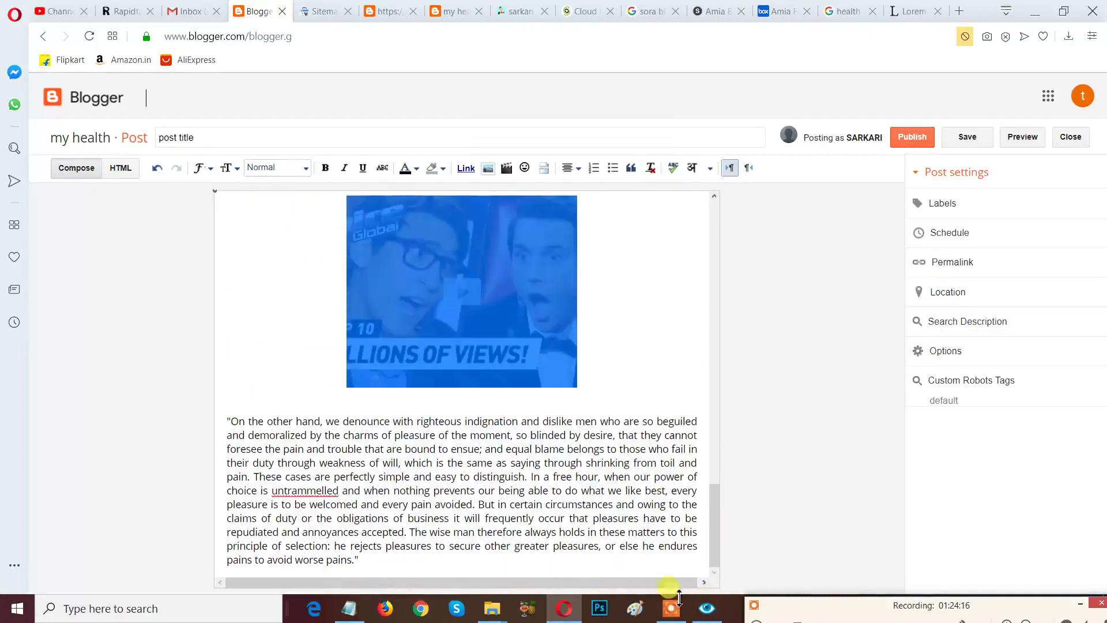
left_click(462, 563)
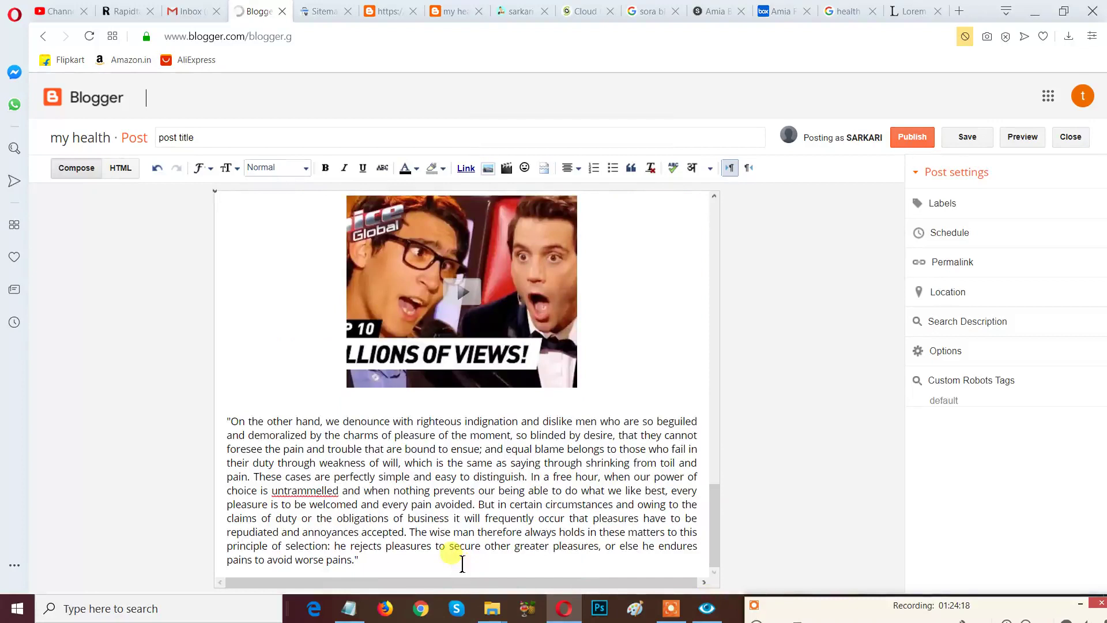
key("Return")
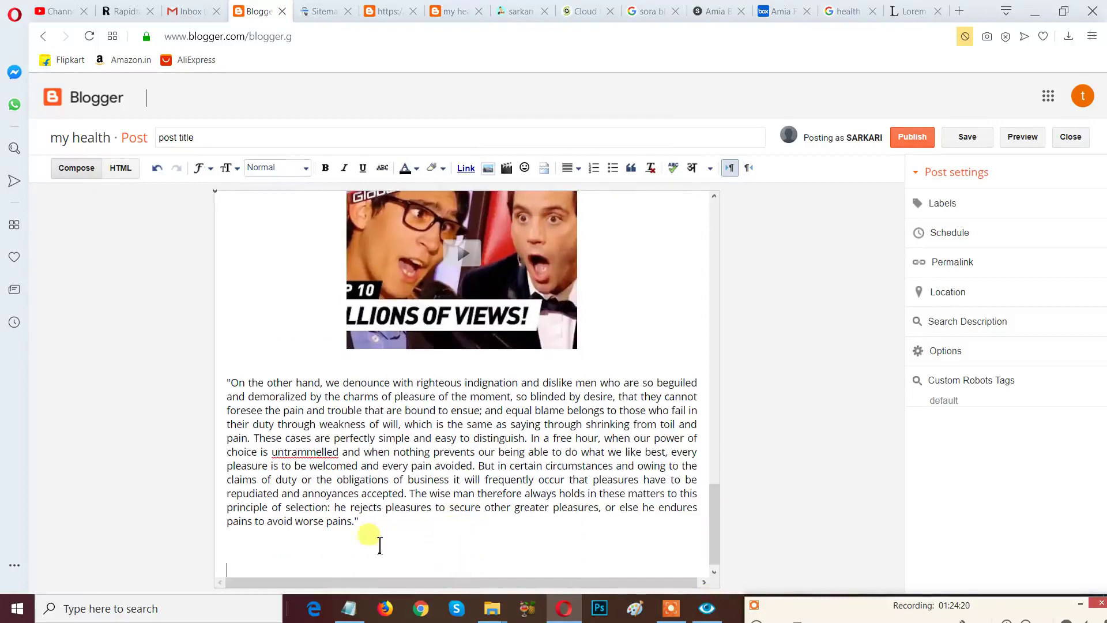
right_click(376, 553)
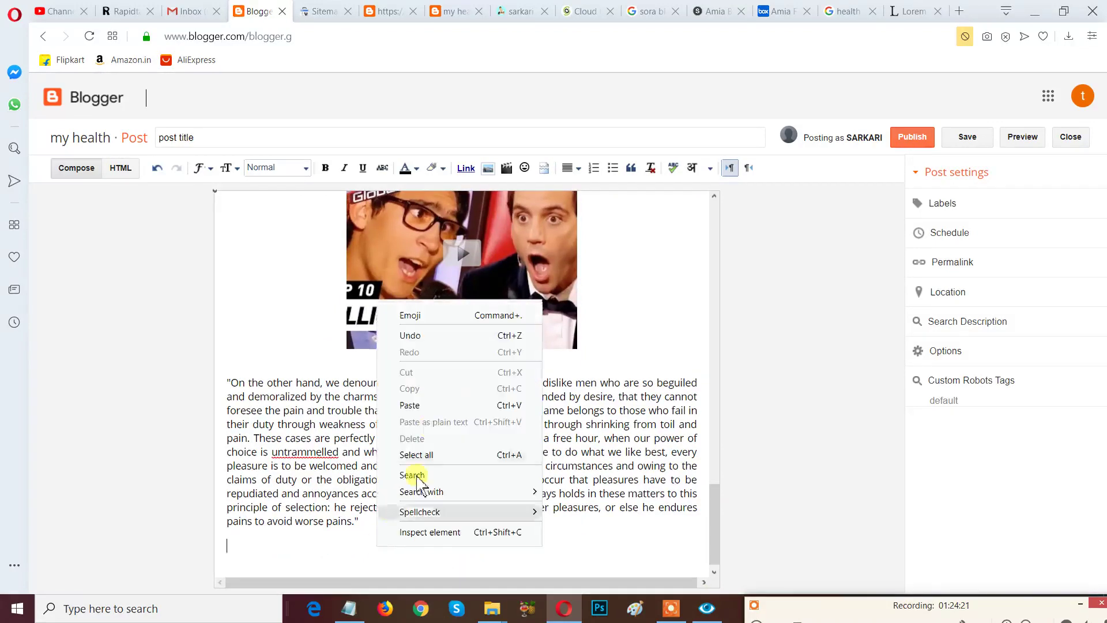
left_click(427, 407)
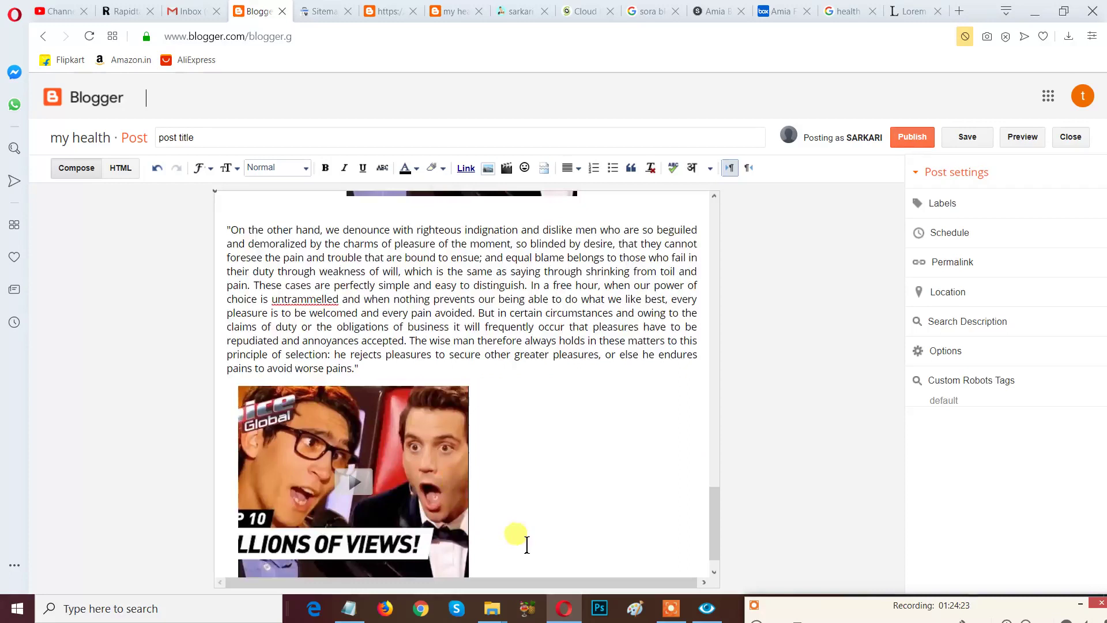
left_click(400, 473)
scroll(507, 489, "down", 1)
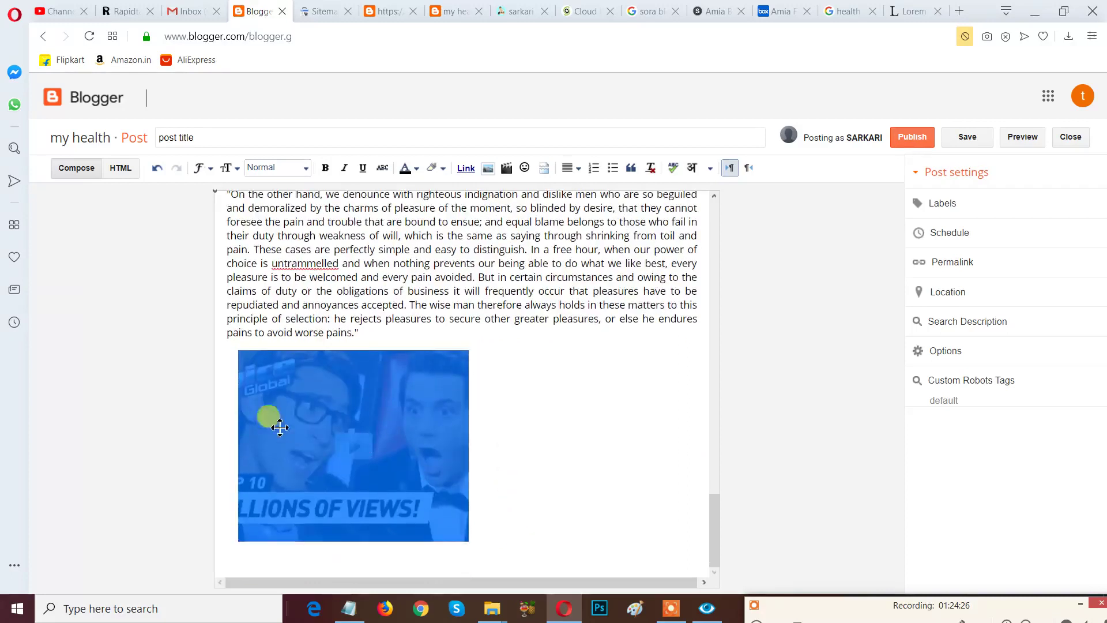
left_click(233, 381)
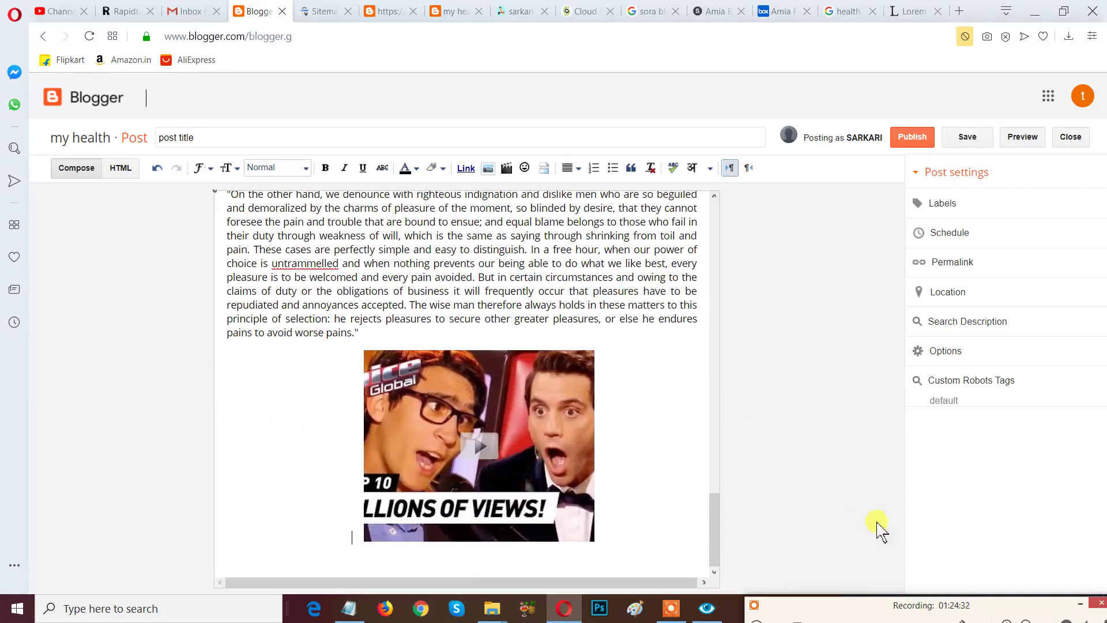
Scroll through the post to check where the pasted video landed.
scroll(712, 538, "up", 5)
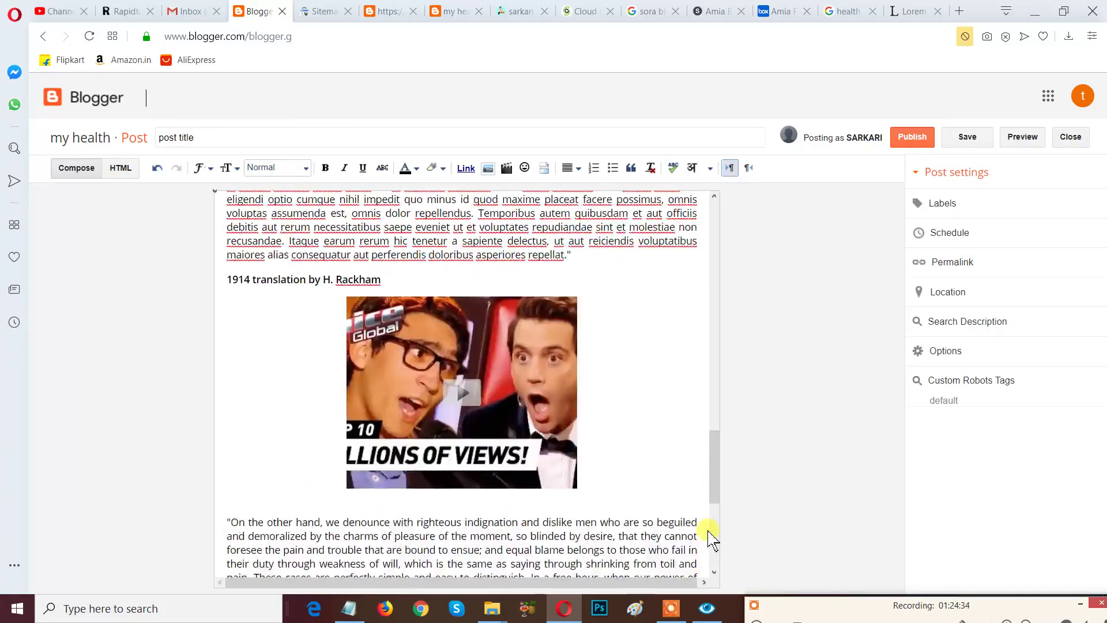
scroll(710, 530, "up", 10)
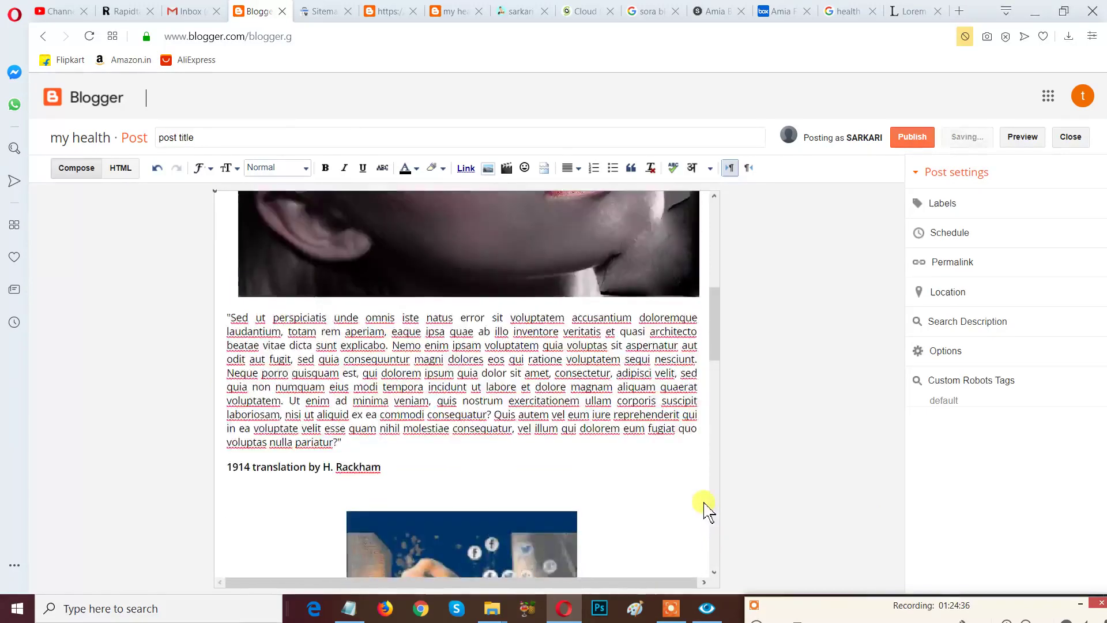
scroll(704, 503, "up", 4)
scroll(705, 503, "down", 8)
scroll(704, 503, "down", 10)
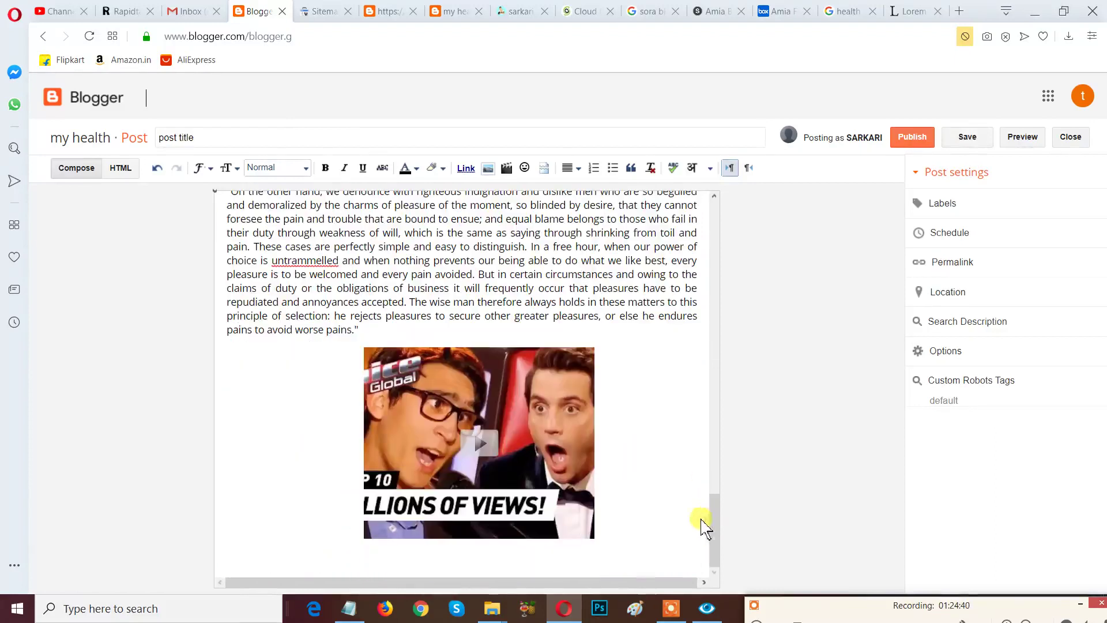
scroll(657, 447, "up", 2)
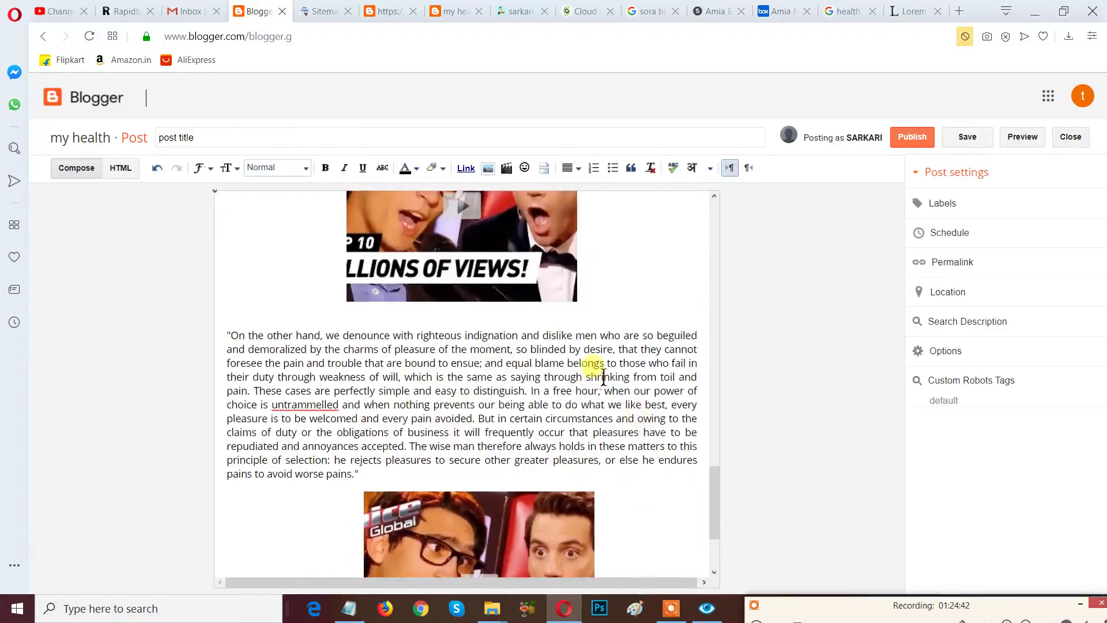
scroll(603, 380, "up", 6)
Add a new paragraph after Section 1.10.33 holding the '30 EASY TRENDING MOVES' YouTube video.
left_click(659, 292)
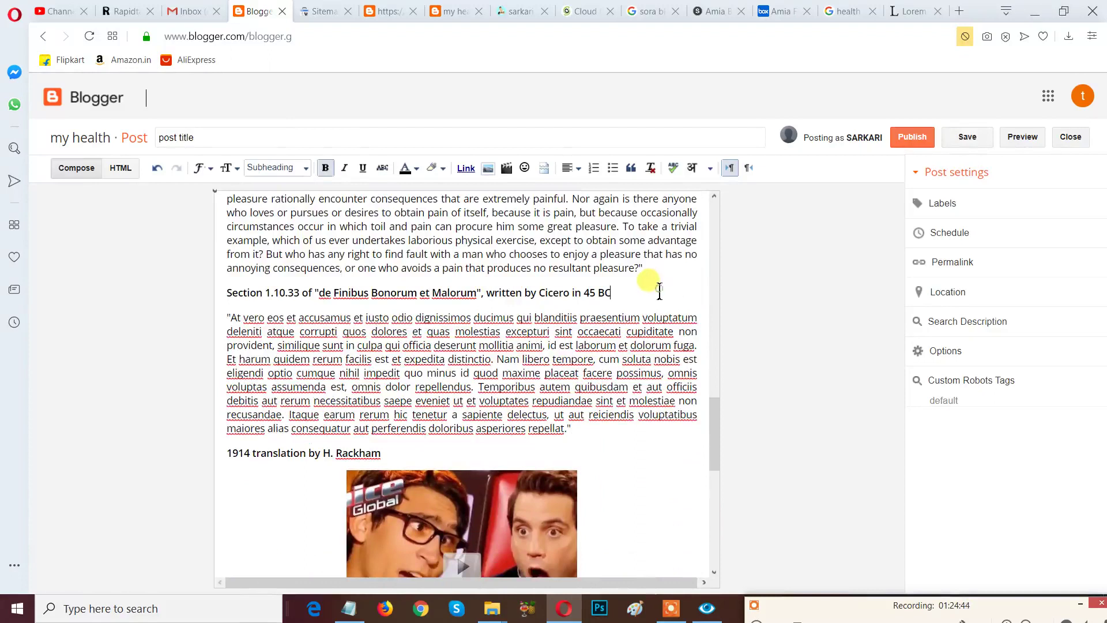
key("Return")
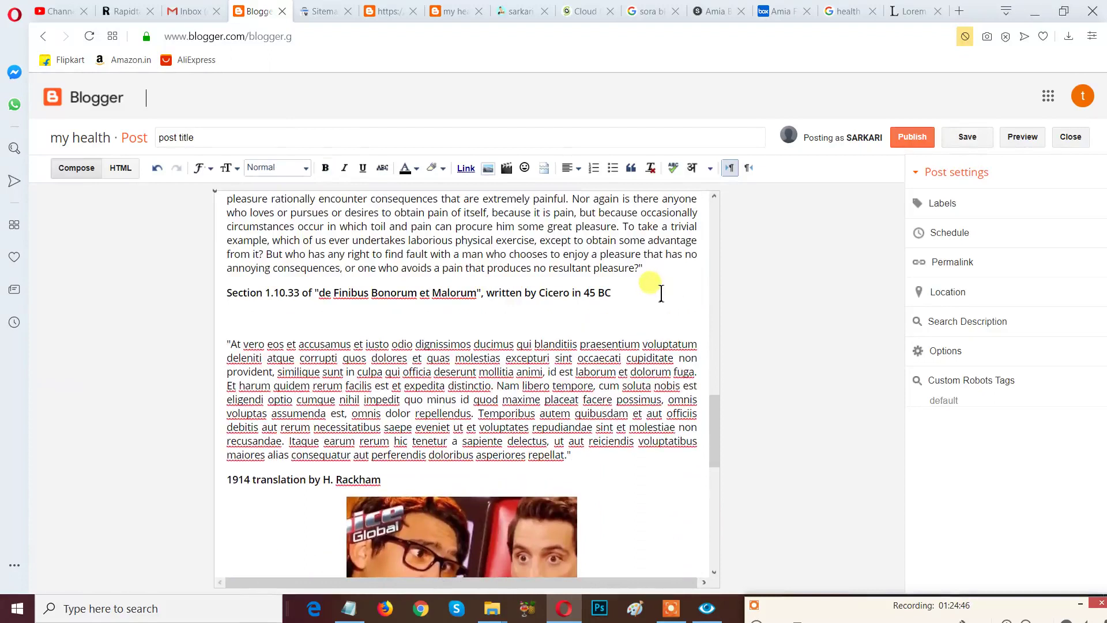
left_click(507, 169)
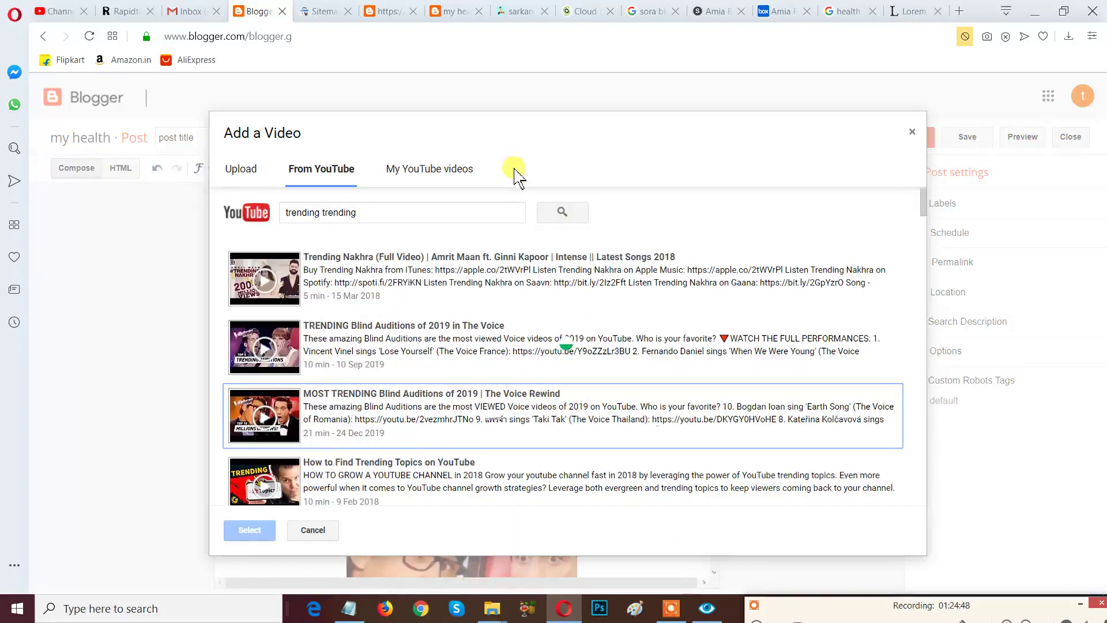
scroll(539, 411, "down", 5)
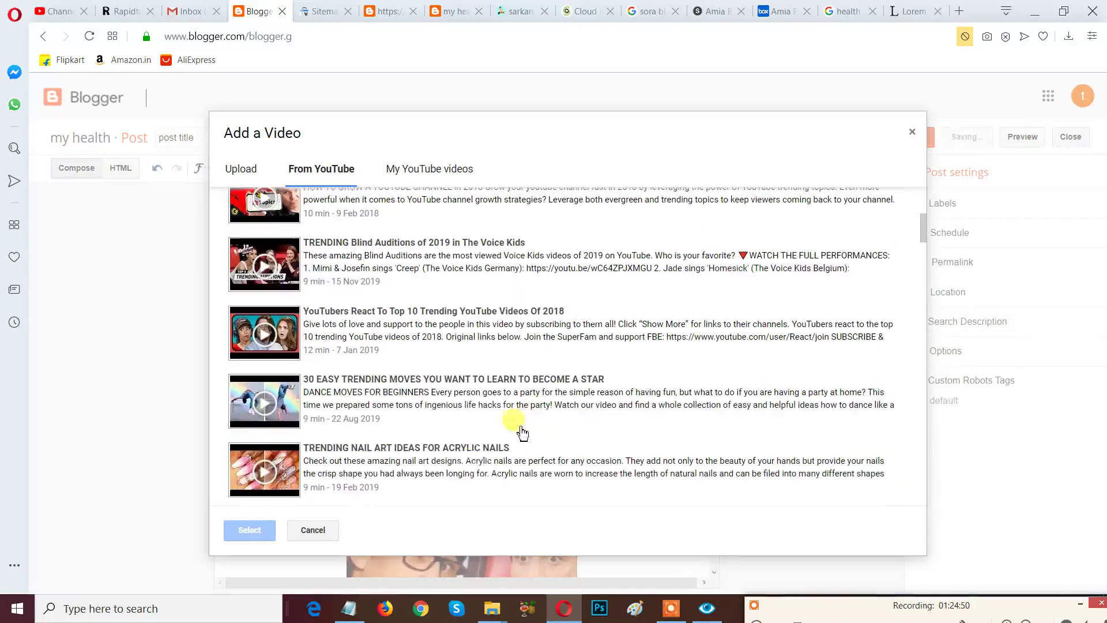
left_click(409, 406)
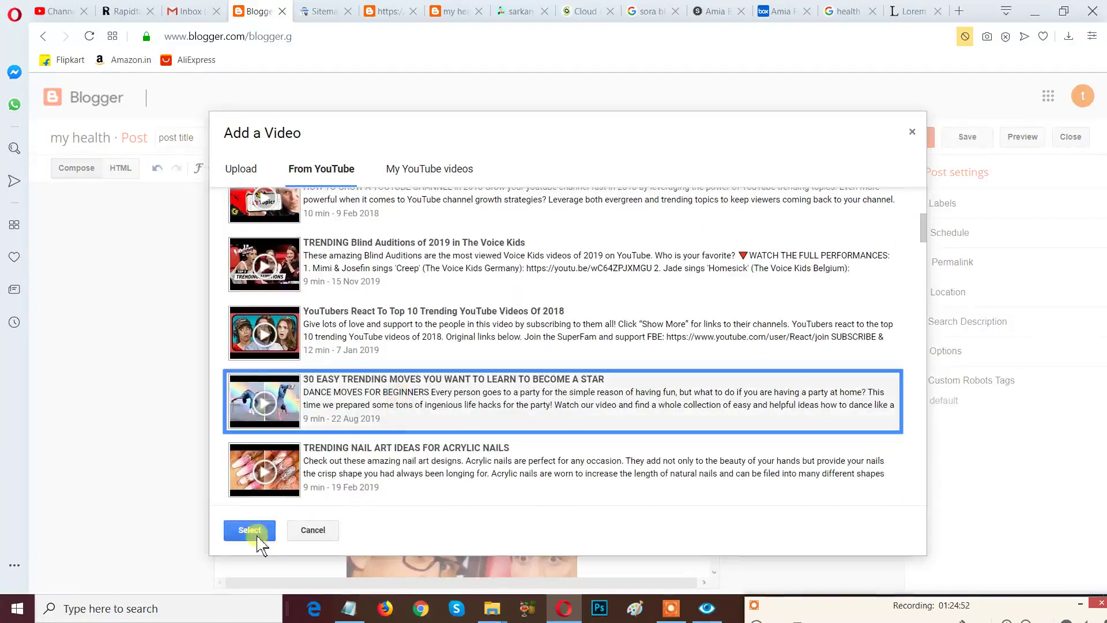
left_click(253, 531)
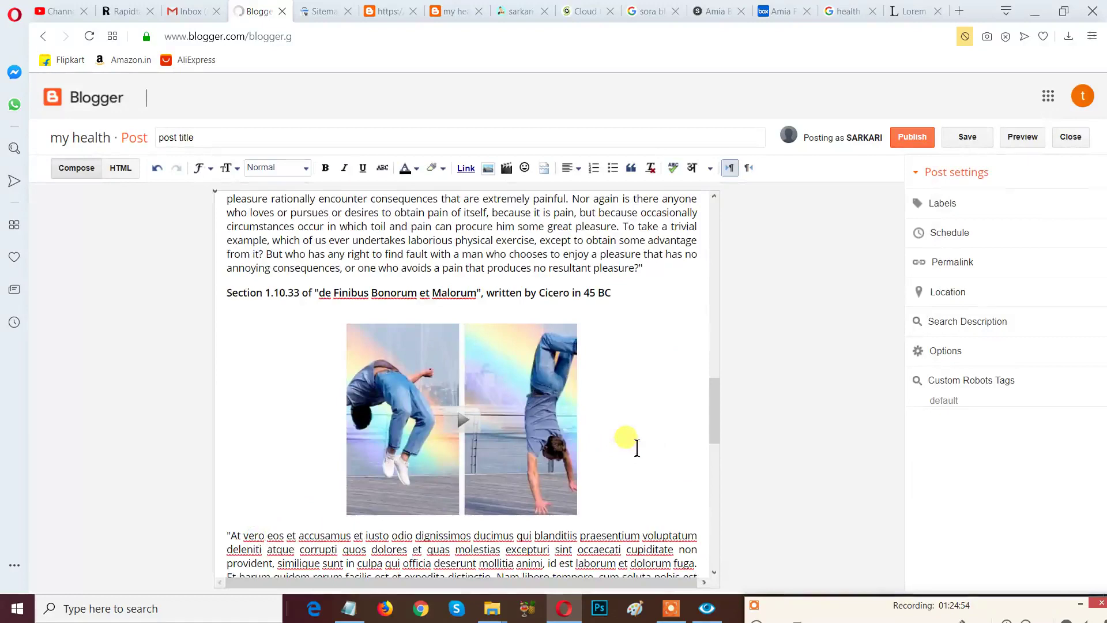
scroll(637, 448, "up", 10)
scroll(637, 448, "down", 10)
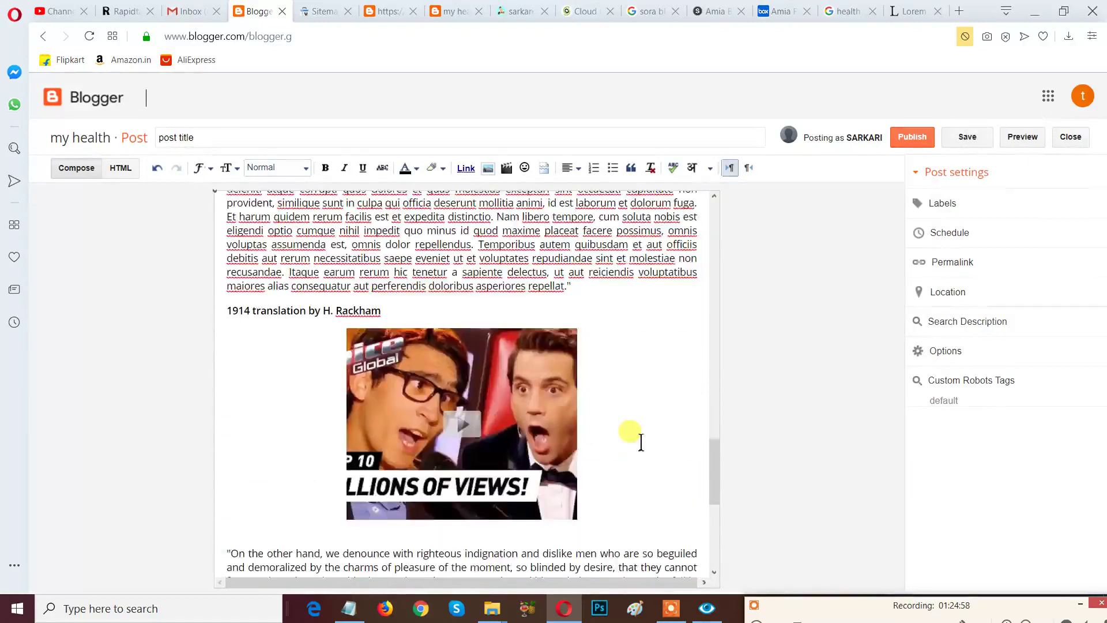
scroll(635, 441, "down", 5)
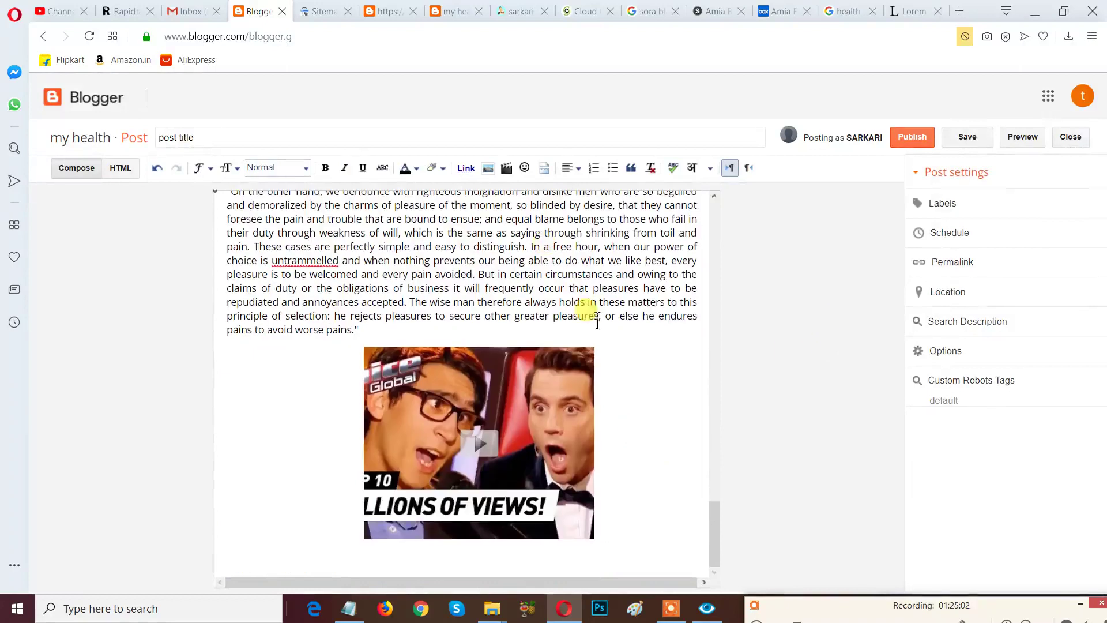
scroll(611, 314, "up", 5)
scroll(614, 316, "up", 5)
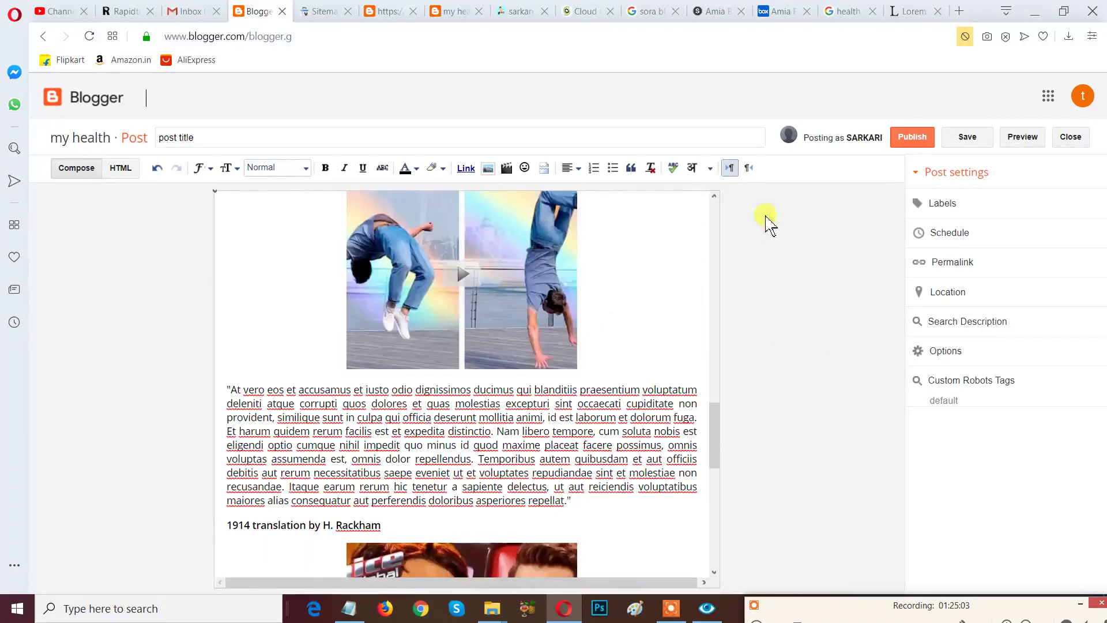
Enter 'demo' in the post's Labels box.
left_click(940, 207)
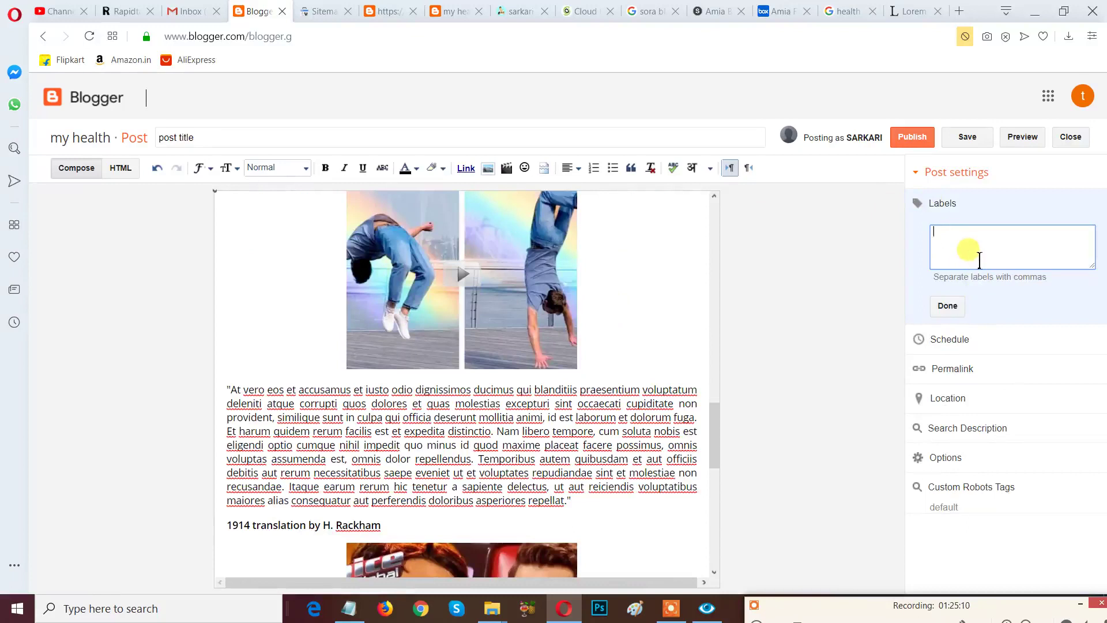
type("demo")
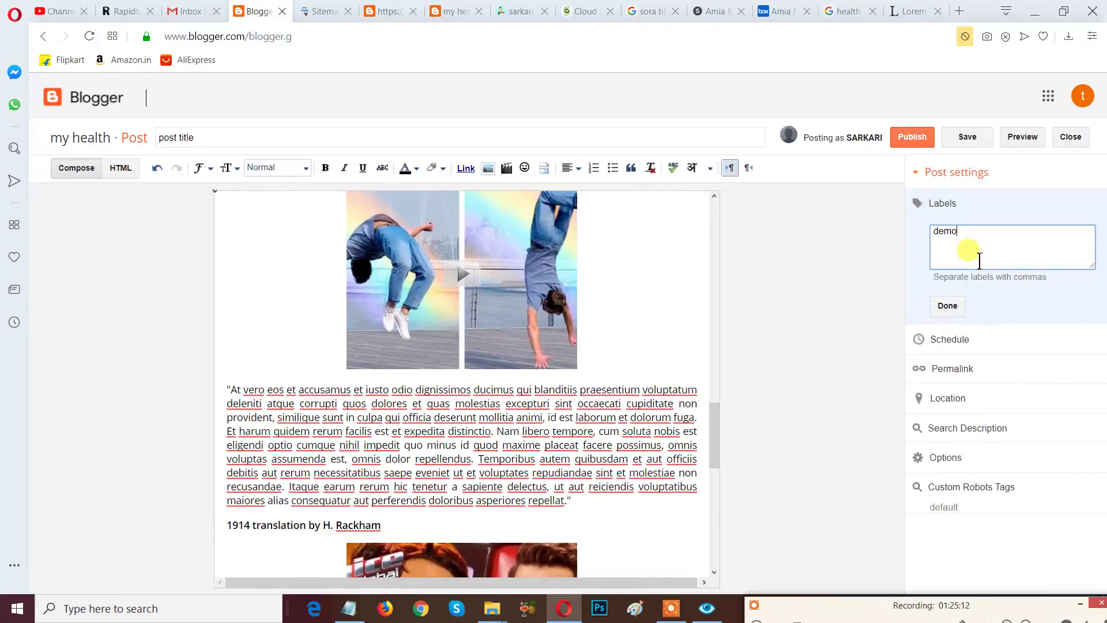
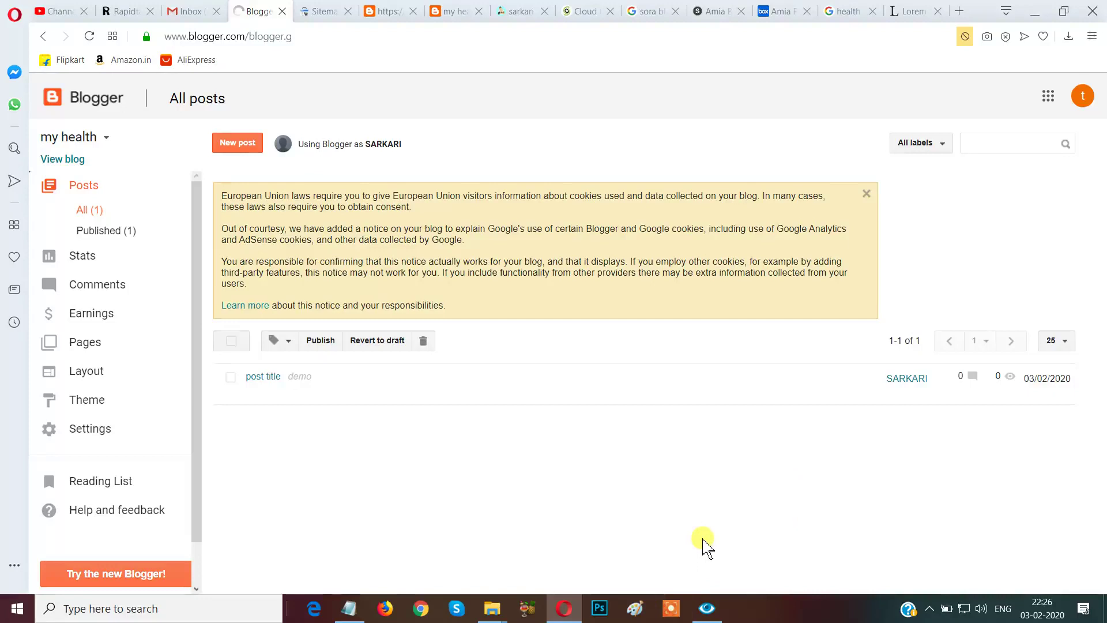
Open the published 'post title' post at its live blogspot address in a new tab.
left_click(676, 610)
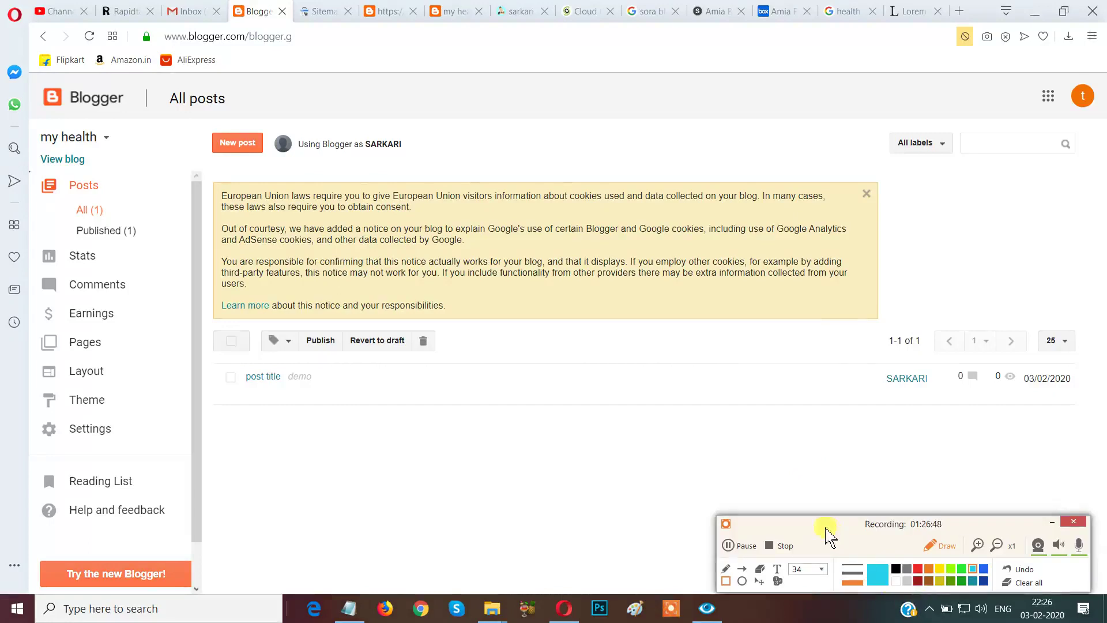
mouse_move(222, 363)
left_mouse_down()
mouse_move(277, 415)
mouse_move(297, 416)
left_mouse_up()
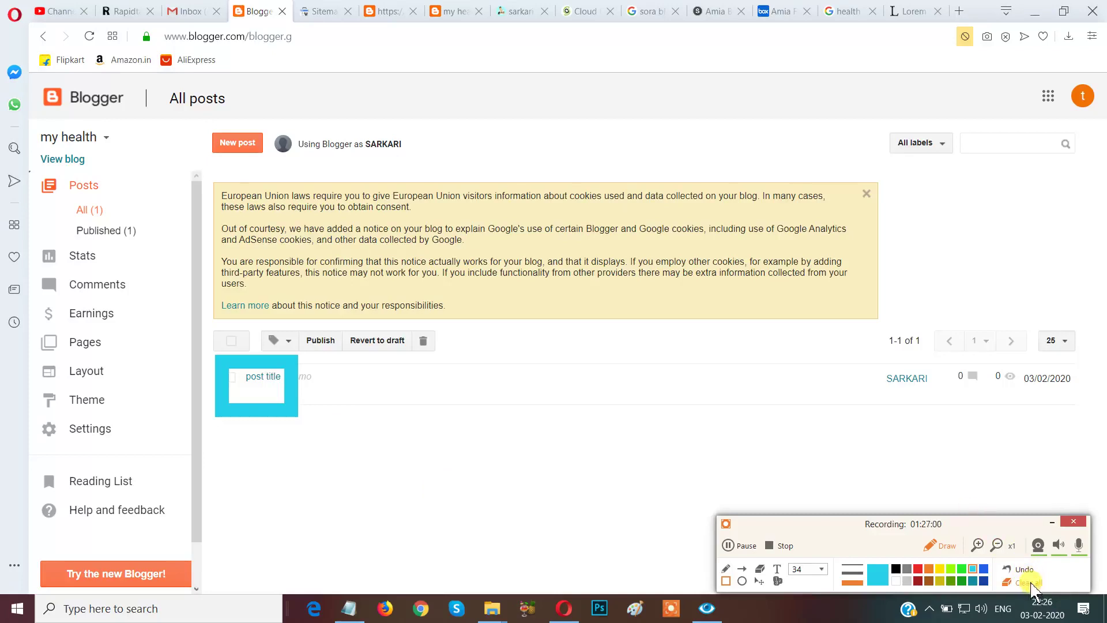
left_click(1029, 582)
left_click_drag(231, 365, 349, 398)
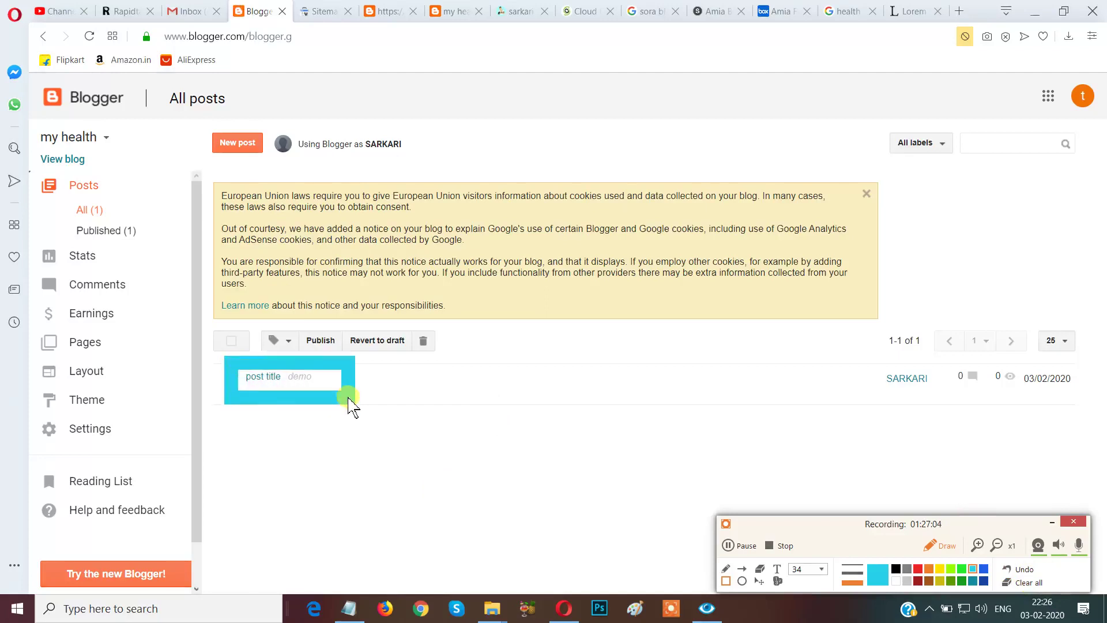
left_click(1023, 582)
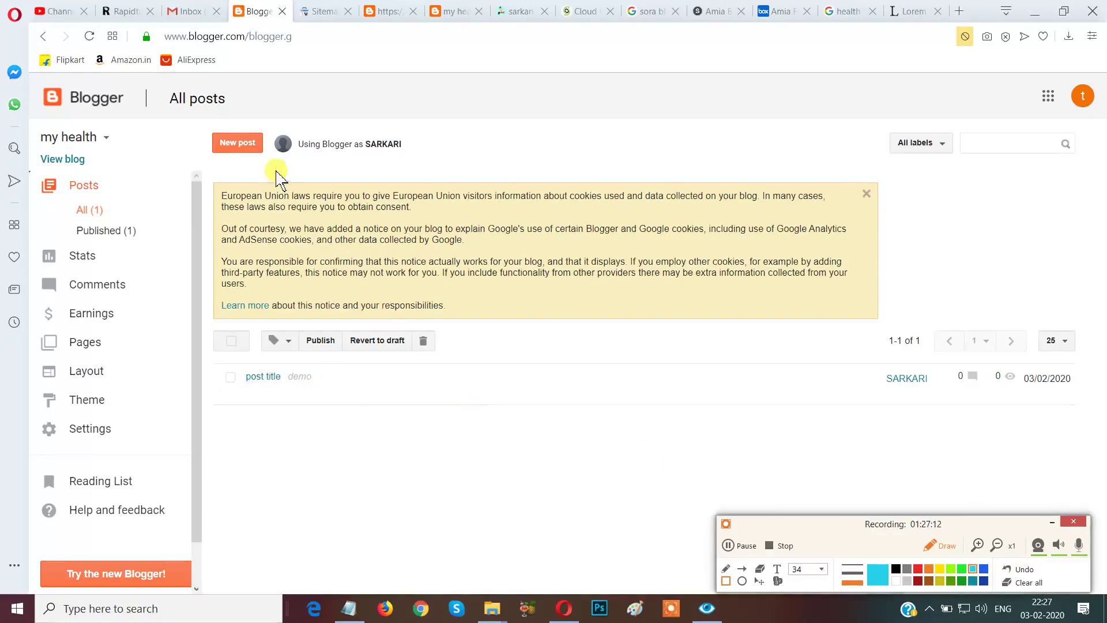
left_click_drag(29, 143, 146, 193)
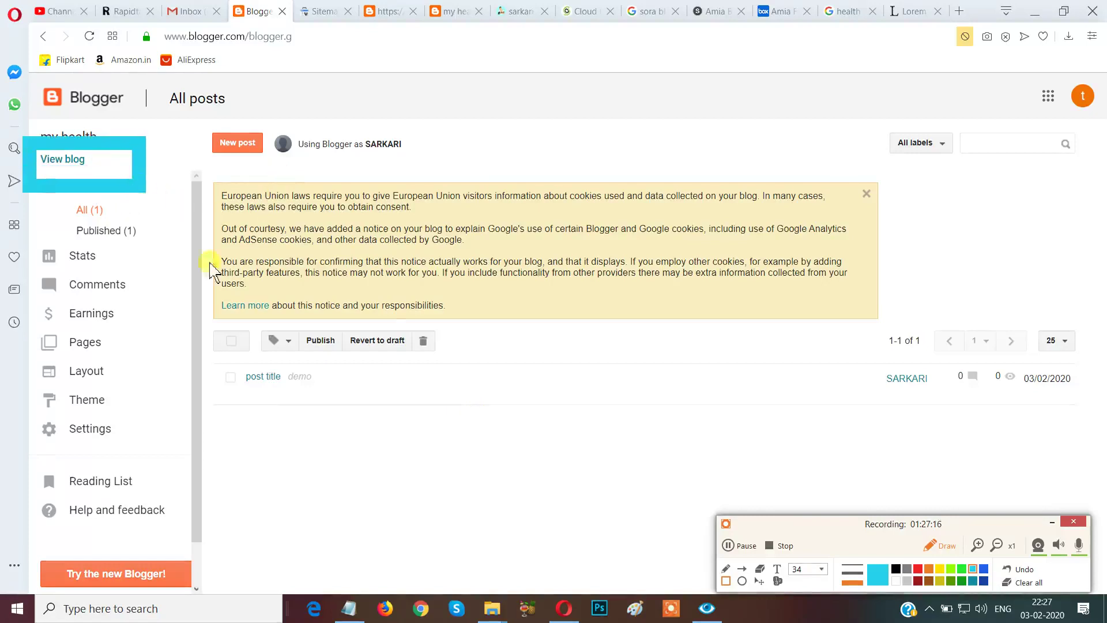
left_click(1022, 582)
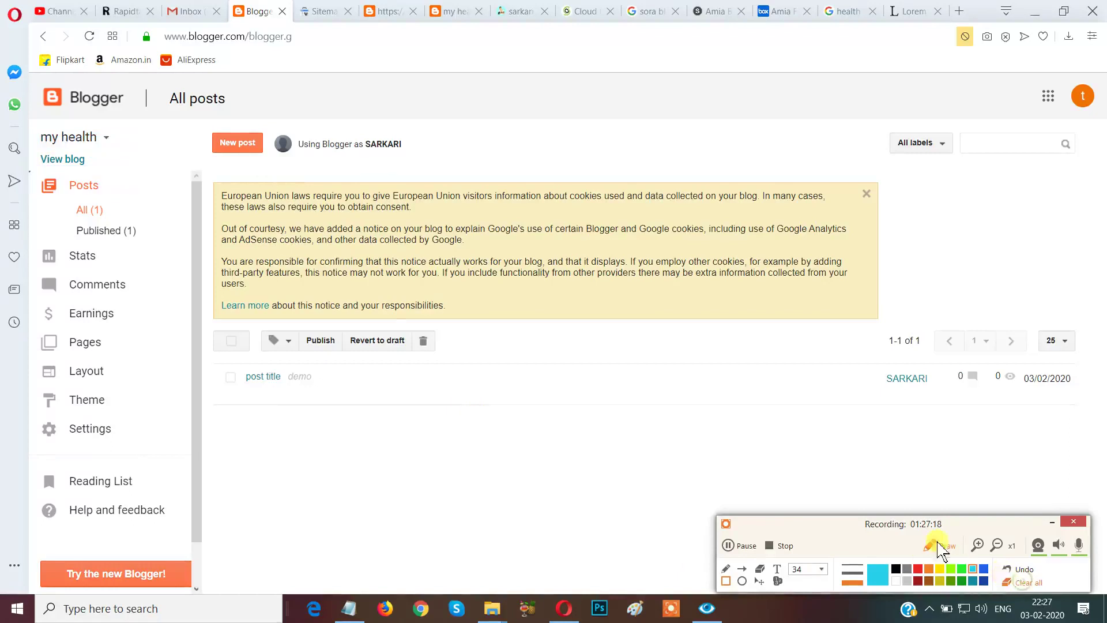
left_click(934, 545)
left_click(935, 548)
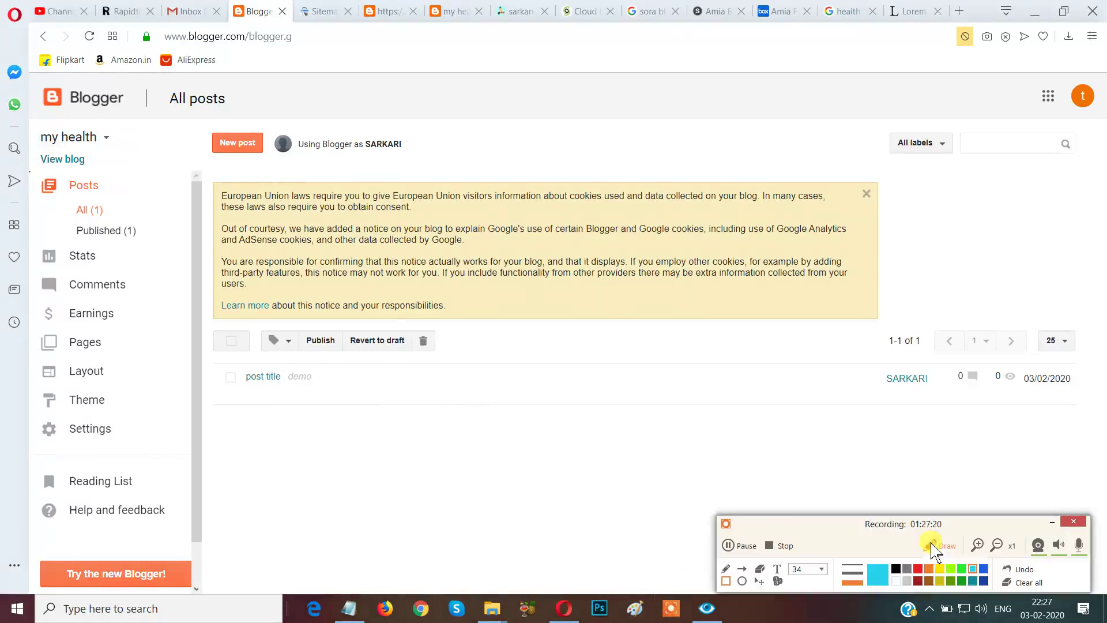
left_click(935, 546)
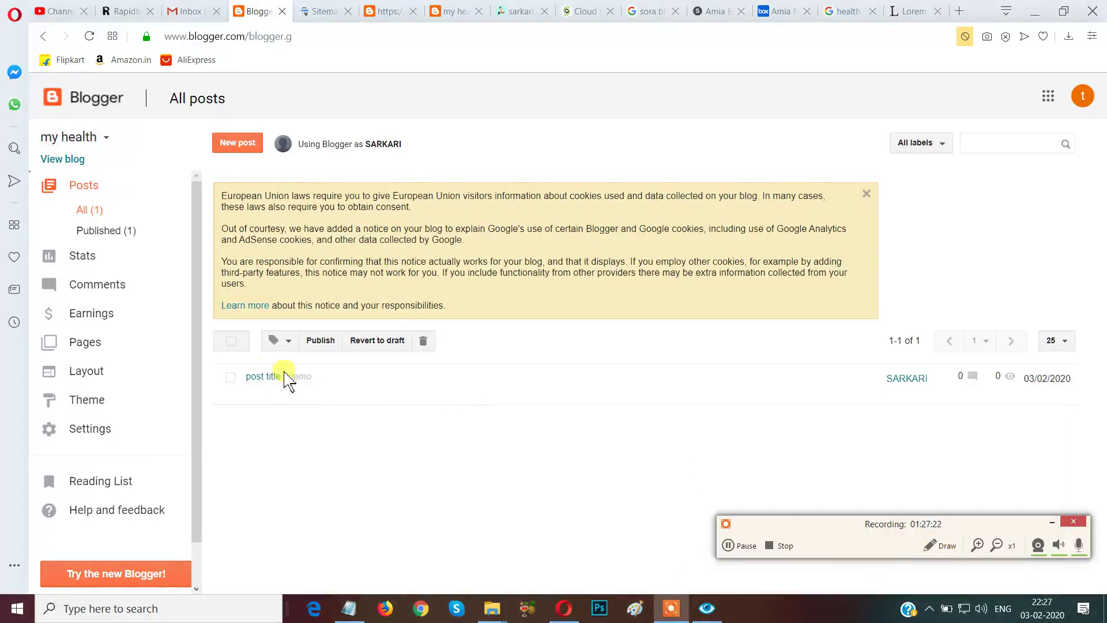
left_click(278, 395)
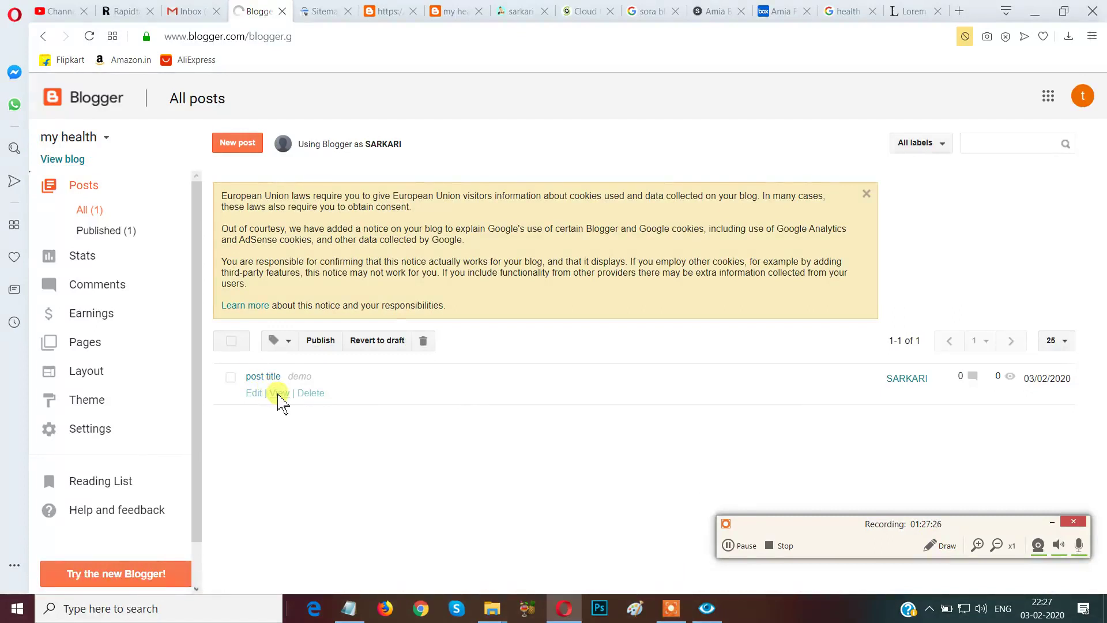
left_click(280, 395)
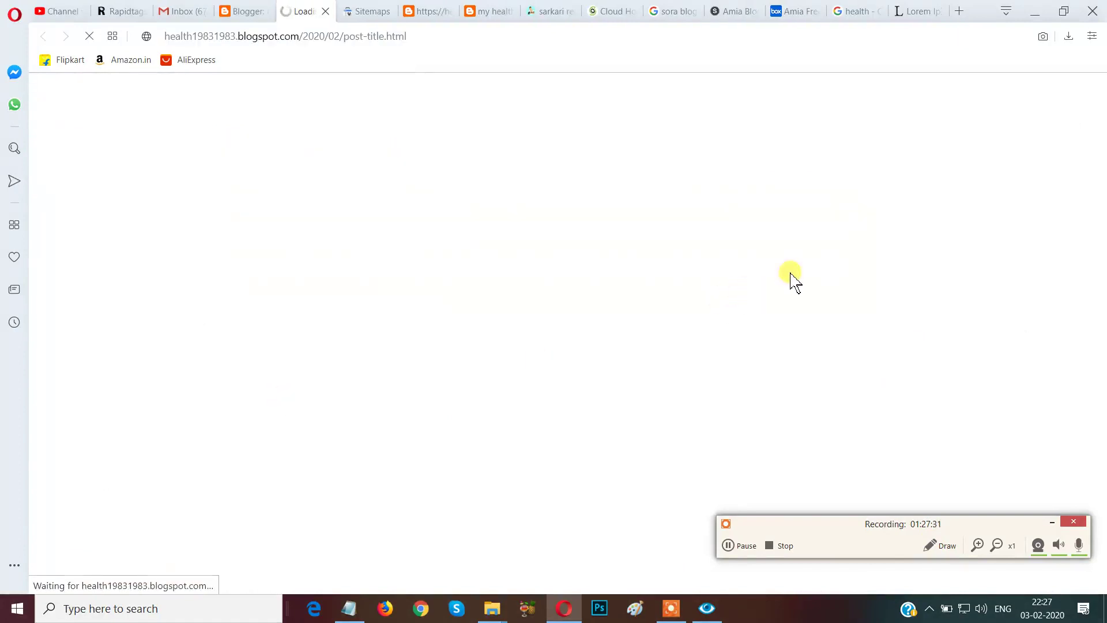
Let the live 'post title' page finish loading on the Amia-themed blog.
mouse_move(964, 513)
left_mouse_down()
mouse_move(989, 594)
mouse_move(966, 487)
left_mouse_up()
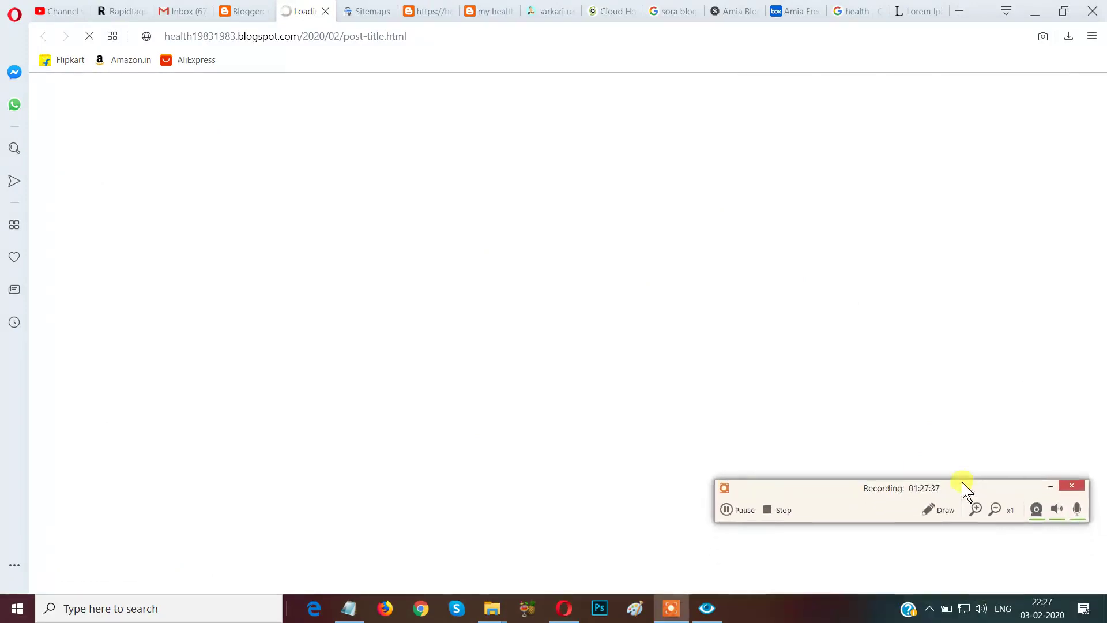
left_click(932, 508)
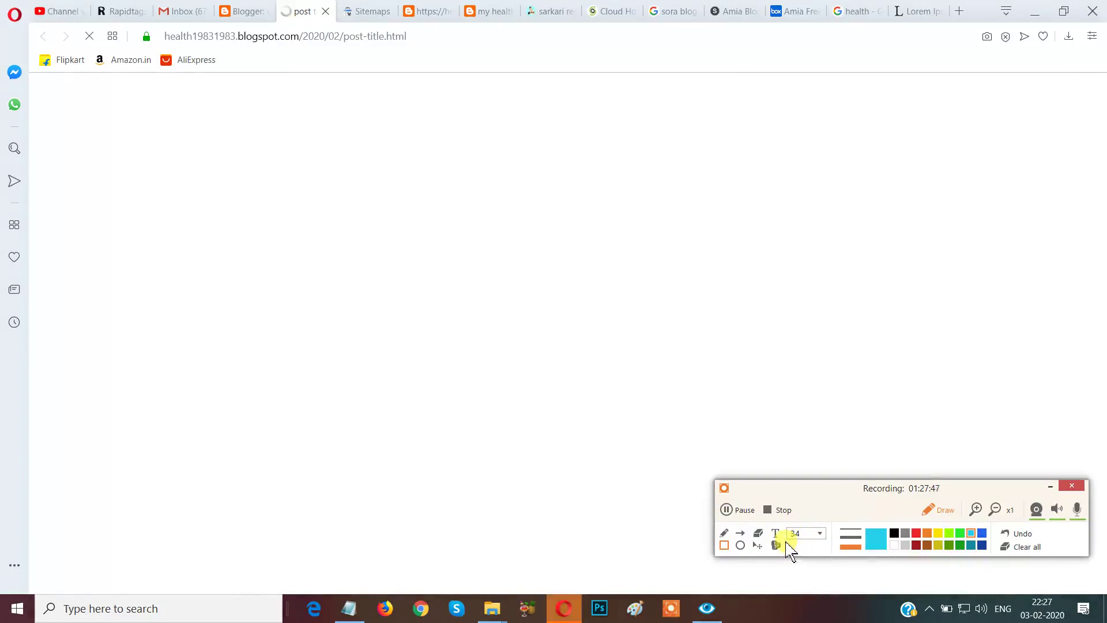
left_click(775, 534)
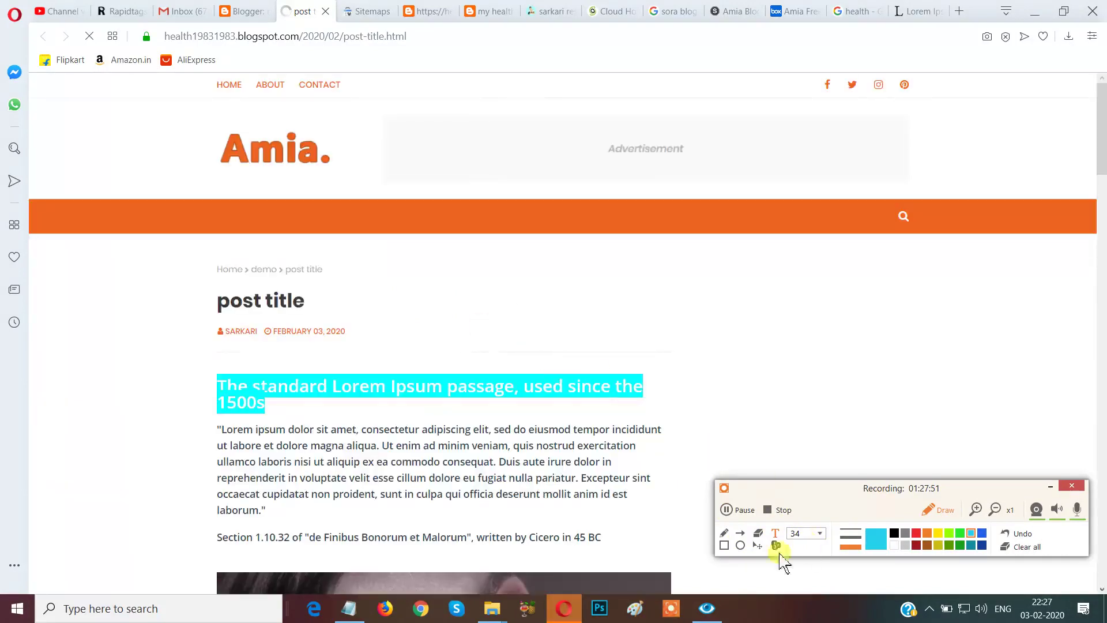
left_click(725, 546)
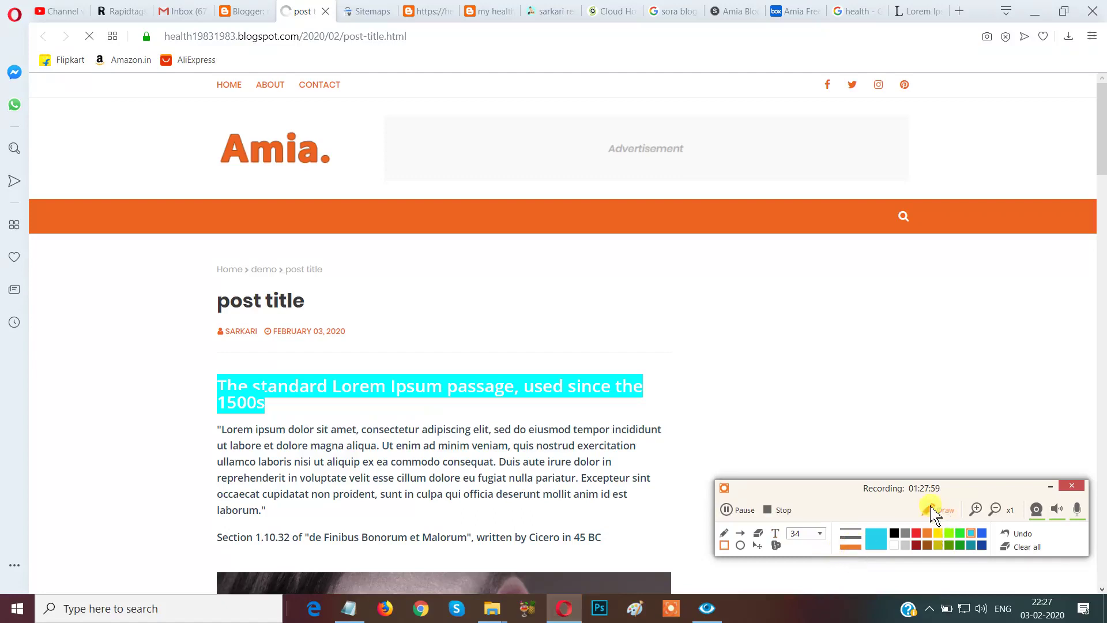
left_click_drag(962, 490, 1052, 539)
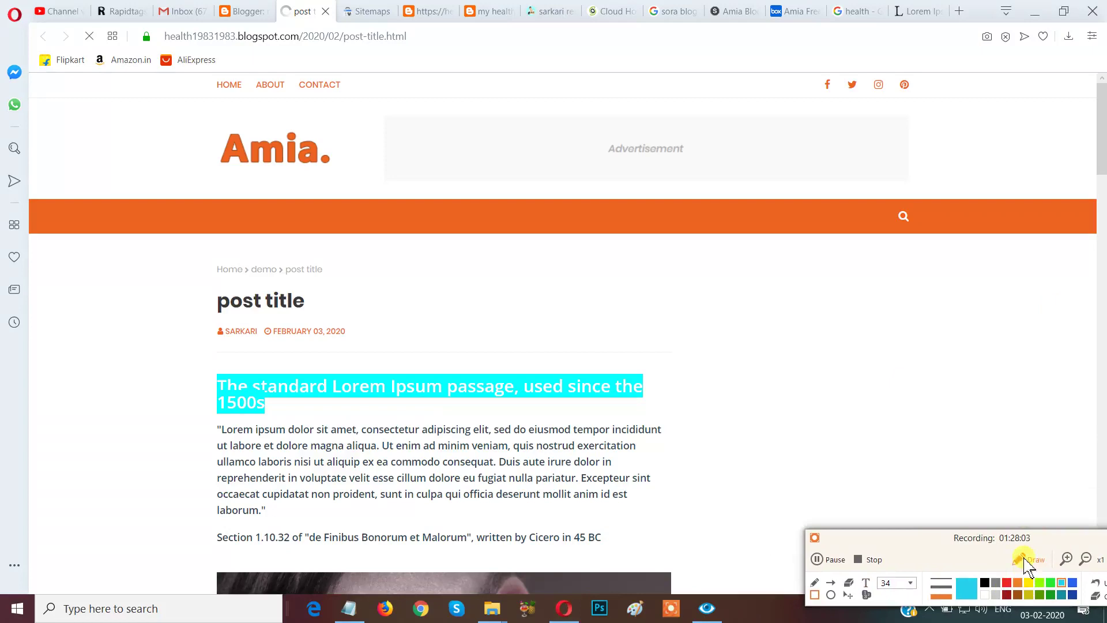
left_click(1028, 561)
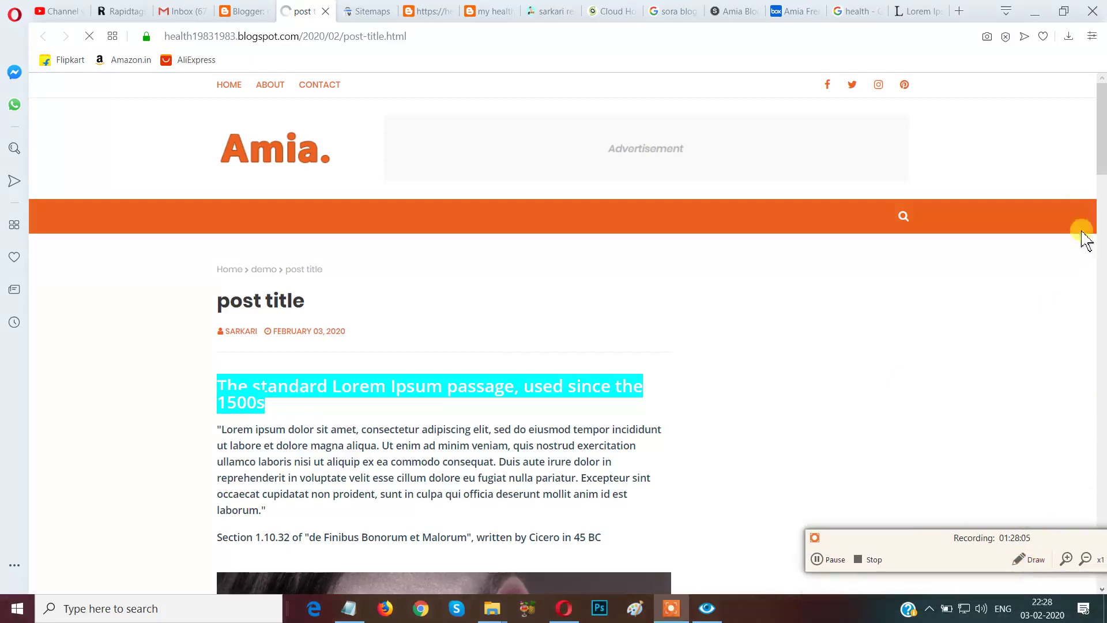
left_click(1102, 167)
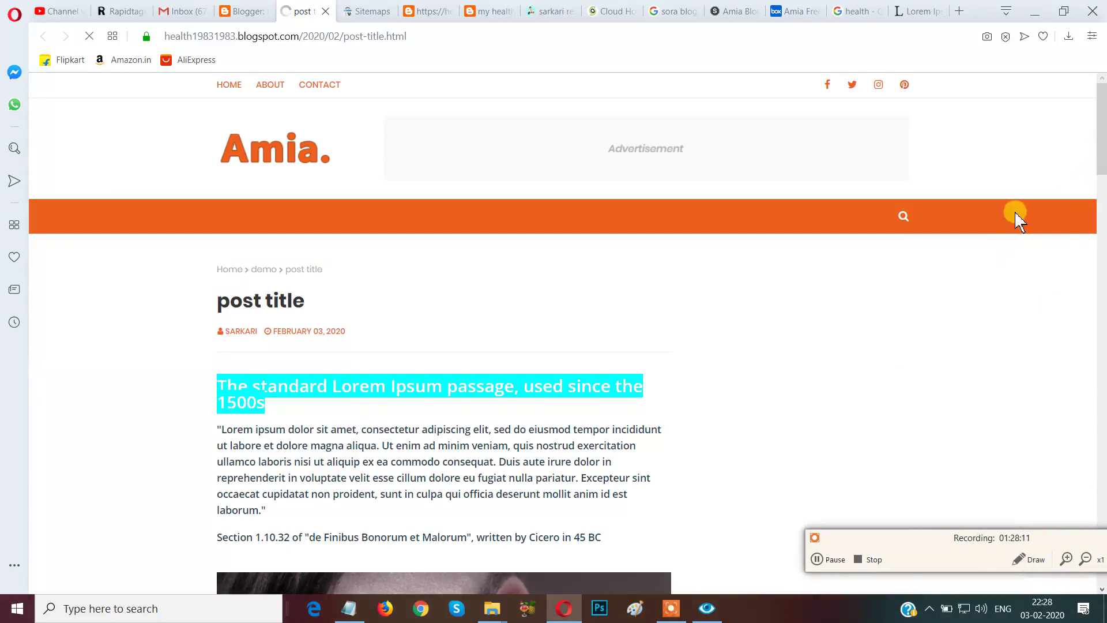
scroll(1015, 214, "down", 5)
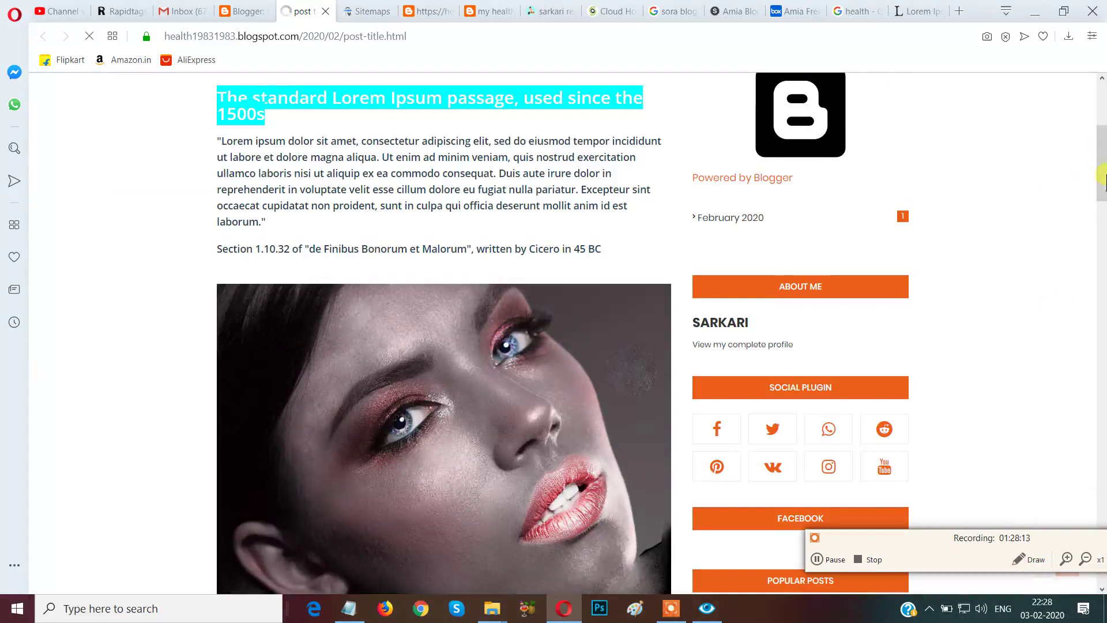
scroll(1102, 173, "up", 4)
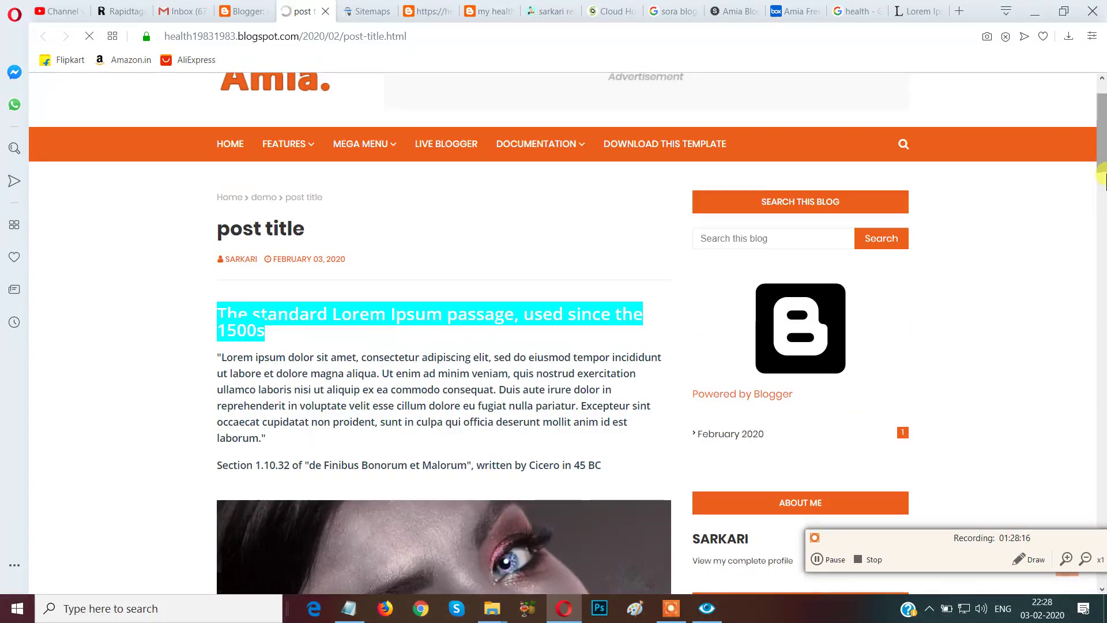
scroll(1103, 181, "down", 7)
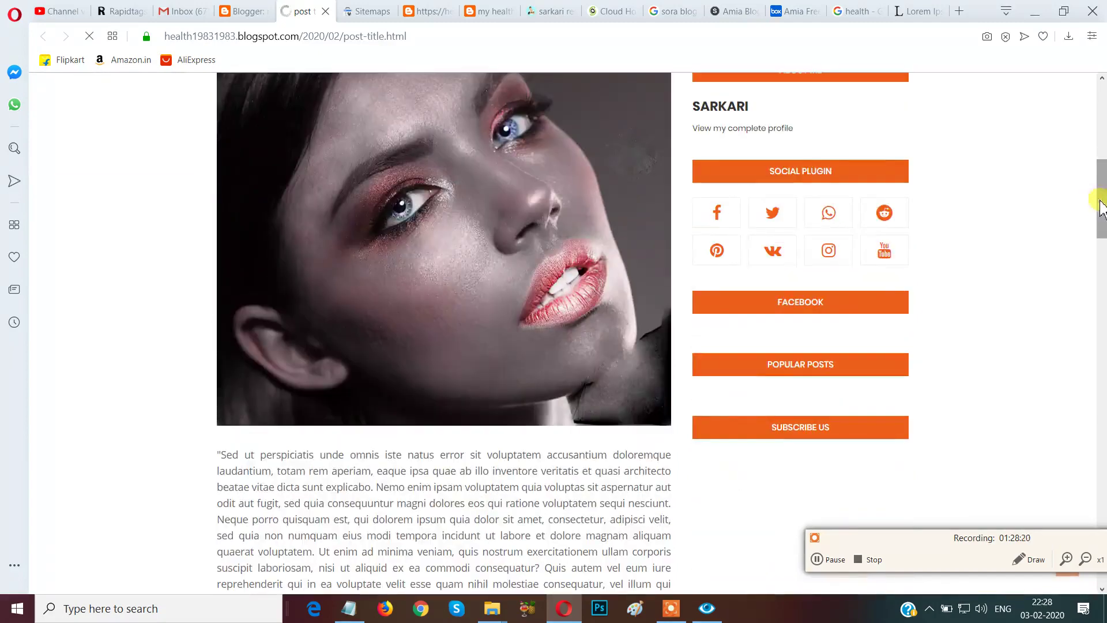
scroll(1098, 208, "down", 8)
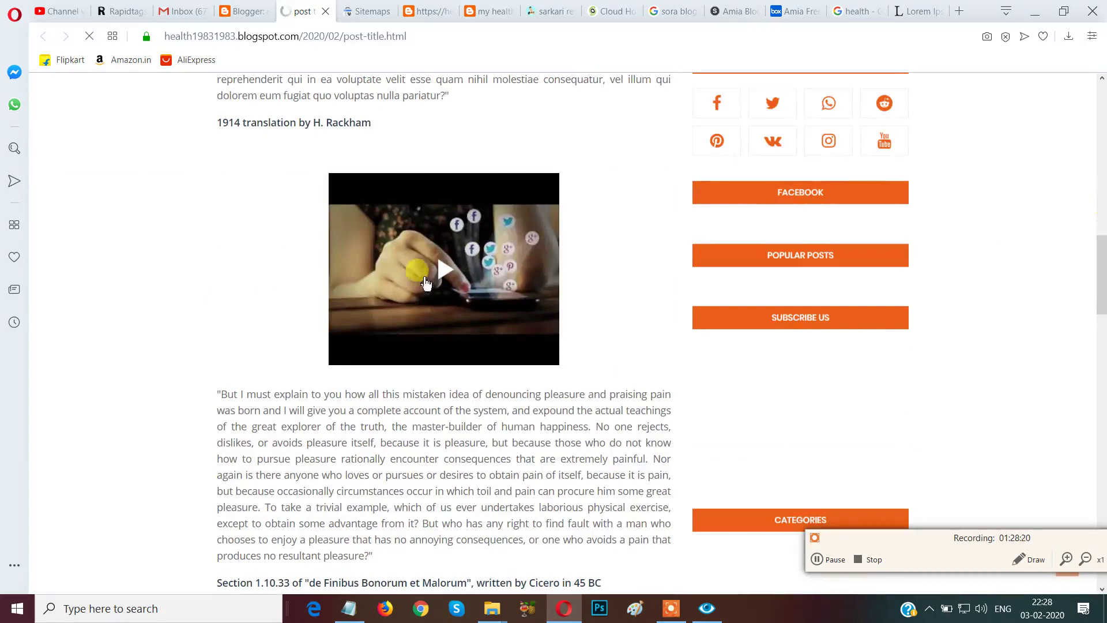
scroll(1030, 317, "down", 5)
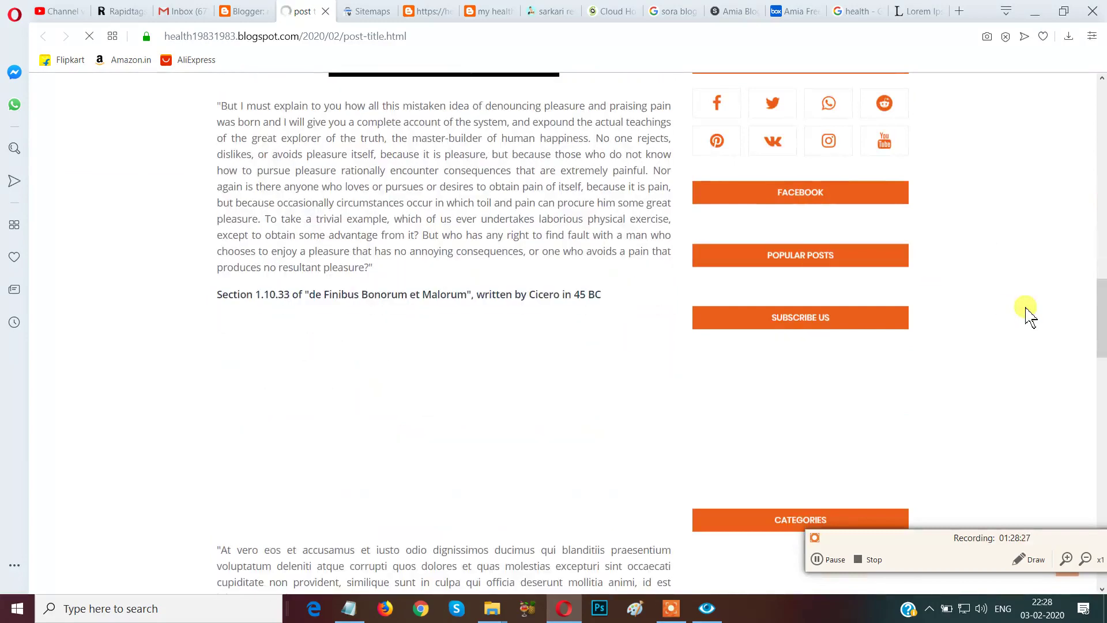
scroll(1031, 317, "down", 15)
scroll(1030, 316, "down", 5)
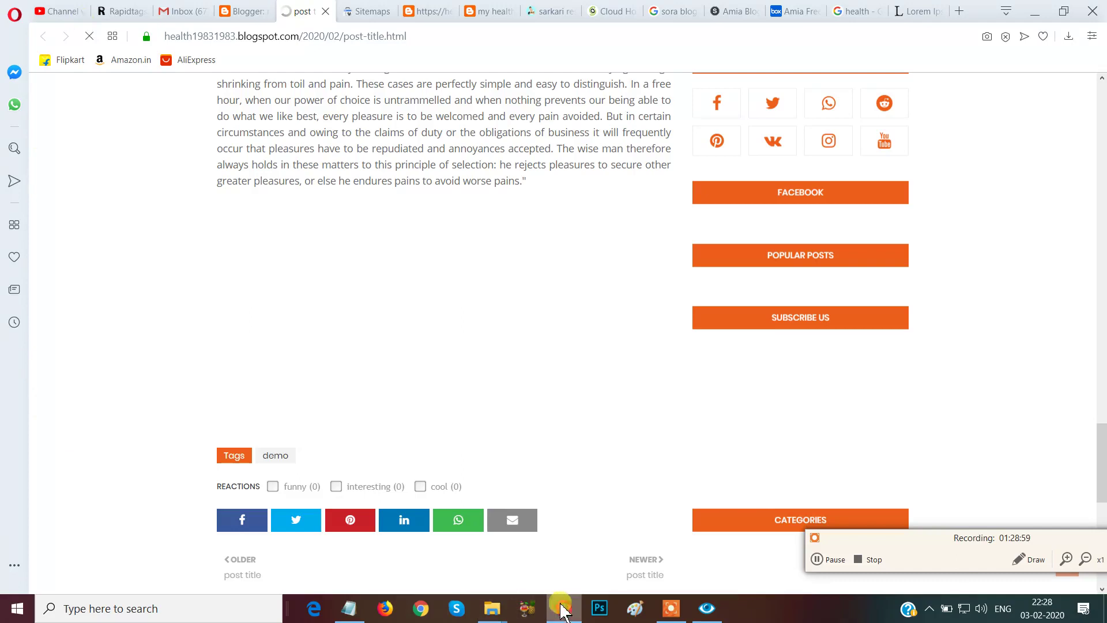
scroll(193, 525, "up", 5)
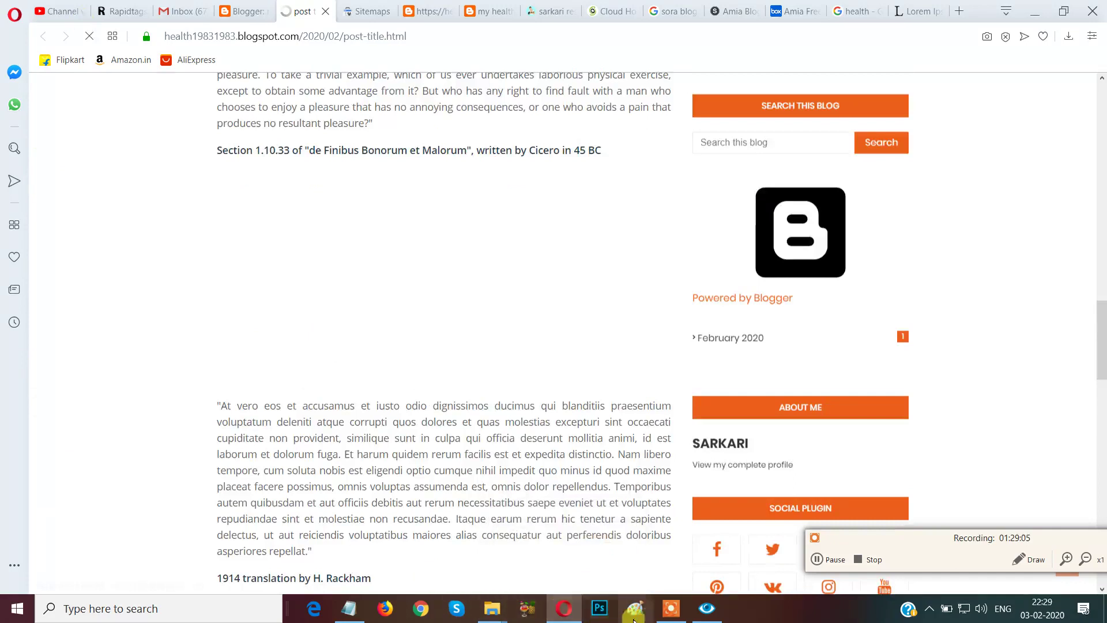
left_click(871, 555)
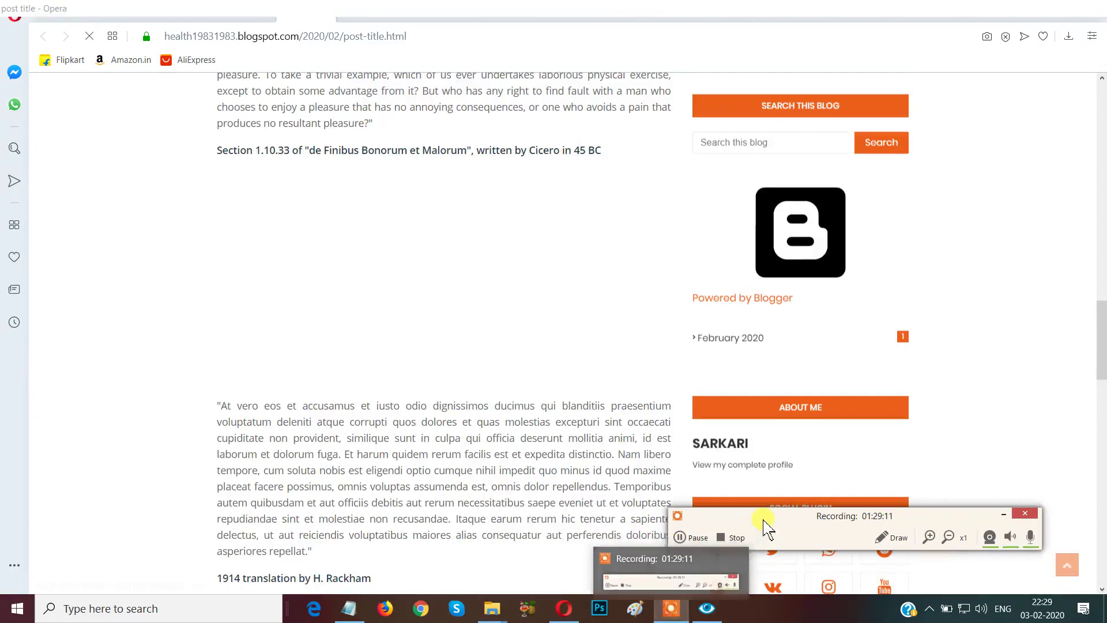
left_click_drag(770, 533, 815, 592)
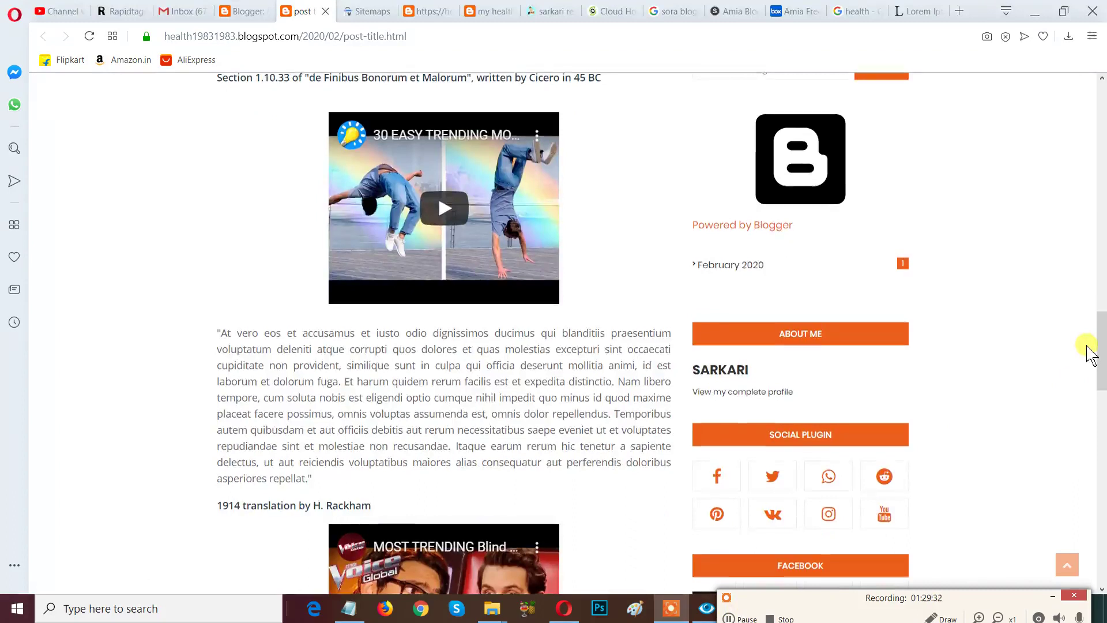
scroll(1091, 355, "down", 3)
scroll(1101, 375, "down", 7)
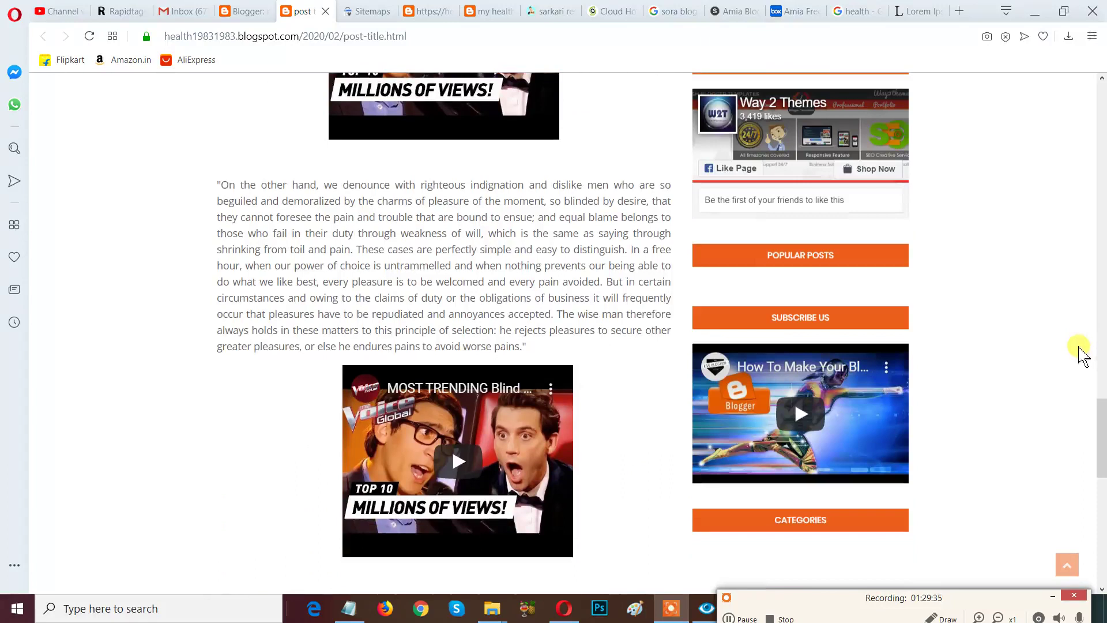
scroll(1083, 354, "down", 4)
scroll(1081, 366, "down", 1)
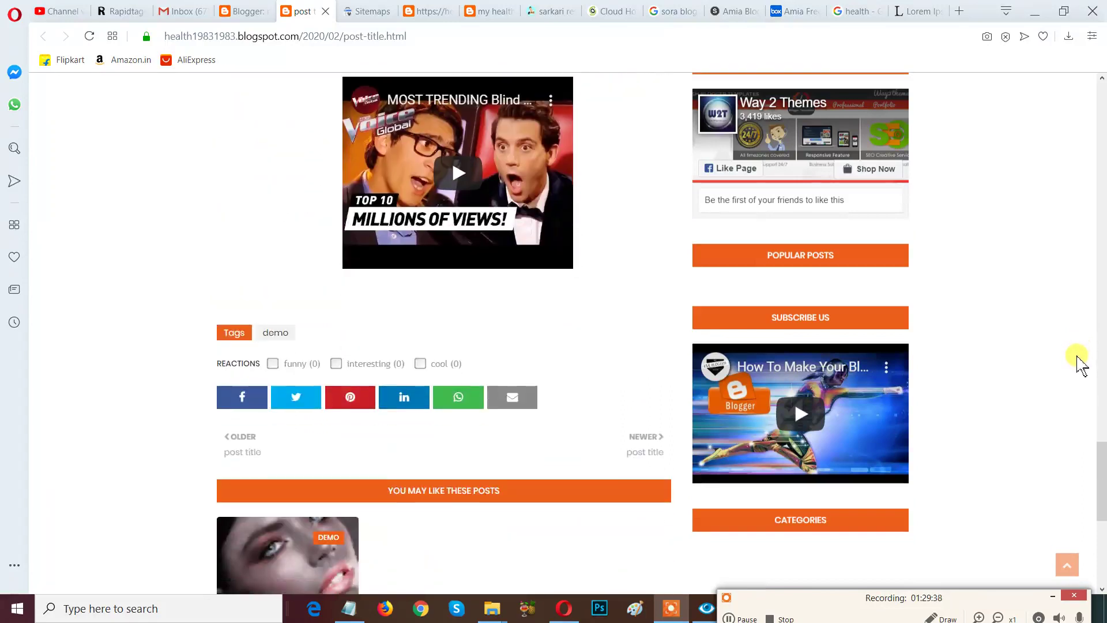
scroll(1082, 366, "down", 3)
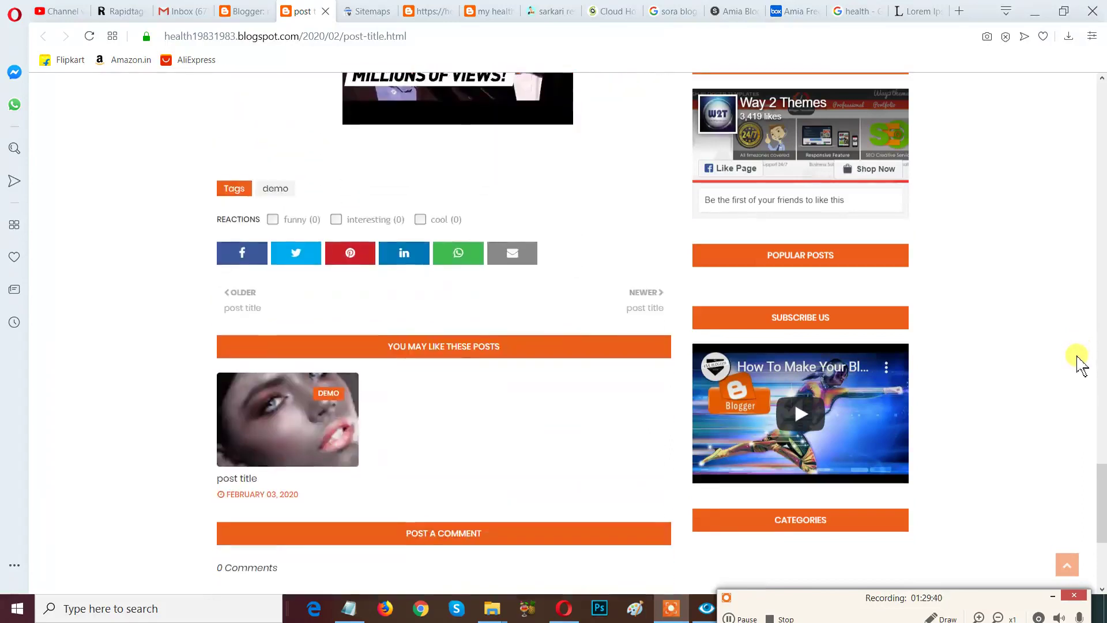
scroll(1082, 366, "down", 2)
scroll(1081, 366, "down", 2)
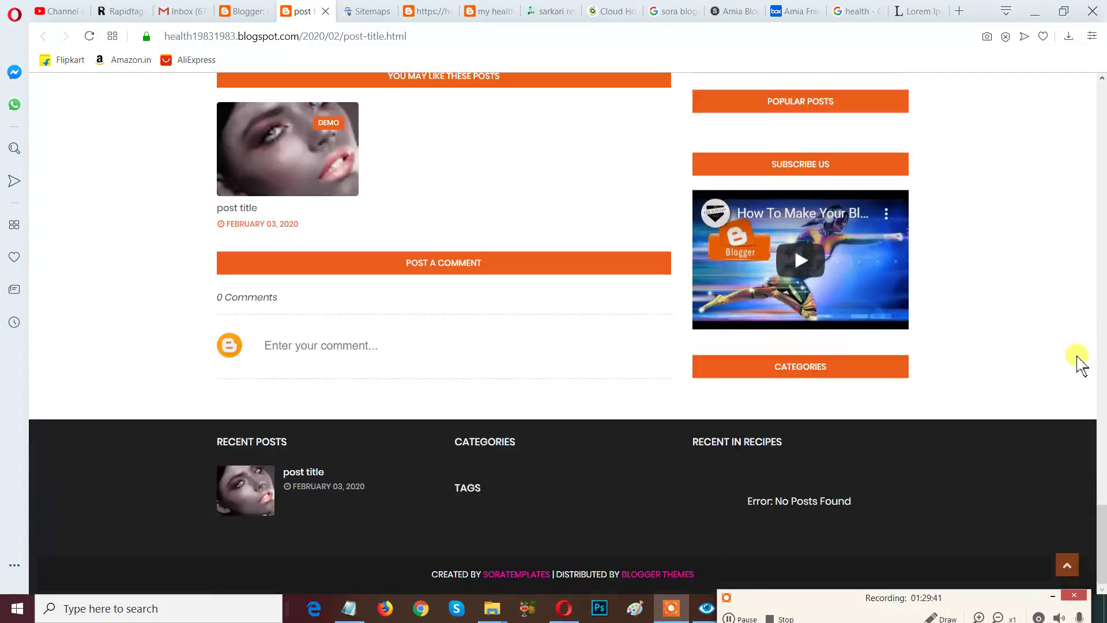
scroll(1081, 366, "up", 3)
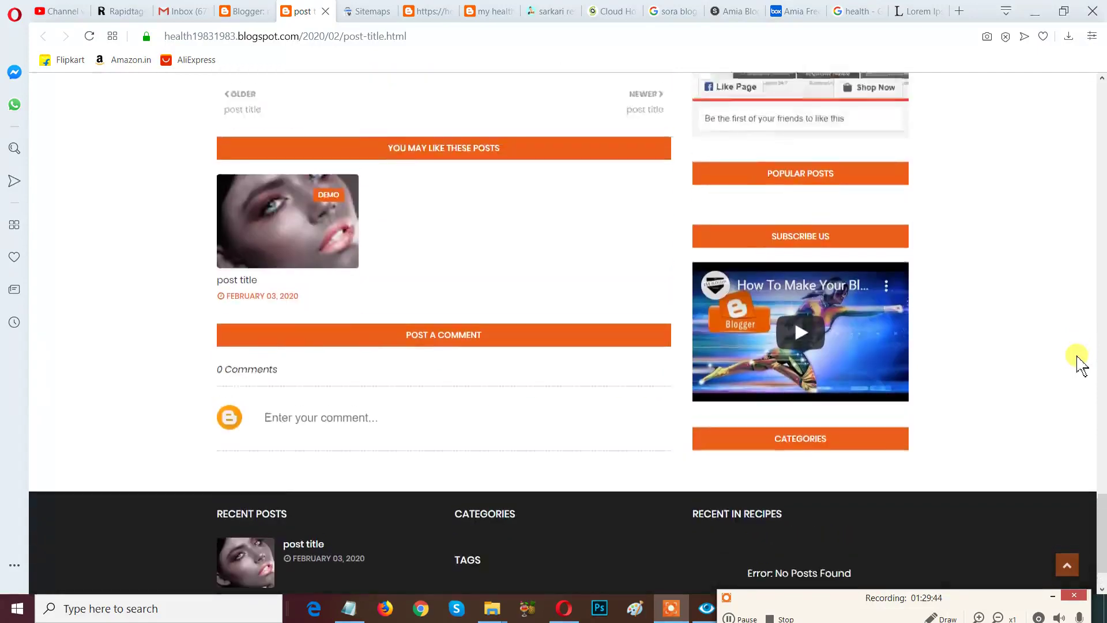
scroll(1081, 366, "down", 3)
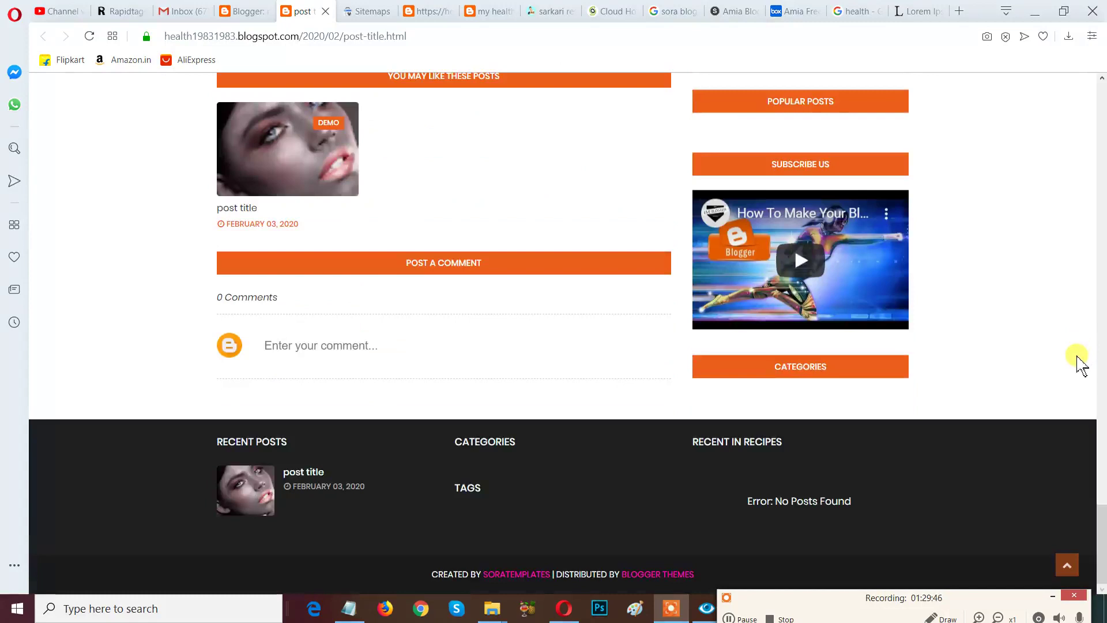
scroll(1080, 363, "up", 2)
scroll(1080, 363, "down", 2)
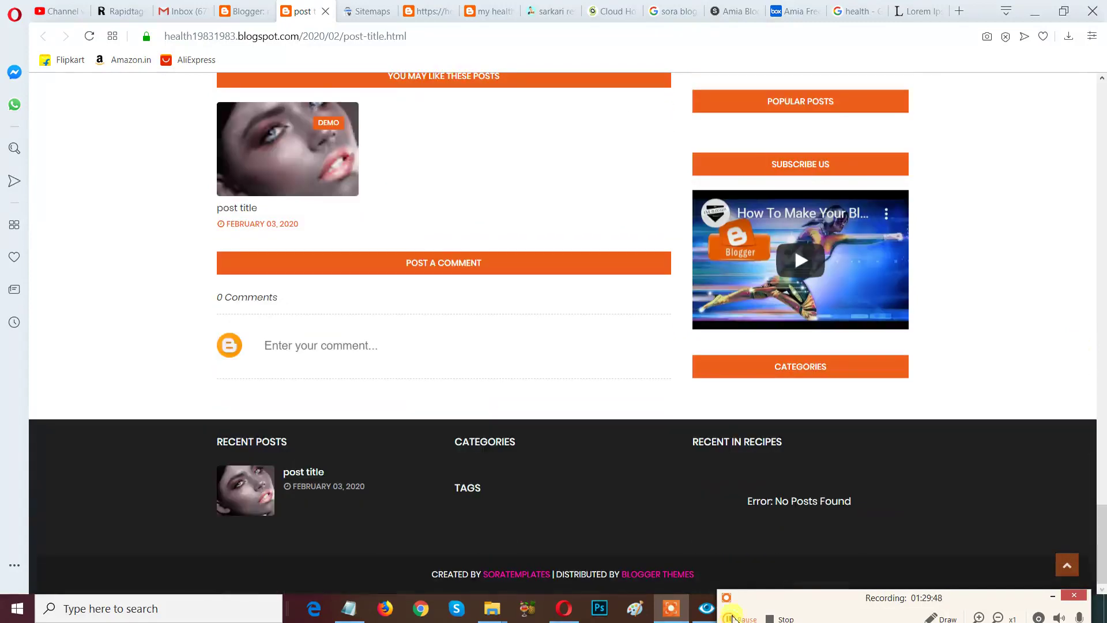
scroll(998, 433, "up", 3)
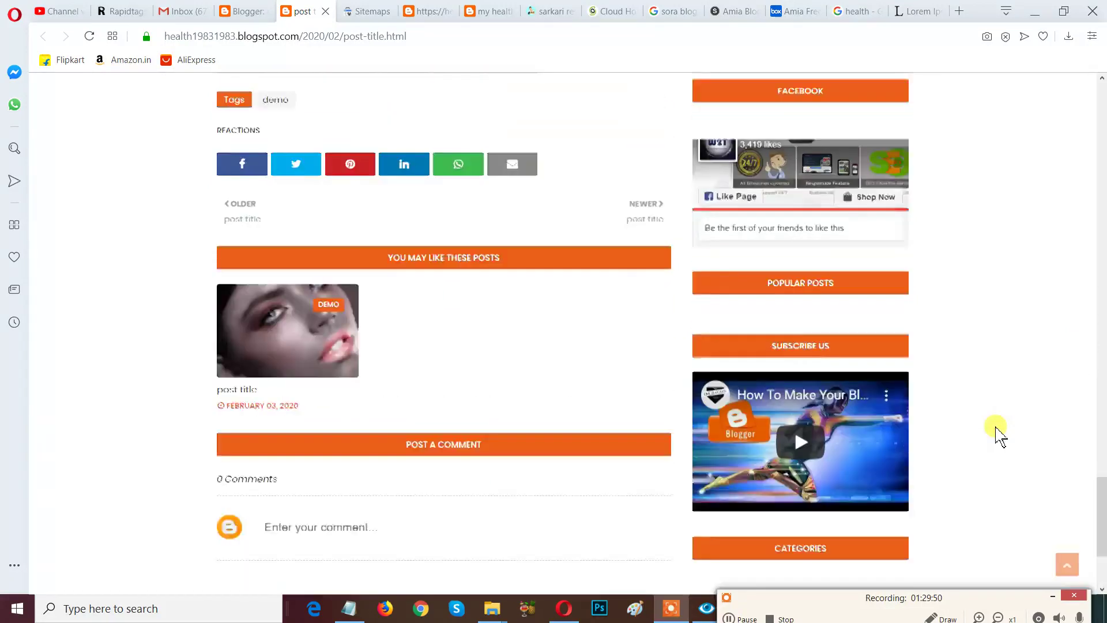
scroll(999, 434, "up", 10)
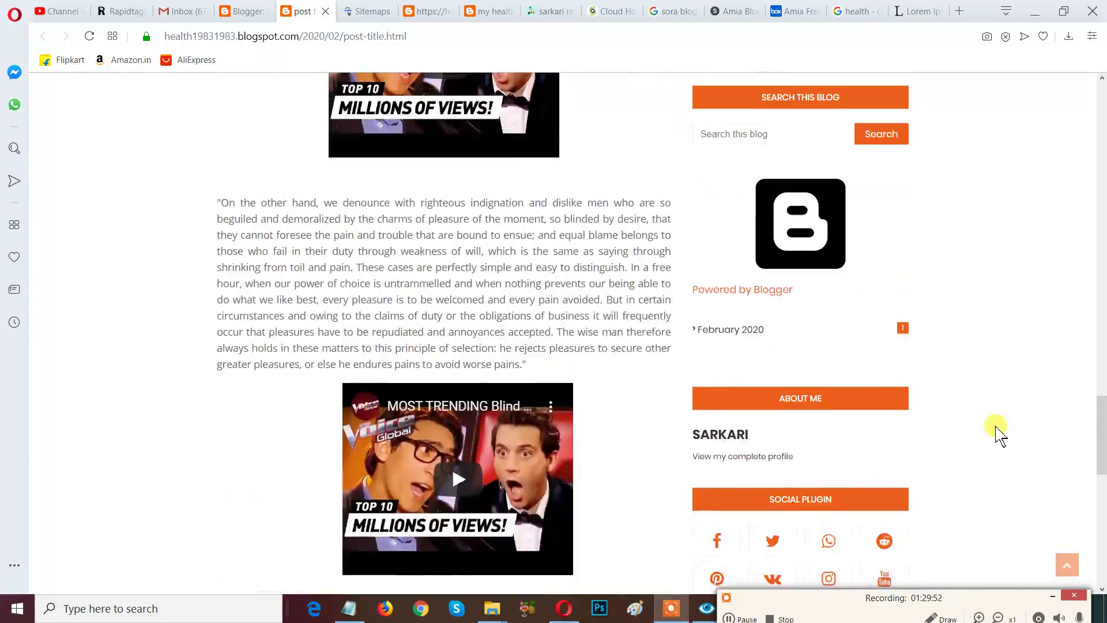
scroll(1000, 435, "up", 10)
scroll(1000, 435, "up", 16)
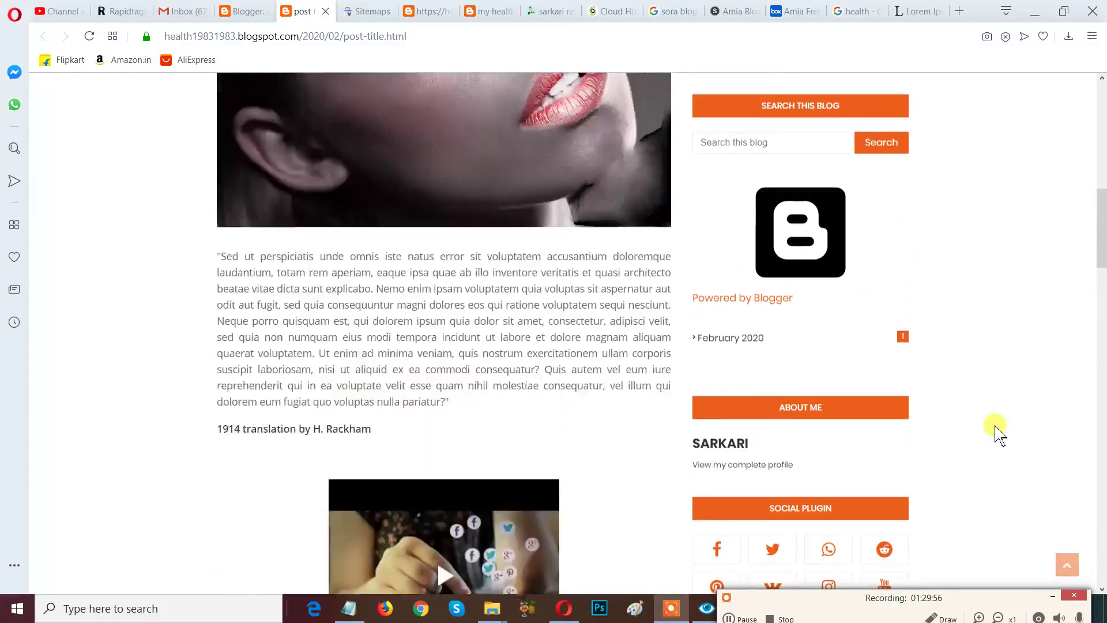
scroll(1000, 436, "up", 13)
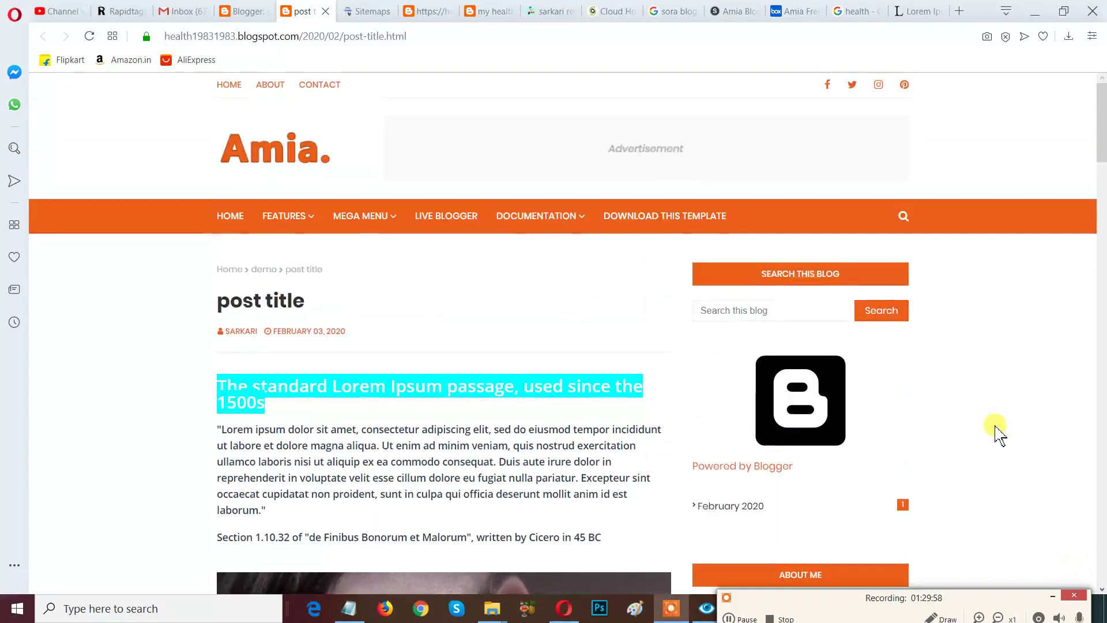
Close the unsaved health keyword notes in Notepad without saving.
left_click(1066, 8)
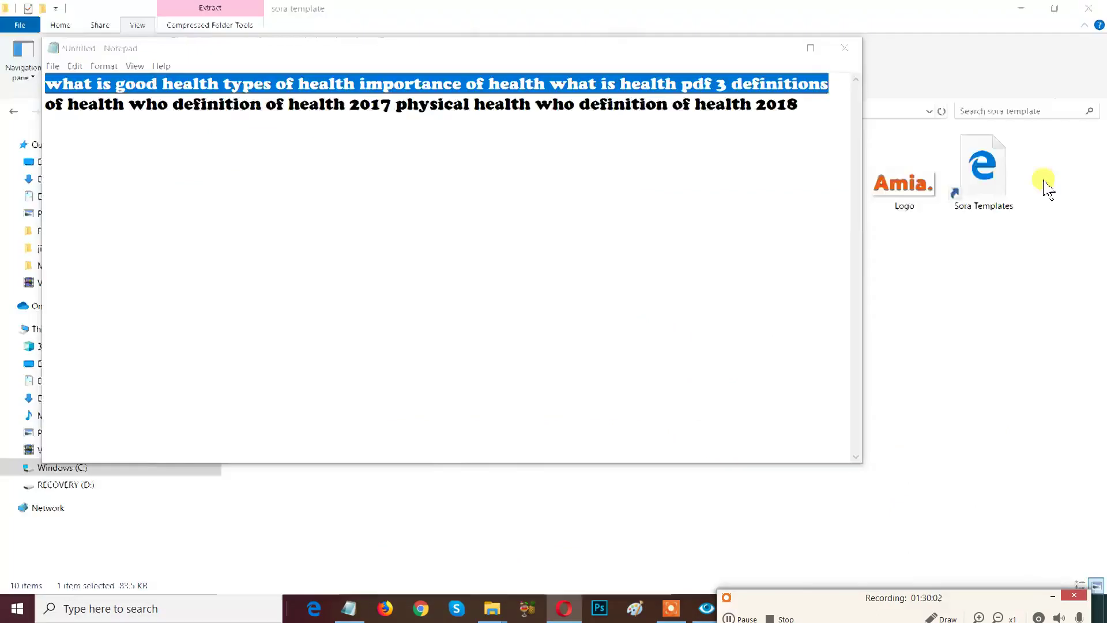
left_click(845, 51)
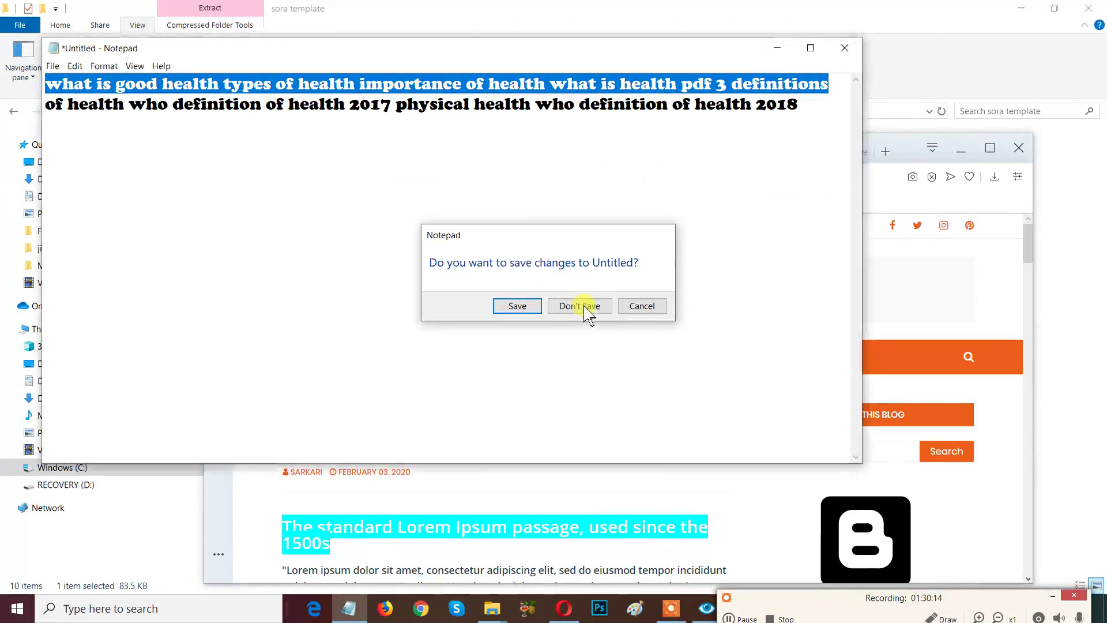
left_click(584, 309)
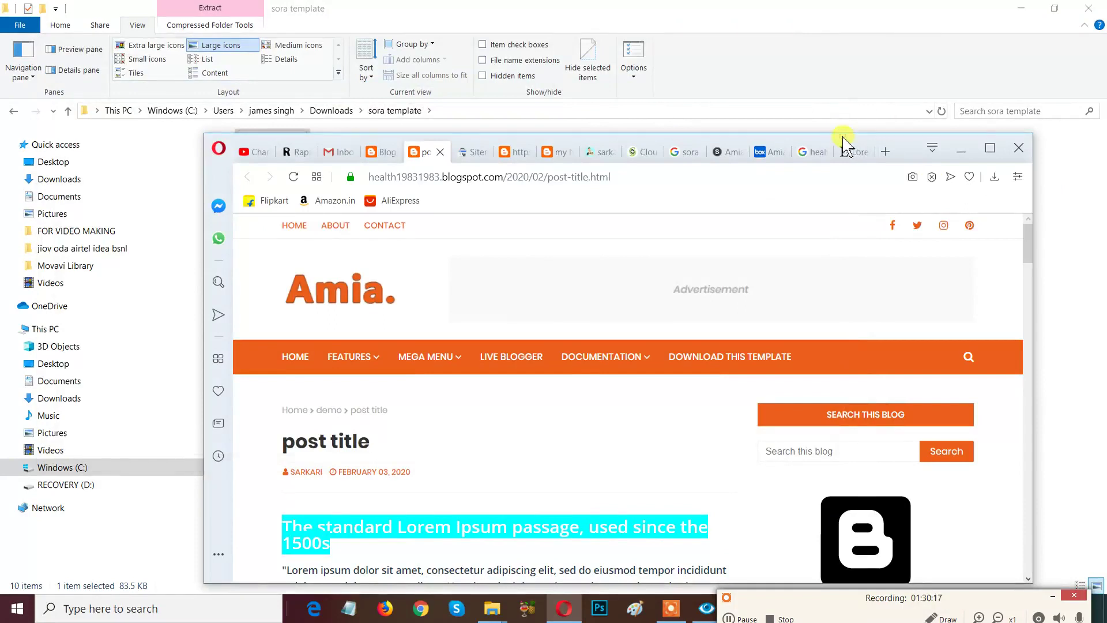
Resize the browser window to check the post footer, then maximize it again.
left_click_drag(710, 139, 698, 90)
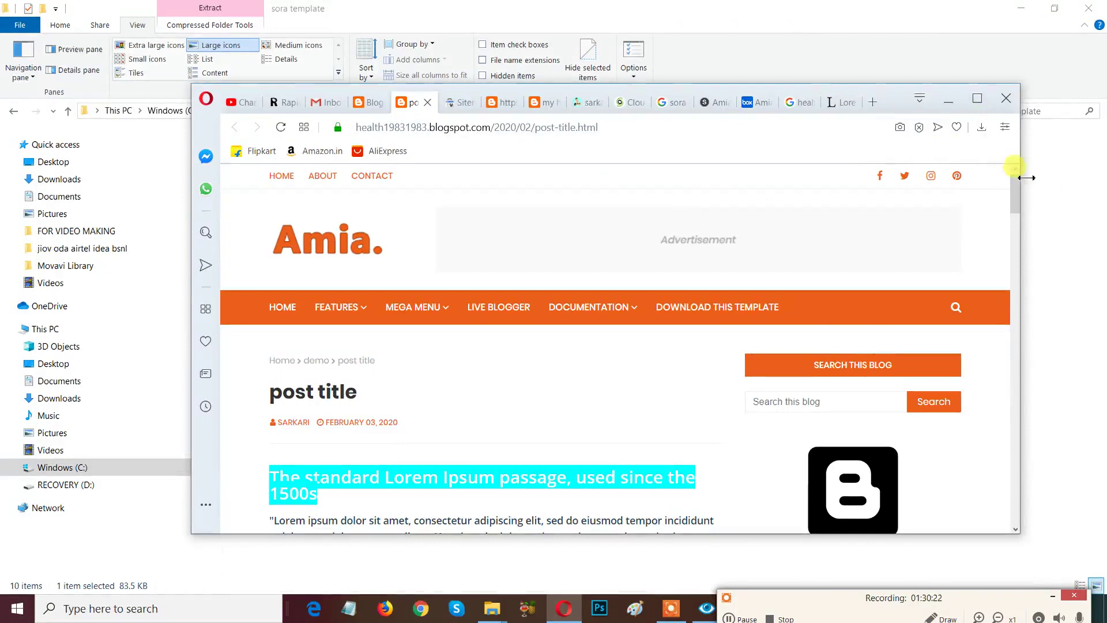
left_click_drag(1026, 178, 380, 248)
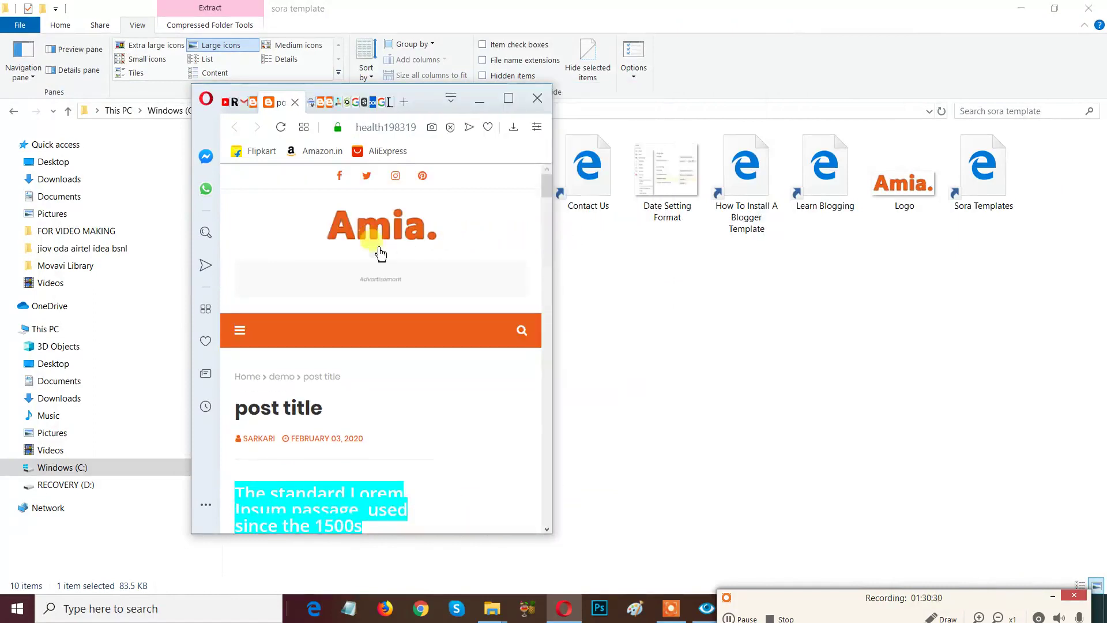
scroll(548, 205, "down", 3)
left_click_drag(549, 205, 554, 167)
left_click(516, 98)
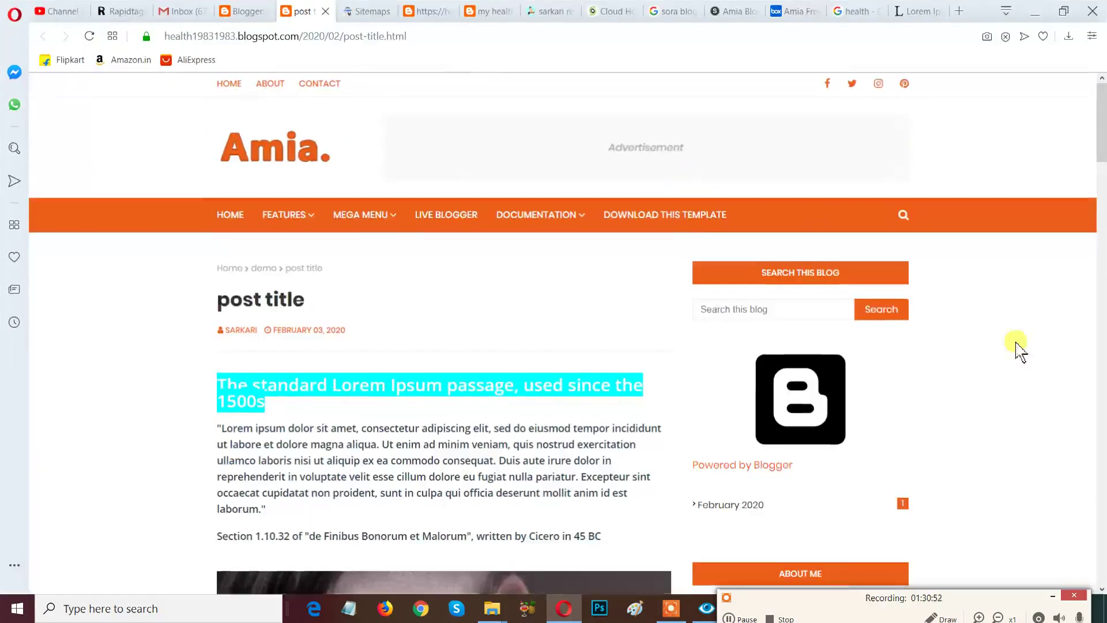
Open Stats for 'my health' and scroll the Overview showing 10 pageviews today.
scroll(1017, 357, "down", 5)
scroll(1010, 386, "up", 5)
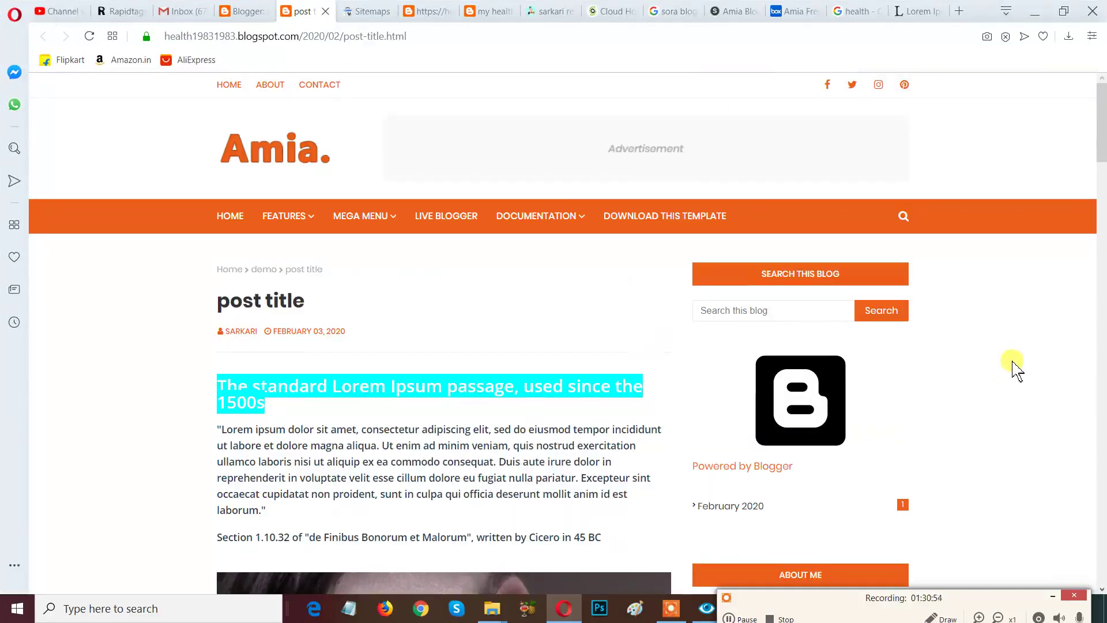
left_click(236, 14)
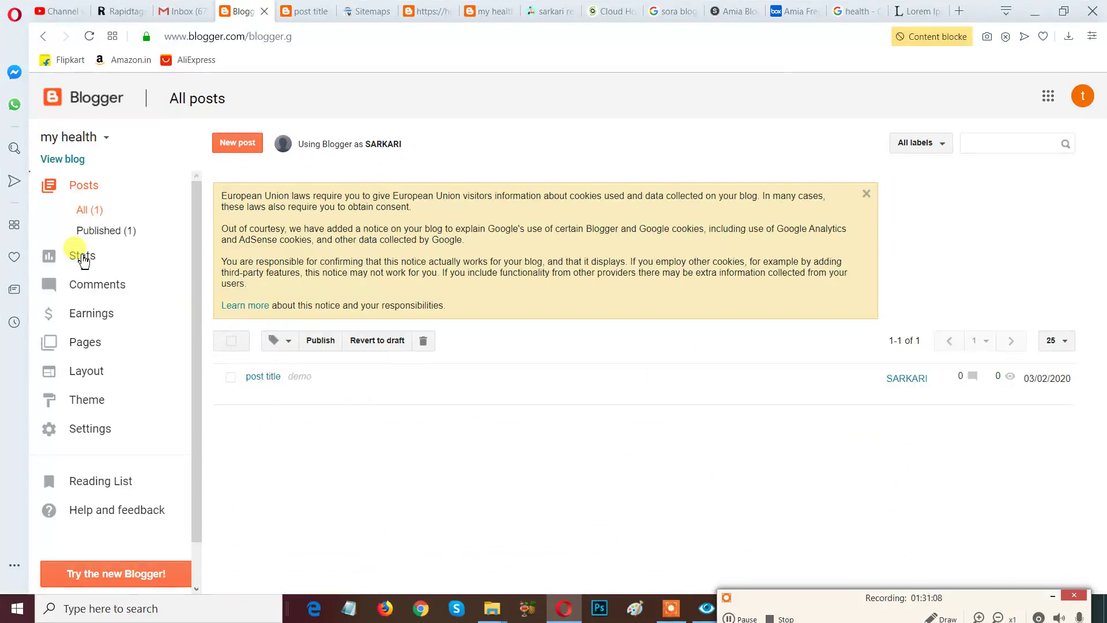
left_click(83, 258)
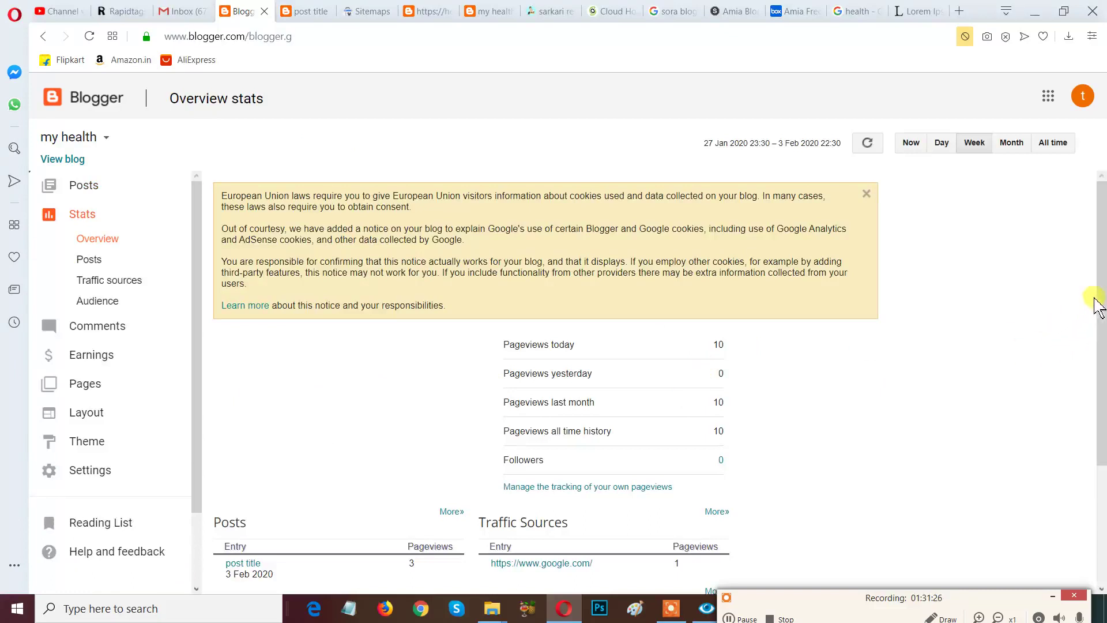
scroll(1099, 304, "down", 3)
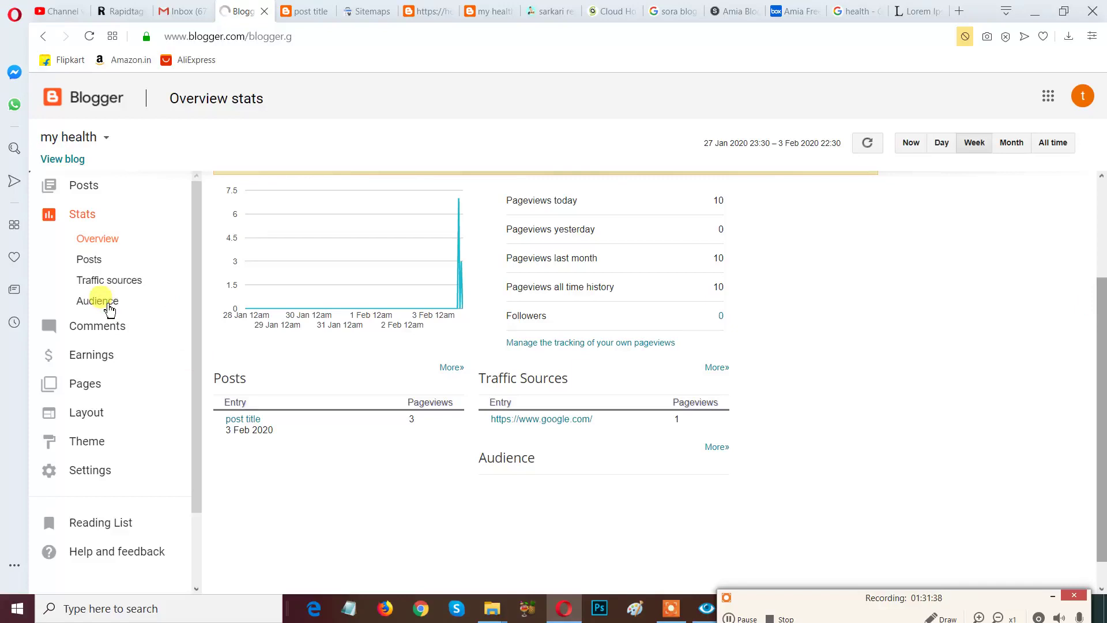
Review the Audience, Traffic sources, Posts and Overview stats, then view published Comments.
left_click(108, 306)
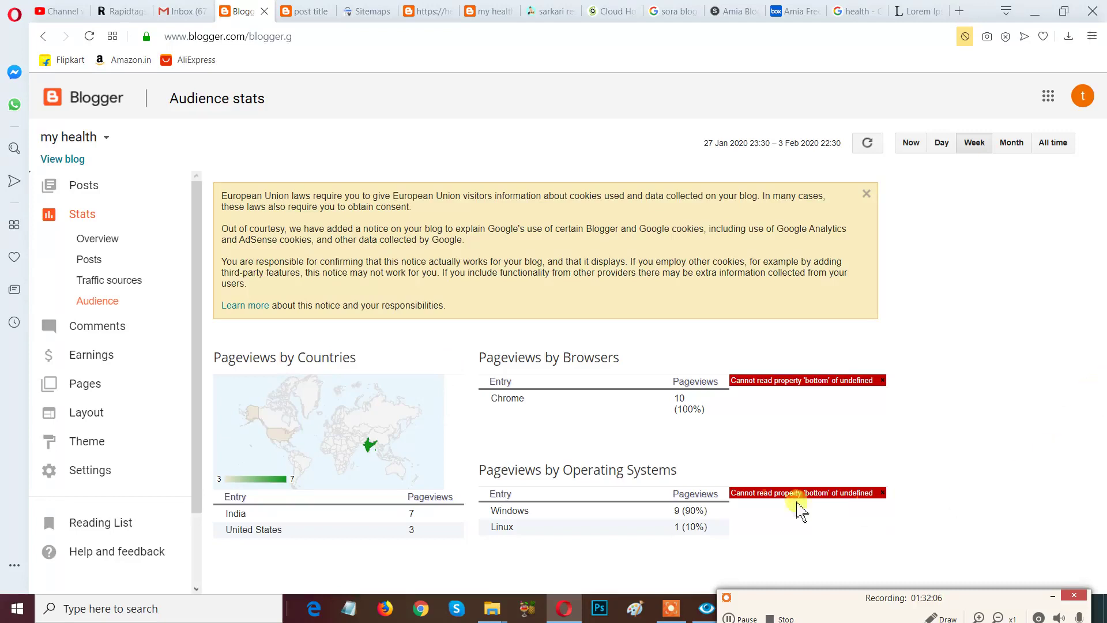
left_click(234, 306)
left_click(142, 291)
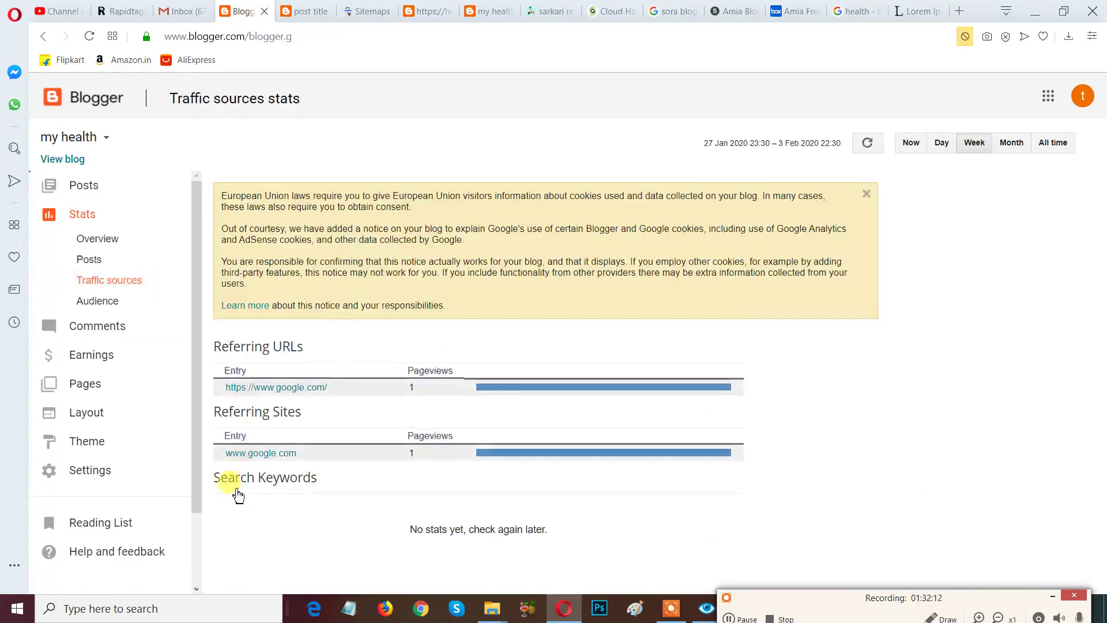
left_click(97, 259)
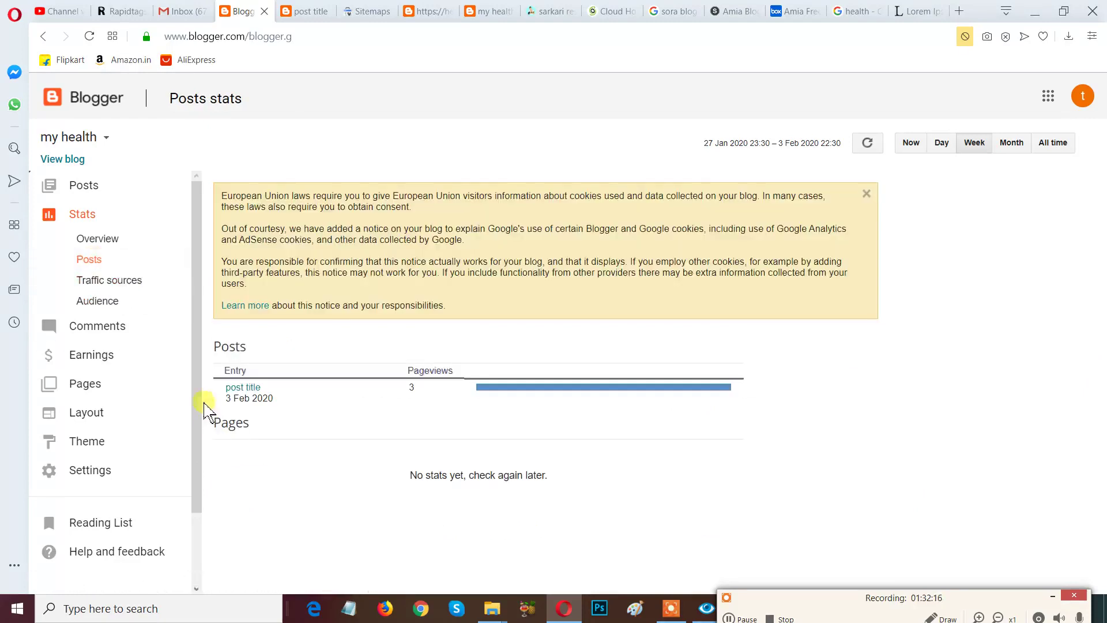
left_click(114, 242)
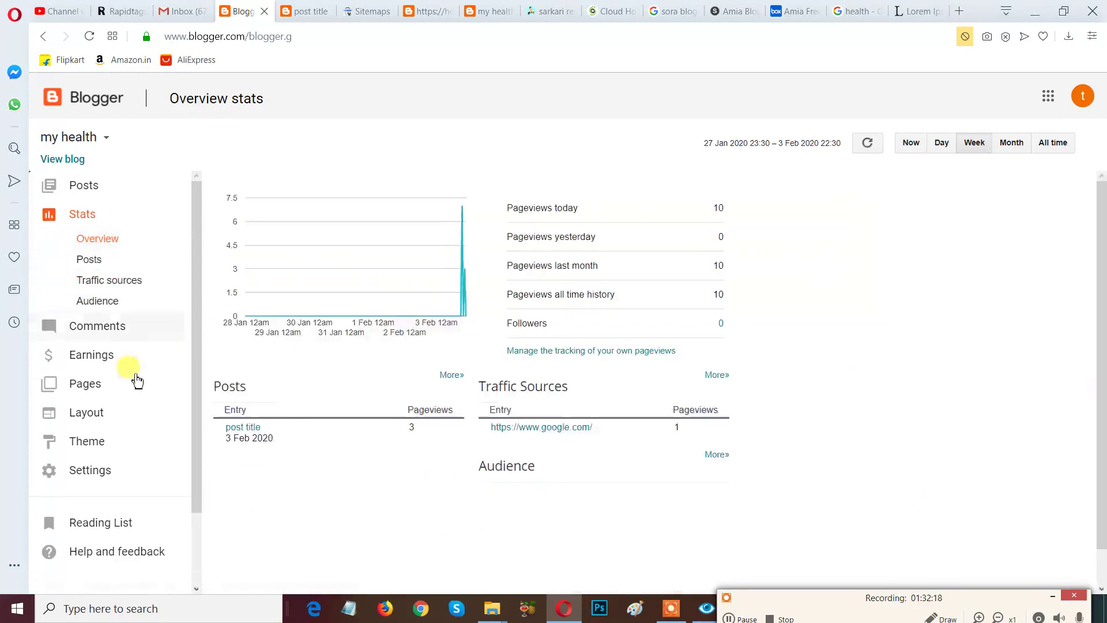
left_click(118, 333)
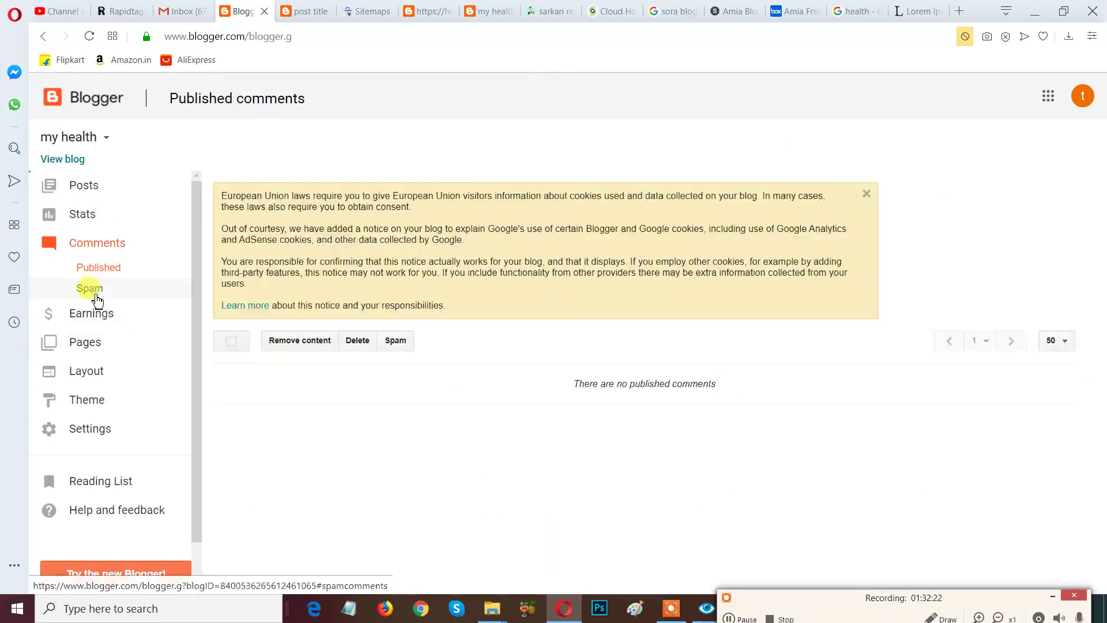
Check spam comments, then start a new page and place the caret in its body.
left_click(97, 298)
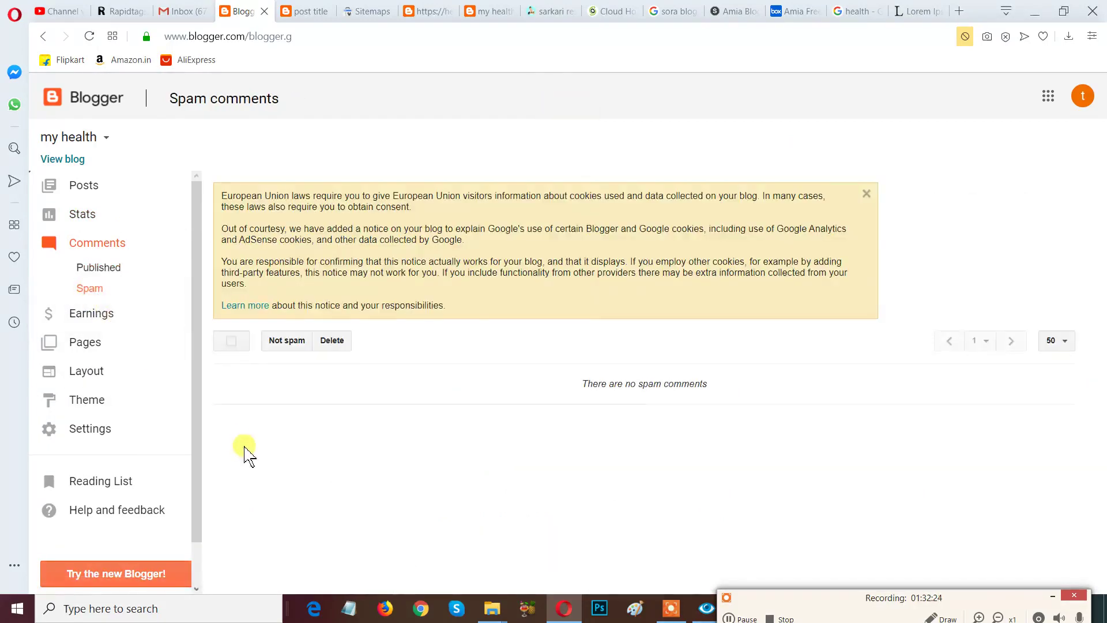
left_click(113, 353)
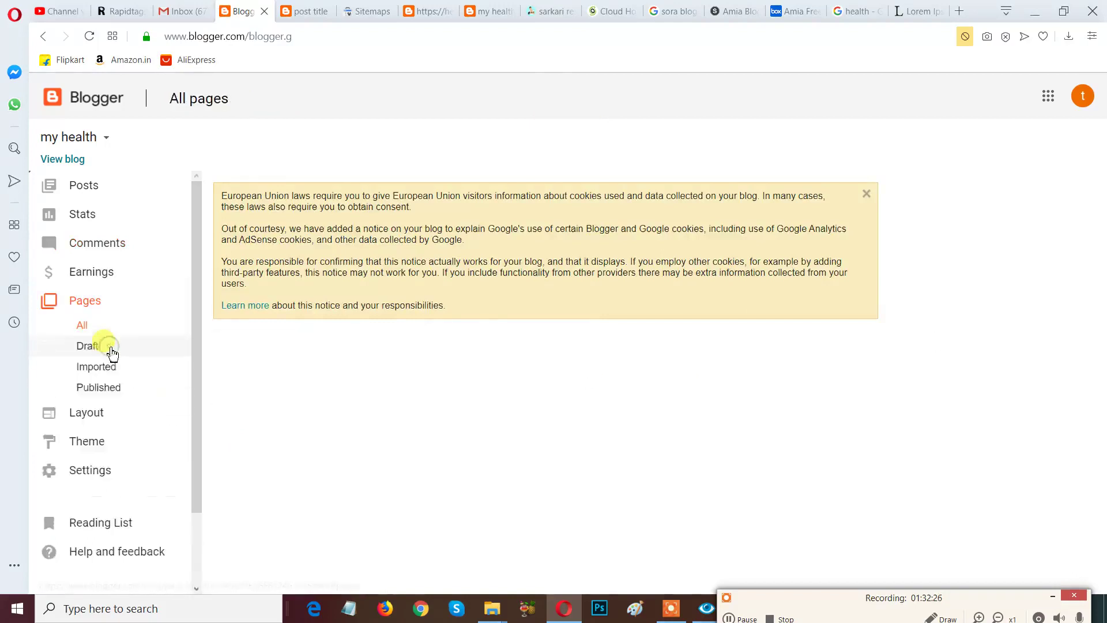
left_click(287, 344)
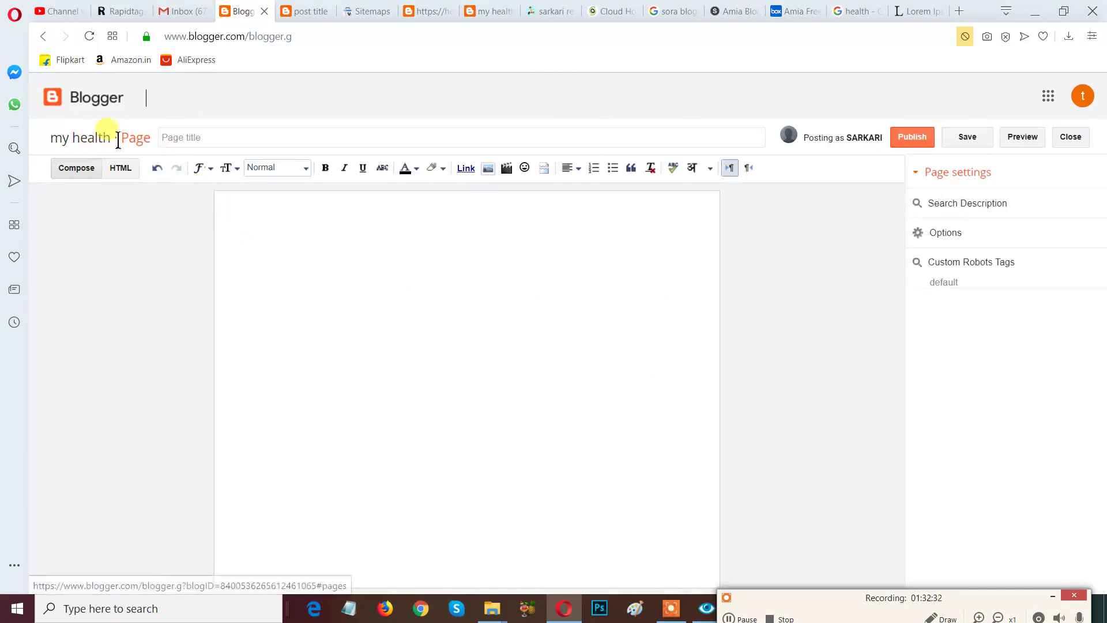
left_click_drag(118, 137, 168, 140)
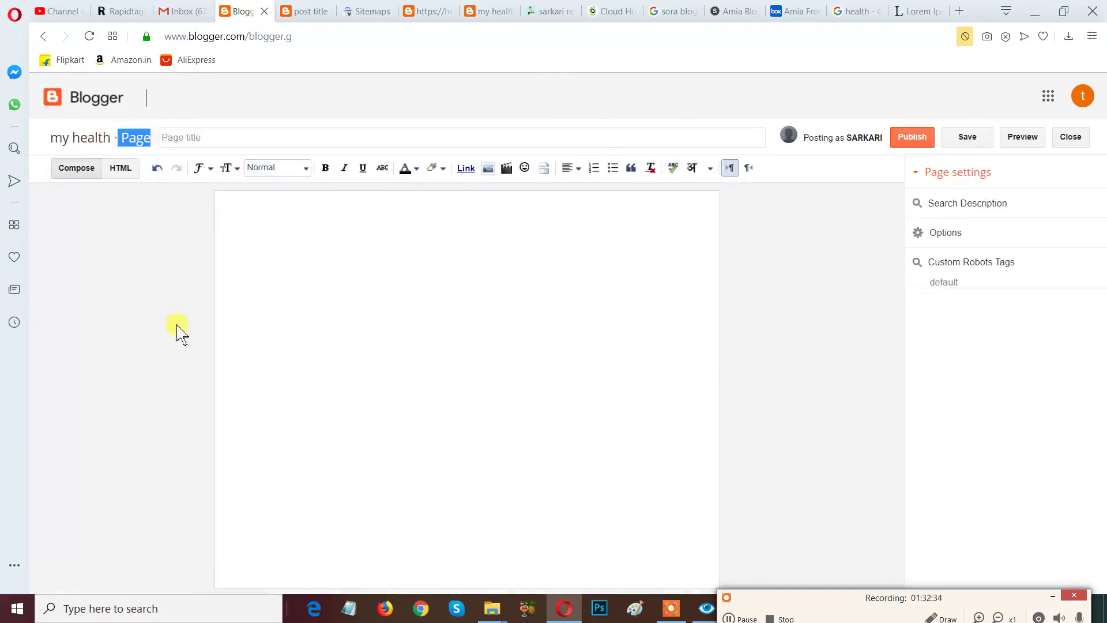
left_click(219, 141)
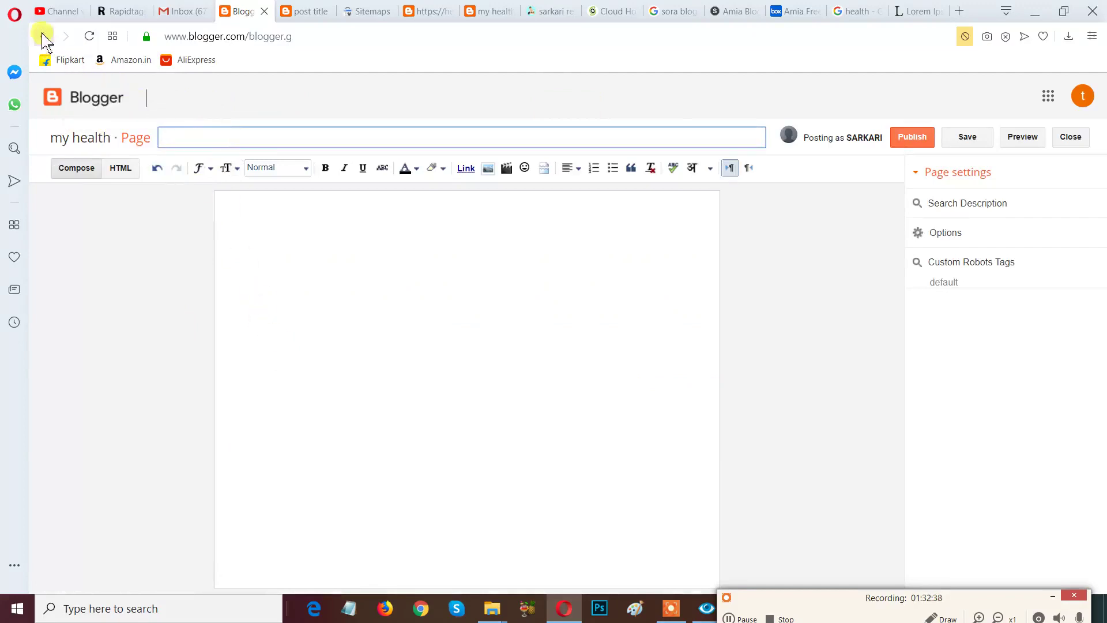
left_click(272, 259)
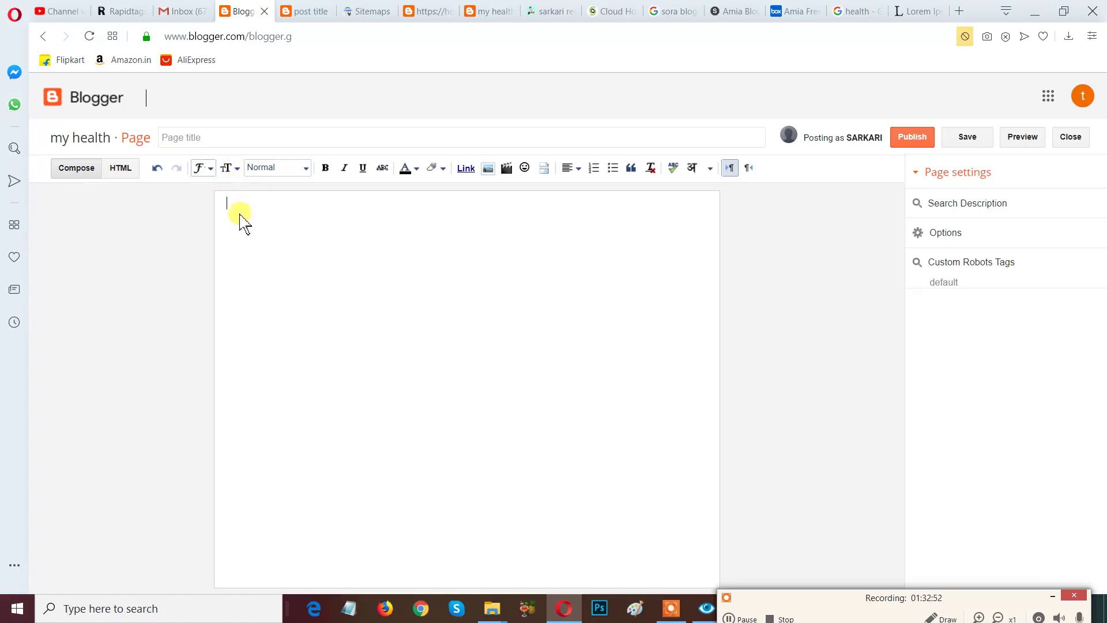
Type 'YOU CAN CREATE PAGE FROM HERE' in the page body and select that line.
type("YOUNCA")
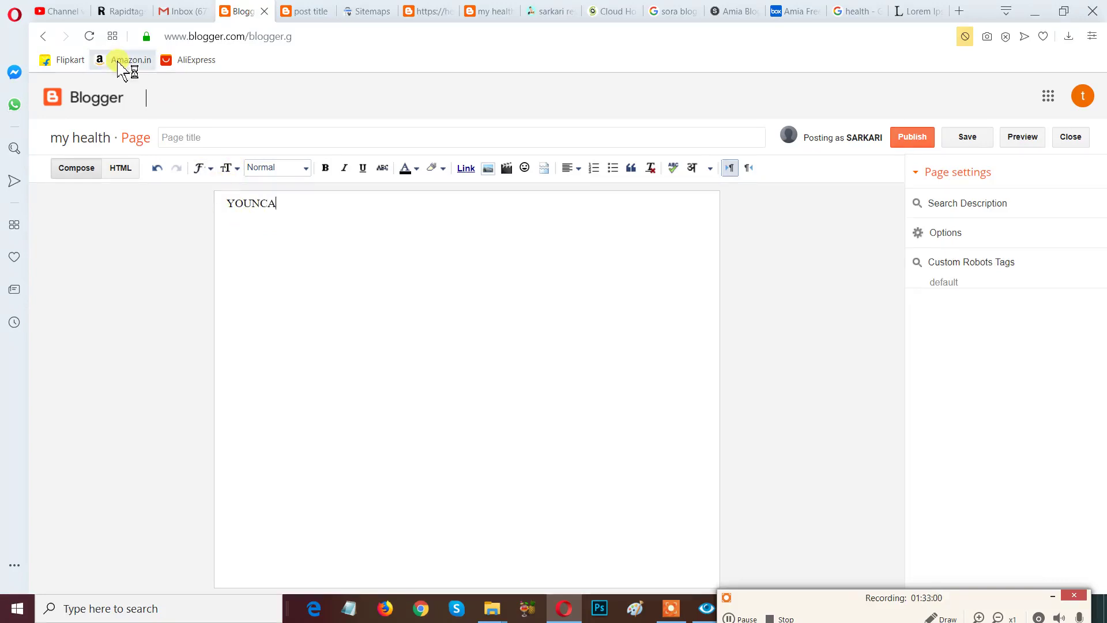
key("BackSpace")
key("BackSpace")
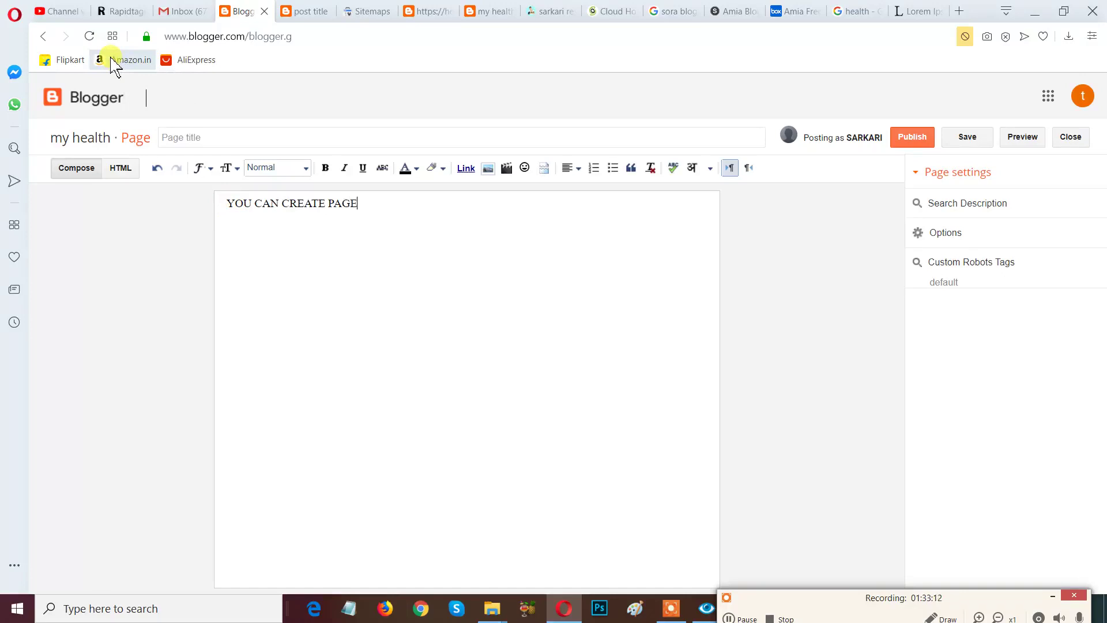
type("FROM HERE")
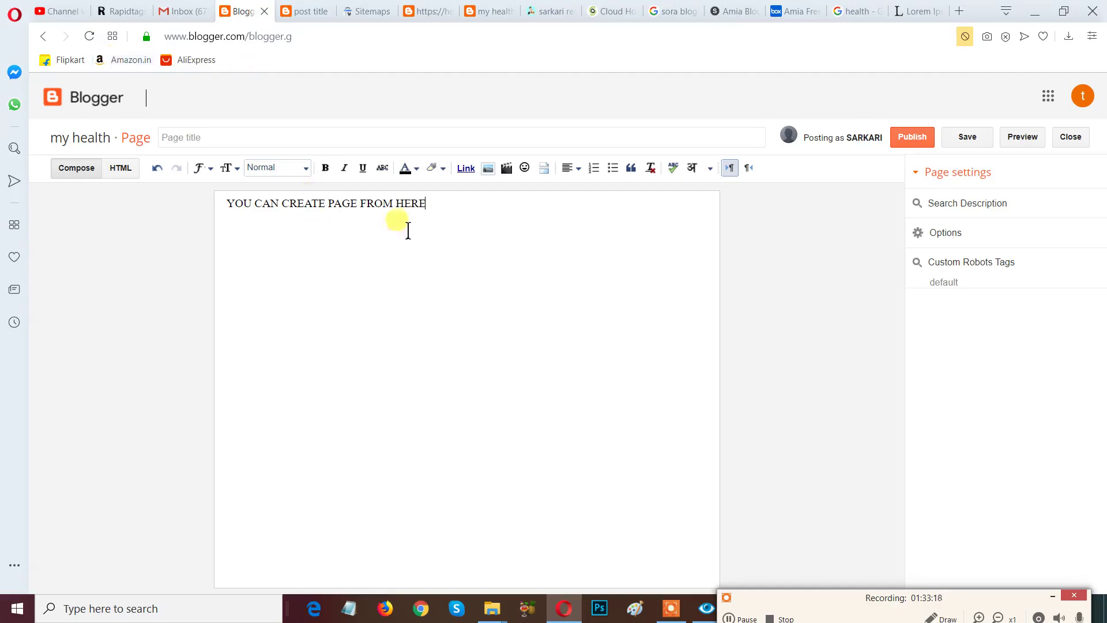
left_click_drag(446, 212, 217, 217)
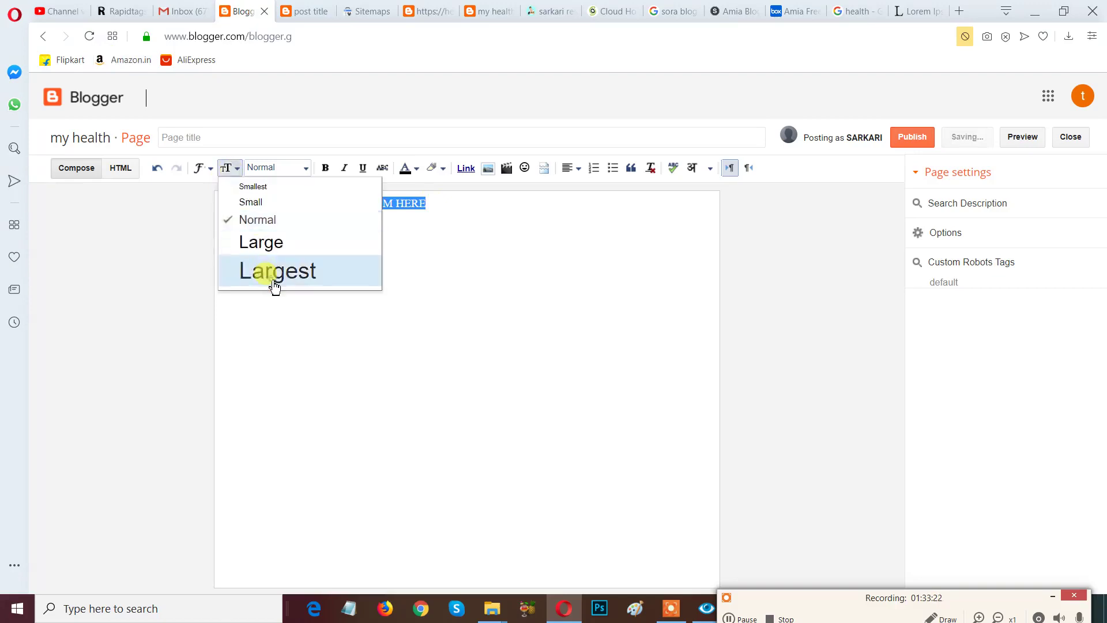
Make the opening line Largest, bold, white text on blue, then begin a new line below.
left_click(272, 274)
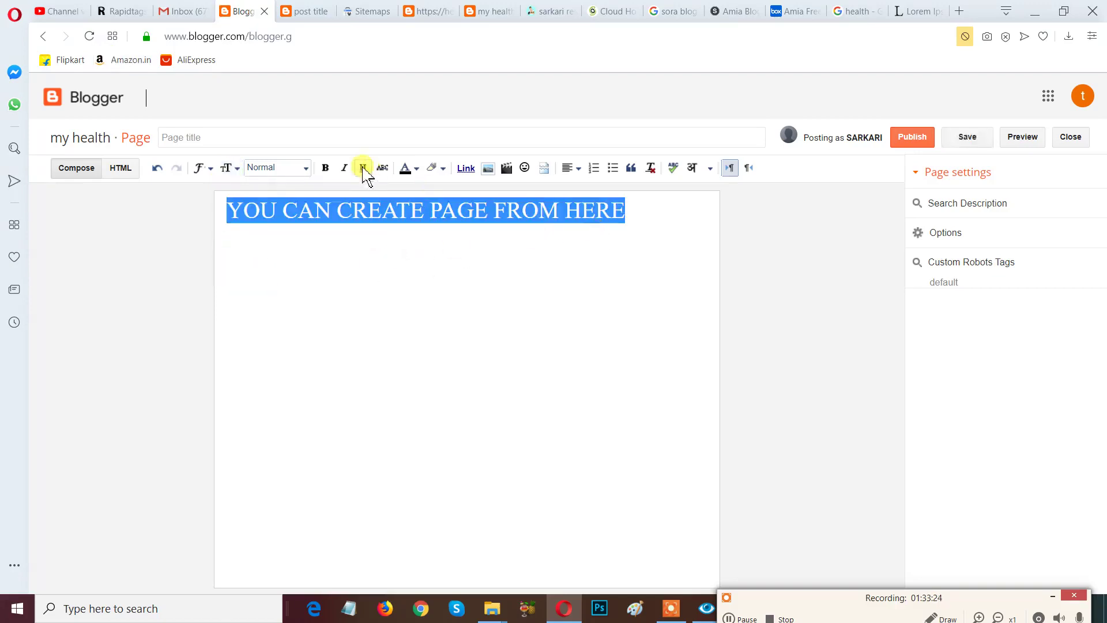
left_click(326, 168)
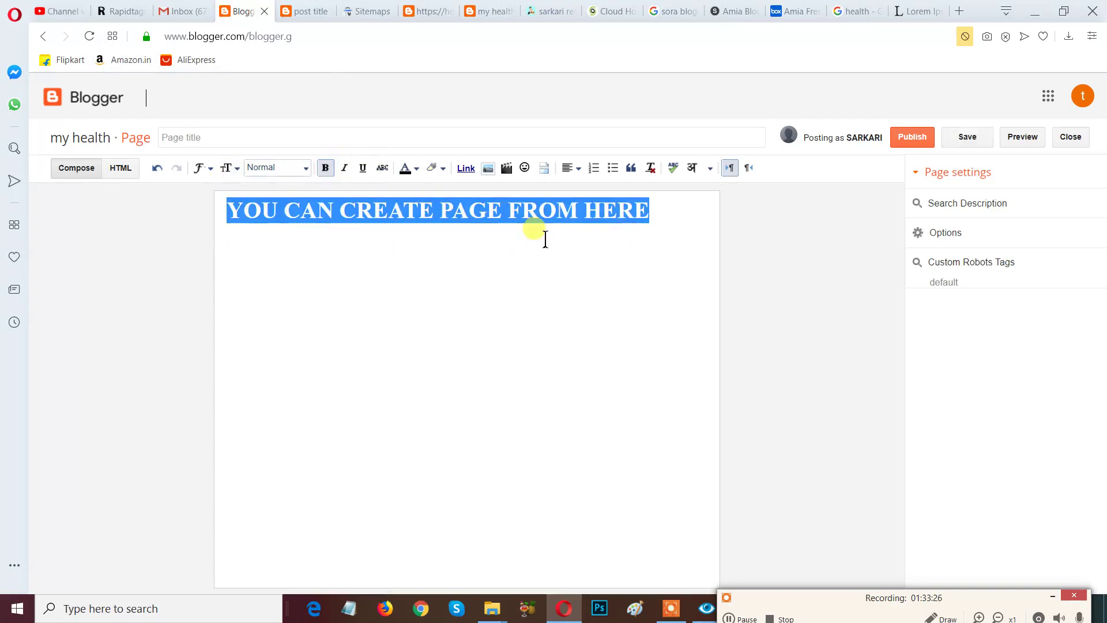
left_click(435, 168)
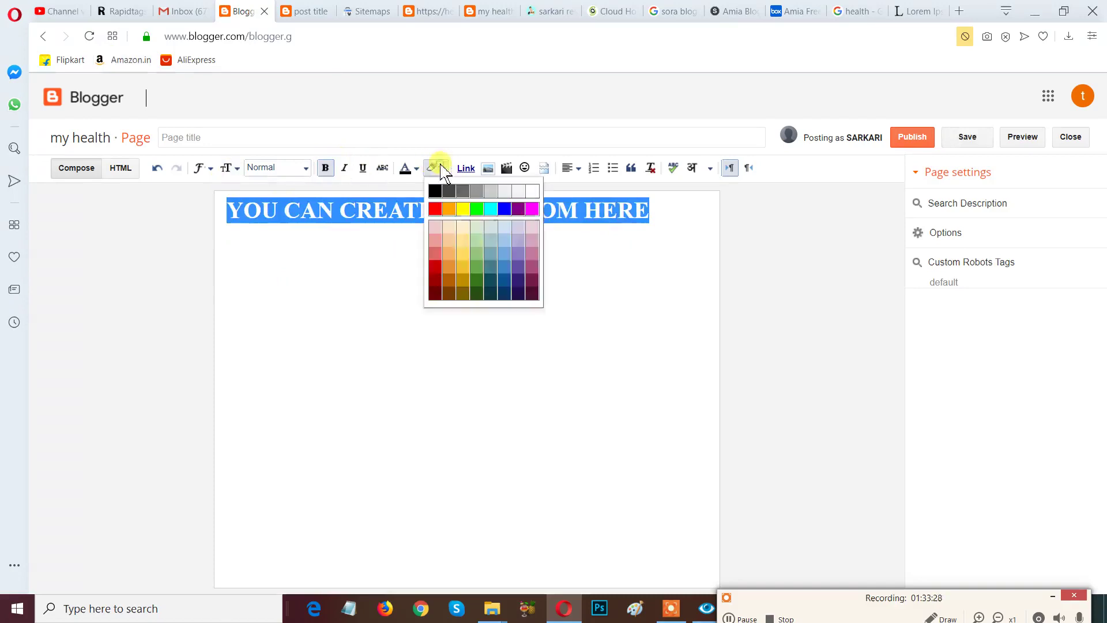
left_click(507, 209)
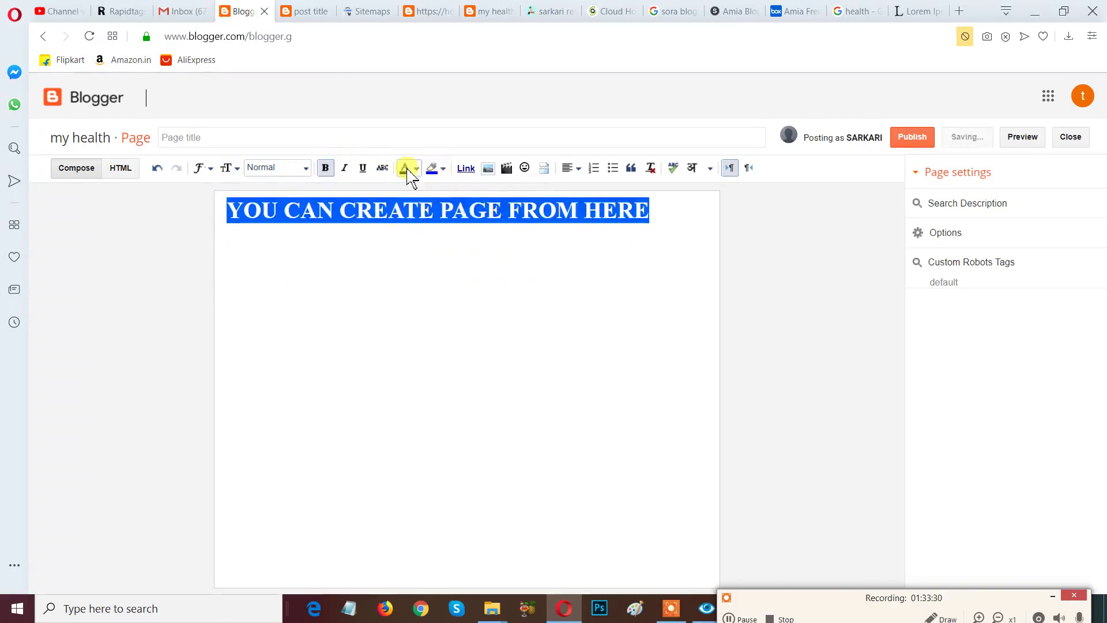
left_click(409, 167)
left_click(507, 190)
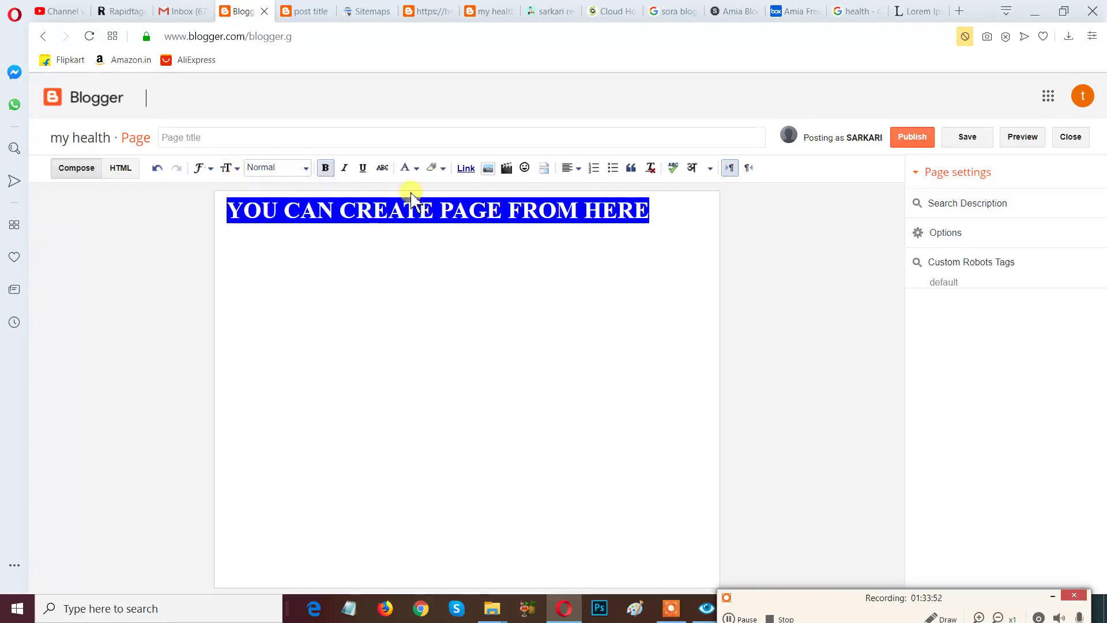
double_click(338, 307)
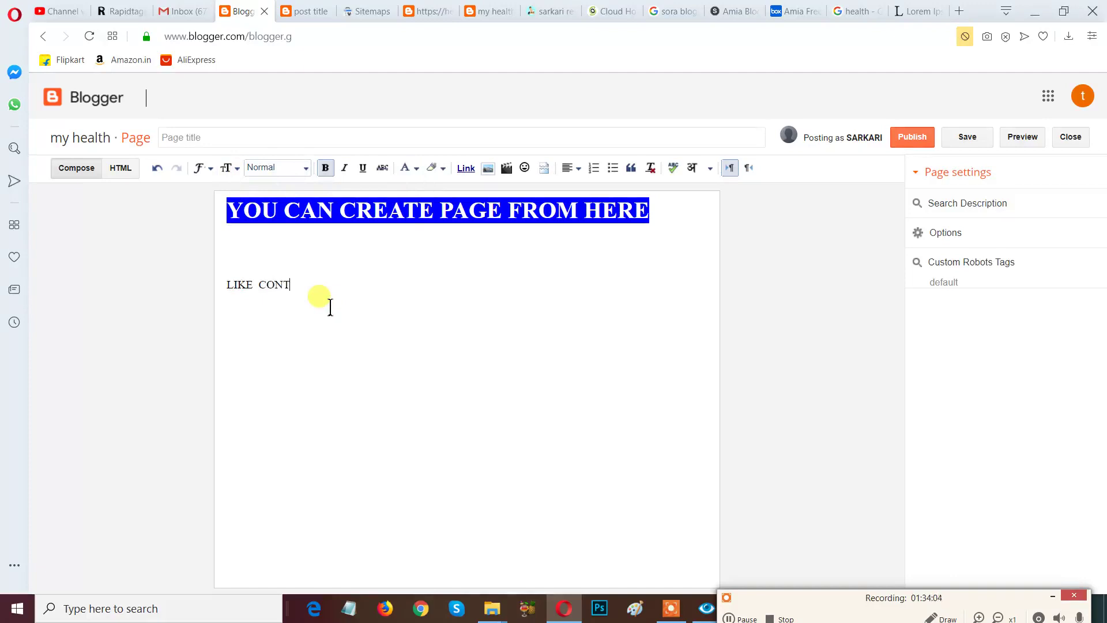
Type 'LIKE CONTACT US , PRIVACY POLICY , DISCLAIMER , TERMS OF SERVICE' and select the line.
type("ACT US")
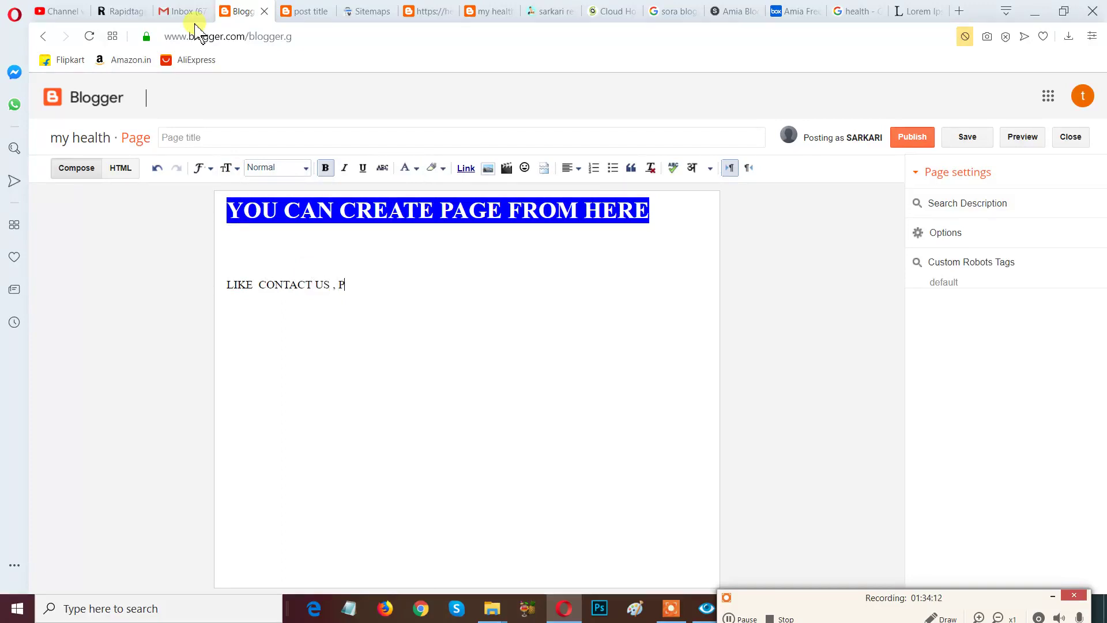
type(", PRIVACY POLICY , D")
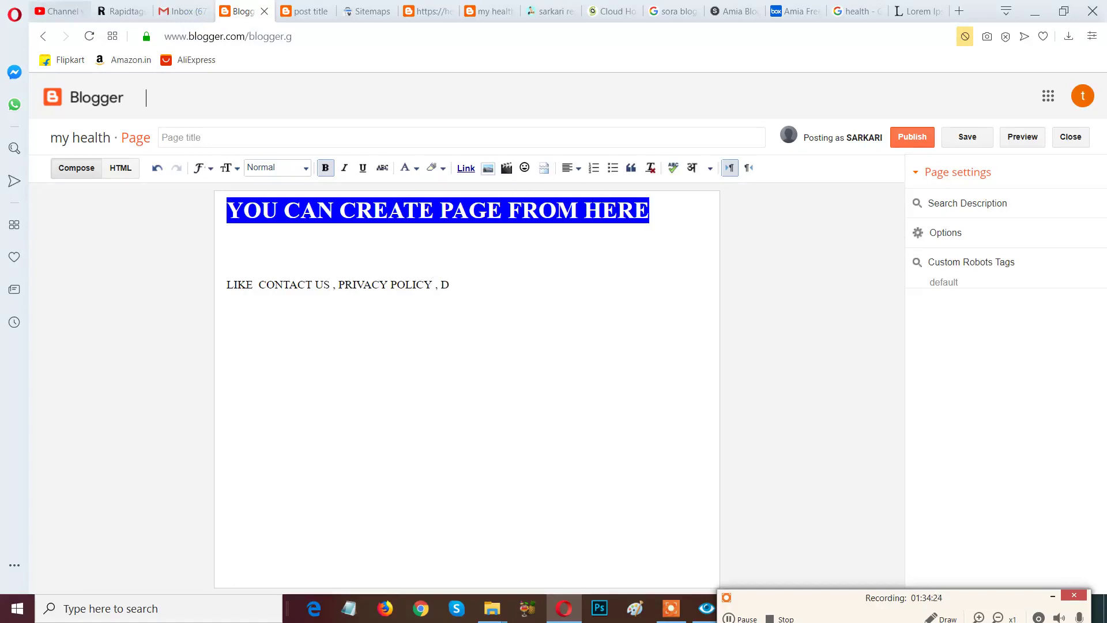
type("SCLAIMER , TERMS OF SERVICE")
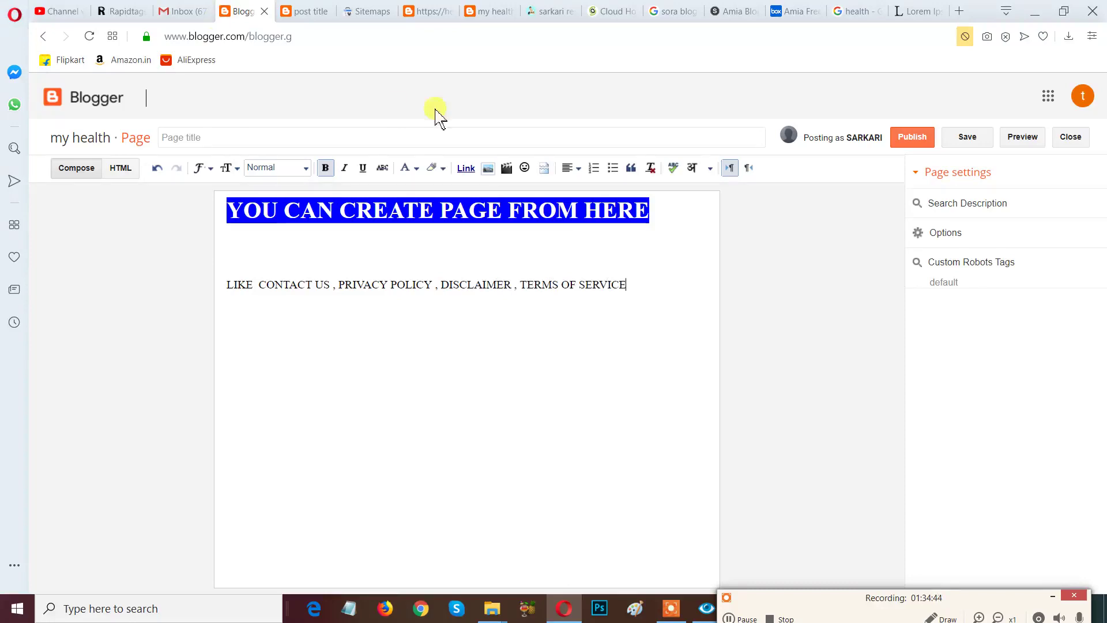
left_click_drag(654, 297, 224, 284)
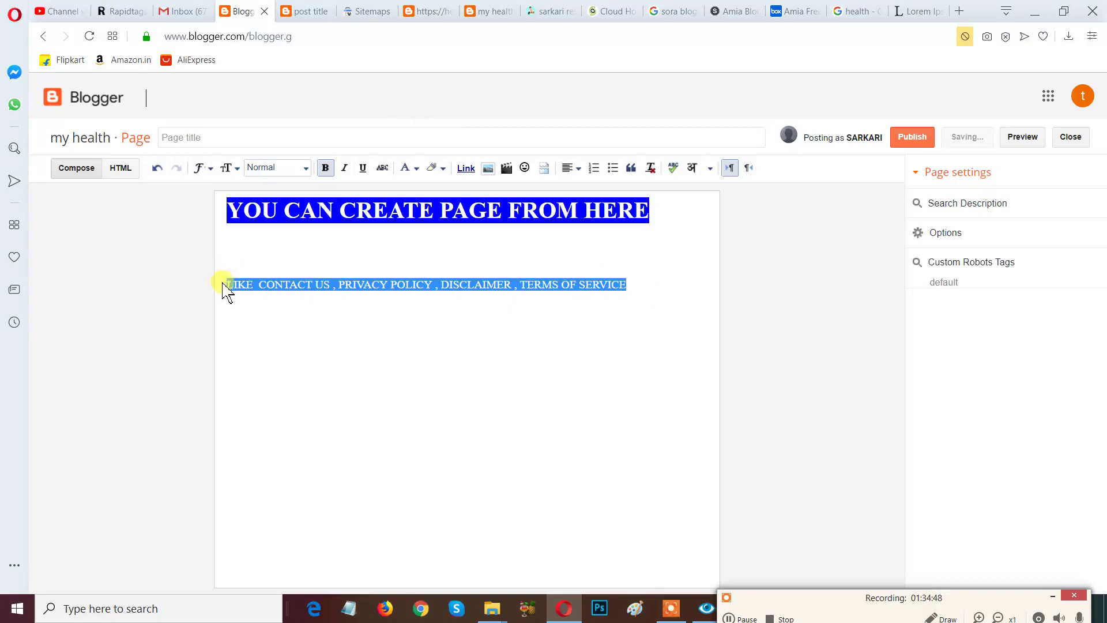
Give the second line a cyan background with white text, then reselect it.
left_click(430, 167)
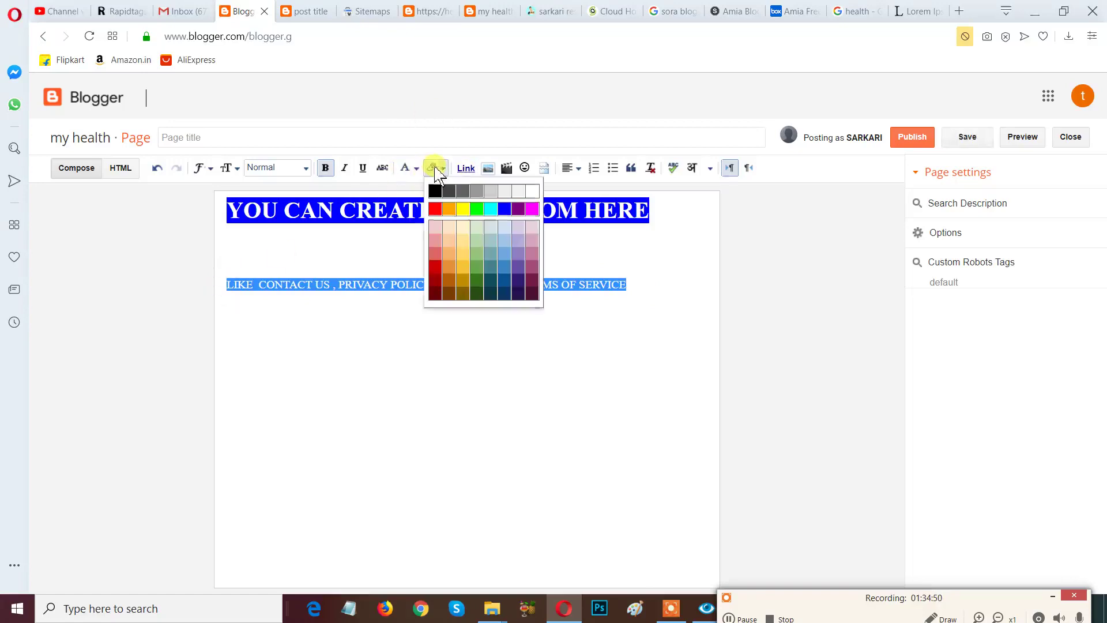
left_click(494, 209)
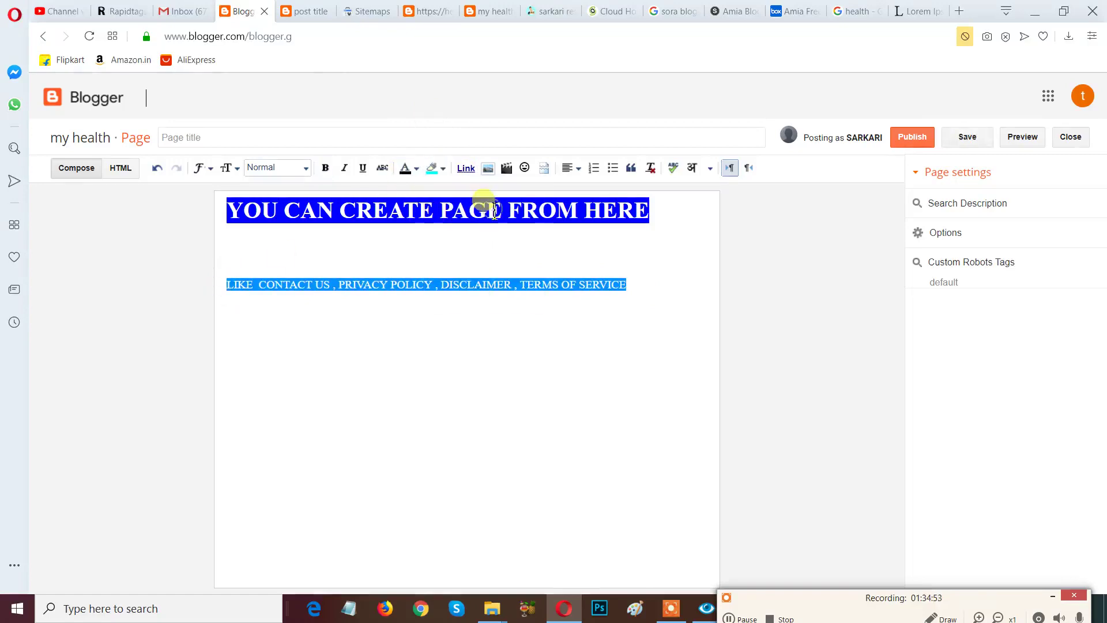
left_click(407, 171)
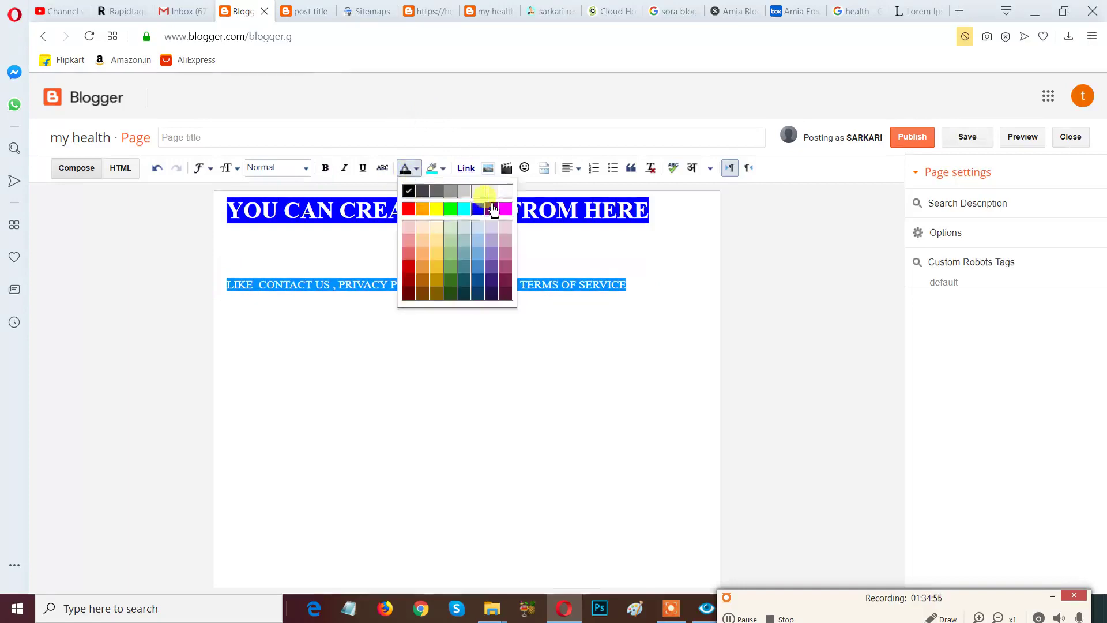
left_click(505, 191)
left_click_drag(635, 294, 282, 294)
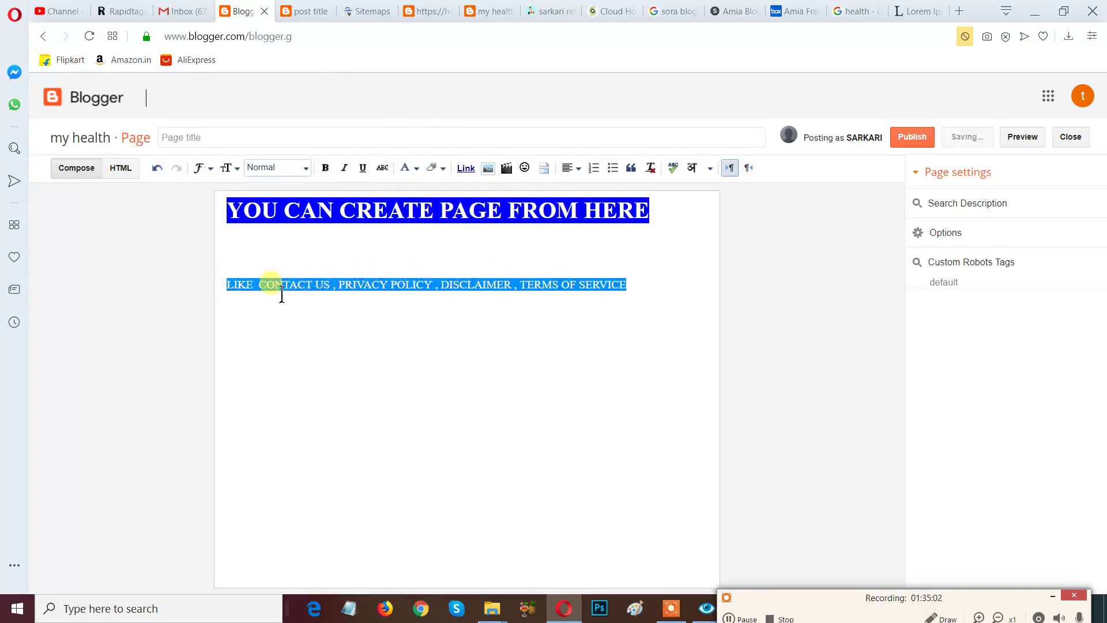
left_click_drag(652, 293, 431, 292)
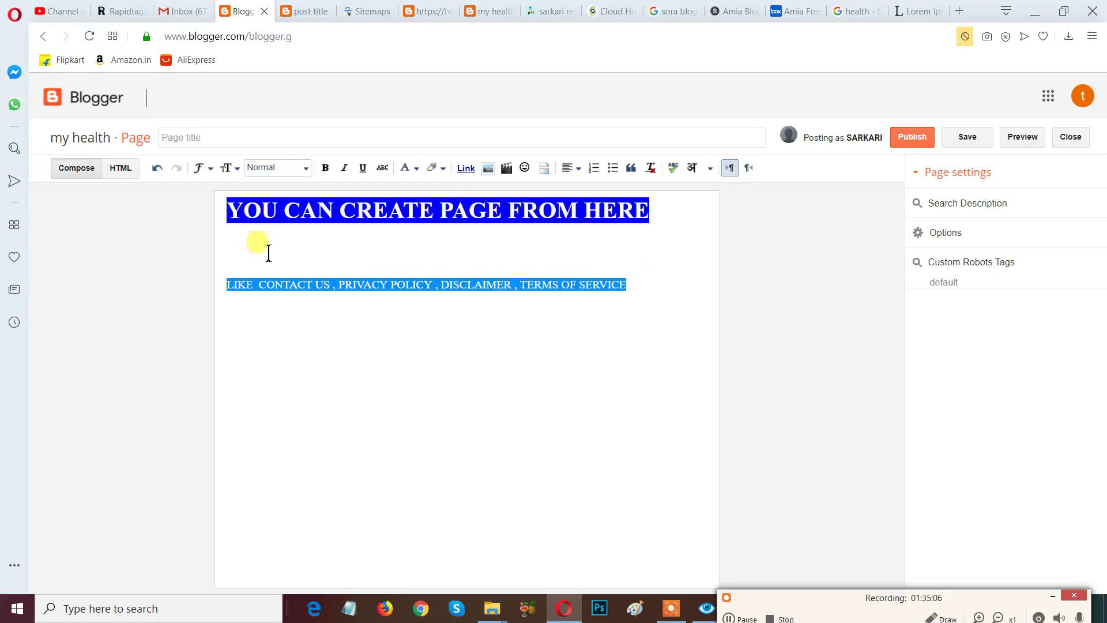
left_click_drag(230, 289, 638, 289)
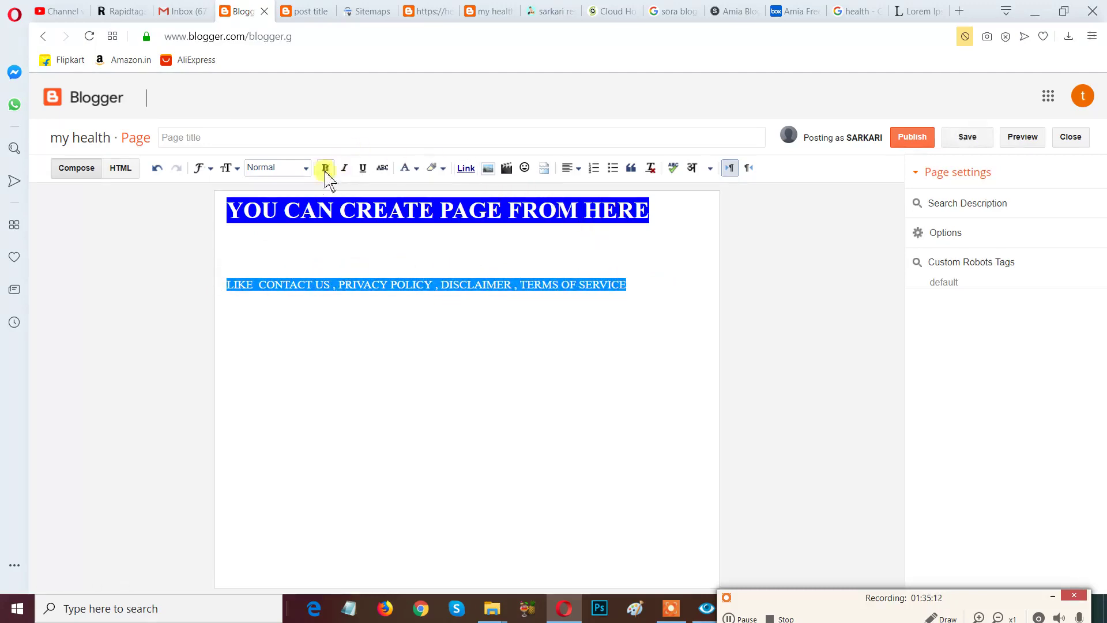
Turn the second line into a heading at the Largest text size.
left_click(283, 170)
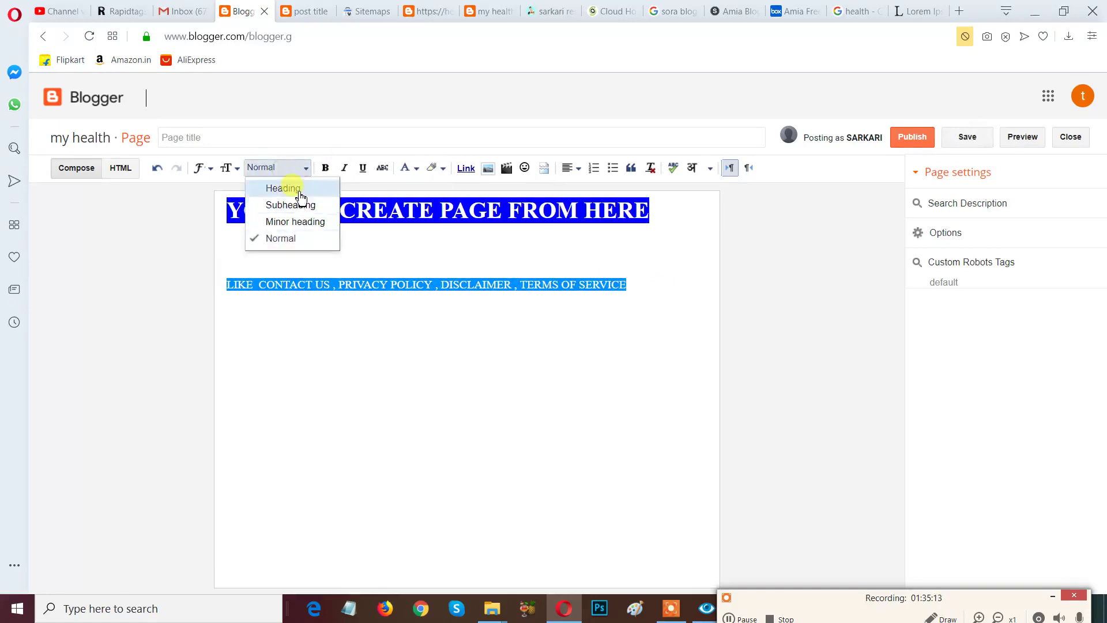
left_click(293, 188)
left_click(226, 167)
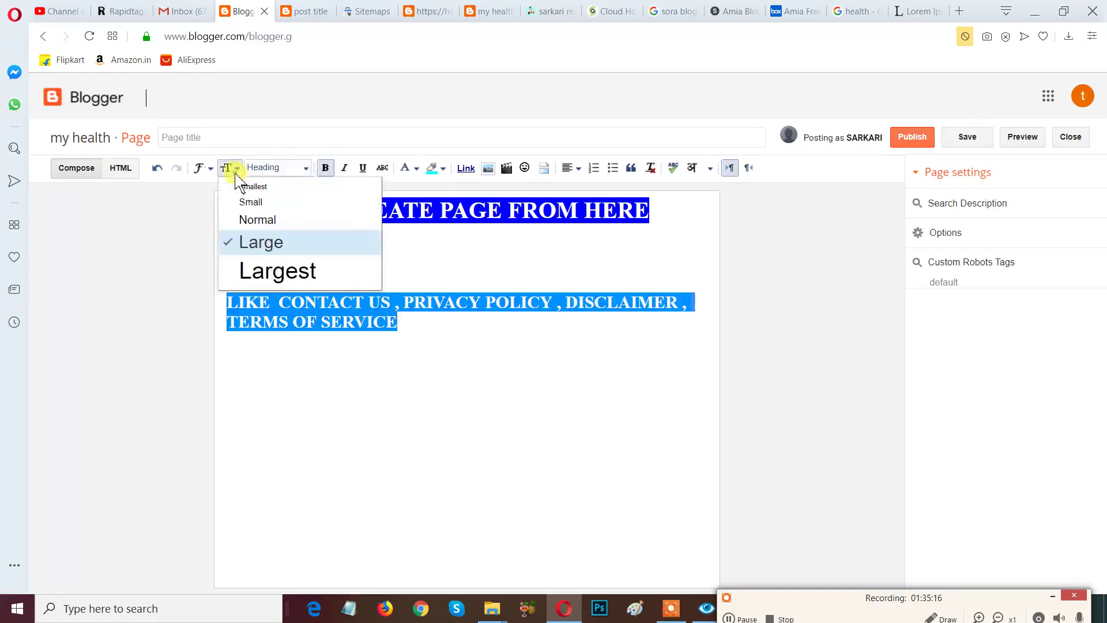
left_click(264, 272)
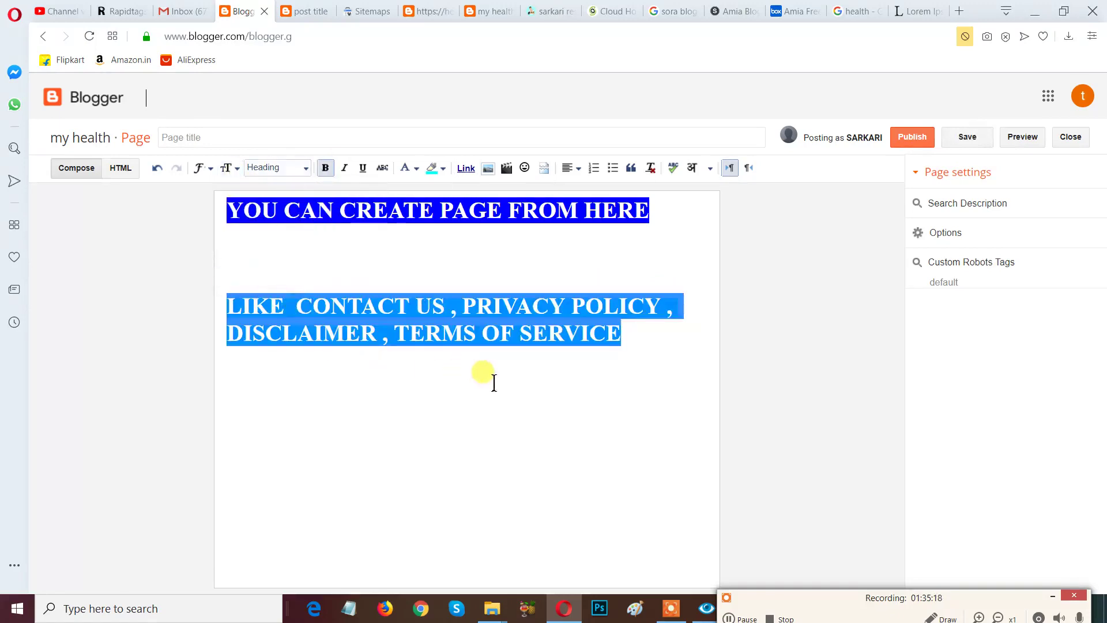
left_click(626, 359)
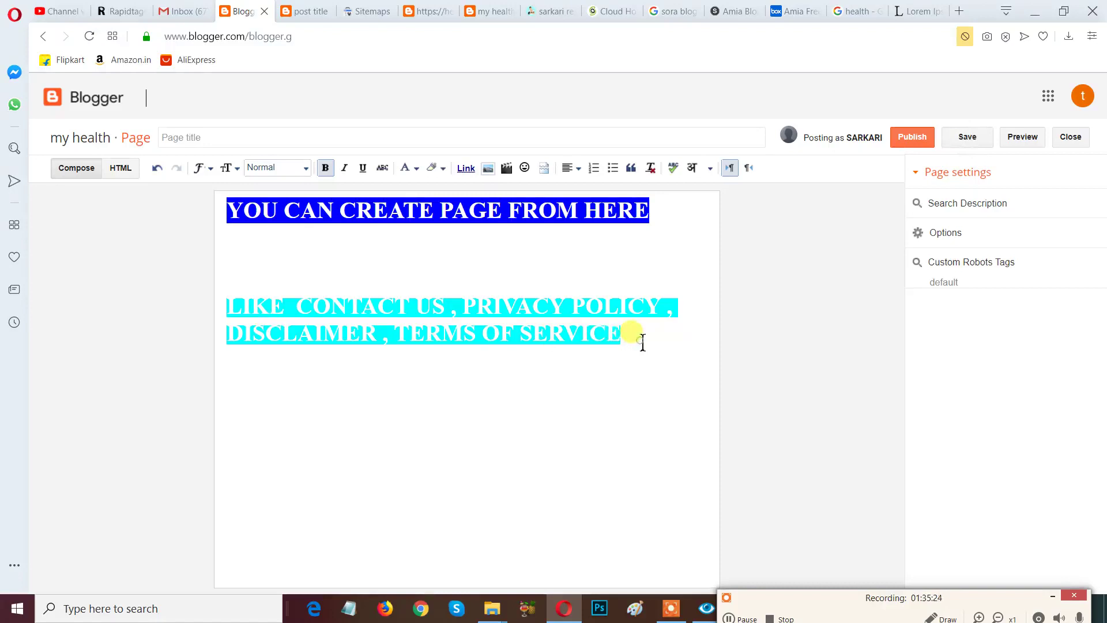
Change the second line's background to blue and place the caret in the body below.
left_click_drag(641, 340, 210, 309)
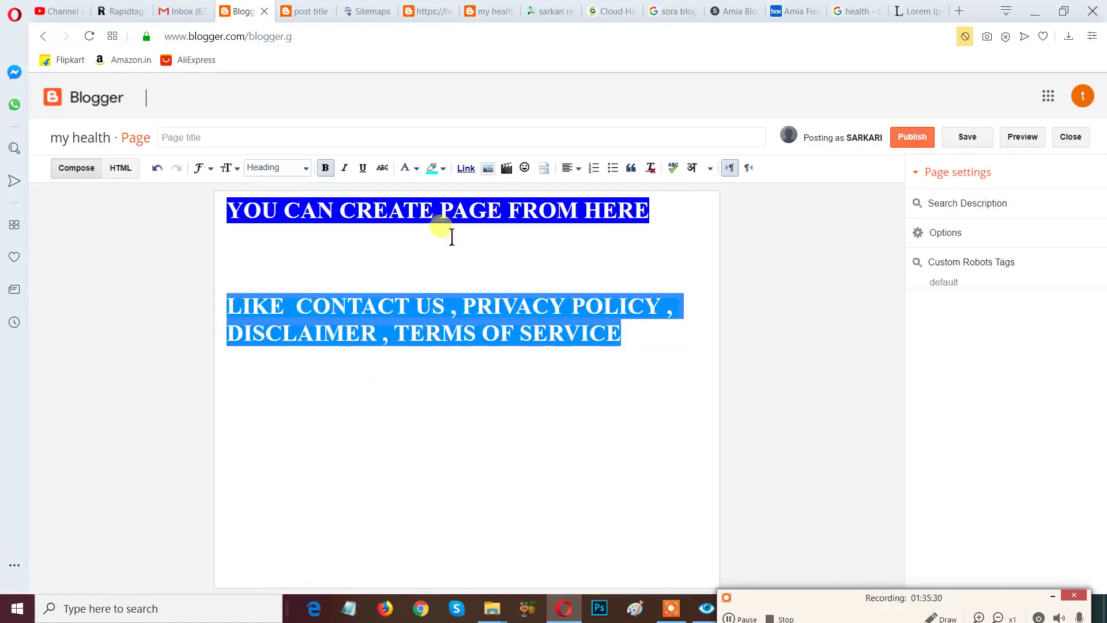
left_click(443, 169)
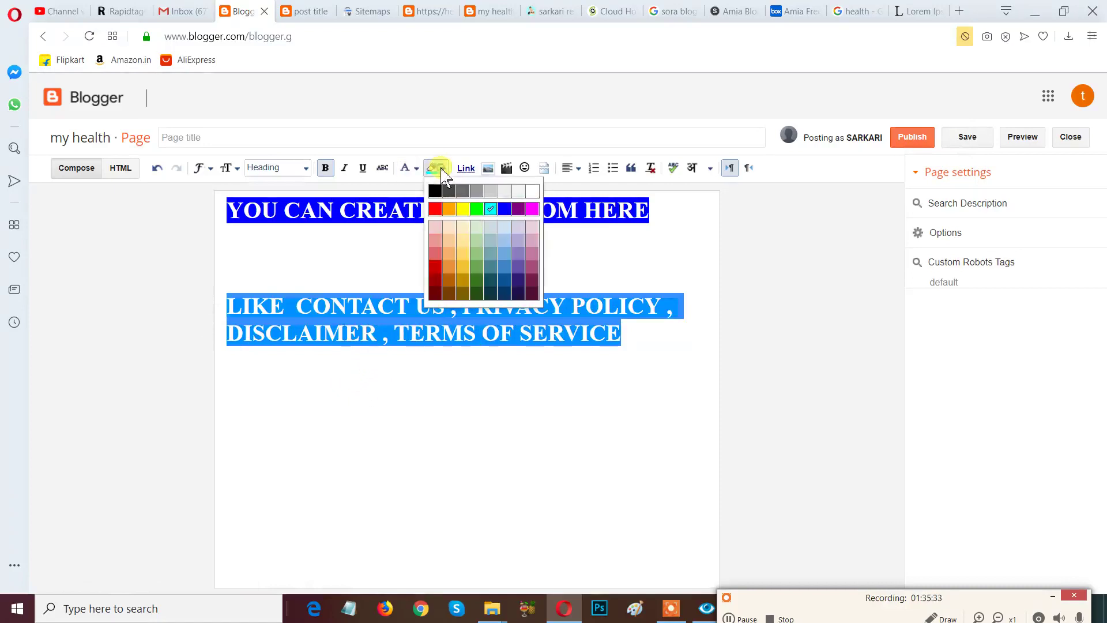
left_click(505, 209)
left_click(562, 373)
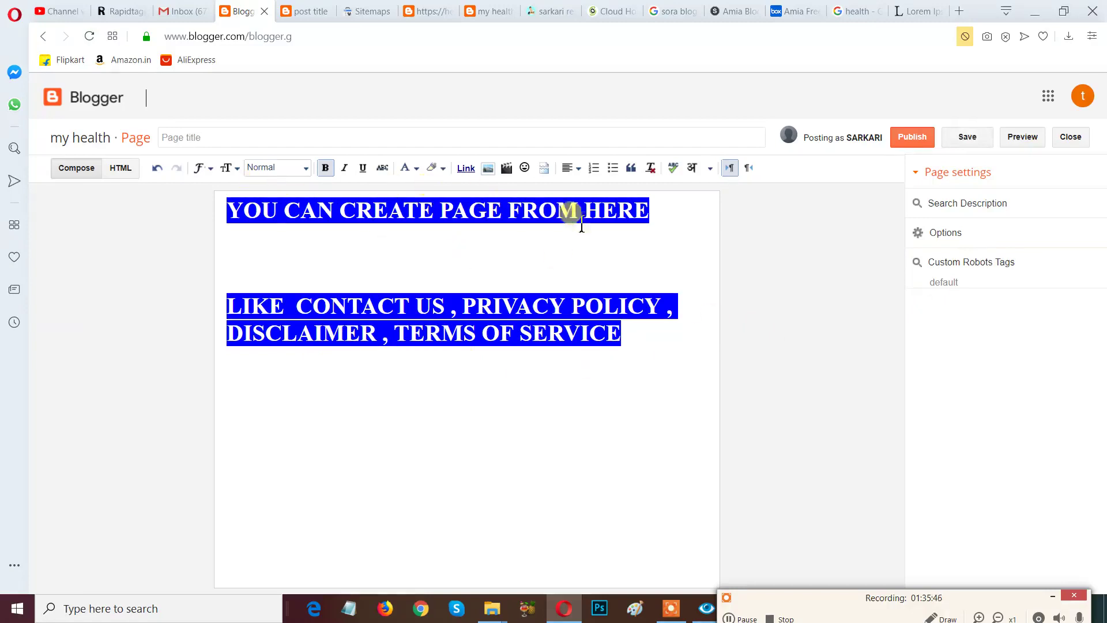
left_click(655, 342)
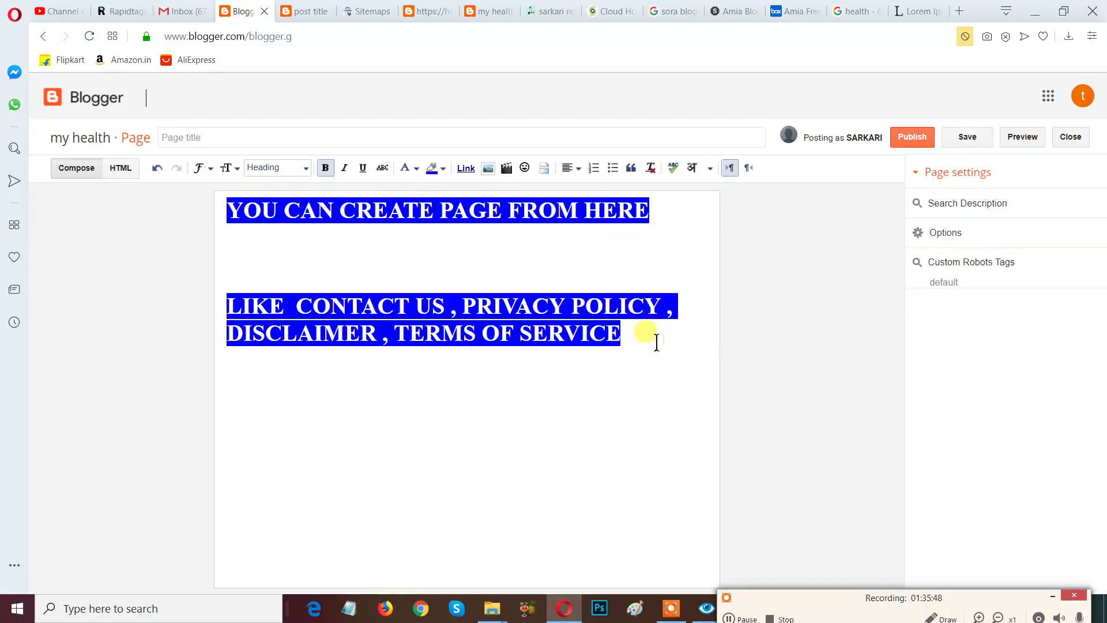
left_click(395, 403)
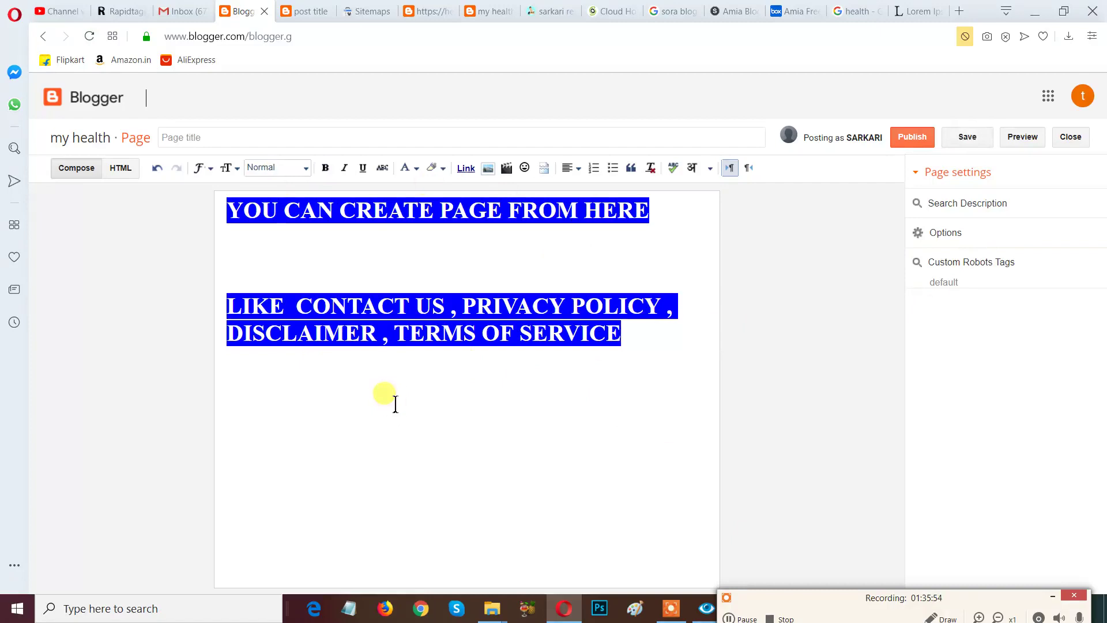
Glance at the live post, then return to Blogger and open the blog's Layout page from All pages.
left_click(306, 12)
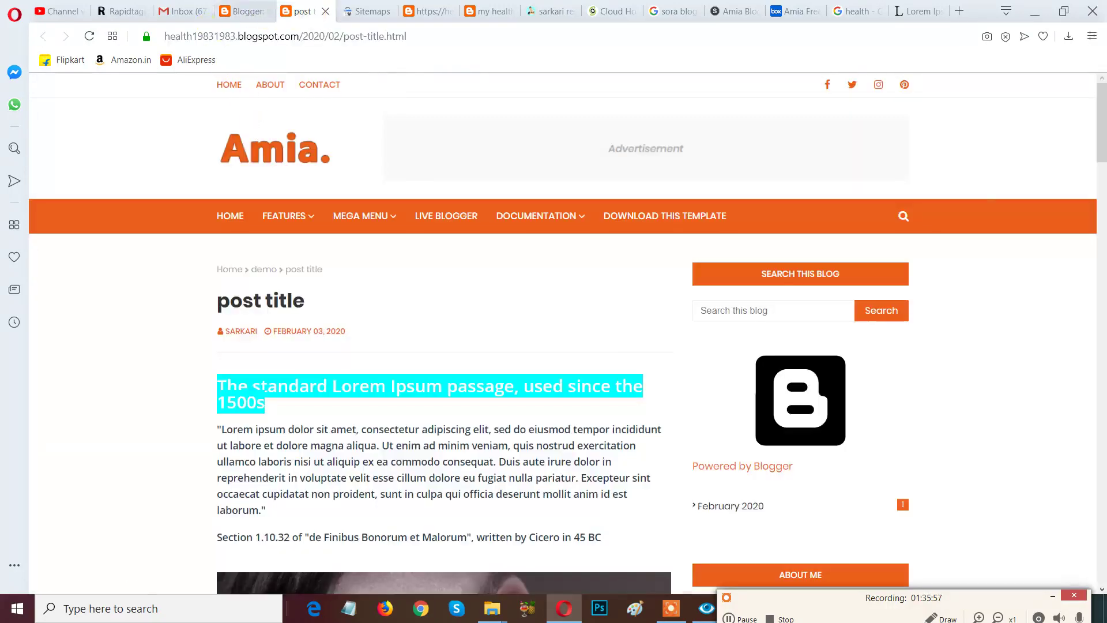
left_click(246, 12)
left_click(44, 38)
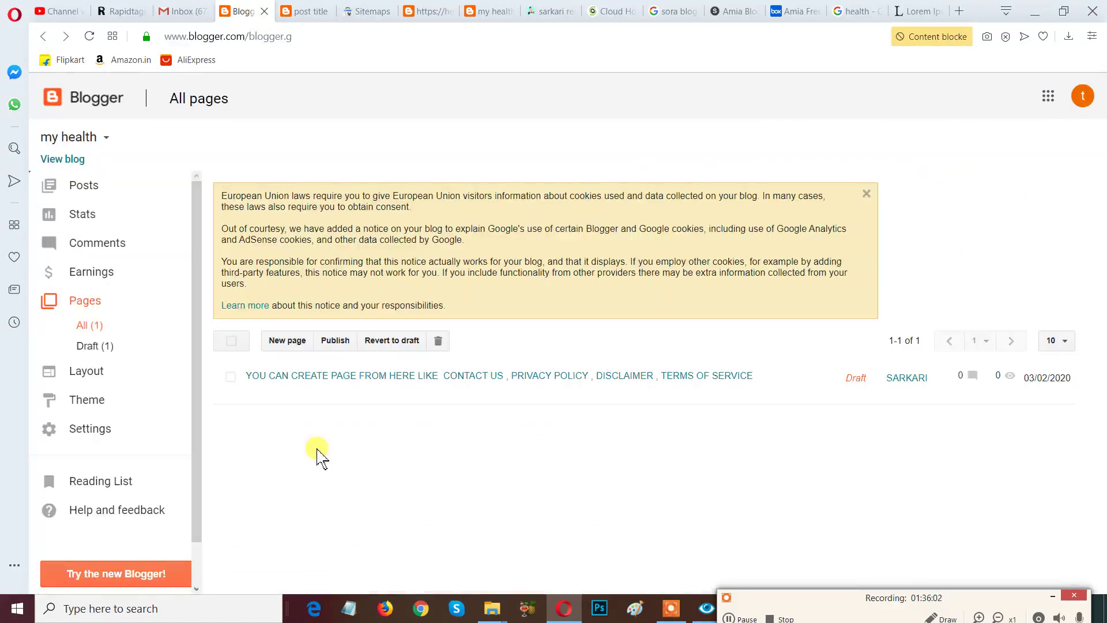
left_click(87, 371)
Remove the Amia image from the Header Logo gadget and start choosing a new image file.
scroll(663, 463, "down", 4)
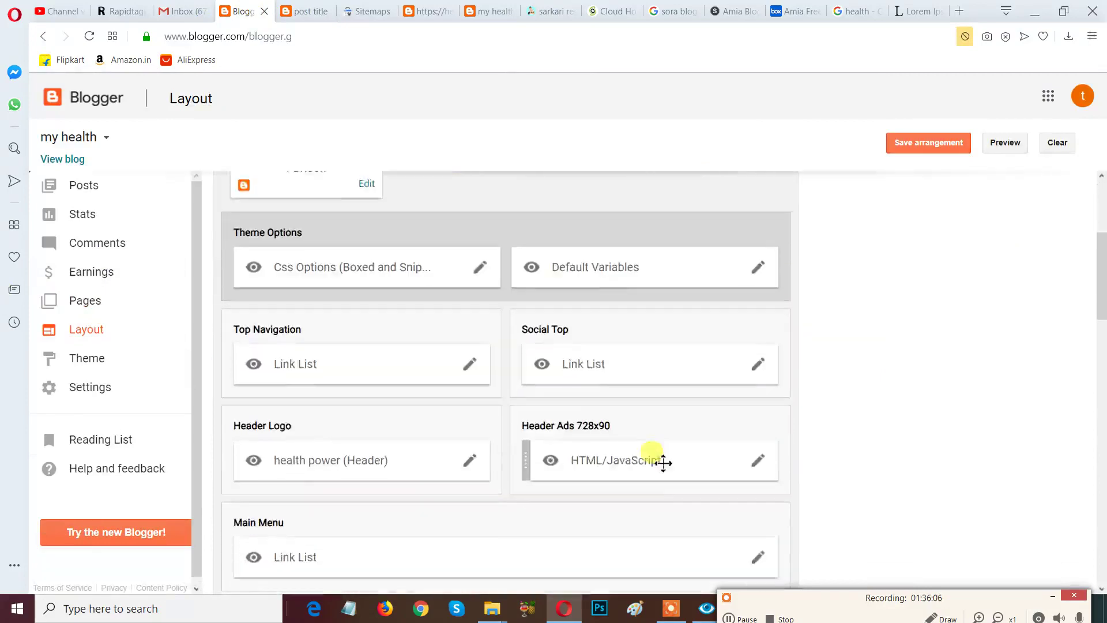
scroll(663, 464, "down", 3)
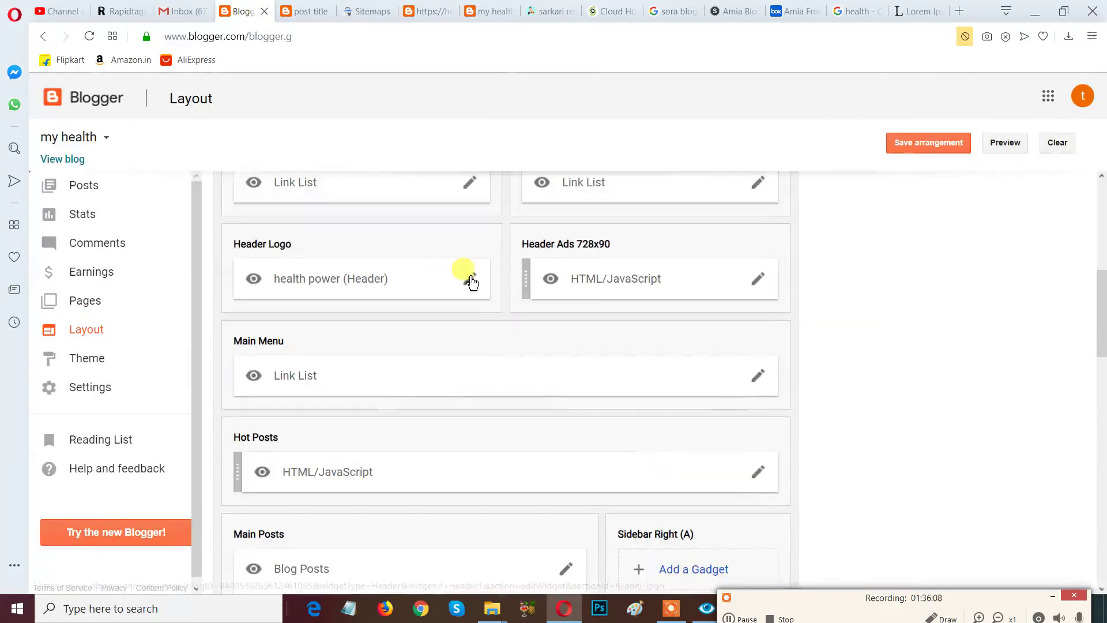
left_click(470, 279)
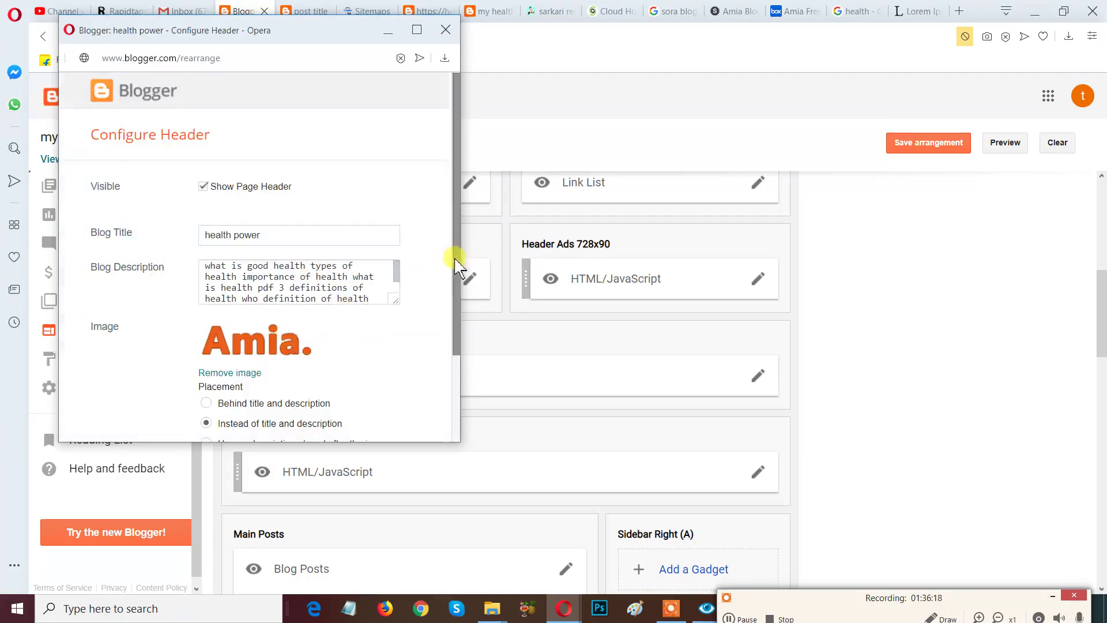
scroll(388, 320, "down", 1)
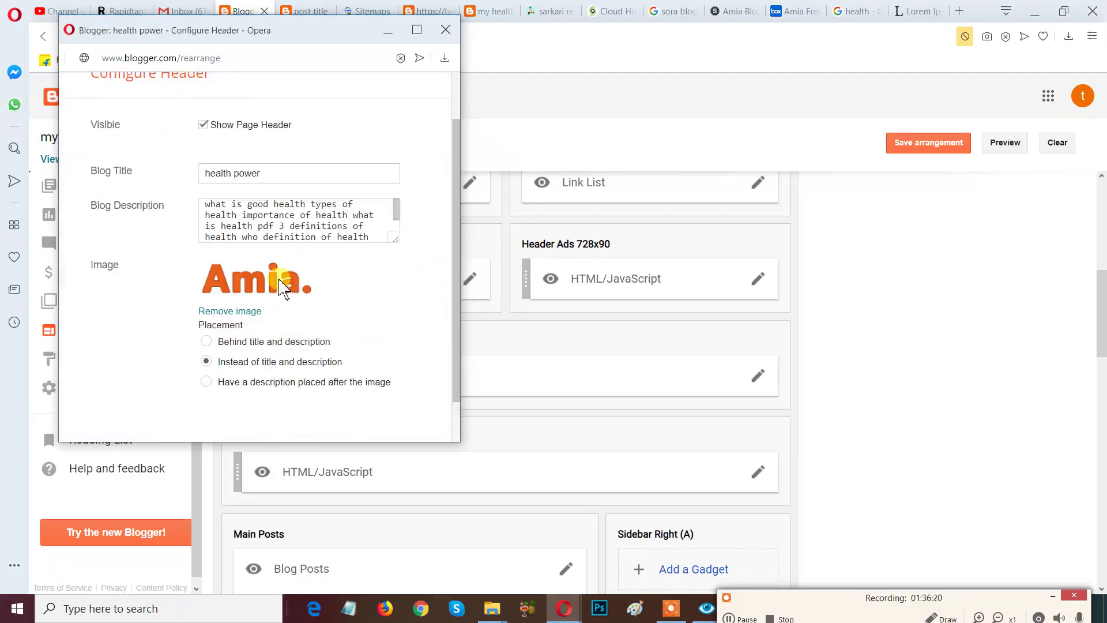
left_click(226, 314)
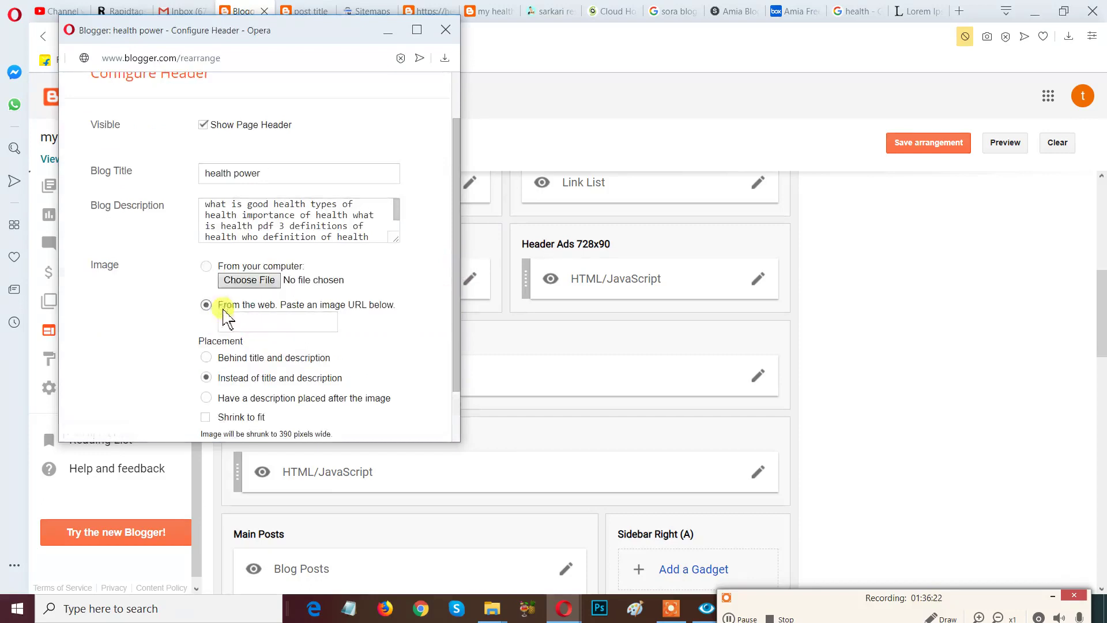
left_click(254, 282)
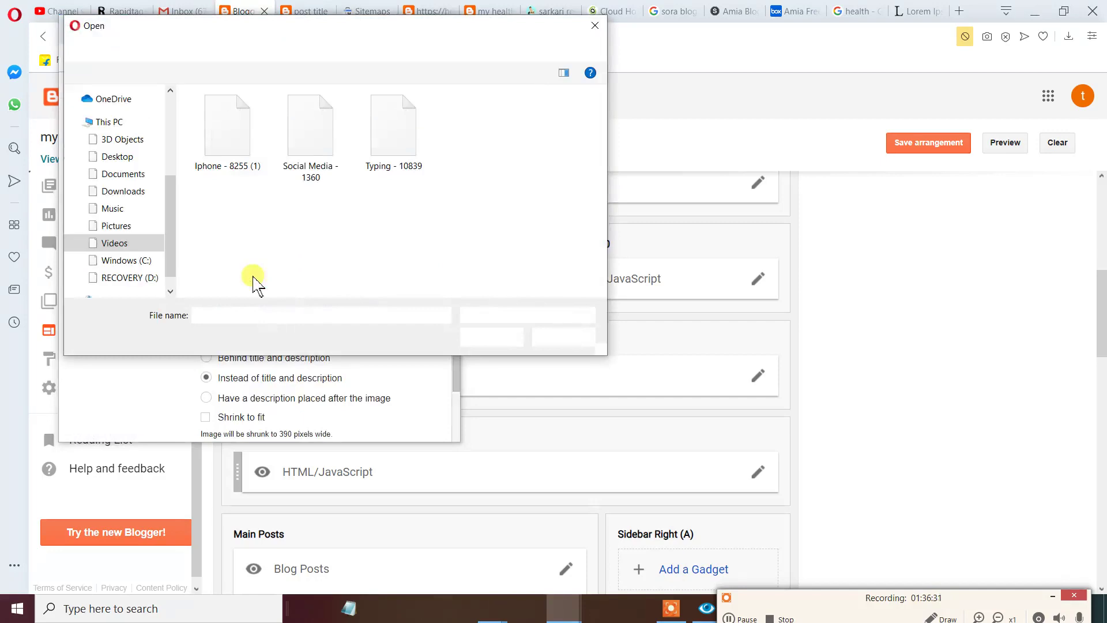
Upload air1 from Pictures > jiov oda airtel idea bsnl as the header logo image.
left_click(125, 231)
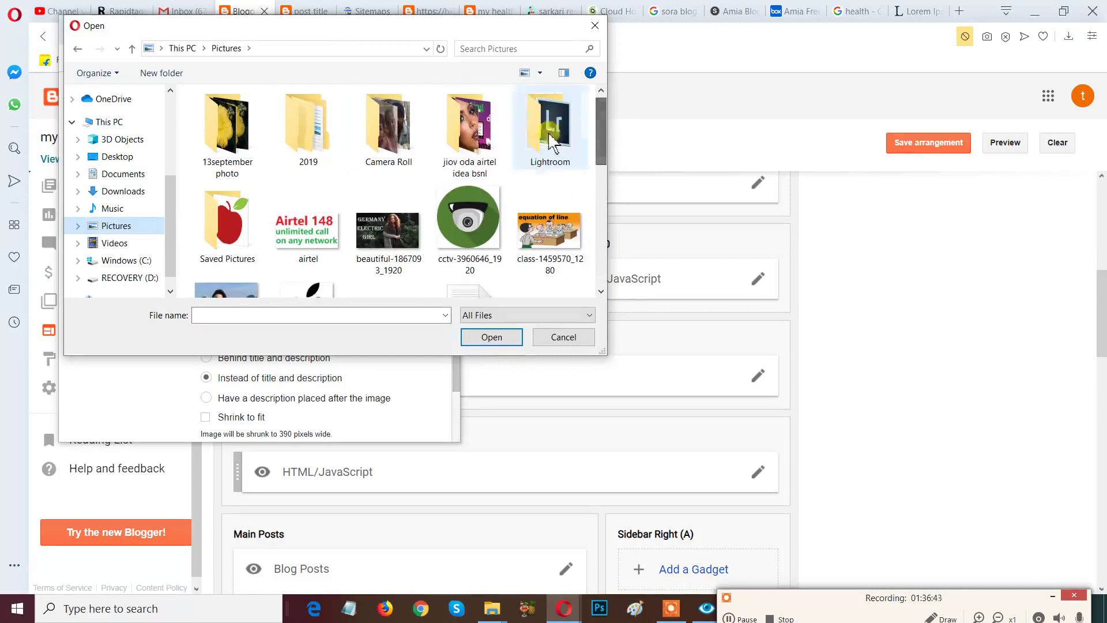
left_click(473, 136)
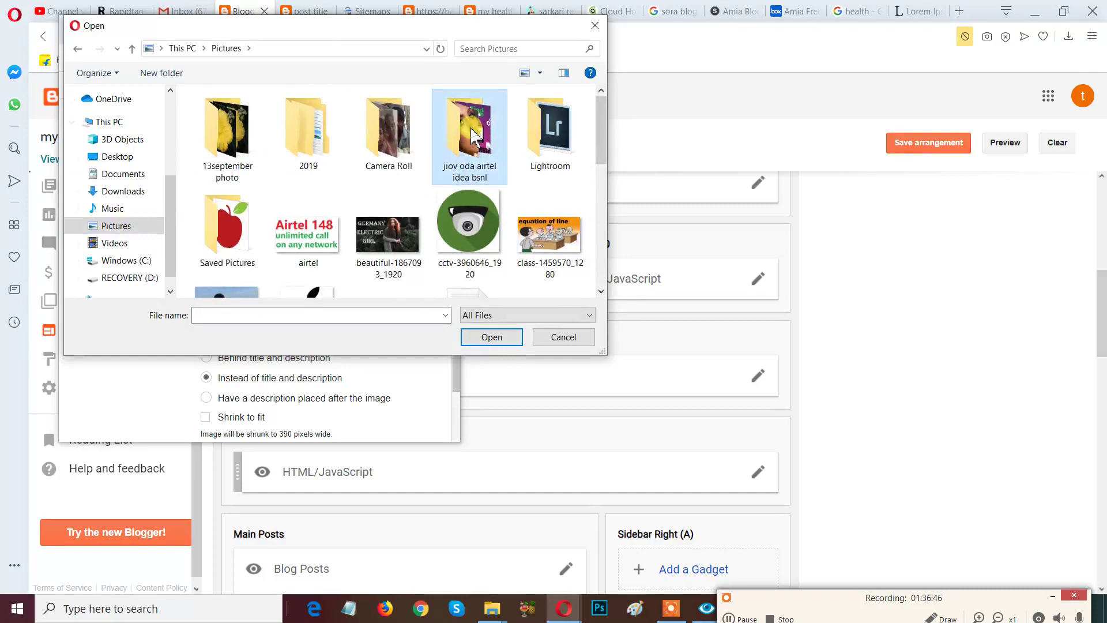
double_click(473, 136)
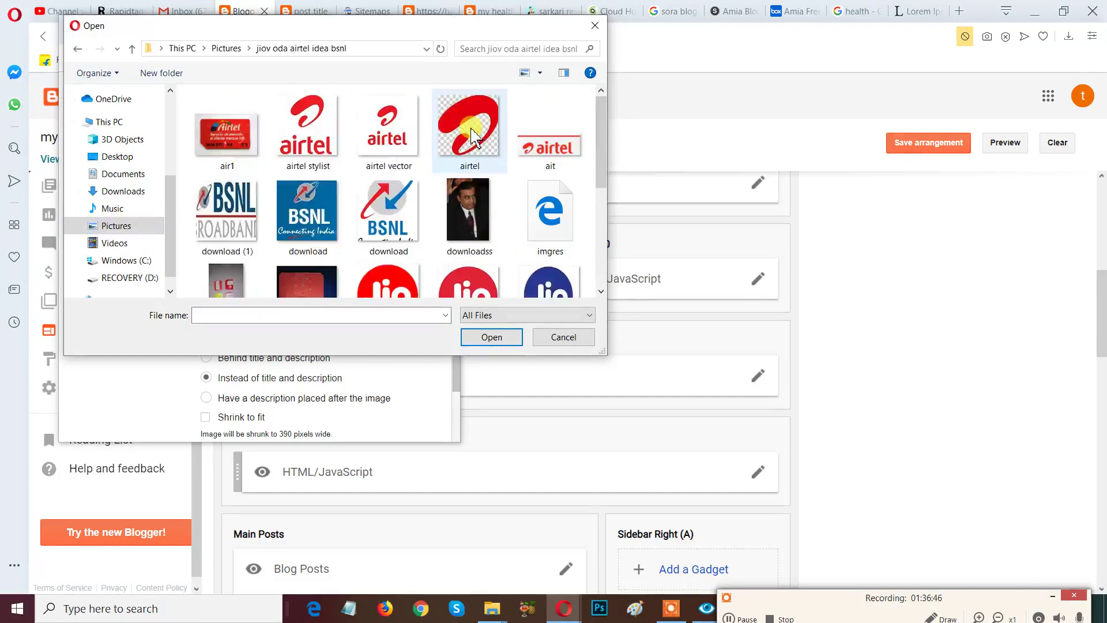
left_click(323, 232)
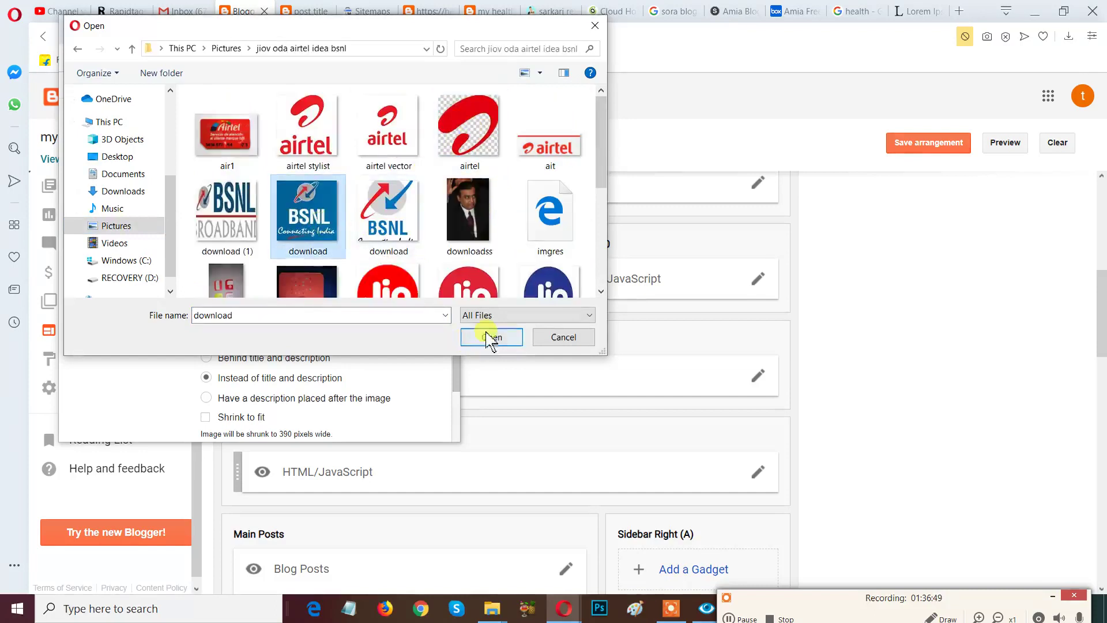
mouse_move(602, 171)
left_mouse_down()
mouse_move(602, 296)
mouse_move(618, 173)
left_mouse_up()
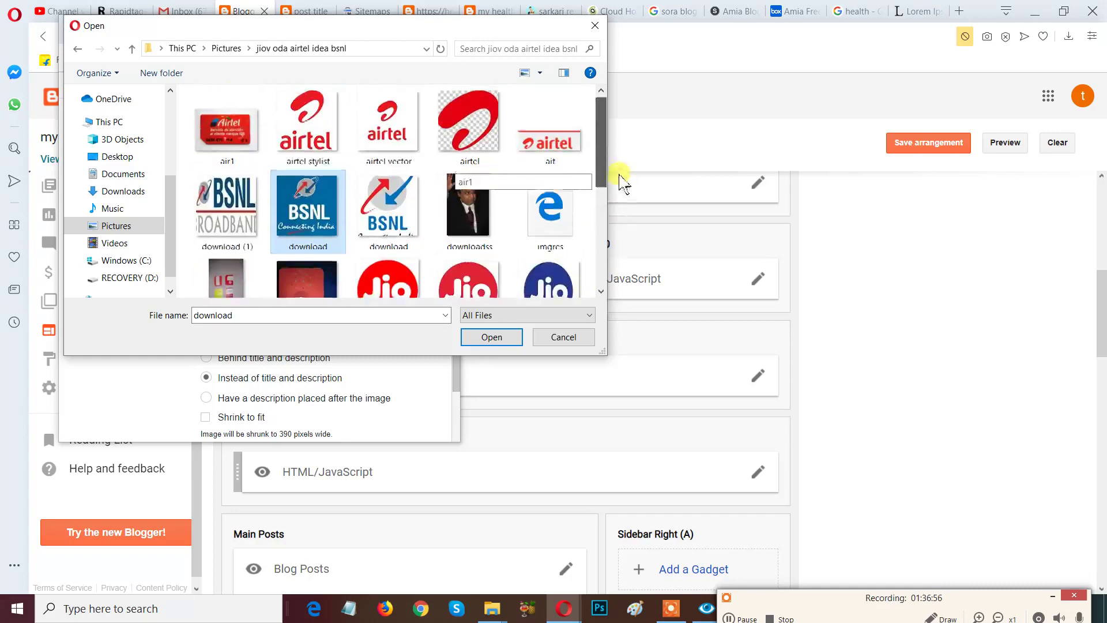
left_click(243, 147)
left_click(482, 337)
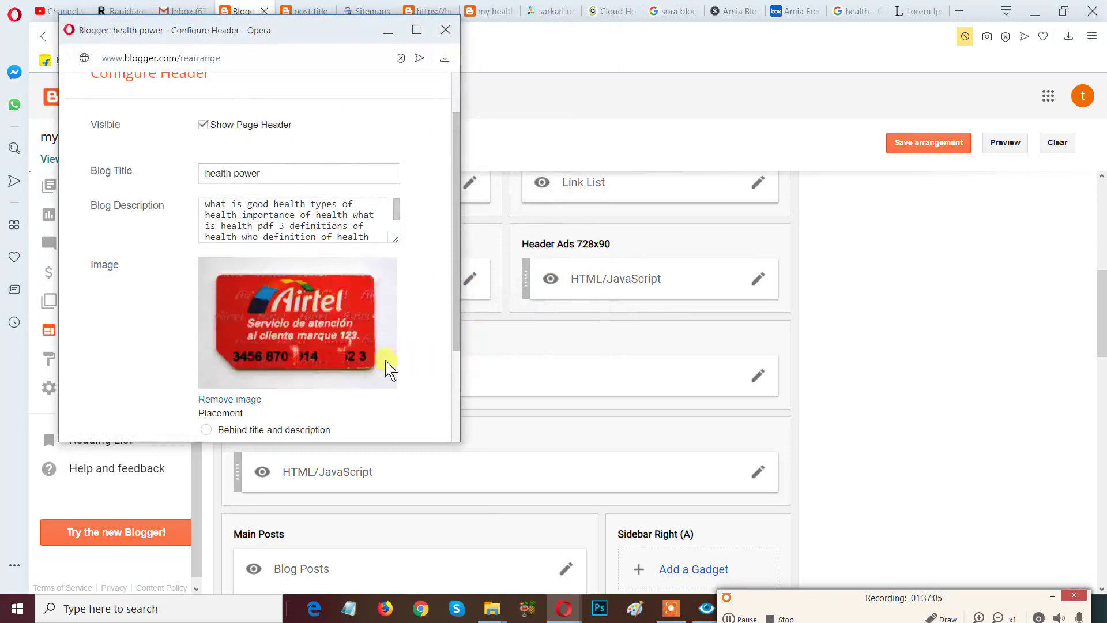
Save the Header Logo settings and the layout arrangement.
scroll(430, 314, "down", 2)
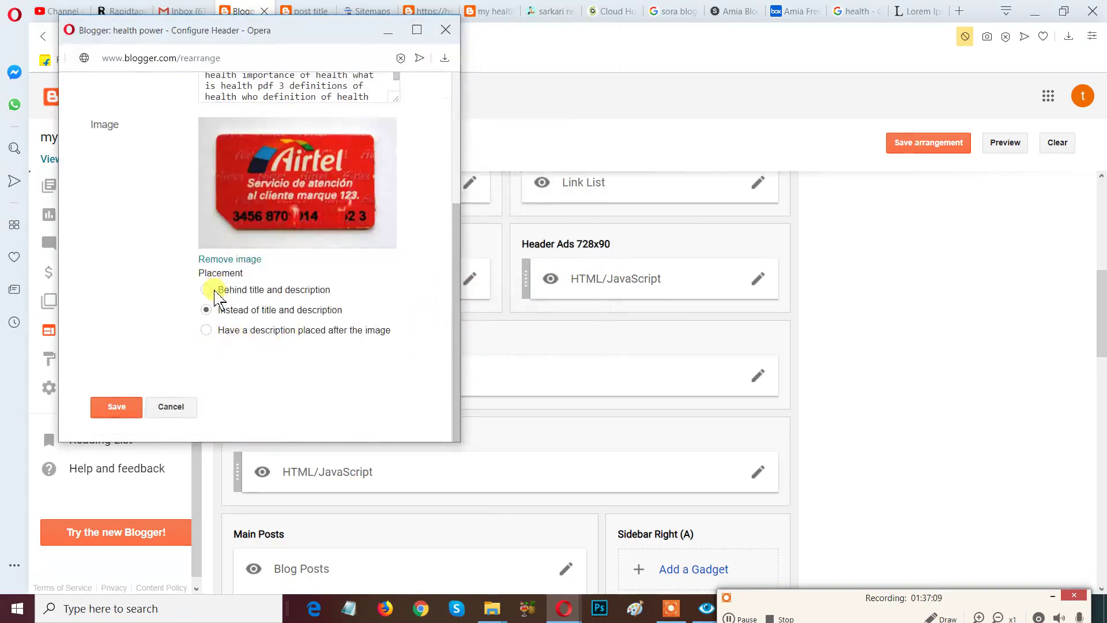
left_click(116, 406)
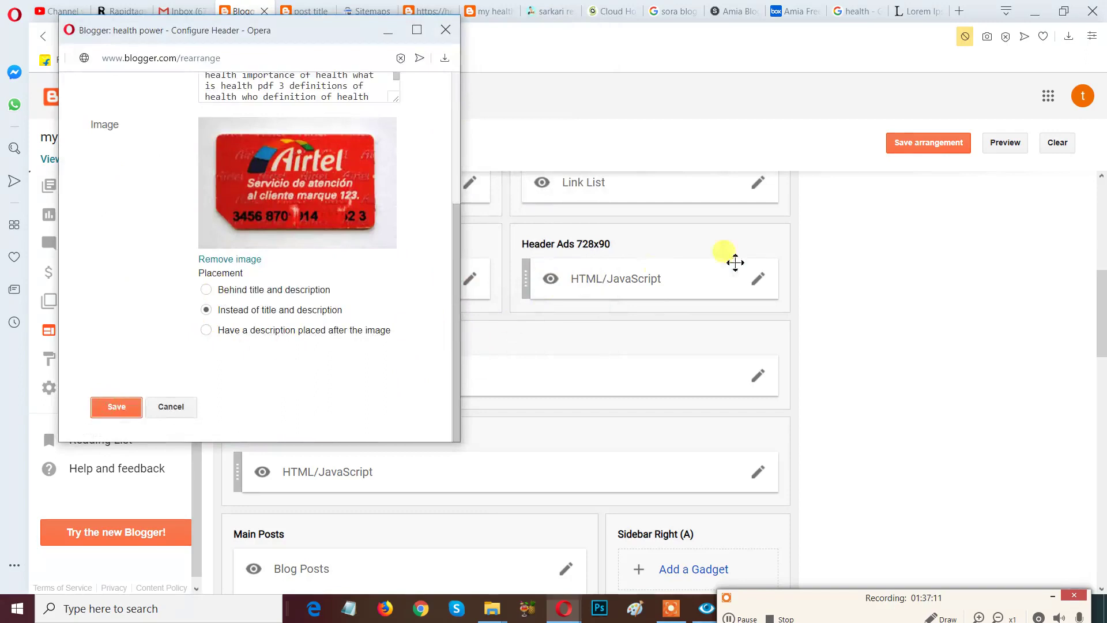
scroll(876, 274, "up", 8)
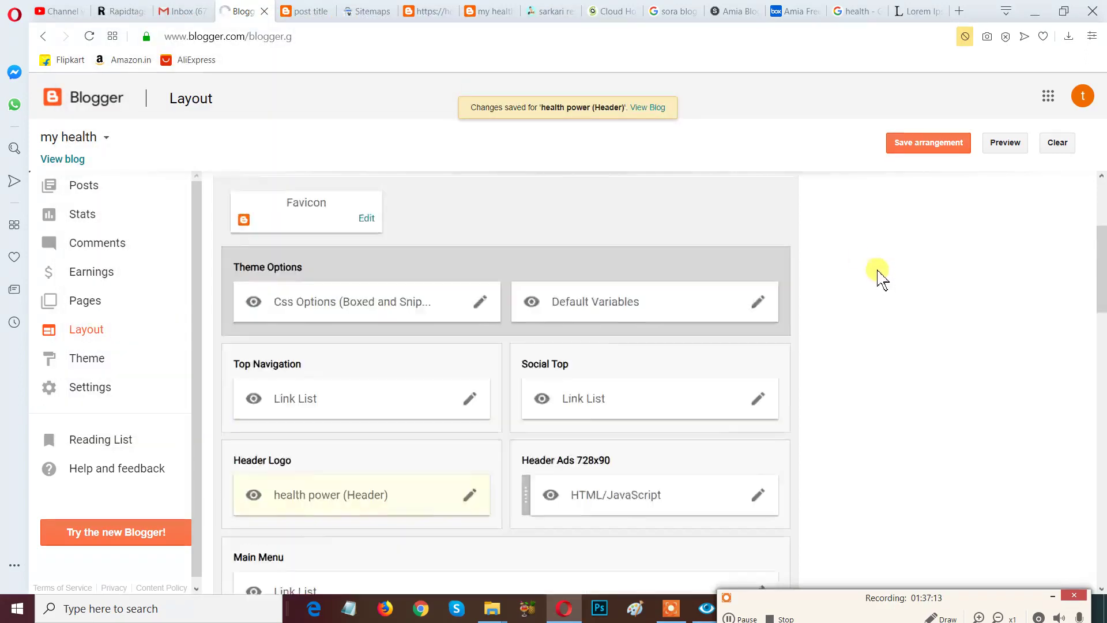
left_click(906, 141)
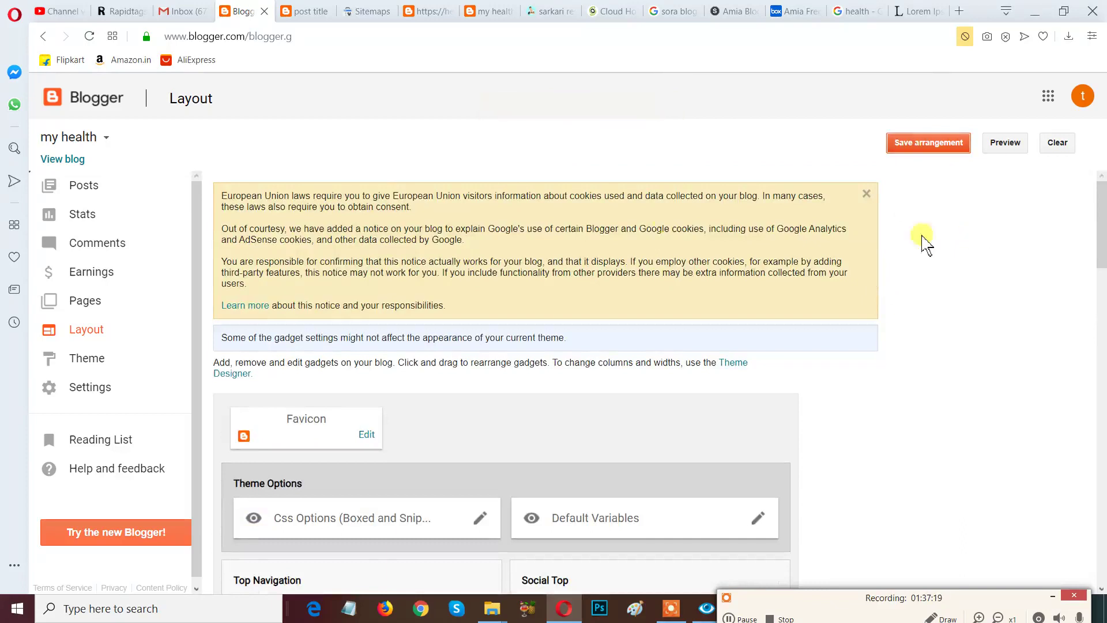
left_click(300, 11)
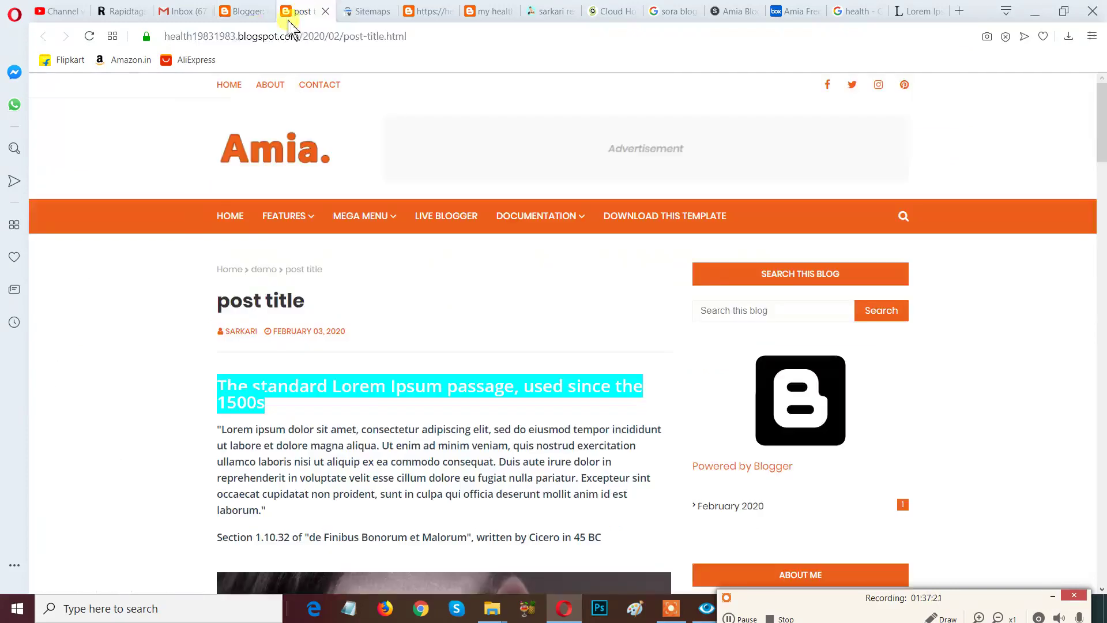
Reload the live post to show the red Airtel header logo, and turn on on-screen drawing.
left_click(89, 37)
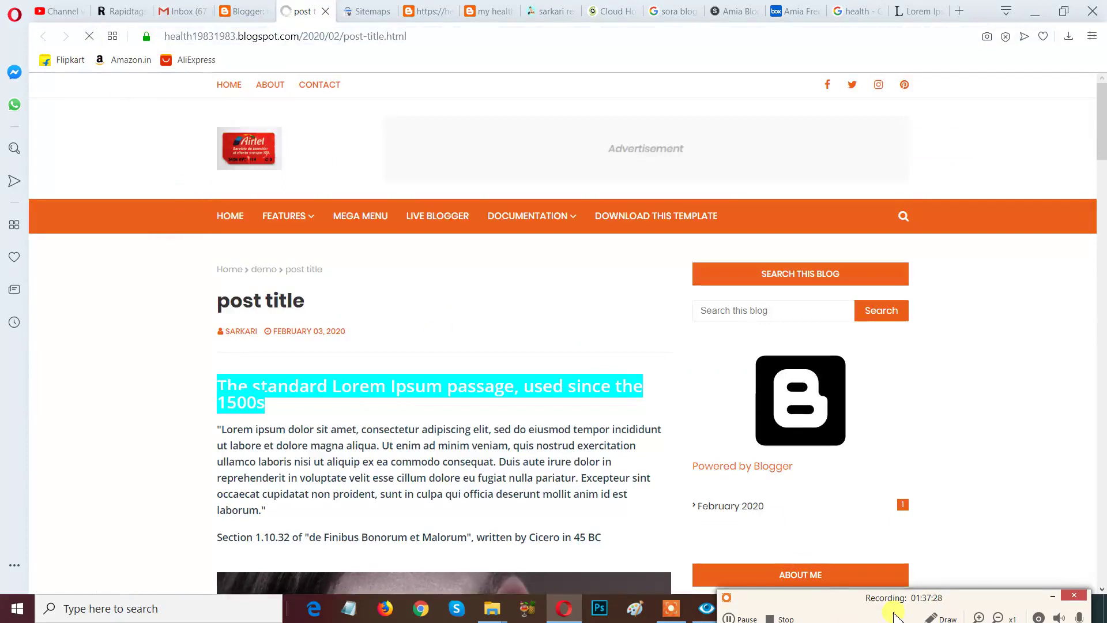
left_click_drag(826, 606, 825, 417)
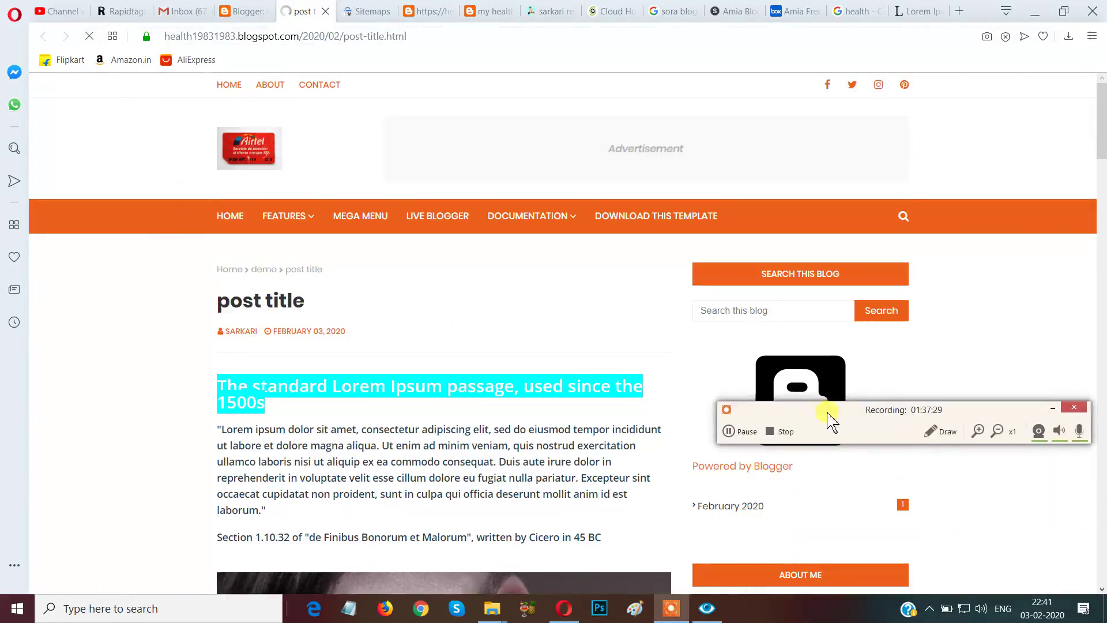
left_click(929, 437)
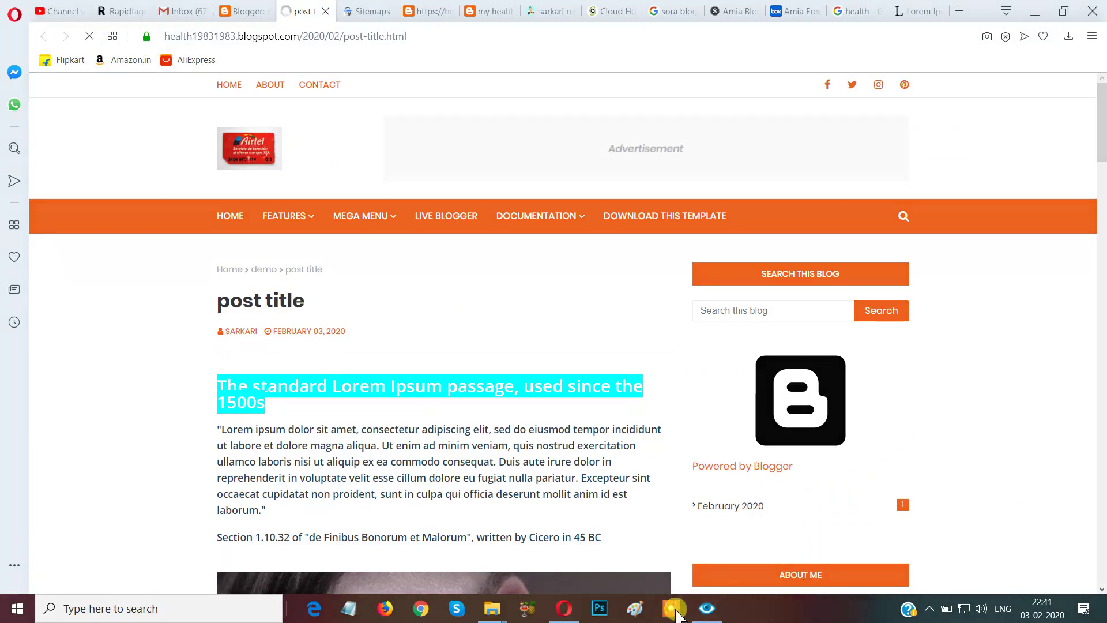
left_click(674, 610)
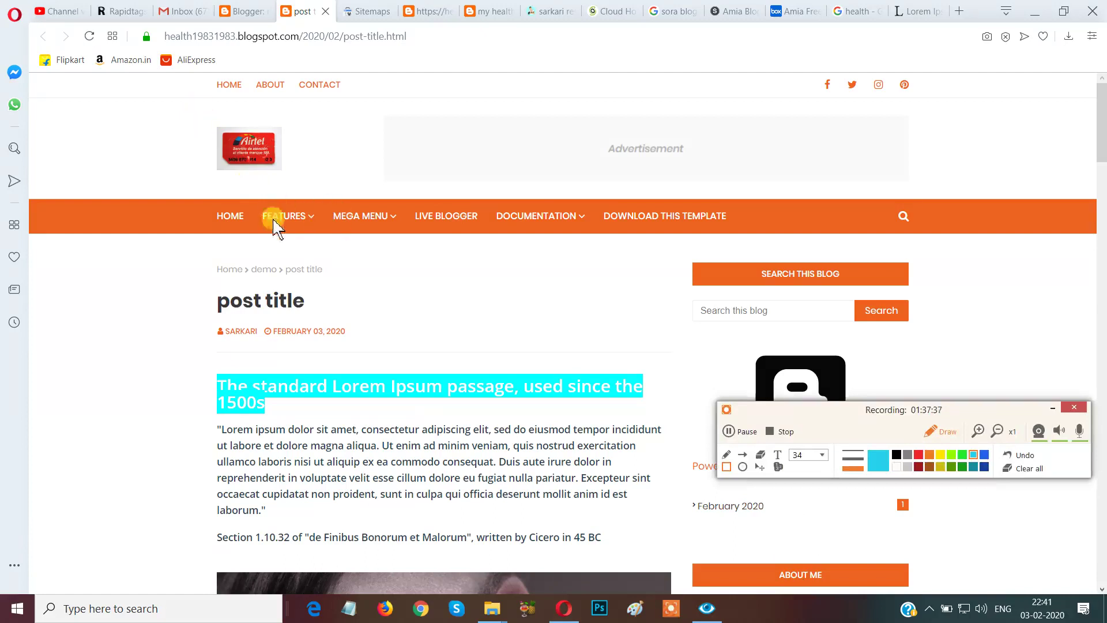
Outline the Airtel logo with a rectangle and add an 'ISI' text annotation at pen size 34.
mouse_move(162, 100)
left_mouse_down()
mouse_move(278, 182)
mouse_move(329, 185)
left_mouse_up()
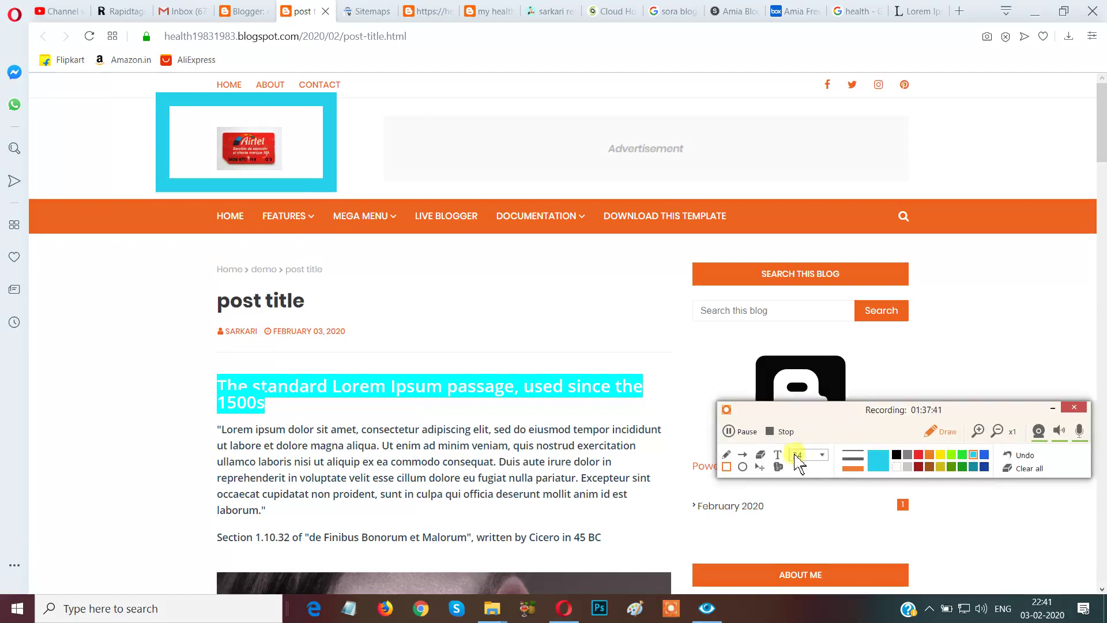
left_click(823, 456)
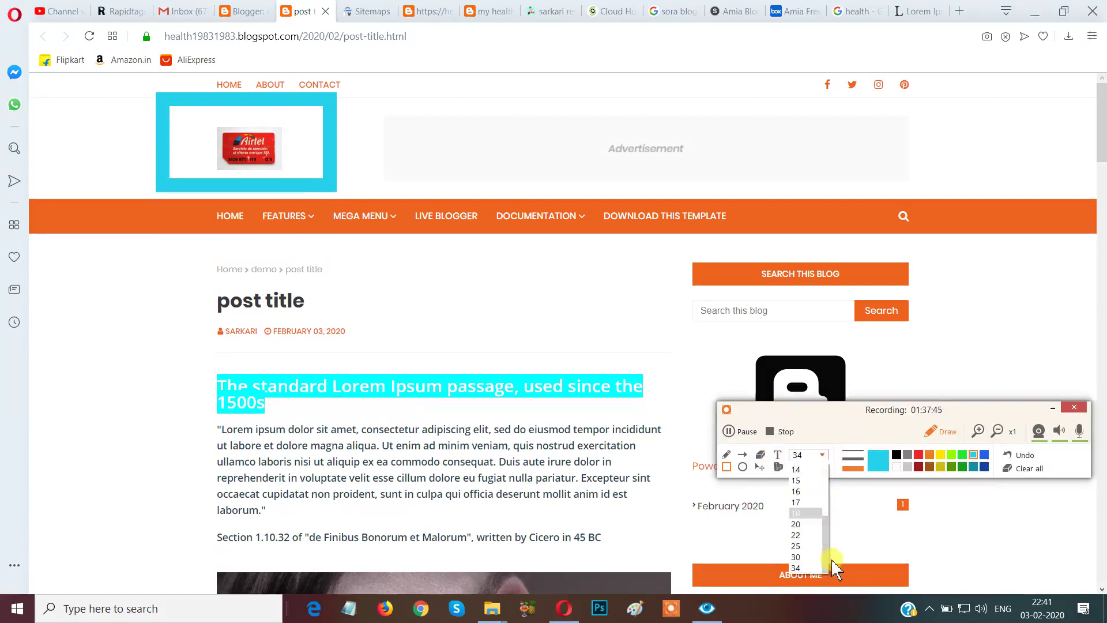
left_click(803, 579)
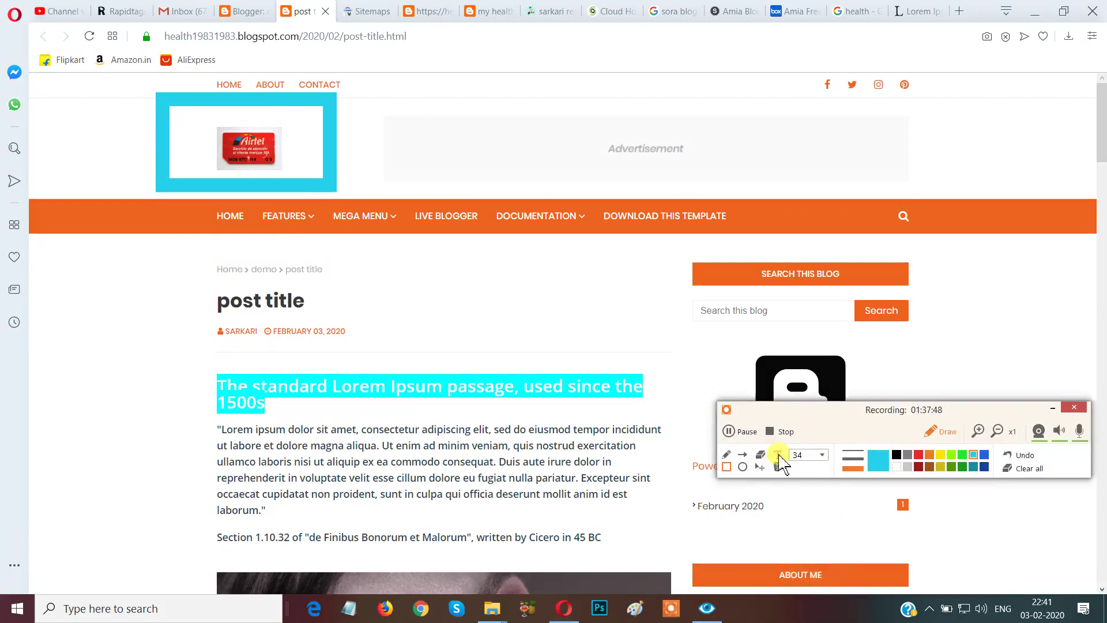
left_click(777, 455)
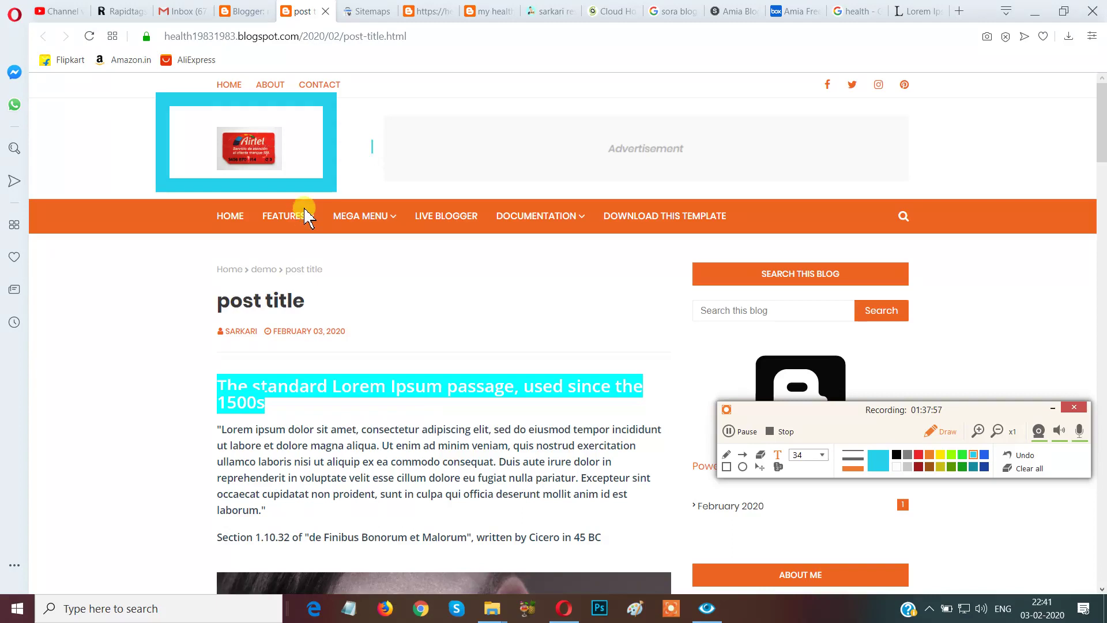
type("ISI")
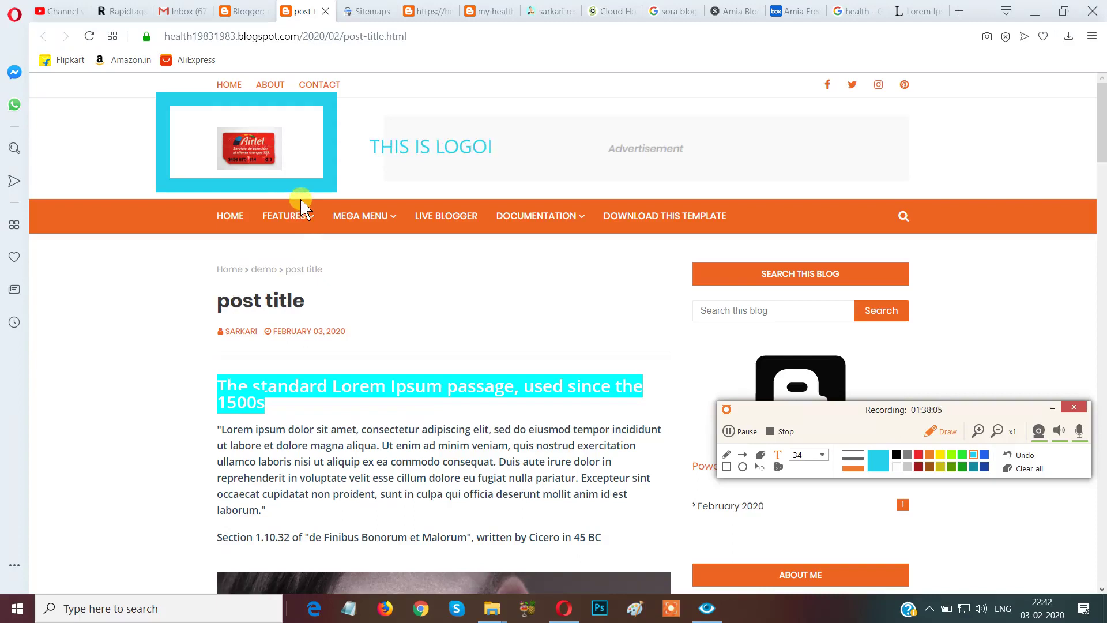
left_click(520, 145)
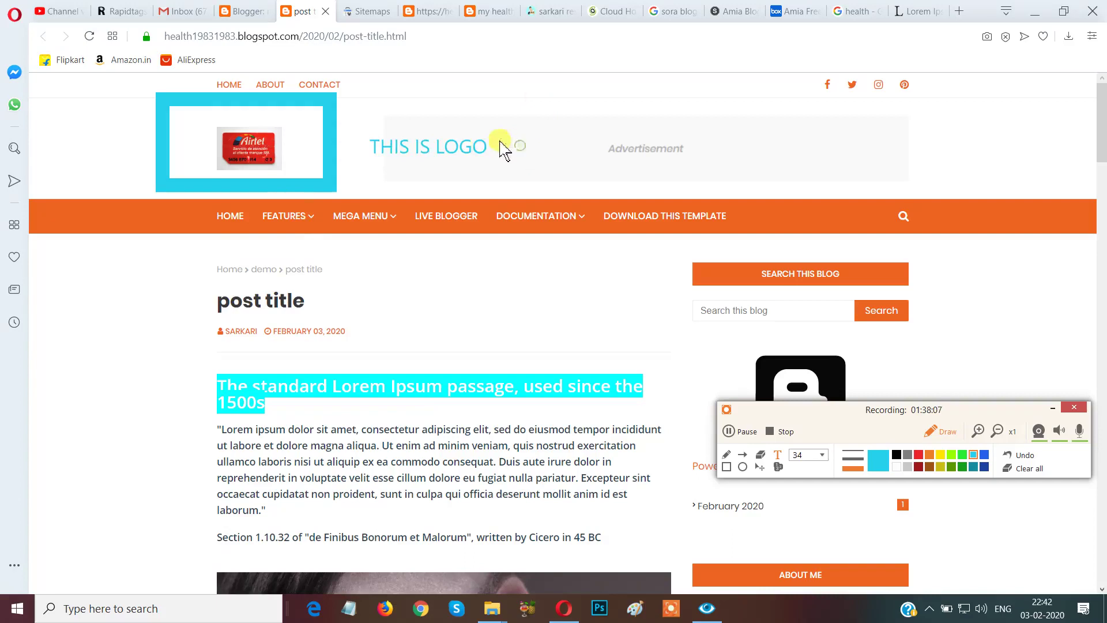
left_click(821, 456)
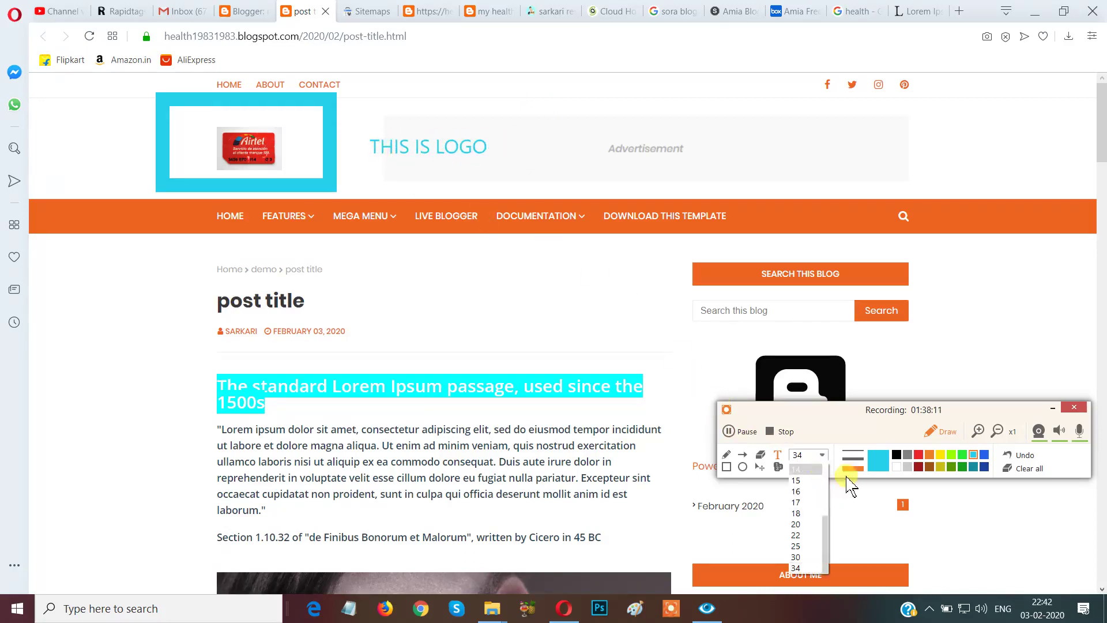
left_click(855, 477)
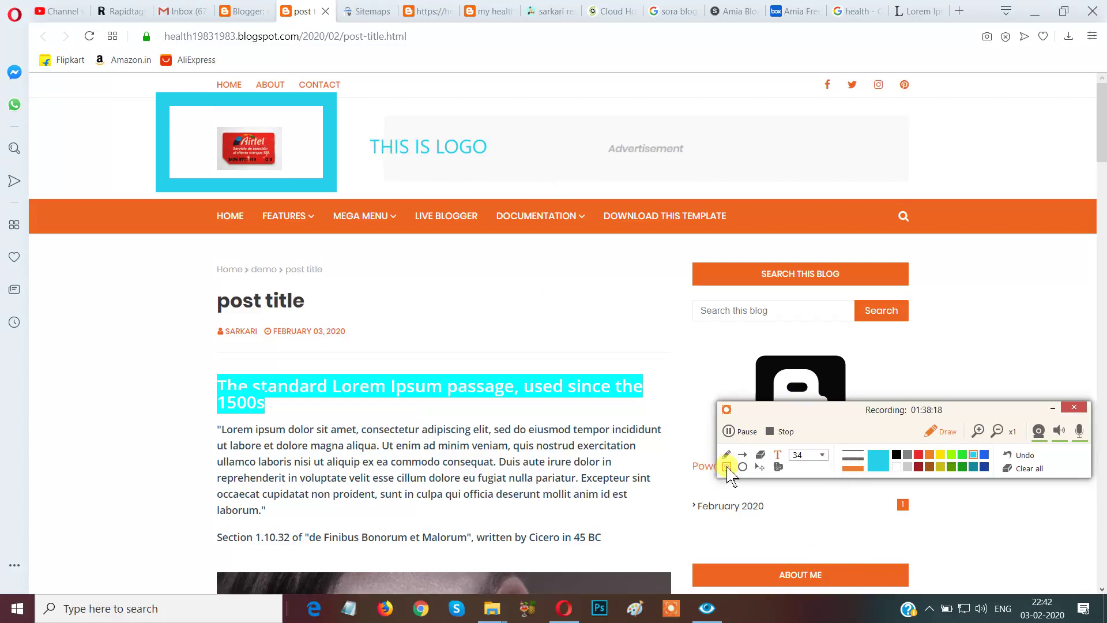
Outline the THIS IS LOGO title and Airtel logo, then clear all annotations and exit drawing mode.
mouse_move(349, 110)
left_mouse_down()
mouse_move(460, 185)
mouse_move(519, 183)
left_mouse_up()
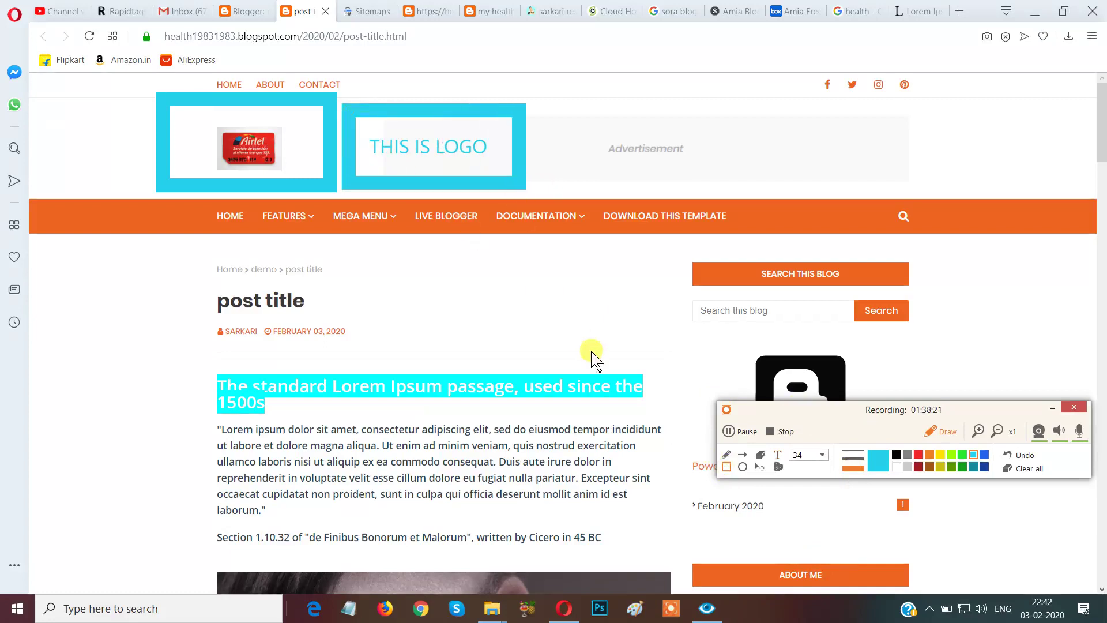
left_click_drag(191, 141, 324, 181)
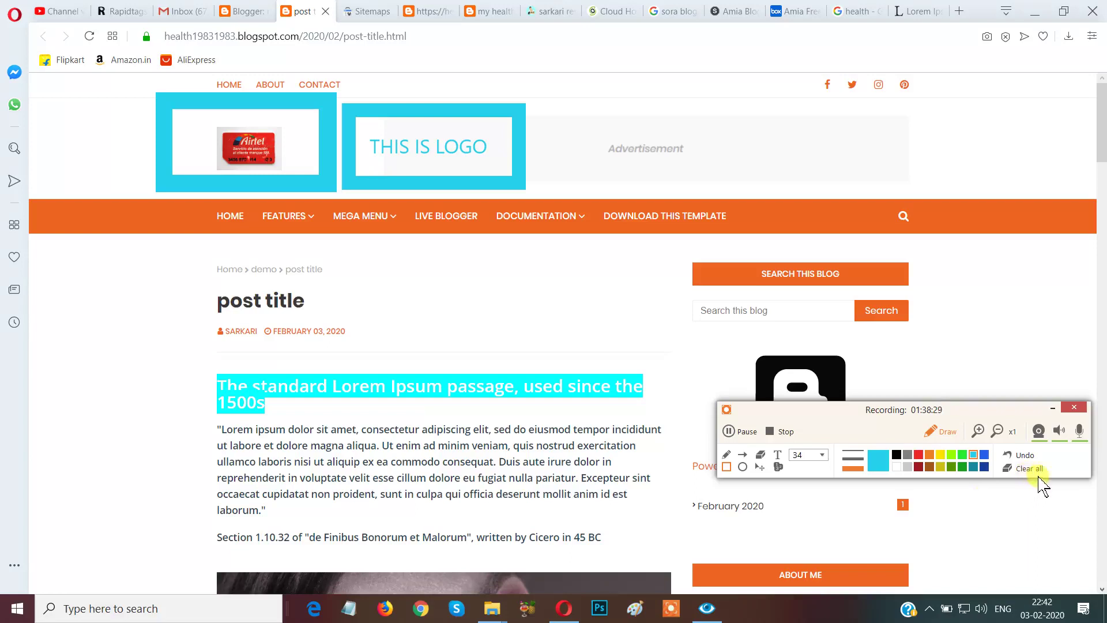
left_click(1036, 468)
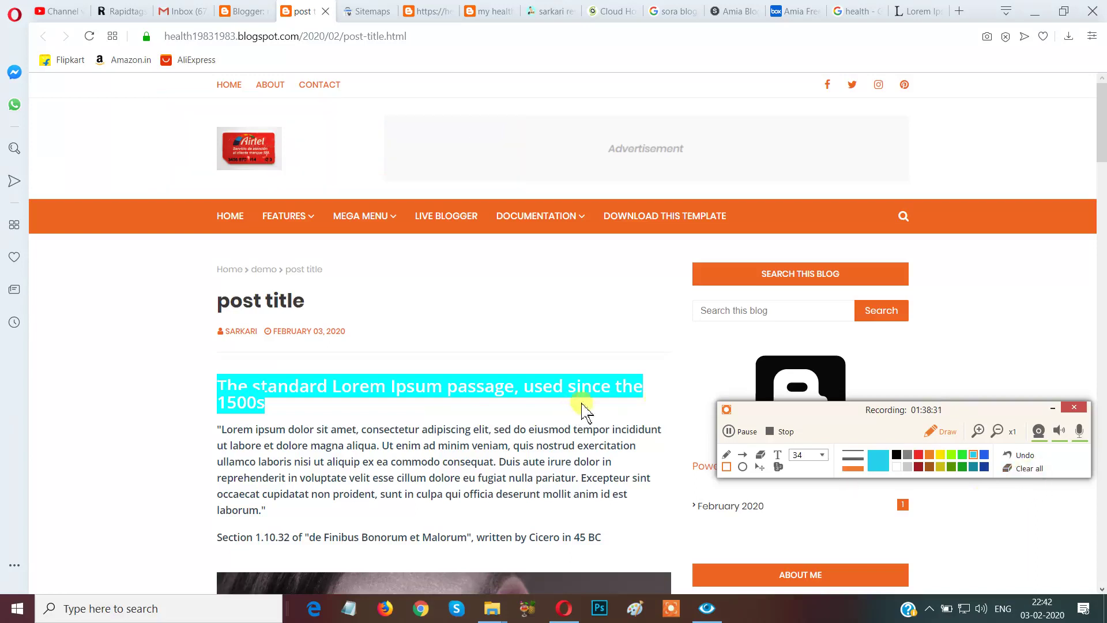
left_click_drag(841, 415, 944, 601)
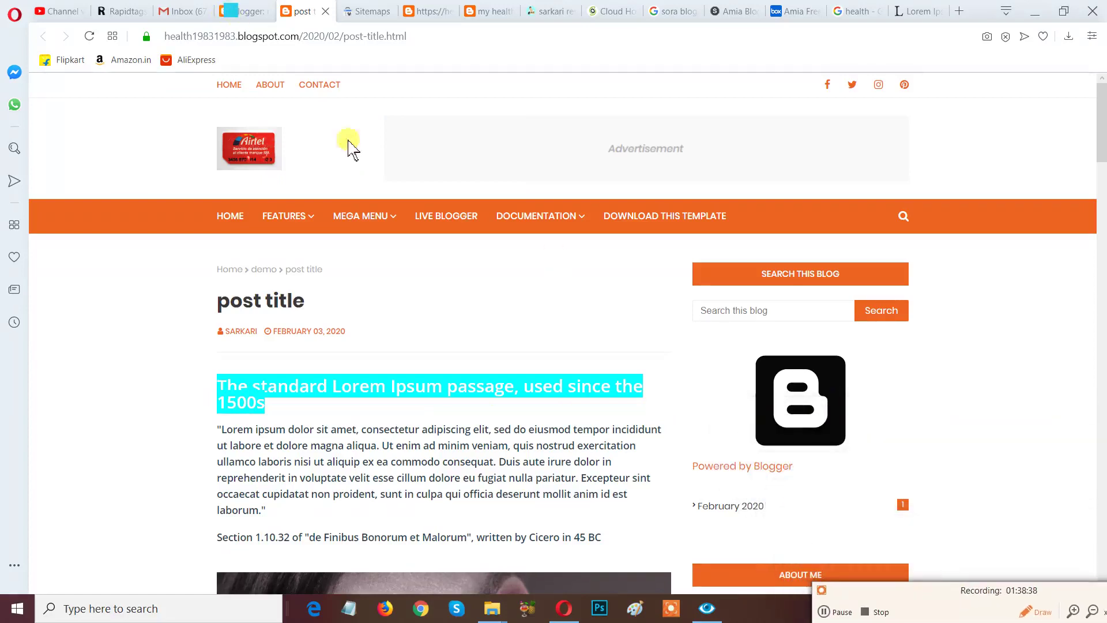
left_click_drag(938, 592, 814, 499)
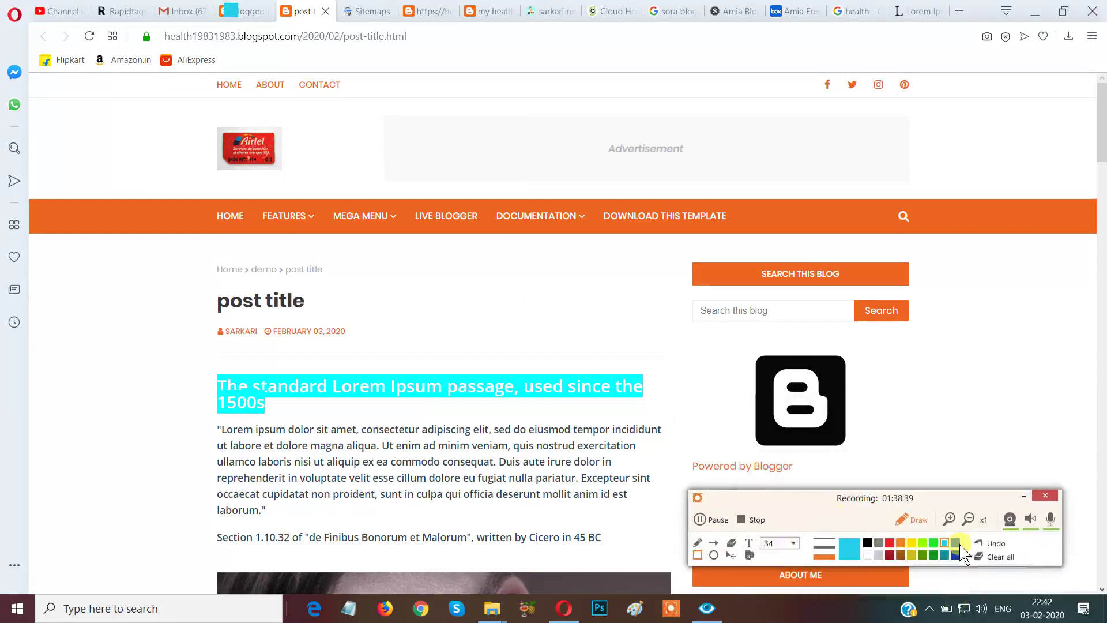
left_click(998, 557)
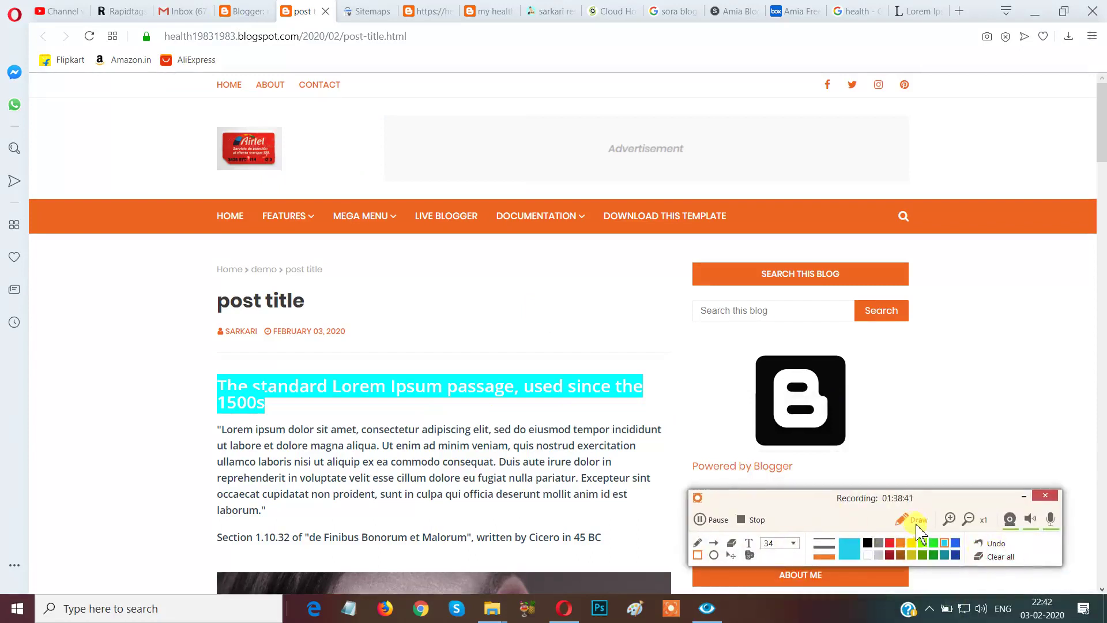
left_click(917, 521)
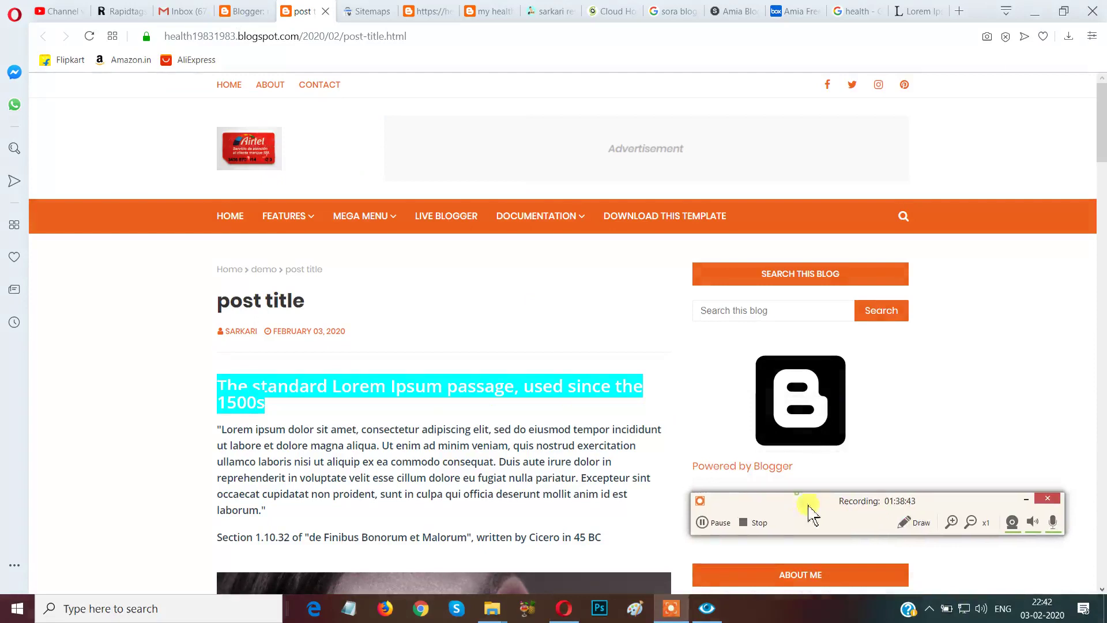
left_click_drag(810, 512, 940, 568)
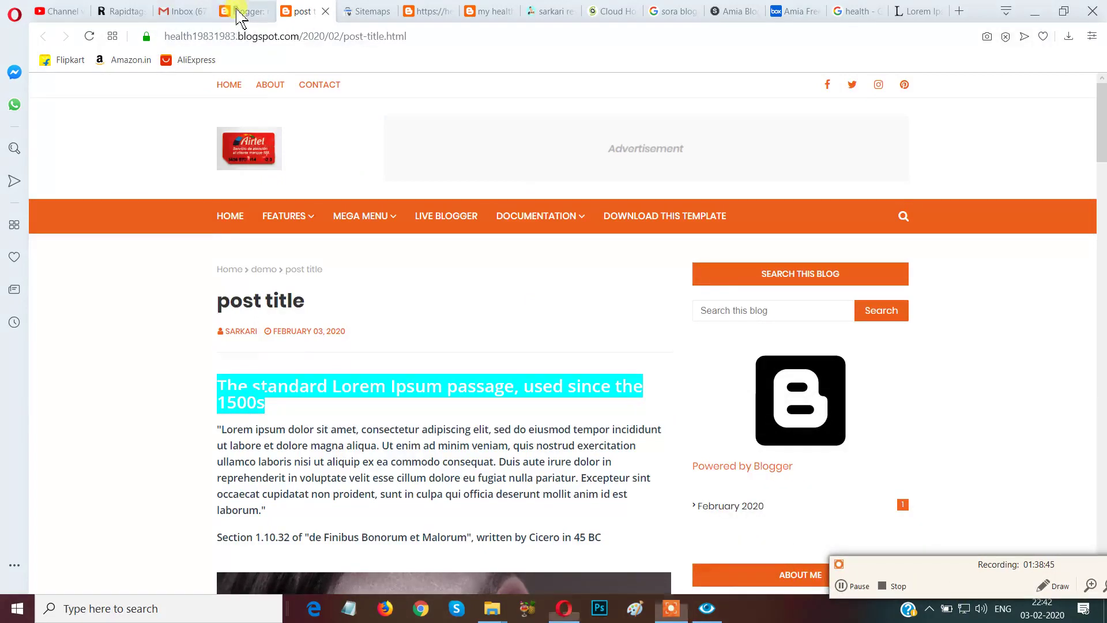
left_click(225, 12)
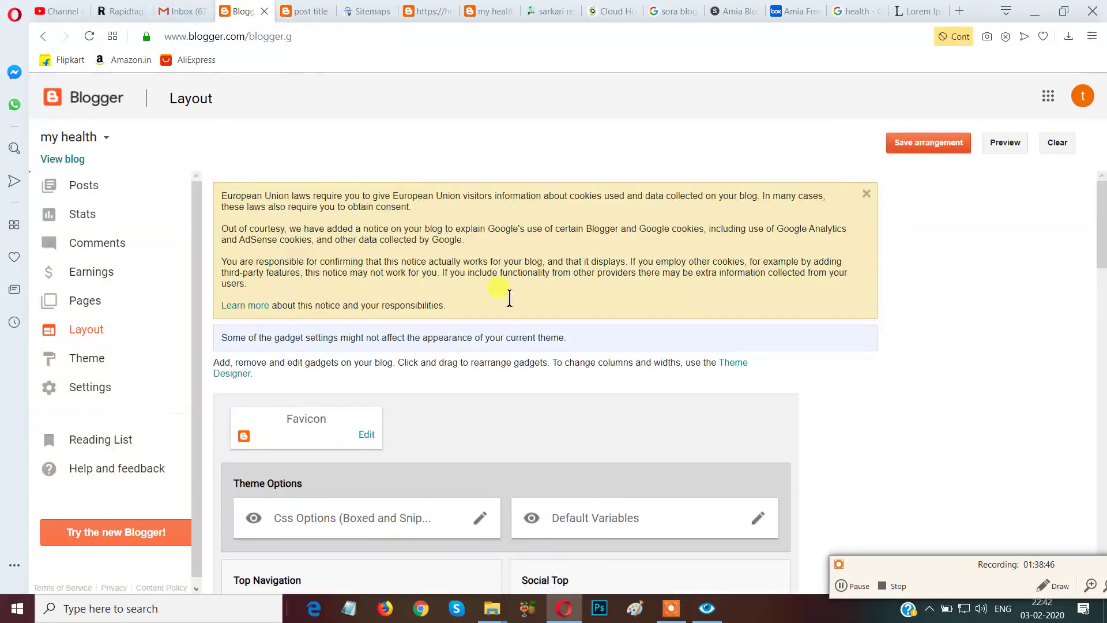
Open the Favicon gadget's settings and close them without changes.
left_click(365, 436)
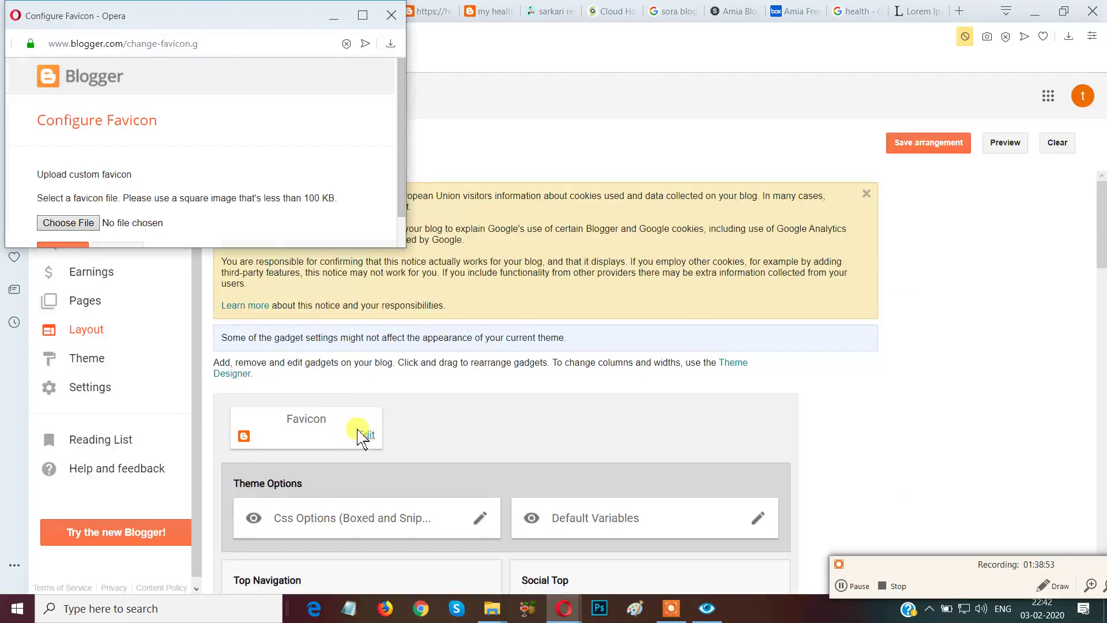
left_click_drag(400, 168, 405, 242)
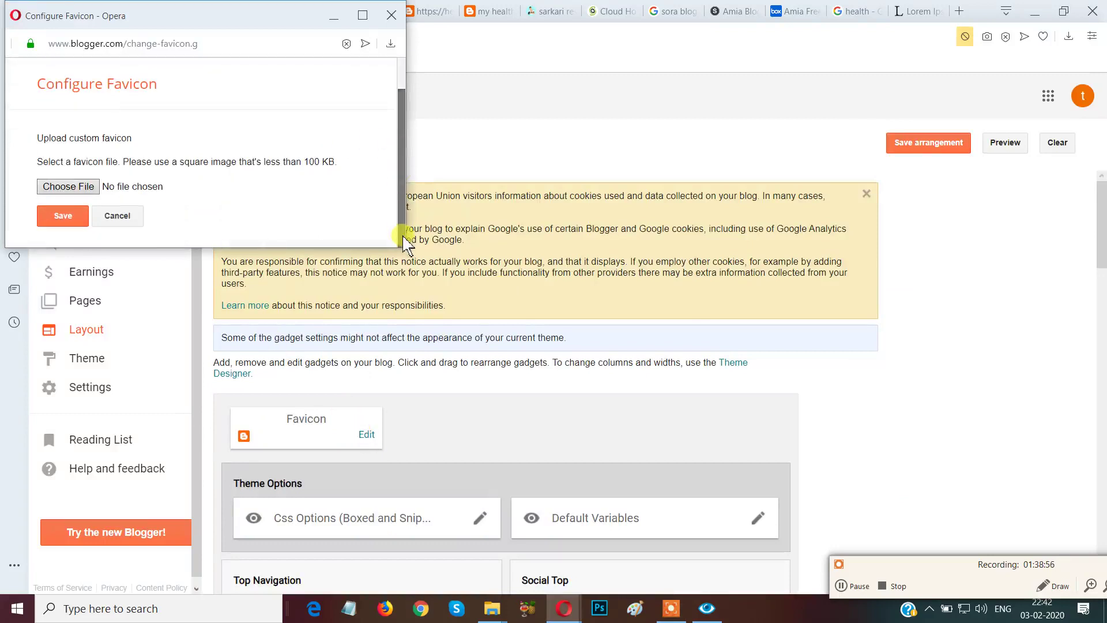
left_click(118, 216)
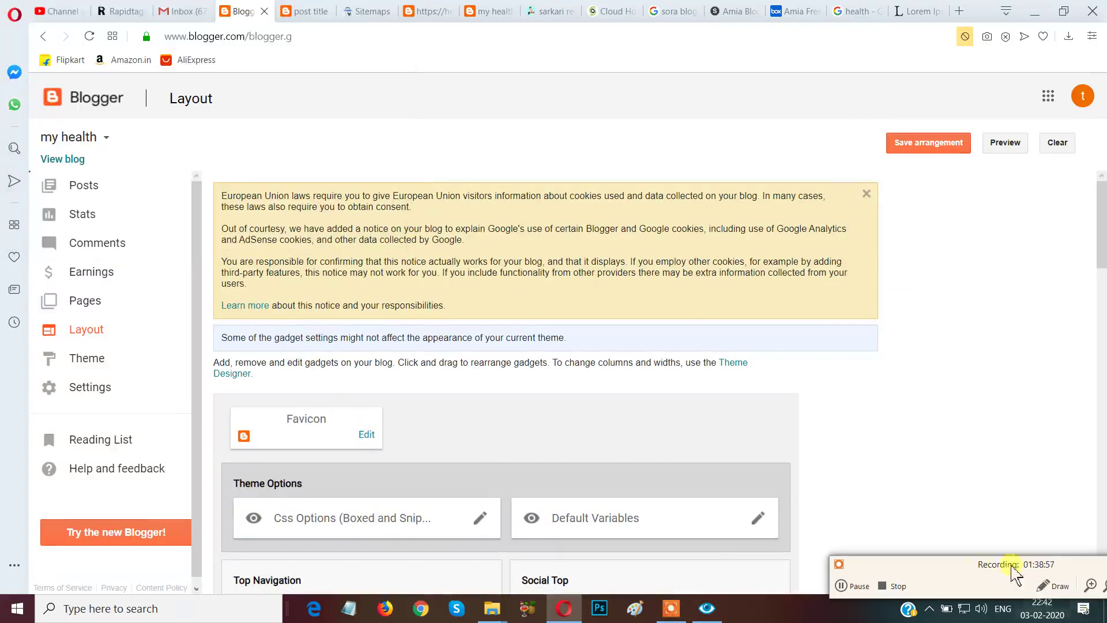
left_click_drag(945, 571, 888, 459)
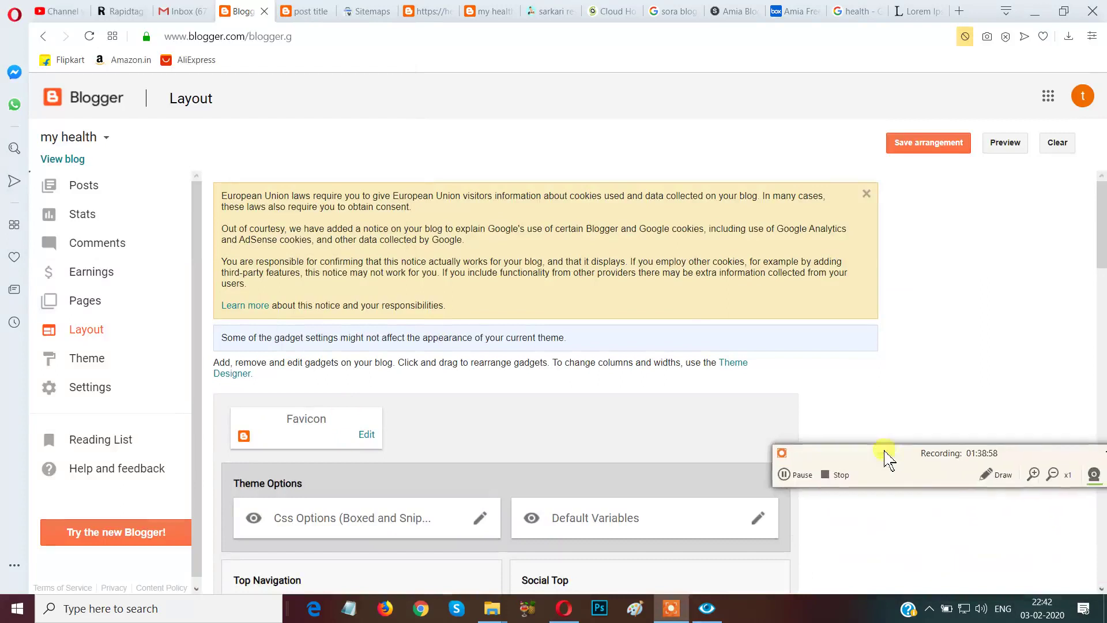
Outline the Favicon gadget with temporary annotations, clear them, and reopen its settings.
left_click(989, 474)
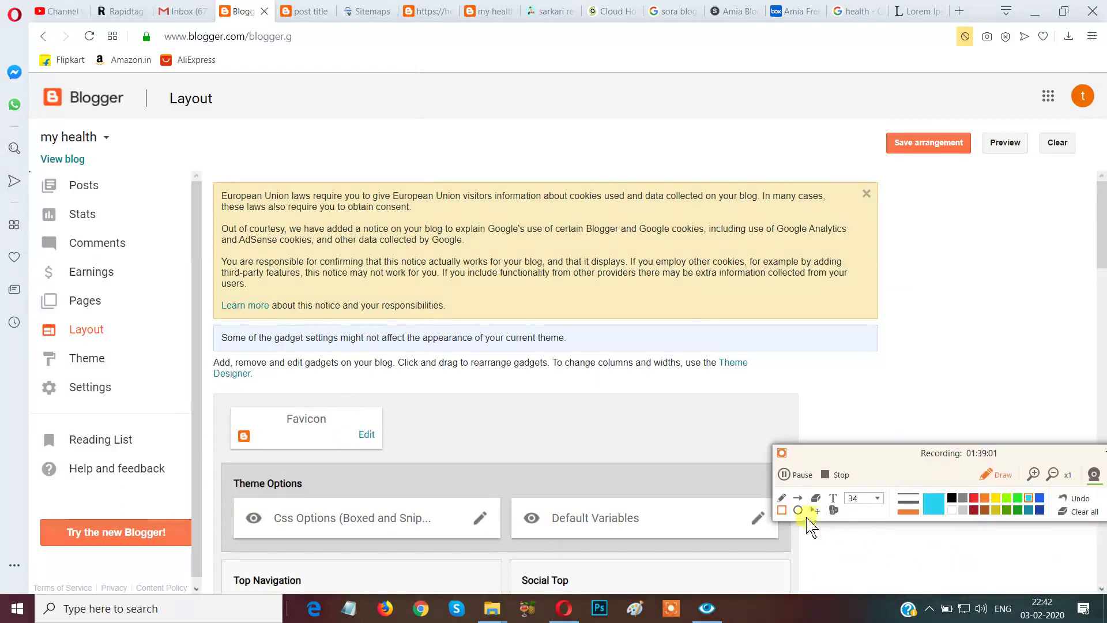
mouse_move(202, 388)
left_mouse_down()
mouse_move(233, 418)
mouse_move(415, 468)
left_mouse_up()
left_click_drag(344, 423, 402, 460)
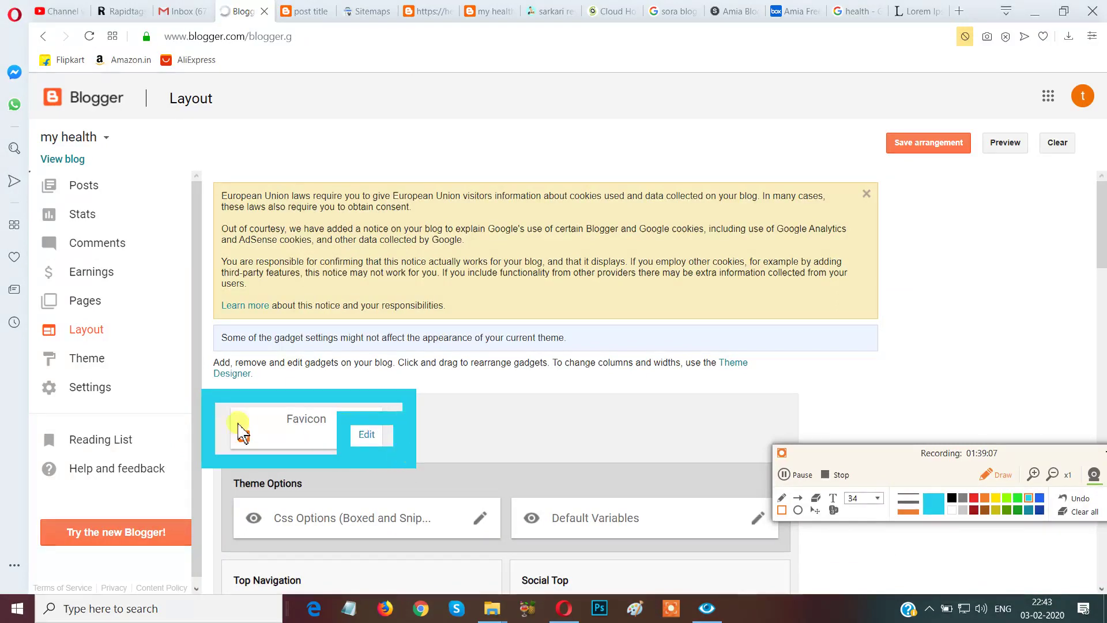
left_click_drag(215, 414, 268, 470)
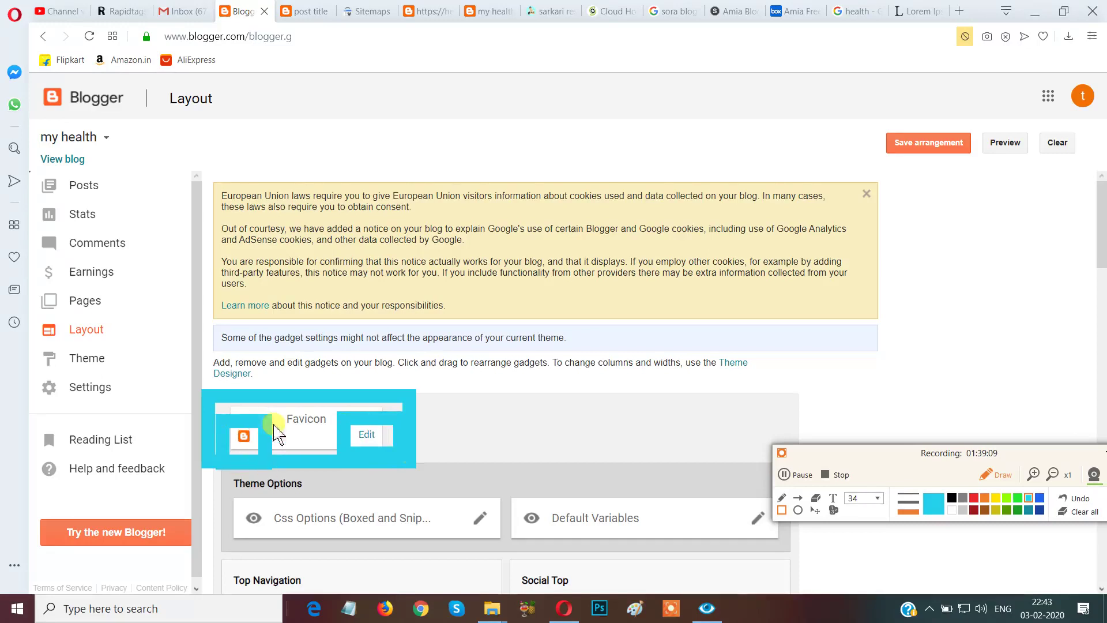
left_click_drag(276, 414, 351, 441)
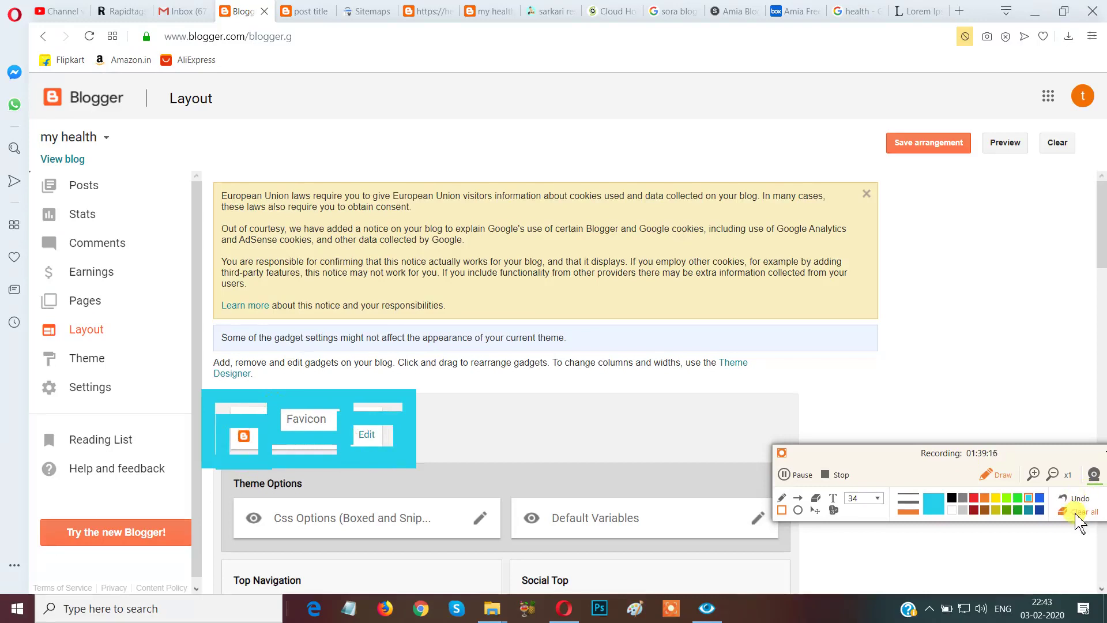
left_click(1076, 513)
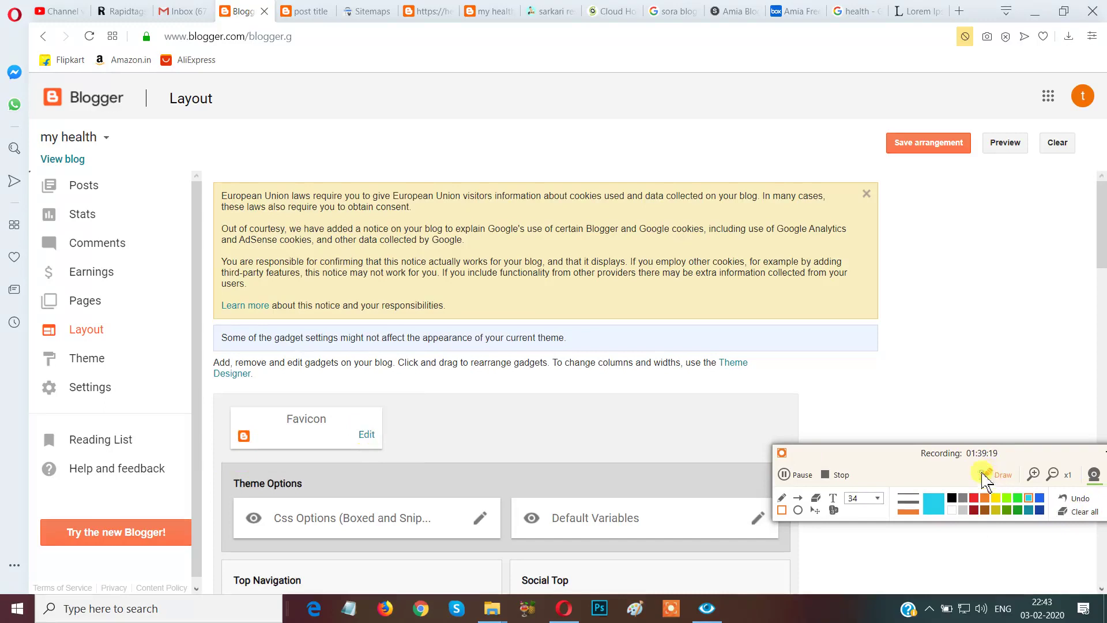
left_click(987, 477)
left_click(367, 434)
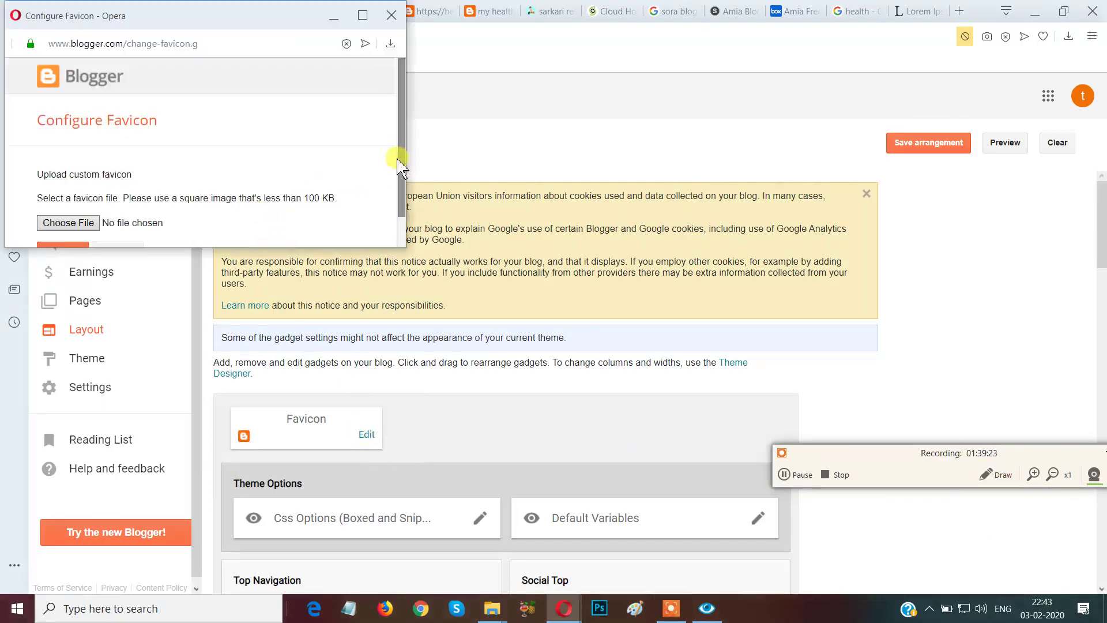
Mark the favicon file chooser and save areas with temporary outlines, then clear them.
left_click_drag(401, 170, 404, 202)
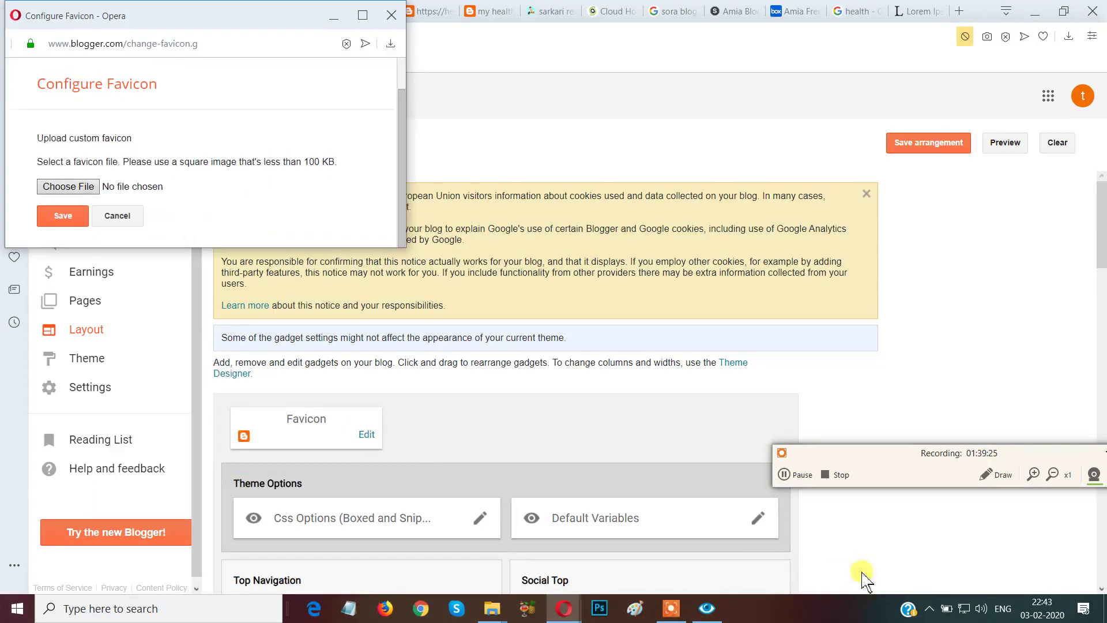
left_click(989, 474)
left_click(25, 168)
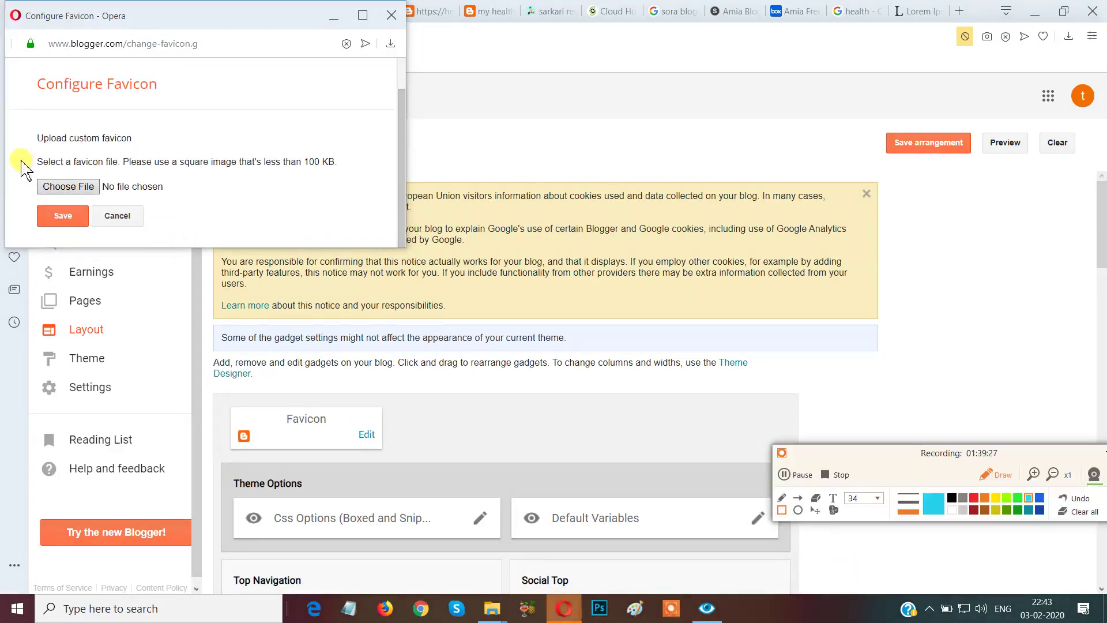
left_click_drag(79, 202, 135, 203)
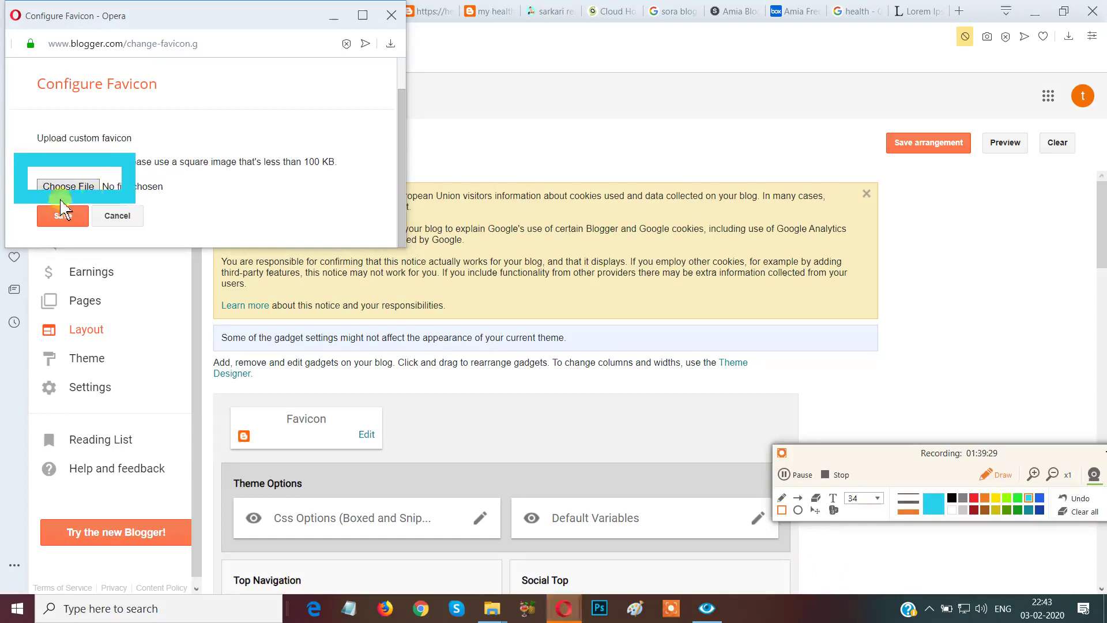
mouse_move(19, 202)
left_mouse_down()
mouse_move(74, 247)
mouse_move(98, 246)
left_mouse_up()
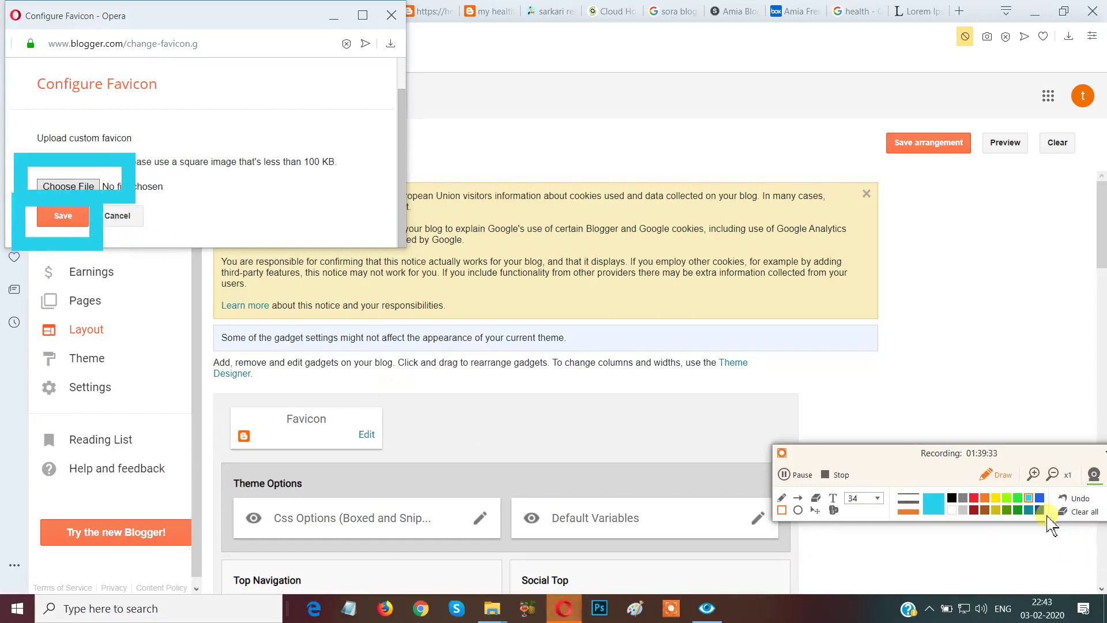
left_click(1074, 512)
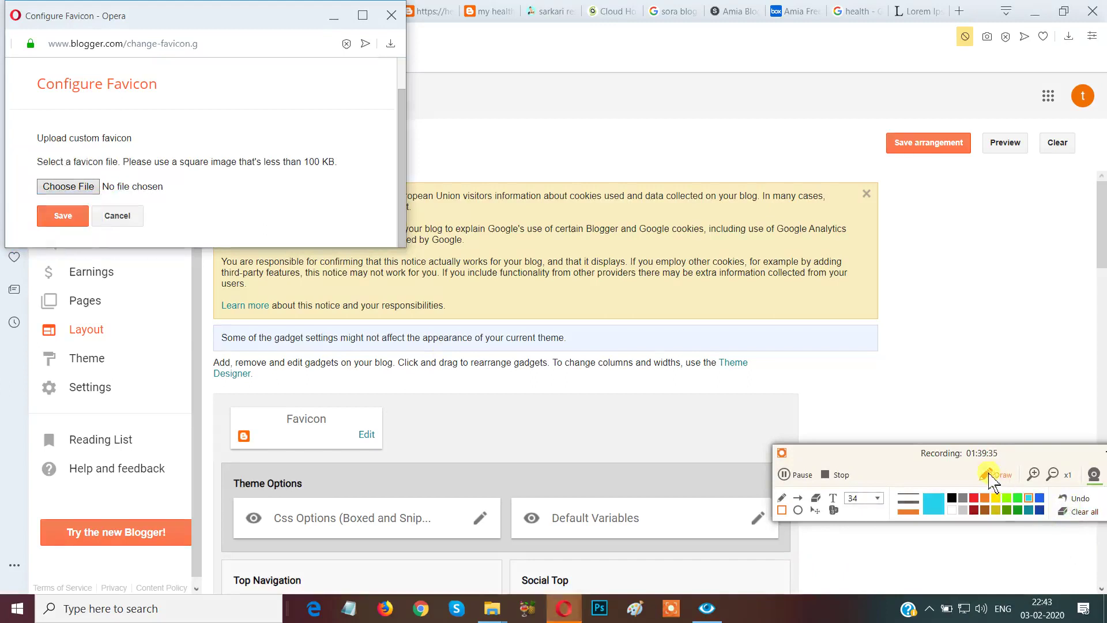
left_click(989, 473)
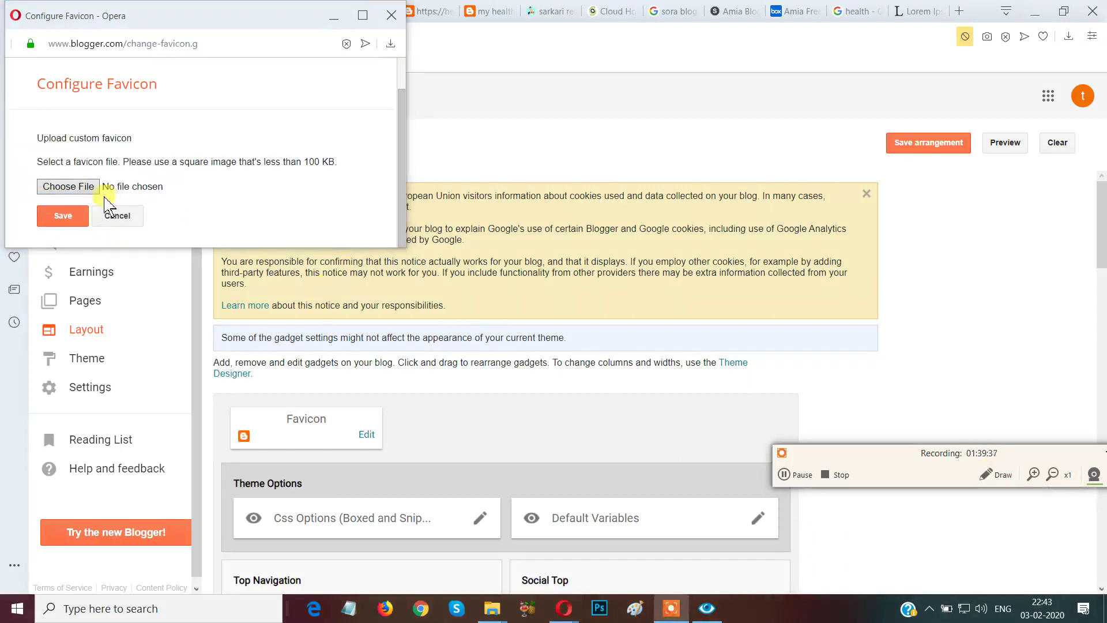
Choose jio3 from the Pictures folder as the favicon image.
left_click(58, 186)
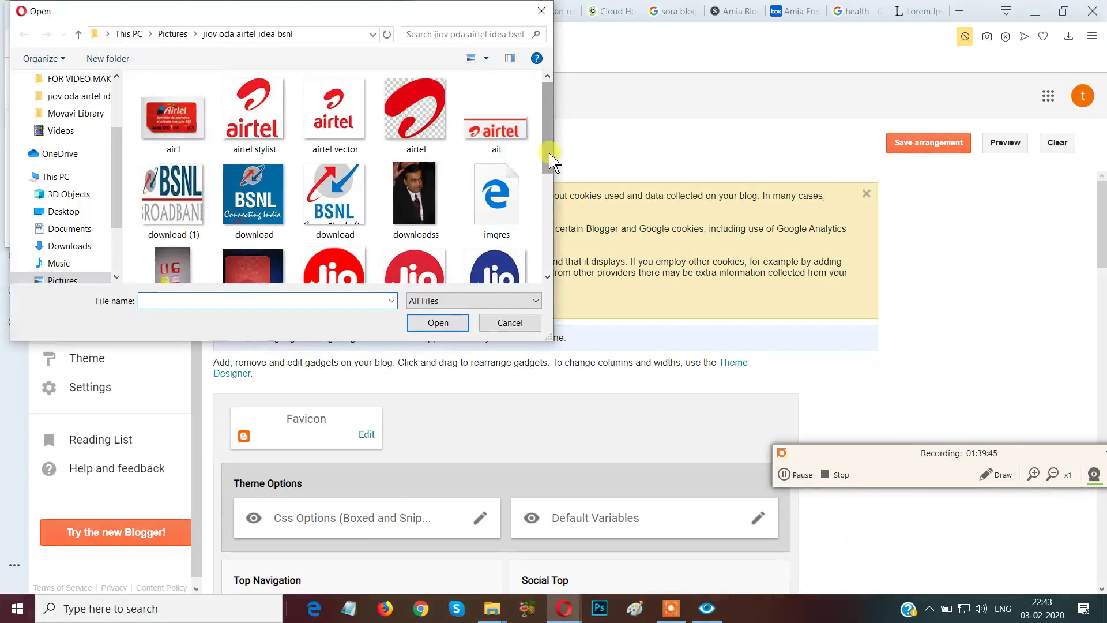
scroll(552, 161, "down", 1)
left_click(494, 199)
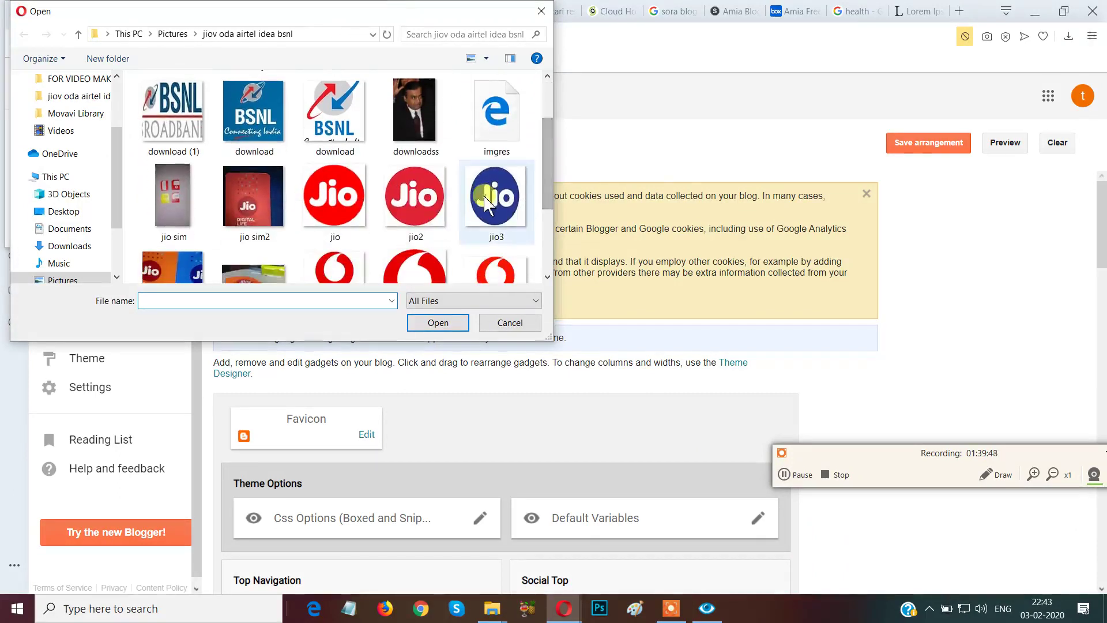
left_click(437, 322)
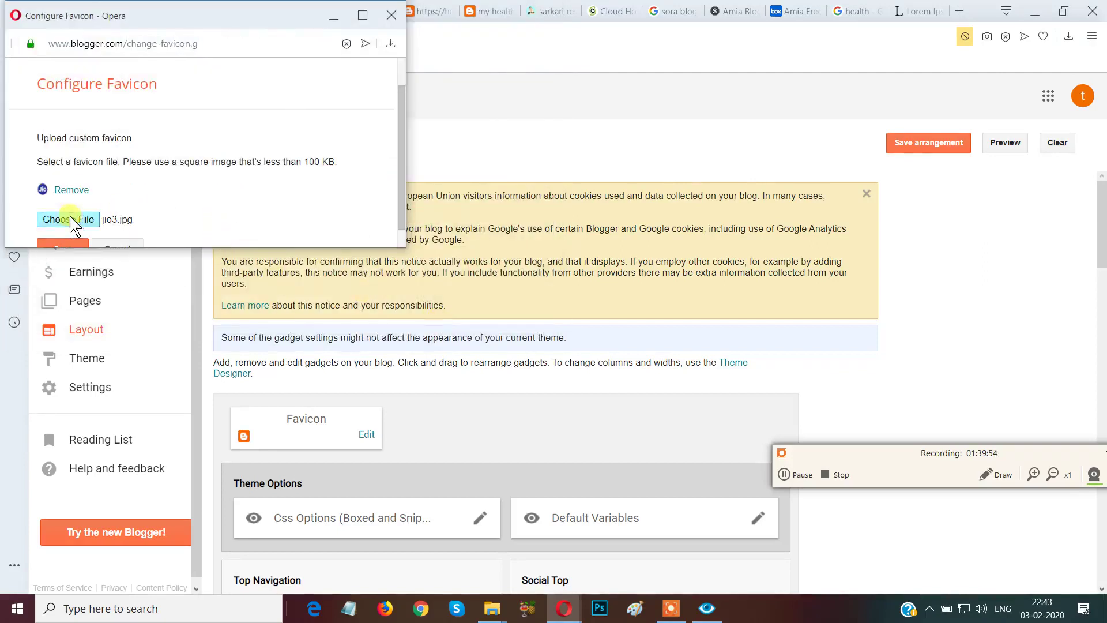
Box the jio3 favicon preview and Remove link, clear the annotation, and save the favicon.
left_click(989, 476)
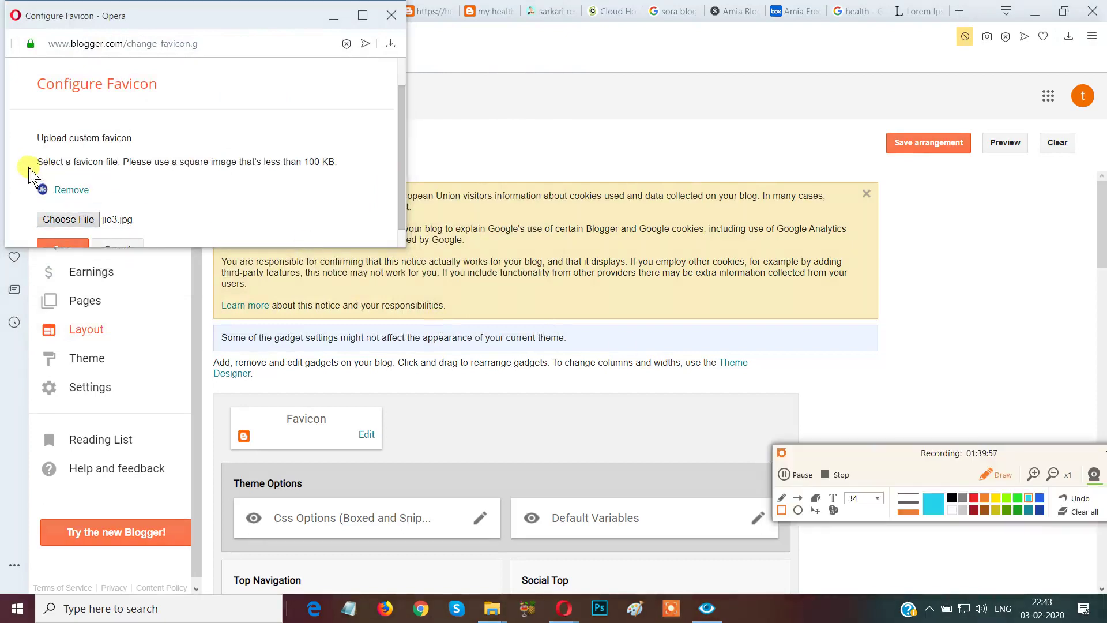
mouse_move(27, 166)
left_mouse_down()
mouse_move(69, 208)
mouse_move(105, 209)
left_mouse_up()
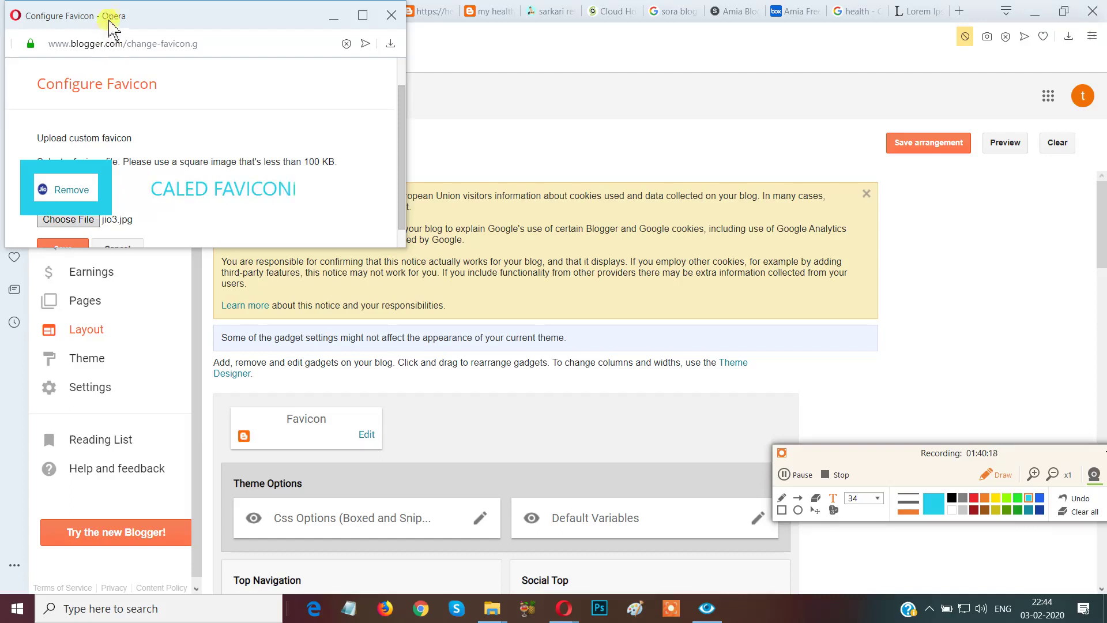
left_click(1081, 512)
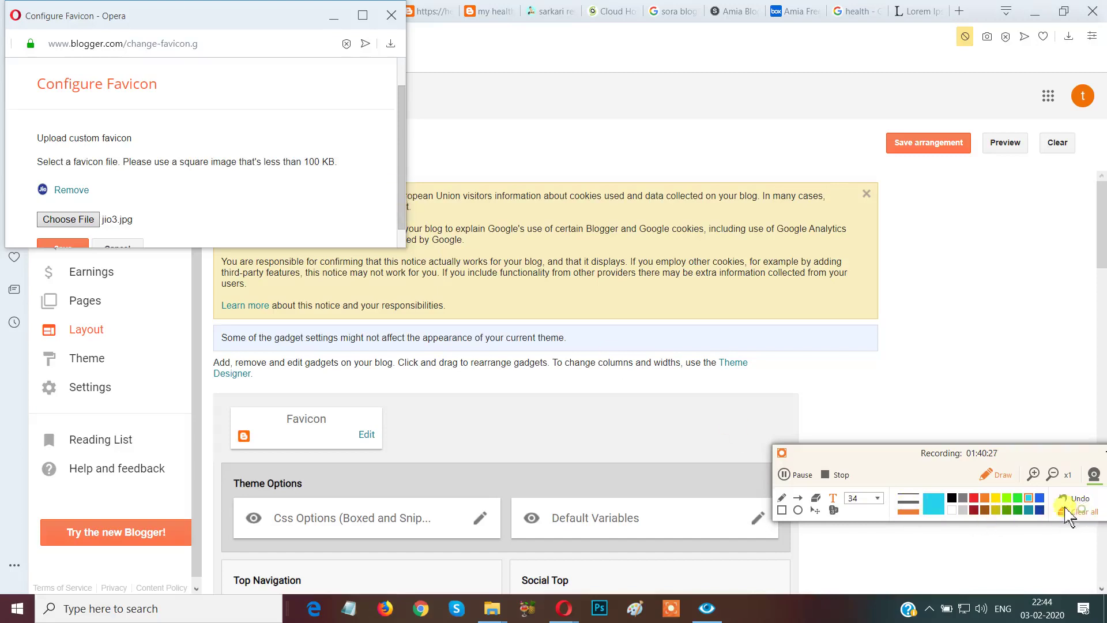
left_click(993, 477)
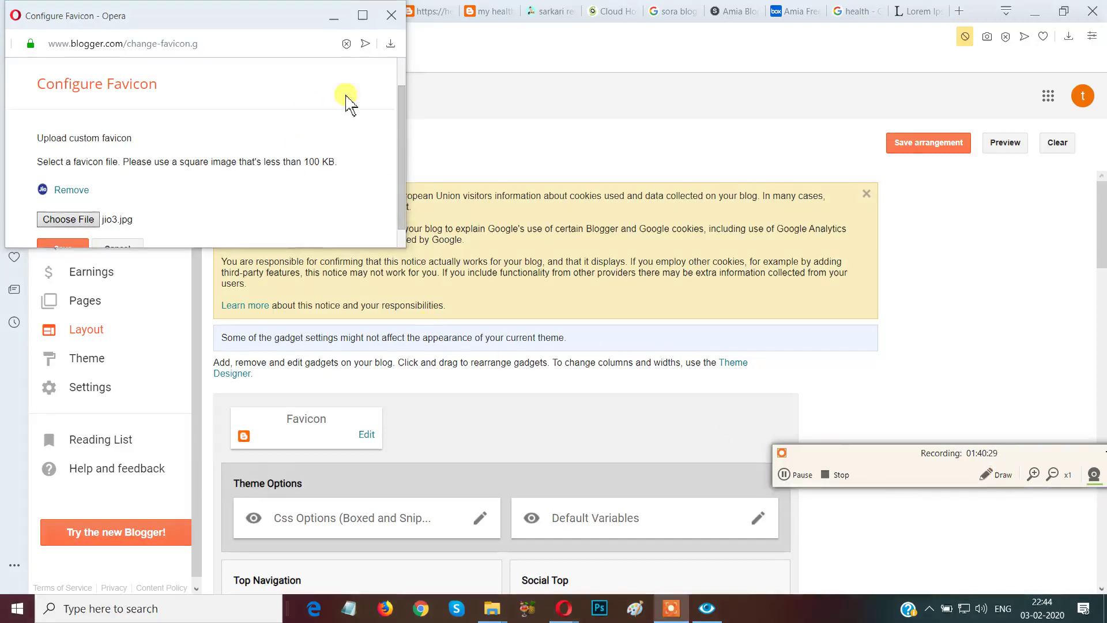
left_click_drag(403, 141, 402, 167)
left_click(49, 222)
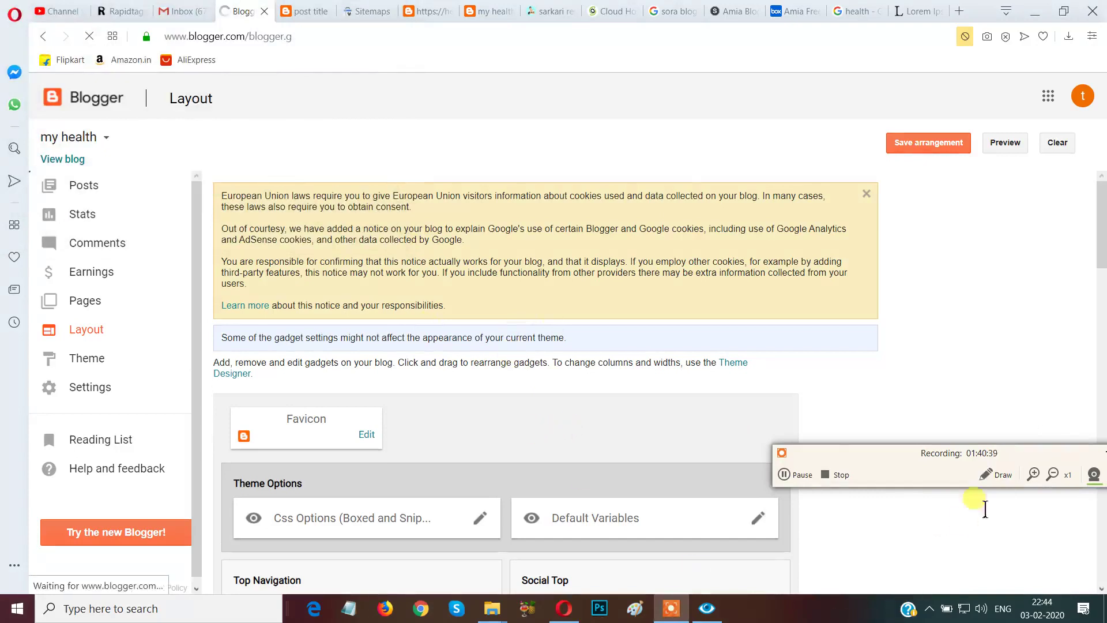
Mark the Favicon gadget's new Jio icon with a box and 'A' note, then clear the annotations.
left_click(985, 476)
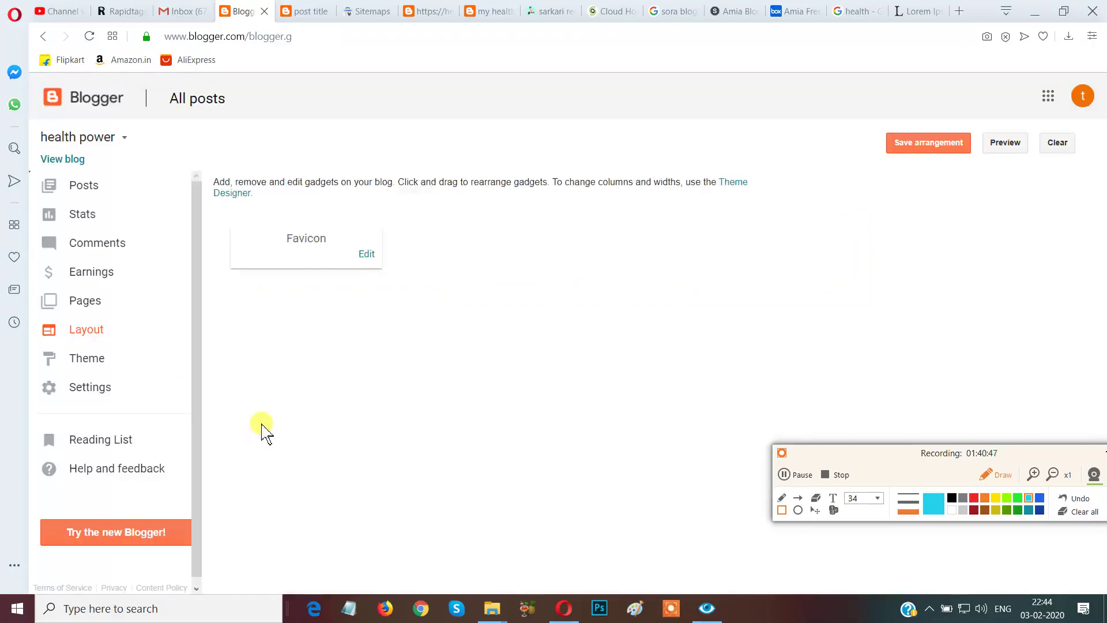
left_click_drag(224, 407, 281, 468)
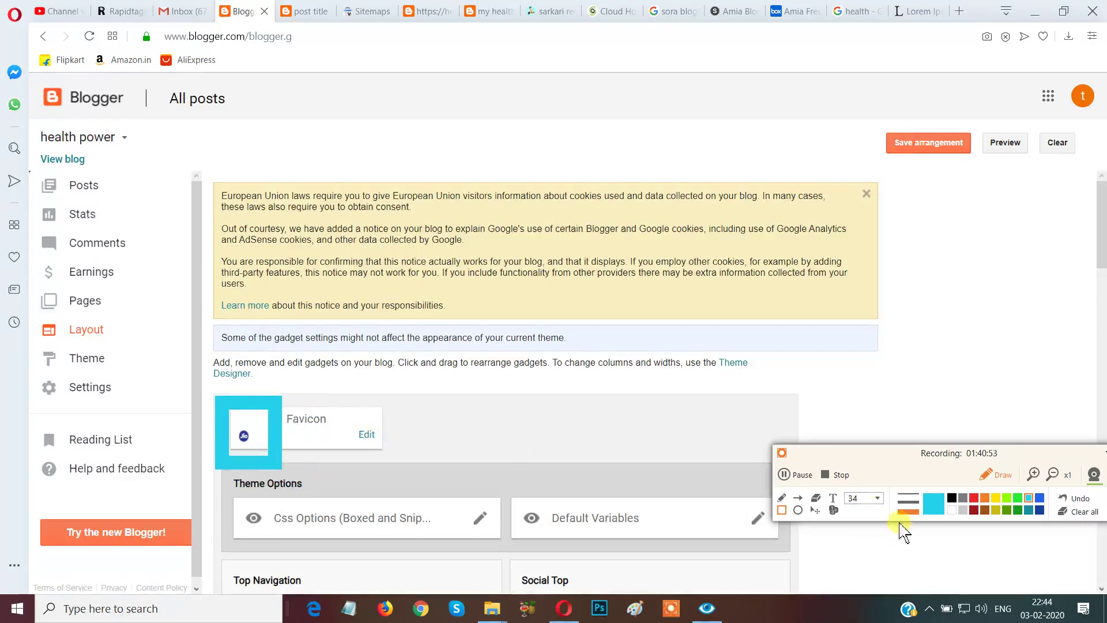
left_click(832, 498)
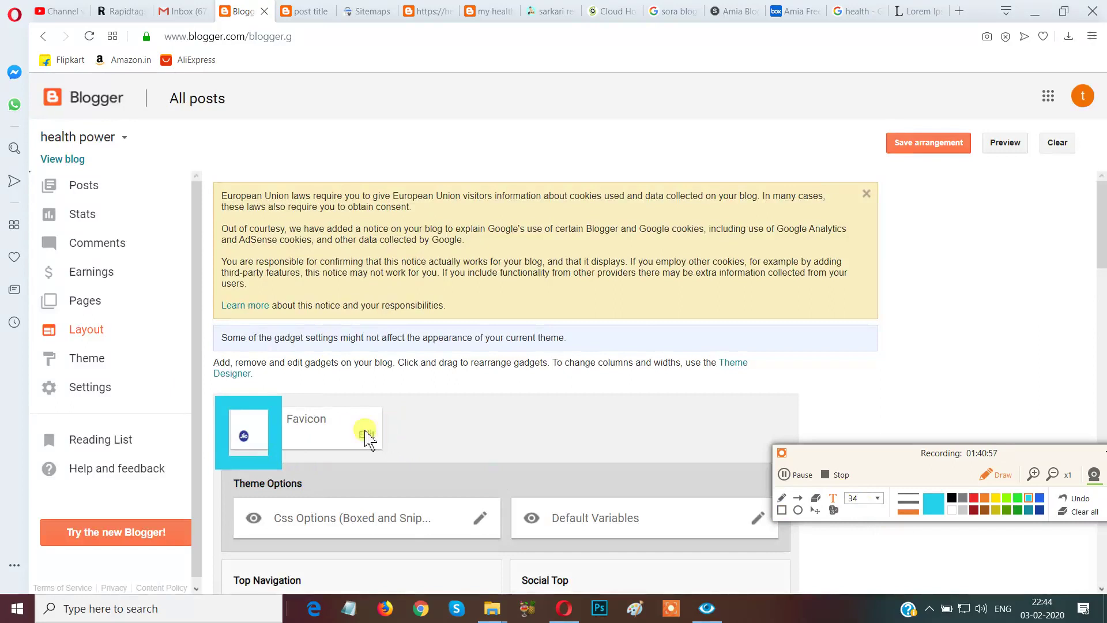
type("AVICON IS NOW CHANGED!")
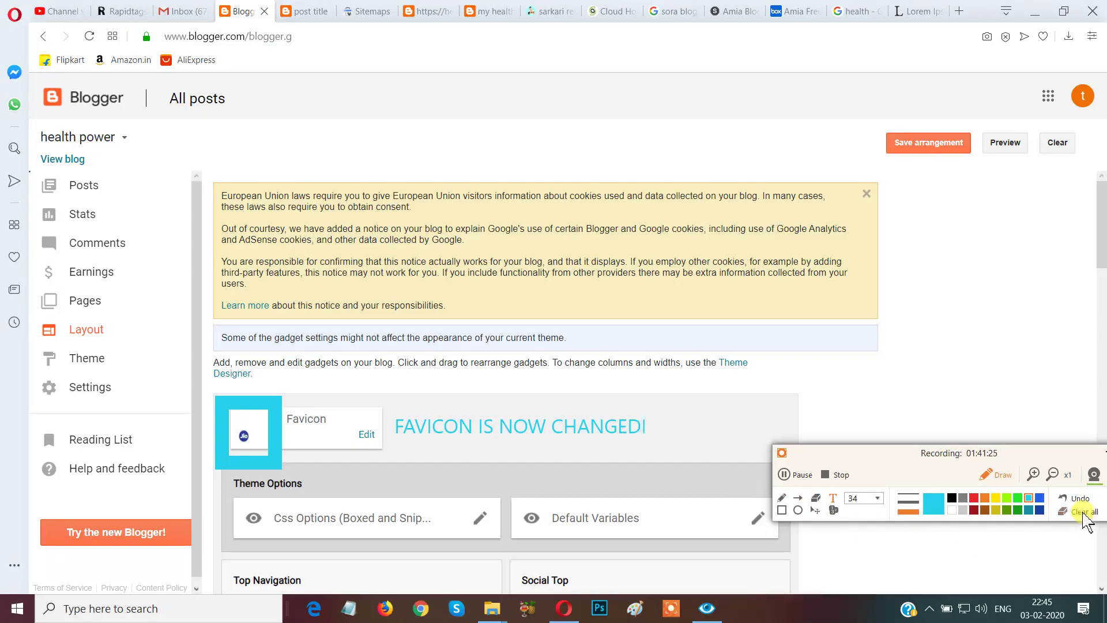
left_click(1083, 512)
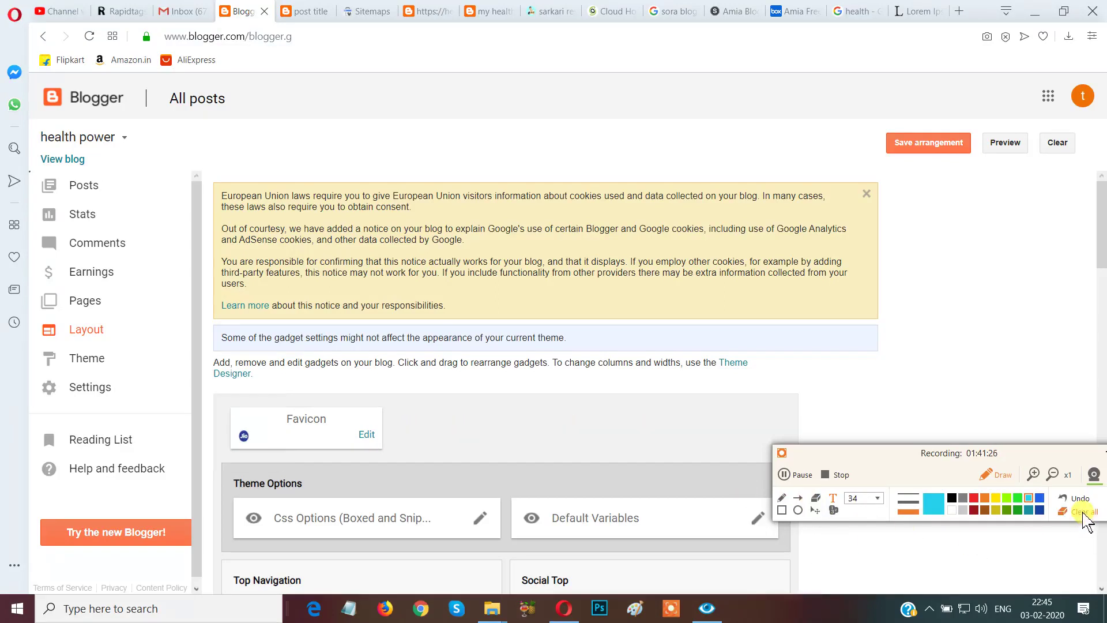
left_click(988, 481)
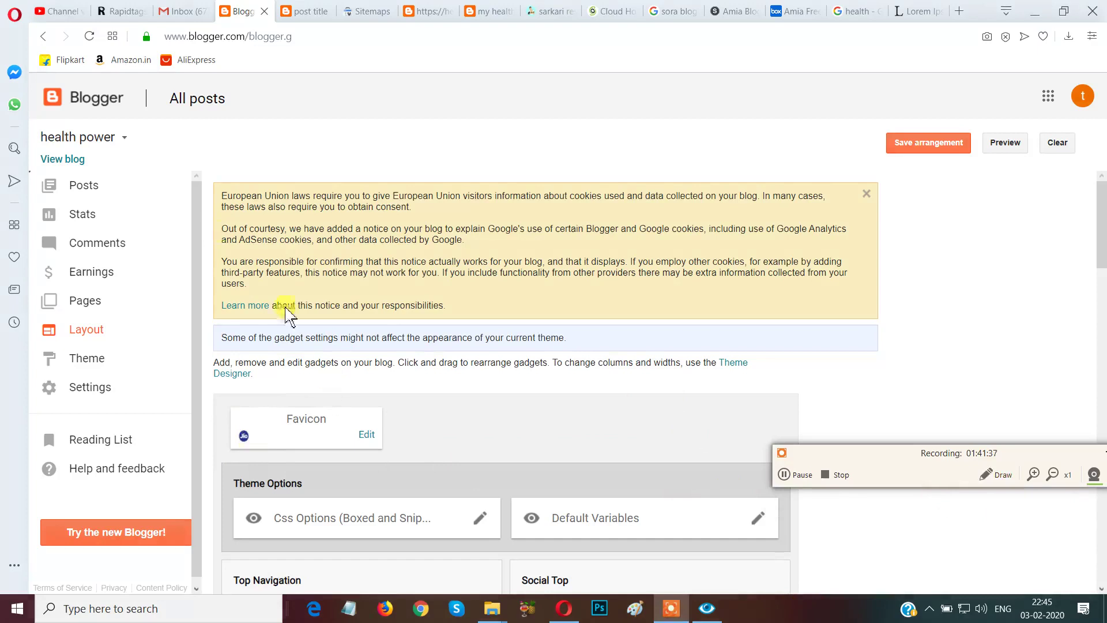
left_click(300, 13)
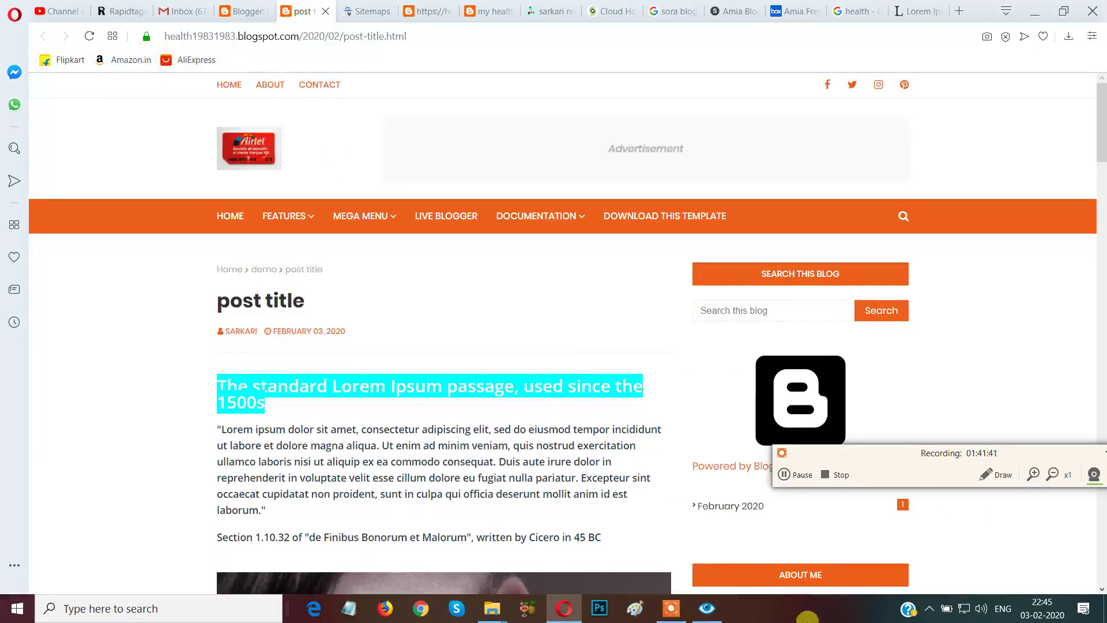
Box the post page's tab and address, clear the mark, and reload the live post.
left_click(996, 475)
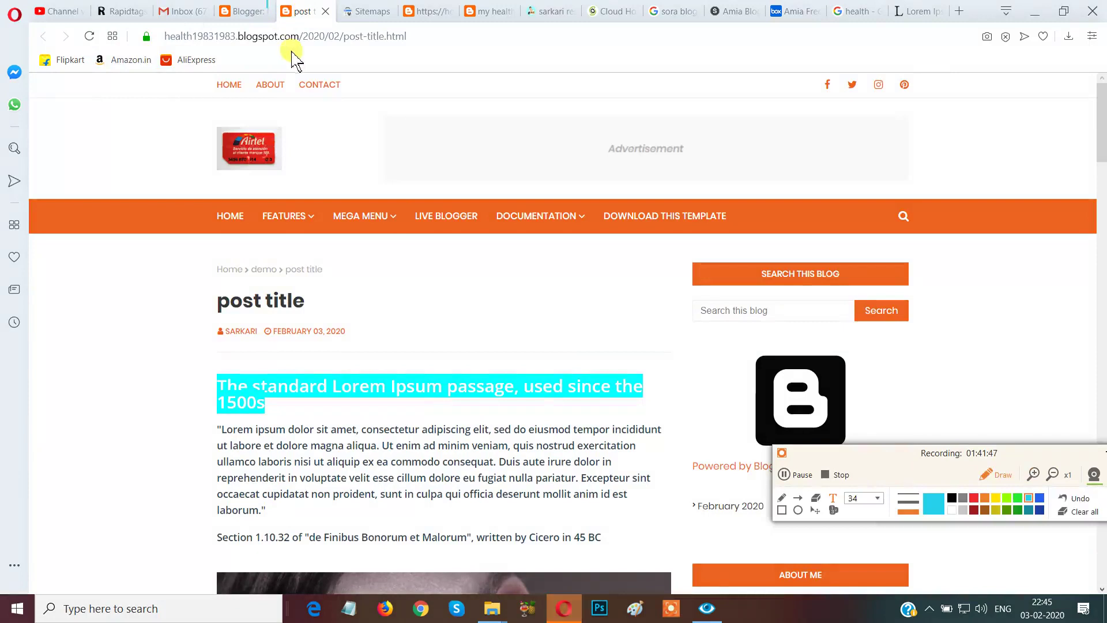
left_click(782, 509)
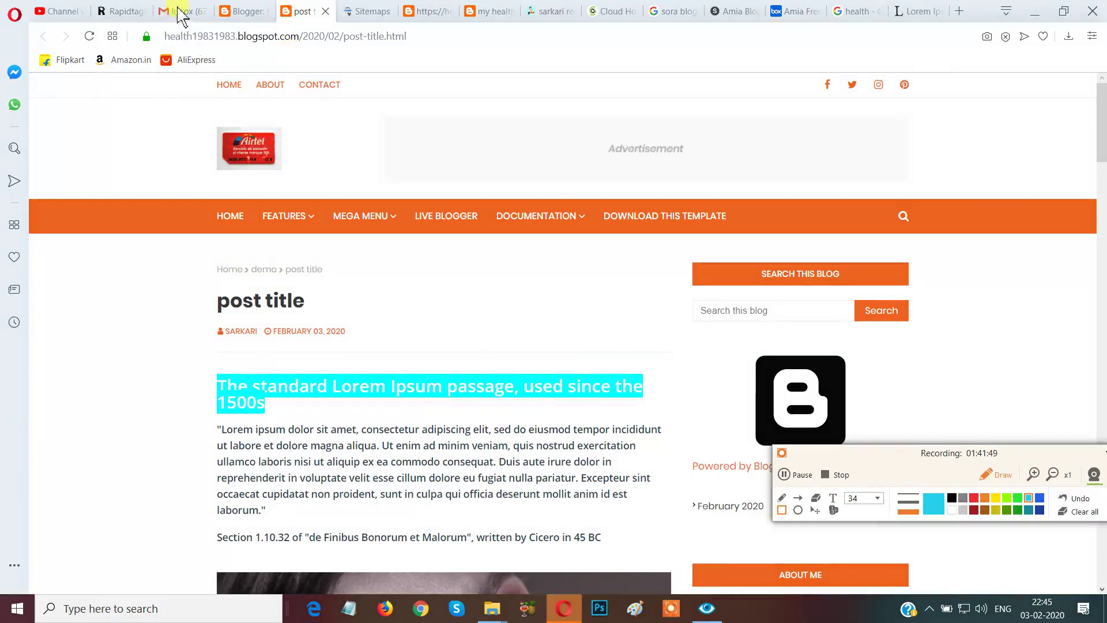
left_click_drag(263, 3, 338, 45)
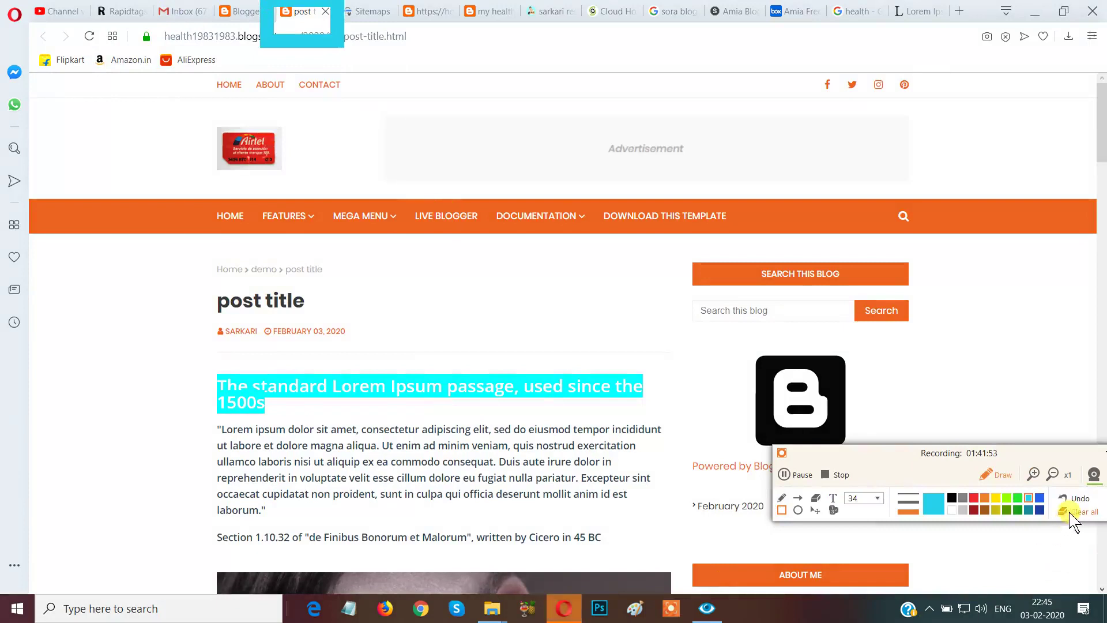
left_click(1076, 511)
left_click(994, 474)
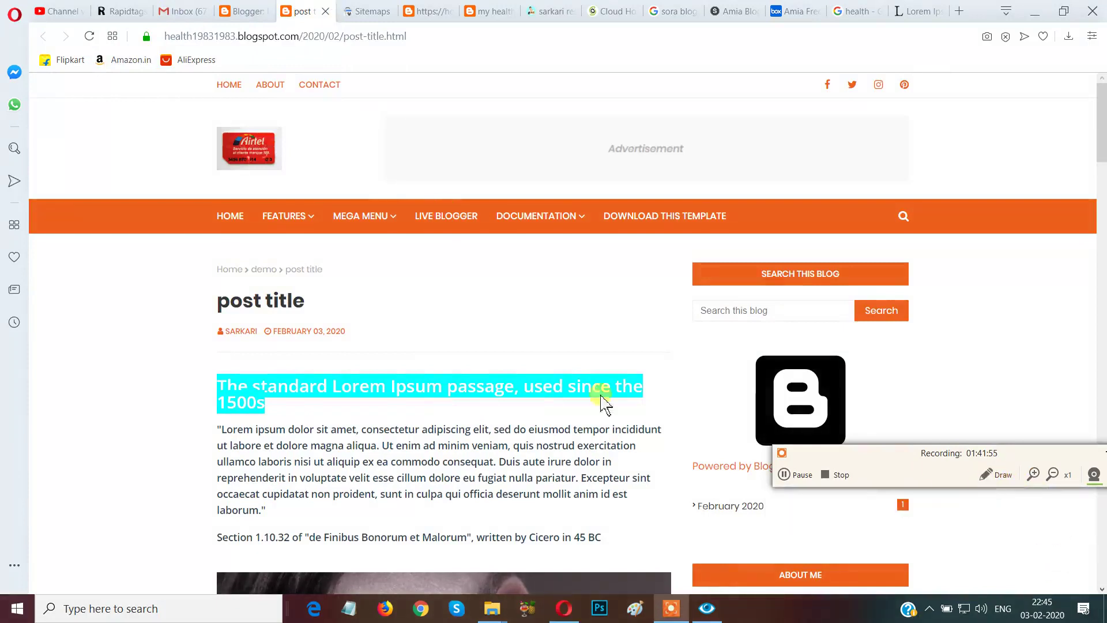
left_click(89, 36)
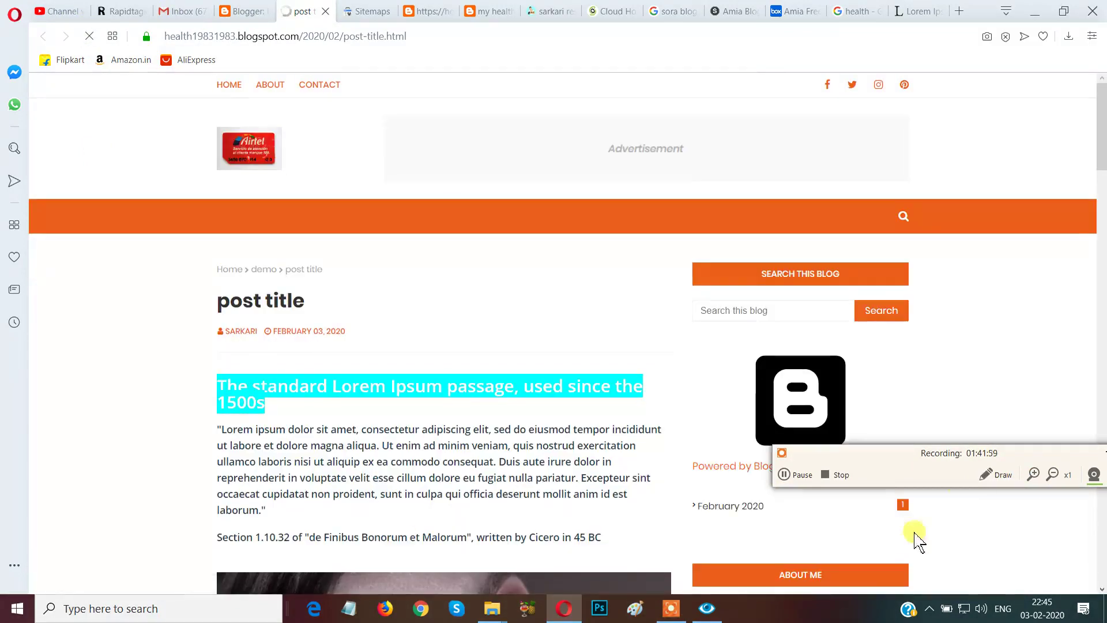
Box the tab now showing the Jio favicon, clear the annotations, and return to Layout.
left_click(981, 473)
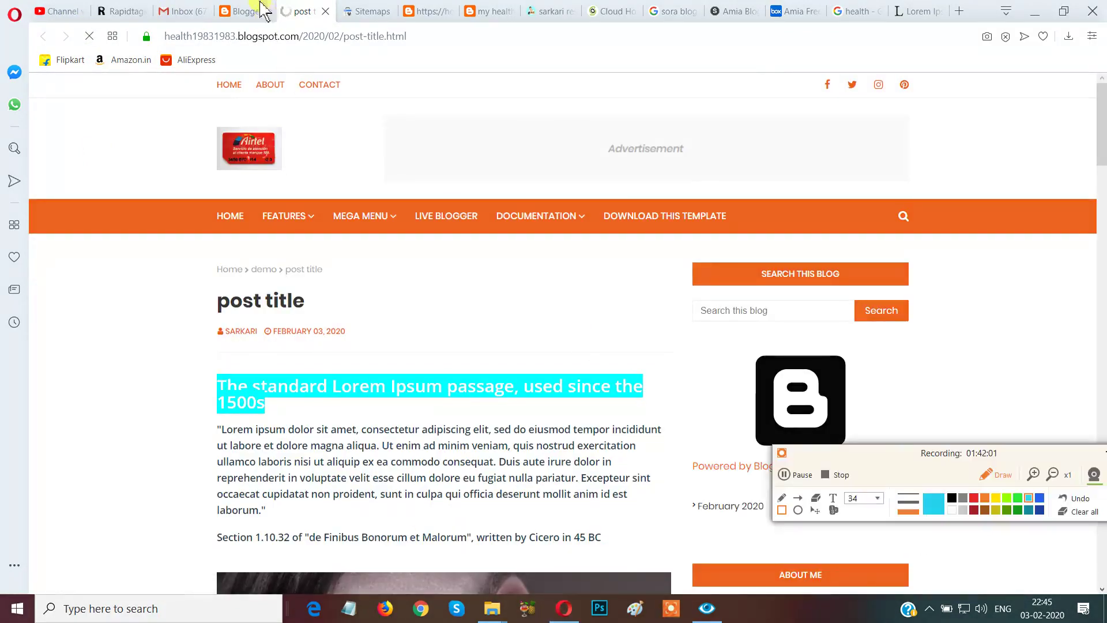
mouse_move(254, 1)
left_mouse_down()
mouse_move(294, 35)
mouse_move(326, 38)
left_mouse_up()
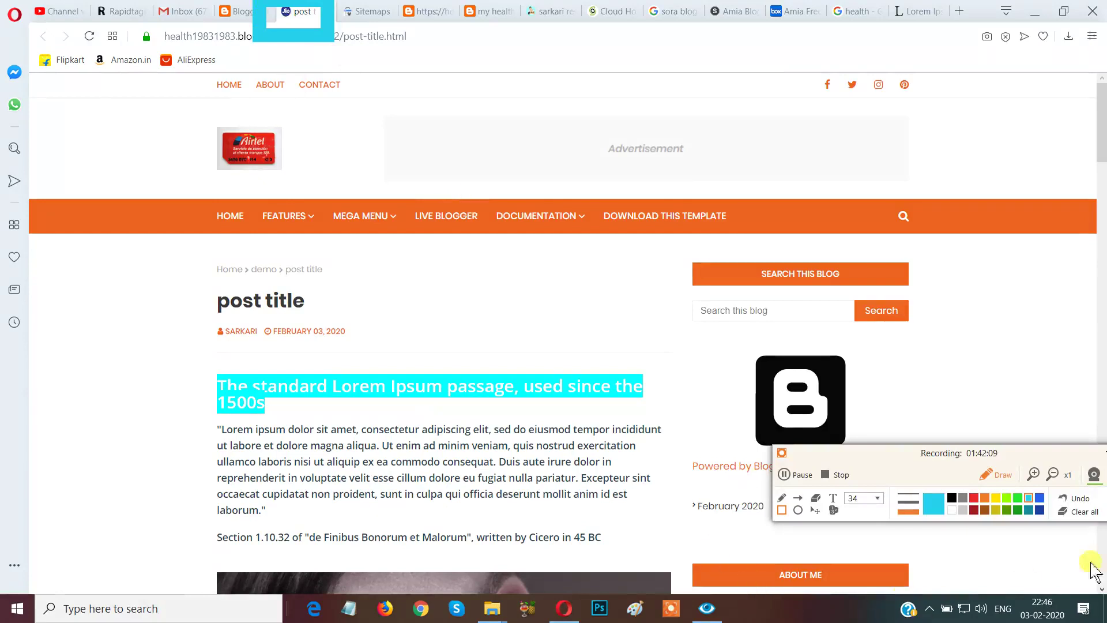
left_click(1080, 512)
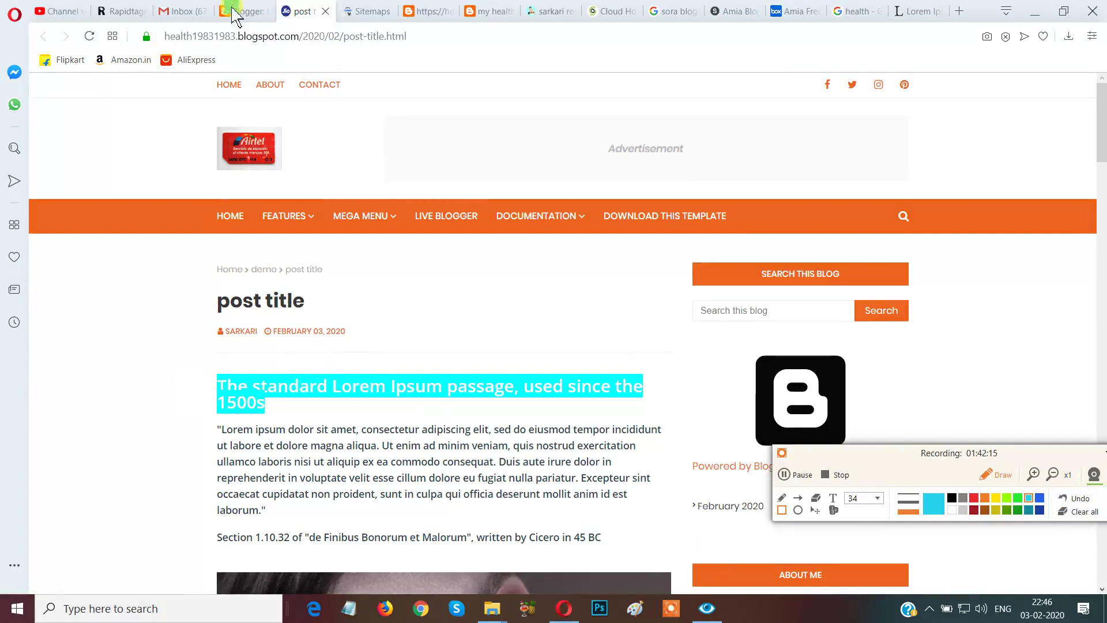
left_click(1089, 509)
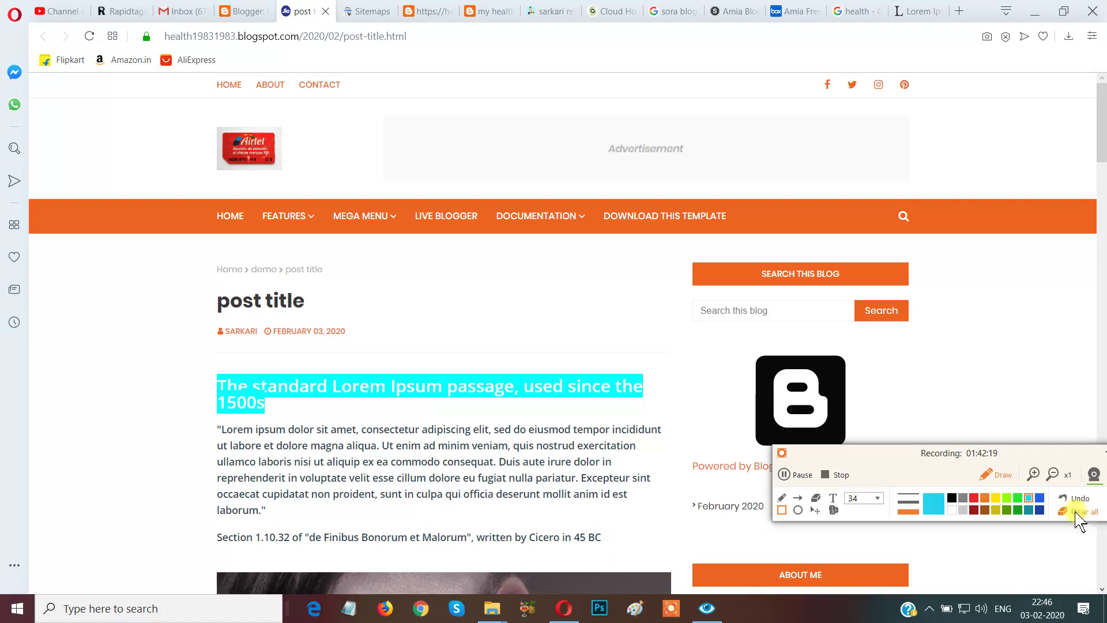
left_click(996, 477)
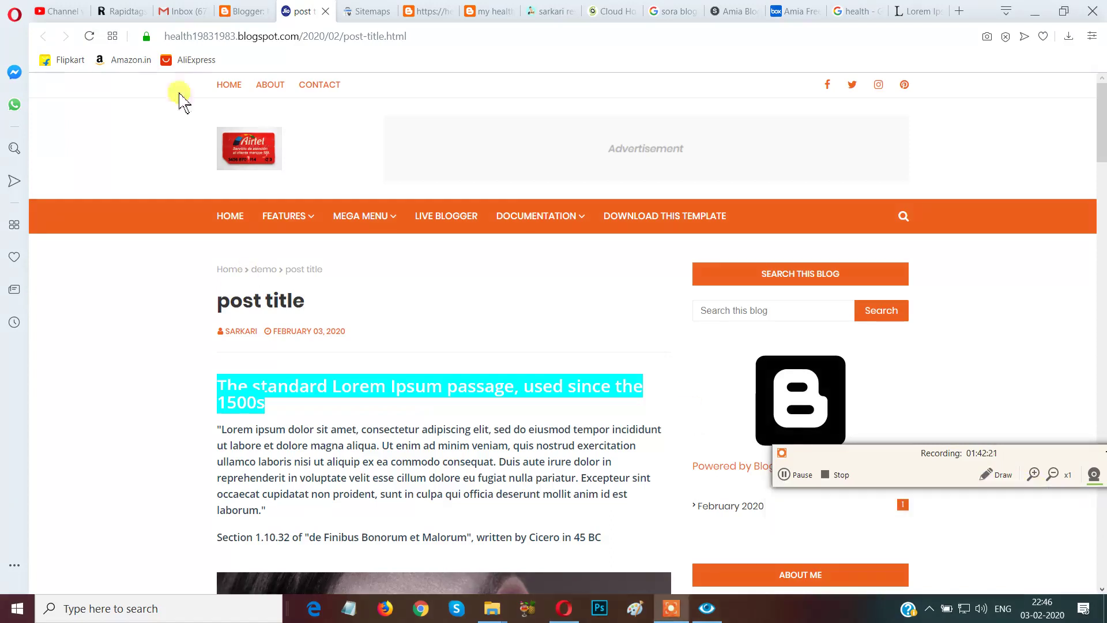
left_click(241, 12)
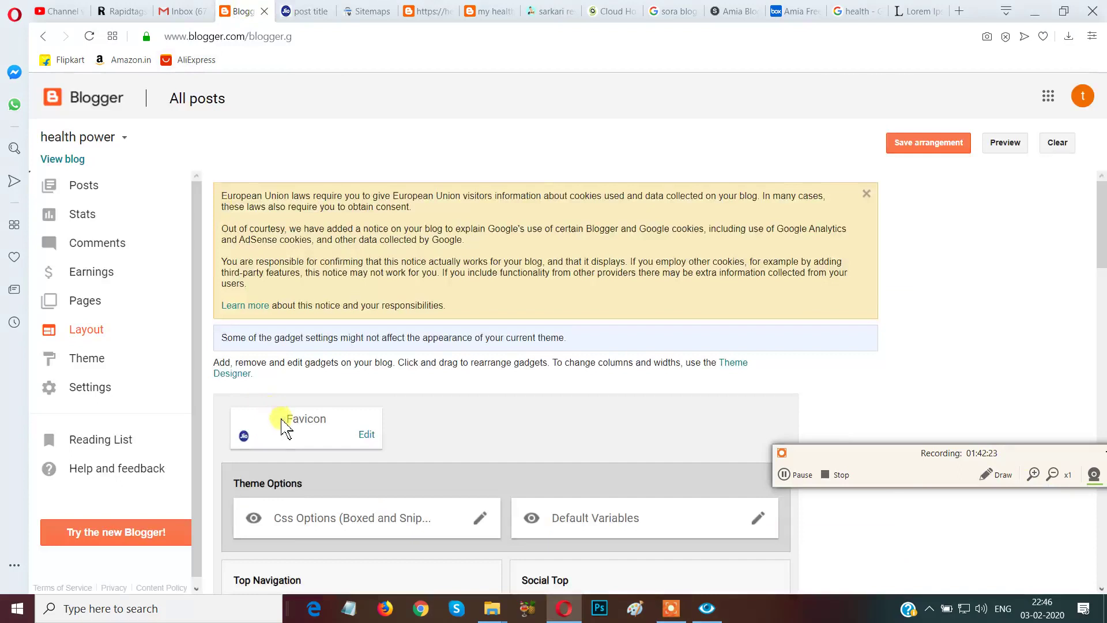
Scroll the Layout page to the Favicon gadget with its Jio icon, Theme Options and Header Logo.
scroll(284, 427, "down", 4)
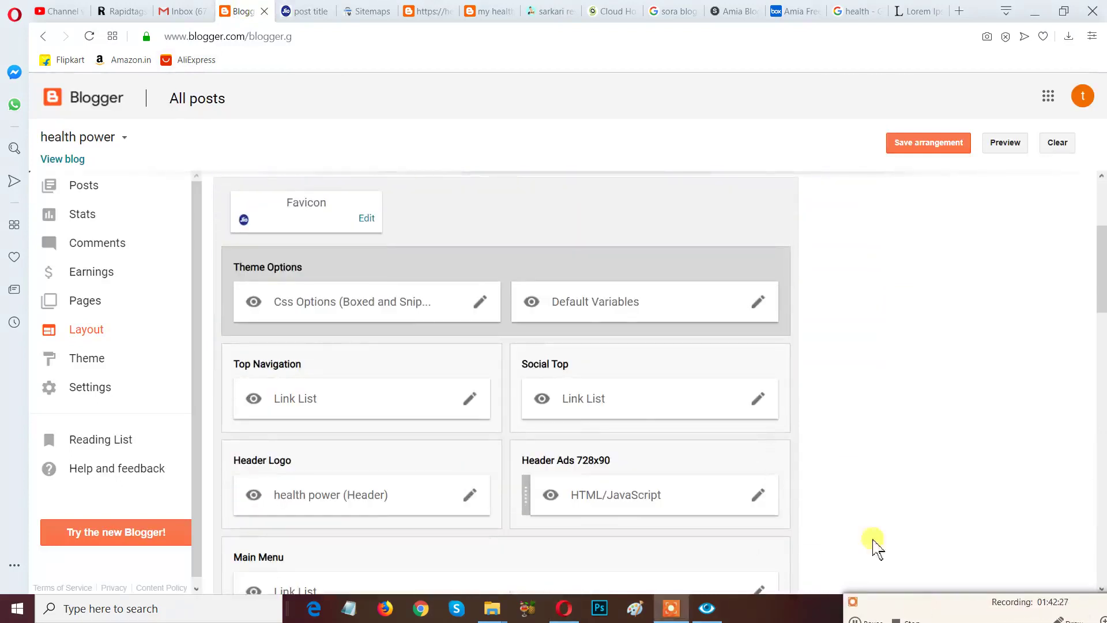
scroll(304, 364, "down", 10)
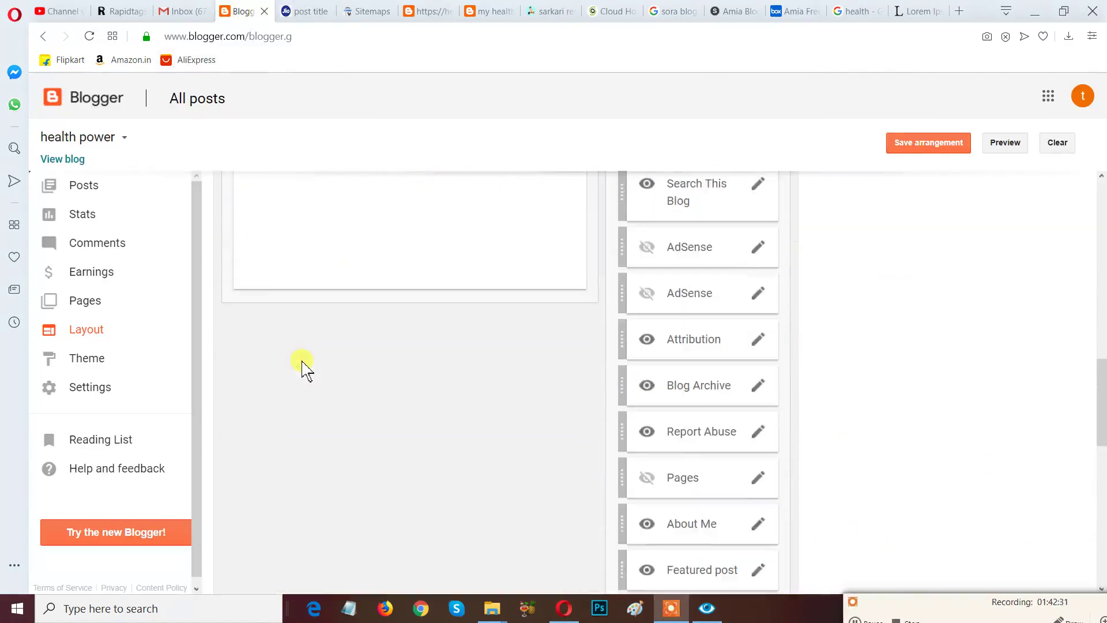
scroll(303, 364, "down", 4)
scroll(303, 364, "down", 8)
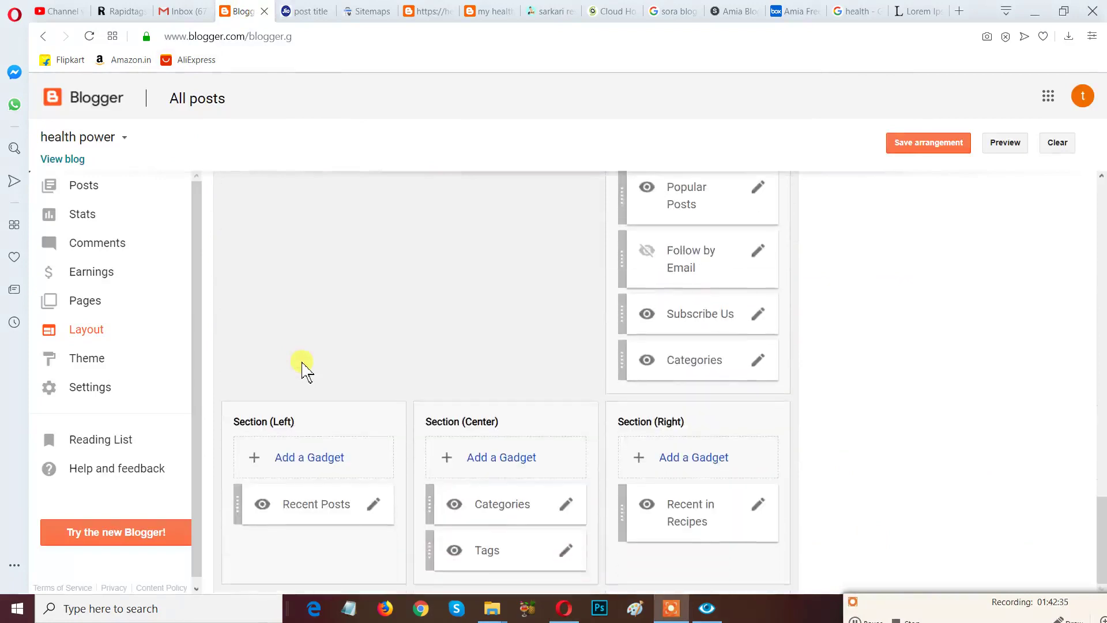
scroll(303, 367, "up", 10)
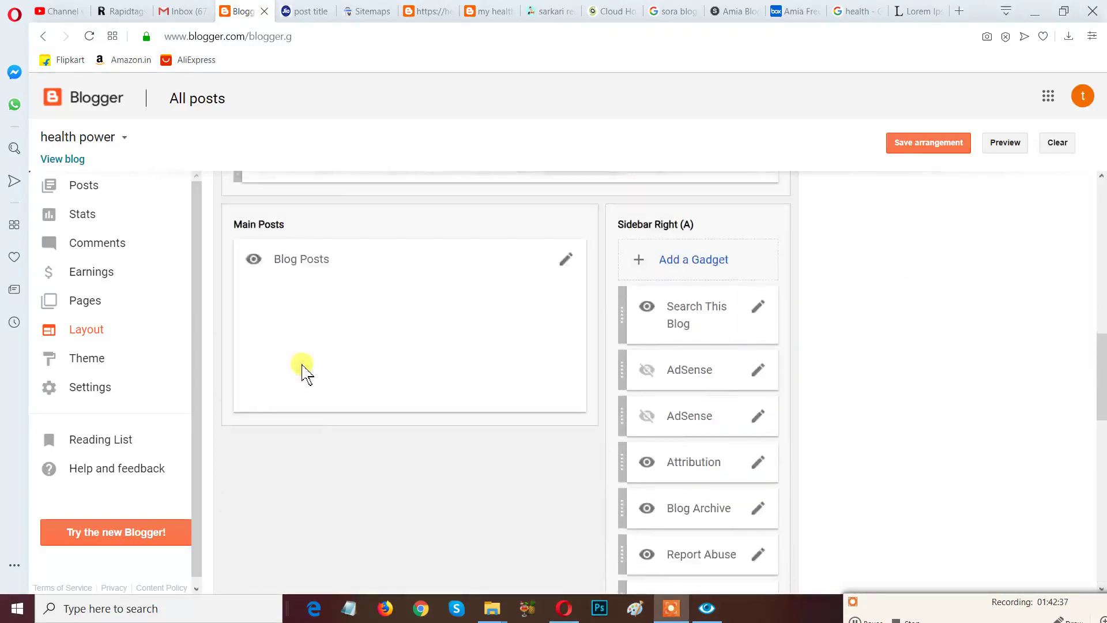
scroll(303, 364, "up", 4)
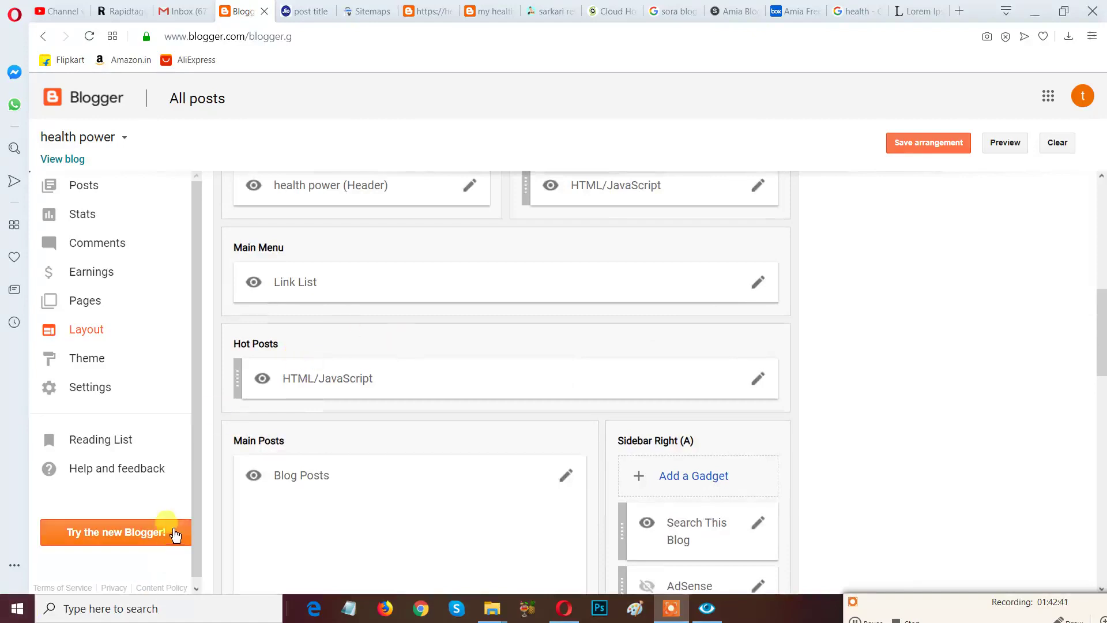
scroll(489, 304, "up", 5)
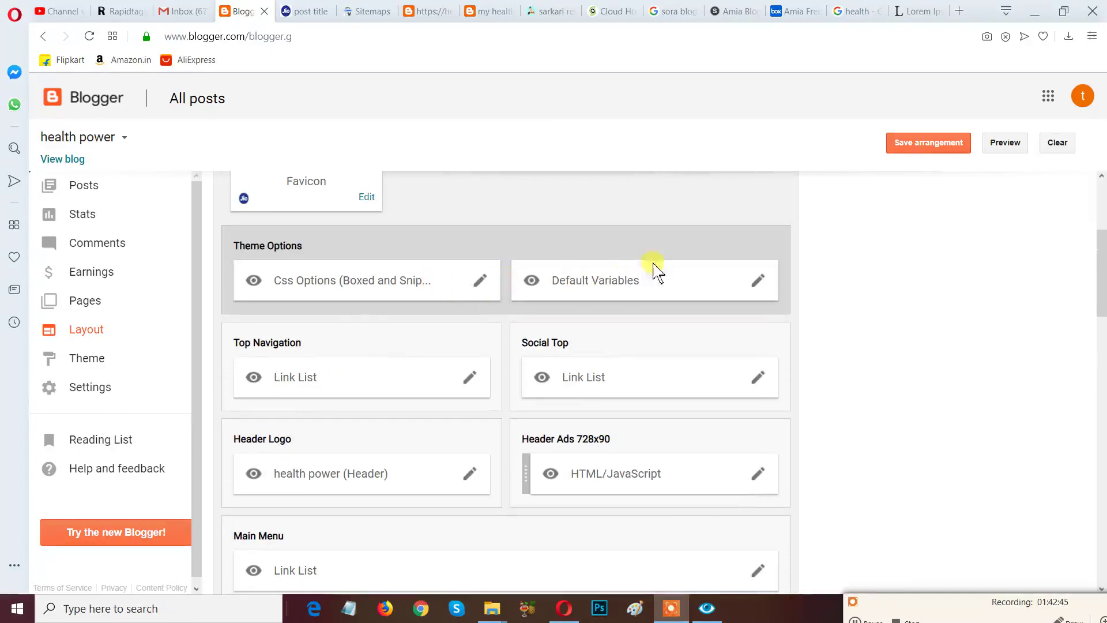
left_click(759, 283)
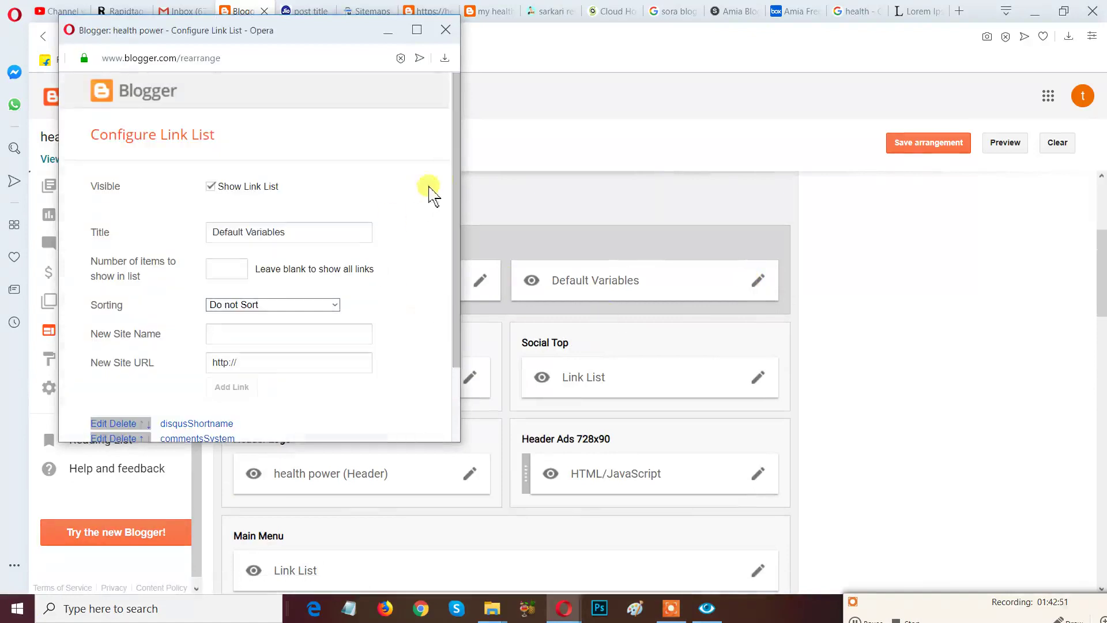
scroll(459, 199, "down", 2)
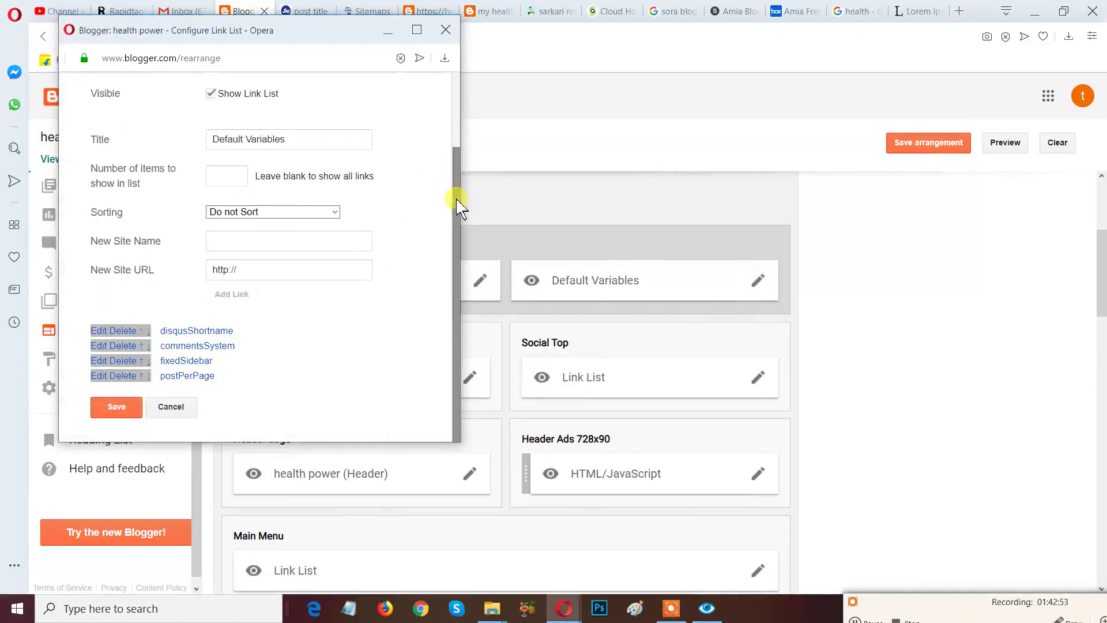
left_click(104, 331)
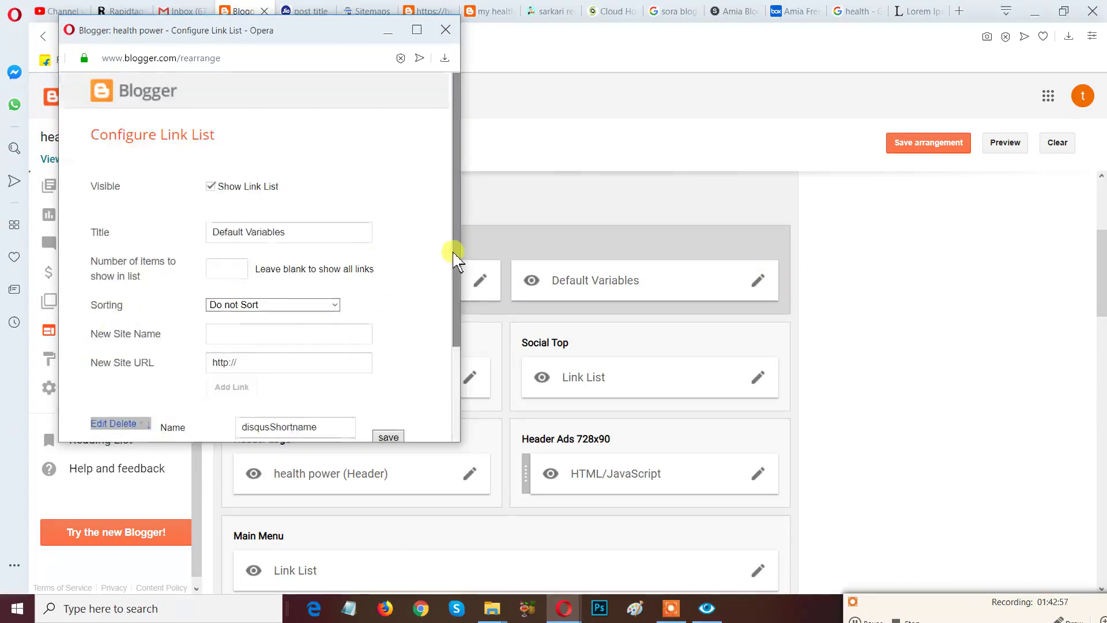
scroll(452, 248, "down", 2)
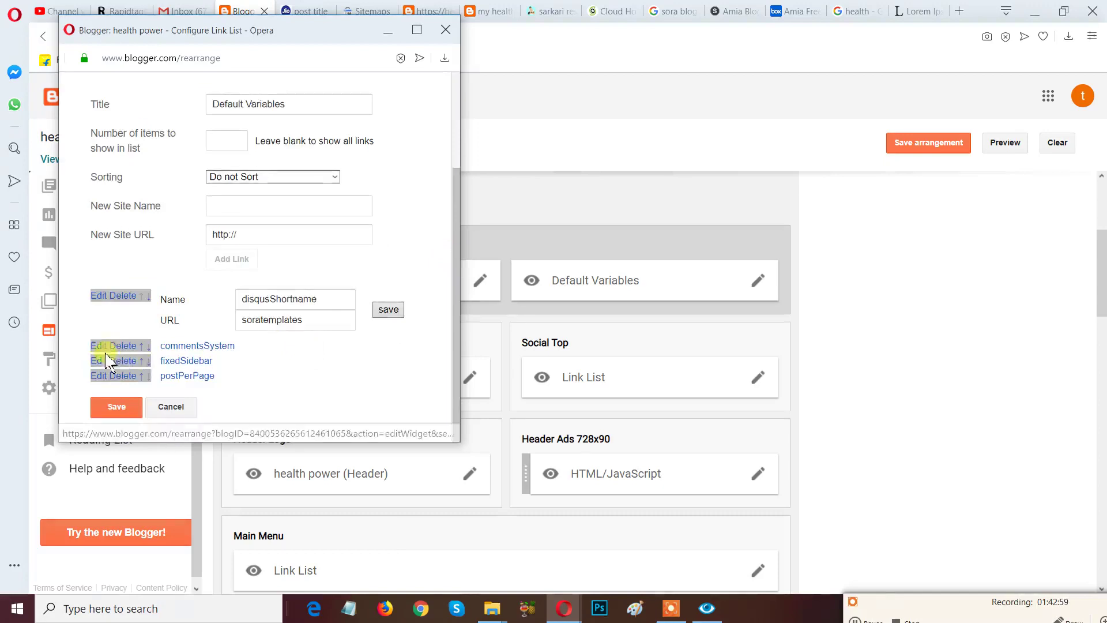
left_click(105, 345)
scroll(403, 288, "down", 2)
scroll(410, 284, "down", 1)
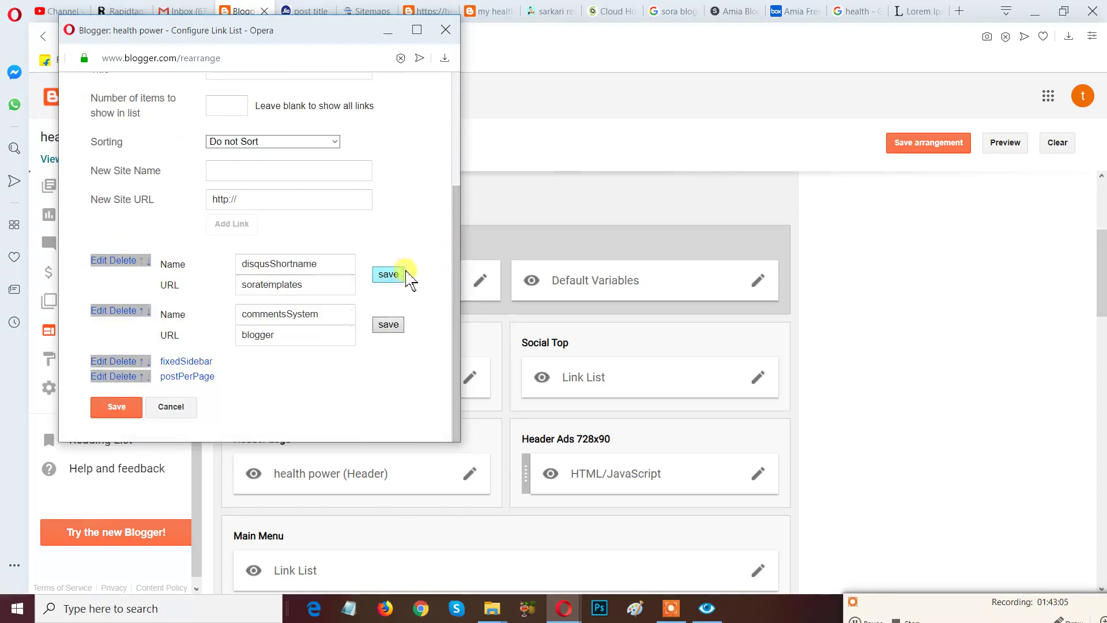
left_click(184, 414)
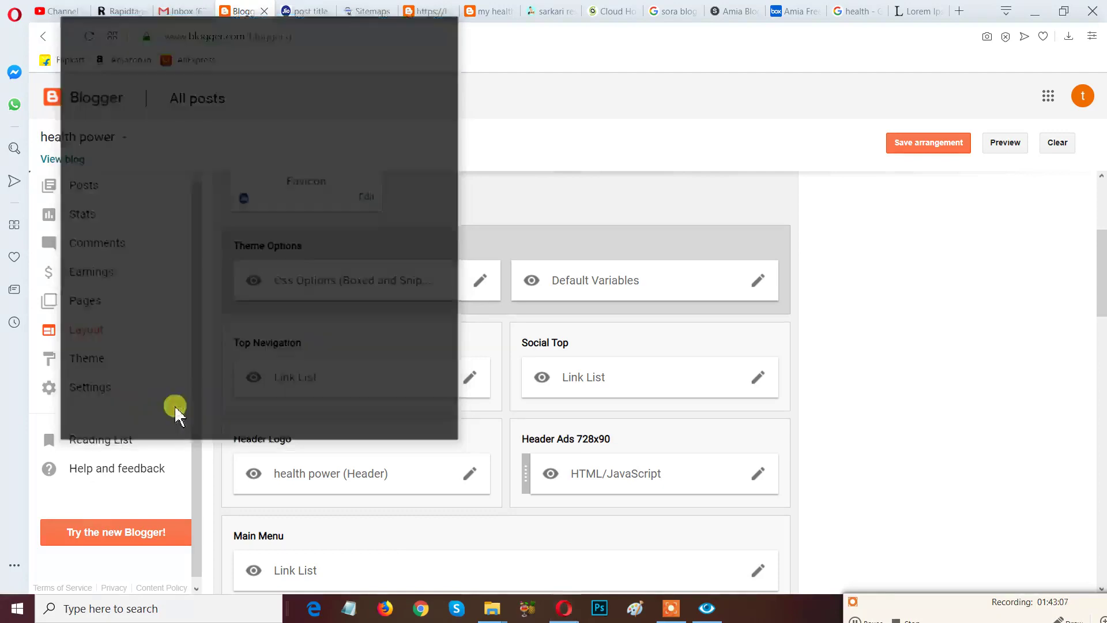
left_click_drag(958, 603, 780, 474)
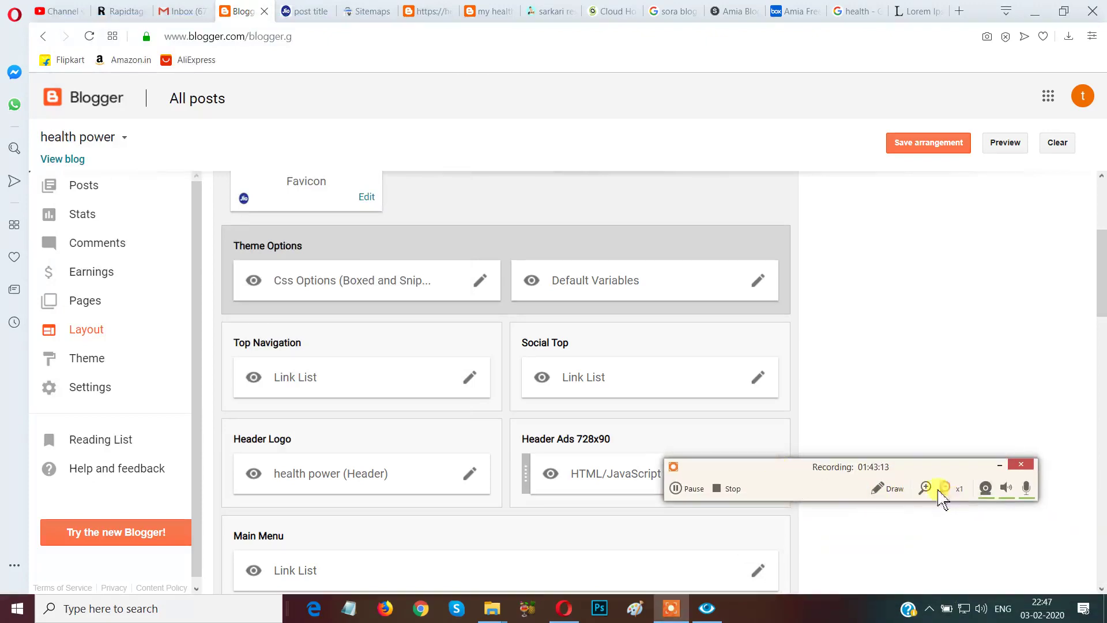
left_click(888, 490)
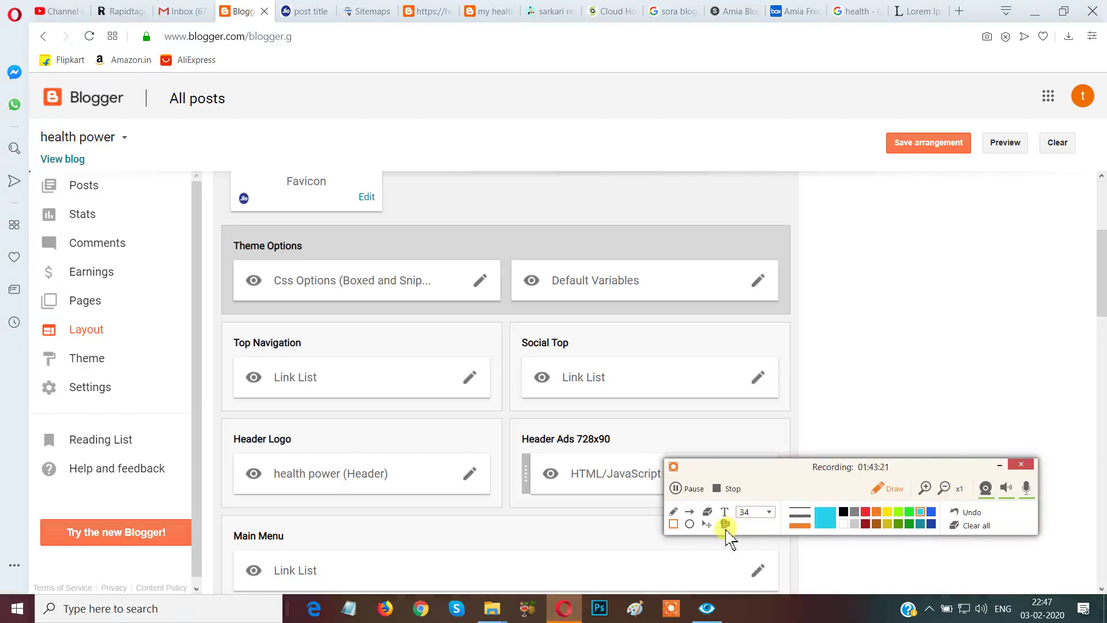
left_click(725, 524)
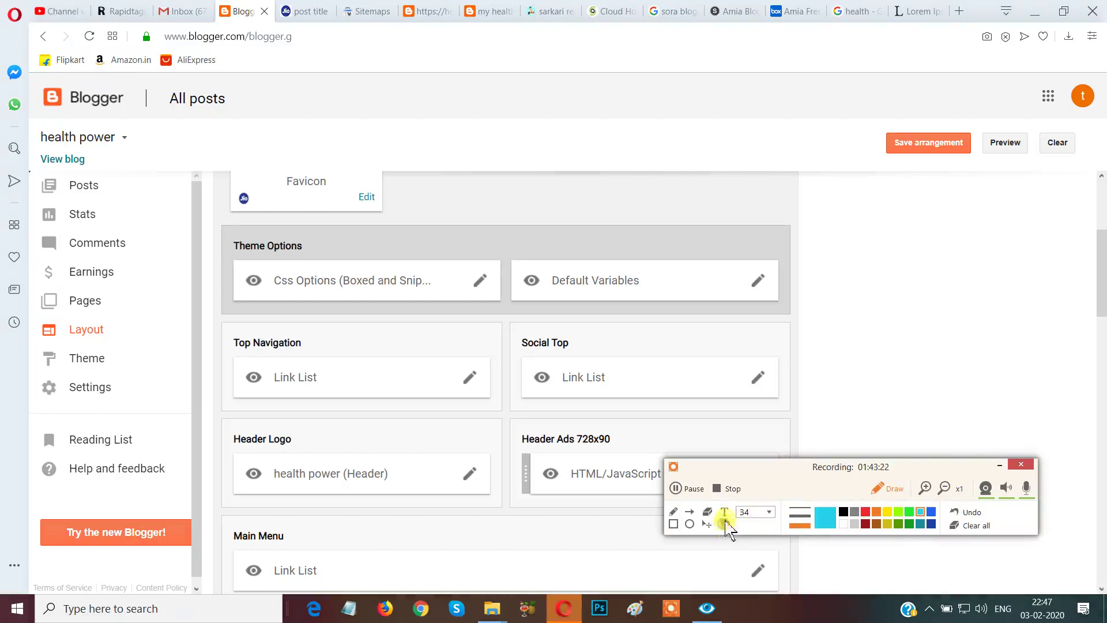
left_click(577, 180)
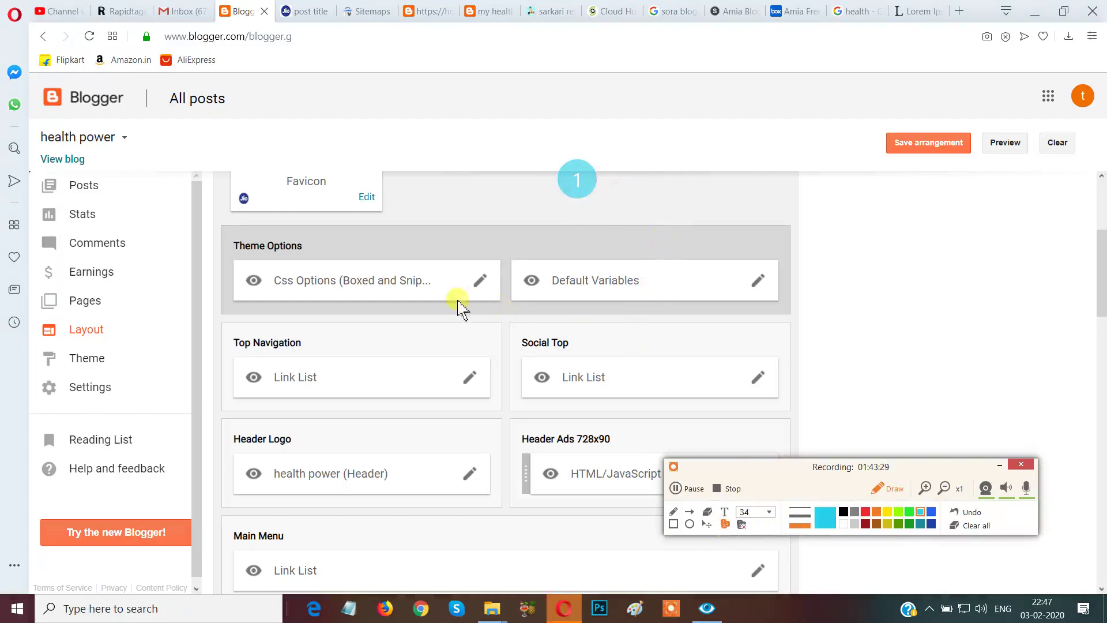
left_click(404, 282)
left_click(645, 284)
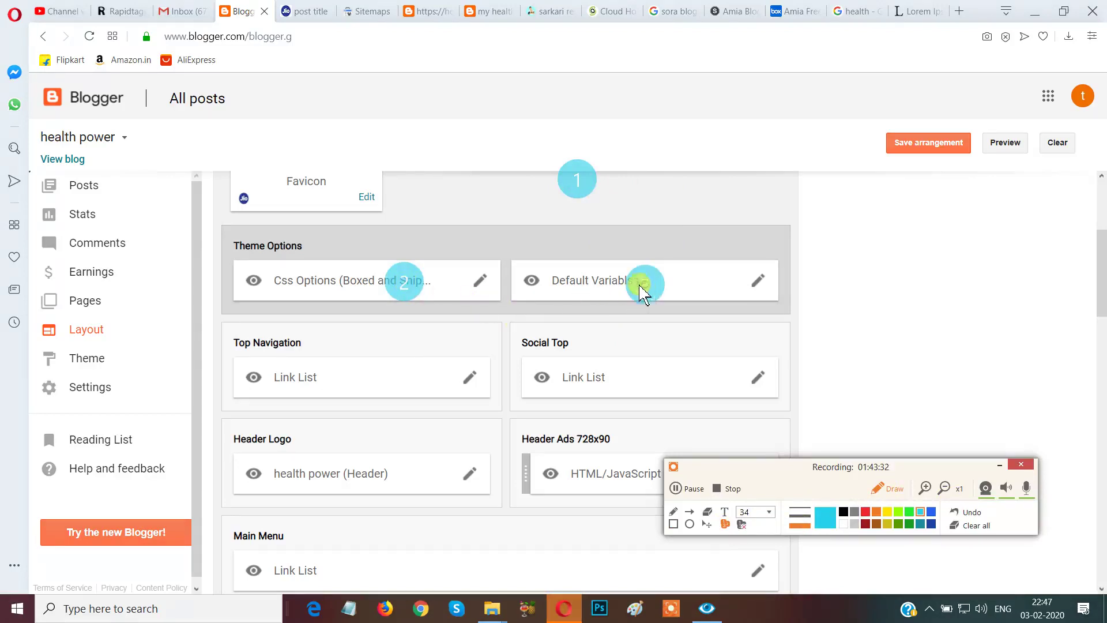
left_click(383, 359)
left_click(591, 372)
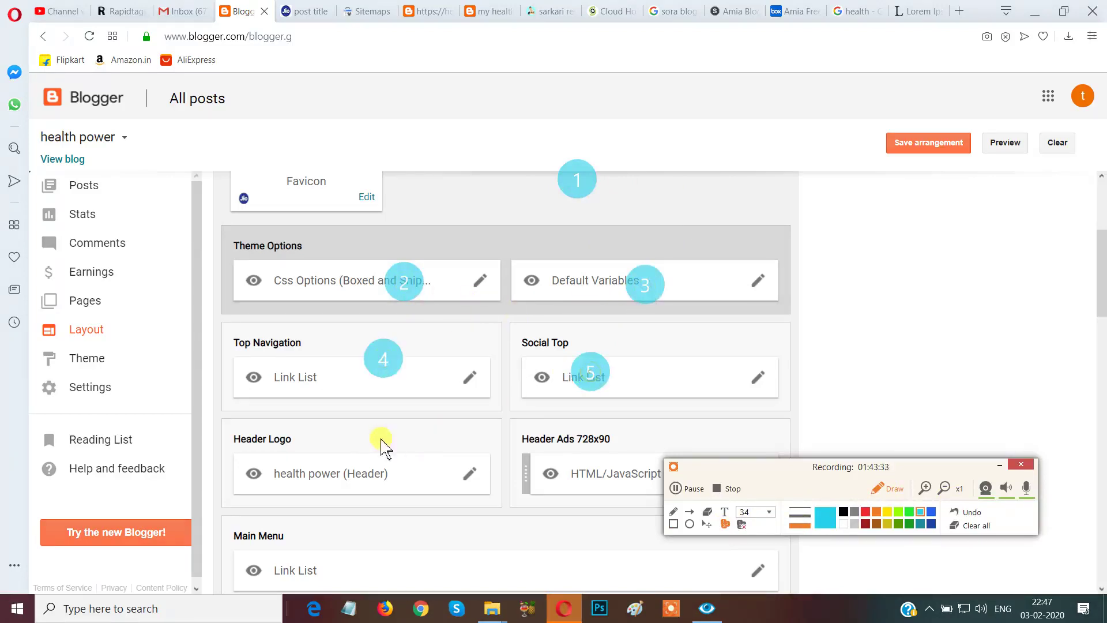
left_click(336, 471)
left_click(600, 476)
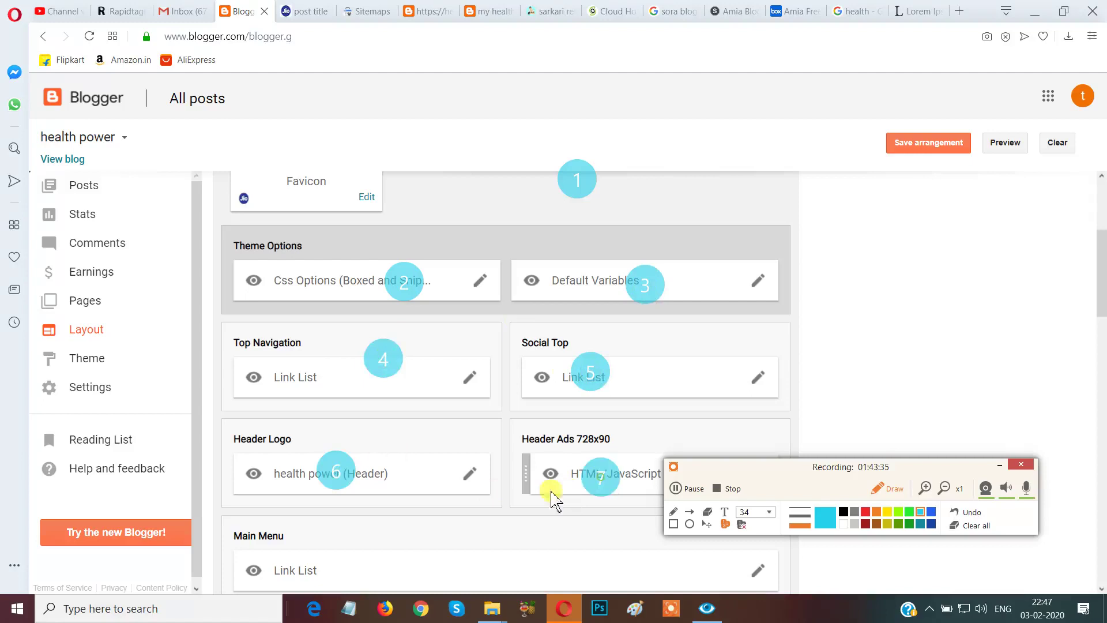
left_click(277, 569)
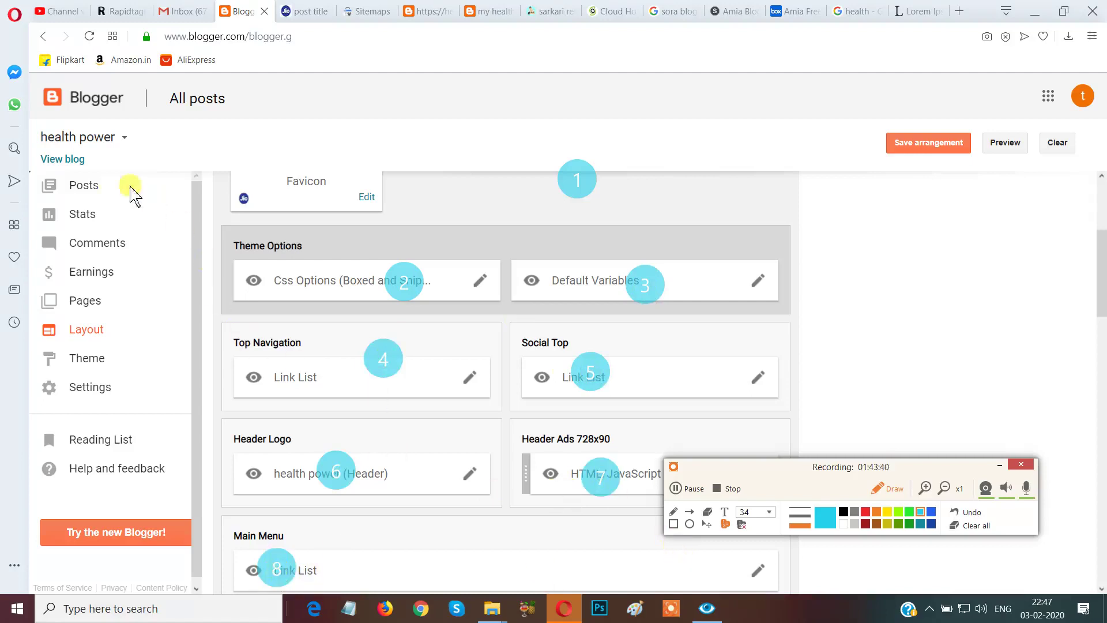
left_click(97, 180)
left_click(108, 223)
left_click(128, 247)
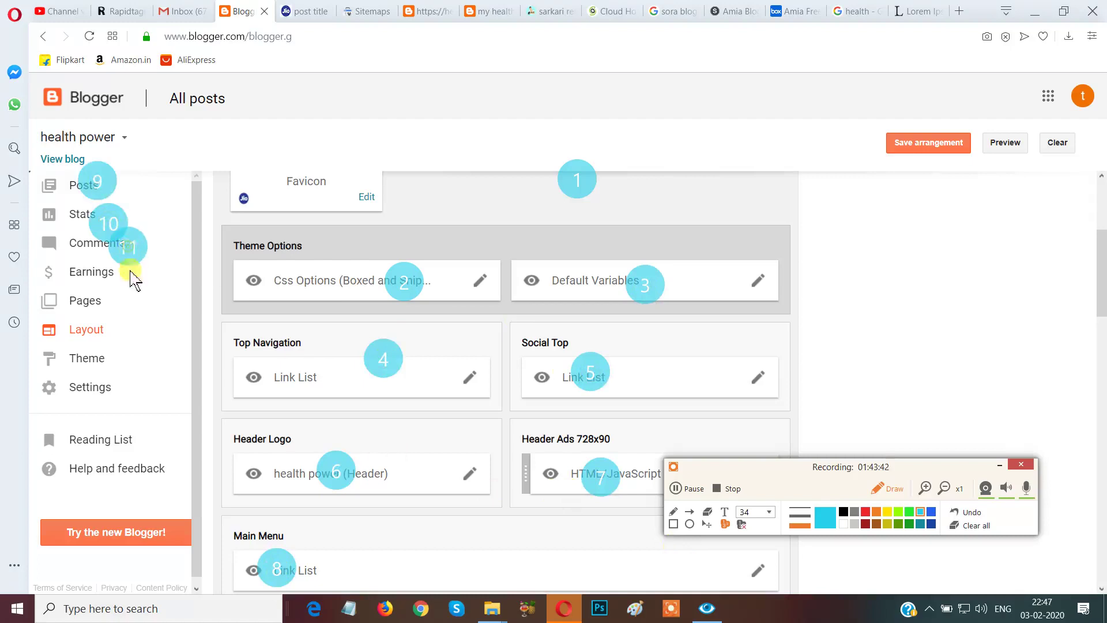
left_click(113, 282)
left_click(105, 310)
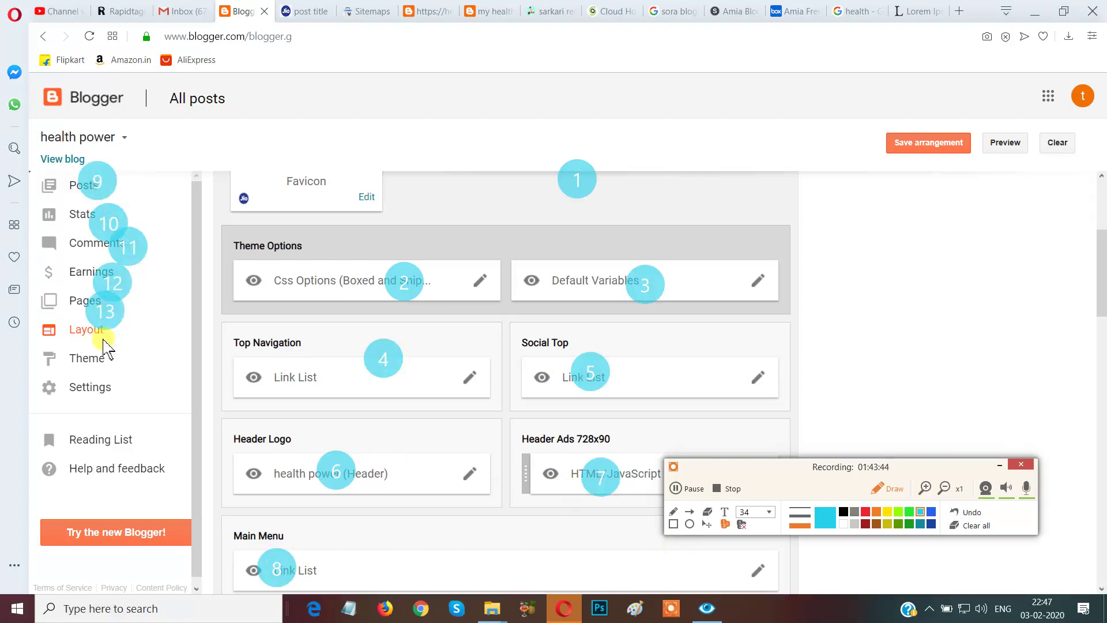
left_click(78, 341)
left_click(113, 365)
left_click(115, 387)
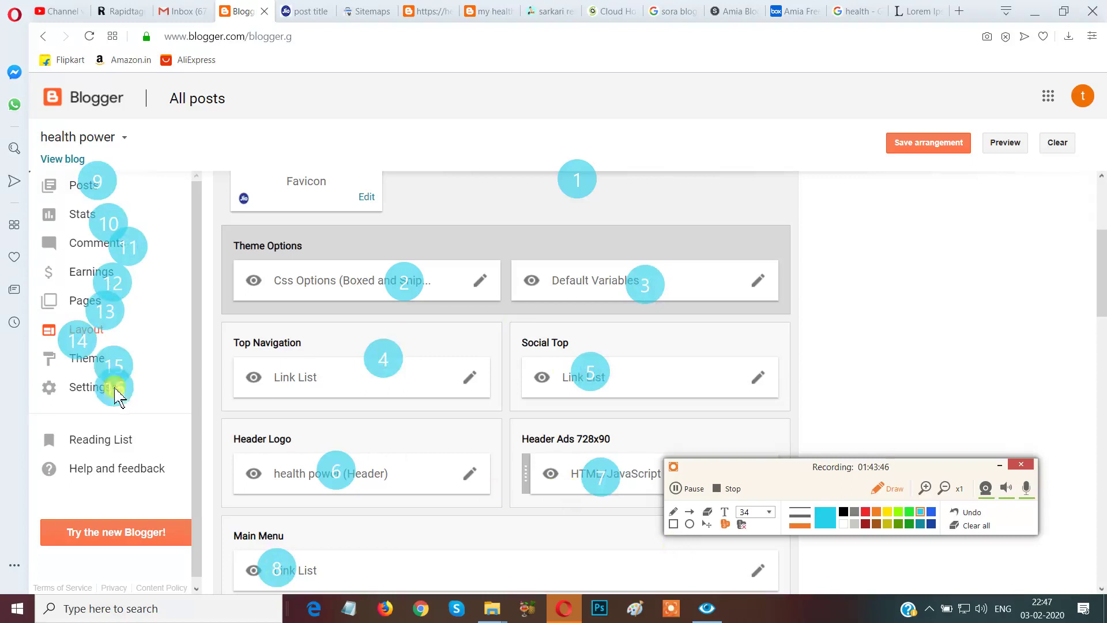
left_click(124, 431)
left_click(166, 468)
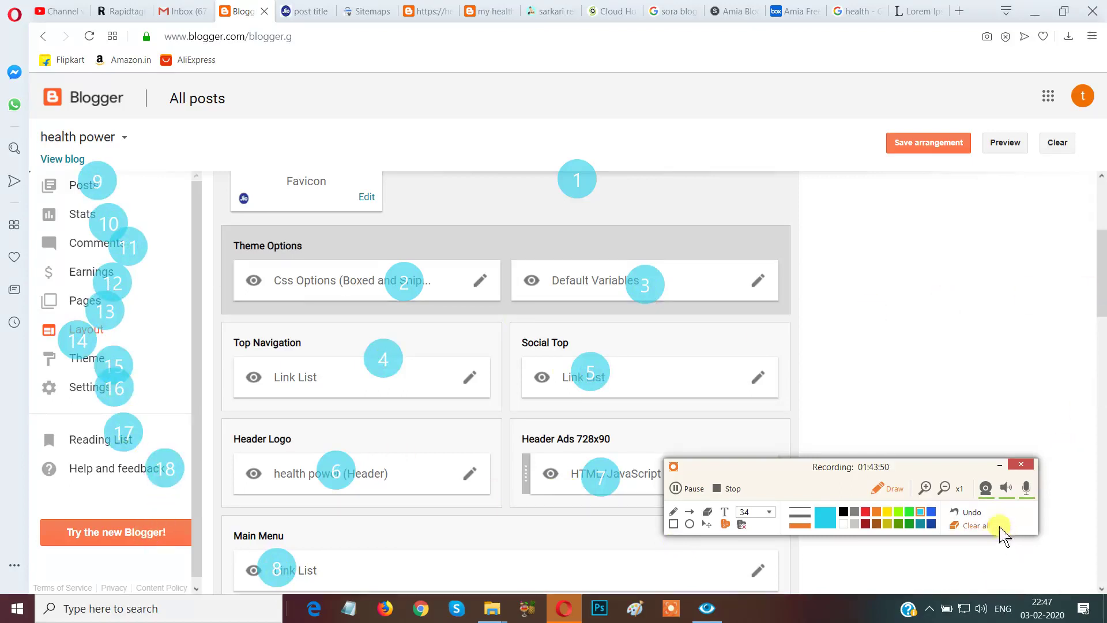
left_click(977, 526)
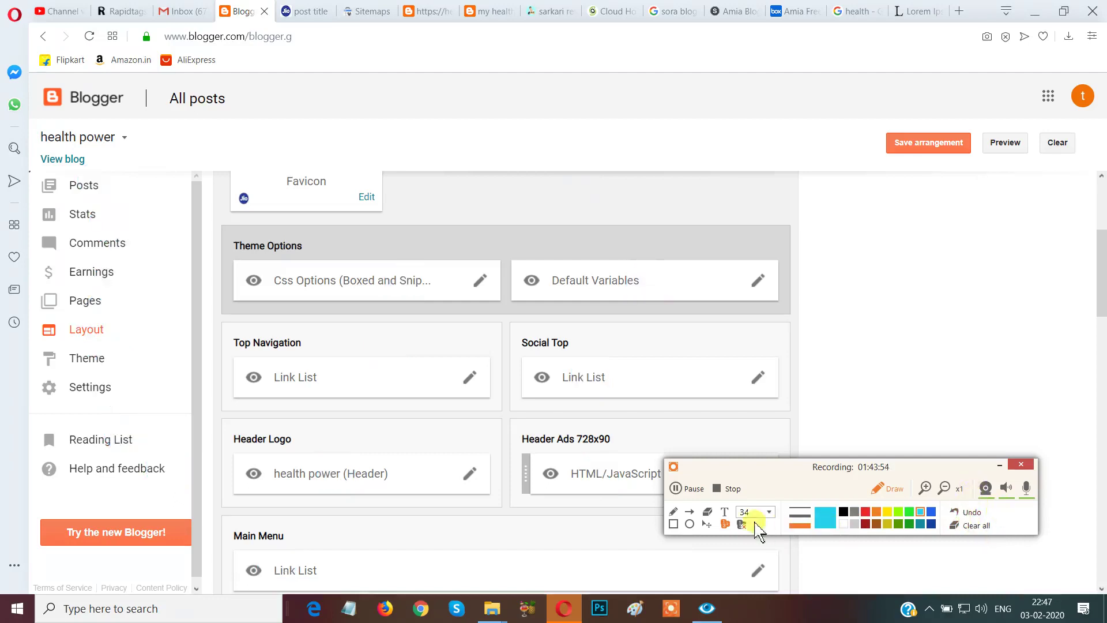
left_click(724, 512)
left_click(837, 266)
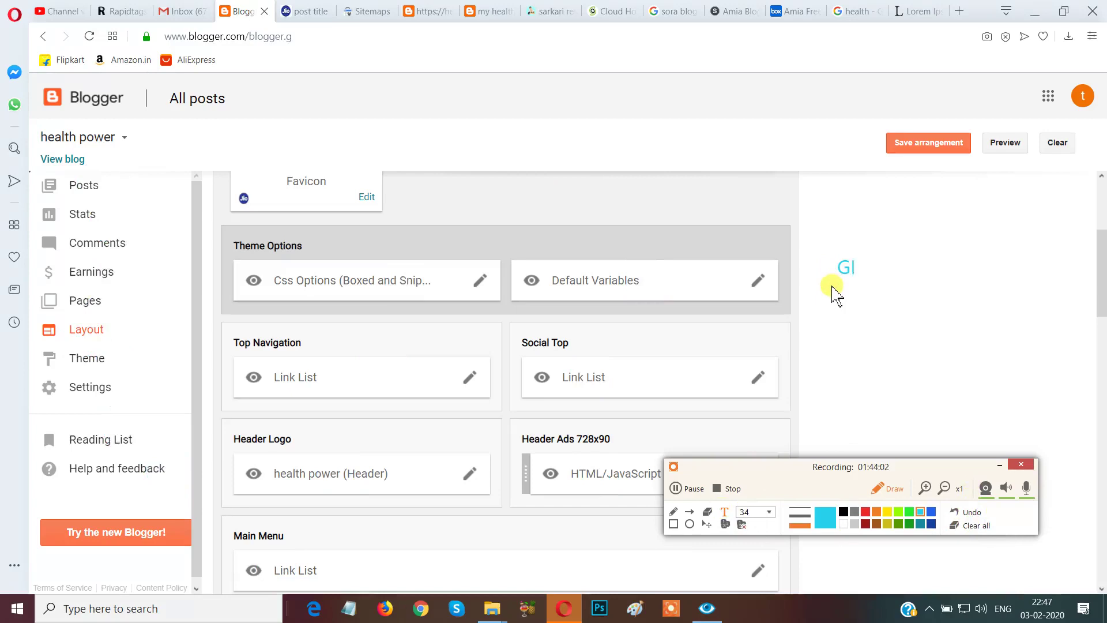
type("GOOD")
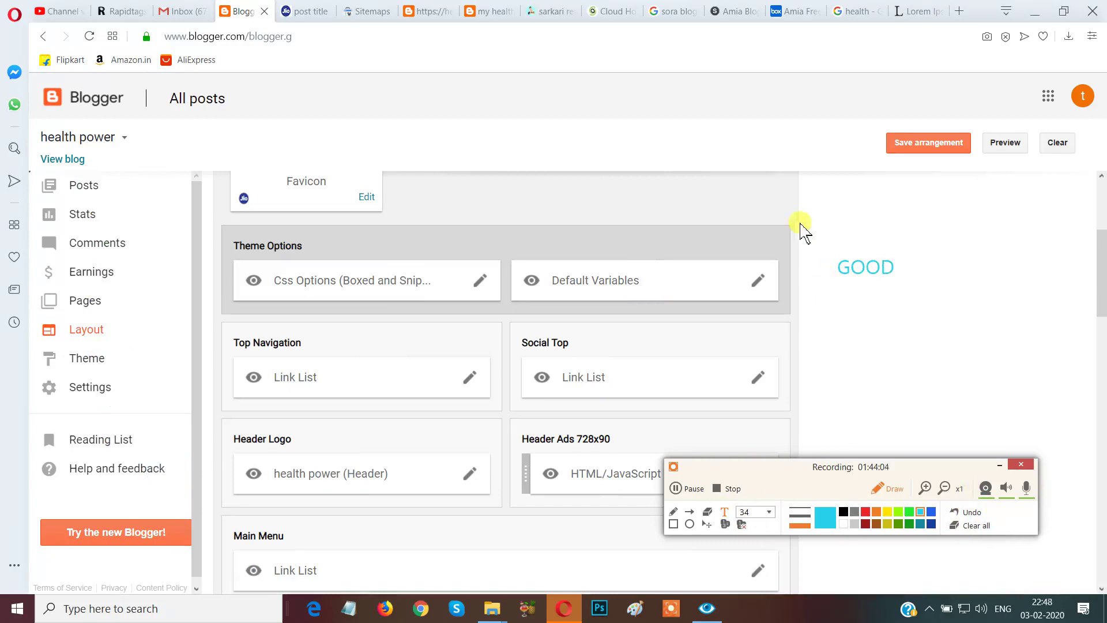
type(" BYE")
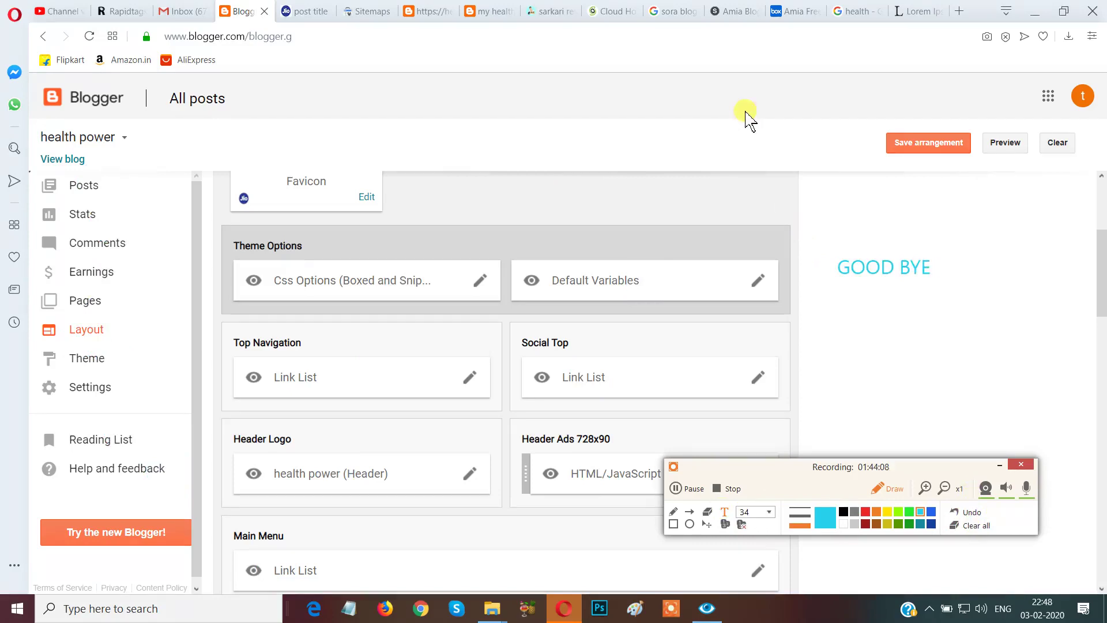
type(" ENJOY")
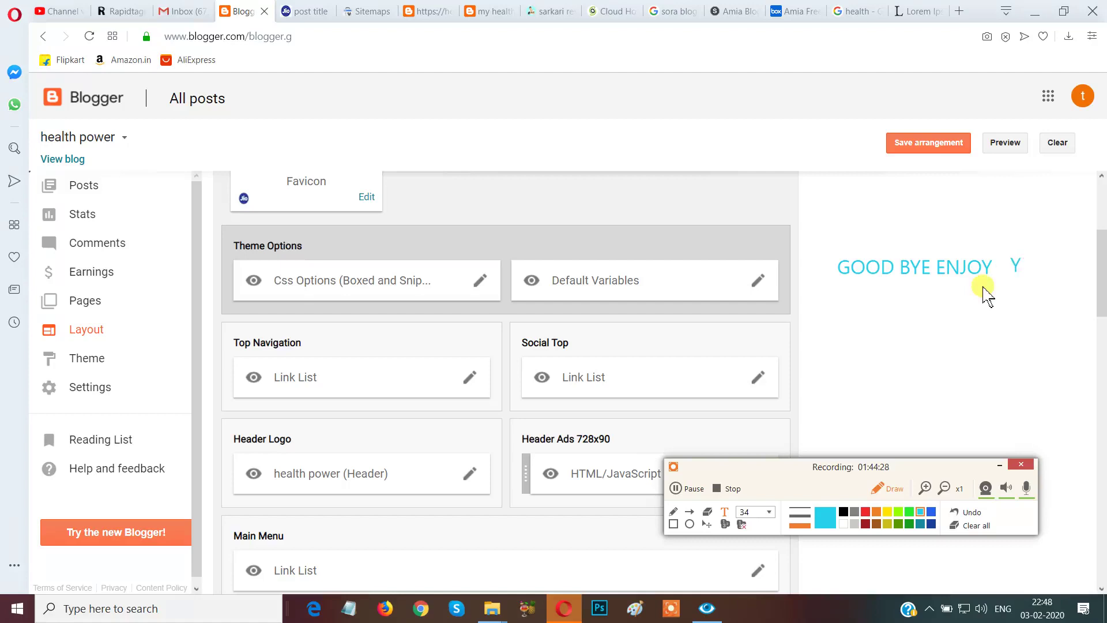
type("RSEL")
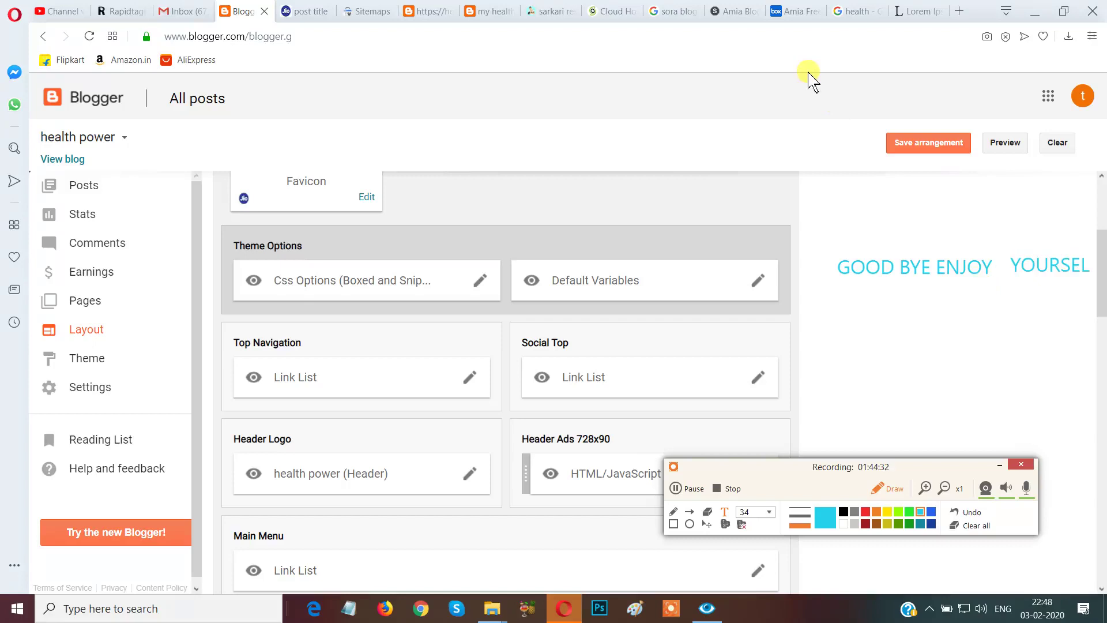